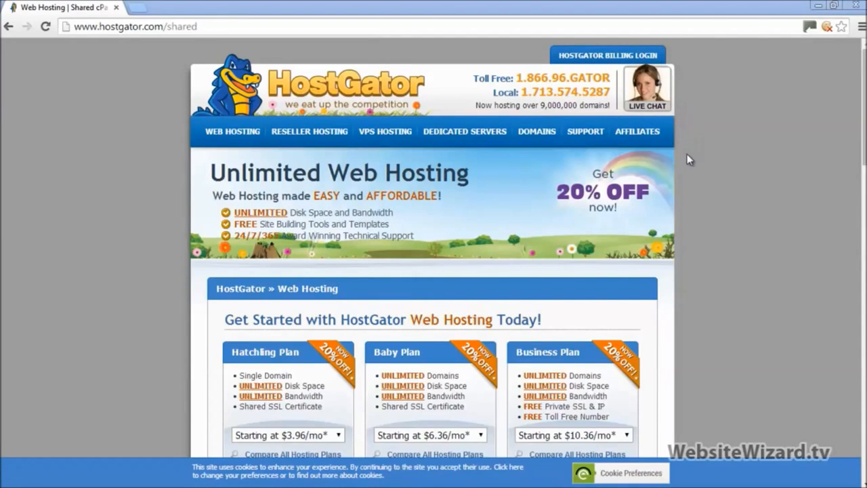
Set the Baby Plan's billing term to Monthly - $7.96/mo
{"action": "left_click_drag", "start_coordinate": [865, 114], "coordinate": [865, 172]}
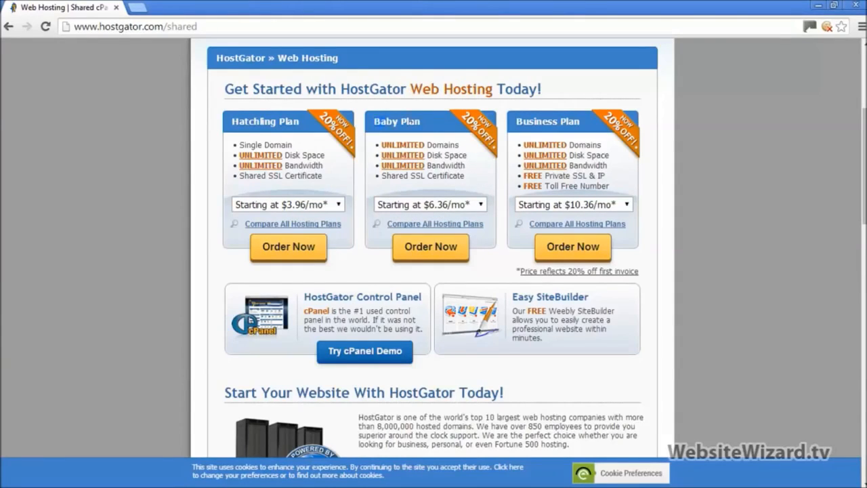
{"action": "left_click", "coordinate": [434, 127]}
{"action": "left_click", "coordinate": [480, 135]}
{"action": "left_click", "coordinate": [456, 210]}
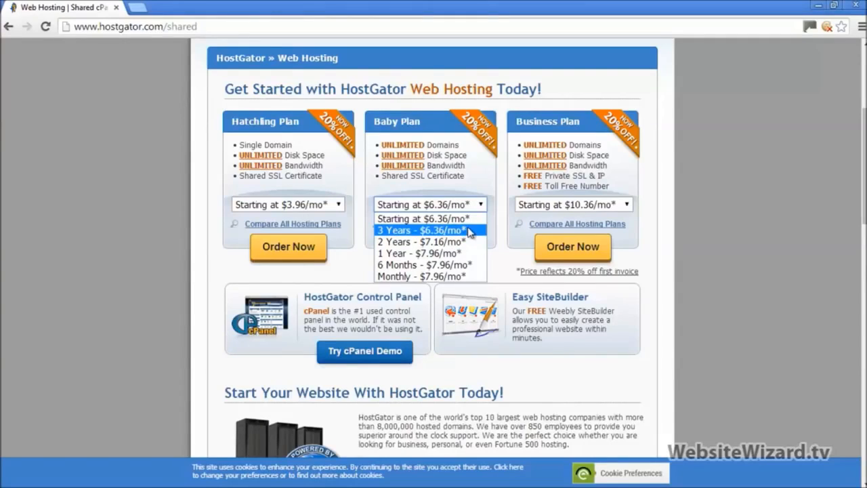
{"action": "left_click", "coordinate": [476, 276]}
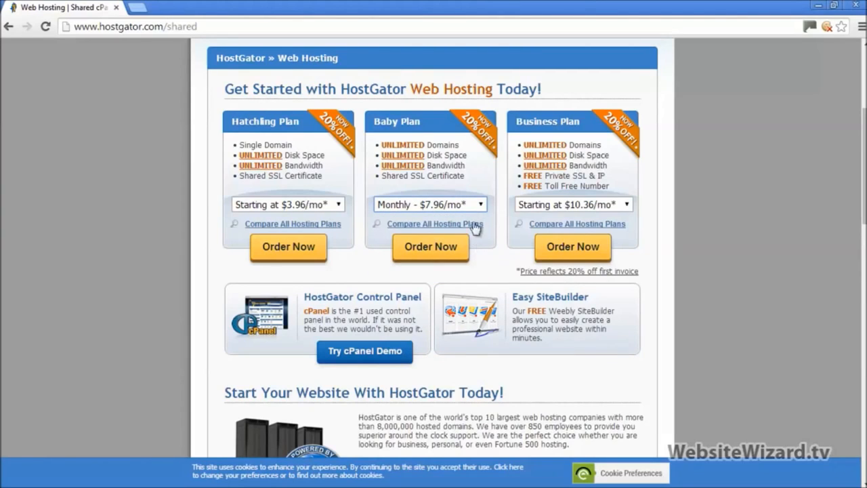
Reopen the Baby Plan billing term options to confirm the monthly choice
{"action": "scroll", "coordinate": [649, 196], "scroll_direction": "down", "scroll_amount": 1}
{"action": "scroll", "coordinate": [649, 195], "scroll_direction": "up", "scroll_amount": 3}
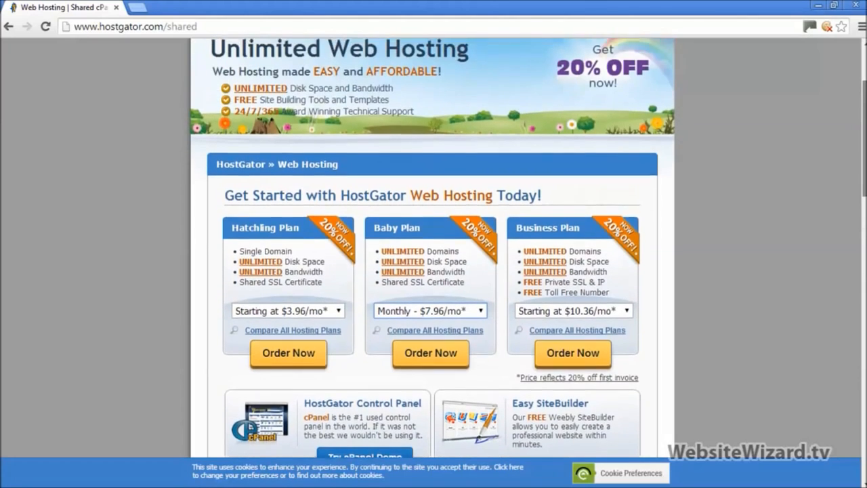
{"action": "scroll", "coordinate": [699, 295], "scroll_direction": "up", "scroll_amount": 2}
{"action": "scroll", "coordinate": [699, 296], "scroll_direction": "down", "scroll_amount": 1}
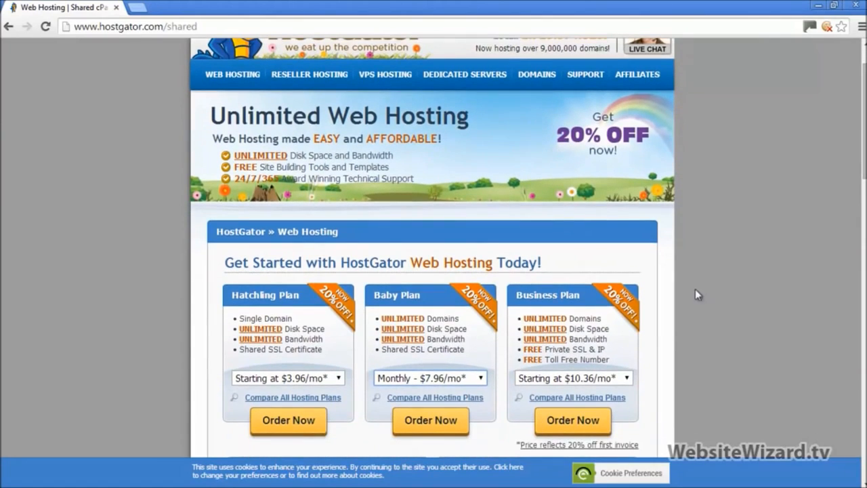
{"action": "left_click", "coordinate": [467, 380]}
Order the monthly Baby Plan, keeping Register a new domain selected
{"action": "left_click", "coordinate": [412, 448]}
{"action": "left_click", "coordinate": [421, 420]}
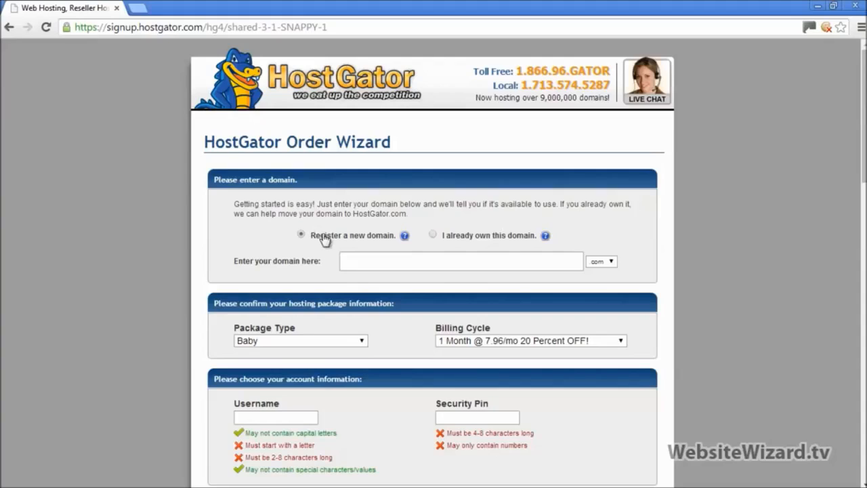
{"action": "left_click", "coordinate": [432, 235]}
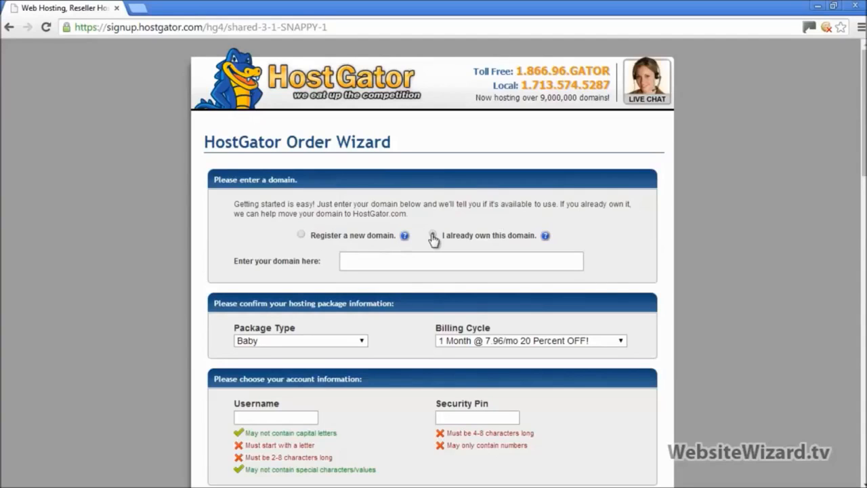
{"action": "left_click", "coordinate": [303, 235]}
Check myveryfirstwebsite: .com is unavailable, while .net, .org, .info and .biz are available
{"action": "type", "text": "myver"}
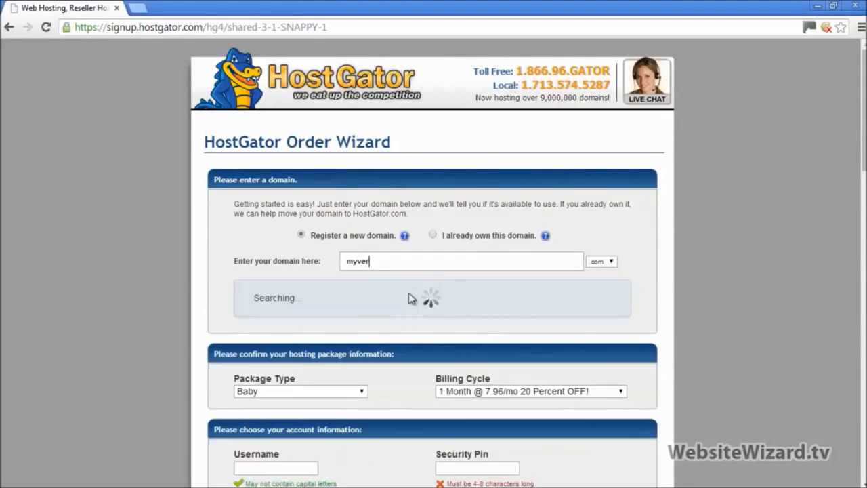
{"action": "type", "text": "yfirstwebs"}
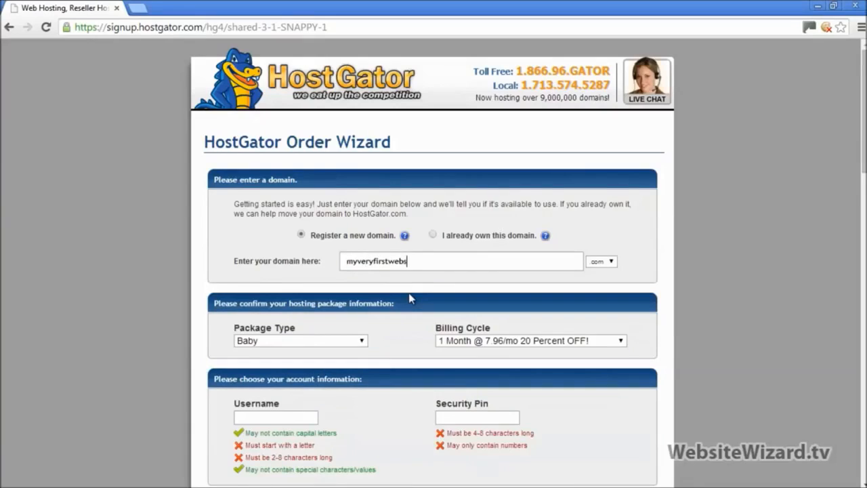
{"action": "type", "text": "ite"}
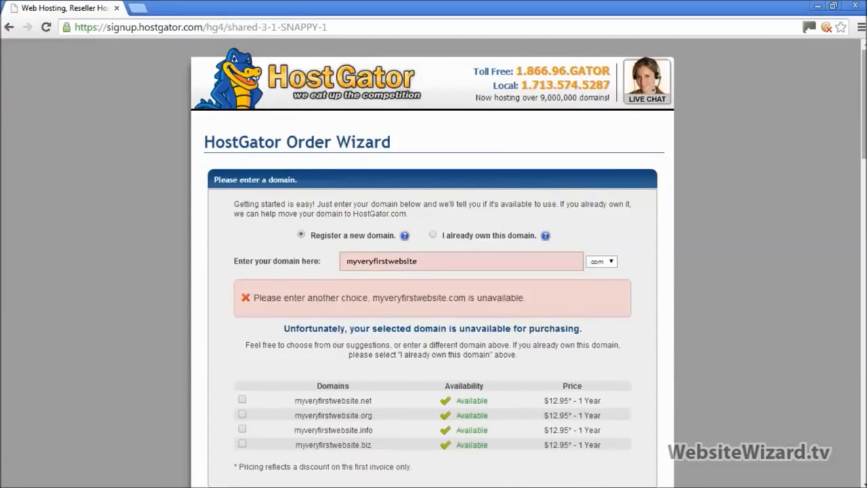
{"action": "scroll", "coordinate": [703, 327], "scroll_direction": "down", "scroll_amount": 1}
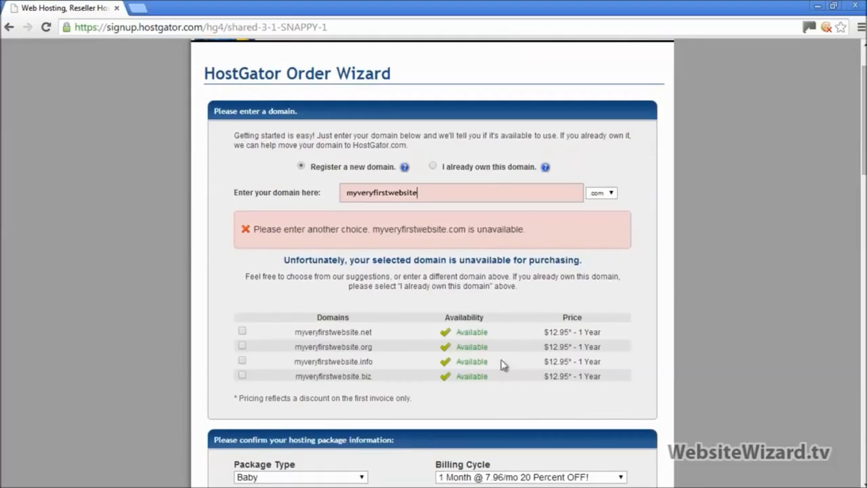
{"action": "left_click_drag", "start_coordinate": [256, 231], "coordinate": [583, 225]}
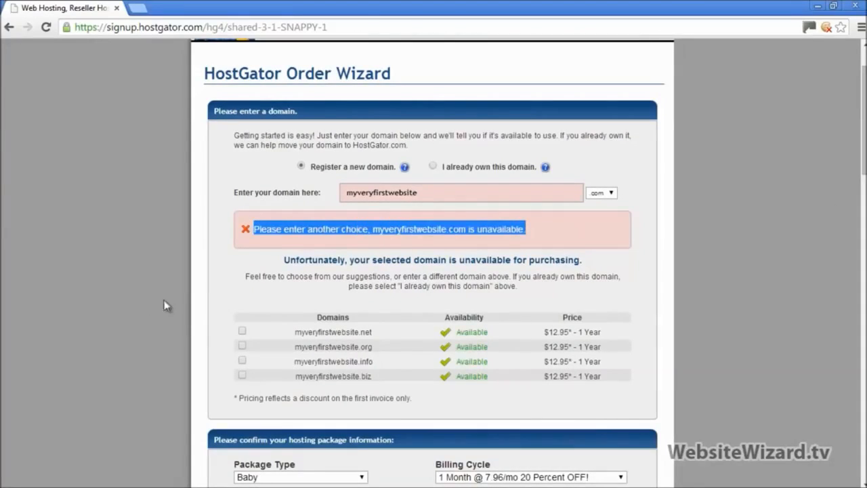
{"action": "left_click", "coordinate": [218, 270]}
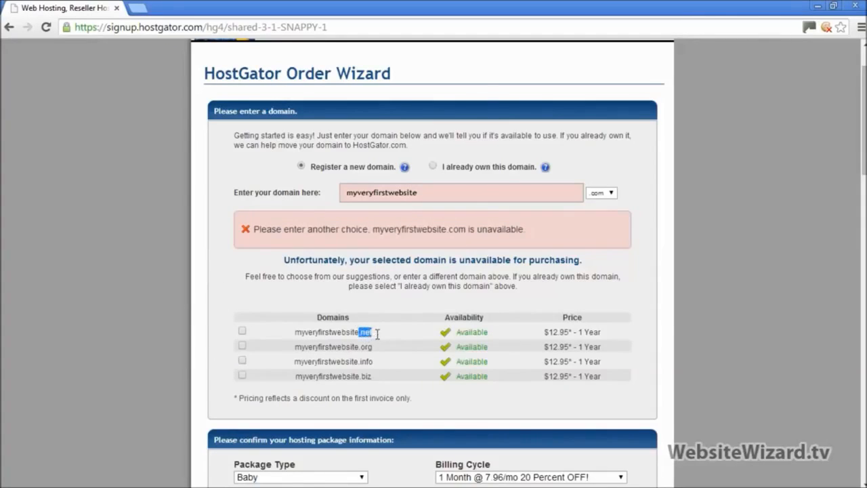
{"action": "left_click_drag", "start_coordinate": [358, 349], "coordinate": [361, 376]}
{"action": "left_click_drag", "start_coordinate": [431, 191], "coordinate": [305, 181]}
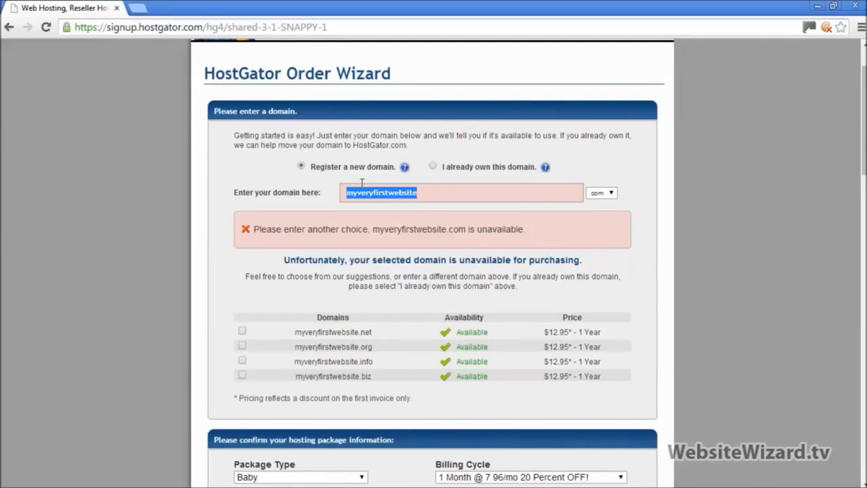
{"action": "left_click_drag", "start_coordinate": [430, 194], "coordinate": [338, 183]}
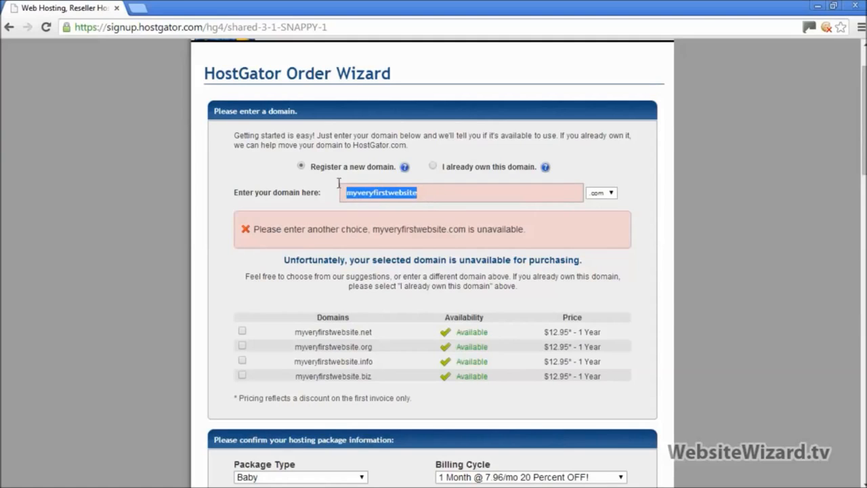
{"action": "left_click", "coordinate": [707, 245]}
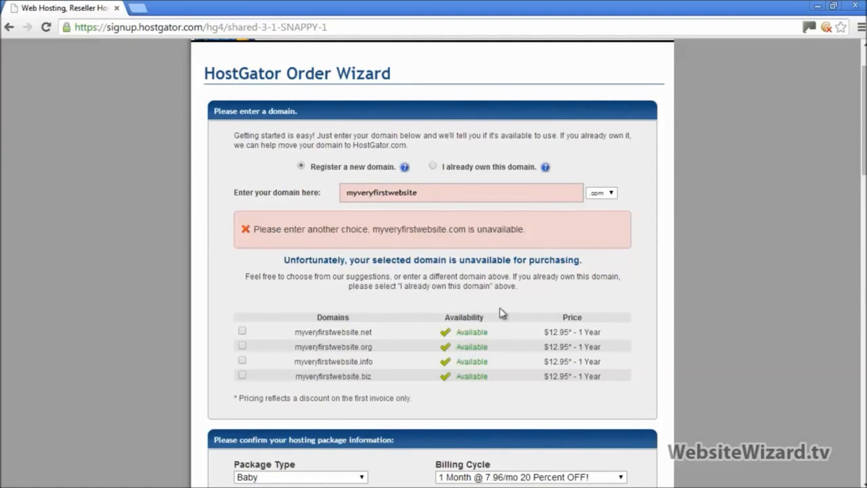
Pick myveryfirstwebsite.net as the order's domain
{"action": "left_click", "coordinate": [243, 332]}
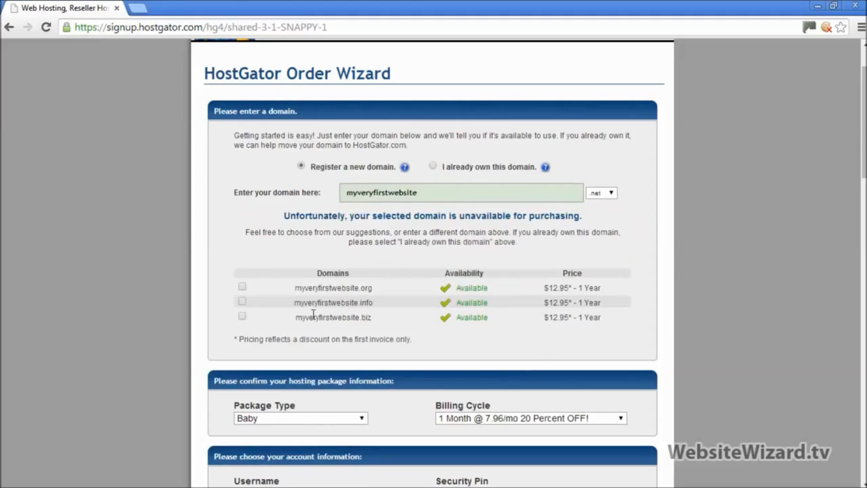
{"action": "scroll", "coordinate": [433, 271], "scroll_direction": "down", "scroll_amount": 4}
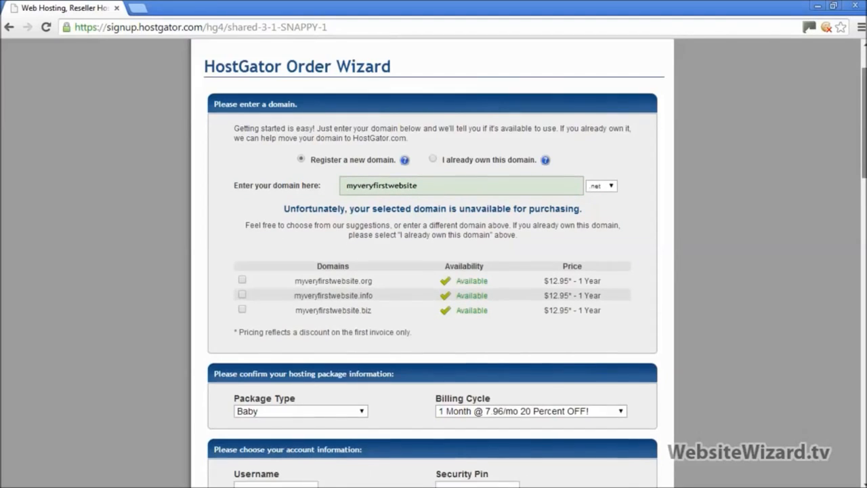
{"action": "scroll", "coordinate": [433, 271], "scroll_direction": "down", "scroll_amount": 1}
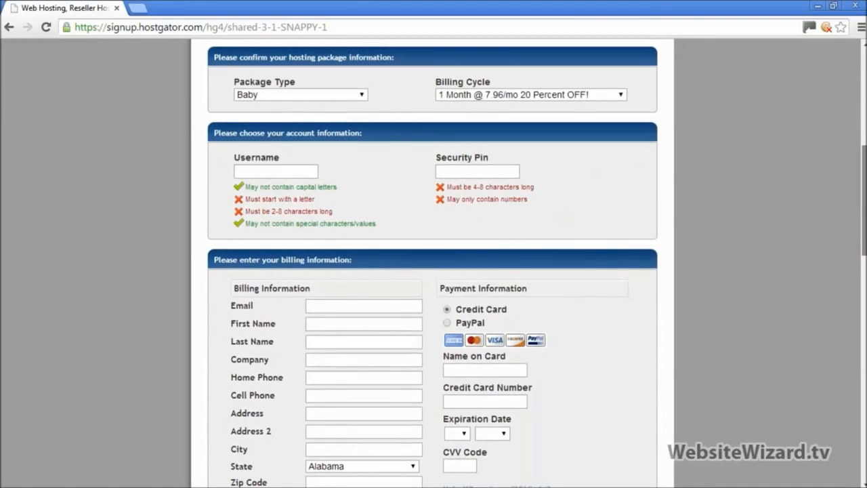
{"action": "scroll", "coordinate": [479, 162], "scroll_direction": "down", "scroll_amount": 1}
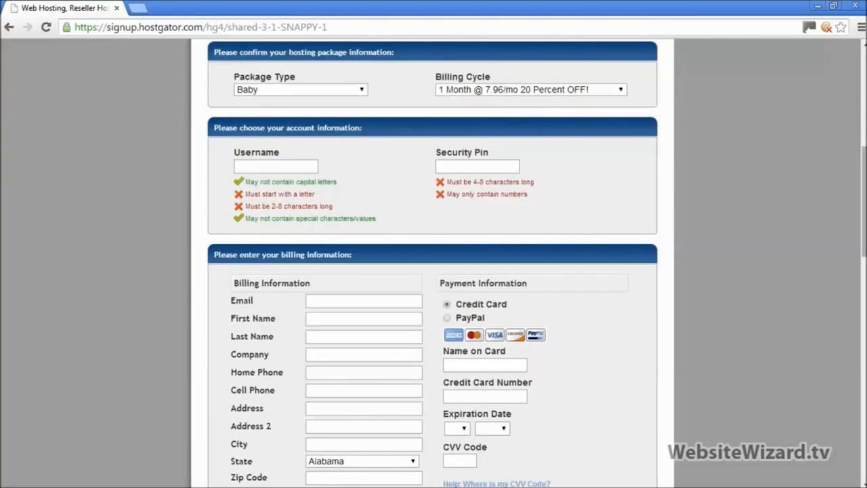
{"action": "scroll", "coordinate": [434, 265], "scroll_direction": "down", "scroll_amount": 1}
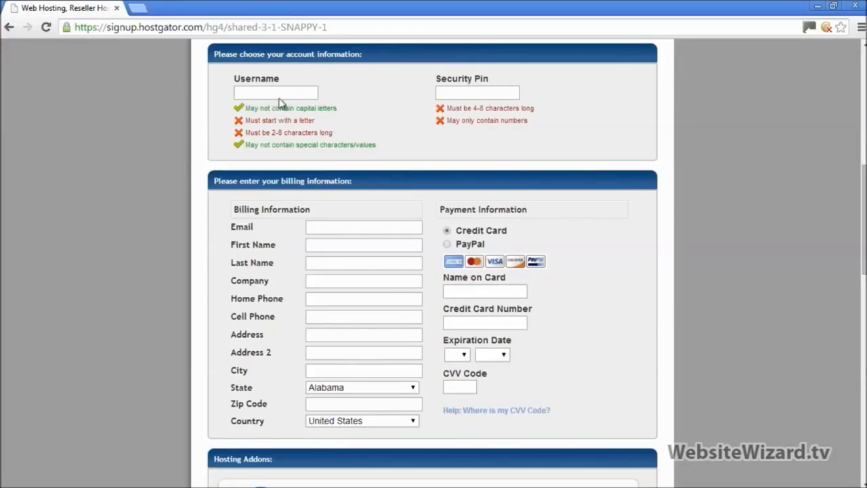
Choose PayPal as the payment method in the billing information
{"action": "left_click", "coordinate": [475, 94]}
{"action": "left_click_drag", "start_coordinate": [863, 192], "coordinate": [863, 225]}
{"action": "left_click", "coordinate": [447, 113]}
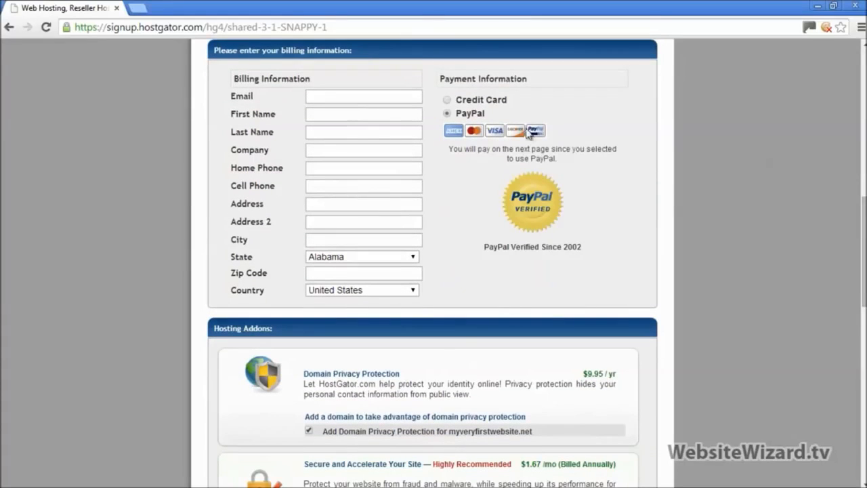
{"action": "left_click", "coordinate": [319, 132]}
{"action": "left_click", "coordinate": [446, 100]}
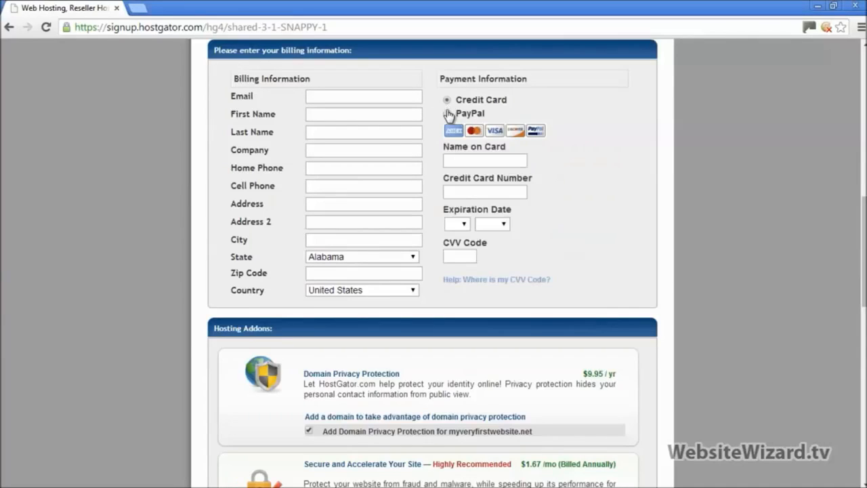
{"action": "left_click", "coordinate": [447, 114]}
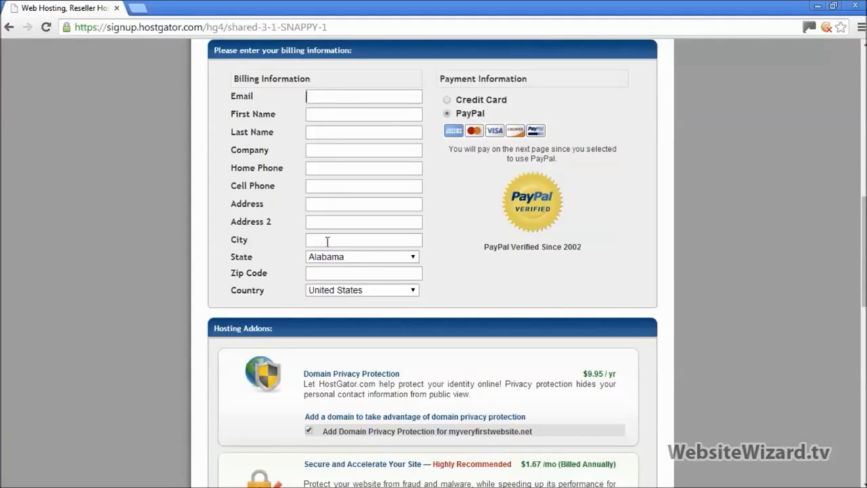
{"action": "double_click", "coordinate": [239, 95]}
Untick Domain Privacy Protection, SiteLock and CodeGuard, leaving add-ons at $0.00 and $20.91 due
{"action": "scroll", "coordinate": [434, 271], "scroll_direction": "down", "scroll_amount": 4}
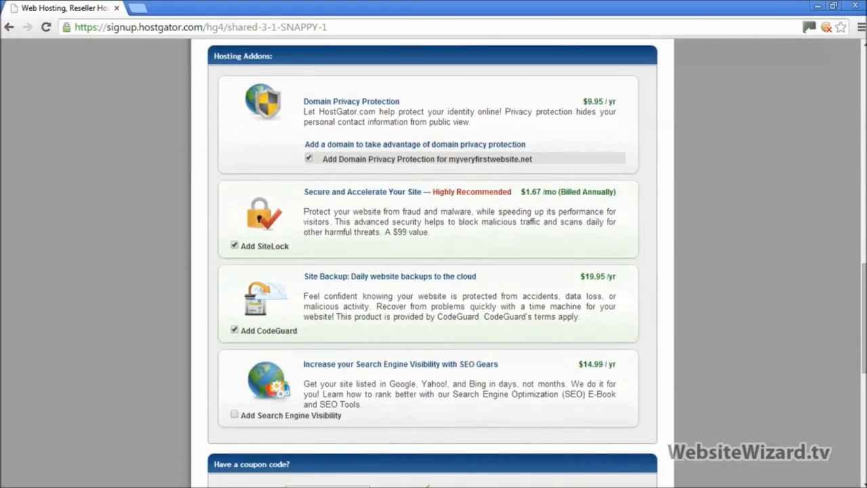
{"action": "left_click", "coordinate": [309, 159]}
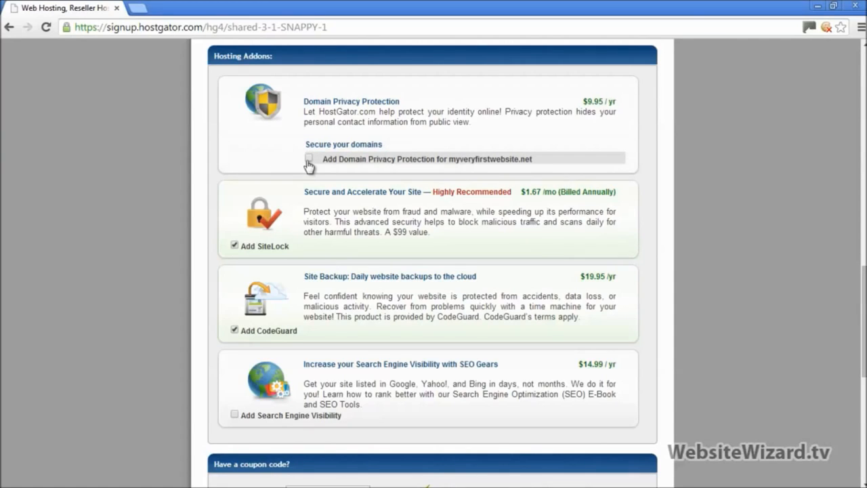
{"action": "left_click", "coordinate": [234, 246]}
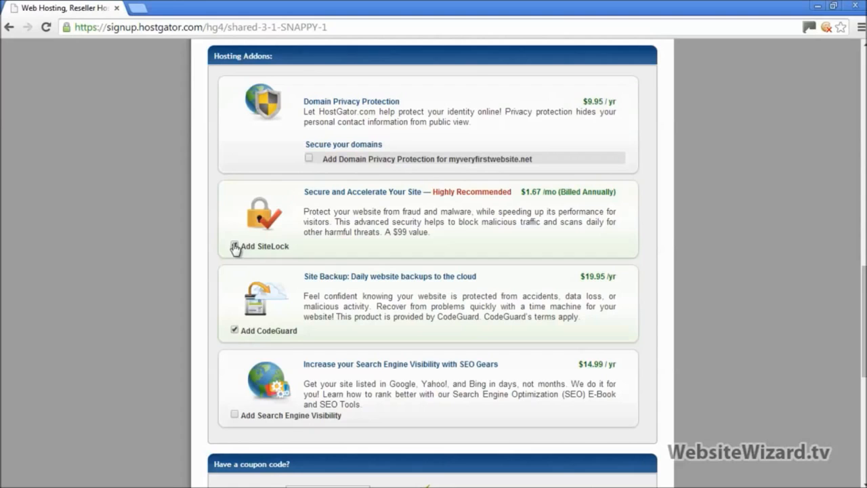
{"action": "left_click", "coordinate": [234, 330]}
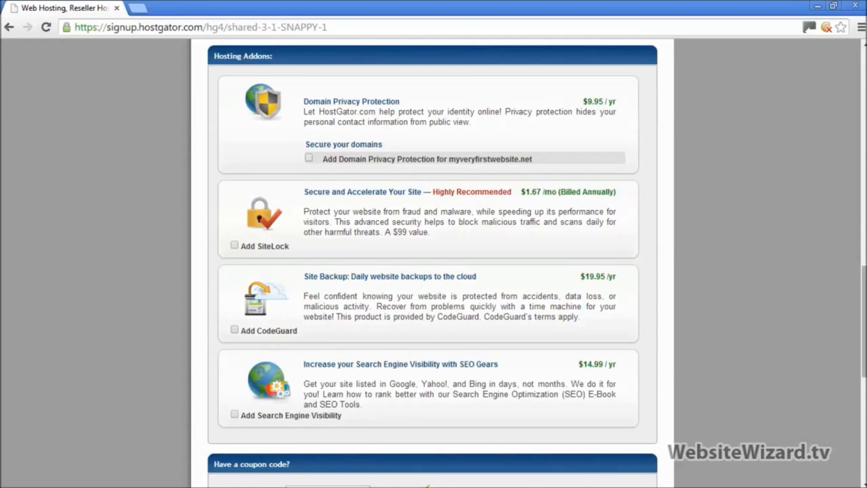
{"action": "scroll", "coordinate": [387, 348], "scroll_direction": "down", "scroll_amount": 4}
{"action": "scroll", "coordinate": [565, 192], "scroll_direction": "down", "scroll_amount": 3}
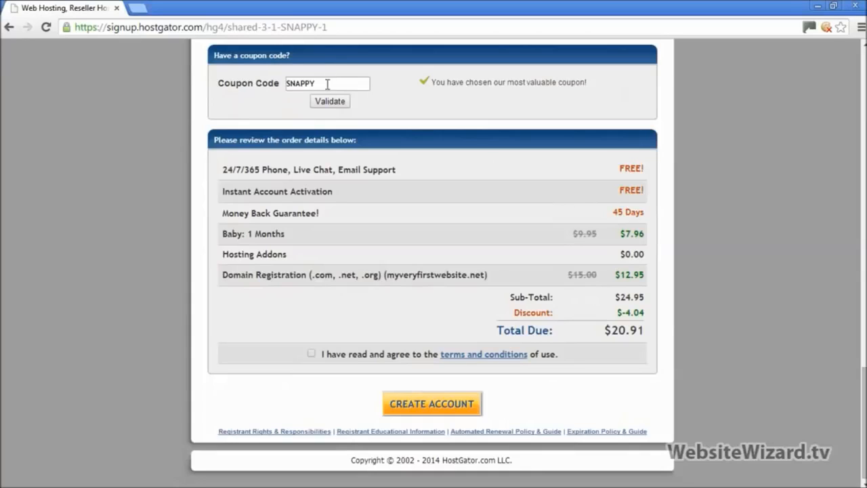
Replace the SNAPPY coupon with flowerpower, cutting the Baby plan to $0.01
{"action": "left_click_drag", "start_coordinate": [327, 83], "coordinate": [279, 84]}
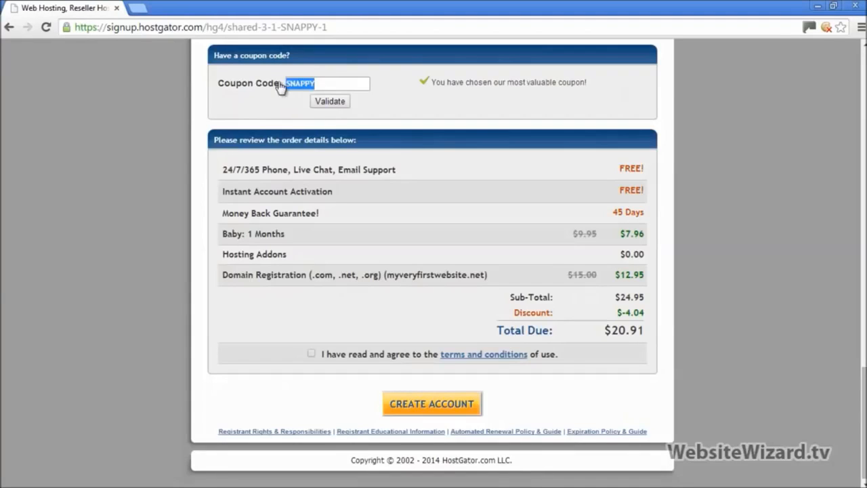
{"action": "left_click", "coordinate": [321, 85]}
{"action": "left_click_drag", "start_coordinate": [322, 85], "coordinate": [282, 84]}
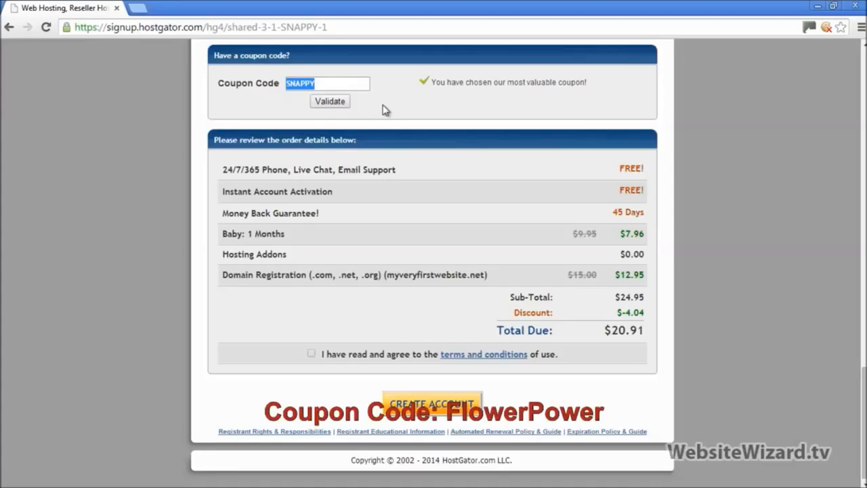
{"action": "type", "text": "flowerpower"}
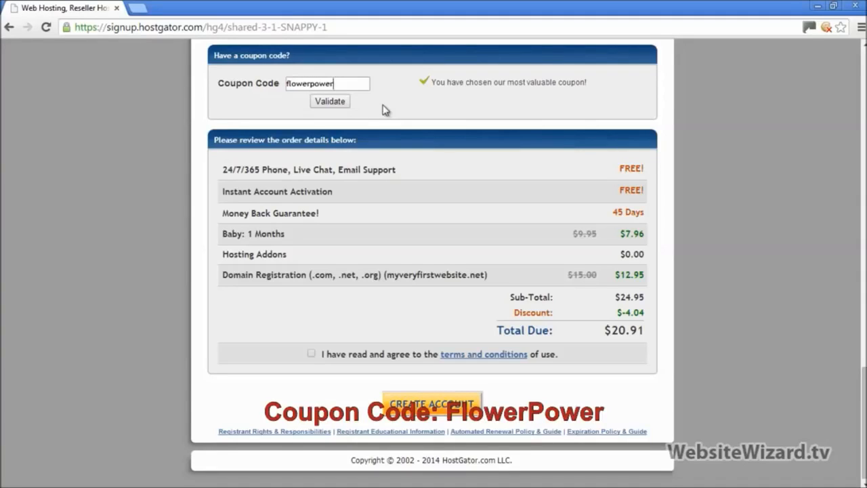
{"action": "left_click", "coordinate": [341, 105]}
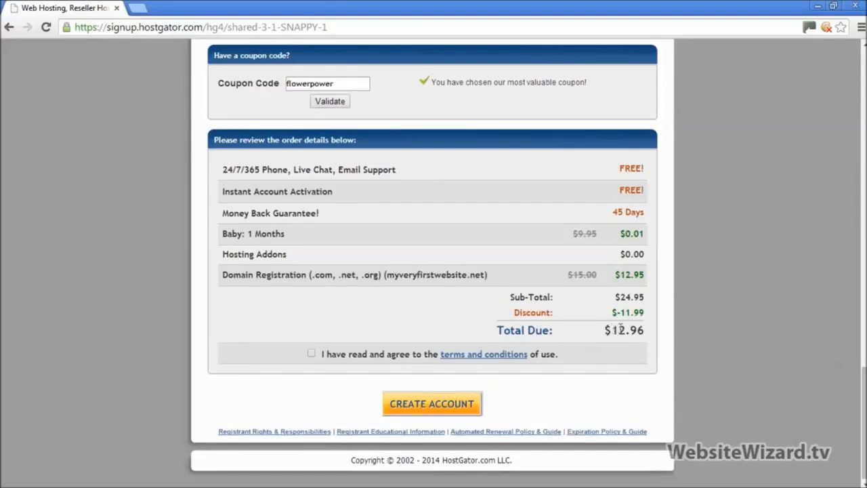
Agree to the terms and conditions for the $12.96 total due
{"action": "left_click_drag", "start_coordinate": [606, 330], "coordinate": [646, 332]}
{"action": "left_click", "coordinate": [763, 282]}
{"action": "left_click", "coordinate": [311, 355]}
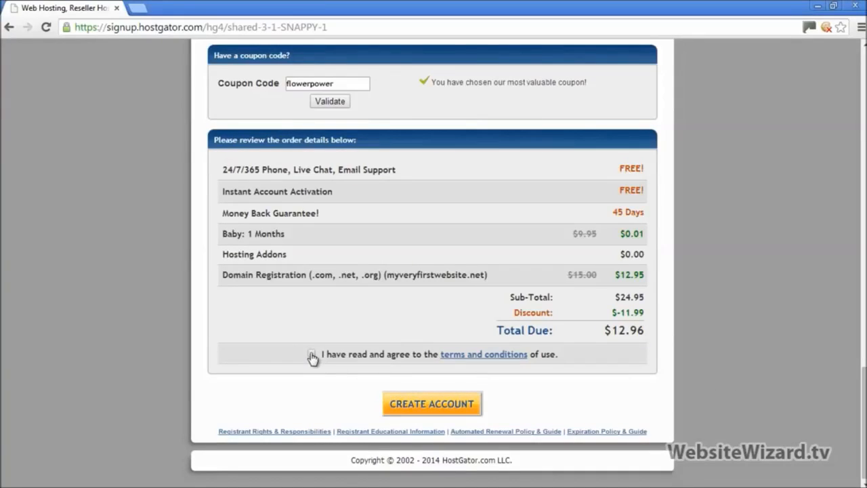
{"action": "left_click", "coordinate": [431, 407]}
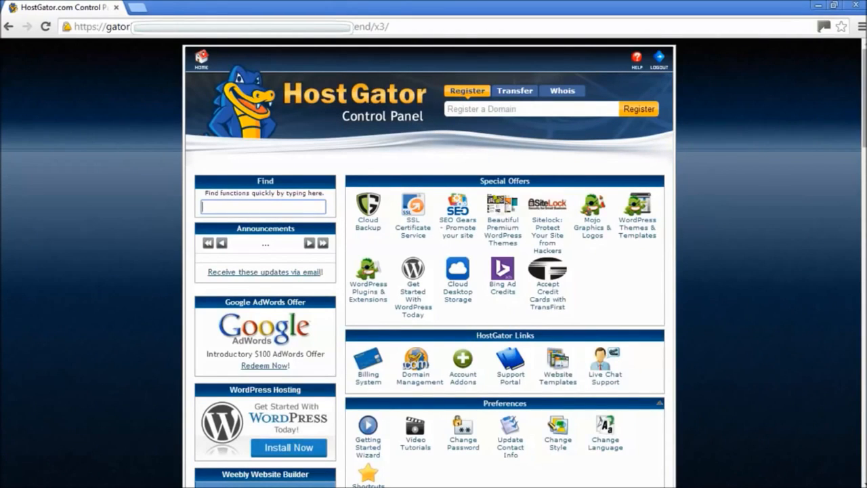
Scroll the cPanel down to the Software/Services section
{"action": "scroll", "coordinate": [430, 262], "scroll_direction": "down", "scroll_amount": 6}
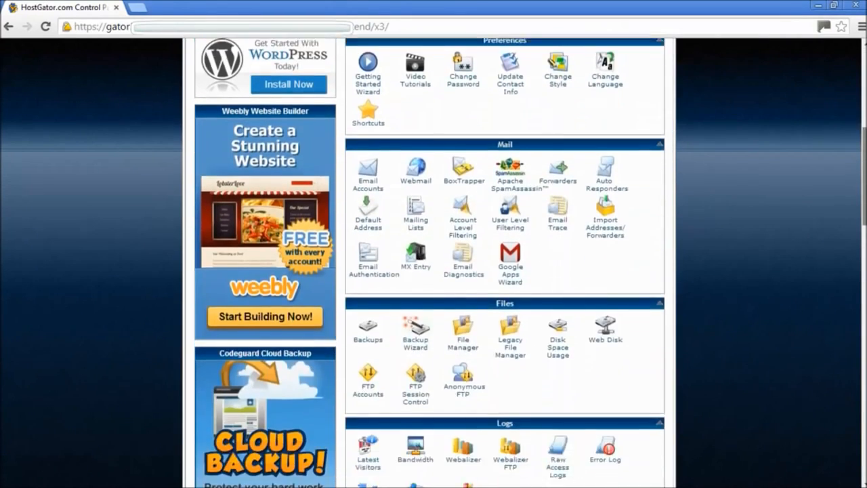
{"action": "scroll", "coordinate": [414, 334], "scroll_direction": "up", "scroll_amount": 5}
{"action": "scroll", "coordinate": [413, 124], "scroll_direction": "down", "scroll_amount": 3}
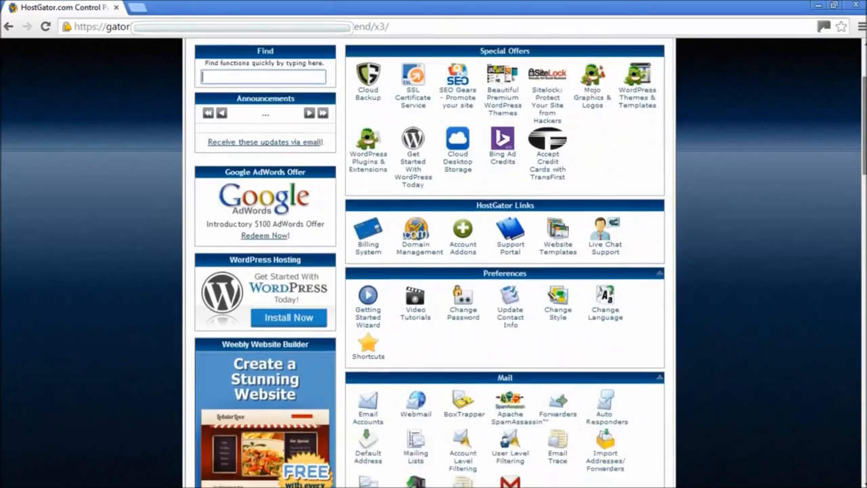
{"action": "scroll", "coordinate": [414, 124], "scroll_direction": "down", "scroll_amount": 3}
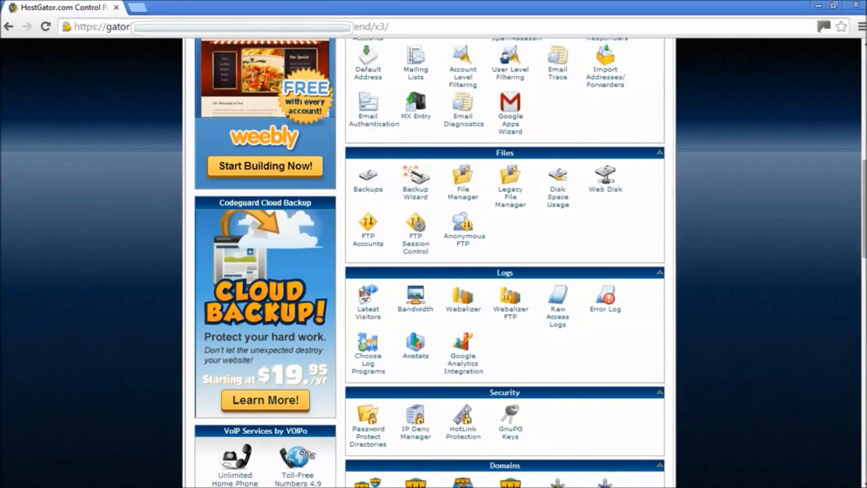
{"action": "scroll", "coordinate": [430, 263], "scroll_direction": "down", "scroll_amount": 2}
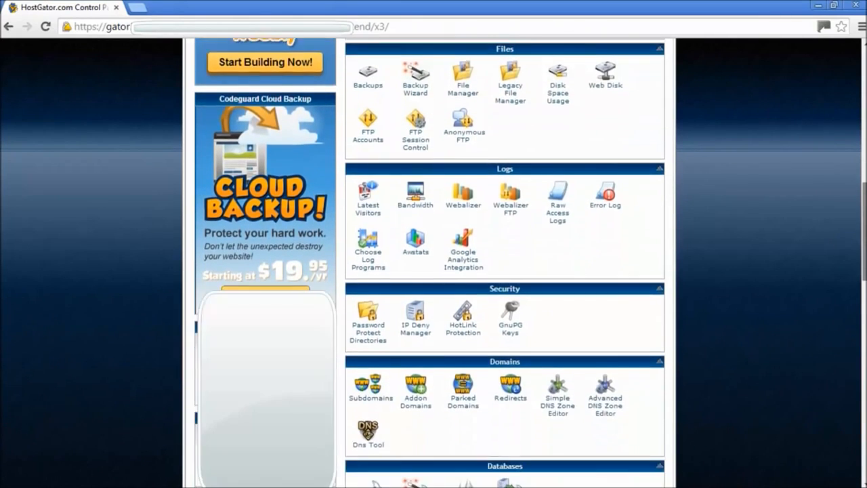
{"action": "scroll", "coordinate": [727, 328], "scroll_direction": "down", "scroll_amount": 2}
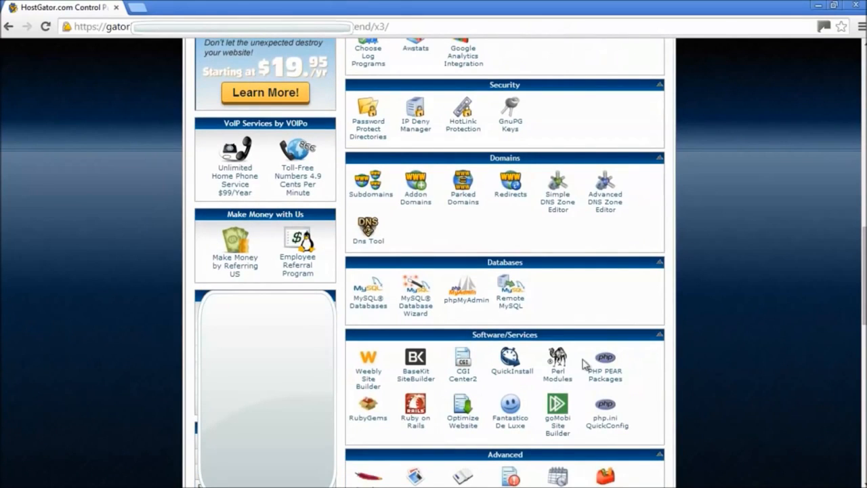
Open QuickInstall's WordPress install form and enter the admin e-mail address
{"action": "left_click", "coordinate": [510, 374]}
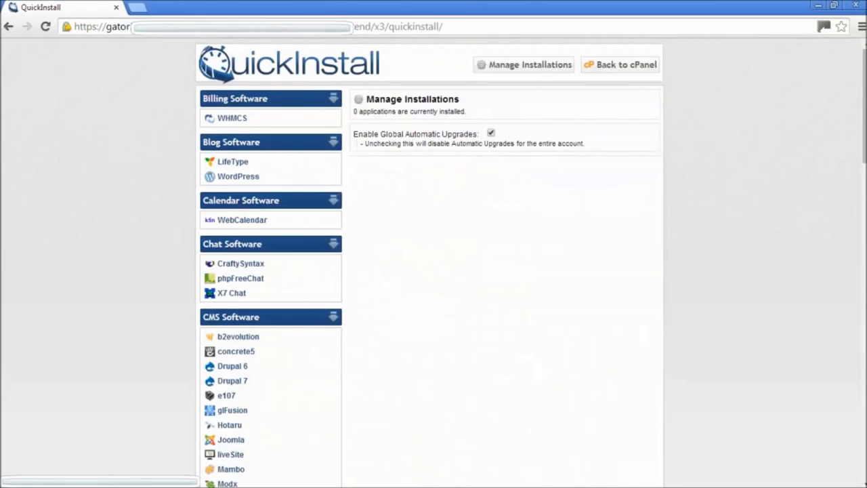
{"action": "left_click", "coordinate": [237, 182]}
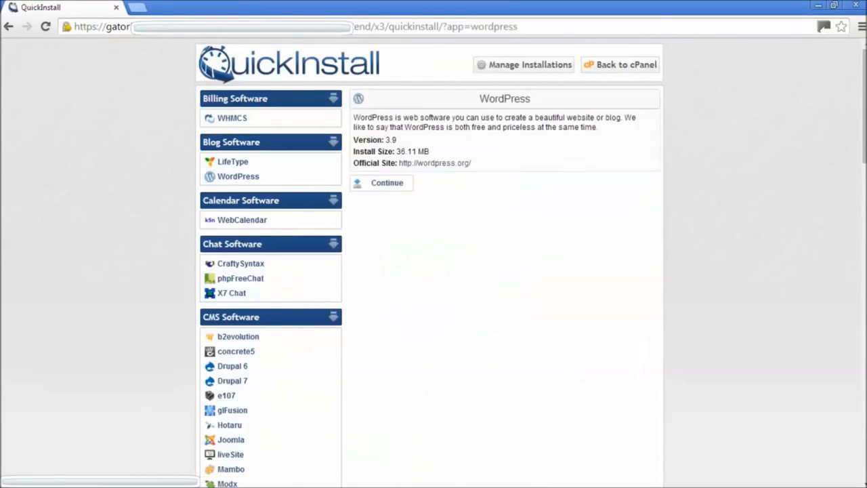
{"action": "left_click", "coordinate": [396, 186]}
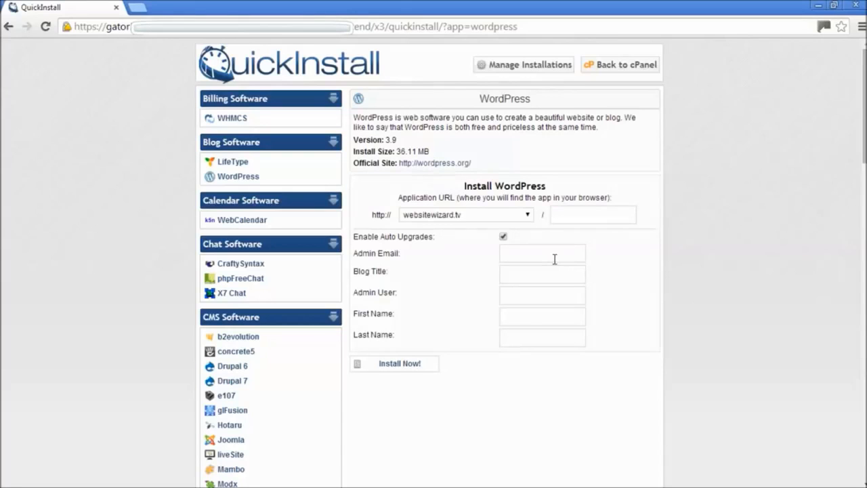
{"action": "left_click", "coordinate": [554, 259]}
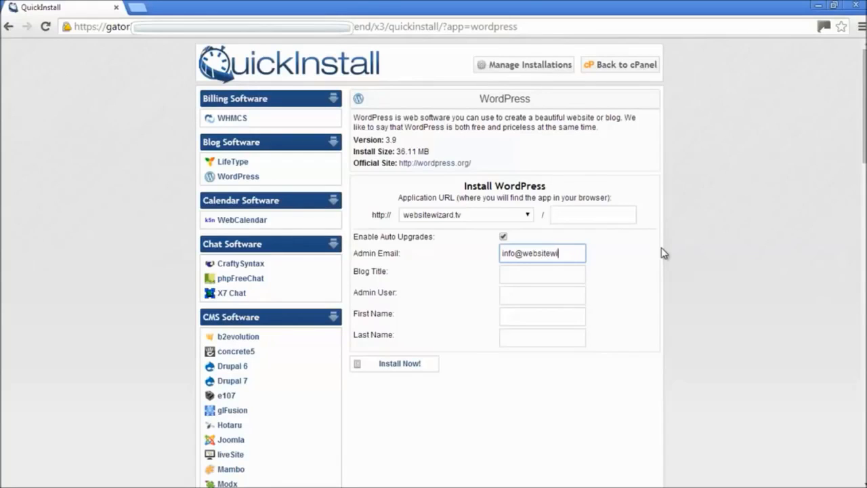
{"action": "left_click", "coordinate": [708, 252]}
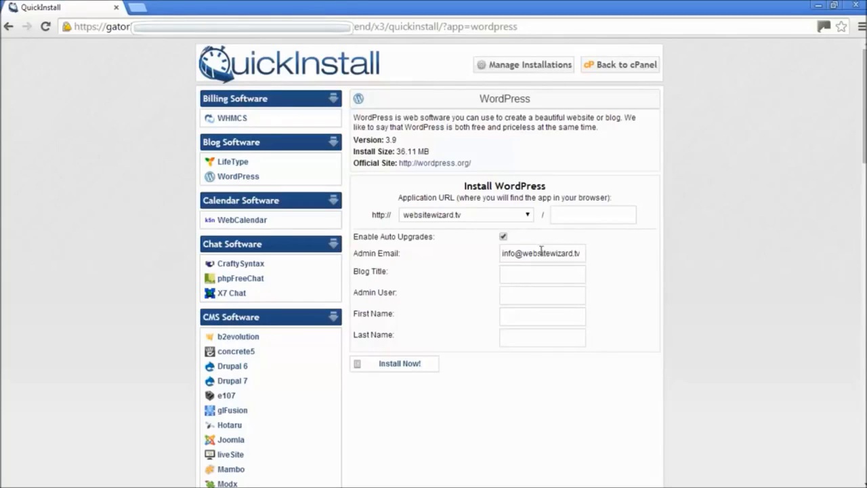
{"action": "left_click_drag", "start_coordinate": [500, 253], "coordinate": [625, 272]}
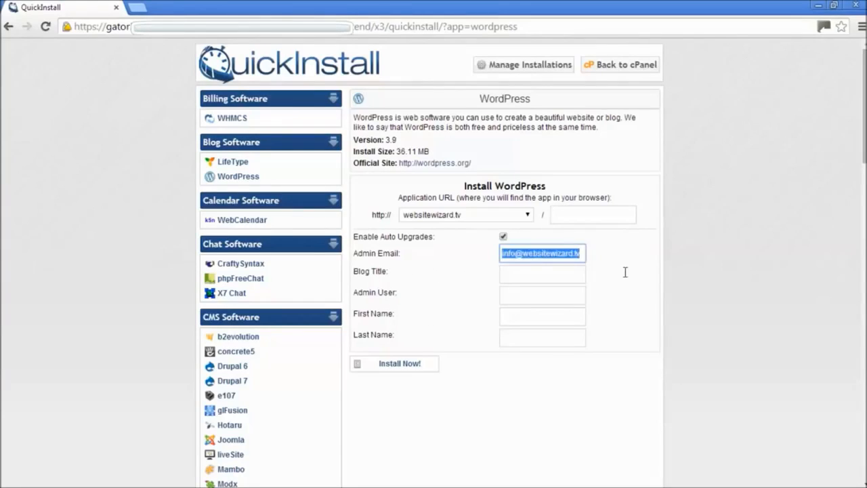
{"action": "left_click", "coordinate": [625, 273]}
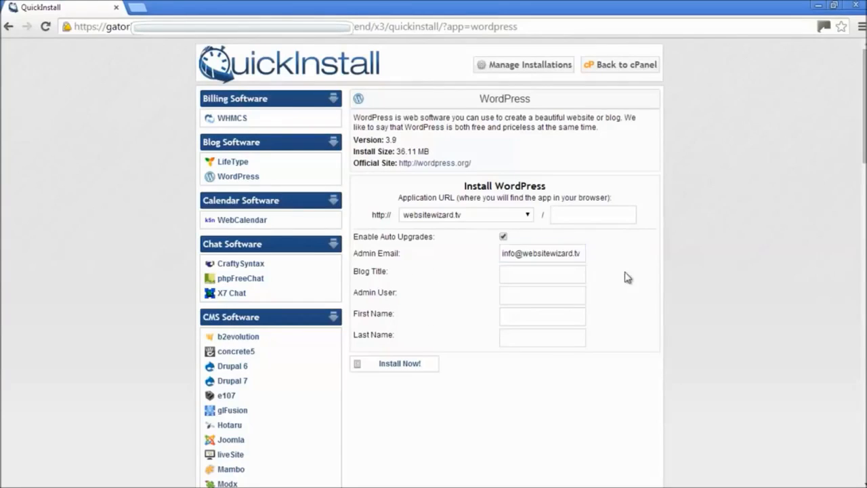
Enter blog title 'Website Wizard', the admin username and the admin's first name
{"action": "left_click", "coordinate": [516, 275]}
{"action": "type", "text": "Website Wizard"}
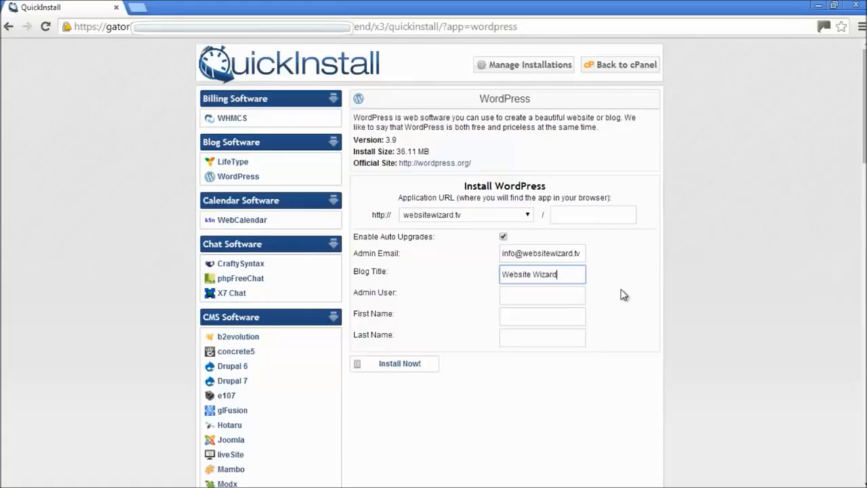
{"action": "left_click", "coordinate": [541, 297]}
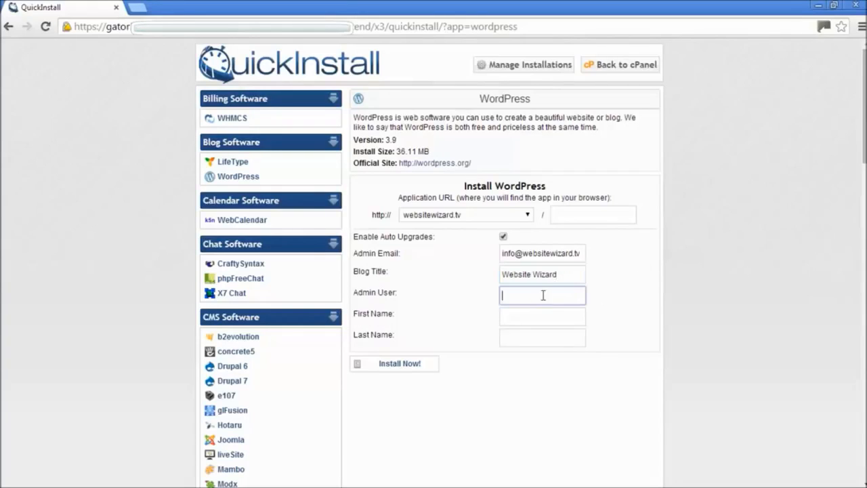
{"action": "left_click", "coordinate": [515, 317]}
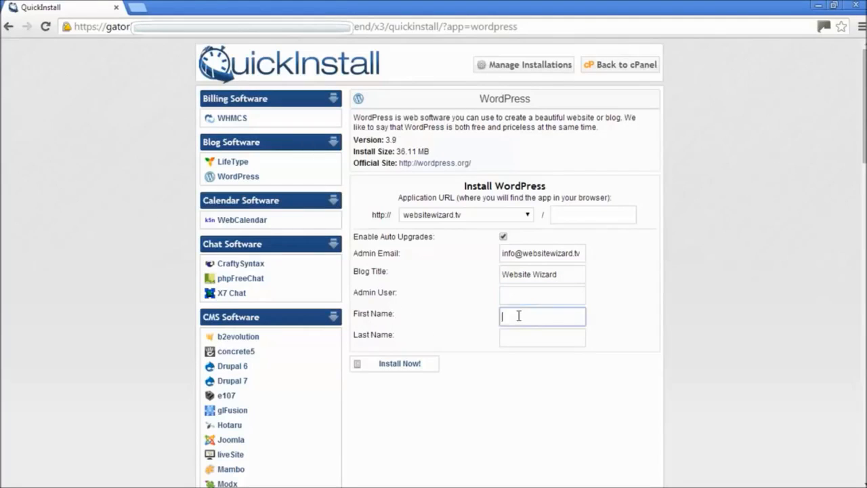
{"action": "left_click", "coordinate": [513, 334]}
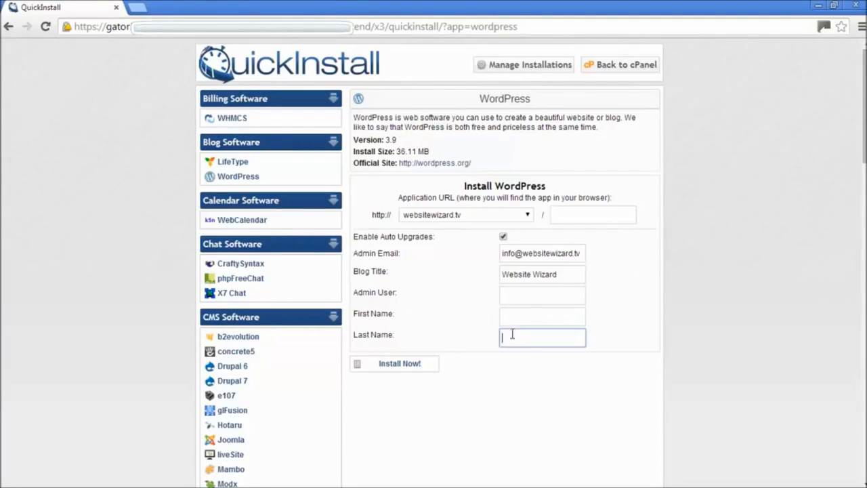
{"action": "left_click", "coordinate": [527, 287]}
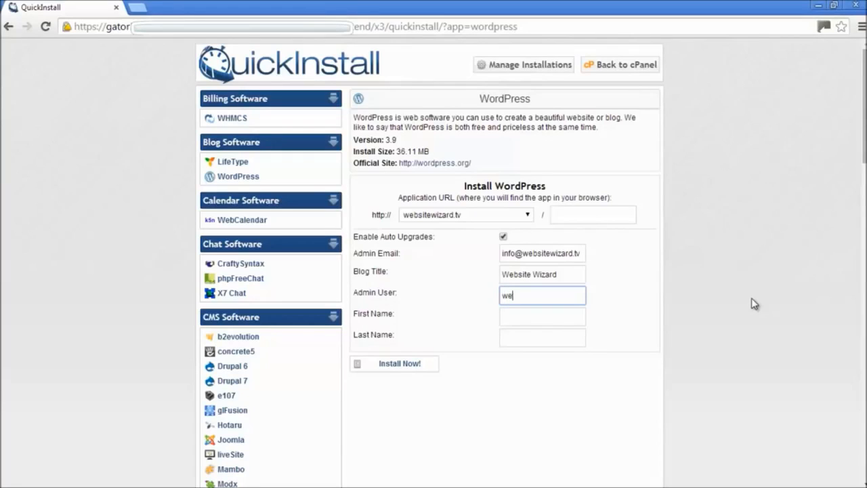
{"action": "type", "text": "websiteadmin"}
{"action": "left_click", "coordinate": [573, 316]}
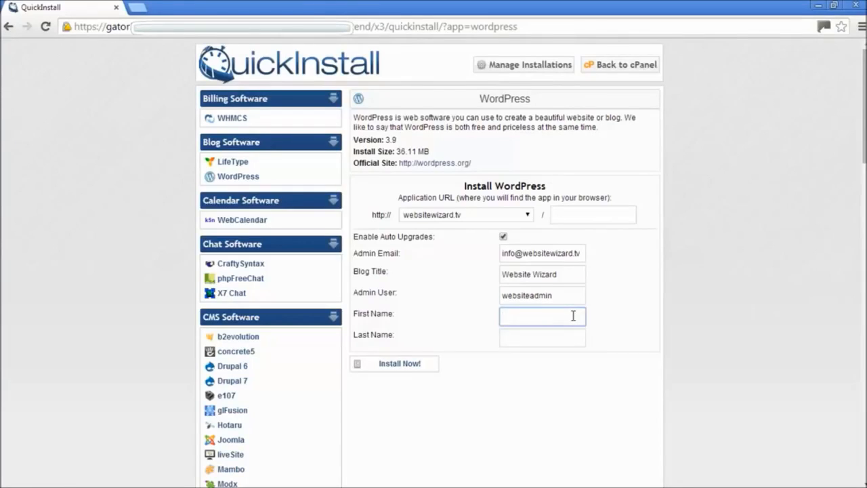
{"action": "type", "text": "Chet"}
{"action": "left_click", "coordinate": [681, 325]}
Install WordPress on websitewizard.tv and scroll to the Congratulations details
{"action": "left_click", "coordinate": [420, 363]}
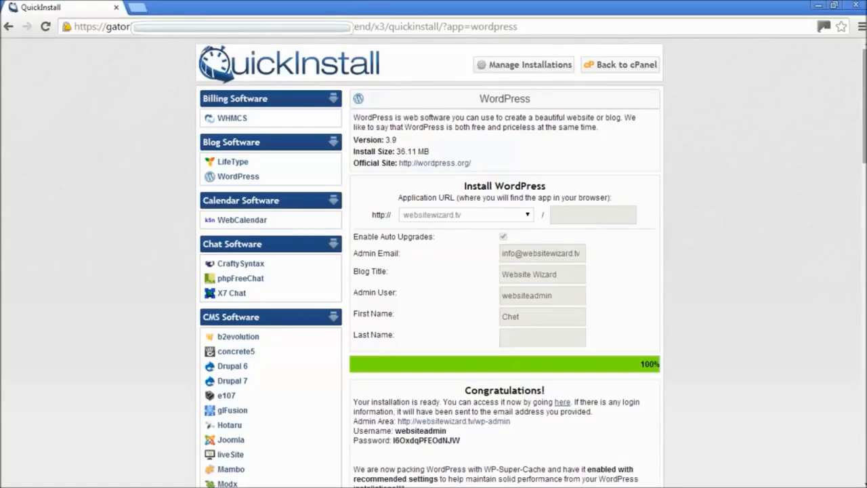
{"action": "scroll", "coordinate": [532, 261], "scroll_direction": "down", "scroll_amount": 2}
{"action": "scroll", "coordinate": [532, 262], "scroll_direction": "down", "scroll_amount": 3}
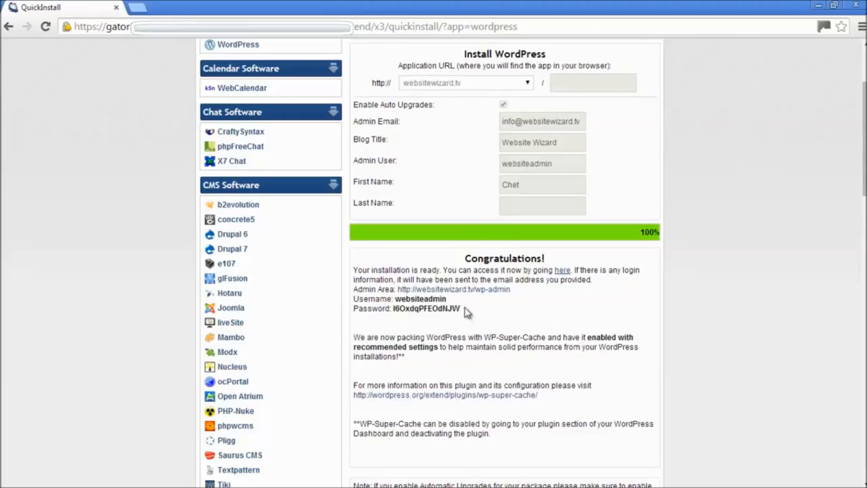
Copy the generated admin password from the login details
{"action": "left_click_drag", "start_coordinate": [463, 309], "coordinate": [359, 299]}
{"action": "left_click", "coordinate": [476, 329]}
{"action": "left_click_drag", "start_coordinate": [464, 310], "coordinate": [353, 288]}
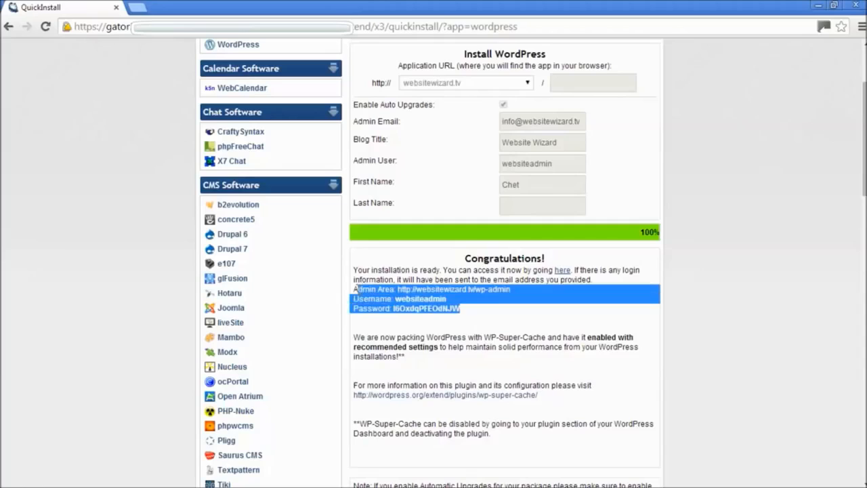
{"action": "left_click", "coordinate": [730, 326]}
{"action": "left_click_drag", "start_coordinate": [462, 310], "coordinate": [393, 309]}
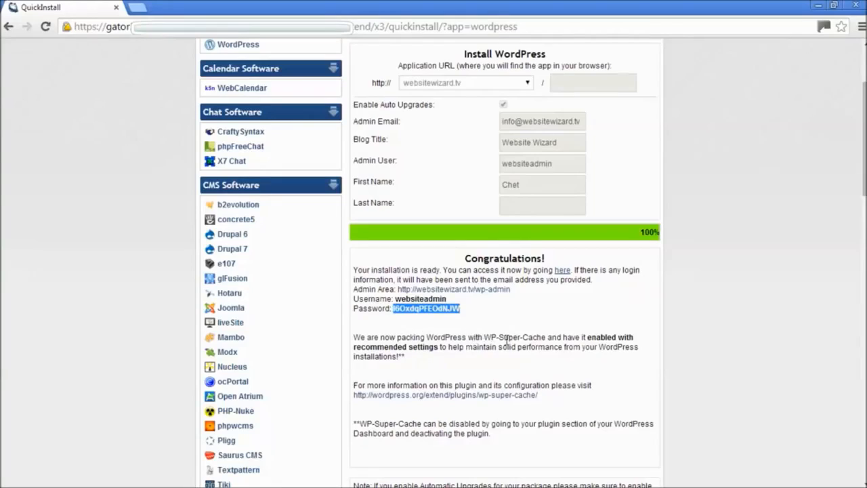
{"action": "right_click", "coordinate": [445, 309]}
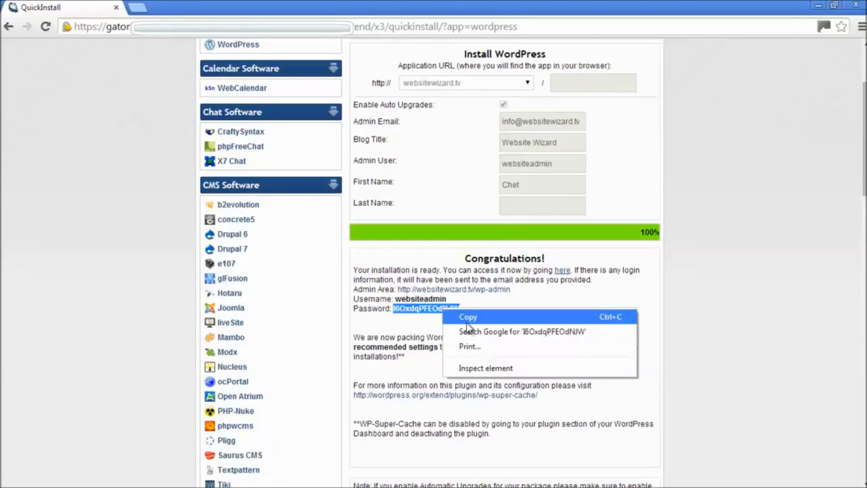
{"action": "left_click", "coordinate": [502, 316]}
{"action": "left_click", "coordinate": [517, 318]}
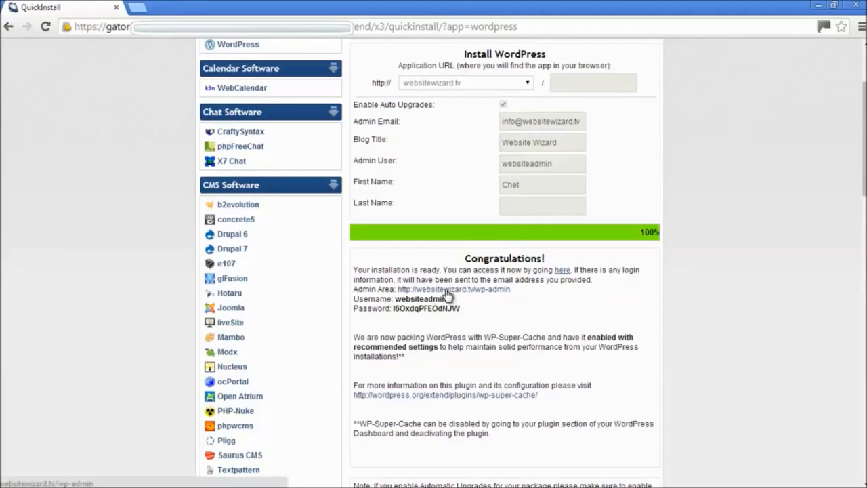
Log in to the WordPress admin with the new username and pasted password, then restore the browser
{"action": "left_click", "coordinate": [492, 292]}
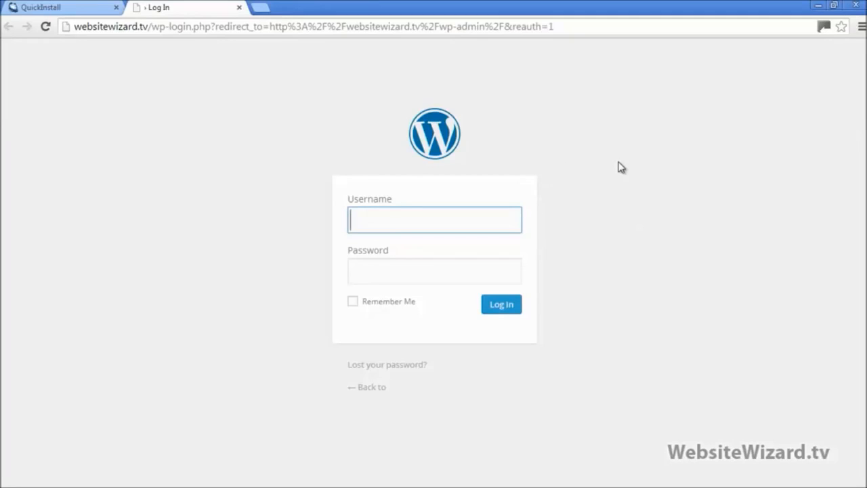
{"action": "type", "text": "websiteadmin"}
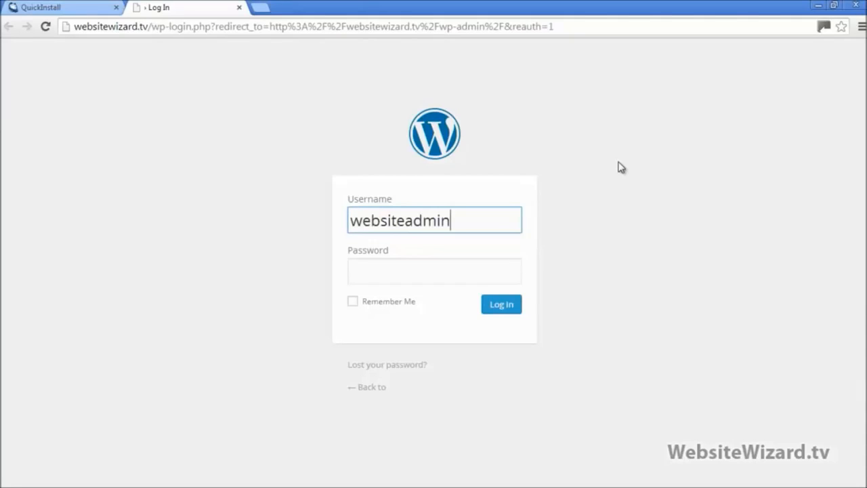
{"action": "key", "text": "Tab"}
{"action": "type", "text": "••••••••••••••"}
{"action": "key", "text": "Return"}
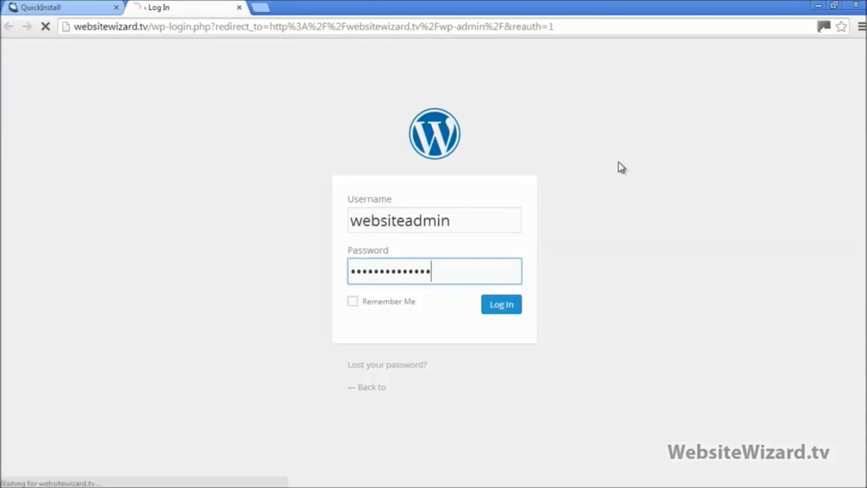
{"action": "left_click", "coordinate": [505, 309]}
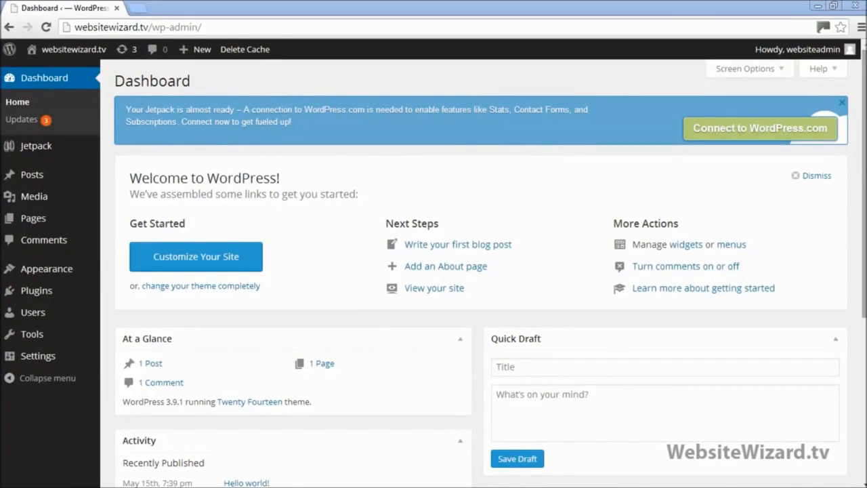
{"action": "left_click", "coordinate": [837, 6]}
Open the Website Setup notes in Notepad and highlight the website appearance heading
{"action": "double_click", "coordinate": [781, 275]}
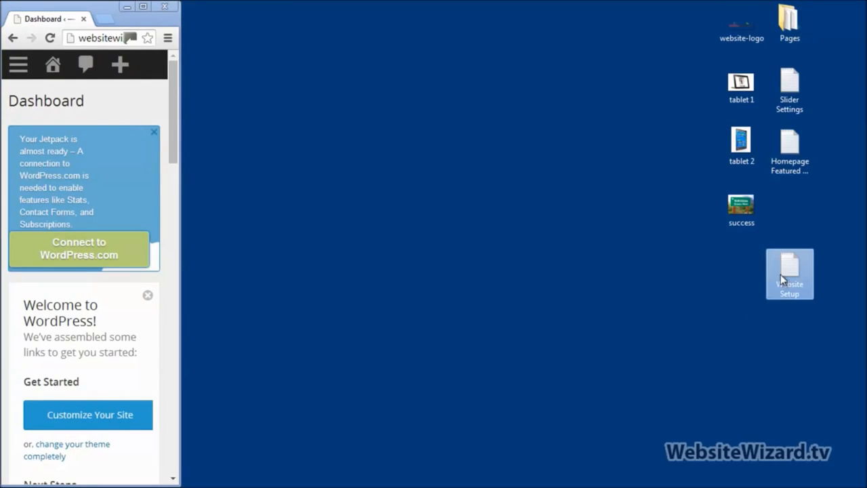
{"action": "left_click_drag", "start_coordinate": [444, 89], "coordinate": [280, 100]}
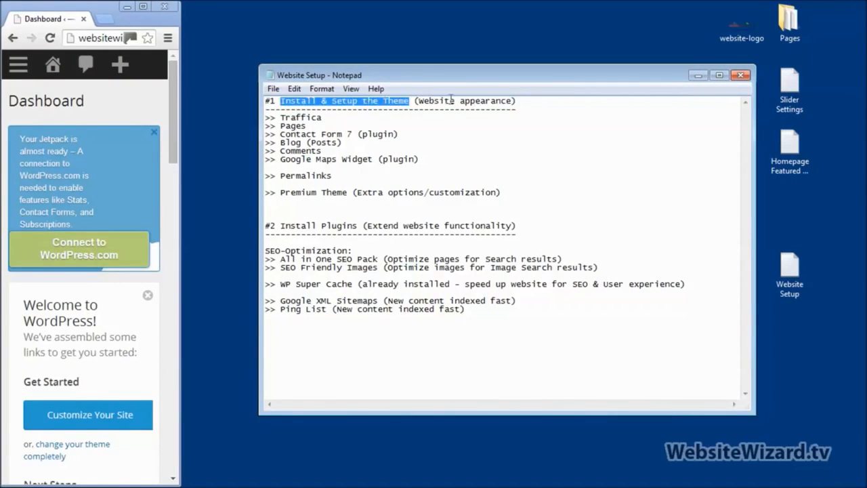
{"action": "left_click_drag", "start_coordinate": [416, 101], "coordinate": [510, 93]}
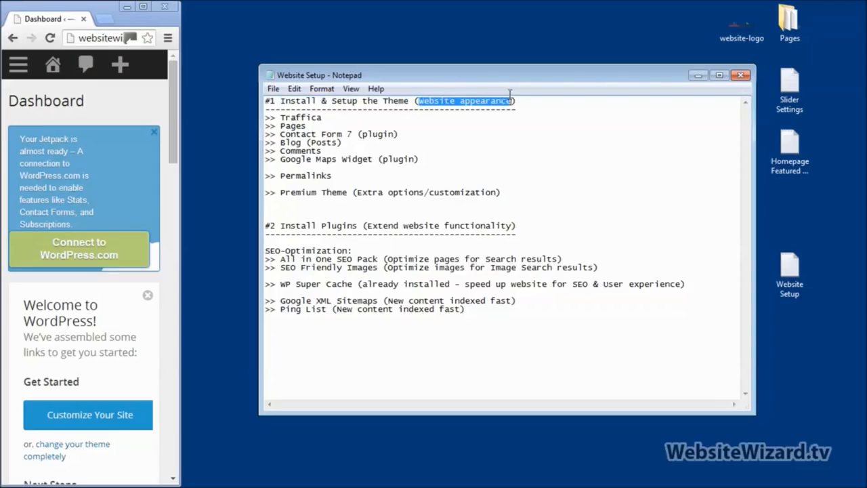
{"action": "left_click", "coordinate": [537, 136]}
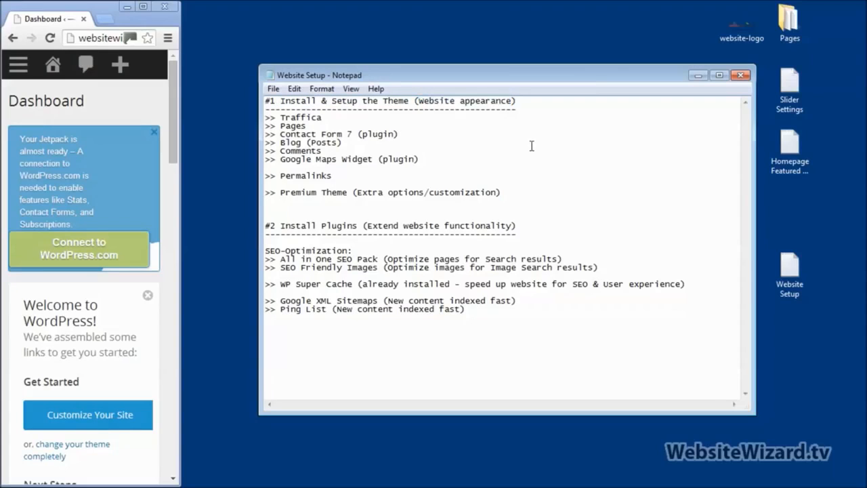
{"action": "left_click", "coordinate": [530, 146]}
Highlight 'Theme' and 'Traffica' in the setup checklist
{"action": "left_click_drag", "start_coordinate": [399, 98], "coordinate": [413, 93]}
{"action": "left_click", "coordinate": [486, 165]}
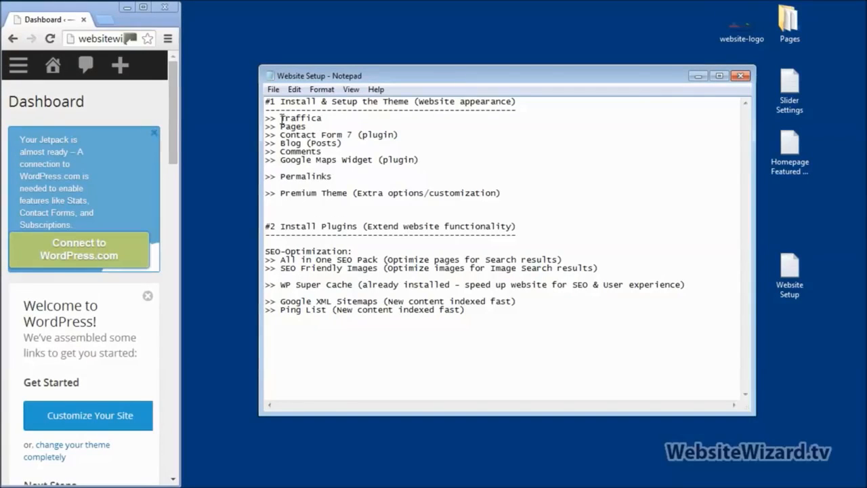
{"action": "left_click_drag", "start_coordinate": [297, 117], "coordinate": [319, 118]}
{"action": "left_click", "coordinate": [360, 151]}
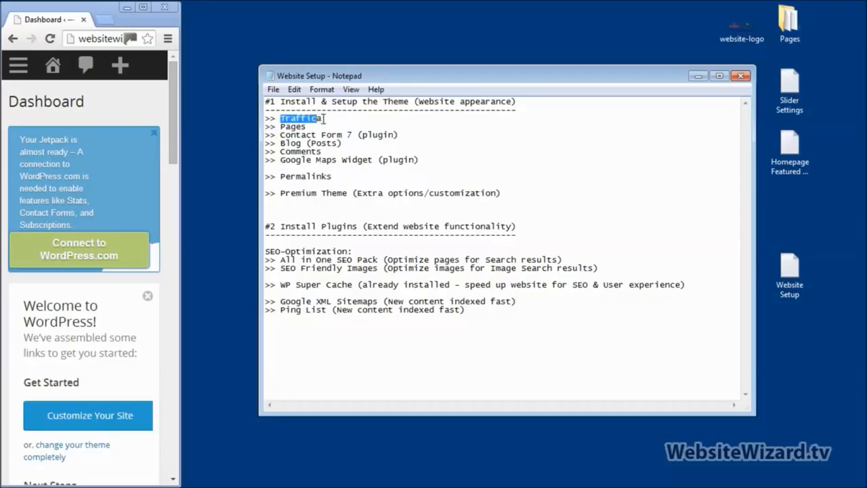
{"action": "left_click", "coordinate": [322, 119]}
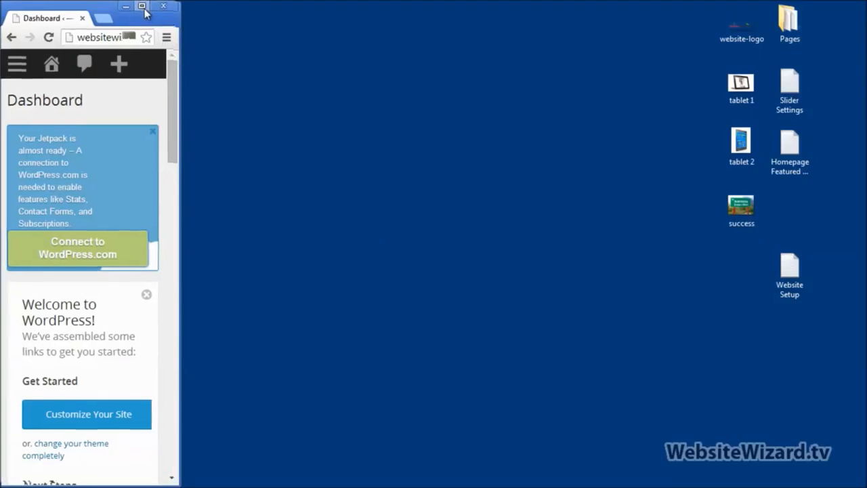
Maximize Chrome and search Appearance > Themes > Add New for 'traffica'
{"action": "left_click", "coordinate": [143, 6]}
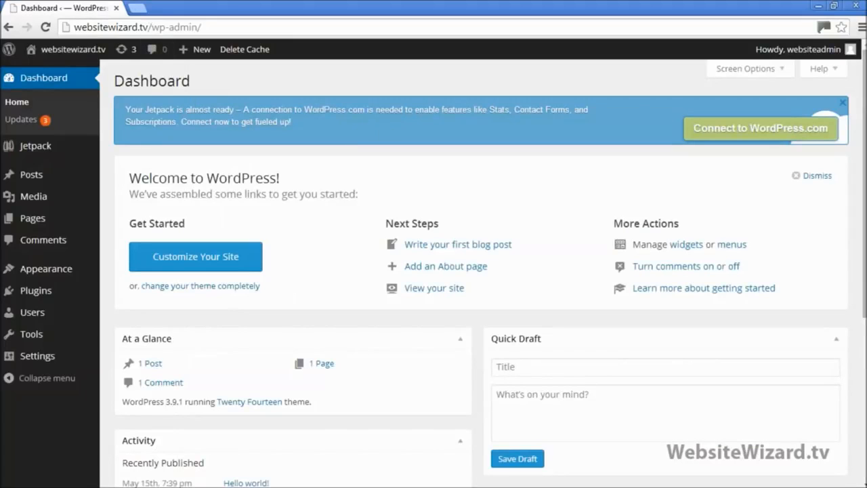
{"action": "mouse_move", "coordinate": [63, 275]}
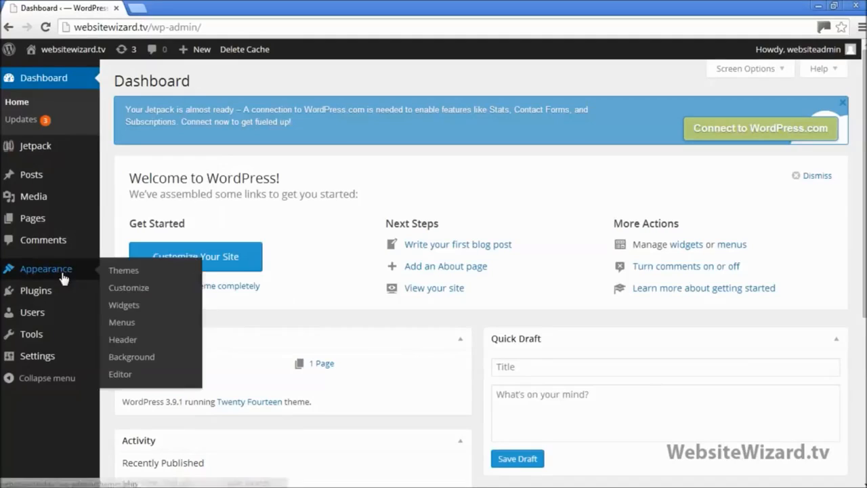
{"action": "left_click", "coordinate": [143, 273]}
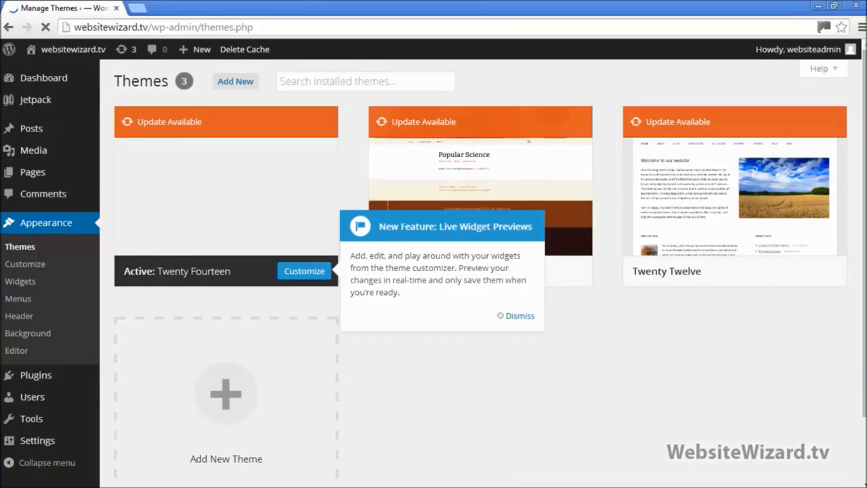
{"action": "left_click", "coordinate": [244, 88]}
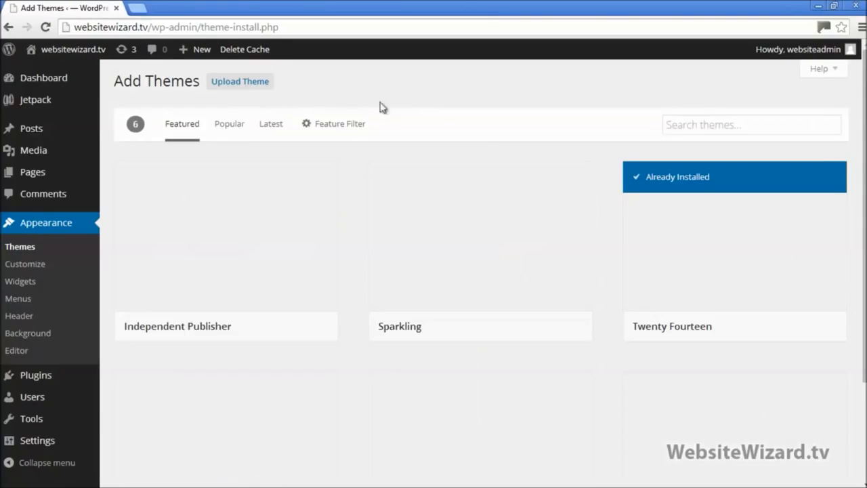
{"action": "left_click", "coordinate": [707, 128]}
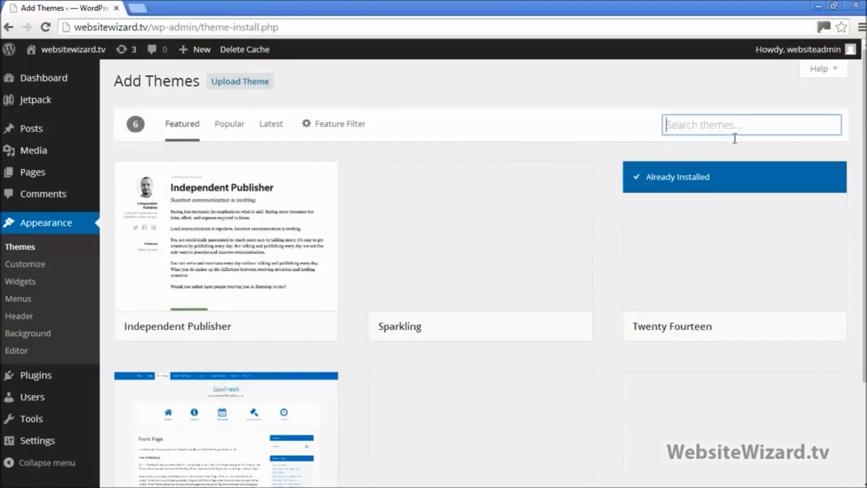
{"action": "type", "text": "tra"}
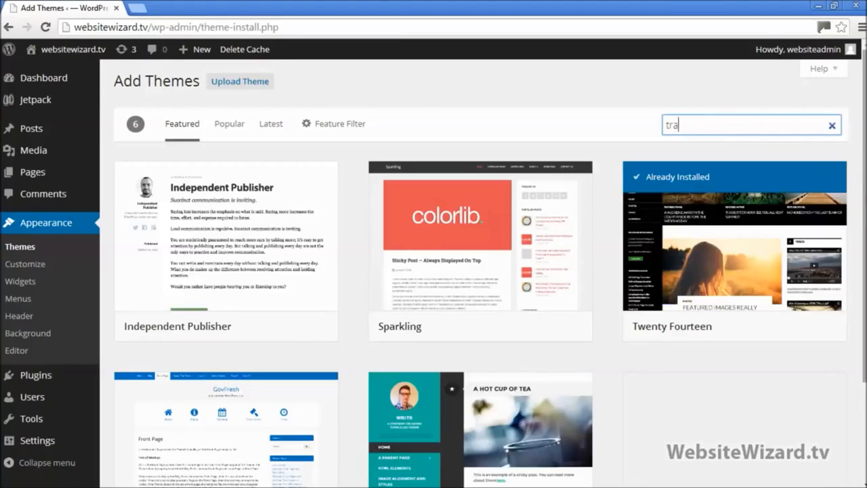
{"action": "type", "text": "ffica"}
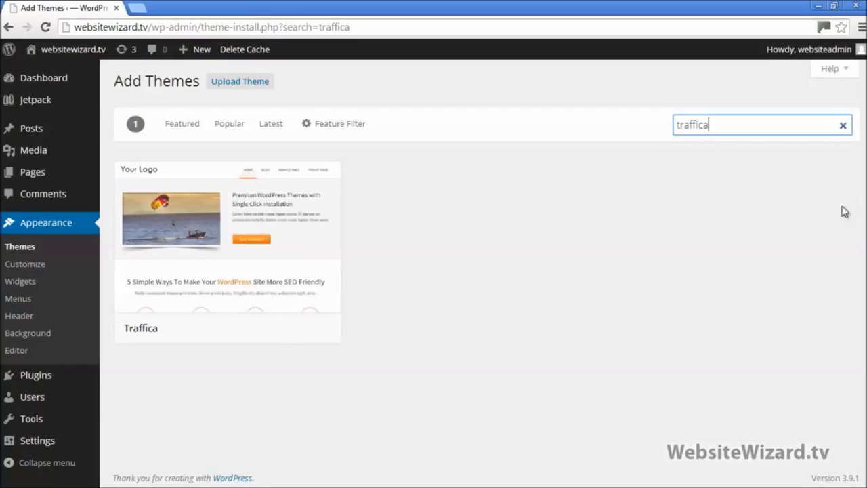
{"action": "mouse_move", "coordinate": [155, 304]}
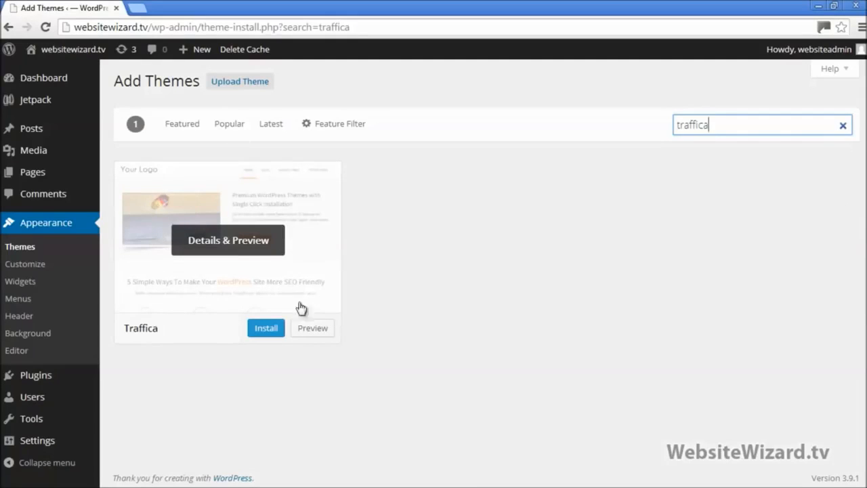
Install the Traffica 1.0.6 theme and activate it
{"action": "left_click", "coordinate": [264, 332]}
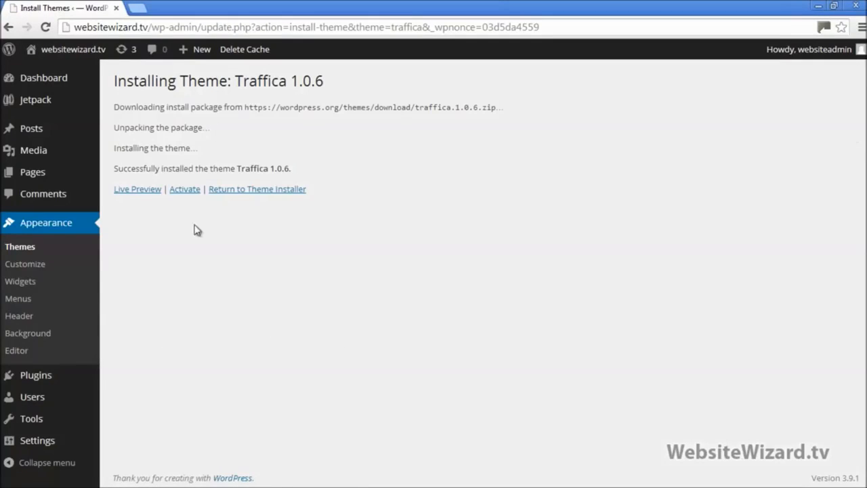
{"action": "left_click", "coordinate": [184, 194]}
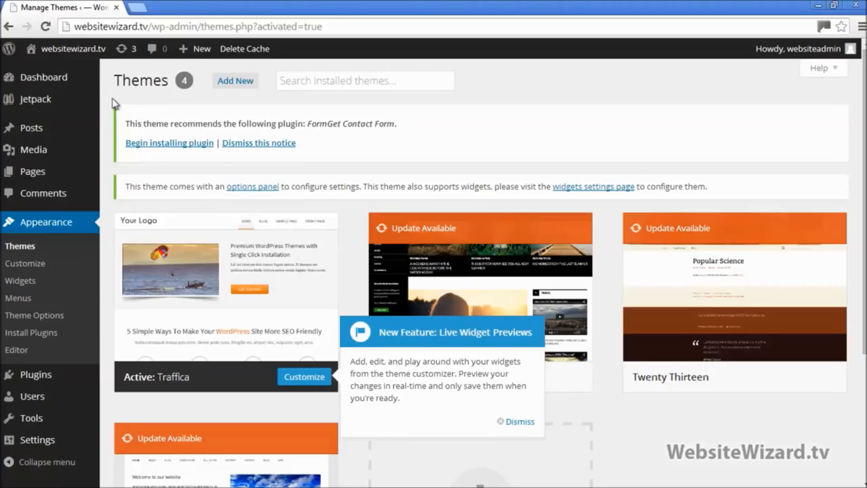
{"action": "mouse_move", "coordinate": [73, 53]}
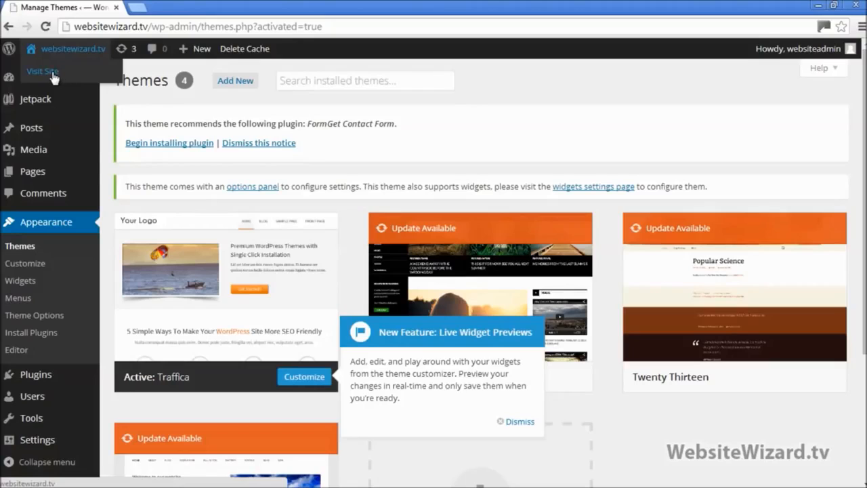
Open the live site in a new tab, look over the Traffica slider design, and return to Themes
{"action": "right_click", "coordinate": [54, 77]}
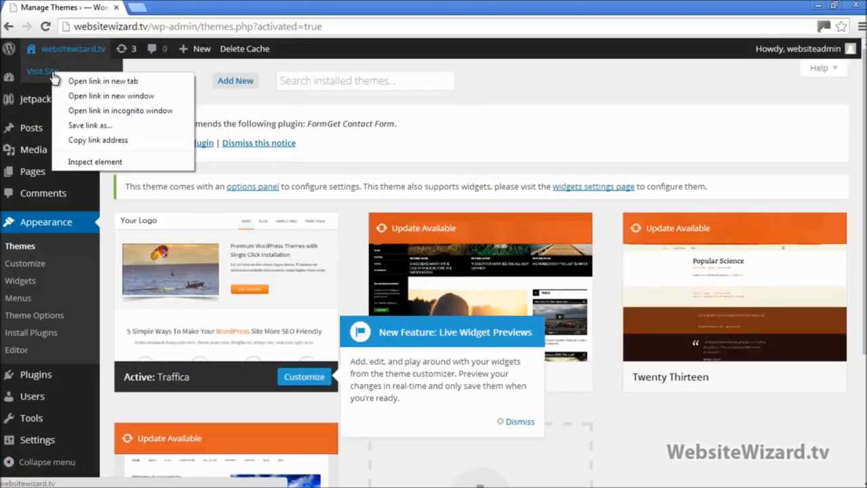
{"action": "left_click", "coordinate": [103, 82]}
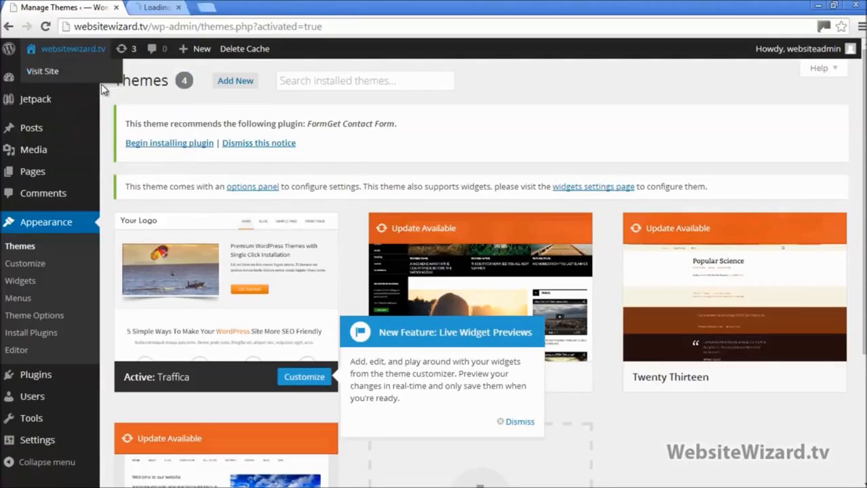
{"action": "left_click", "coordinate": [174, 5]}
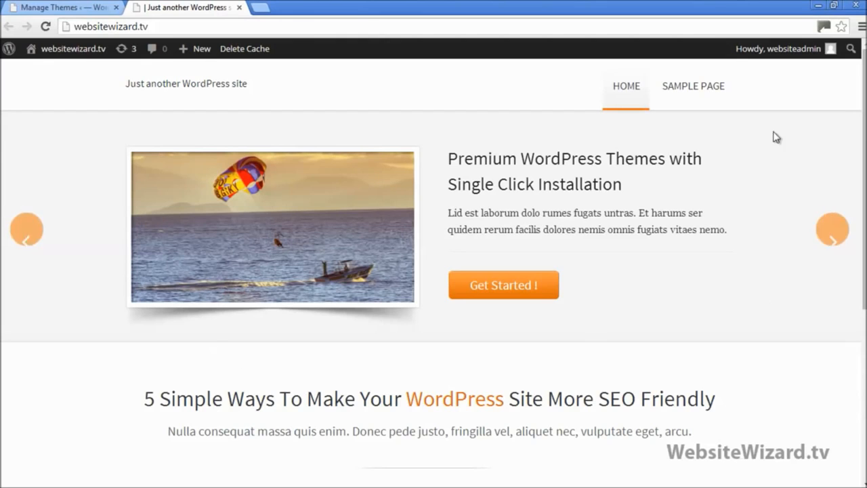
{"action": "scroll", "coordinate": [682, 166], "scroll_direction": "down", "scroll_amount": 4}
{"action": "scroll", "coordinate": [682, 165], "scroll_direction": "up", "scroll_amount": 4}
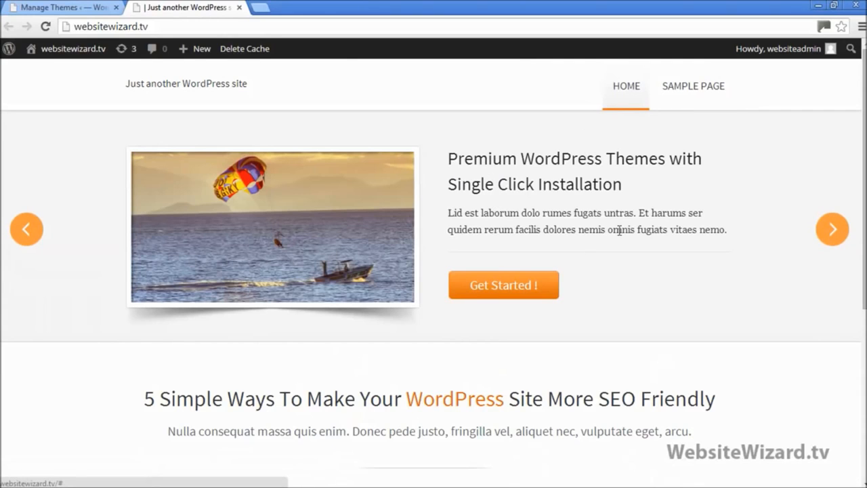
{"action": "scroll", "coordinate": [292, 207], "scroll_direction": "down", "scroll_amount": 4}
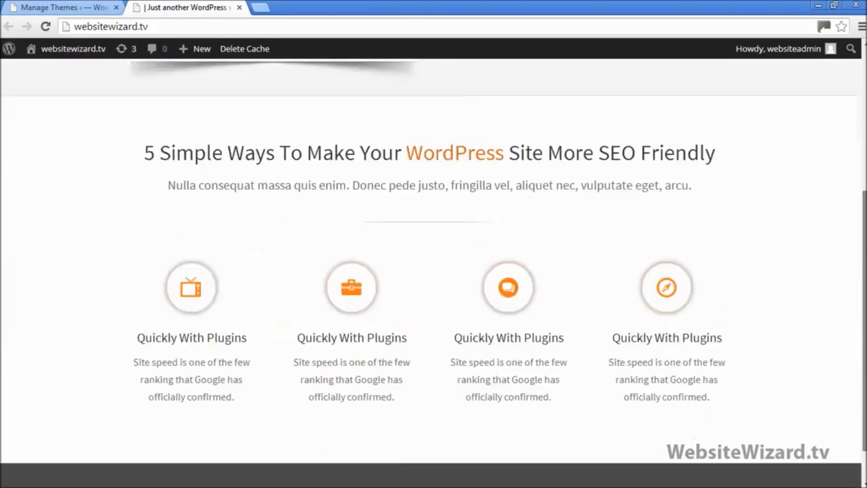
{"action": "scroll", "coordinate": [292, 206], "scroll_direction": "up", "scroll_amount": 4}
{"action": "left_click", "coordinate": [91, 8]}
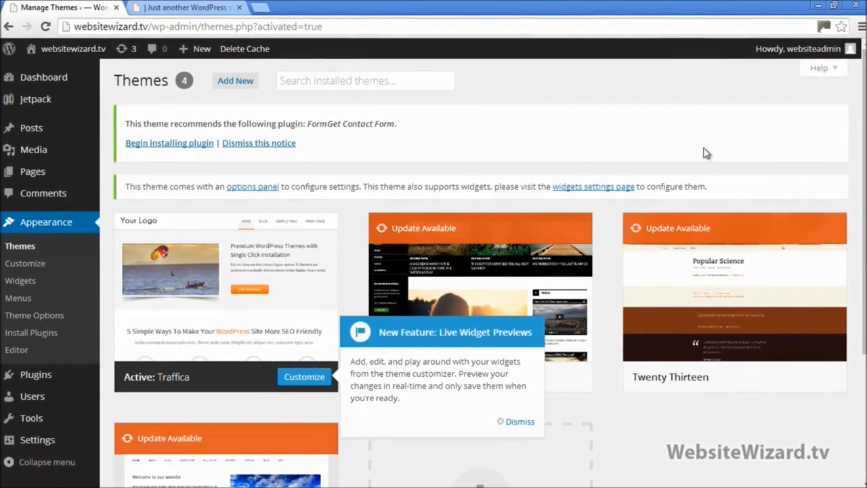
Indent the Traffica line in the Website Setup checklist, then restore the browser to full screen
{"action": "left_click", "coordinate": [835, 5]}
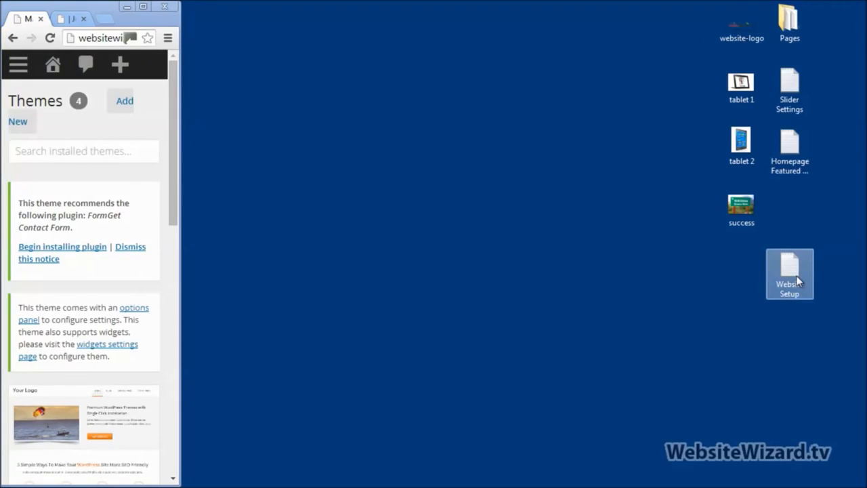
{"action": "double_click", "coordinate": [797, 281]}
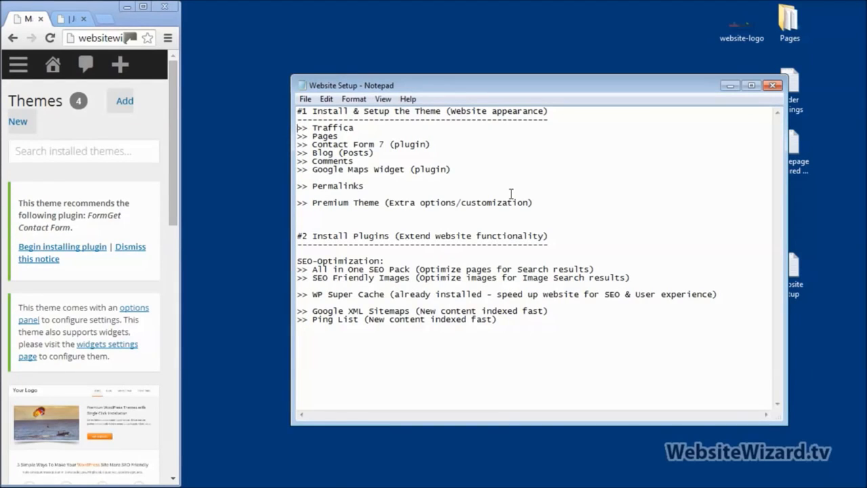
{"action": "key", "text": "Tab"}
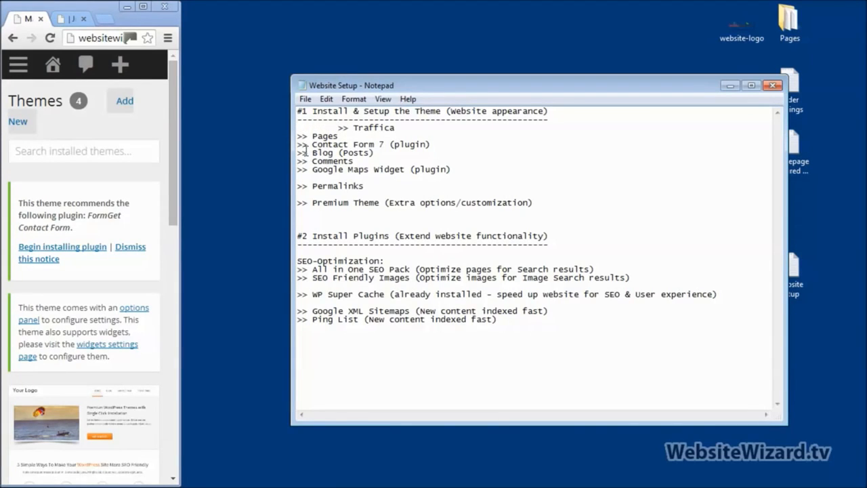
{"action": "left_click_drag", "start_coordinate": [299, 135], "coordinate": [349, 134]}
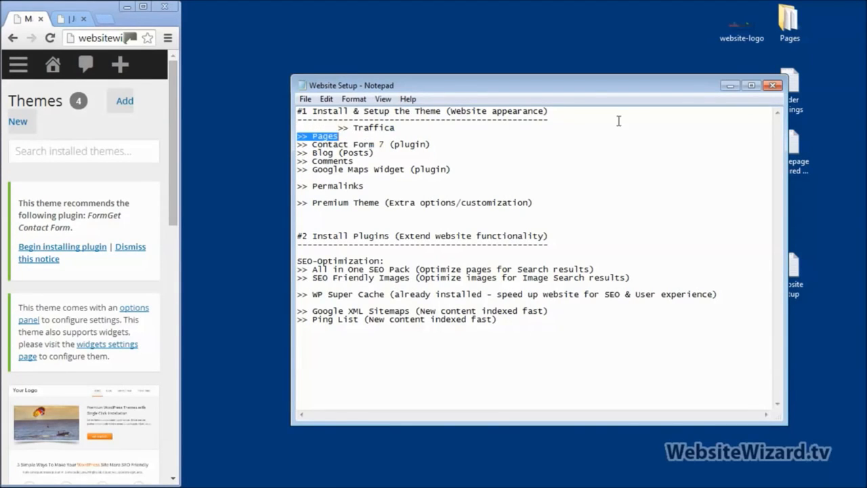
{"action": "left_click", "coordinate": [142, 10]}
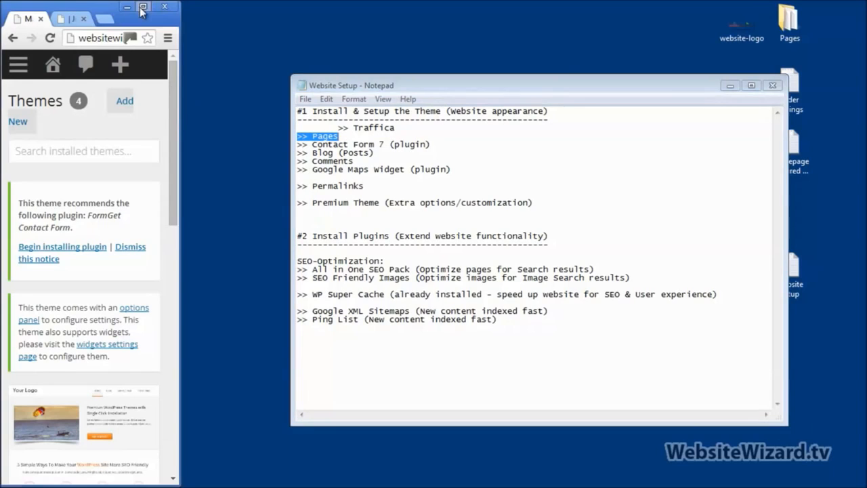
{"action": "left_click", "coordinate": [142, 9]}
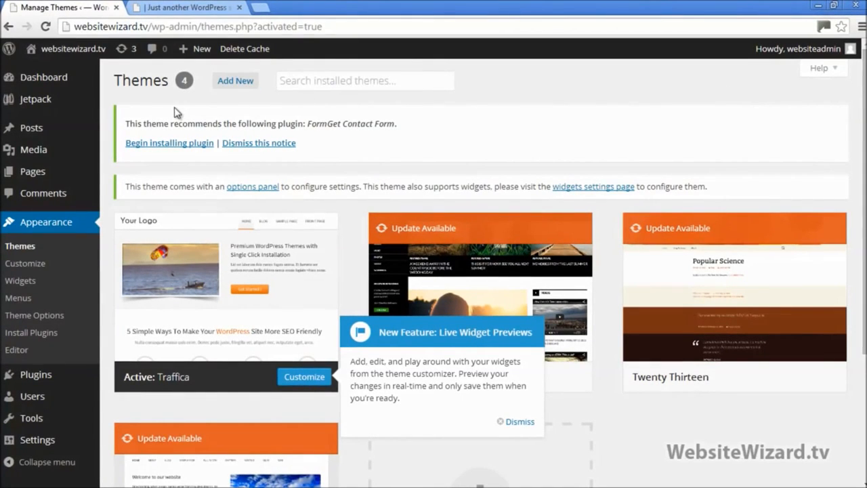
{"action": "left_click", "coordinate": [169, 8]}
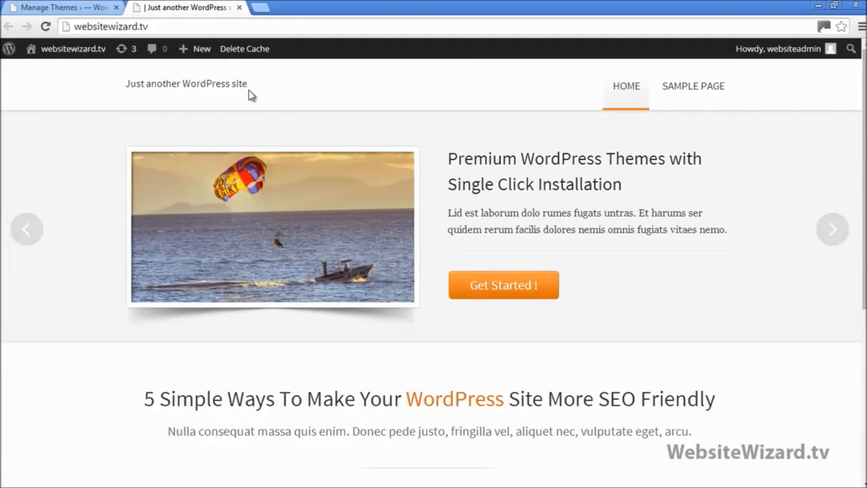
{"action": "left_click", "coordinate": [70, 8]}
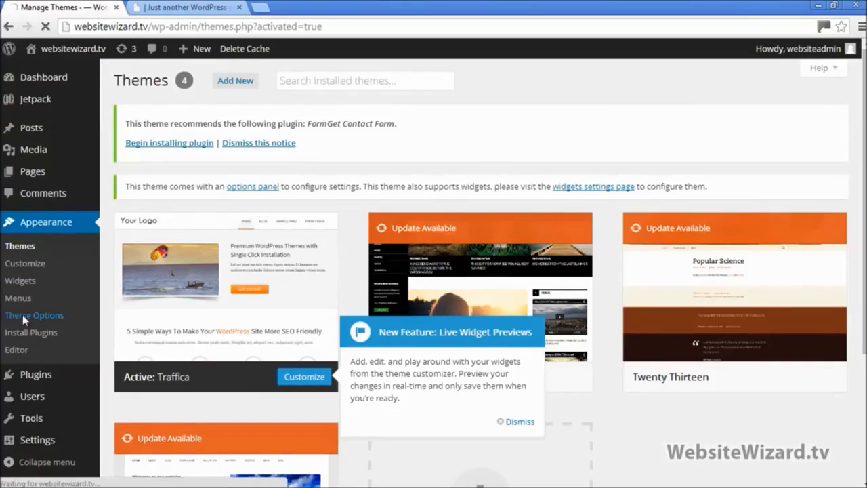
Upload the website-logo image as Traffica's Custom Logo under General Settings and save
{"action": "left_click", "coordinate": [59, 316]}
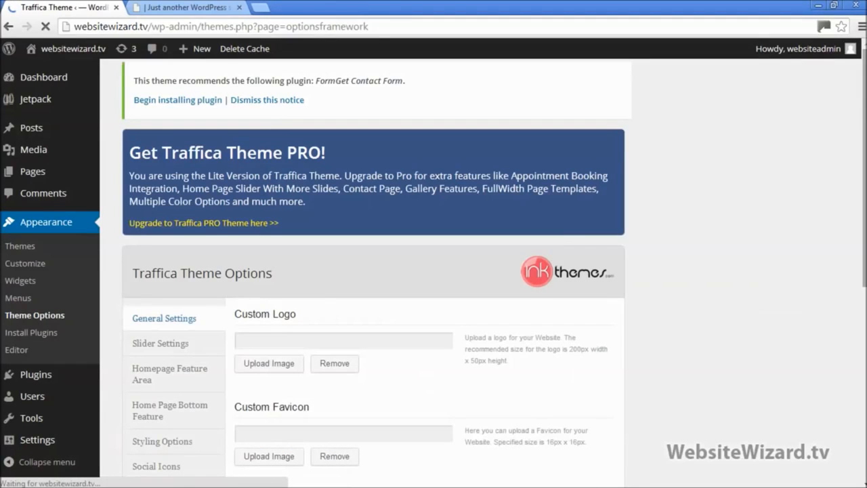
{"action": "scroll", "coordinate": [434, 271], "scroll_direction": "down", "scroll_amount": 2}
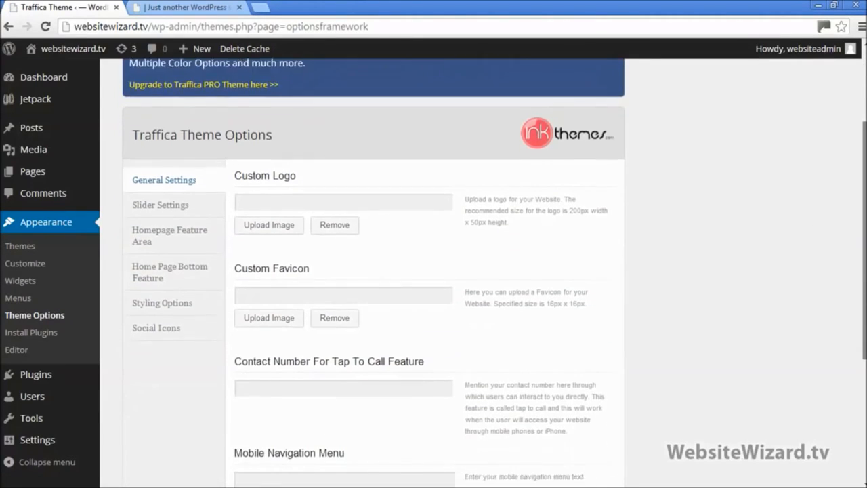
{"action": "scroll", "coordinate": [433, 271], "scroll_direction": "down", "scroll_amount": 1}
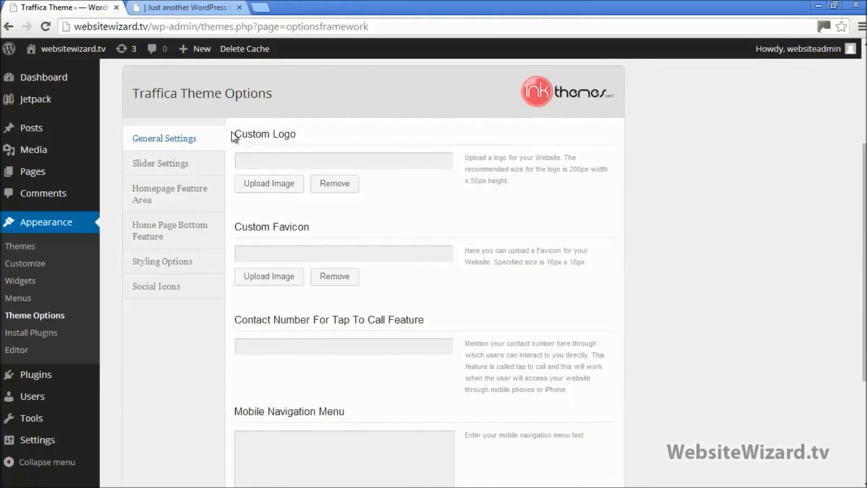
{"action": "left_click_drag", "start_coordinate": [235, 134], "coordinate": [299, 134]}
{"action": "left_click", "coordinate": [307, 156]}
{"action": "left_click", "coordinate": [268, 192]}
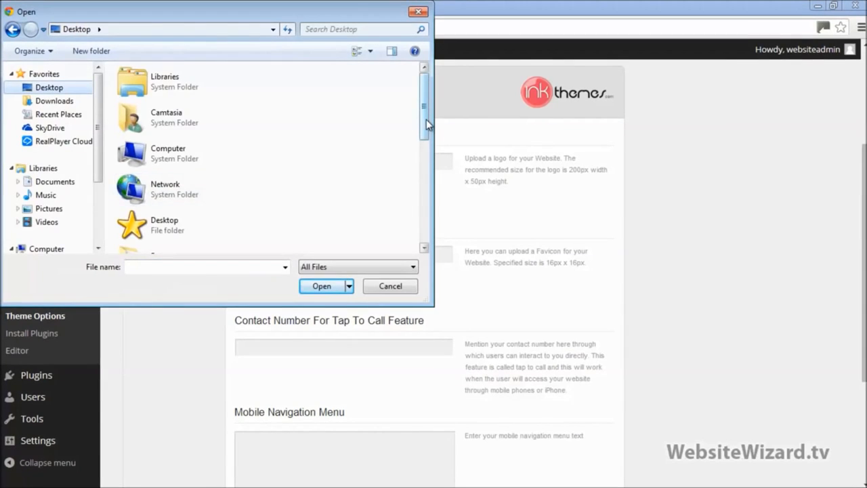
{"action": "left_click_drag", "start_coordinate": [425, 120], "coordinate": [441, 242]}
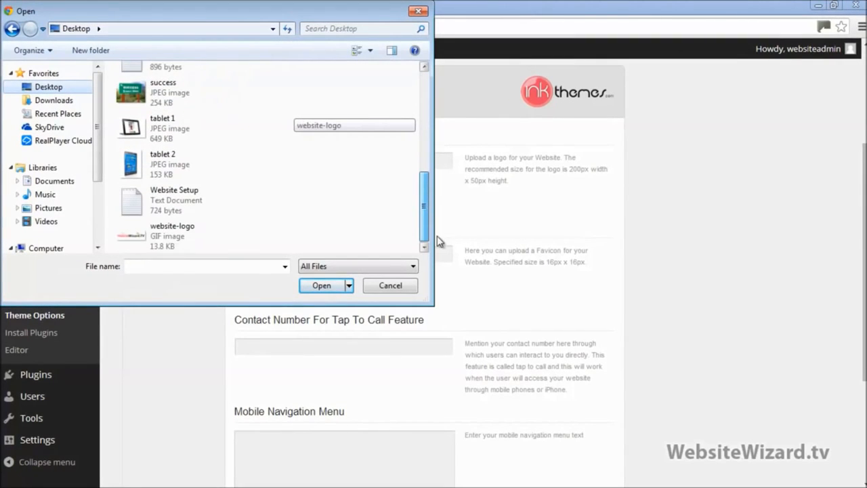
{"action": "double_click", "coordinate": [148, 237]}
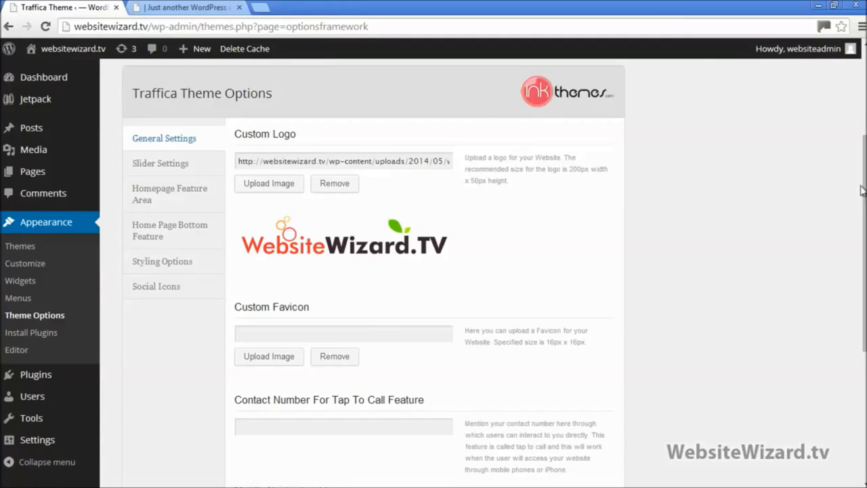
{"action": "left_click_drag", "start_coordinate": [864, 191], "coordinate": [864, 319]}
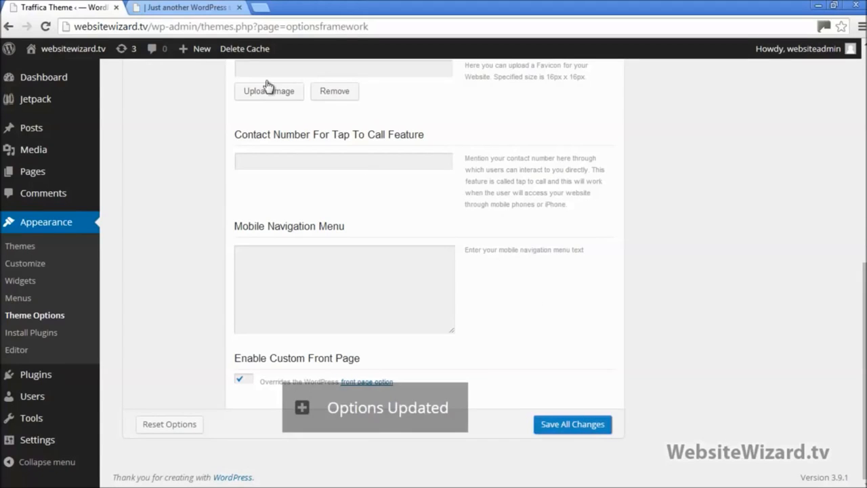
Reload the live homepage and point out the new WebsiteWizard.TV logo in its header
{"action": "left_click", "coordinate": [186, 8]}
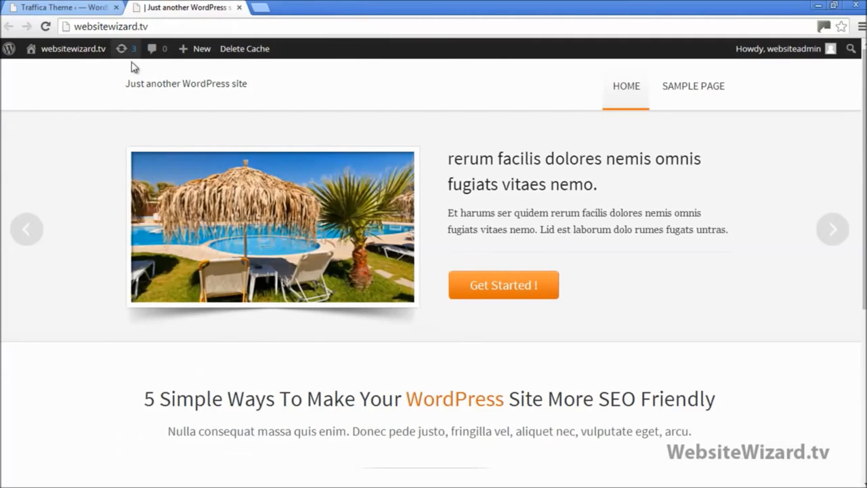
{"action": "left_click", "coordinate": [45, 27]}
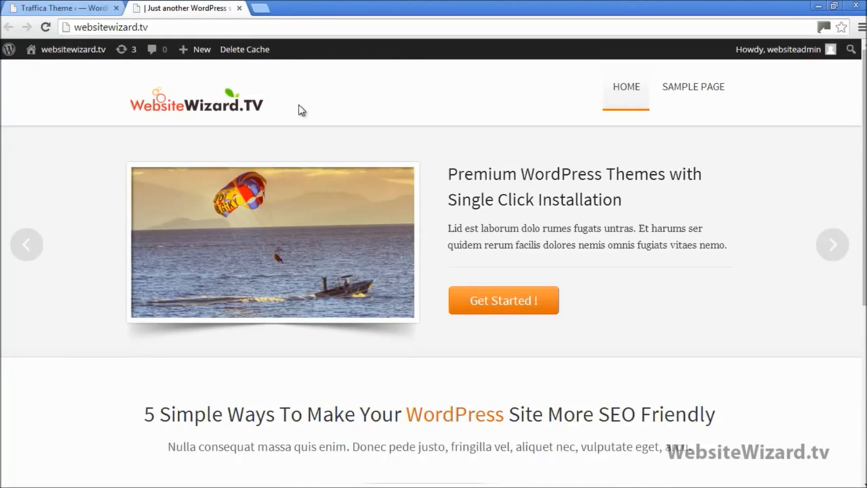
{"action": "left_click_drag", "start_coordinate": [298, 105], "coordinate": [189, 115]}
{"action": "left_click", "coordinate": [322, 99]}
{"action": "left_click_drag", "start_coordinate": [284, 110], "coordinate": [165, 116]}
{"action": "left_click", "coordinate": [313, 94]}
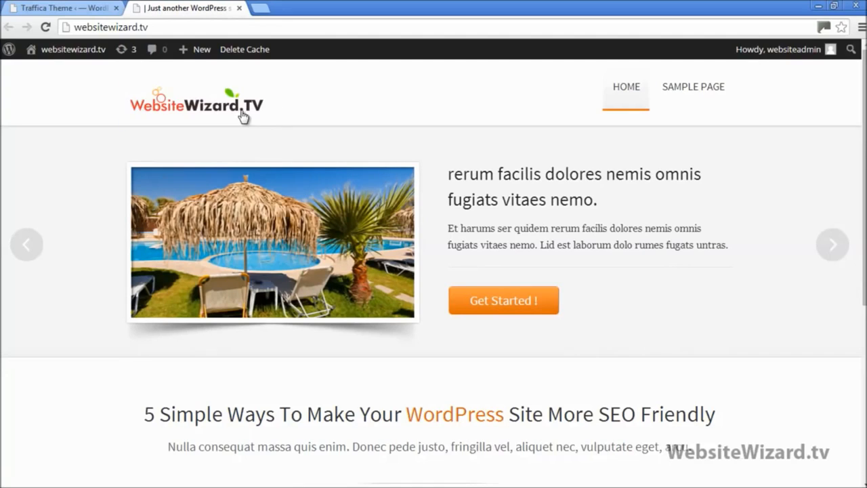
{"action": "left_click_drag", "start_coordinate": [243, 117], "coordinate": [170, 108]}
{"action": "left_click", "coordinate": [313, 99]}
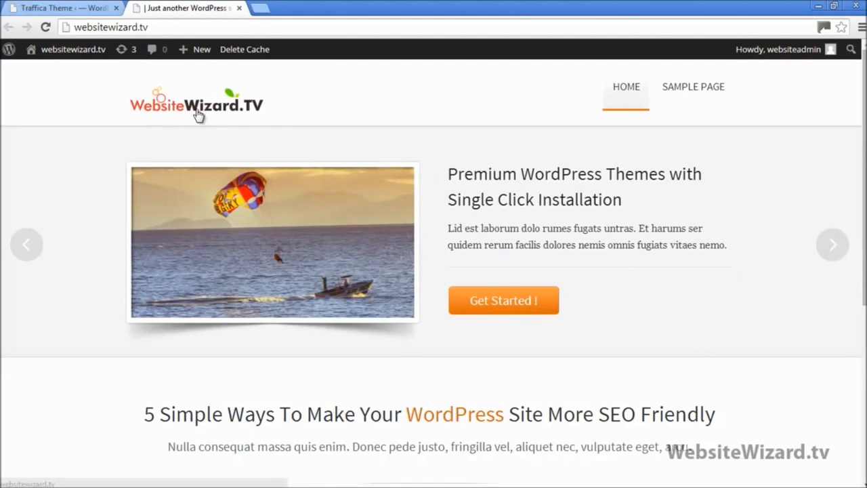
{"action": "left_click_drag", "start_coordinate": [198, 115], "coordinate": [153, 109]}
{"action": "left_click", "coordinate": [341, 98]}
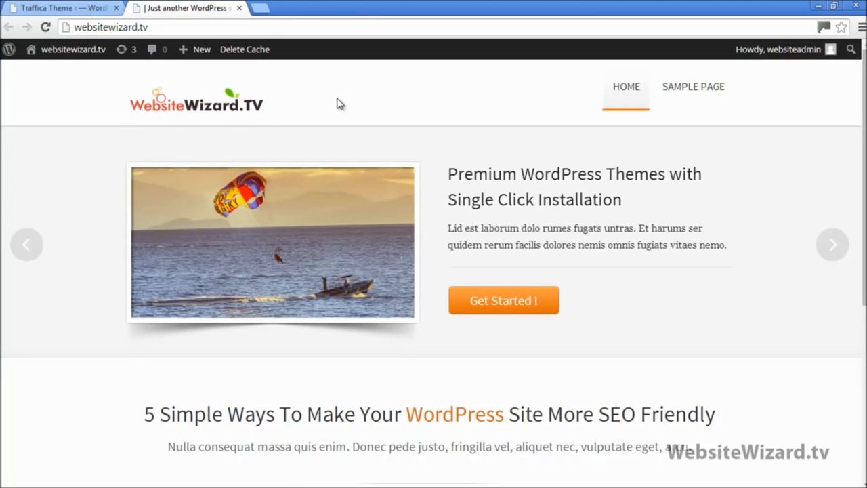
Open Traffica's Slider Settings section and compare it with the current homepage slider
{"action": "left_click", "coordinate": [79, 6]}
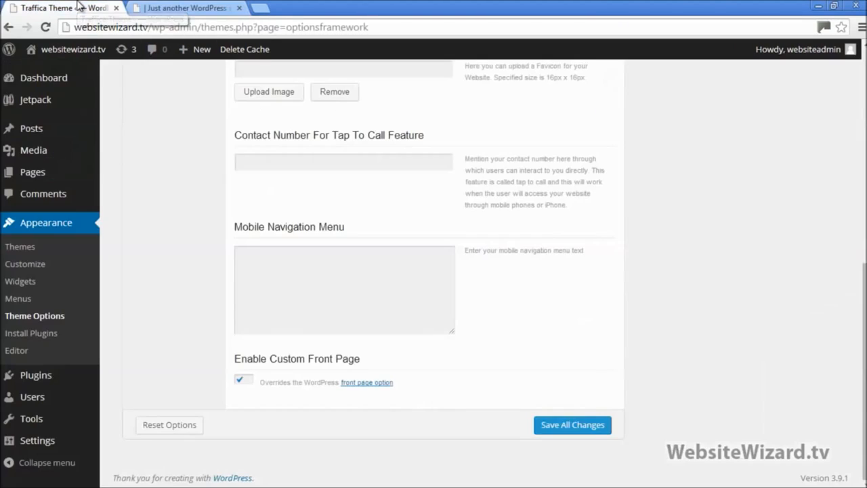
{"action": "scroll", "coordinate": [433, 271], "scroll_direction": "up", "scroll_amount": 5}
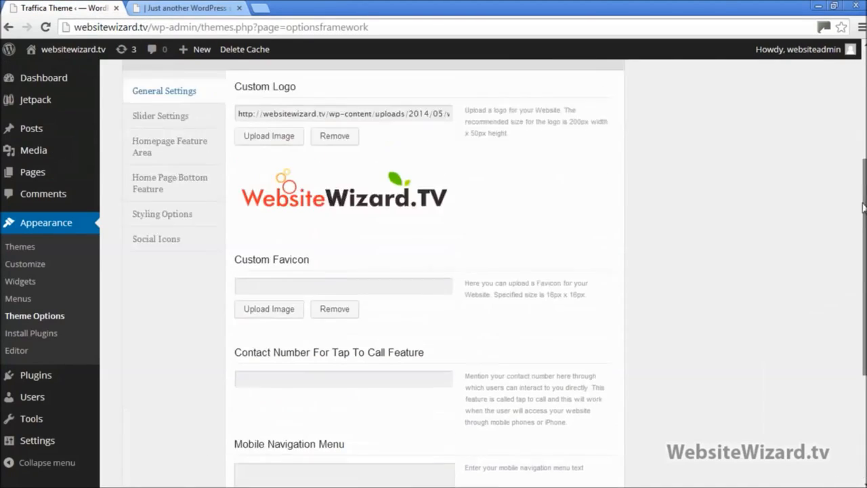
{"action": "scroll", "coordinate": [434, 271], "scroll_direction": "down", "scroll_amount": 3}
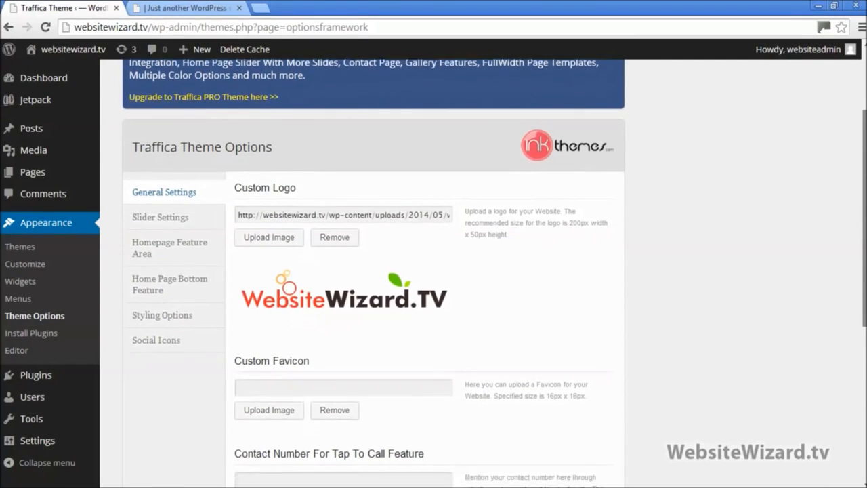
{"action": "scroll", "coordinate": [434, 271], "scroll_direction": "down", "scroll_amount": 4}
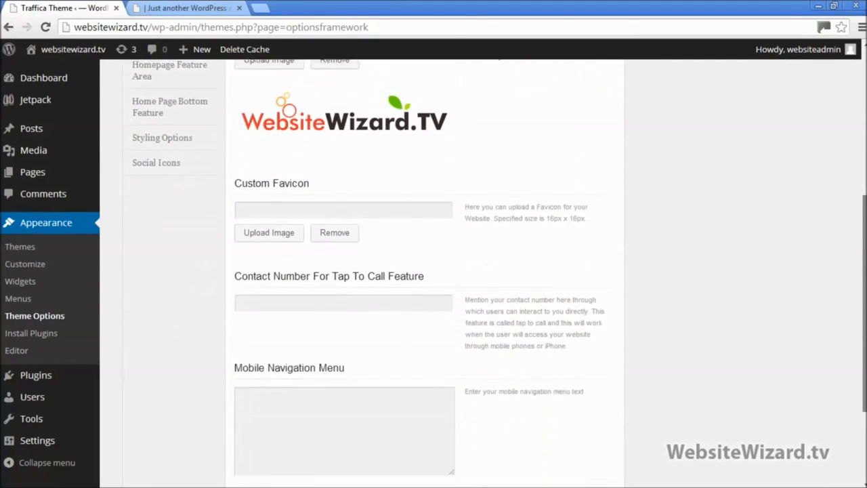
{"action": "scroll", "coordinate": [434, 271], "scroll_direction": "up", "scroll_amount": 3}
{"action": "scroll", "coordinate": [864, 222], "scroll_direction": "up", "scroll_amount": 1}
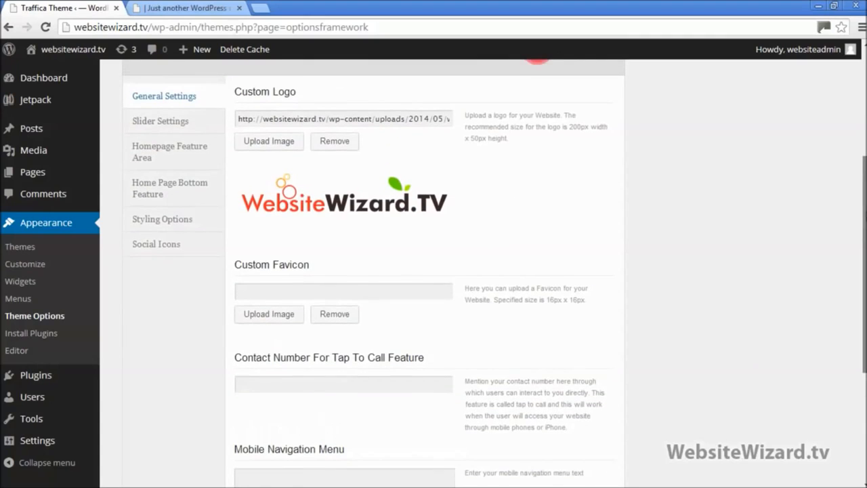
{"action": "left_click", "coordinate": [187, 129]}
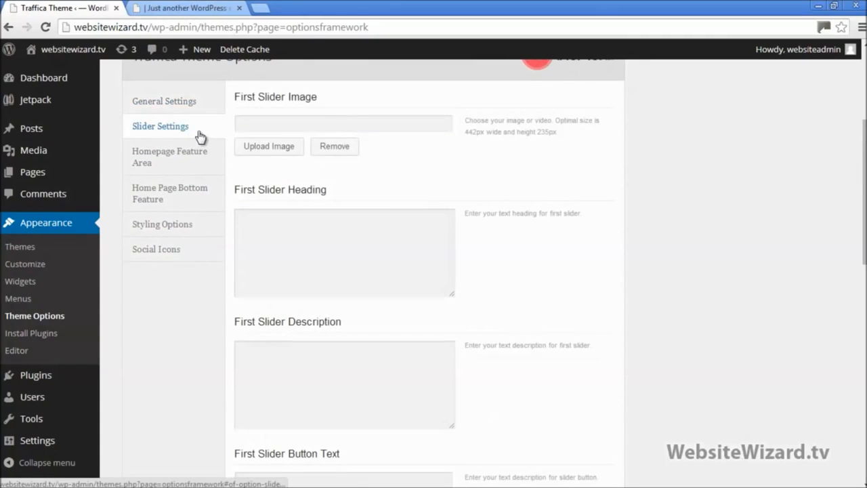
{"action": "scroll", "coordinate": [513, 135], "scroll_direction": "up", "scroll_amount": 1}
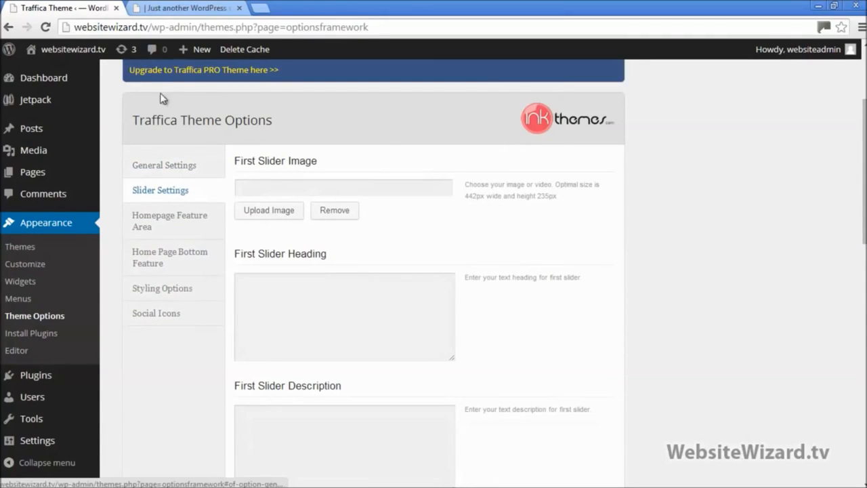
{"action": "left_click", "coordinate": [163, 8]}
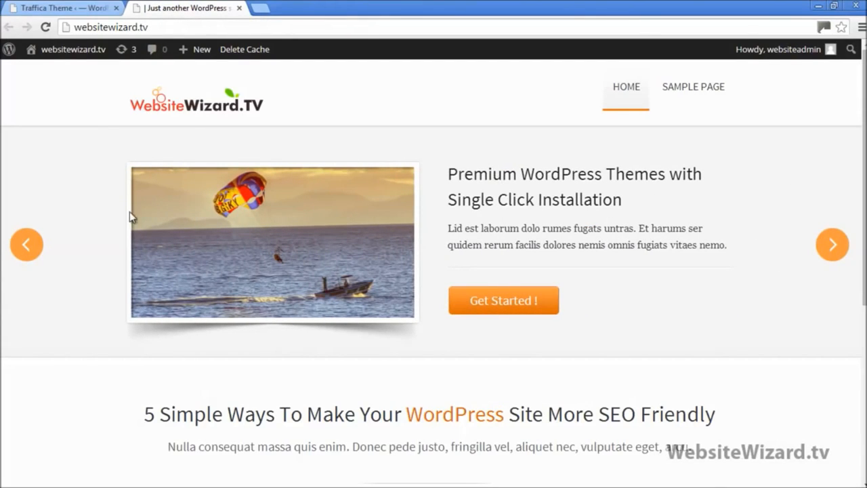
{"action": "left_click", "coordinate": [64, 9]}
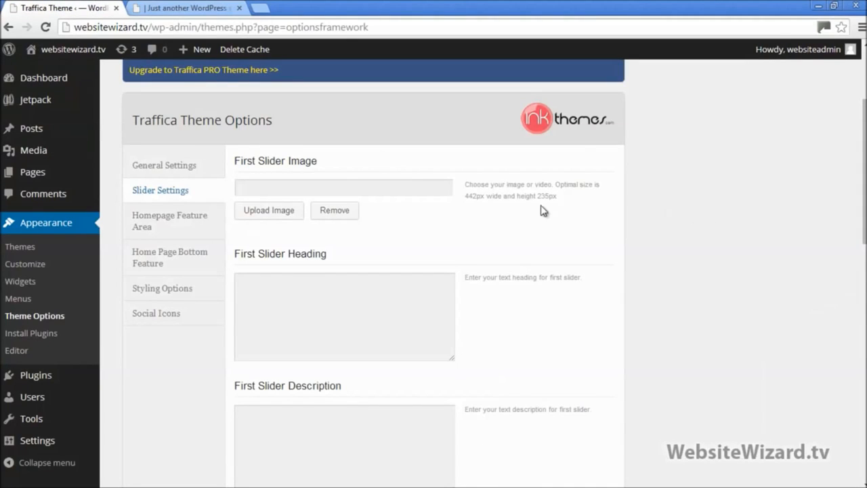
Upload tablet 1 as the First Slider Image and save all changes
{"action": "left_click", "coordinate": [274, 215]}
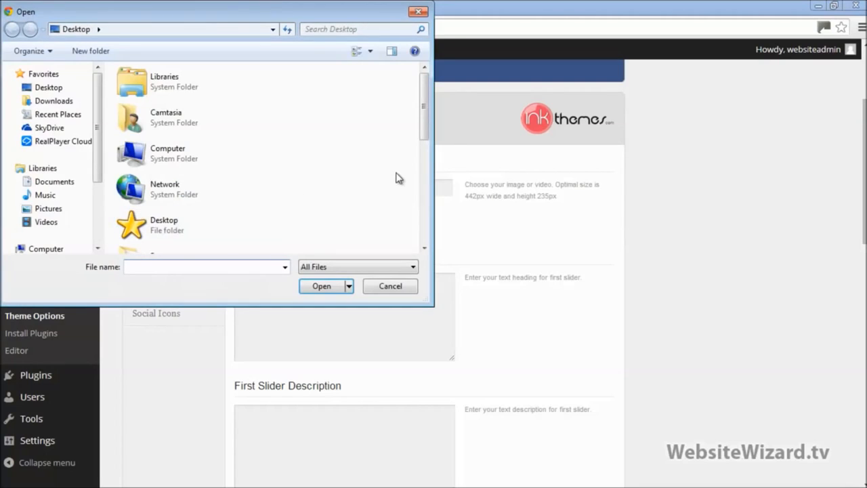
{"action": "left_click_drag", "start_coordinate": [422, 120], "coordinate": [434, 229]}
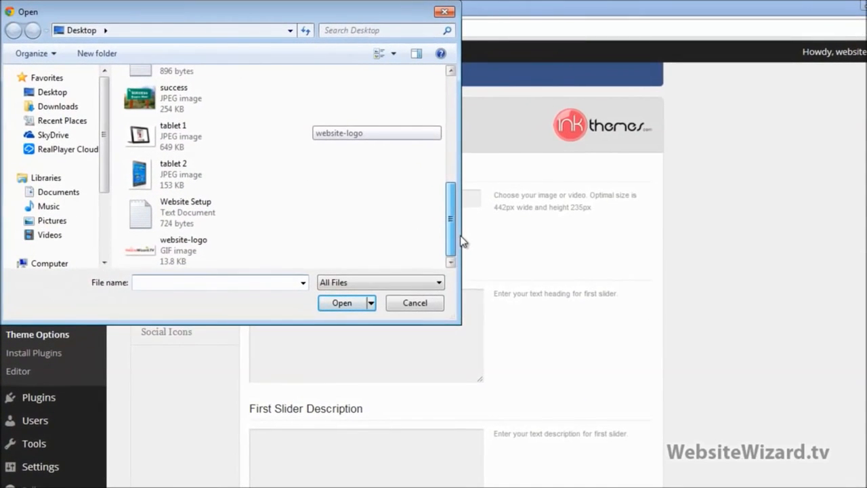
{"action": "double_click", "coordinate": [168, 140]}
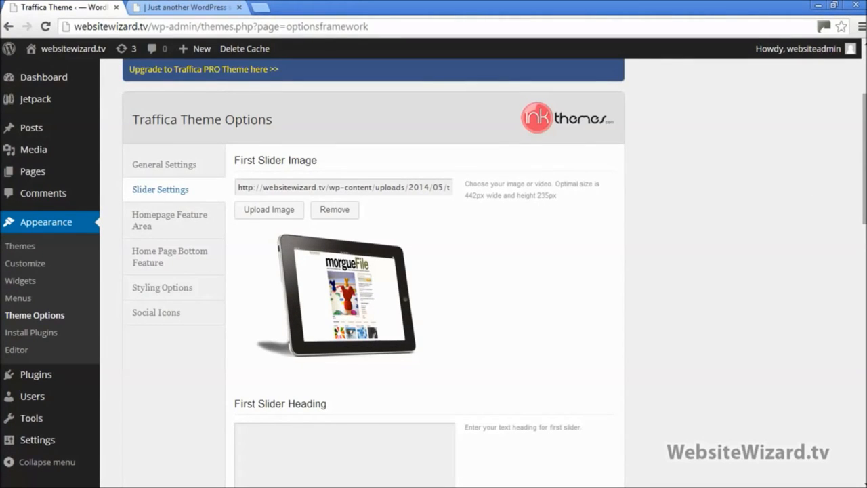
{"action": "scroll", "coordinate": [373, 271], "scroll_direction": "down", "scroll_amount": 1}
{"action": "scroll", "coordinate": [373, 271], "scroll_direction": "down", "scroll_amount": 1}
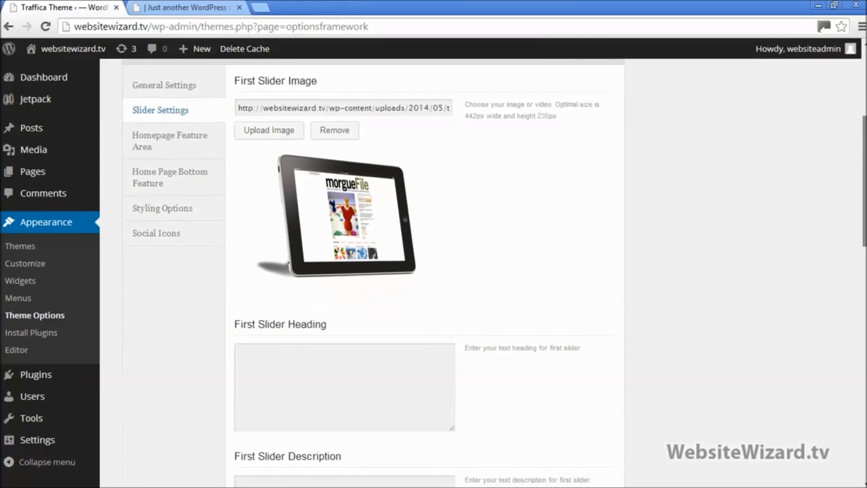
{"action": "scroll", "coordinate": [373, 271], "scroll_direction": "down", "scroll_amount": 7}
{"action": "scroll", "coordinate": [434, 271], "scroll_direction": "down", "scroll_amount": 5}
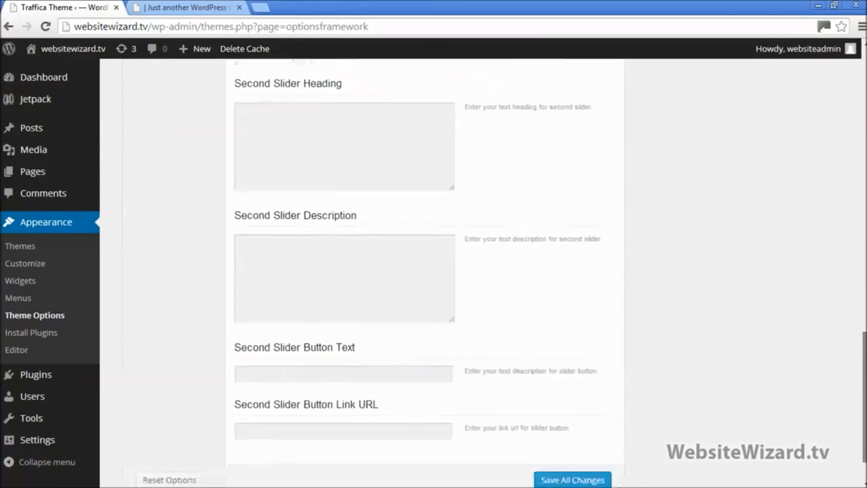
{"action": "left_click", "coordinate": [571, 431]}
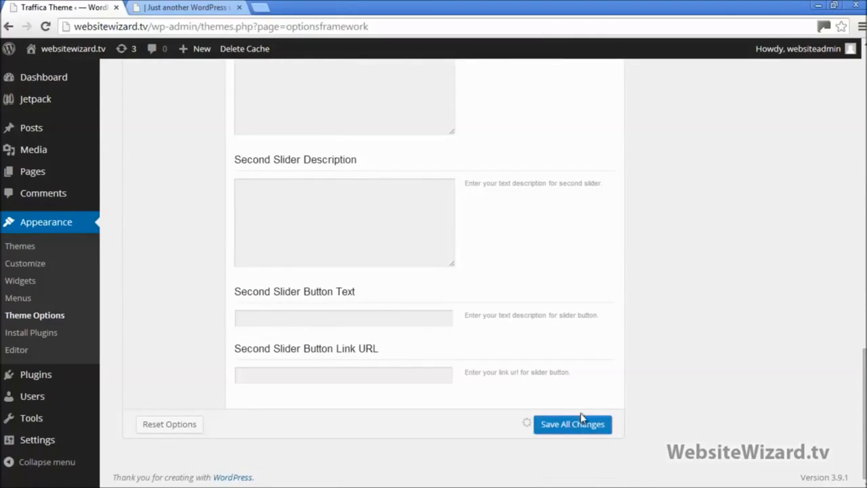
Reload the live homepage to check the first slide, then return to Theme Options
{"action": "left_click", "coordinate": [173, 7]}
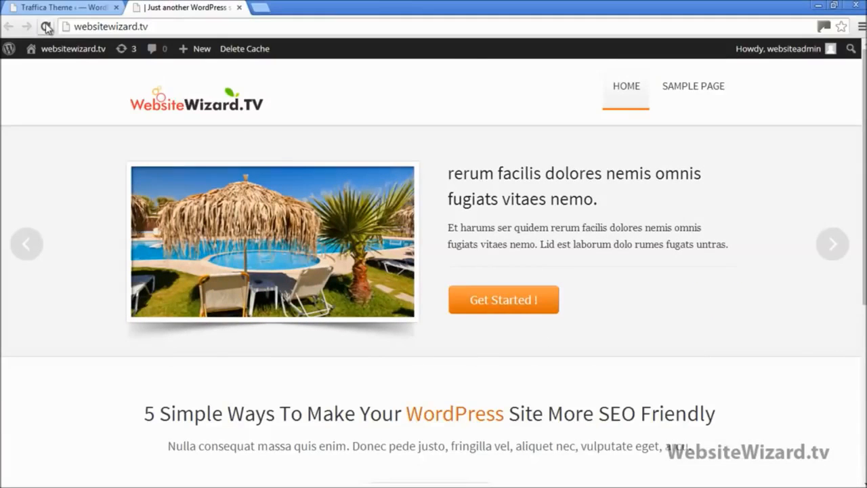
{"action": "left_click", "coordinate": [46, 27]}
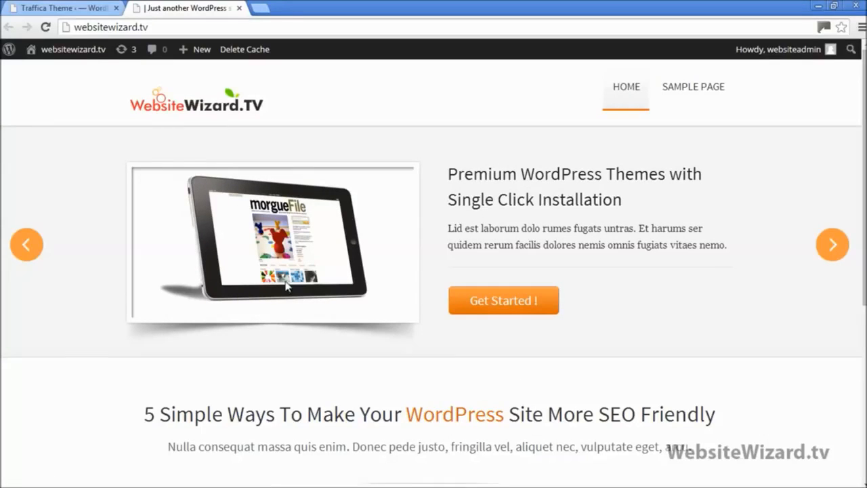
{"action": "left_click", "coordinate": [94, 8]}
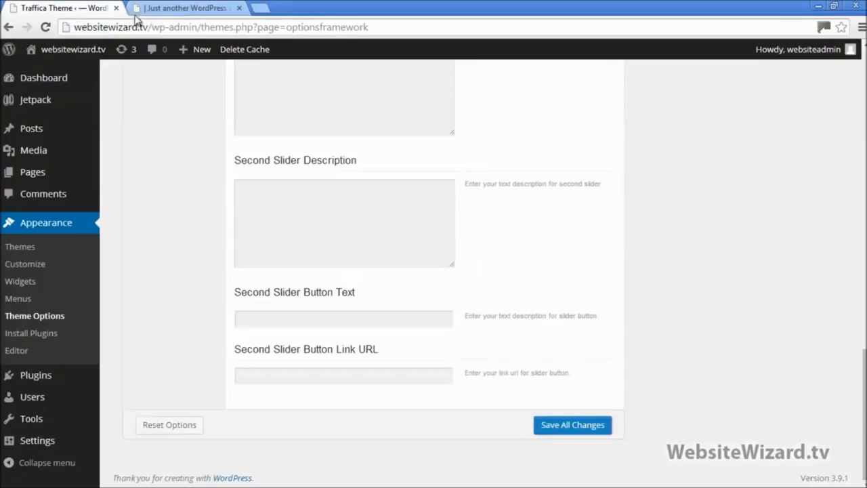
{"action": "scroll", "coordinate": [684, 152], "scroll_direction": "up", "scroll_amount": 15}
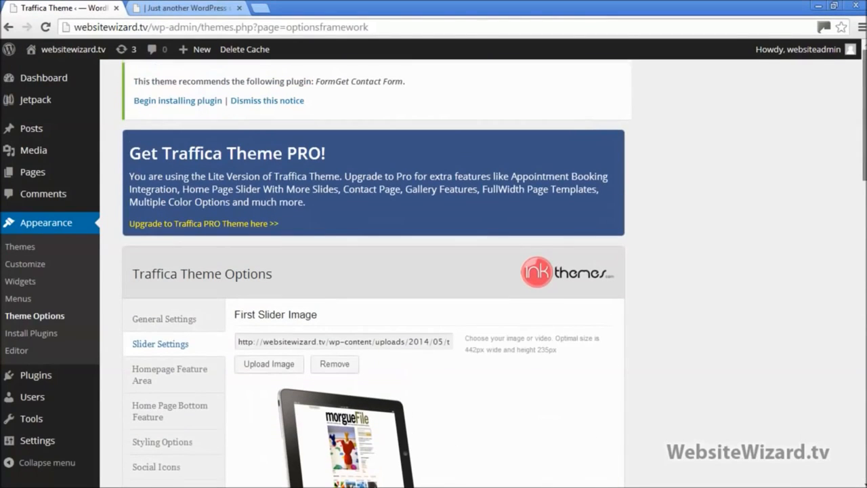
{"action": "left_click_drag", "start_coordinate": [865, 115], "coordinate": [865, 212]}
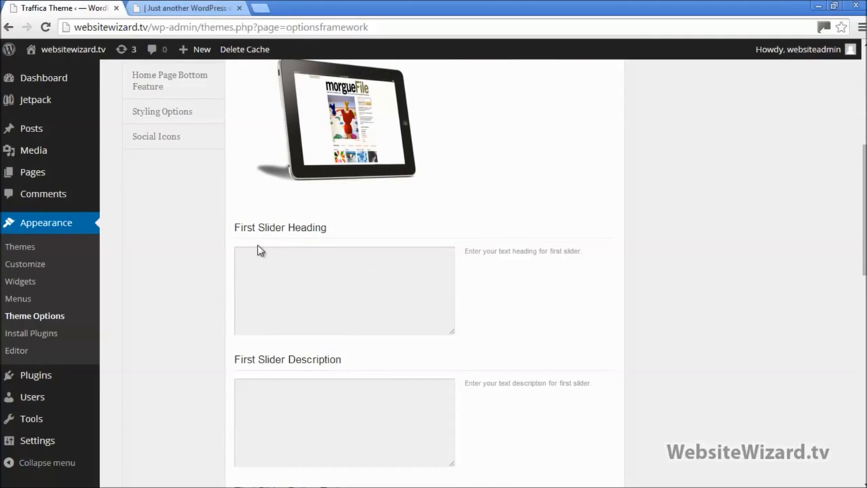
{"action": "left_click_drag", "start_coordinate": [237, 226], "coordinate": [341, 229]}
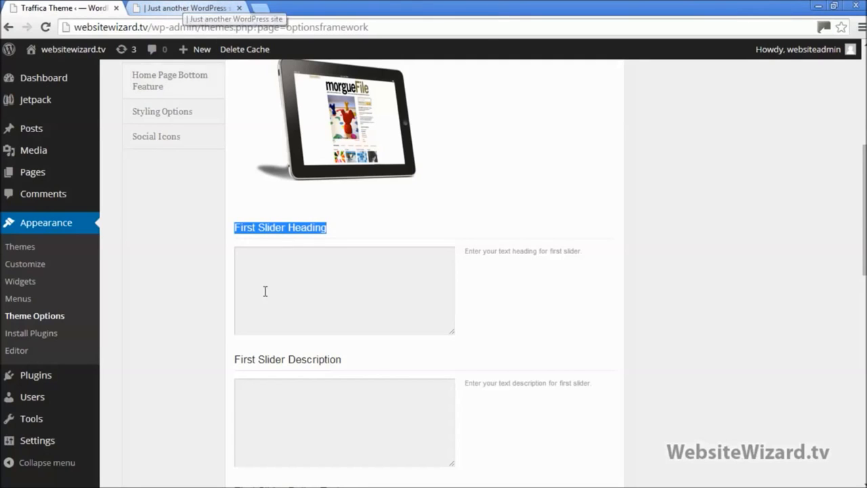
{"action": "left_click_drag", "start_coordinate": [238, 378], "coordinate": [347, 355]}
{"action": "left_click", "coordinate": [208, 6]}
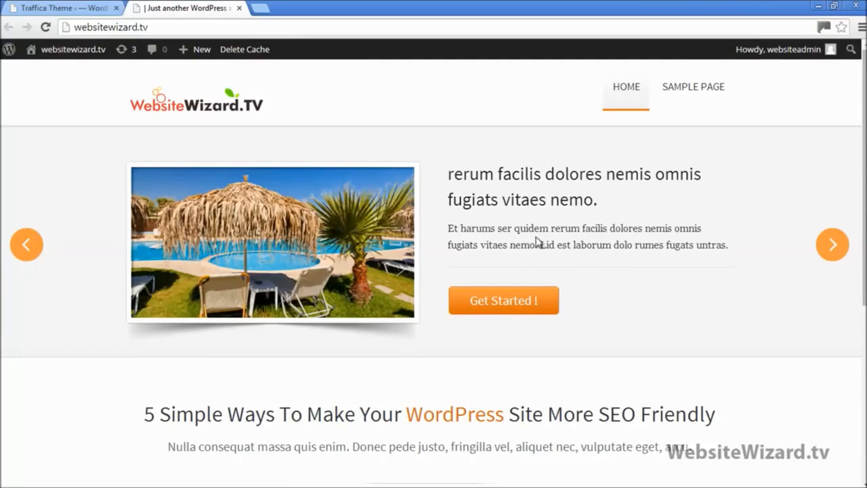
{"action": "left_click", "coordinate": [75, 8]}
{"action": "left_click", "coordinate": [361, 293]}
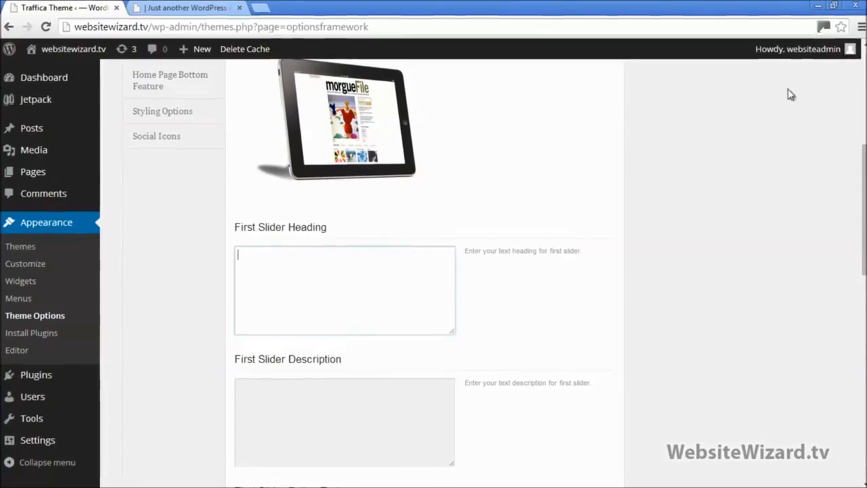
Copy the first slider heading from the Slider Settings notes into First Slider Heading
{"action": "left_click", "coordinate": [835, 7]}
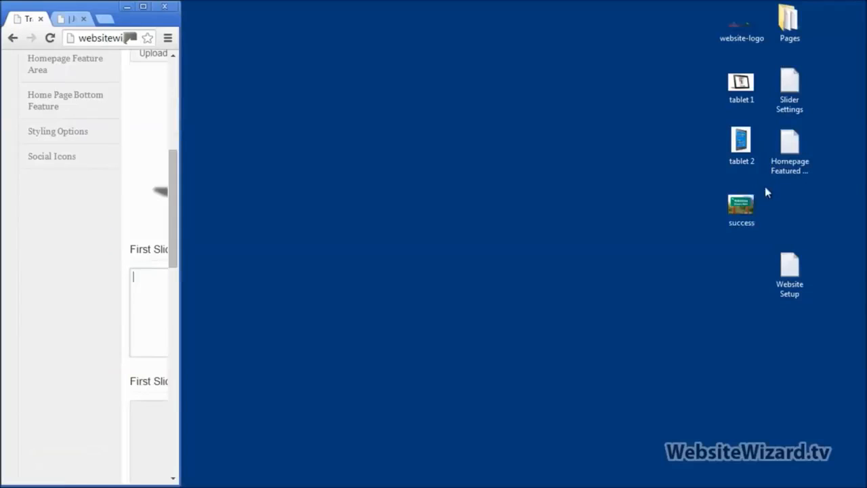
{"action": "double_click", "coordinate": [790, 91]}
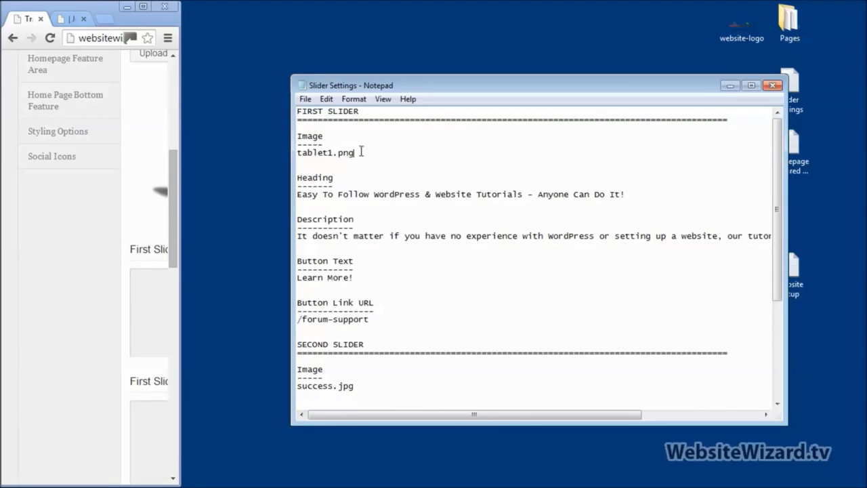
{"action": "left_click_drag", "start_coordinate": [361, 152], "coordinate": [295, 151]}
{"action": "left_click_drag", "start_coordinate": [627, 193], "coordinate": [298, 197]}
{"action": "key", "text": "ctrl+c"}
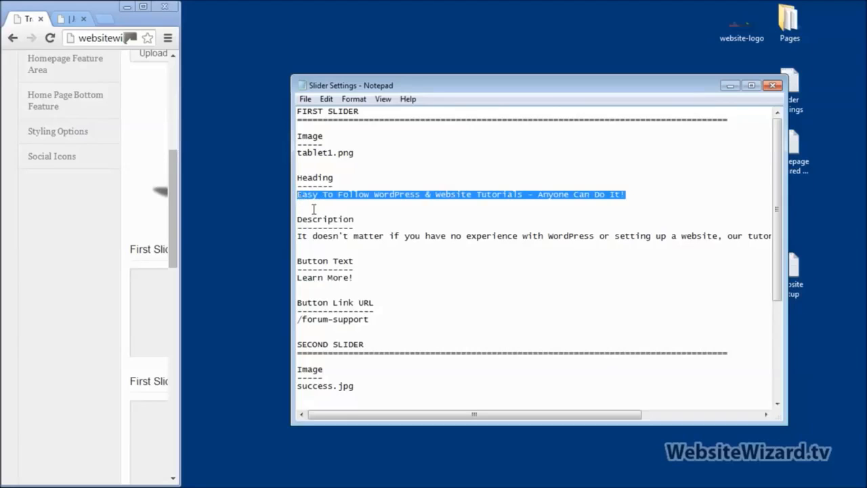
{"action": "left_click", "coordinate": [143, 7]}
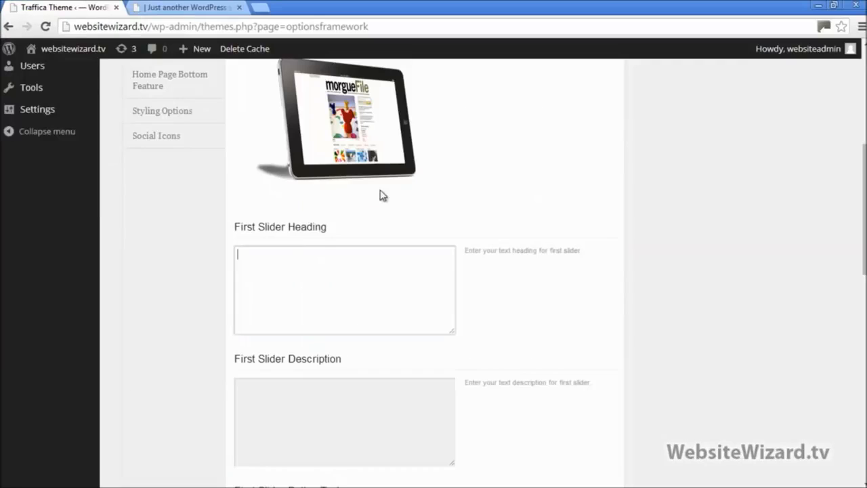
{"action": "left_click", "coordinate": [310, 284]}
{"action": "key", "text": "ctrl+v"}
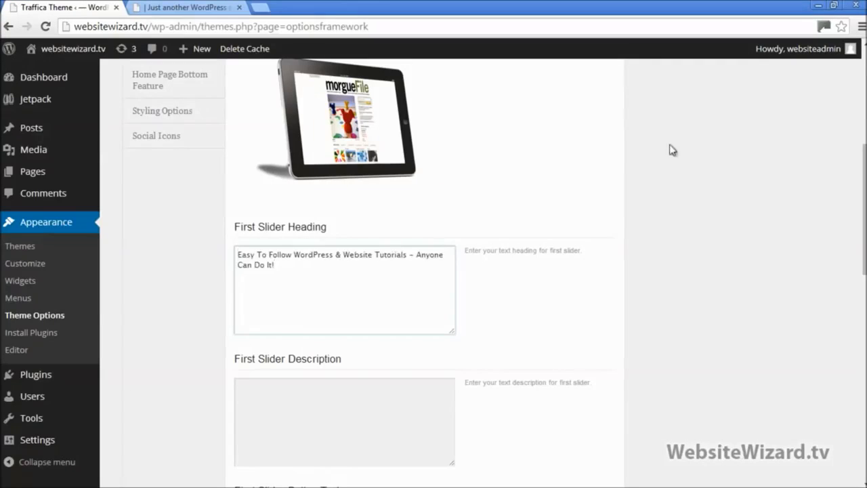
Paste the first slider description from the notes into First Slider Description
{"action": "left_click", "coordinate": [834, 5]}
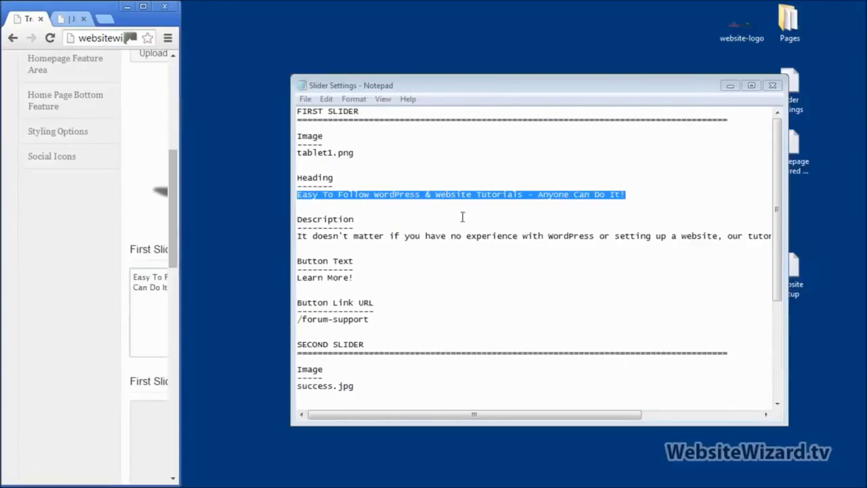
{"action": "left_click_drag", "start_coordinate": [309, 244], "coordinate": [298, 242]}
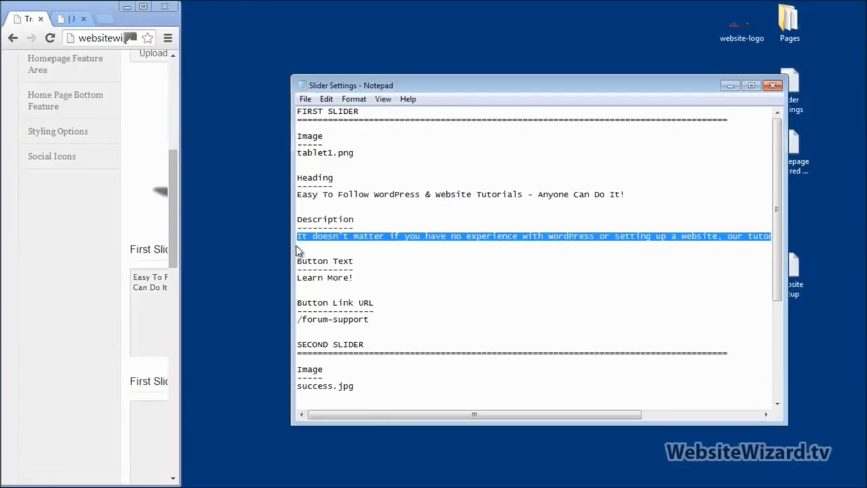
{"action": "left_click", "coordinate": [146, 14]}
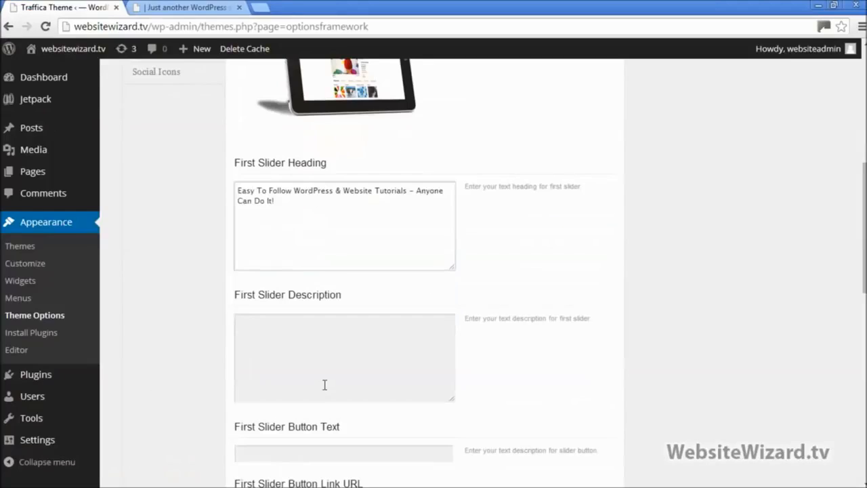
{"action": "left_click", "coordinate": [304, 355]}
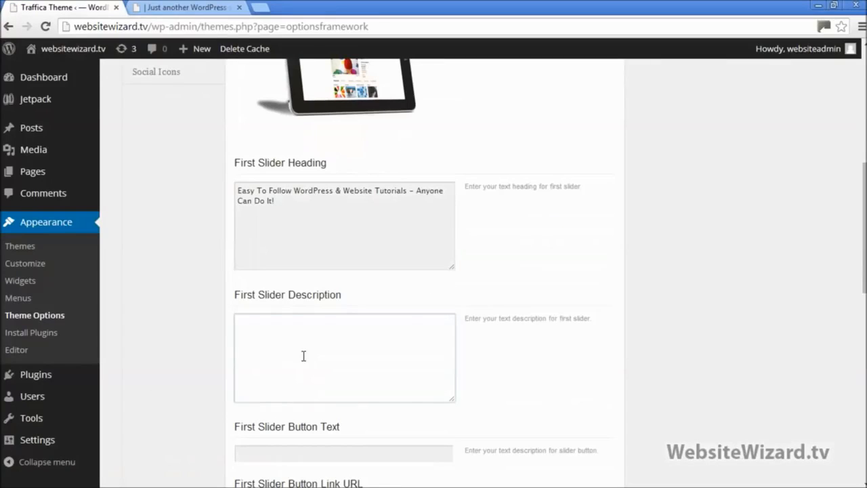
{"action": "type", "text": "It doesn't matter if you have no experience with WordPress or setting up a website, our tutorials are SUPER Simple to follow!"}
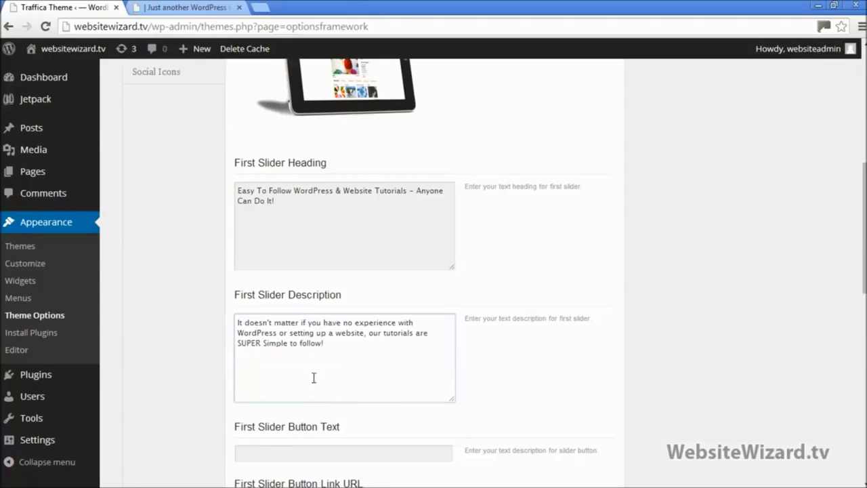
Paste 'Learn More!' into First Slider Button Text and move to the Button Link URL field
{"action": "left_click", "coordinate": [189, 8]}
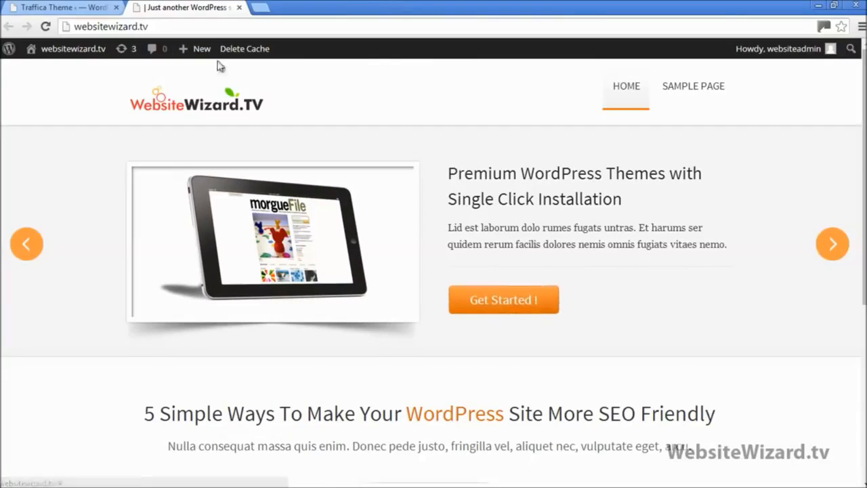
{"action": "left_click", "coordinate": [107, 9]}
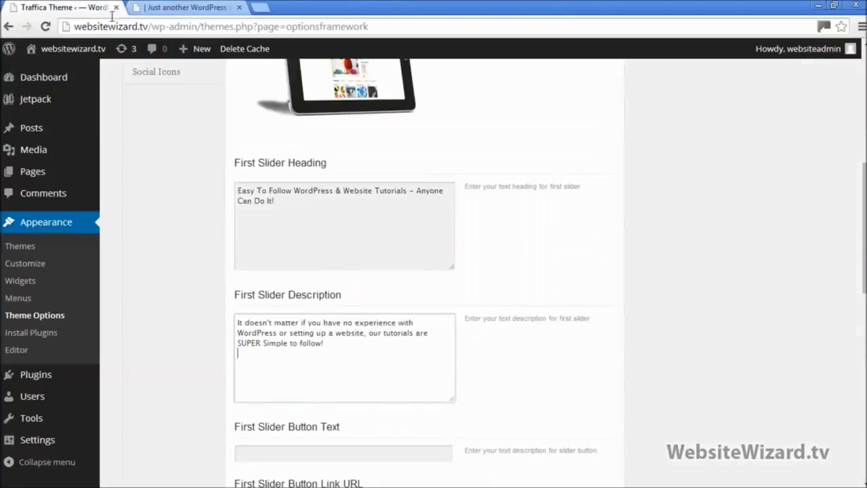
{"action": "left_click", "coordinate": [834, 5]}
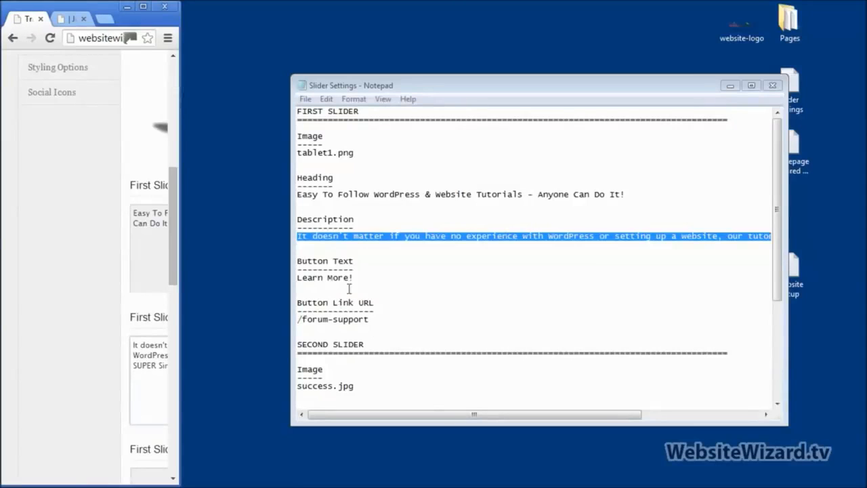
{"action": "left_click_drag", "start_coordinate": [355, 279], "coordinate": [308, 279]}
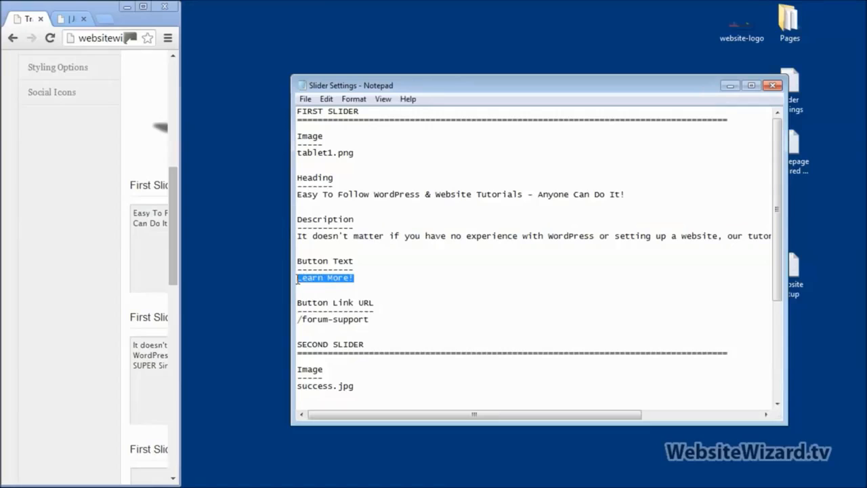
{"action": "left_click", "coordinate": [143, 6]}
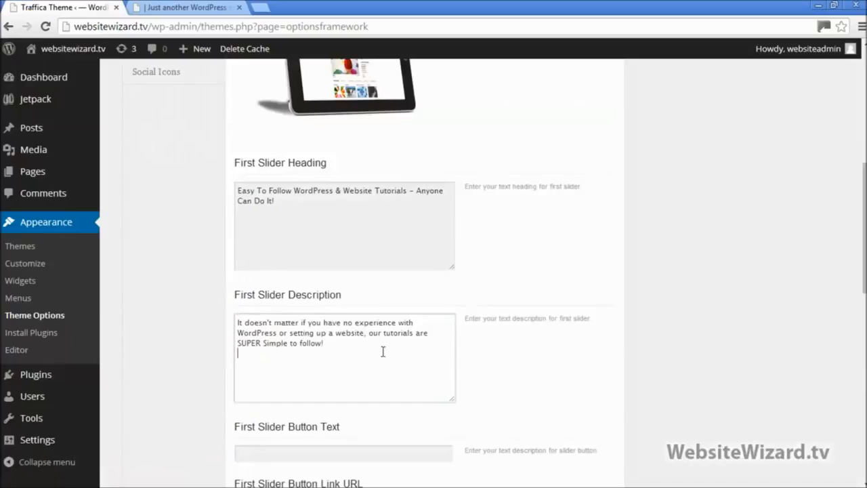
{"action": "scroll", "coordinate": [359, 378], "scroll_direction": "down", "scroll_amount": 3}
{"action": "left_click", "coordinate": [321, 258]}
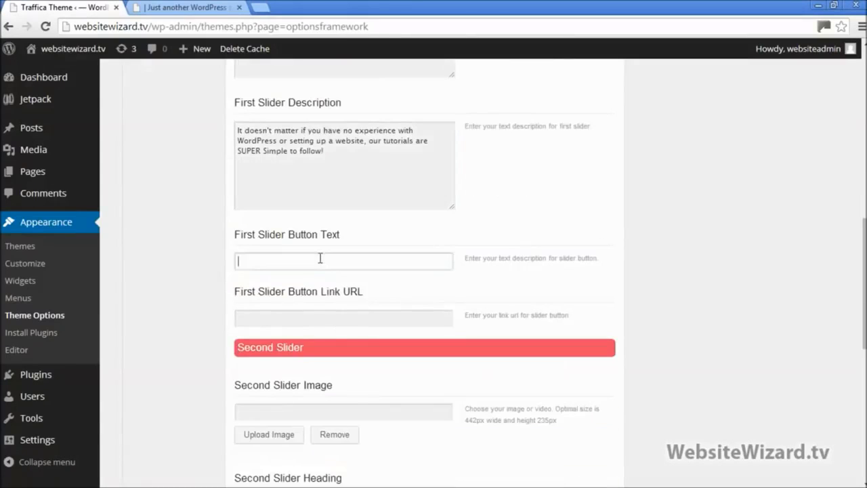
{"action": "type", "text": "Learn More!"}
{"action": "left_click", "coordinate": [277, 317]}
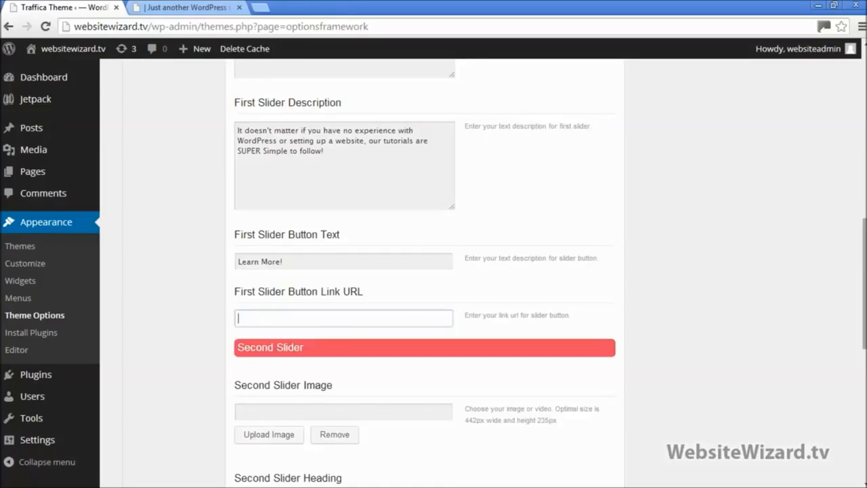
{"action": "left_click_drag", "start_coordinate": [865, 284], "coordinate": [865, 358]}
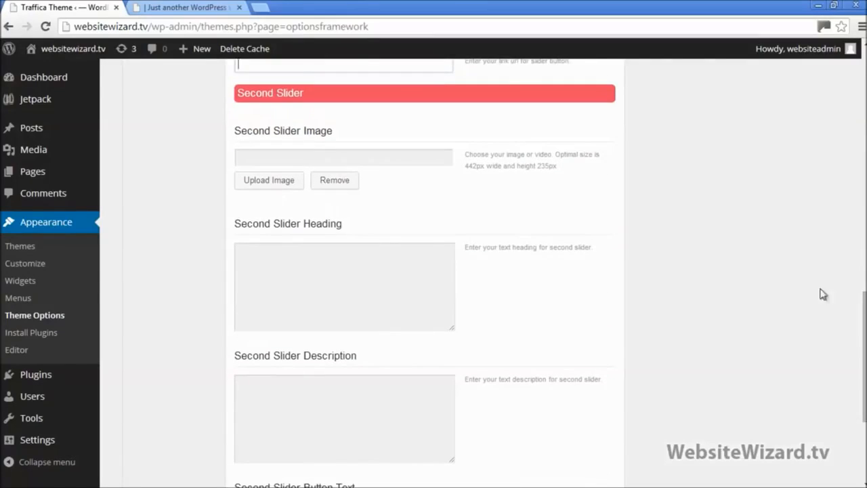
{"action": "left_click_drag", "start_coordinate": [864, 305], "coordinate": [864, 361]}
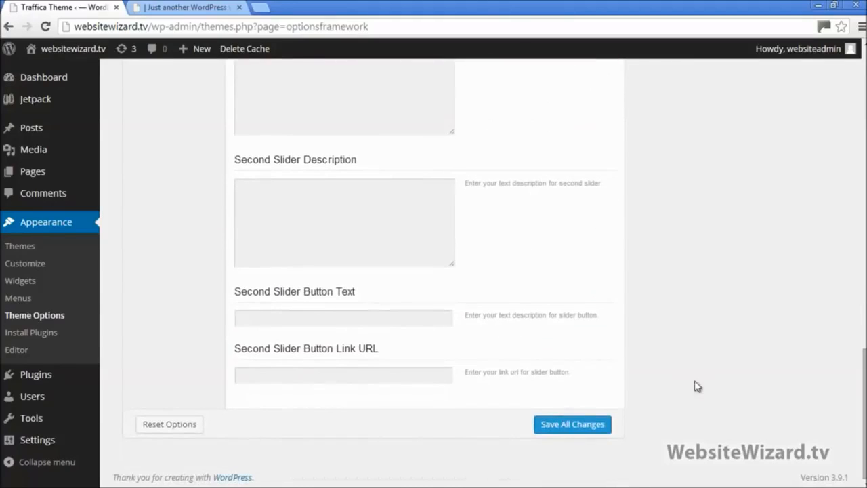
Save, then reload the homepage to see the tutorials heading and Learn More! button on the slider
{"action": "left_click", "coordinate": [585, 424]}
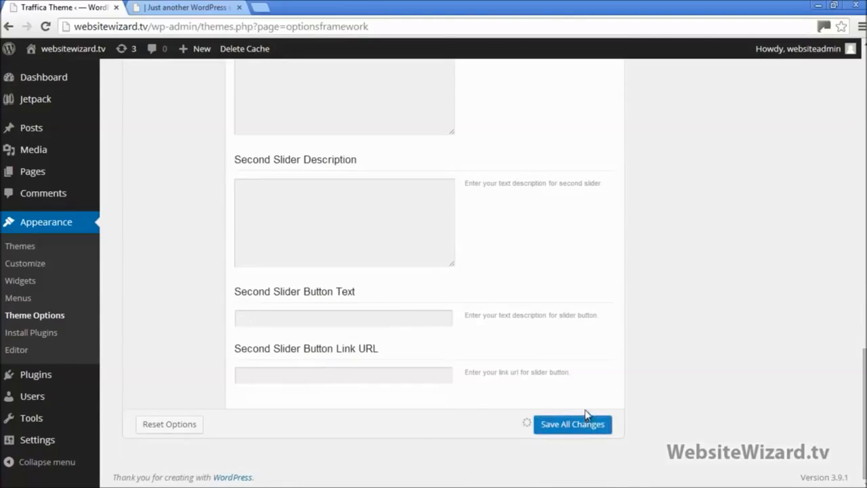
{"action": "left_click", "coordinate": [193, 8]}
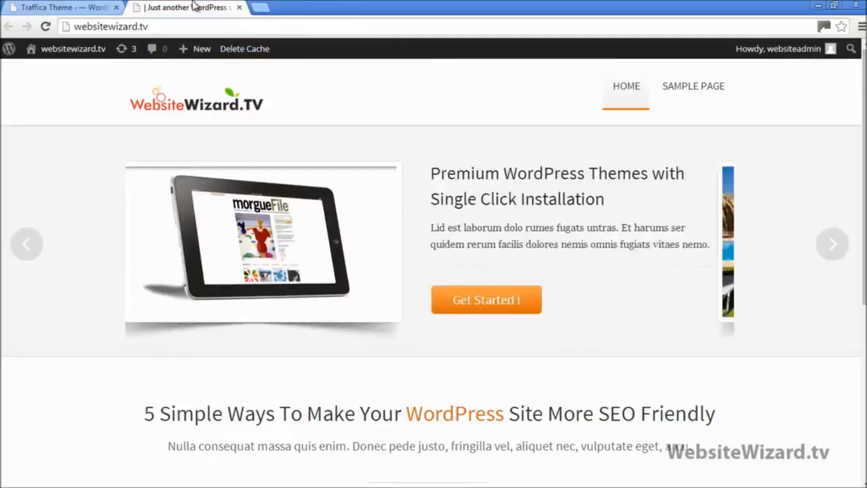
{"action": "left_click", "coordinate": [45, 25]}
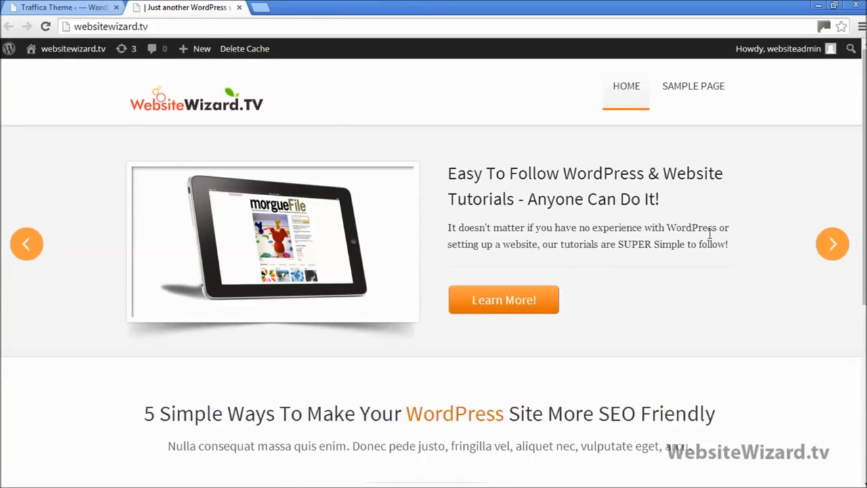
{"action": "left_click", "coordinate": [833, 245]}
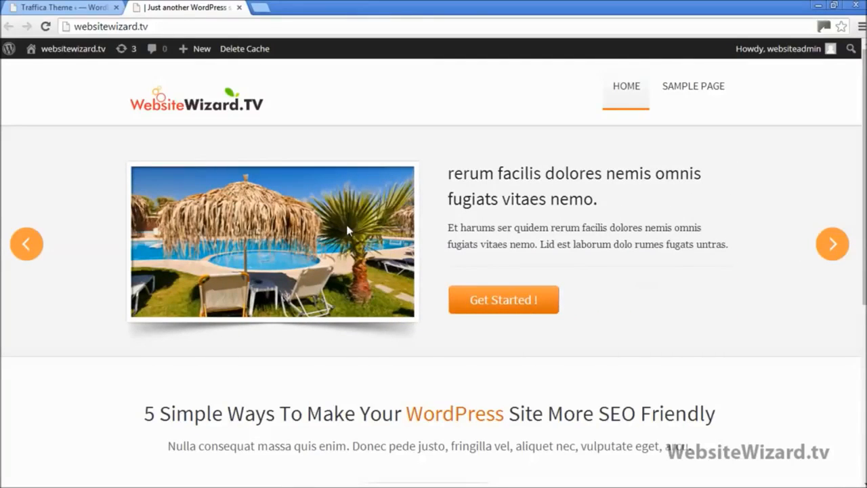
{"action": "left_click", "coordinate": [53, 8]}
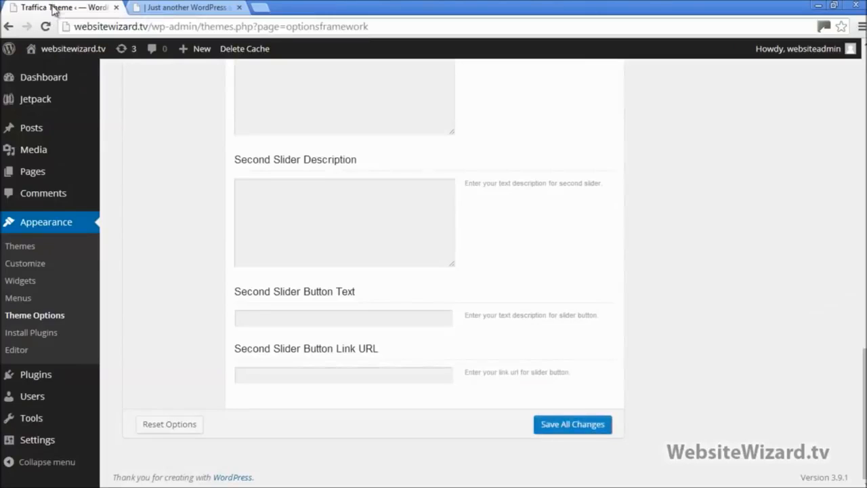
Upload the success image (SUCCESS Starts Here sign) as the Second Slider Image
{"action": "scroll", "coordinate": [862, 365], "scroll_direction": "up", "scroll_amount": 3}
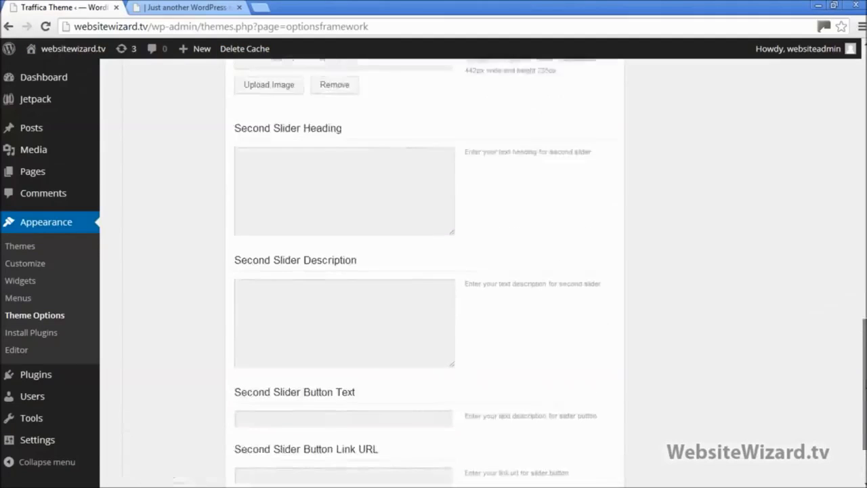
{"action": "left_click_drag", "start_coordinate": [862, 364], "coordinate": [862, 369]}
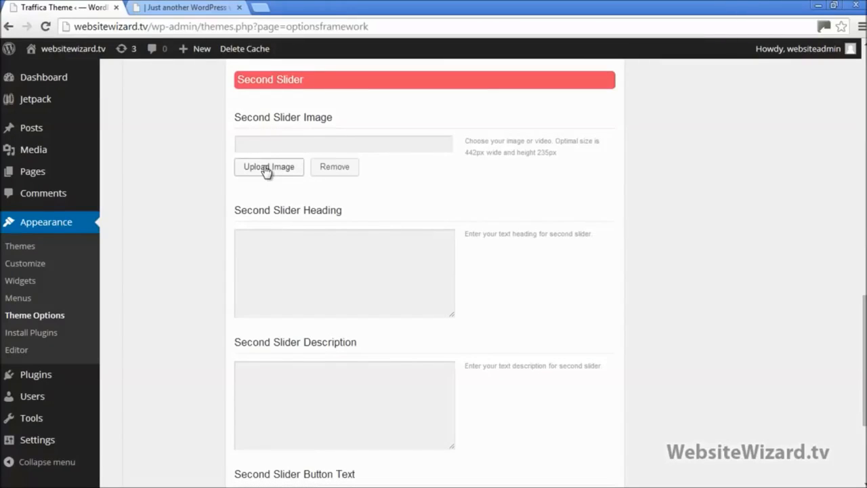
{"action": "left_click", "coordinate": [286, 172]}
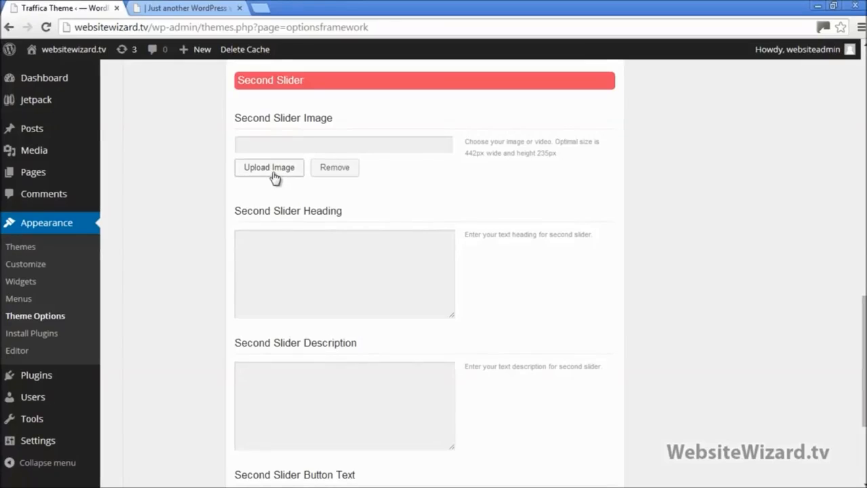
{"action": "left_click", "coordinate": [273, 173]}
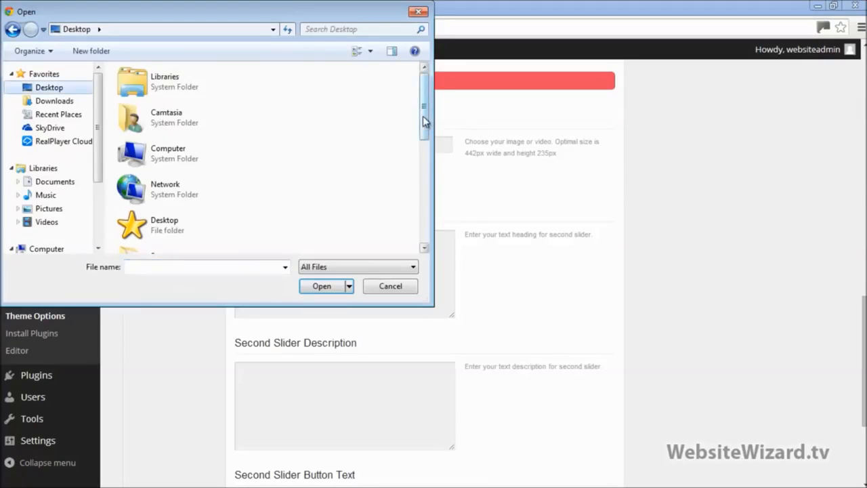
{"action": "left_click_drag", "start_coordinate": [425, 120], "coordinate": [435, 230]}
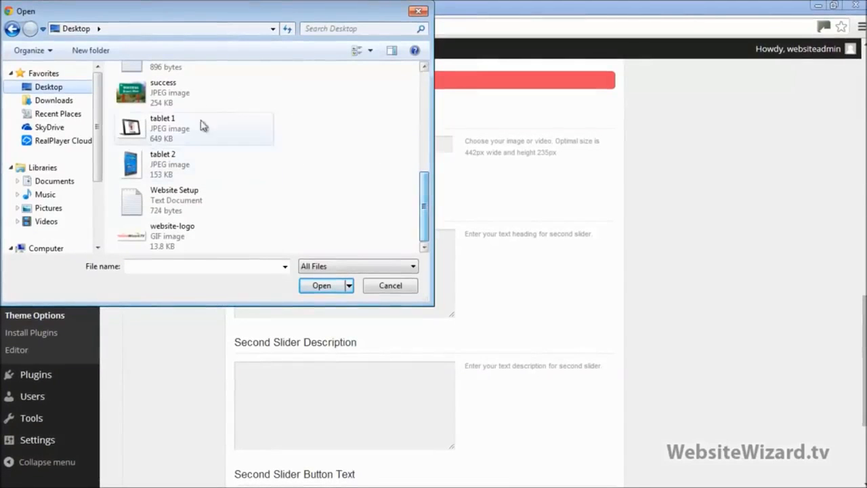
{"action": "double_click", "coordinate": [142, 95]}
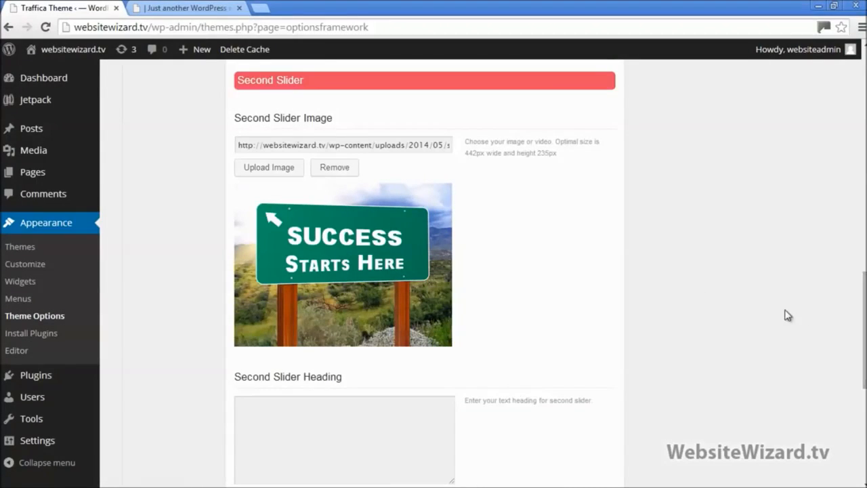
{"action": "scroll", "coordinate": [786, 316], "scroll_direction": "down", "scroll_amount": 3}
{"action": "scroll", "coordinate": [739, 296], "scroll_direction": "down", "scroll_amount": 1}
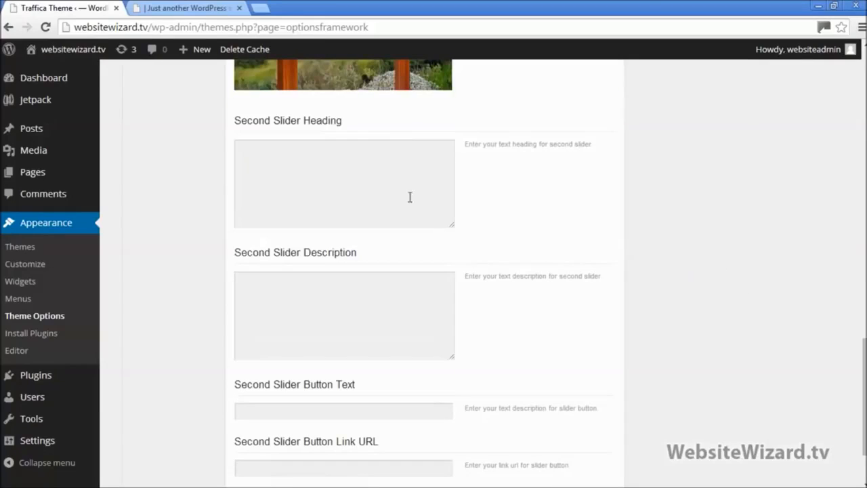
Copy the logo-kit heading from the notes into the Second Slider Heading box
{"action": "left_click", "coordinate": [287, 171]}
{"action": "left_click", "coordinate": [288, 321]}
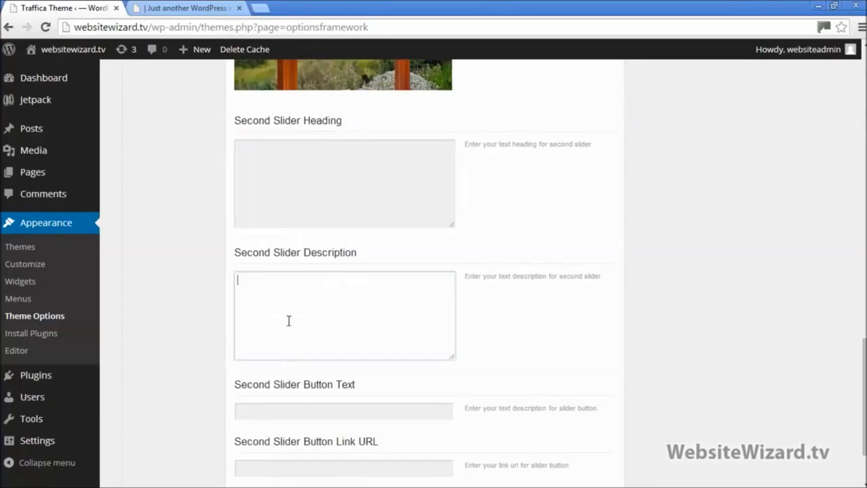
{"action": "left_click", "coordinate": [297, 410]}
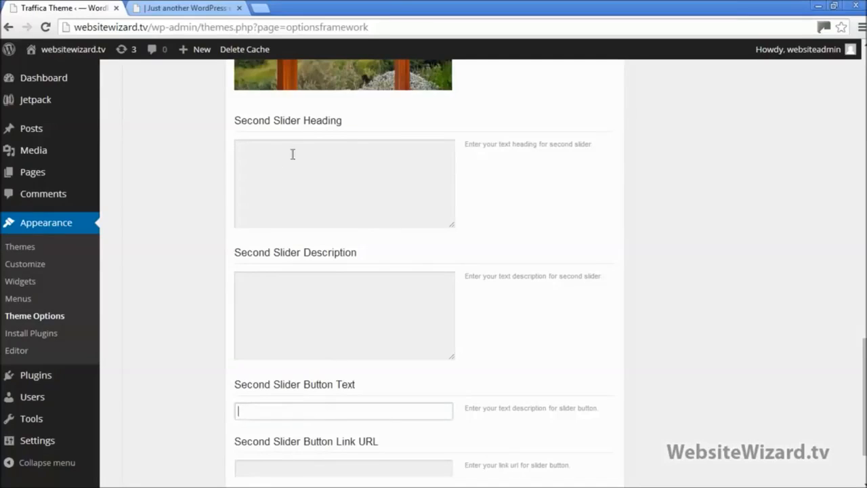
{"action": "left_click", "coordinate": [834, 6]}
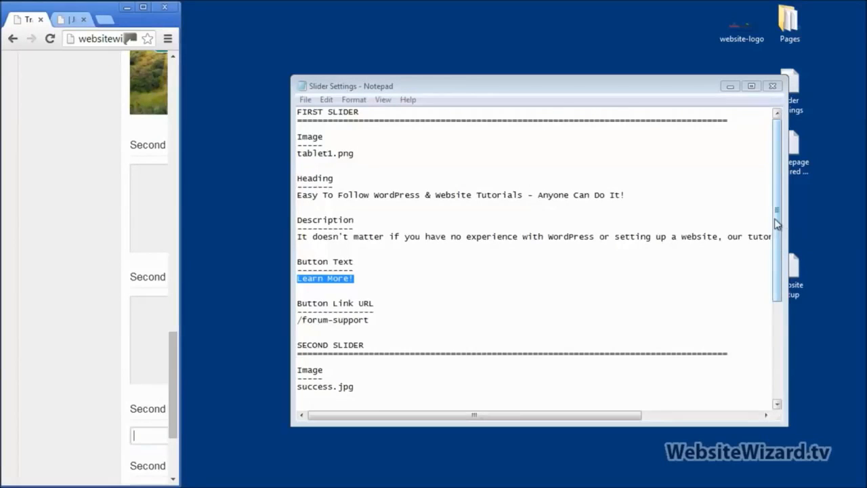
{"action": "left_click_drag", "start_coordinate": [781, 251], "coordinate": [781, 332]}
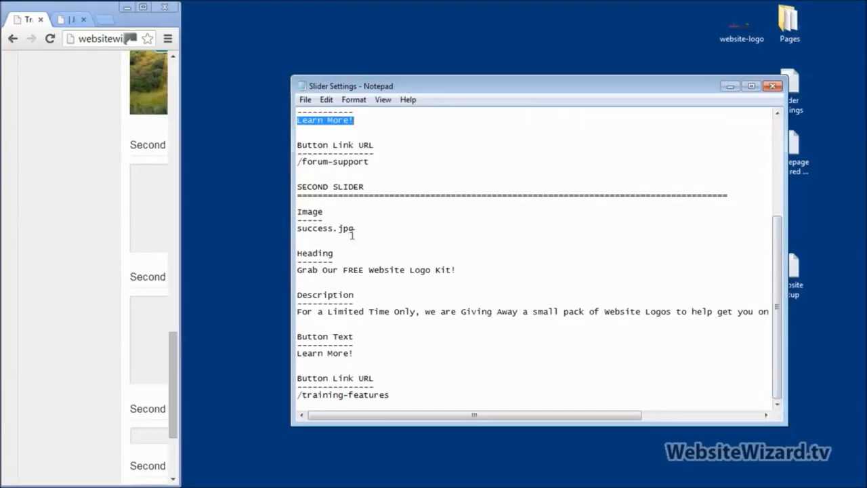
{"action": "left_click_drag", "start_coordinate": [360, 231], "coordinate": [306, 232]}
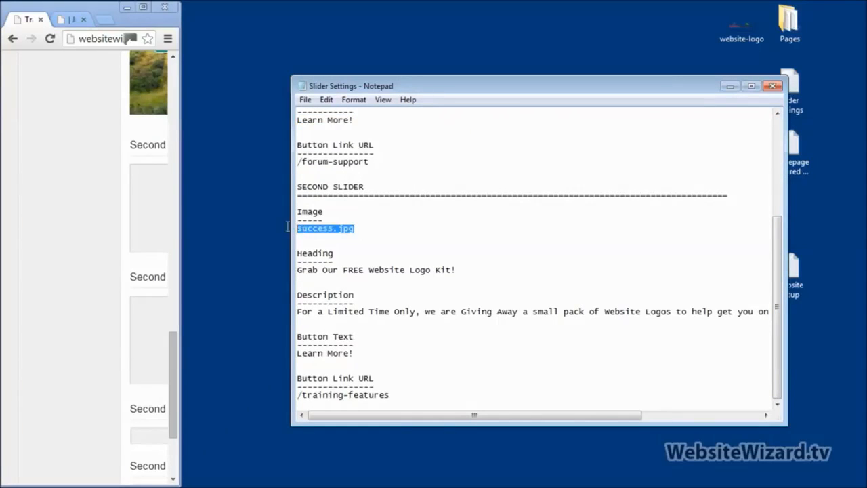
{"action": "left_click", "coordinate": [464, 269]}
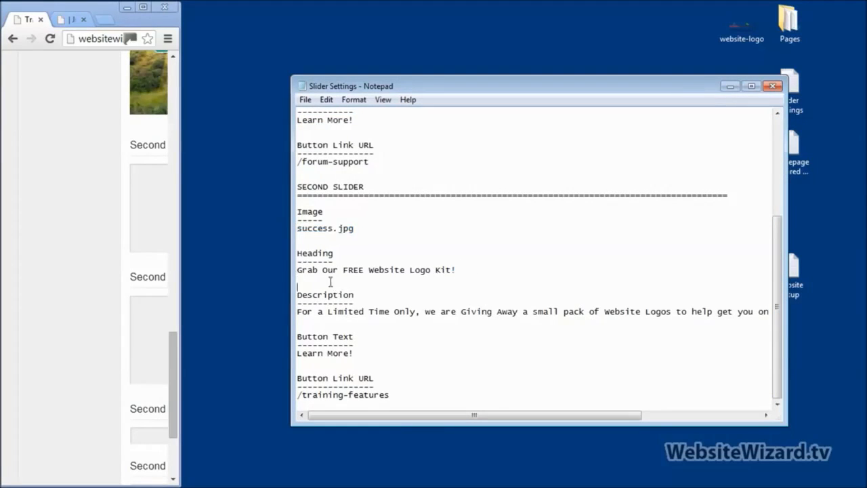
{"action": "left_click", "coordinate": [298, 272], "text": "shift"}
{"action": "key", "text": "ctrl+c"}
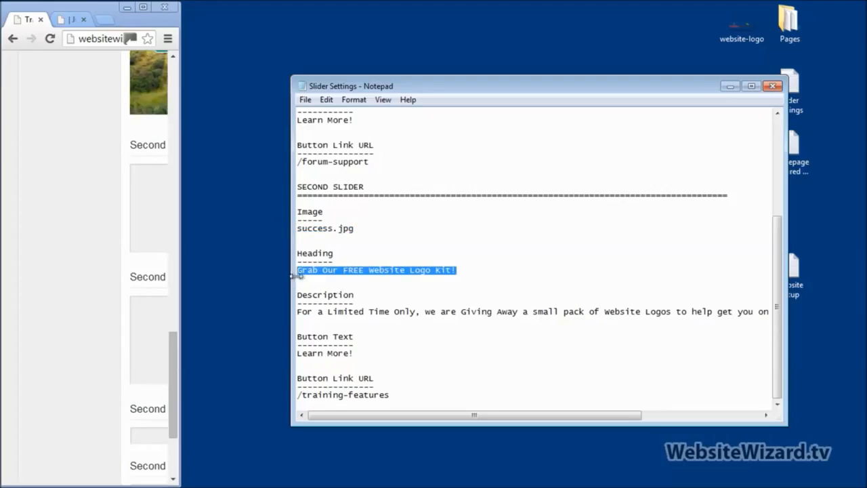
{"action": "left_click", "coordinate": [142, 8]}
{"action": "left_click", "coordinate": [285, 198]}
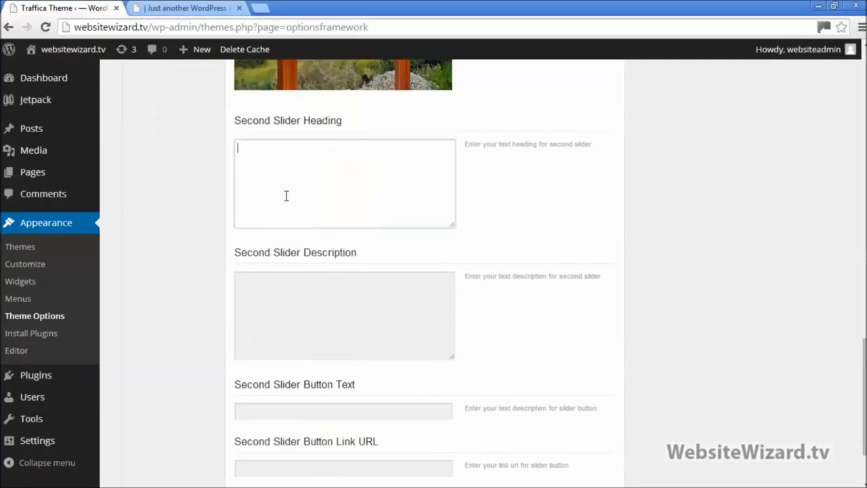
{"action": "key", "text": "ctrl+v"}
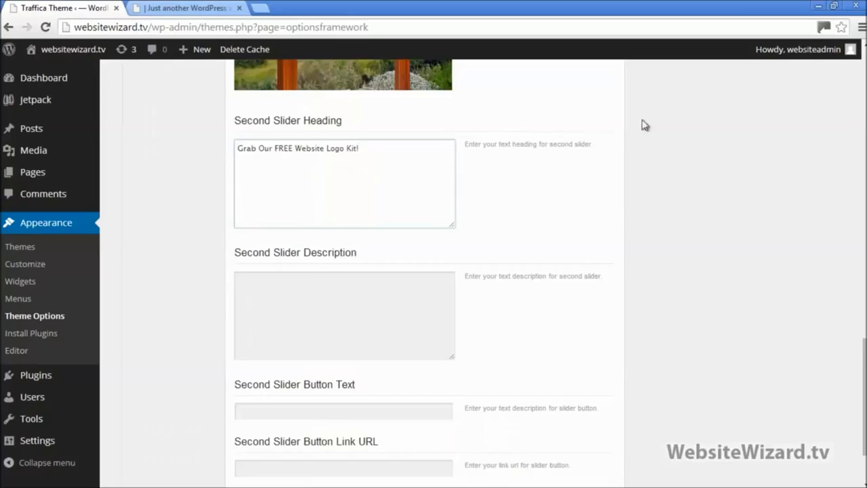
Copy the second slider description line from the notes into the Second Slider Description box
{"action": "left_click", "coordinate": [834, 6]}
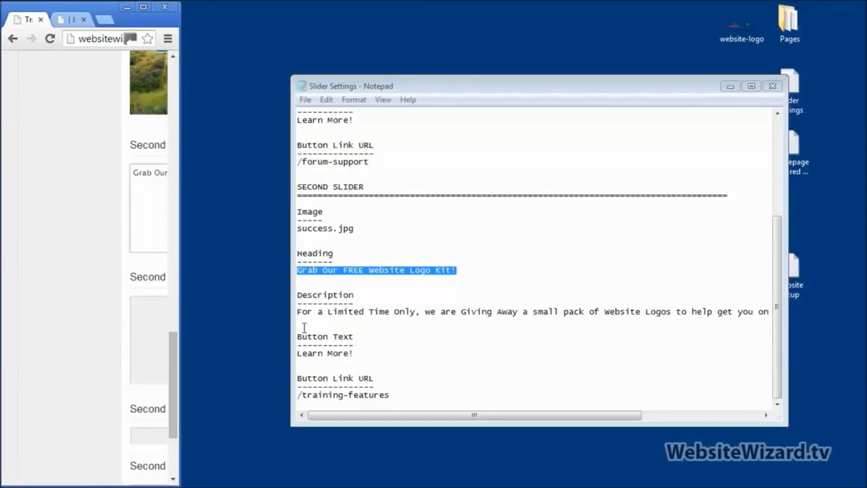
{"action": "left_click", "coordinate": [299, 319]}
{"action": "key", "text": "shift+Down"}
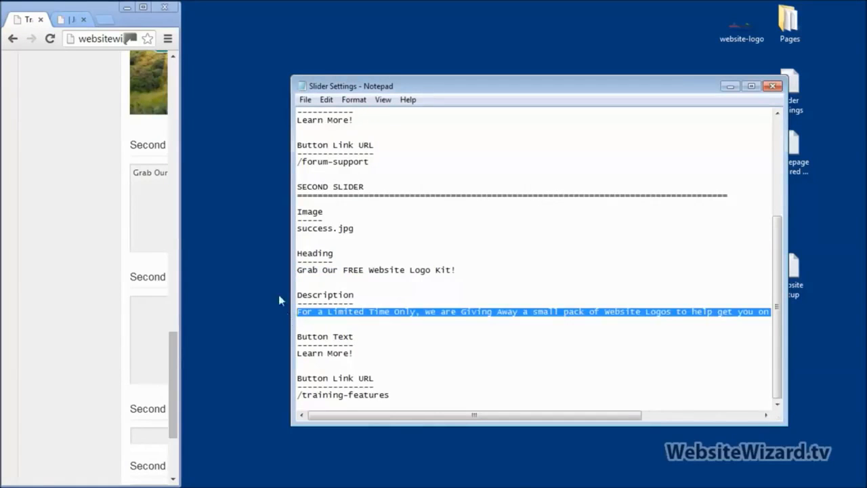
{"action": "left_click", "coordinate": [143, 7]}
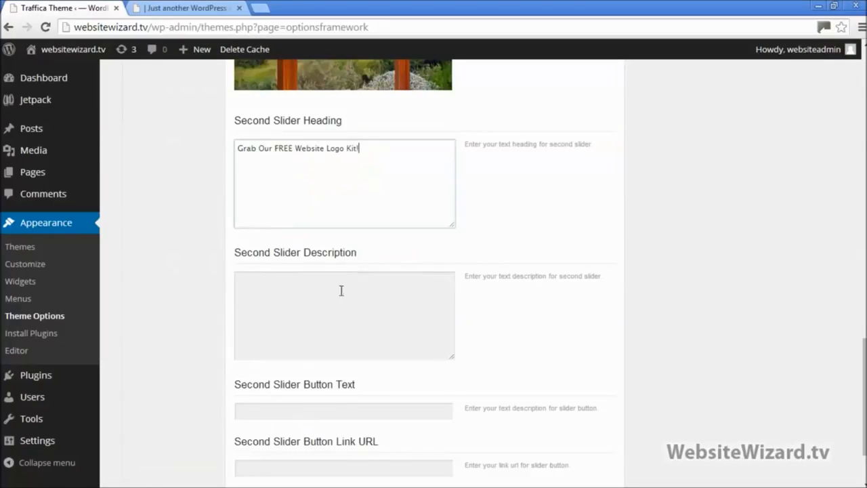
{"action": "left_click", "coordinate": [332, 321]}
{"action": "type", "text": "For a Limited Time Only, we are Giving Away a small pack of Website Logos to help get you on your way!"}
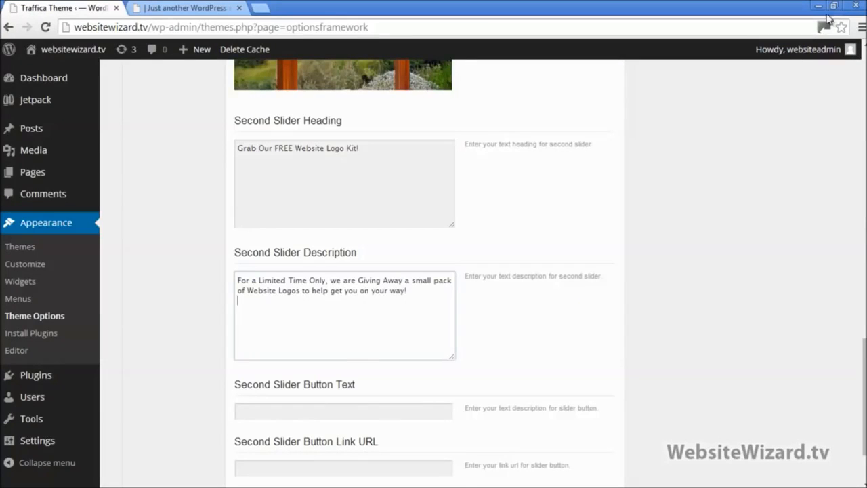
Set the second slider button text to 'Learn More!', save all changes, and view the live homepage
{"action": "scroll", "coordinate": [352, 368], "scroll_direction": "up", "scroll_amount": 6}
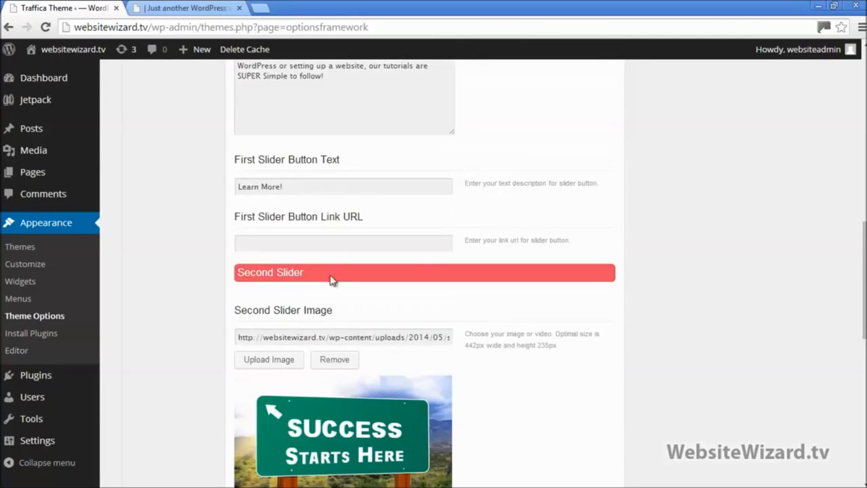
{"action": "left_click_drag", "start_coordinate": [291, 183], "coordinate": [227, 195]}
{"action": "key", "text": "ctrl+c"}
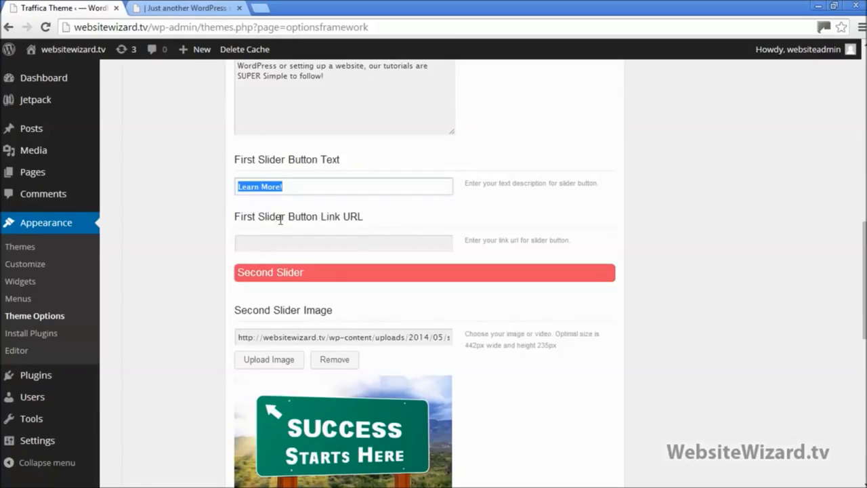
{"action": "scroll", "coordinate": [280, 219], "scroll_direction": "down", "scroll_amount": 7}
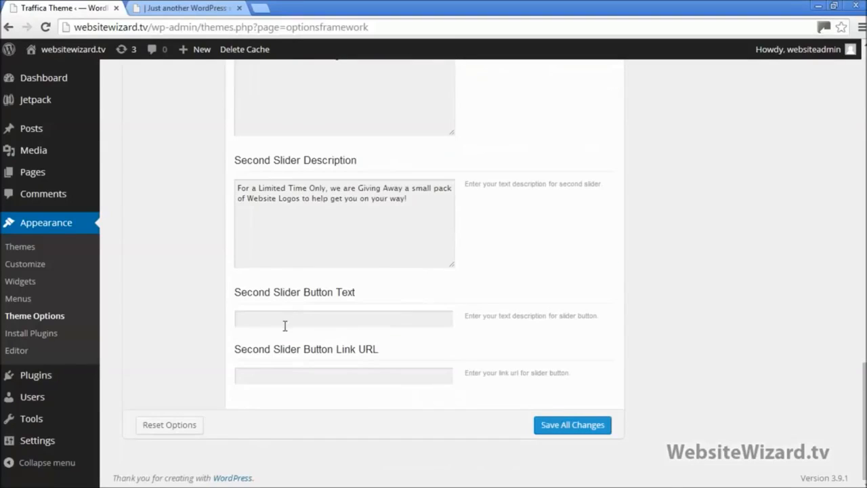
{"action": "left_click", "coordinate": [285, 326]}
{"action": "key", "text": "ctrl+v"}
{"action": "left_click", "coordinate": [691, 317]}
{"action": "left_click", "coordinate": [572, 428]}
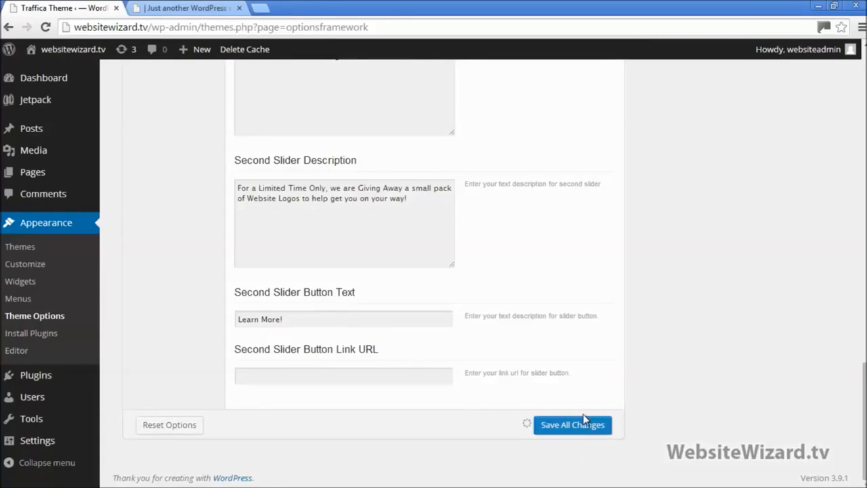
{"action": "left_click", "coordinate": [188, 9]}
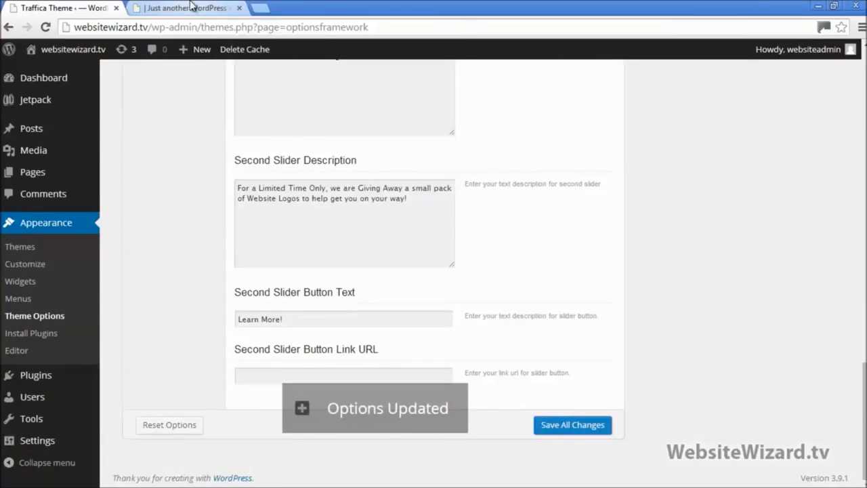
Reload the homepage, advance the slider to the logo-kit slide, then return to Theme Options
{"action": "left_click", "coordinate": [46, 27]}
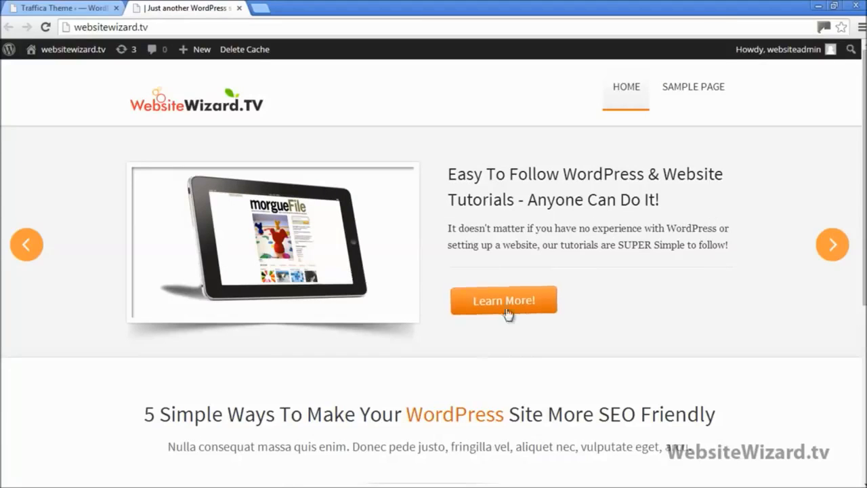
{"action": "left_click", "coordinate": [832, 245]}
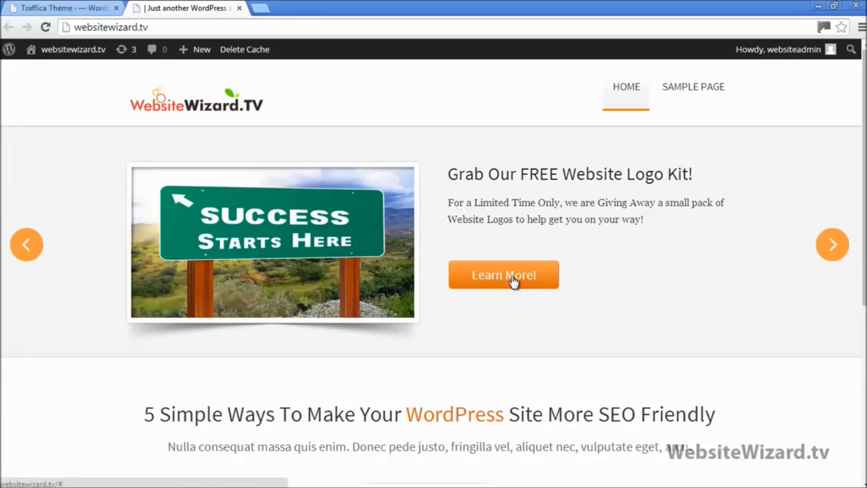
{"action": "left_click", "coordinate": [87, 7]}
Open Homepage Feature Area options and swap the Slider Settings notes for Homepage Featured Area notes
{"action": "left_click_drag", "start_coordinate": [866, 421], "coordinate": [865, 124]}
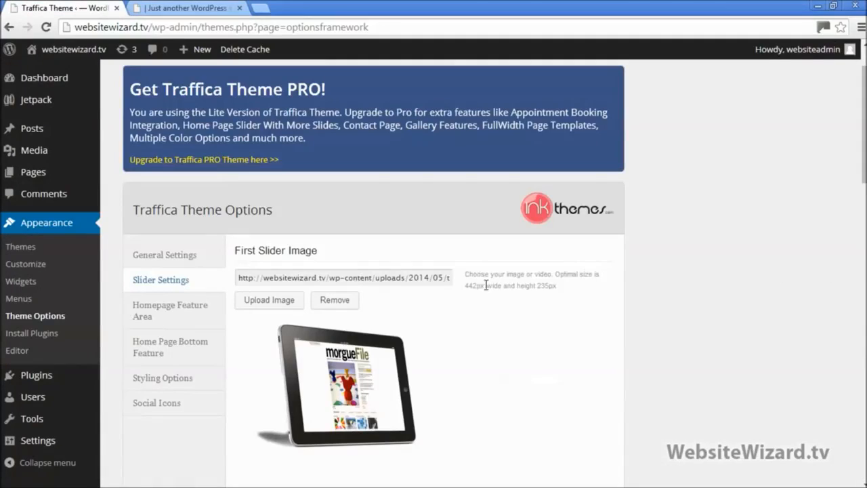
{"action": "left_click", "coordinate": [171, 312]}
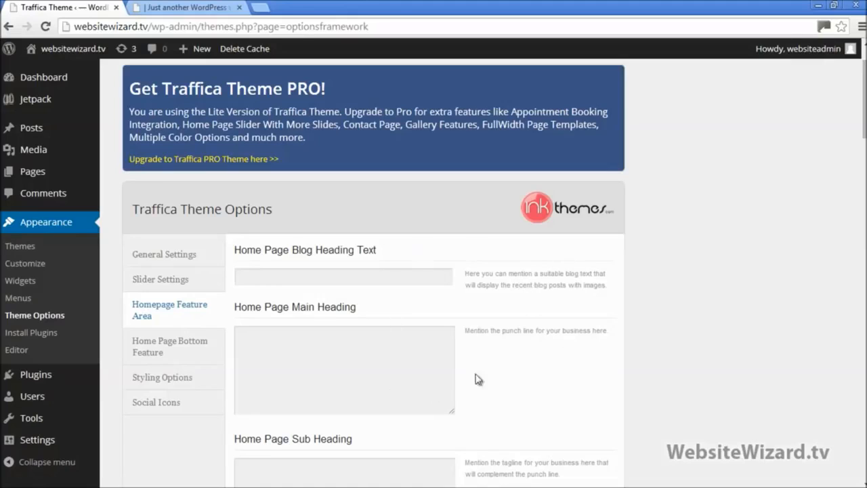
{"action": "left_click", "coordinate": [833, 7]}
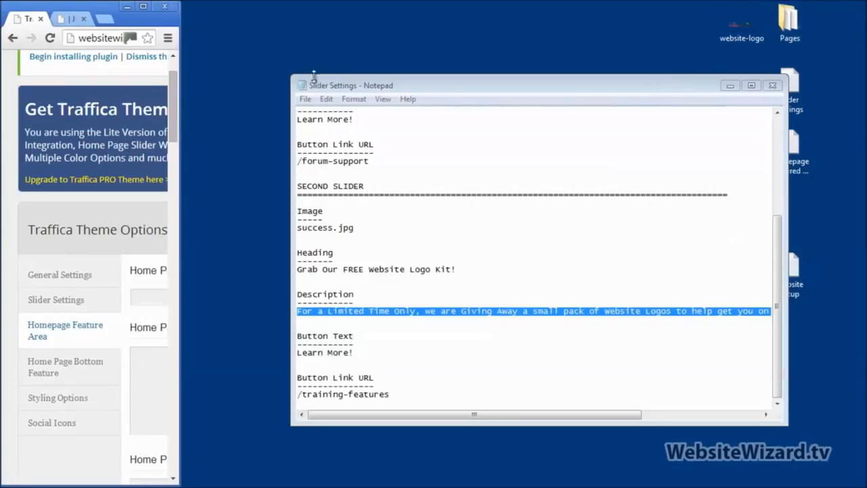
{"action": "left_click", "coordinate": [773, 86]}
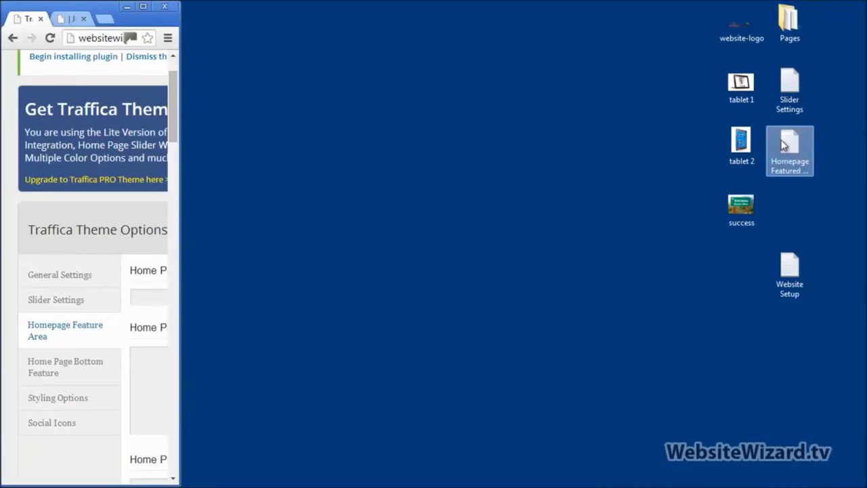
{"action": "double_click", "coordinate": [785, 146]}
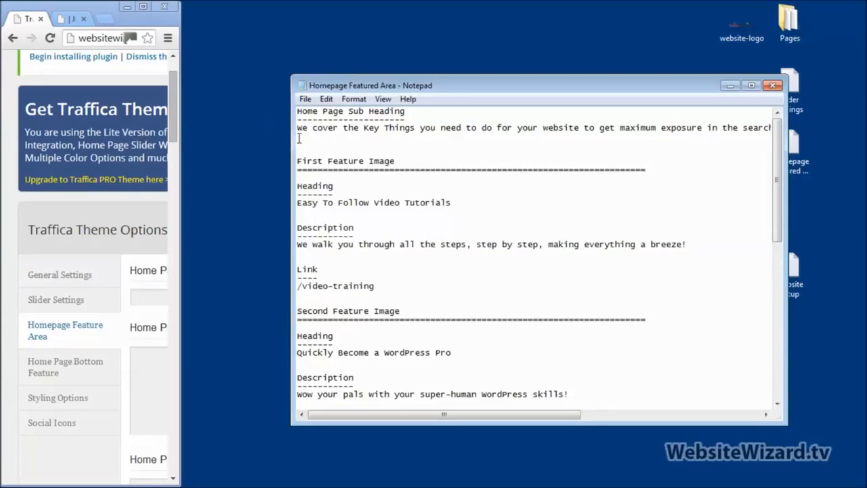
{"action": "left_click_drag", "start_coordinate": [298, 128], "coordinate": [317, 136]}
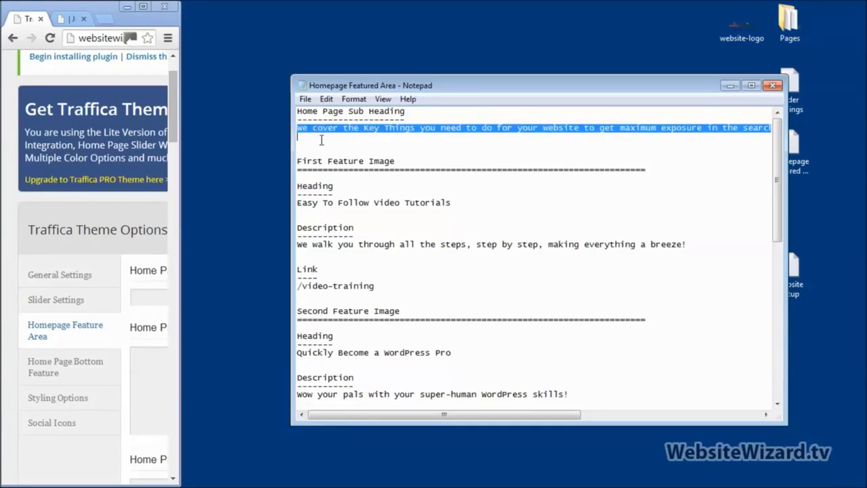
{"action": "left_click", "coordinate": [321, 139]}
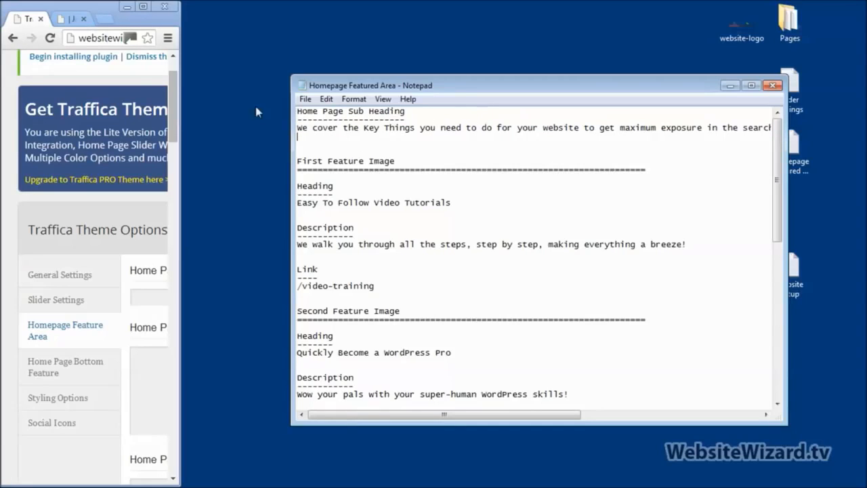
{"action": "left_click", "coordinate": [145, 9]}
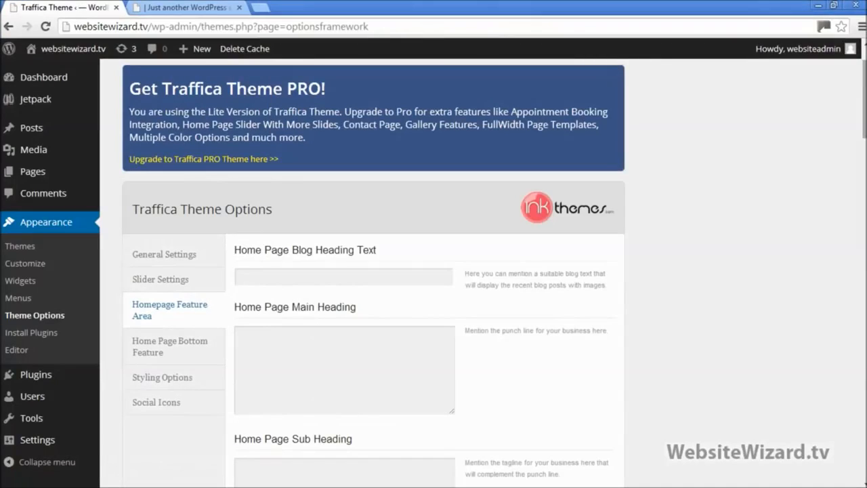
Paste the 'We cover the Key Things…' sentence into Home Page Sub Heading, save, and view the live site
{"action": "scroll", "coordinate": [533, 236], "scroll_direction": "down", "scroll_amount": 3}
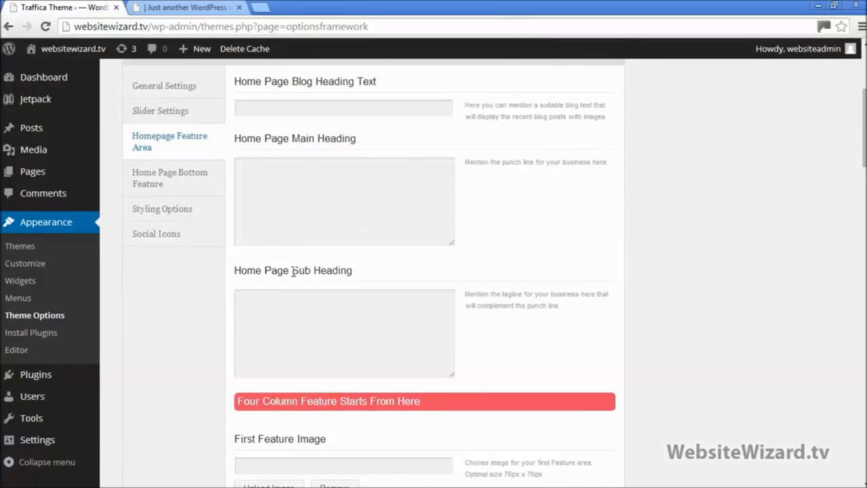
{"action": "left_click_drag", "start_coordinate": [292, 275], "coordinate": [361, 276]}
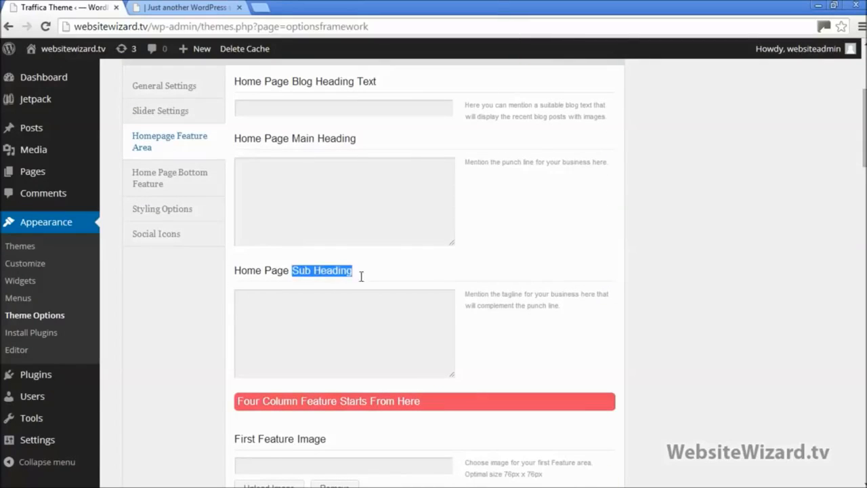
{"action": "left_click", "coordinate": [834, 5]}
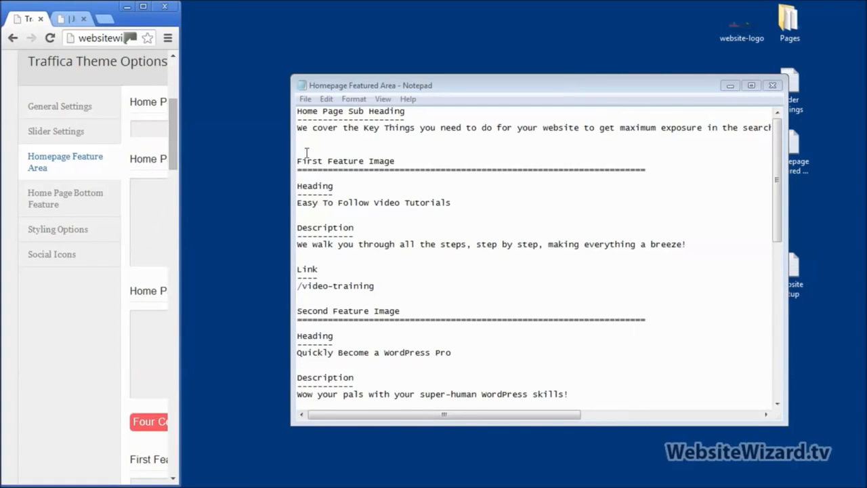
{"action": "left_click_drag", "start_coordinate": [306, 137], "coordinate": [296, 131]}
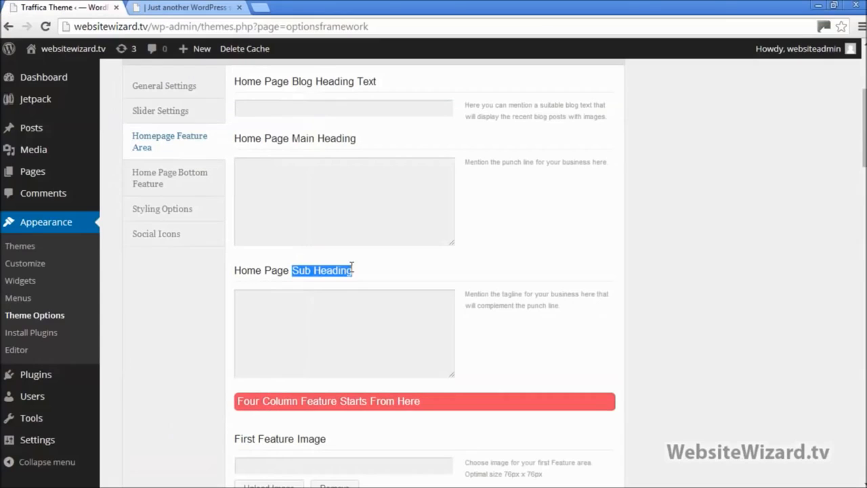
{"action": "left_click", "coordinate": [353, 318]}
{"action": "type", "text": "We cover the Key Things you need to do for your website to get maximum exposure in the search engines, which ultimately means more traffic and prospects!"}
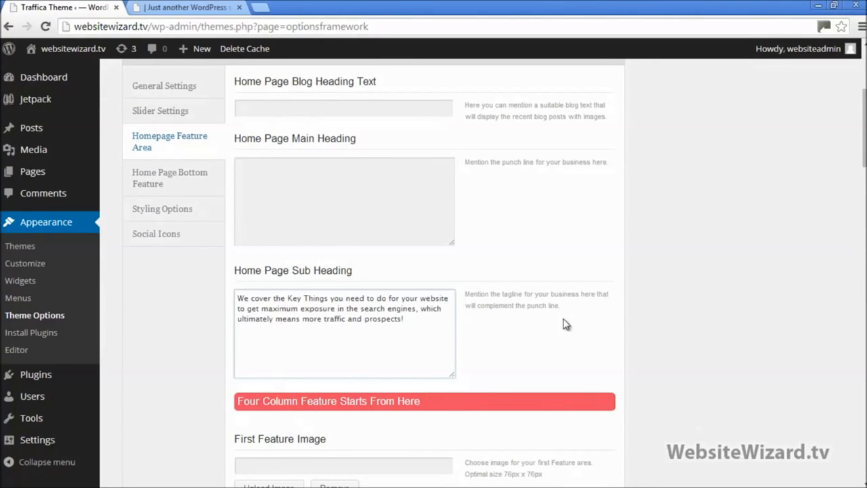
{"action": "key", "text": "Return"}
{"action": "scroll", "coordinate": [425, 271], "scroll_direction": "down", "scroll_amount": 15}
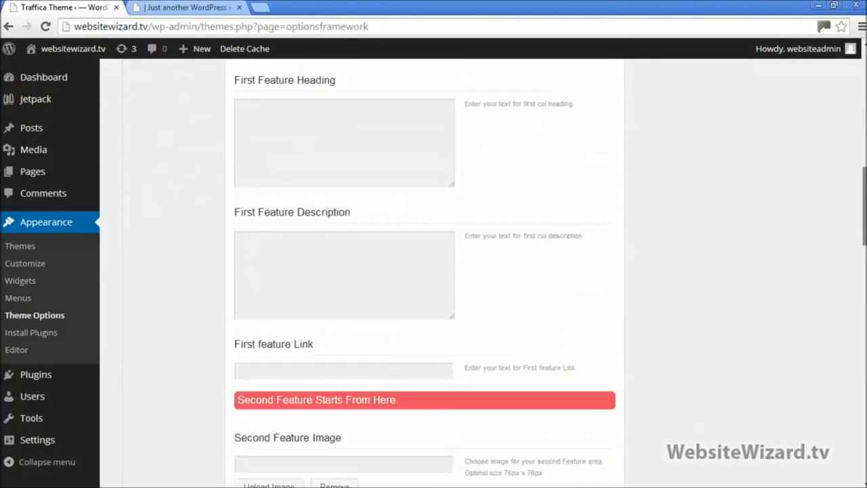
{"action": "scroll", "coordinate": [425, 271], "scroll_direction": "down", "scroll_amount": 5}
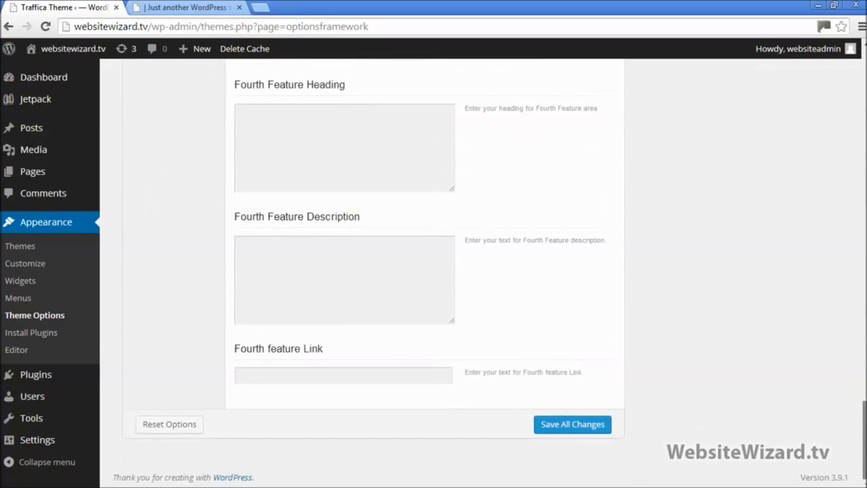
{"action": "left_click", "coordinate": [578, 421]}
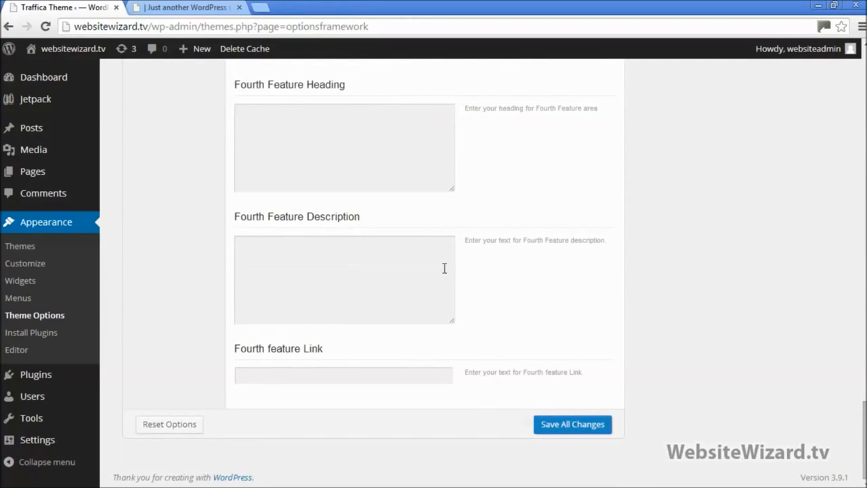
{"action": "left_click", "coordinate": [171, 8]}
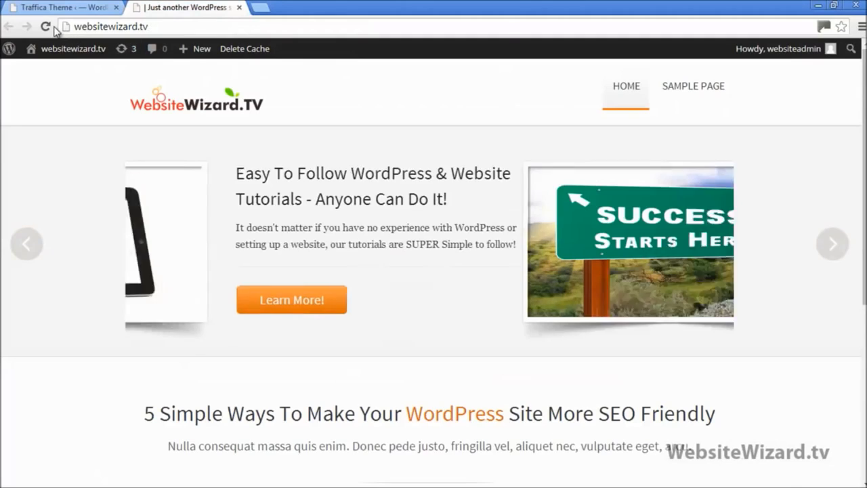
Reload the homepage and check the new sub heading paragraph in the feature area
{"action": "left_click", "coordinate": [47, 27]}
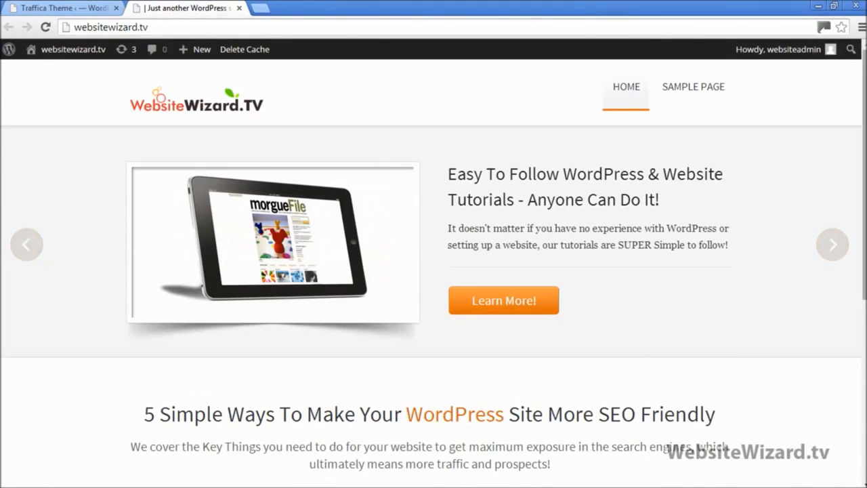
{"action": "scroll", "coordinate": [698, 182], "scroll_direction": "down", "scroll_amount": 3}
{"action": "scroll", "coordinate": [434, 271], "scroll_direction": "down", "scroll_amount": 2}
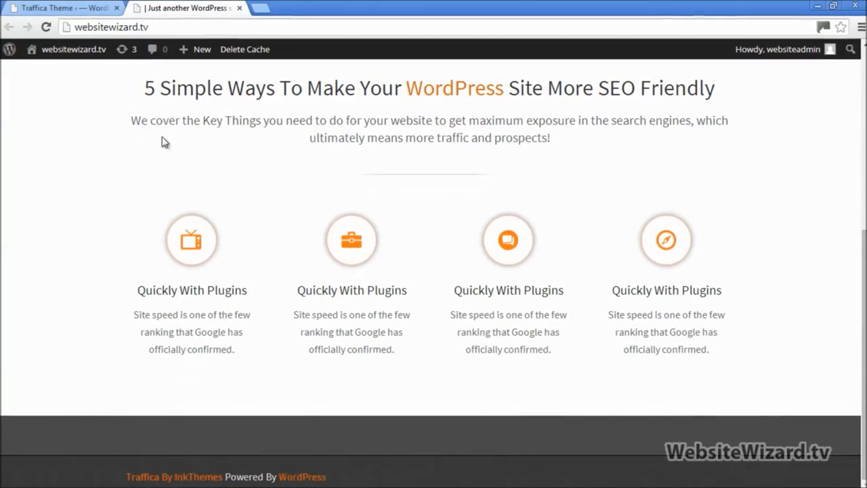
{"action": "double_click", "coordinate": [136, 120]}
{"action": "left_click_drag", "start_coordinate": [173, 130], "coordinate": [126, 122]}
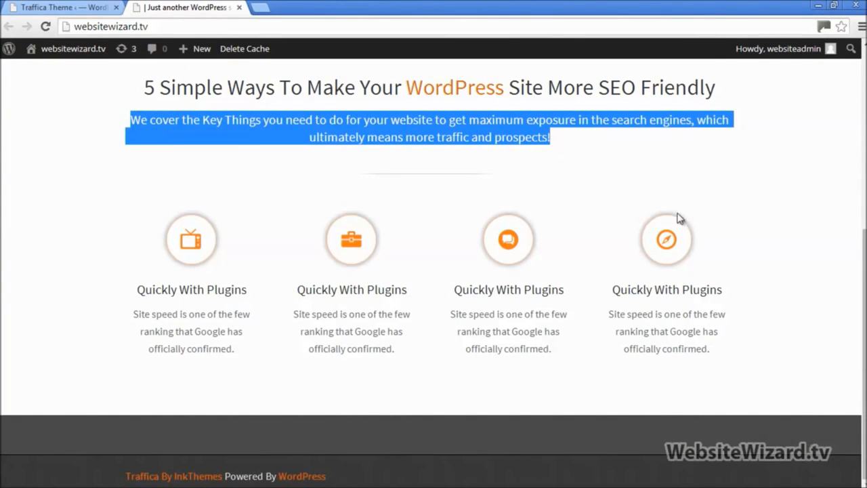
Inspect the '5 Simple Ways' headline text, then return to the Theme Options tab
{"action": "scroll", "coordinate": [826, 256], "scroll_direction": "up", "scroll_amount": 5}
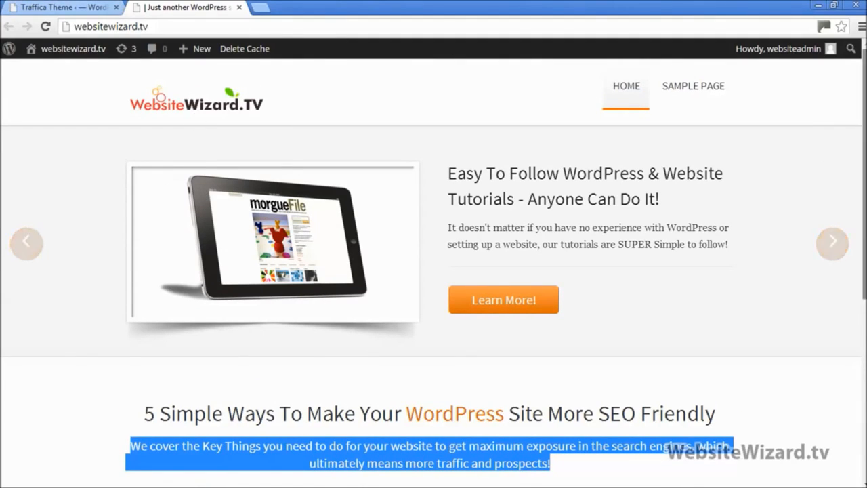
{"action": "scroll", "coordinate": [511, 192], "scroll_direction": "down", "scroll_amount": 2}
{"action": "left_click_drag", "start_coordinate": [143, 285], "coordinate": [719, 285]}
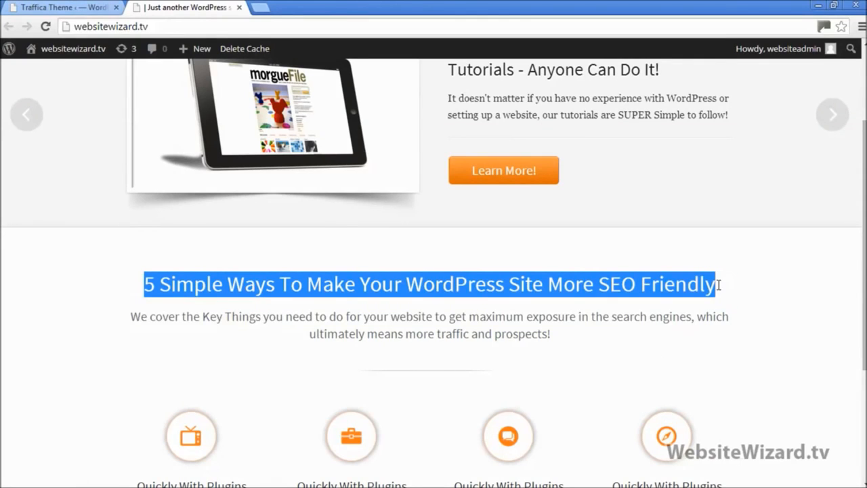
{"action": "left_click", "coordinate": [754, 295]}
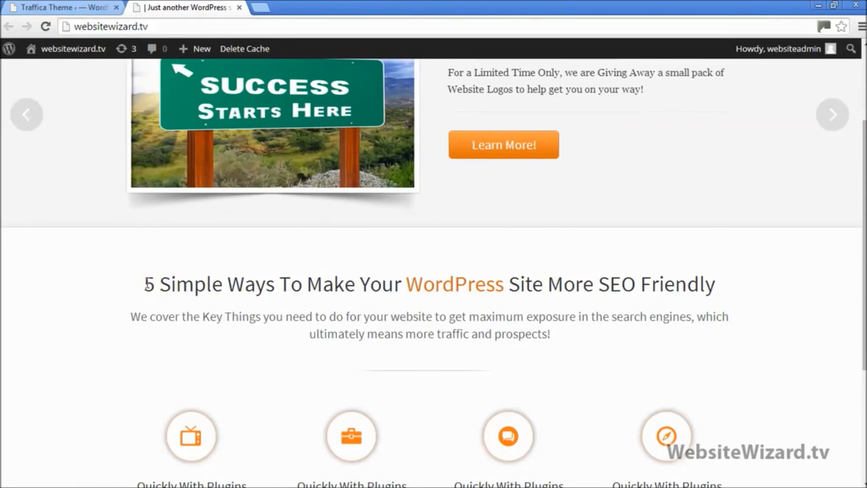
{"action": "left_click_drag", "start_coordinate": [148, 285], "coordinate": [737, 267]}
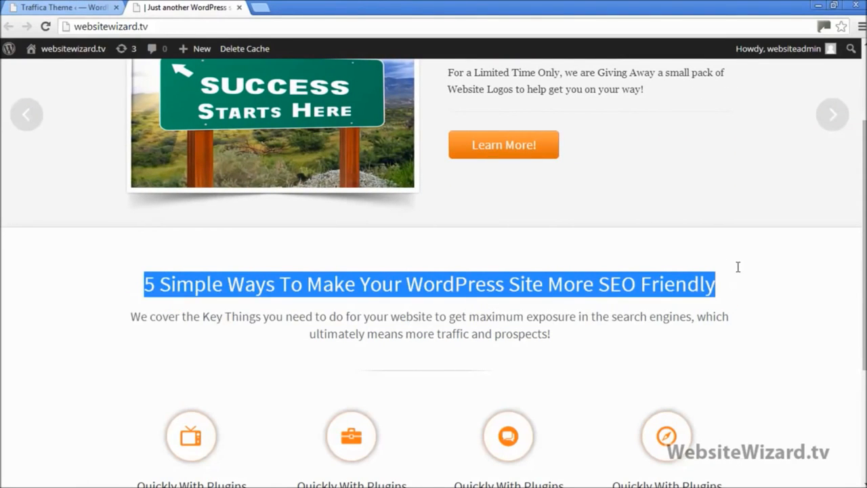
{"action": "left_click", "coordinate": [756, 305]}
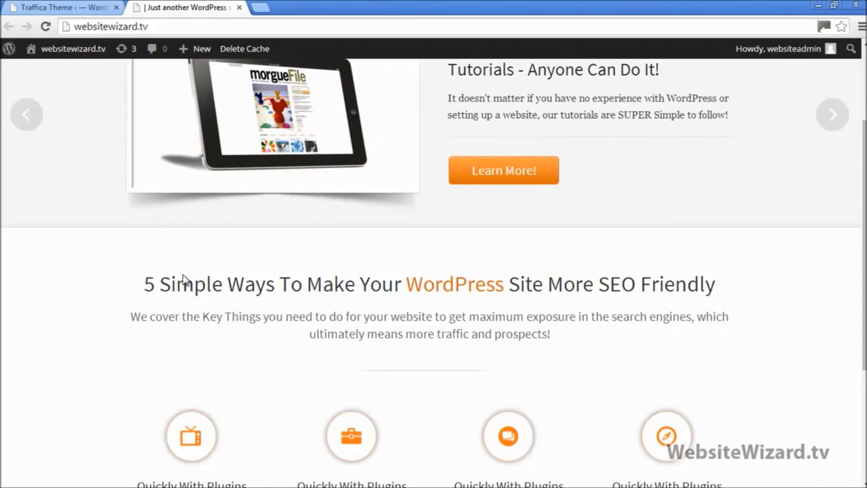
{"action": "left_click_drag", "start_coordinate": [145, 284], "coordinate": [761, 278]}
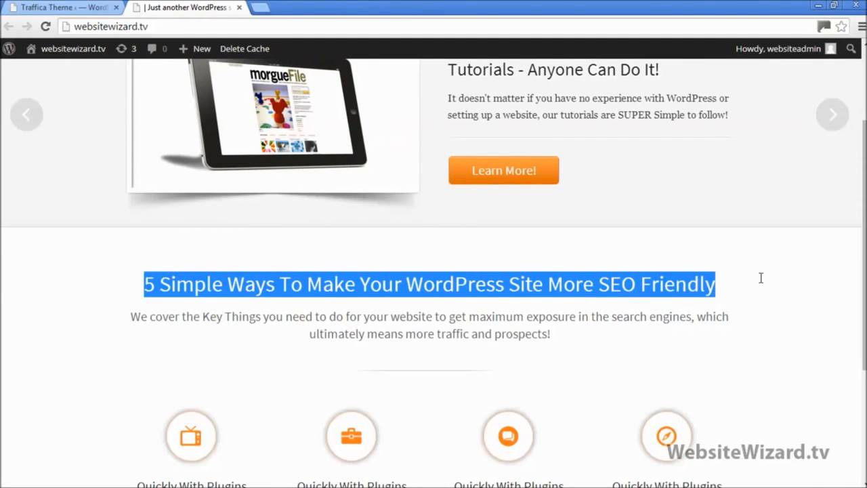
{"action": "left_click", "coordinate": [64, 7]}
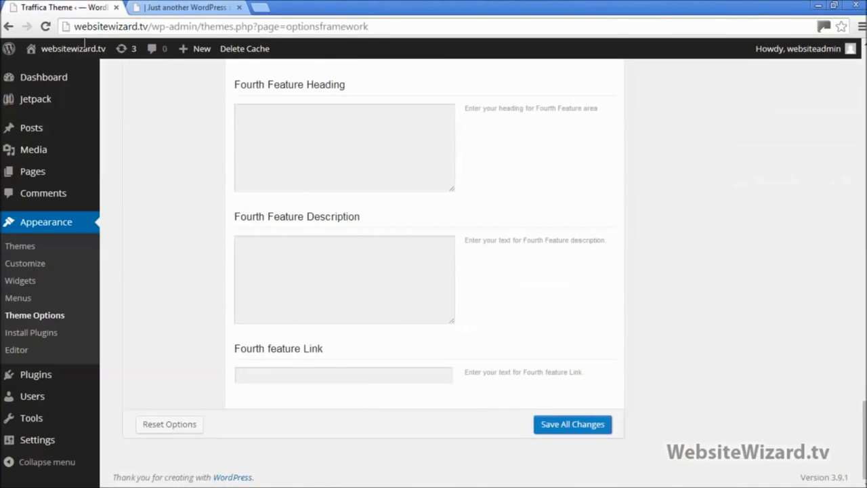
Find the First Feature Image notes, then view the live homepage's four placeholder feature blocks
{"action": "scroll", "coordinate": [588, 198], "scroll_direction": "up", "scroll_amount": 10}
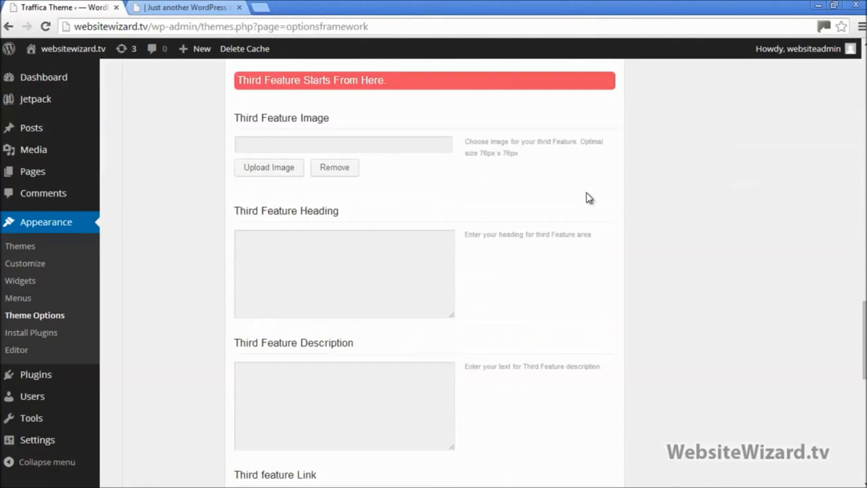
{"action": "scroll", "coordinate": [426, 271], "scroll_direction": "up", "scroll_amount": 10}
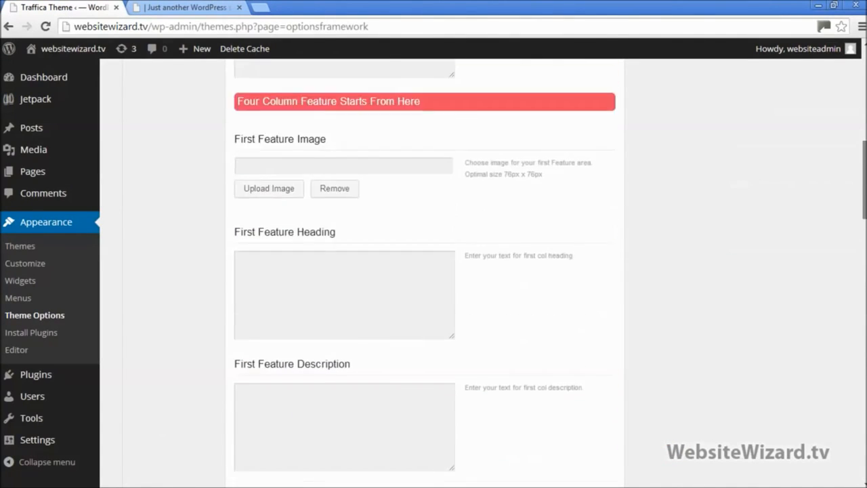
{"action": "scroll", "coordinate": [391, 227], "scroll_direction": "up", "scroll_amount": 4}
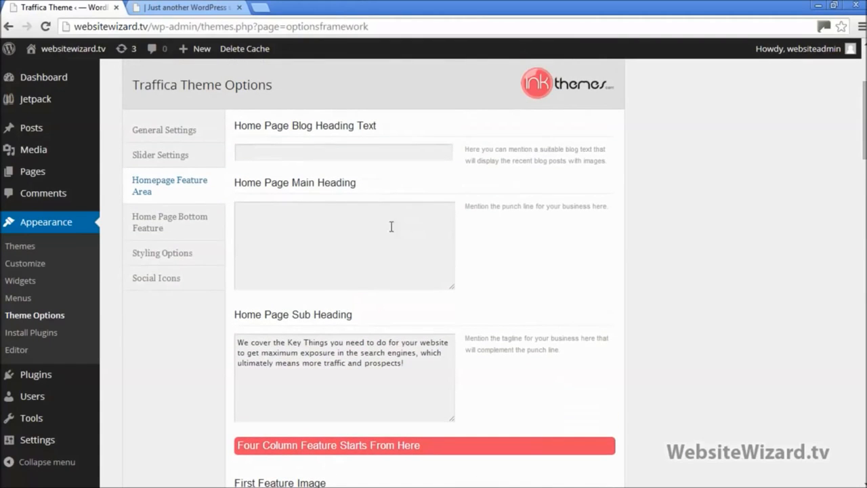
{"action": "left_click", "coordinate": [372, 231]}
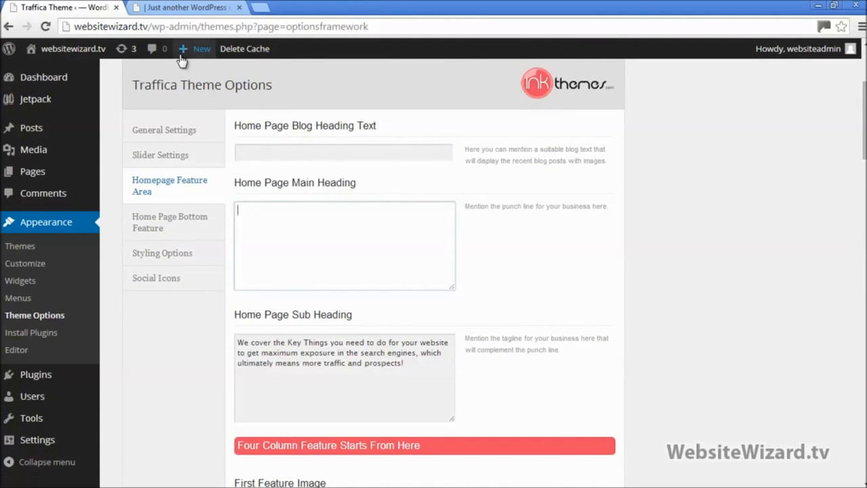
{"action": "left_click", "coordinate": [837, 7]}
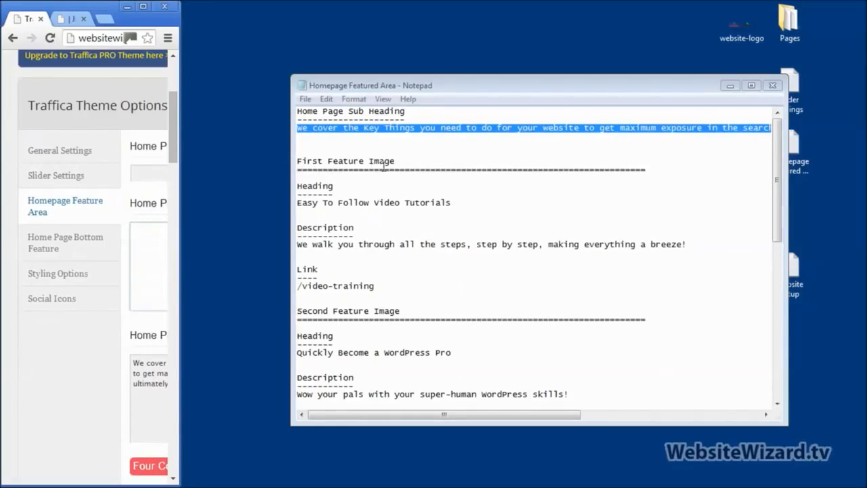
{"action": "left_click_drag", "start_coordinate": [400, 160], "coordinate": [301, 163]}
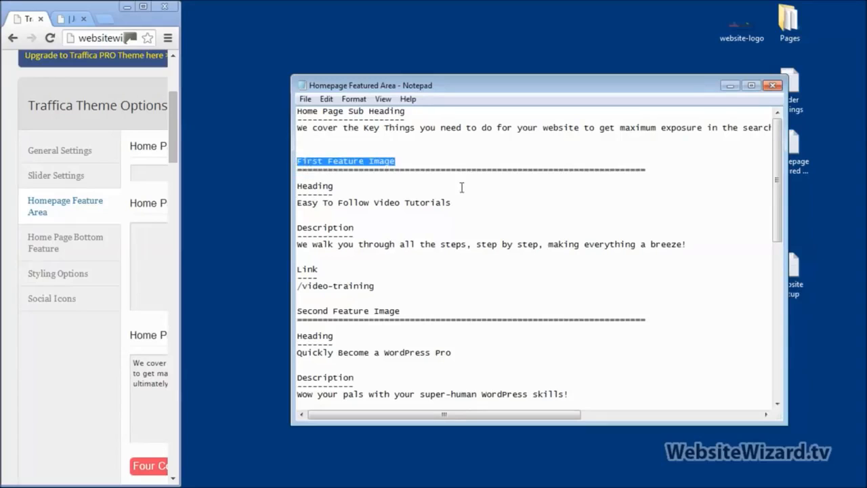
{"action": "left_click", "coordinate": [142, 8]}
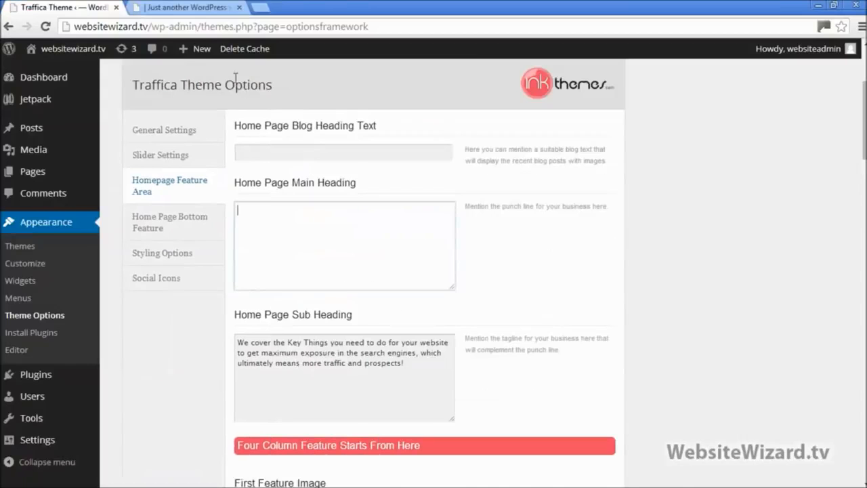
{"action": "left_click", "coordinate": [183, 8]}
{"action": "scroll", "coordinate": [622, 217], "scroll_direction": "down", "scroll_amount": 3}
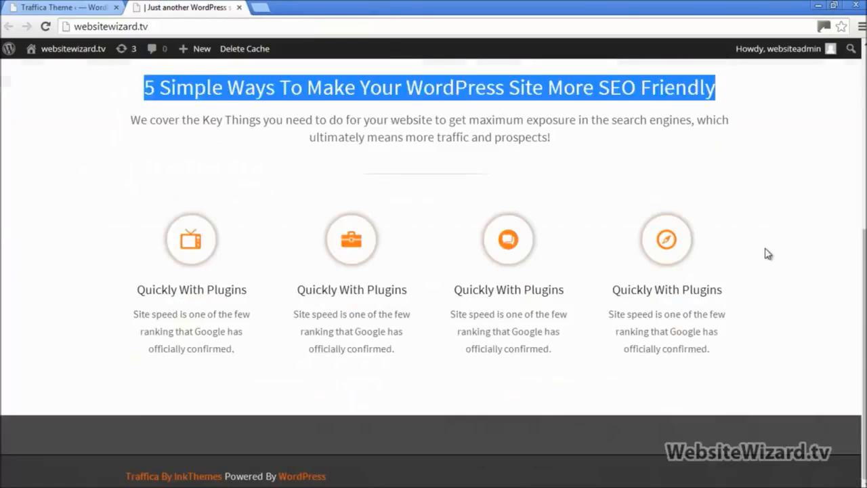
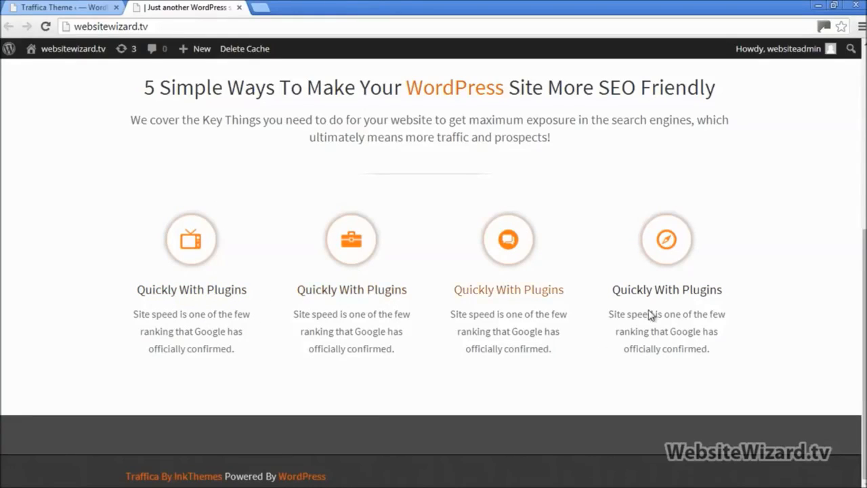
Return to Traffica Theme Options and scroll down to the Four Column Feature section
{"action": "left_click", "coordinate": [64, 6]}
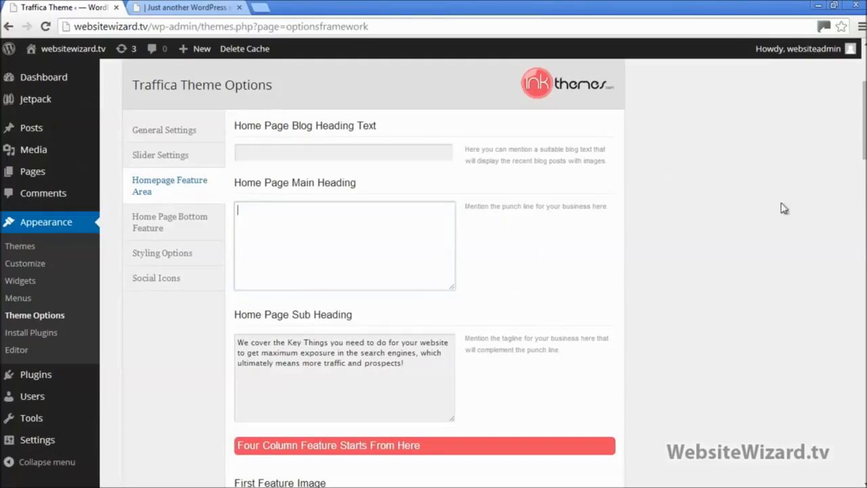
{"action": "left_click_drag", "start_coordinate": [865, 127], "coordinate": [864, 189]}
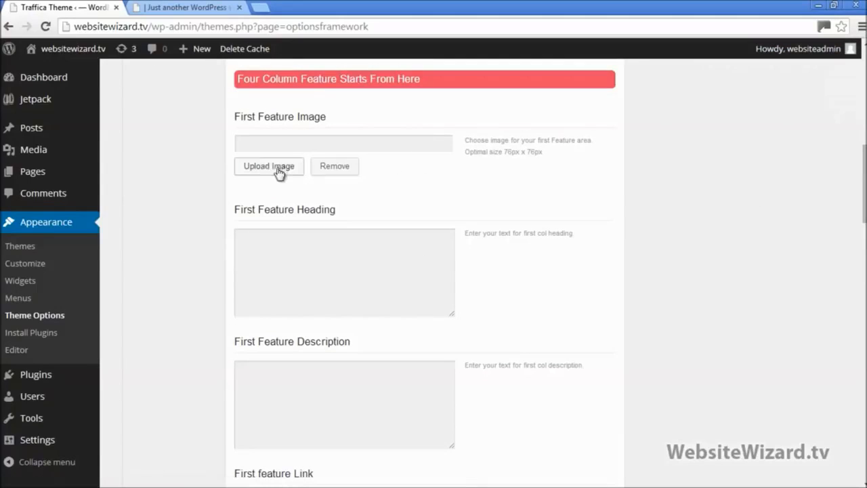
Glance at the live front page, then try and cancel the First Feature image upload in Theme Options
{"action": "left_click", "coordinate": [186, 5]}
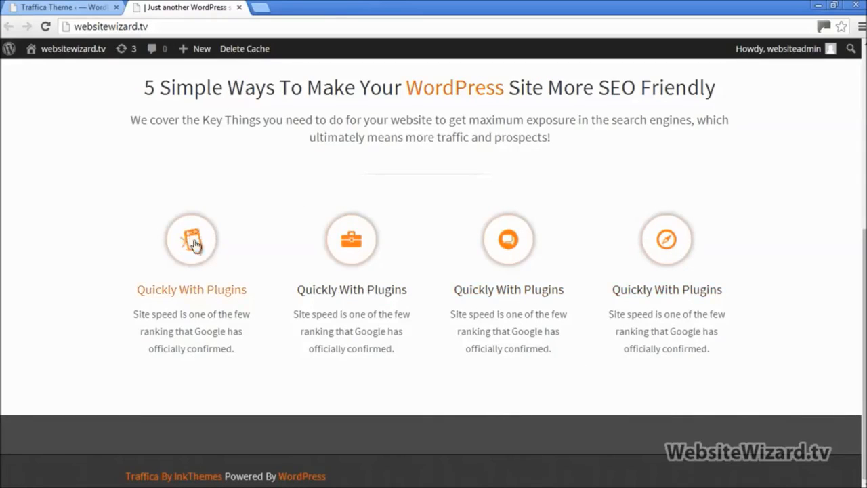
{"action": "left_click", "coordinate": [60, 7]}
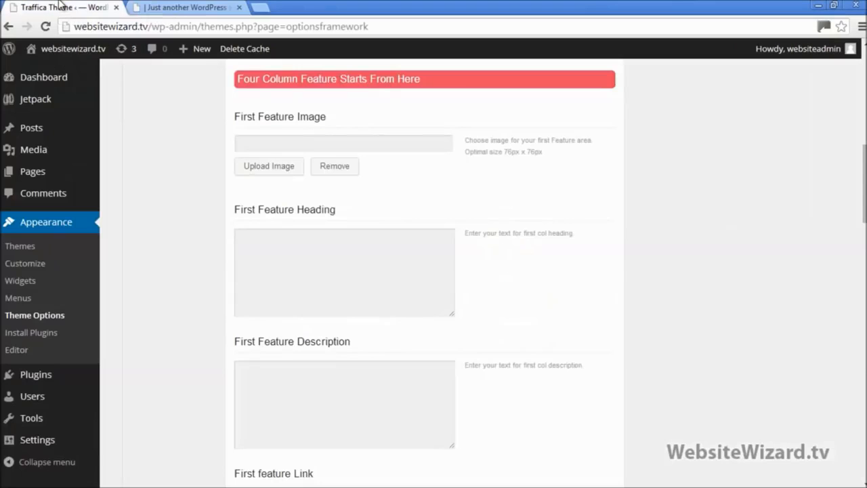
{"action": "left_click", "coordinate": [273, 169]}
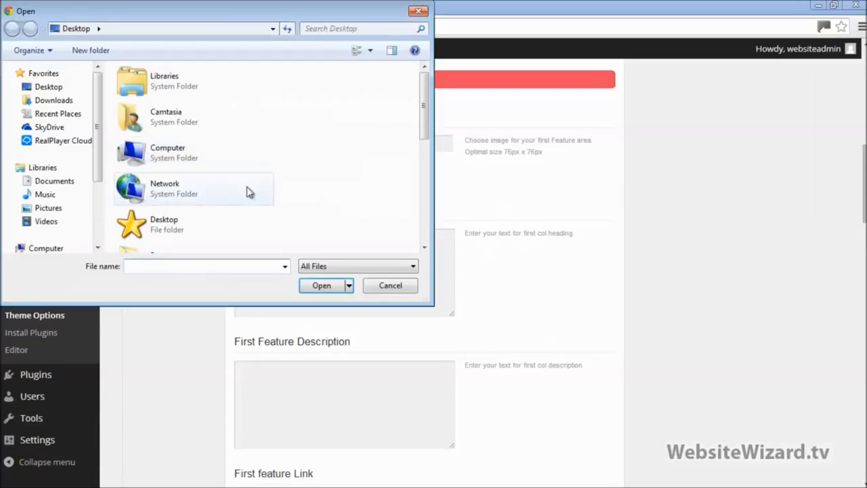
{"action": "left_click", "coordinate": [416, 12]}
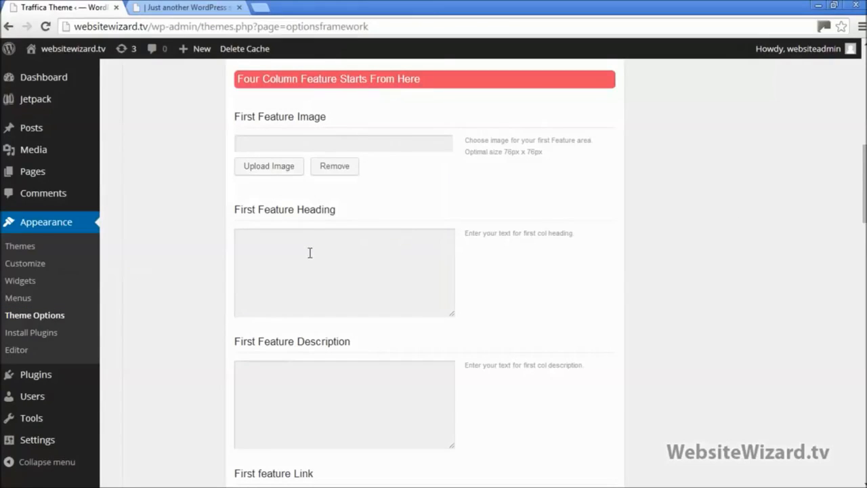
{"action": "left_click", "coordinate": [284, 257]}
{"action": "left_click", "coordinate": [296, 386]}
{"action": "left_click", "coordinate": [273, 236]}
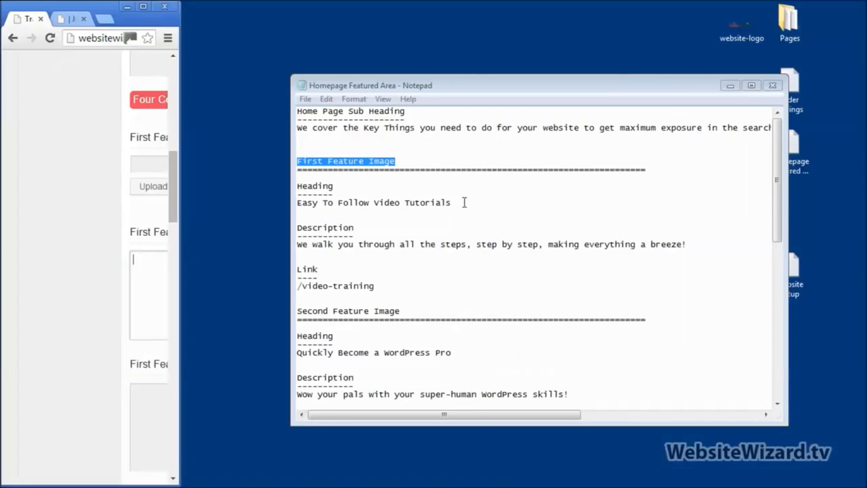
Paste 'Easy To Follow Video Tutorials' from the notes into First Feature Heading
{"action": "left_click", "coordinate": [384, 203]}
{"action": "left_click_drag", "start_coordinate": [306, 210], "coordinate": [297, 207]}
{"action": "key", "text": "ctrl+c"}
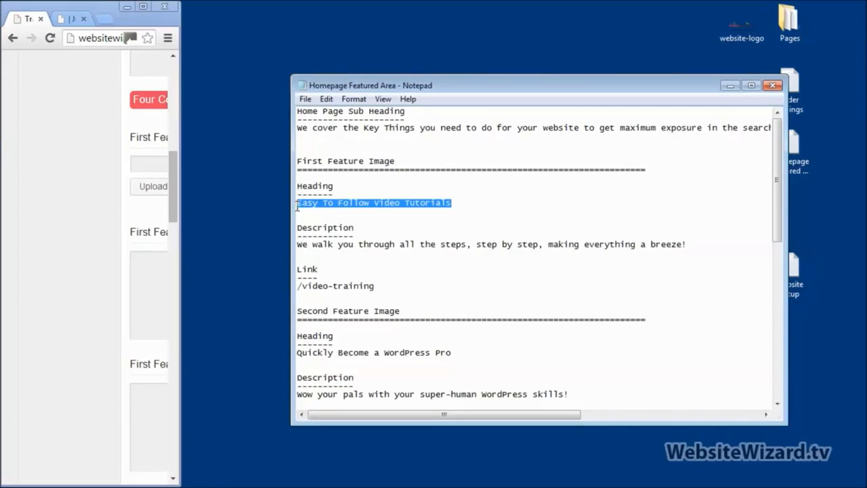
{"action": "left_click", "coordinate": [142, 8]}
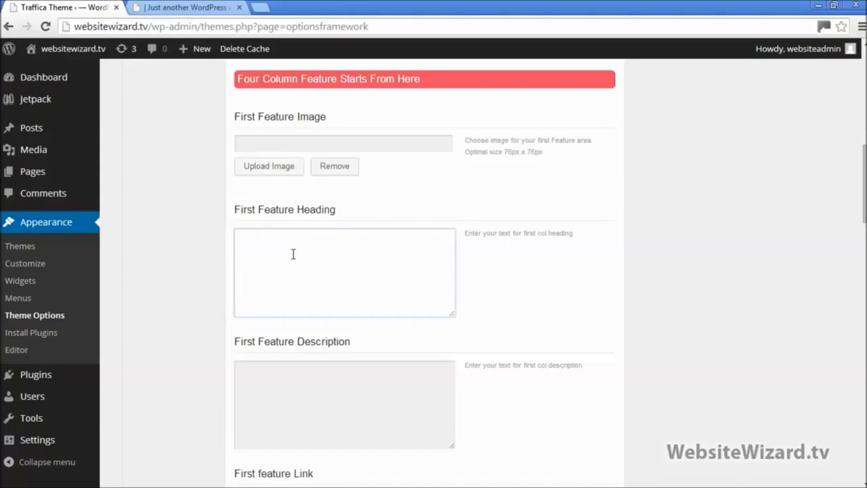
{"action": "left_click", "coordinate": [293, 254]}
{"action": "key", "text": "ctrl+v"}
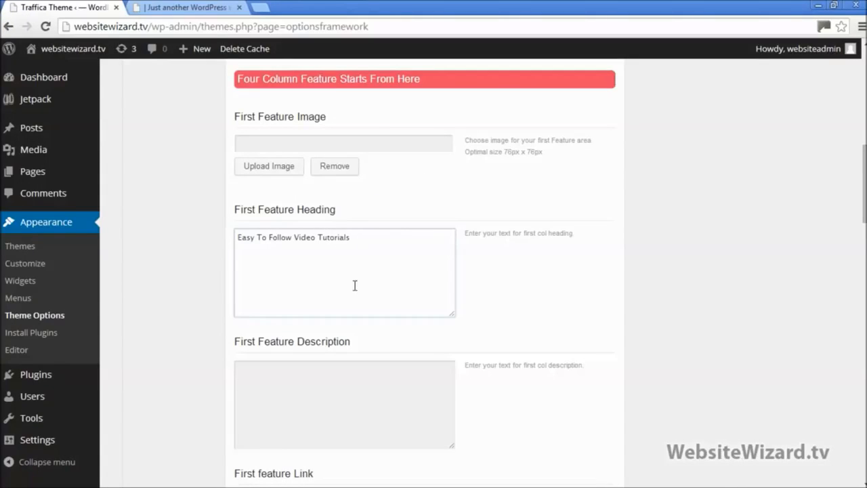
Paste the 'We walk you through all the steps' line into First Feature Description
{"action": "left_click", "coordinate": [834, 6]}
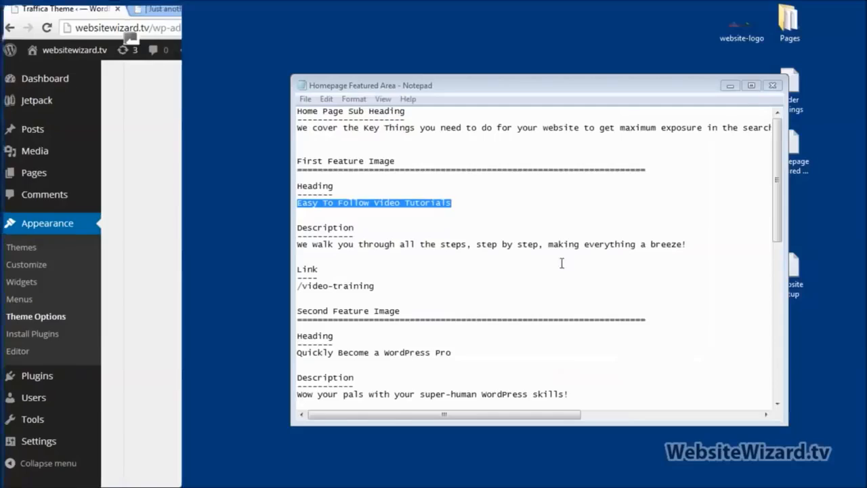
{"action": "left_click", "coordinate": [296, 246]}
{"action": "key", "text": "shift+End"}
{"action": "key", "text": "ctrl+c"}
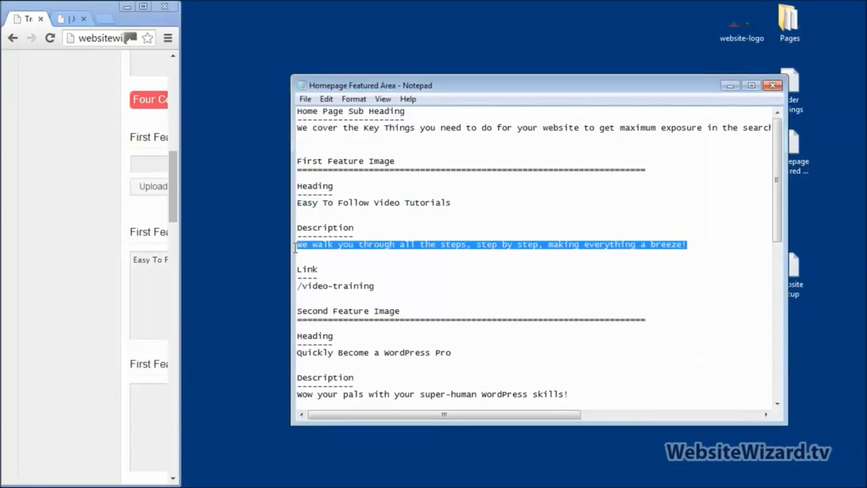
{"action": "left_click", "coordinate": [143, 7]}
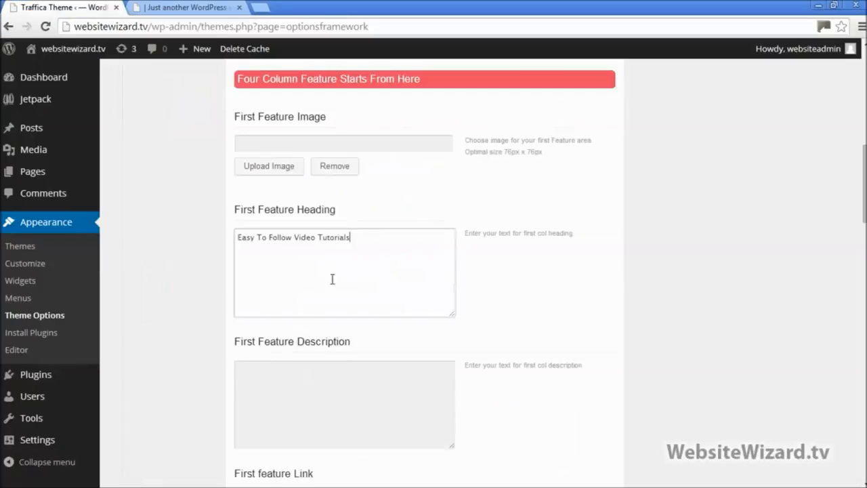
{"action": "left_click", "coordinate": [307, 391]}
{"action": "key", "text": "ctrl+v"}
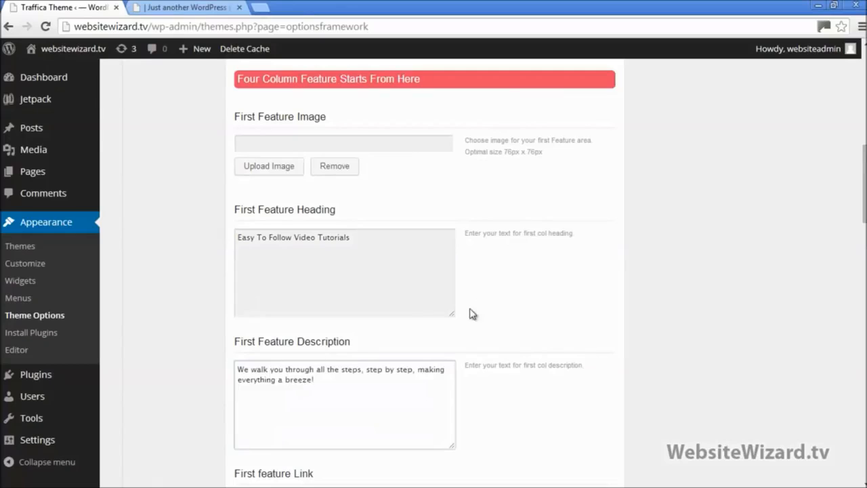
{"action": "scroll", "coordinate": [663, 235], "scroll_direction": "down", "scroll_amount": 3}
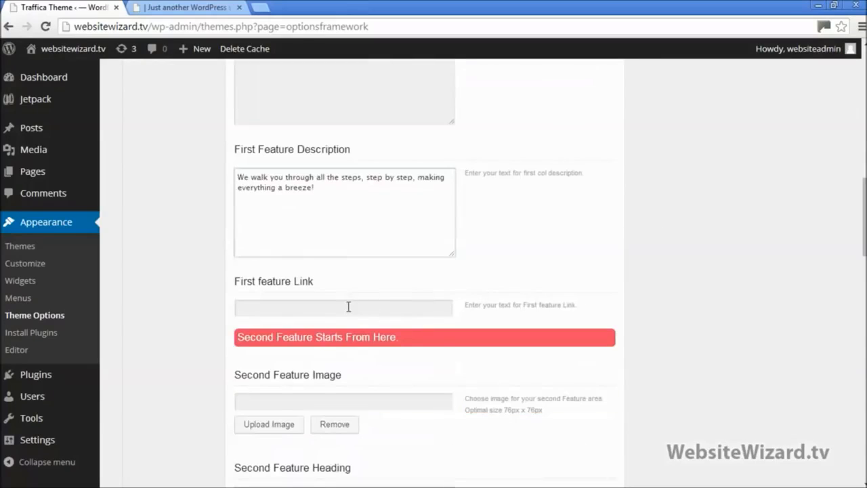
Leave the First feature Link empty and save all theme option changes
{"action": "left_click", "coordinate": [348, 307]}
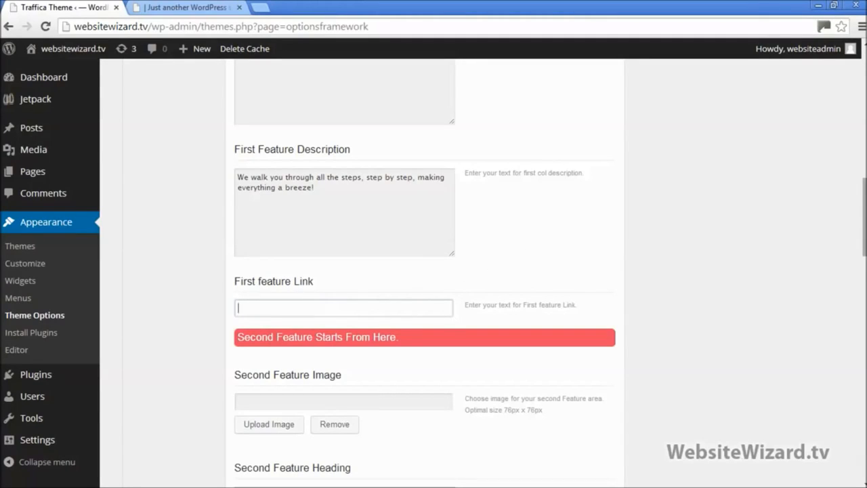
{"action": "scroll", "coordinate": [366, 298], "scroll_direction": "down", "scroll_amount": 3}
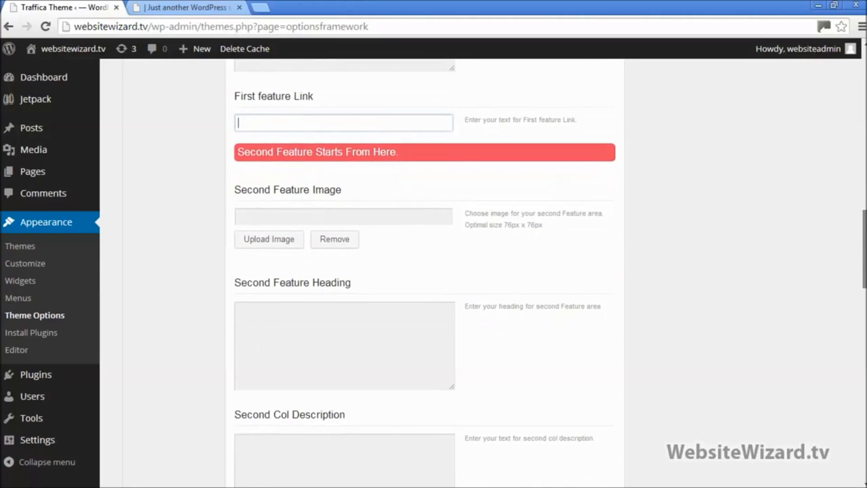
{"action": "scroll", "coordinate": [425, 271], "scroll_direction": "up", "scroll_amount": 3}
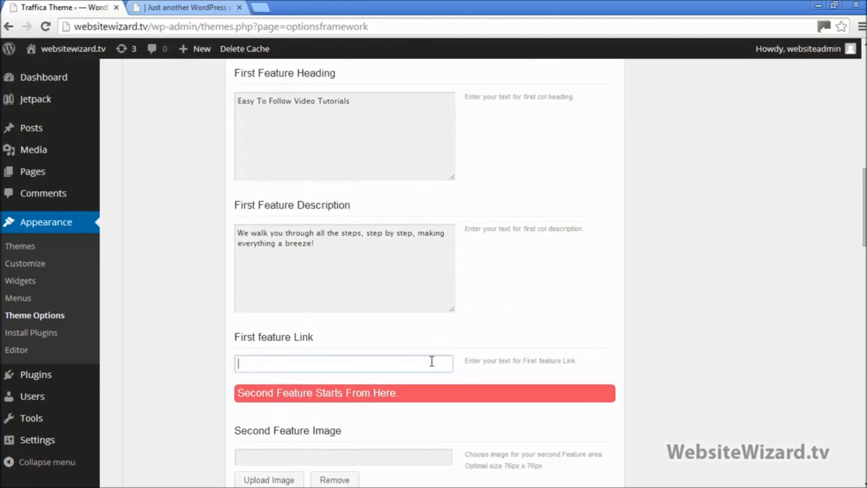
{"action": "scroll", "coordinate": [662, 421], "scroll_direction": "down", "scroll_amount": 20}
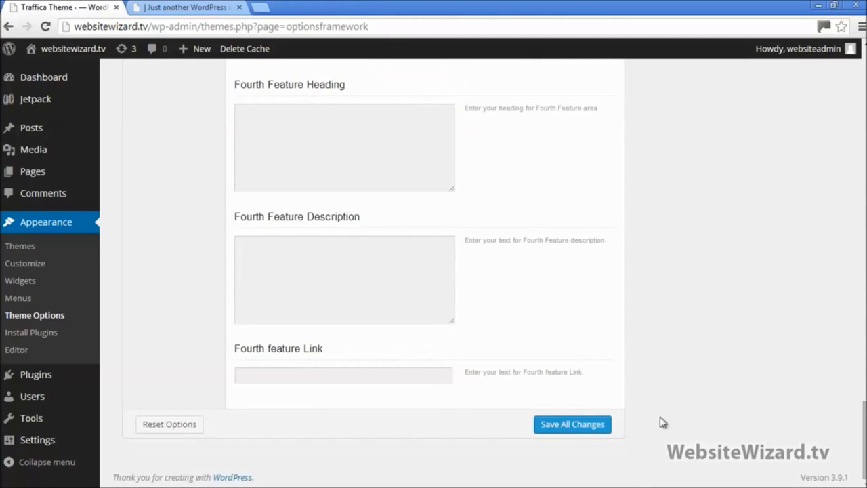
{"action": "left_click", "coordinate": [581, 426]}
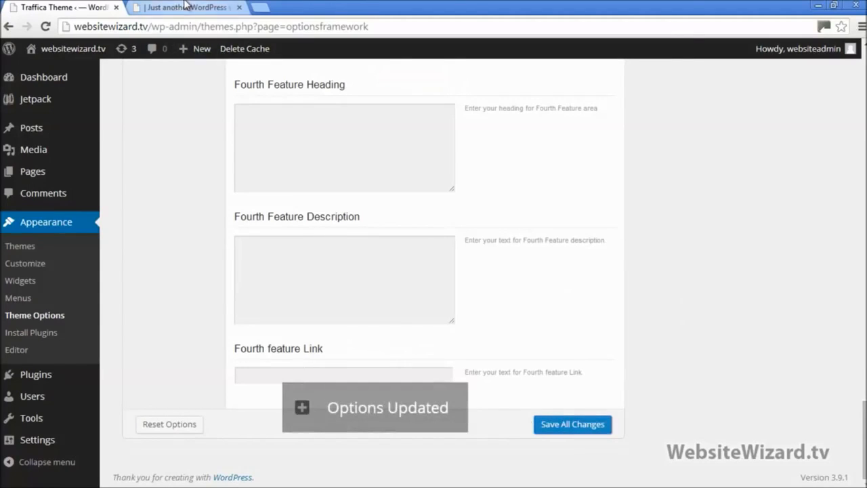
Scroll back up and highlight the saved First Feature Heading text
{"action": "scroll", "coordinate": [433, 271], "scroll_direction": "up", "scroll_amount": 5}
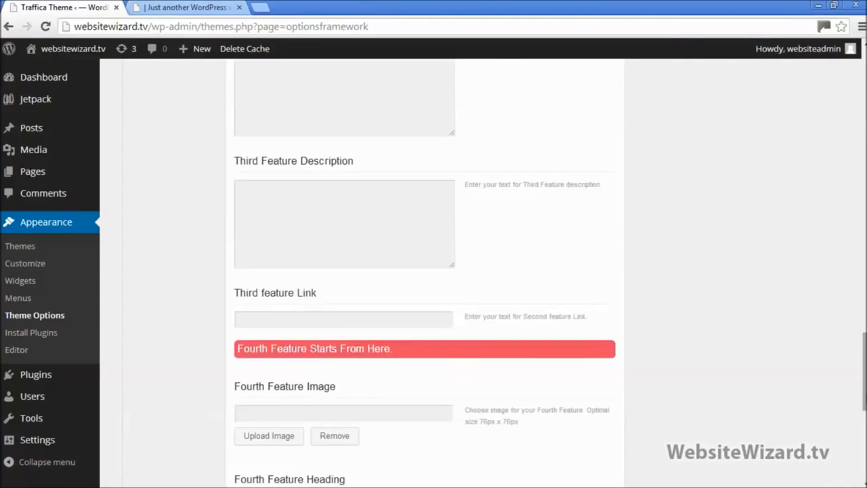
{"action": "scroll", "coordinate": [425, 271], "scroll_direction": "up", "scroll_amount": 15}
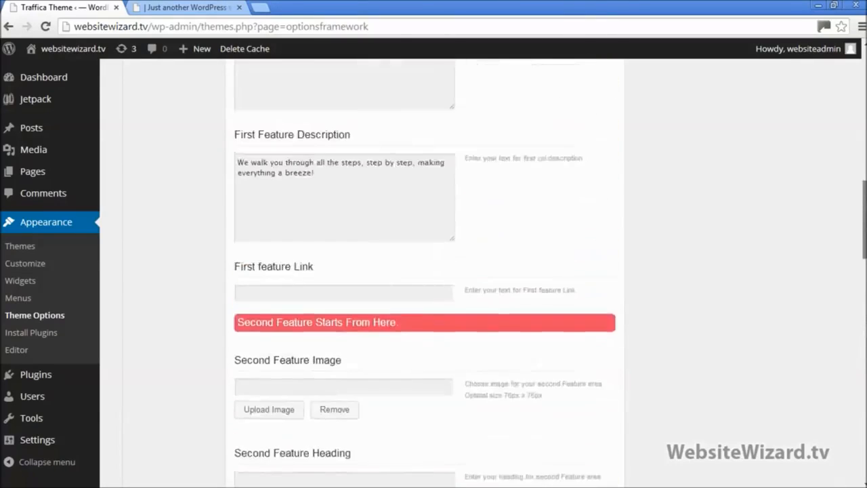
{"action": "scroll", "coordinate": [400, 273], "scroll_direction": "up", "scroll_amount": 3}
{"action": "left_click_drag", "start_coordinate": [382, 231], "coordinate": [199, 233]}
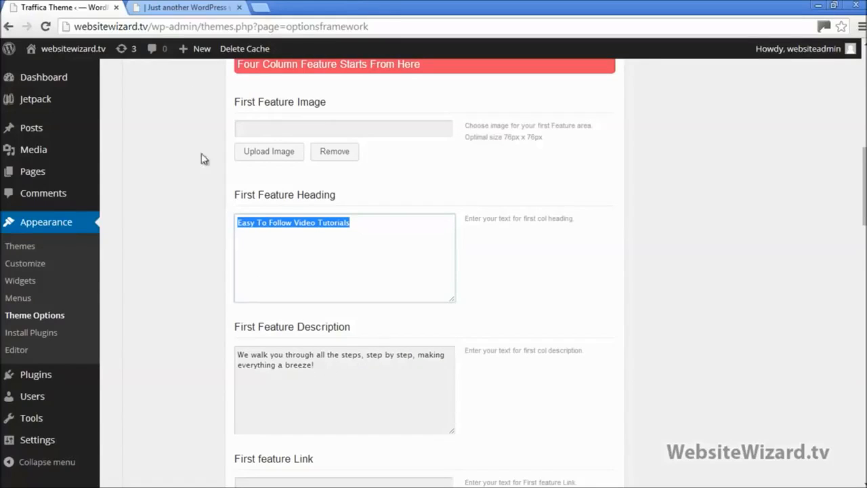
Reload the live homepage and check the new first-column heading and description
{"action": "left_click", "coordinate": [172, 7]}
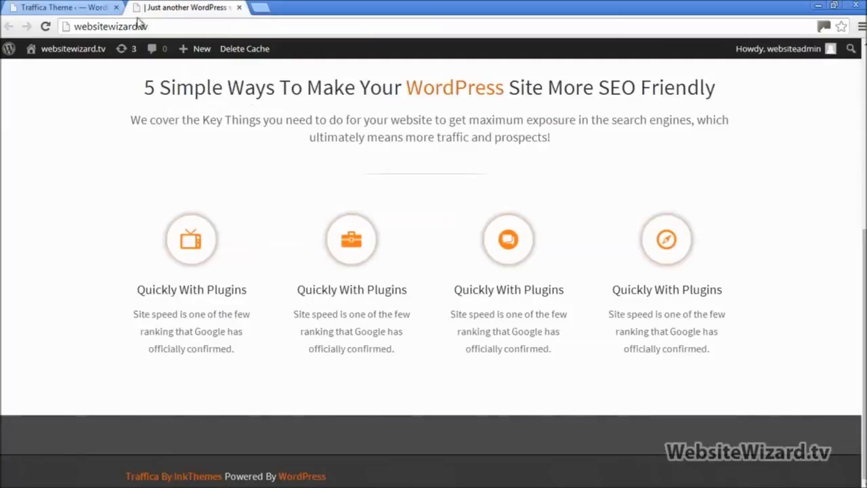
{"action": "left_click", "coordinate": [46, 26]}
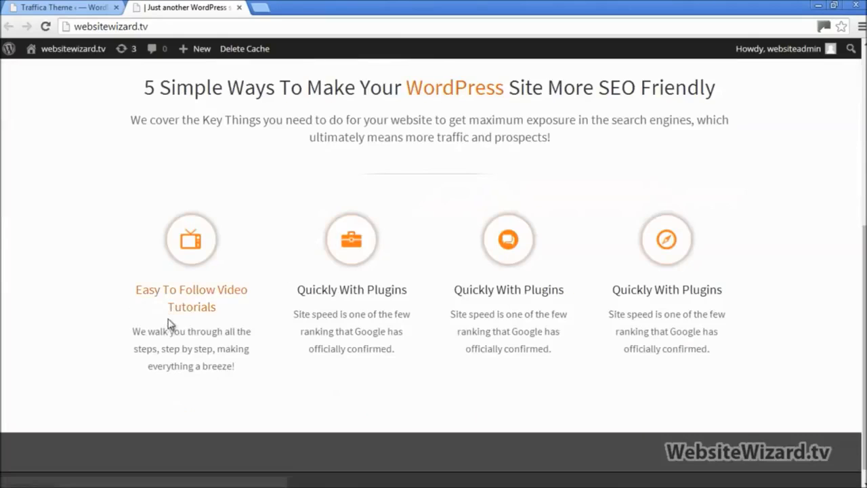
{"action": "left_click_drag", "start_coordinate": [244, 309], "coordinate": [137, 293]}
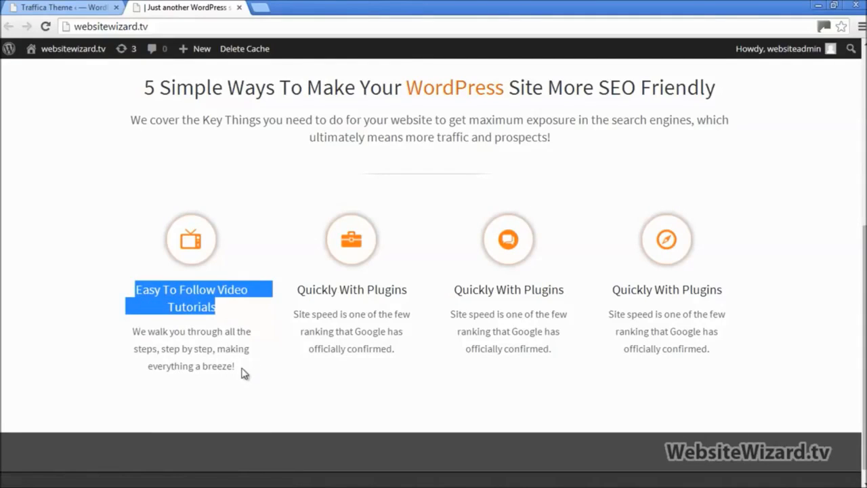
{"action": "left_click_drag", "start_coordinate": [242, 369], "coordinate": [131, 330]}
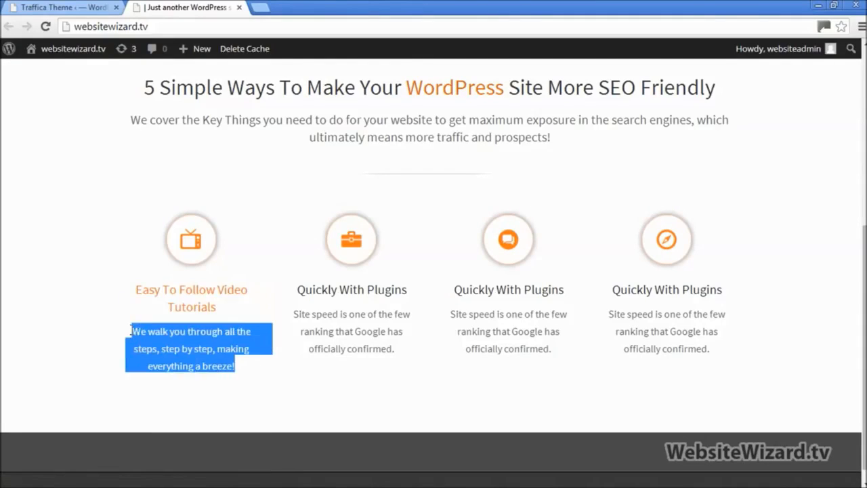
{"action": "left_click", "coordinate": [317, 407]}
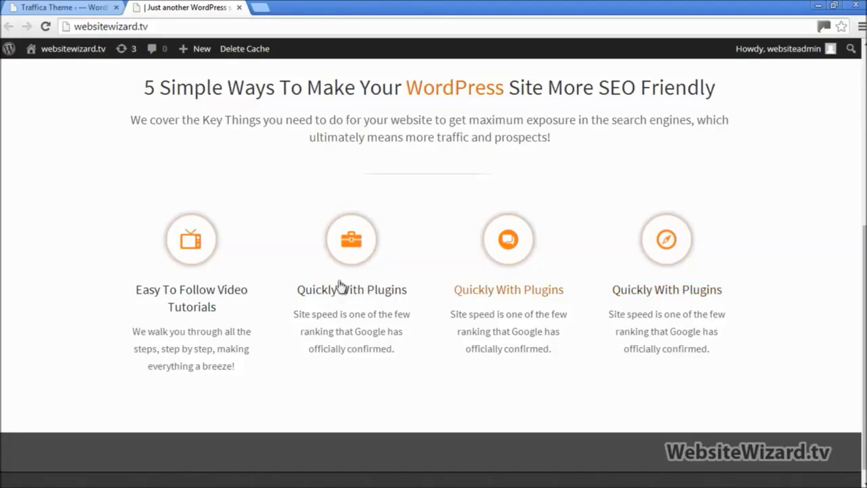
{"action": "left_click", "coordinate": [80, 6]}
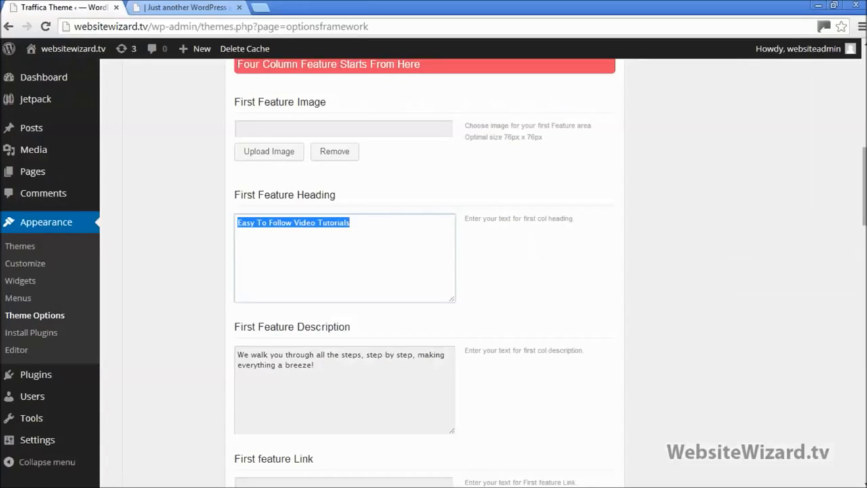
Paste 'Quickly Become a WordPress Pro' from the notes into Second Feature Heading
{"action": "scroll", "coordinate": [550, 271], "scroll_direction": "down", "scroll_amount": 5}
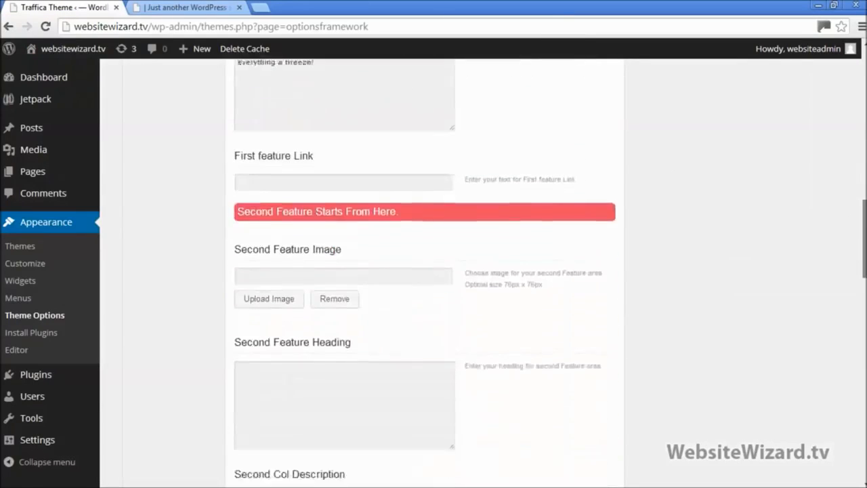
{"action": "scroll", "coordinate": [261, 117], "scroll_direction": "down", "scroll_amount": 2}
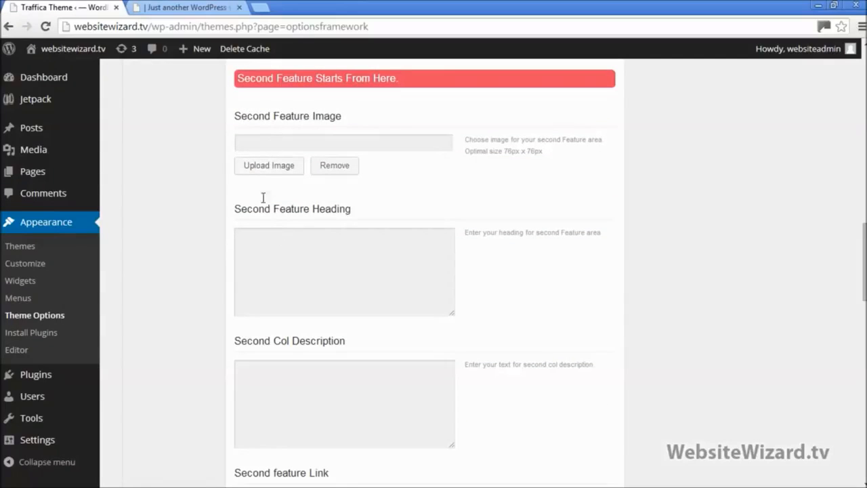
{"action": "left_click", "coordinate": [257, 140]}
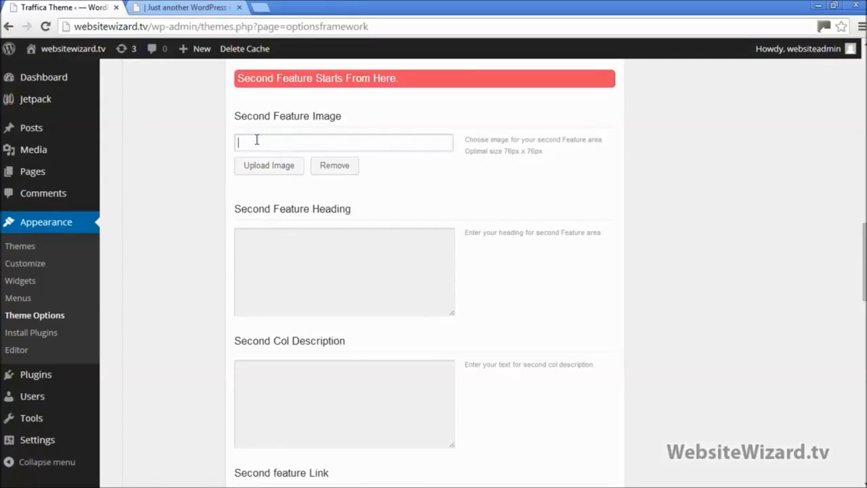
{"action": "left_click", "coordinate": [256, 249]}
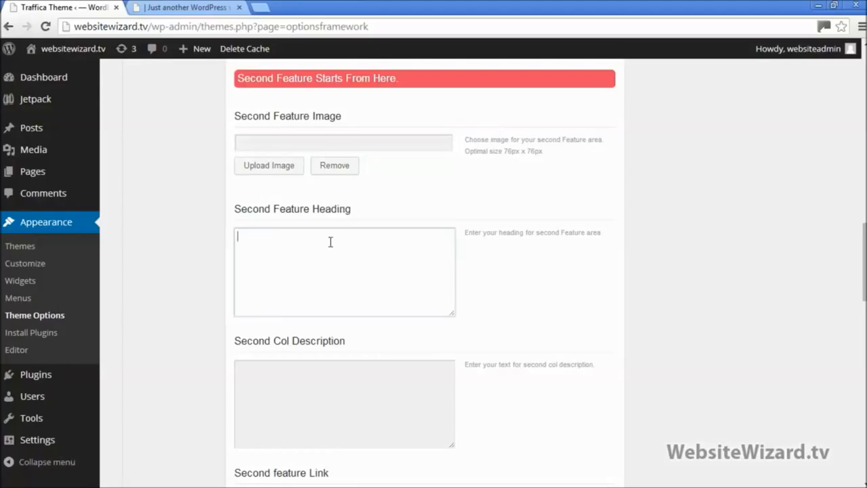
{"action": "left_click", "coordinate": [834, 5]}
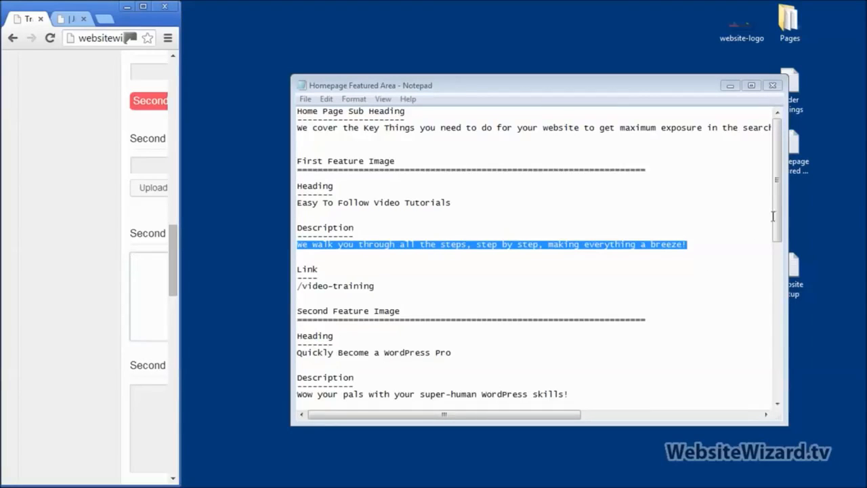
{"action": "left_click_drag", "start_coordinate": [777, 179], "coordinate": [794, 258]}
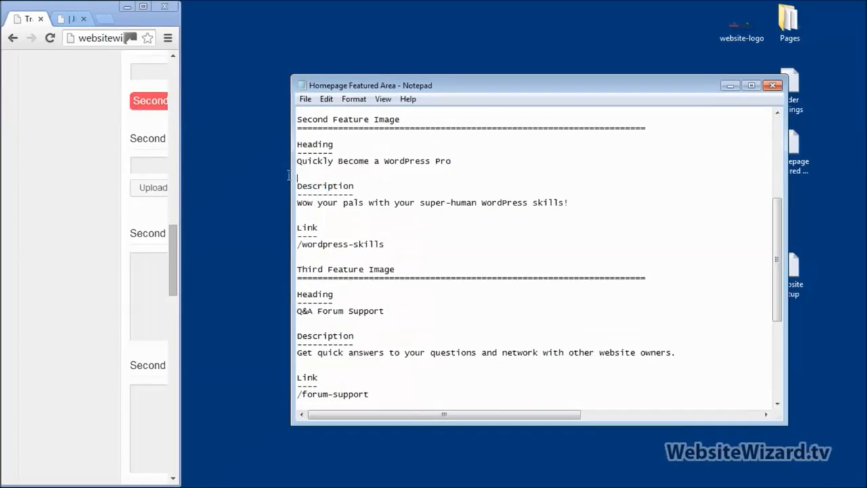
{"action": "key", "text": "shift+Up"}
{"action": "key", "text": "ctrl+c"}
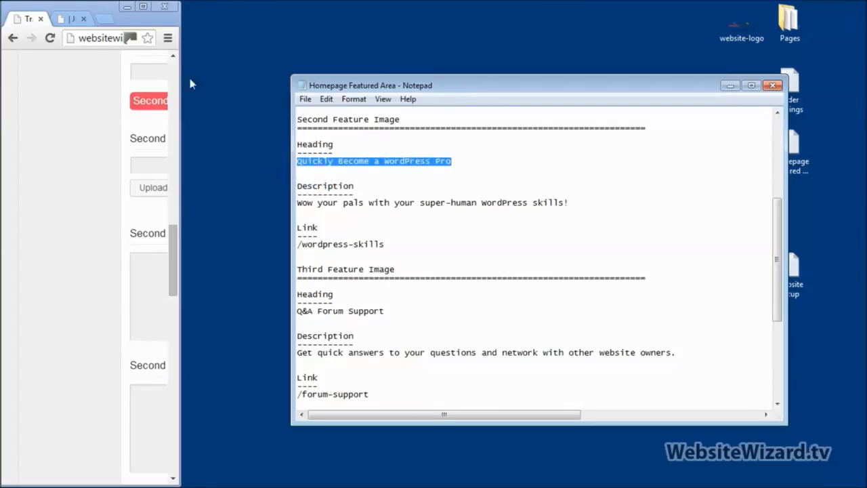
{"action": "left_click", "coordinate": [144, 7]}
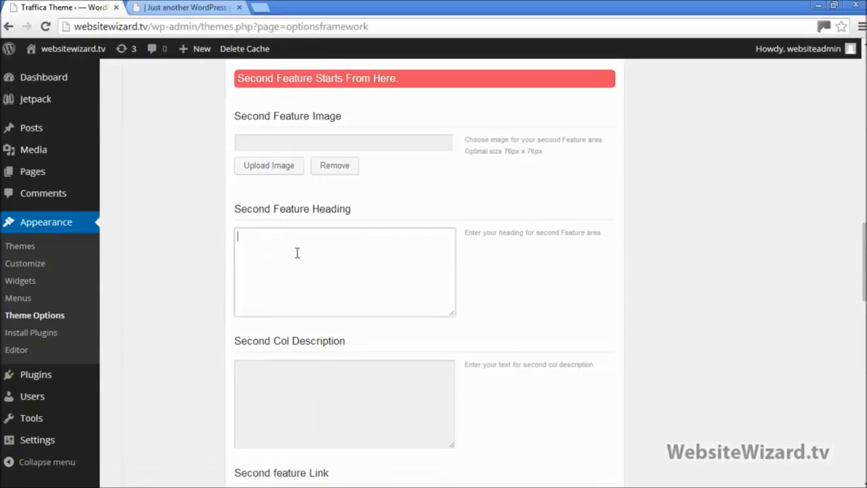
{"action": "key", "text": "ctrl+v"}
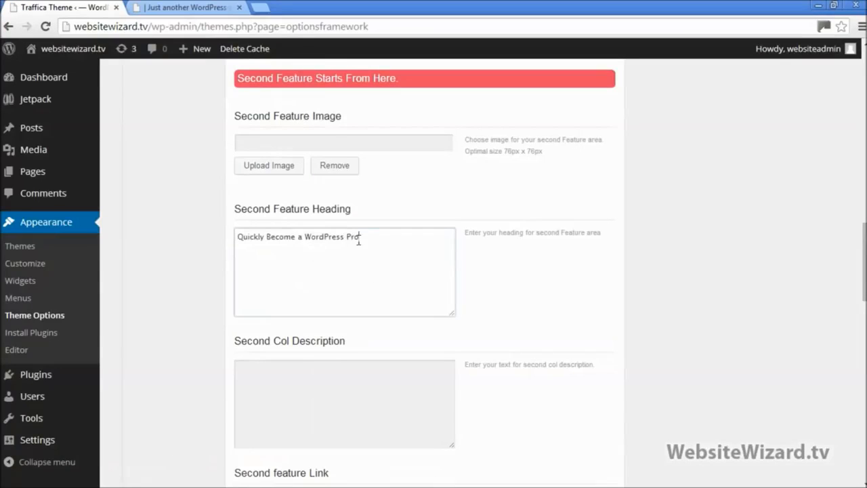
Paste 'Wow your pals with your super-human WordPress skills!' into Second Col Description
{"action": "left_click", "coordinate": [834, 5]}
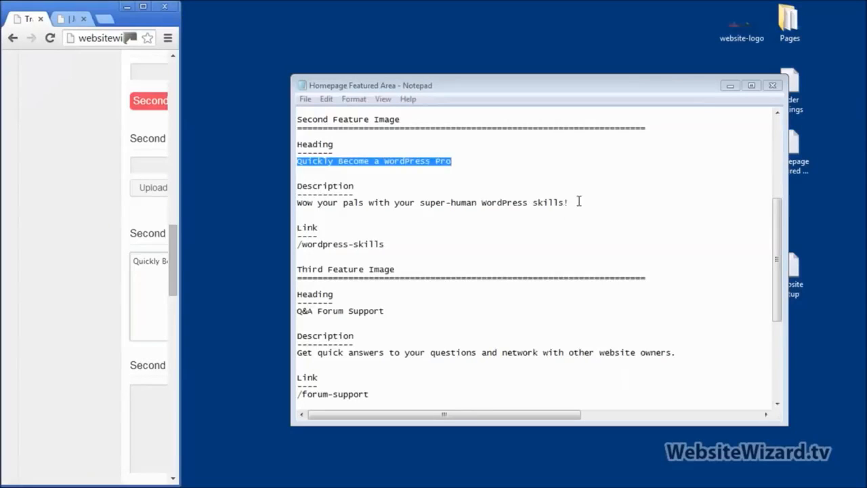
{"action": "left_click_drag", "start_coordinate": [579, 201], "coordinate": [308, 206]}
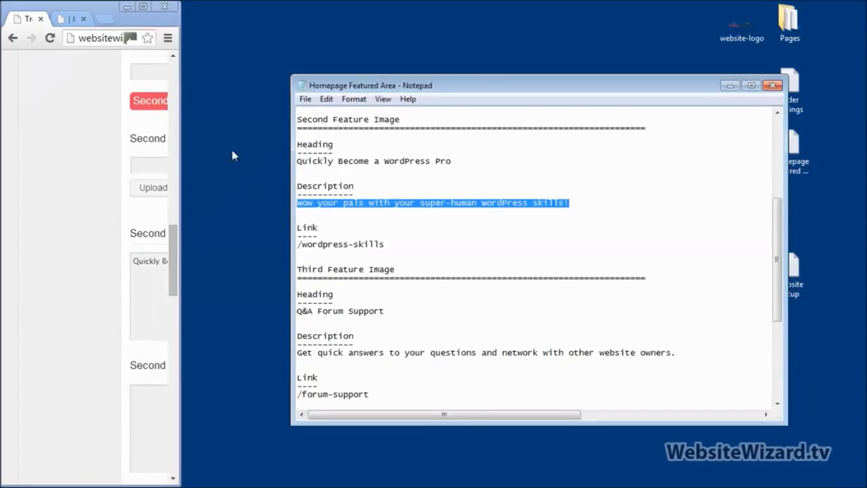
{"action": "left_click", "coordinate": [147, 9]}
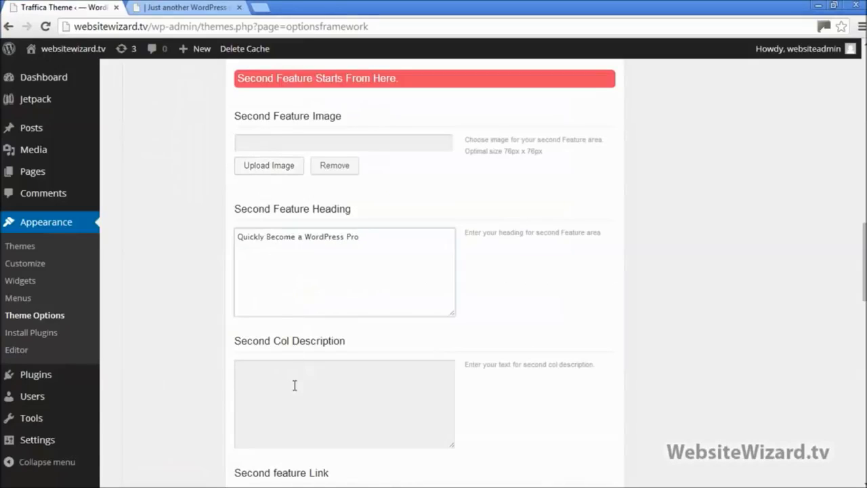
{"action": "left_click", "coordinate": [294, 385]}
{"action": "type", "text": "Wow your pals with your super-human WordPress skills!"}
{"action": "scroll", "coordinate": [388, 308], "scroll_direction": "down", "scroll_amount": 3}
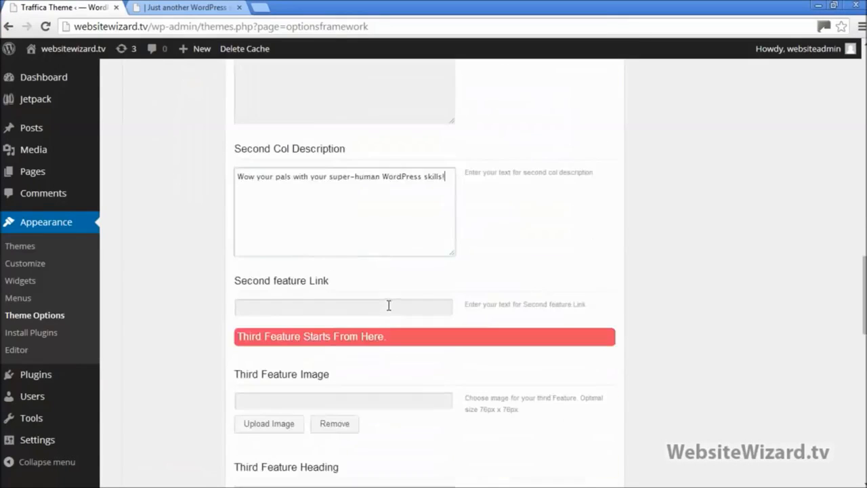
{"action": "scroll", "coordinate": [389, 305], "scroll_direction": "down", "scroll_amount": 5}
Fill the third feature with heading 'Q&A Forum Support' and its description from the notes
{"action": "scroll", "coordinate": [379, 261], "scroll_direction": "up", "scroll_amount": 1}
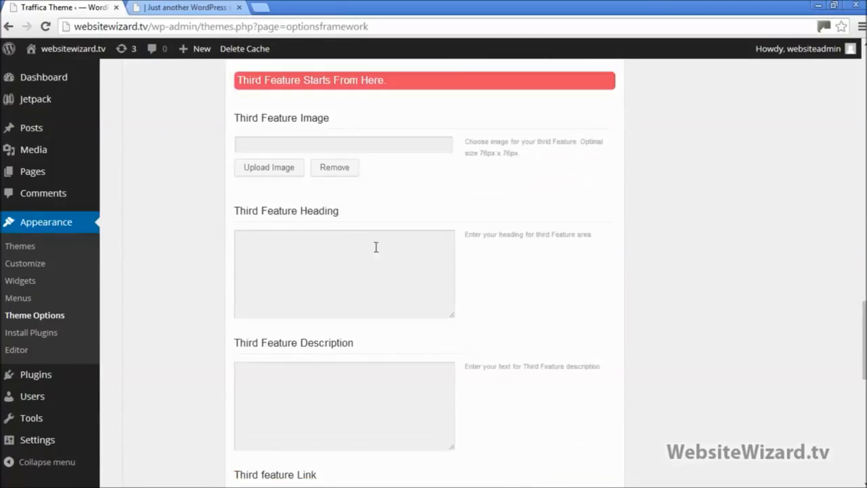
{"action": "left_click", "coordinate": [269, 268]}
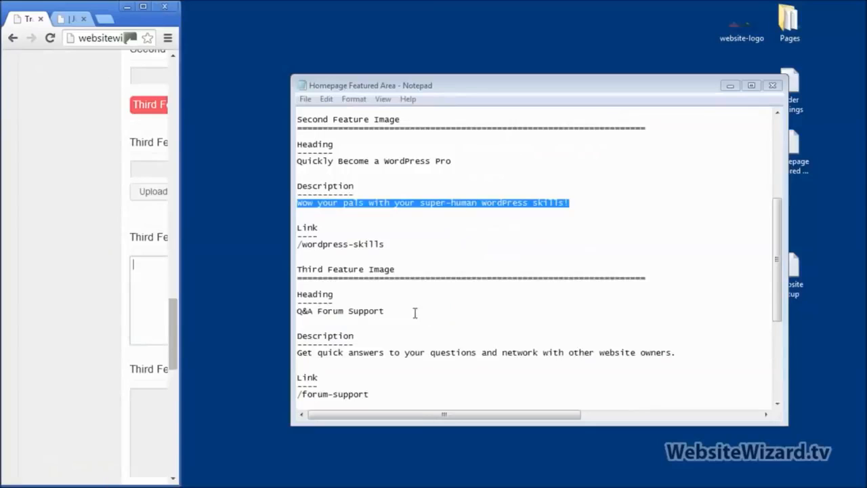
{"action": "left_click_drag", "start_coordinate": [386, 311], "coordinate": [270, 322]}
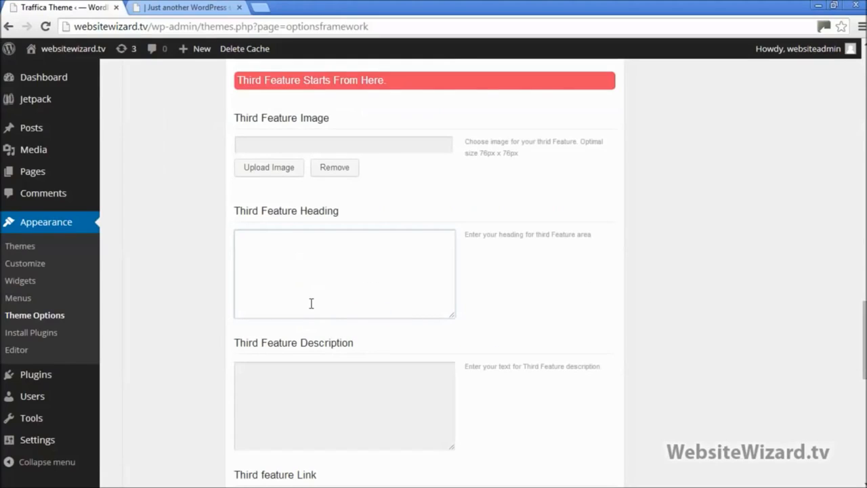
{"action": "type", "text": "Q&A Forum Support"}
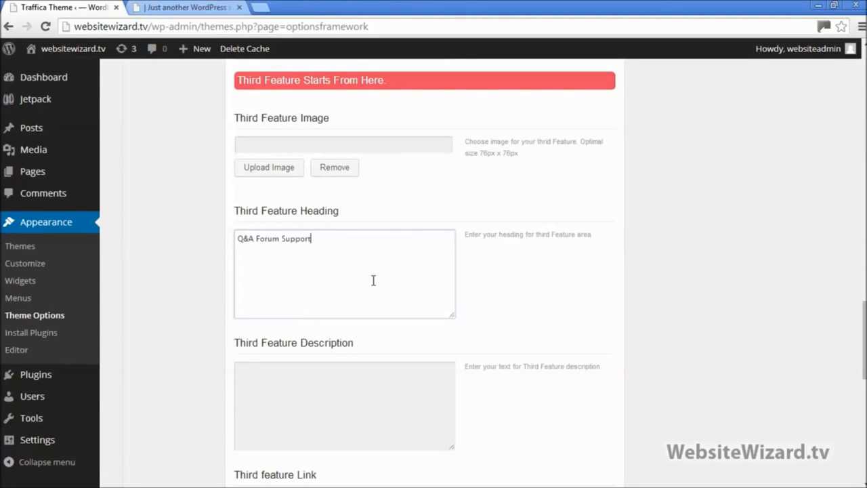
{"action": "left_click", "coordinate": [834, 4]}
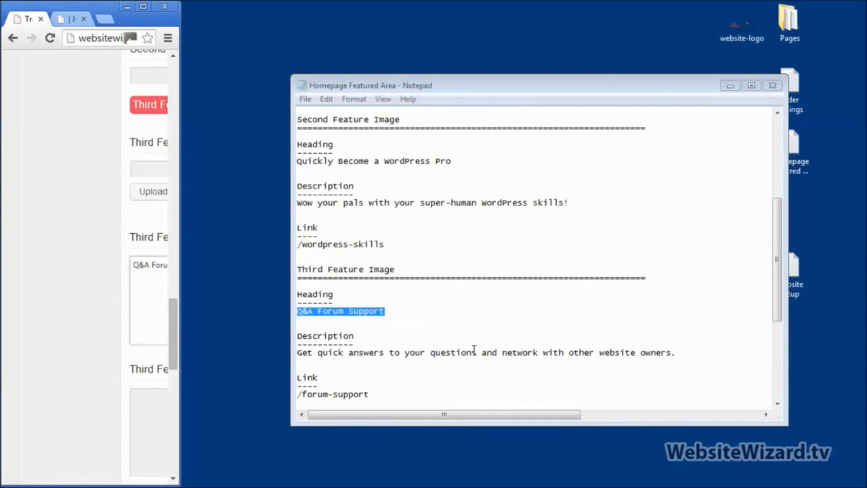
{"action": "left_click_drag", "start_coordinate": [776, 271], "coordinate": [791, 352]}
{"action": "left_click", "coordinate": [297, 170]}
{"action": "key", "text": "shift+End"}
{"action": "key", "text": "ctrl+c"}
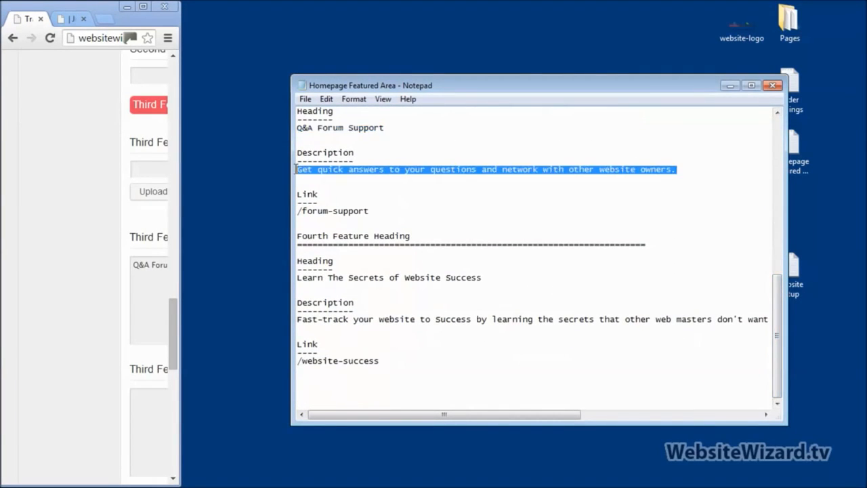
{"action": "left_click", "coordinate": [141, 7]}
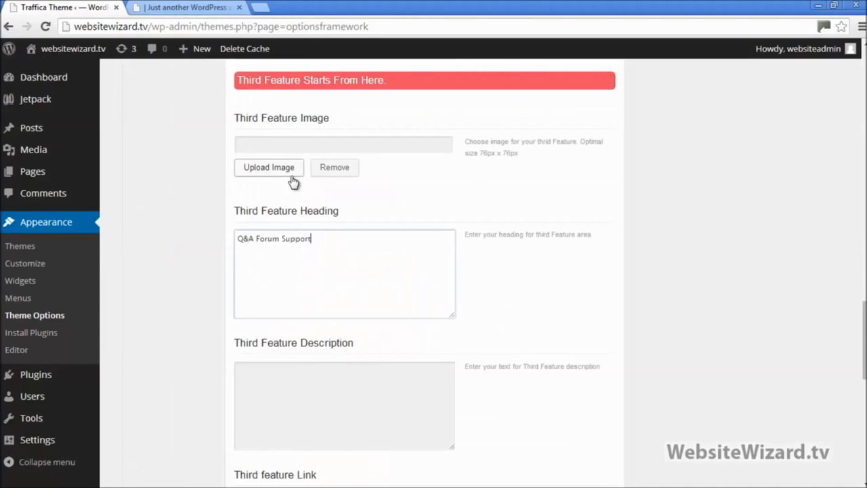
{"action": "left_click", "coordinate": [307, 389]}
{"action": "key", "text": "ctrl+v"}
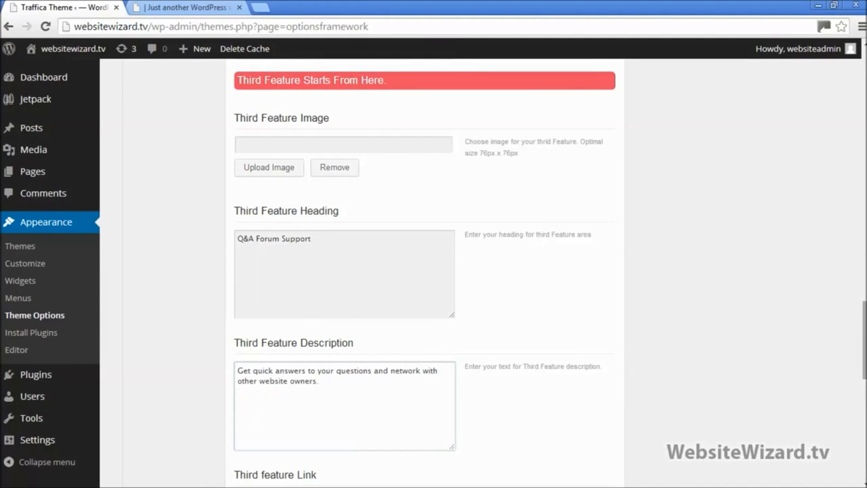
{"action": "scroll", "coordinate": [434, 271], "scroll_direction": "down", "scroll_amount": 8}
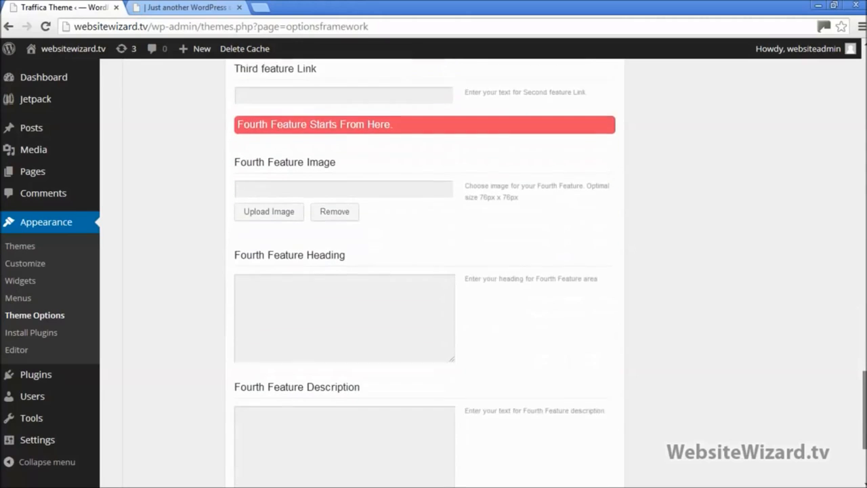
{"action": "scroll", "coordinate": [570, 230], "scroll_direction": "down", "scroll_amount": 1}
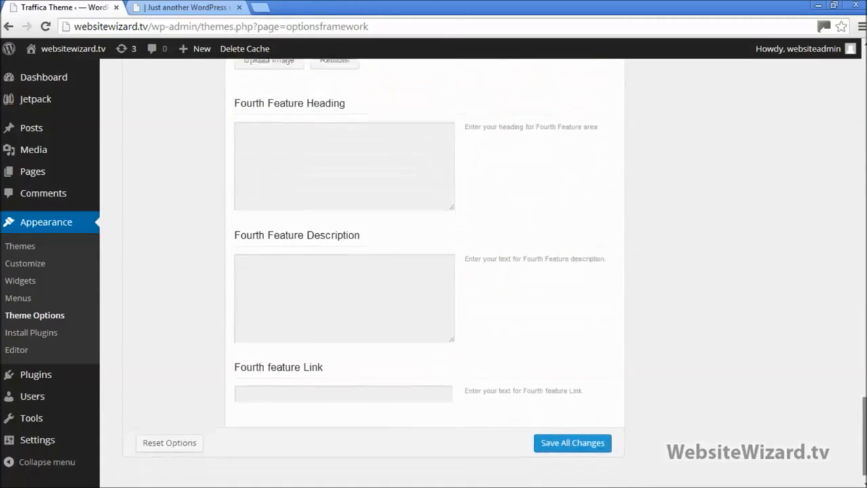
Give the fourth feature 'Learn The Secrets of Website Success' and its fast-track description, then save
{"action": "left_click", "coordinate": [834, 6]}
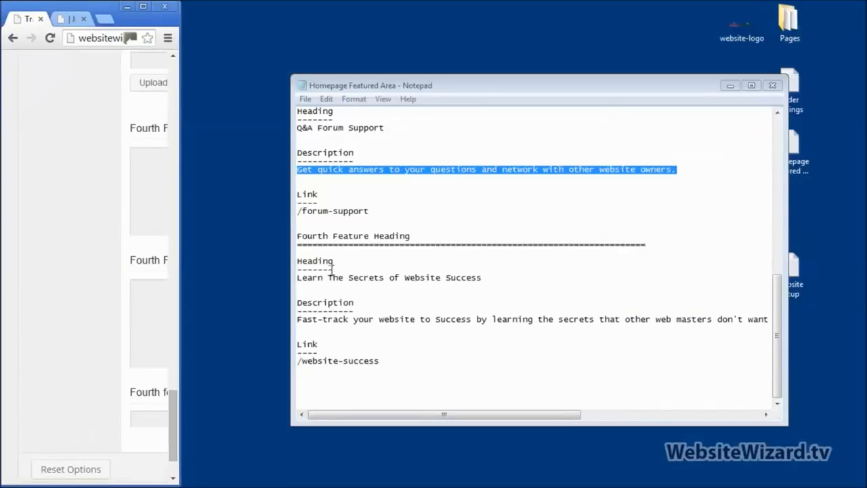
{"action": "left_click_drag", "start_coordinate": [483, 277], "coordinate": [290, 278]}
{"action": "key", "text": "ctrl+c"}
{"action": "left_click", "coordinate": [150, 8]}
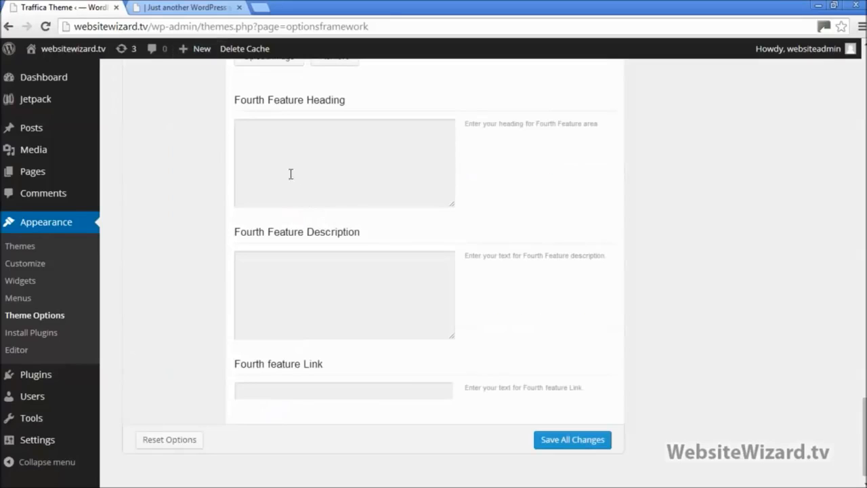
{"action": "left_click", "coordinate": [291, 174]}
{"action": "key", "text": "ctrl+v"}
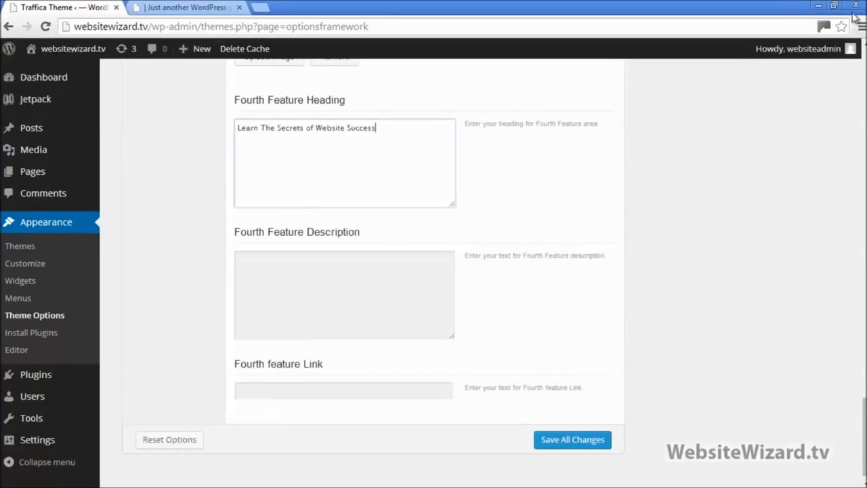
{"action": "left_click", "coordinate": [835, 5]}
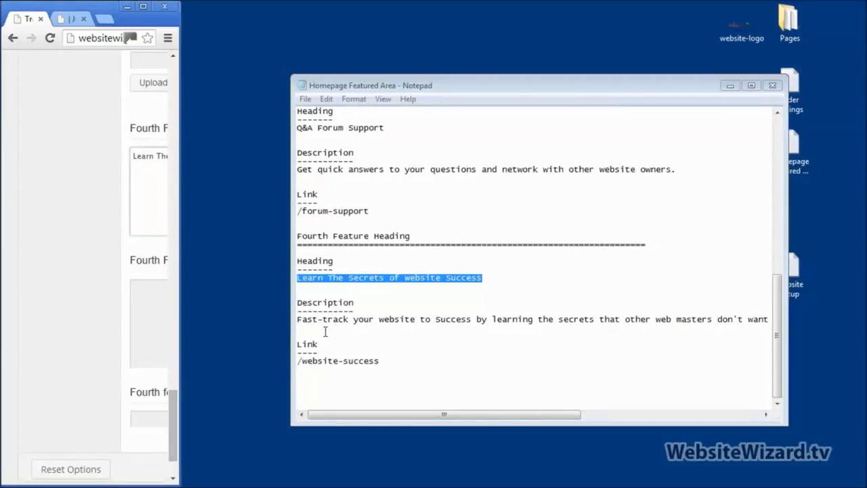
{"action": "left_click_drag", "start_coordinate": [325, 332], "coordinate": [284, 321]}
{"action": "left_click", "coordinate": [149, 8]}
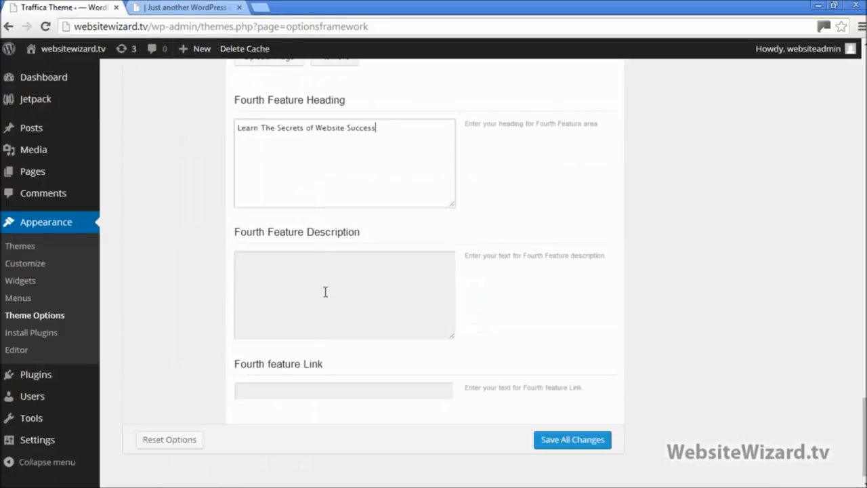
{"action": "left_click", "coordinate": [325, 291]}
{"action": "type", "text": "Fast-track your website to Success by learning the secrets that other web masters don't want you to know!"}
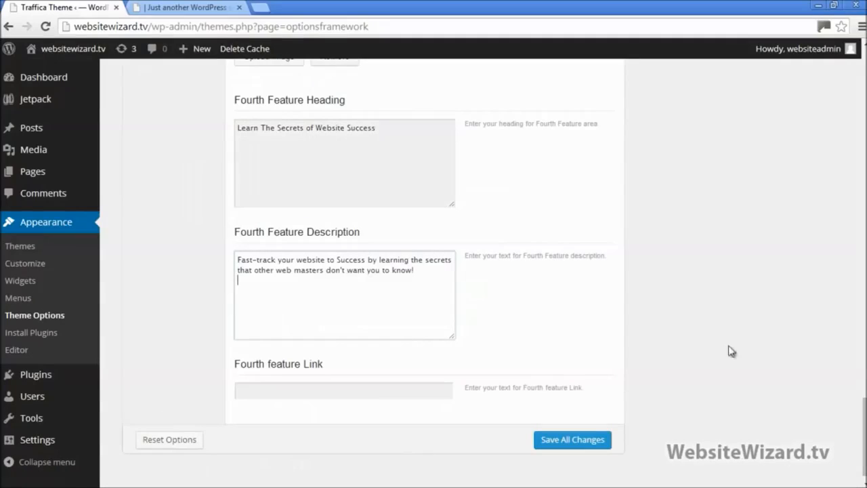
{"action": "left_click", "coordinate": [575, 441]}
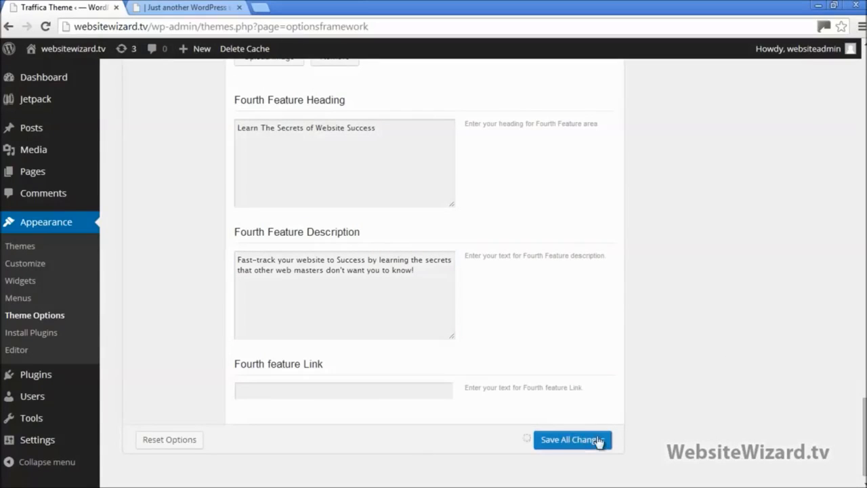
{"action": "left_click", "coordinate": [198, 8]}
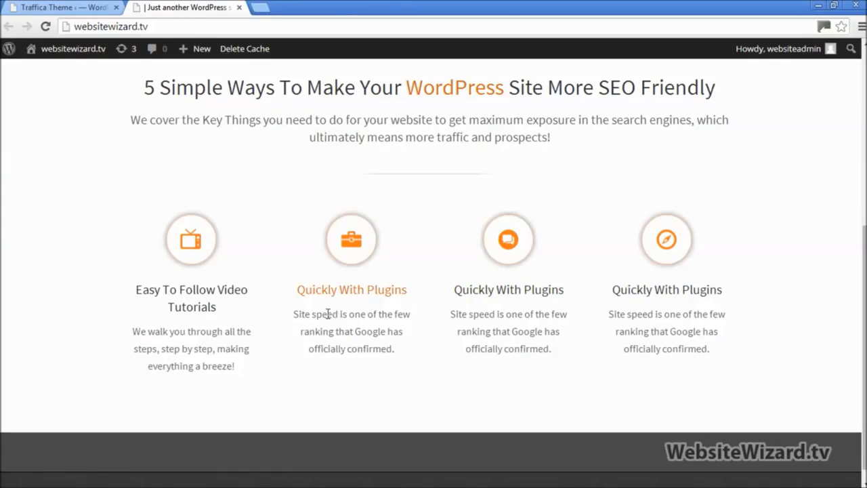
Reload the live homepage, review all four feature columns, and scroll back to the top
{"action": "left_click", "coordinate": [47, 26]}
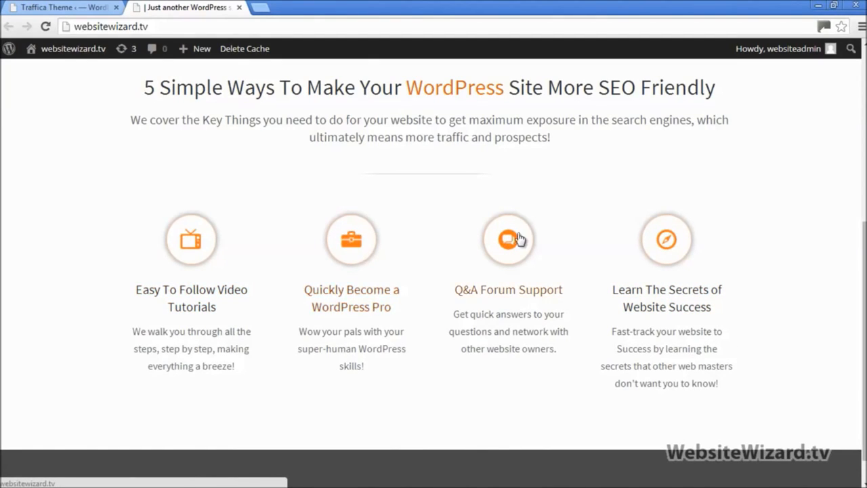
{"action": "scroll", "coordinate": [847, 264], "scroll_direction": "up", "scroll_amount": 3}
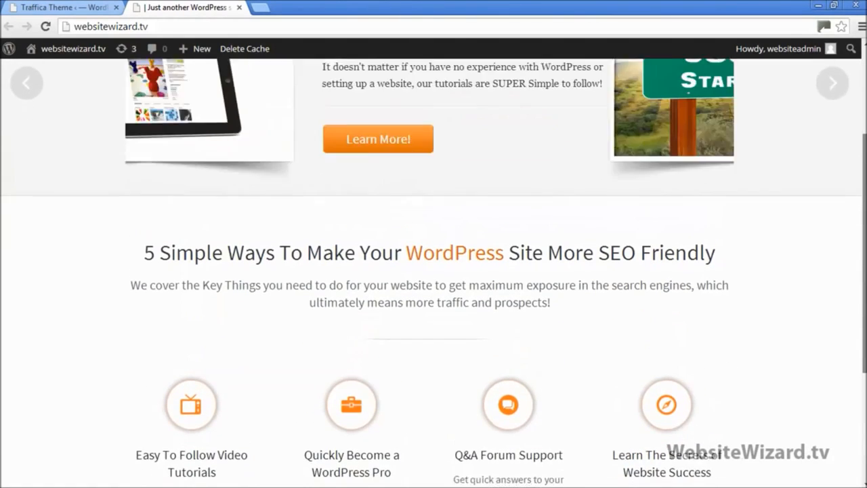
{"action": "scroll", "coordinate": [434, 271], "scroll_direction": "down", "scroll_amount": 1}
{"action": "scroll", "coordinate": [434, 271], "scroll_direction": "up", "scroll_amount": 4}
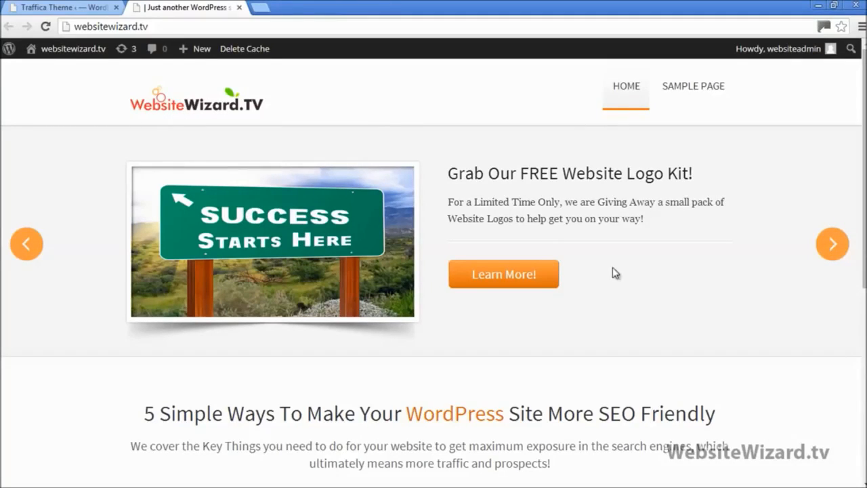
{"action": "scroll", "coordinate": [409, 209], "scroll_direction": "down", "scroll_amount": 3}
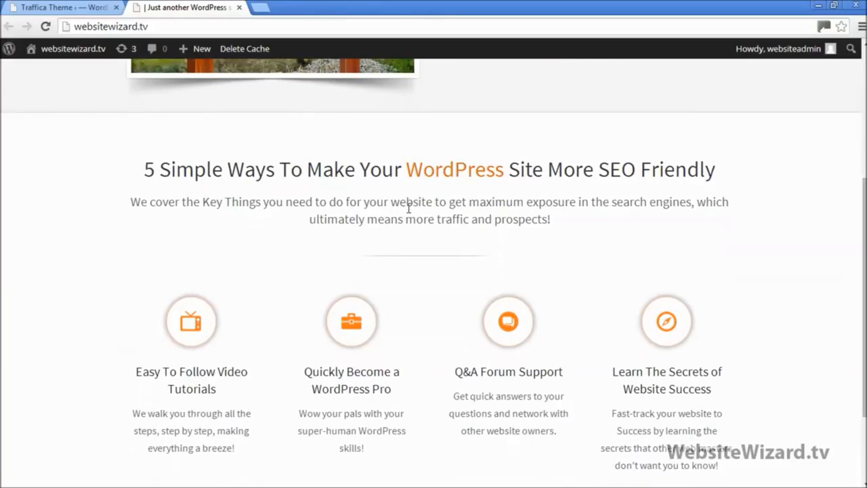
{"action": "scroll", "coordinate": [522, 245], "scroll_direction": "down", "scroll_amount": 1}
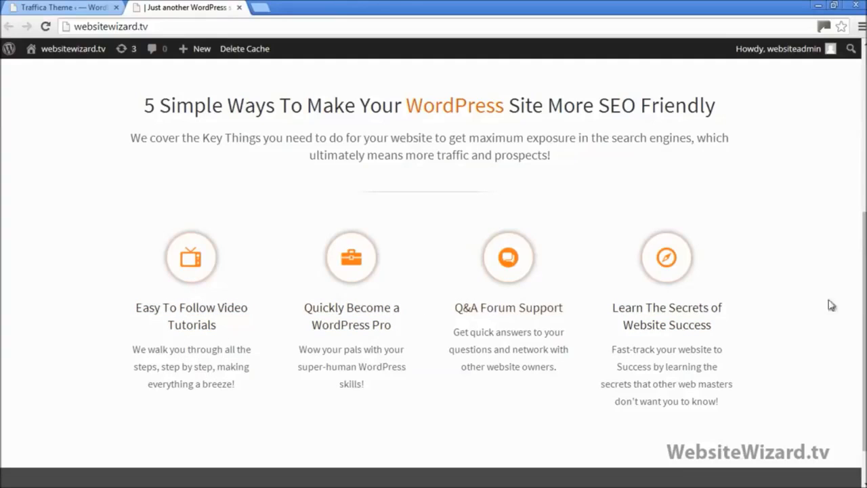
{"action": "left_click_drag", "start_coordinate": [864, 302], "coordinate": [827, 110]}
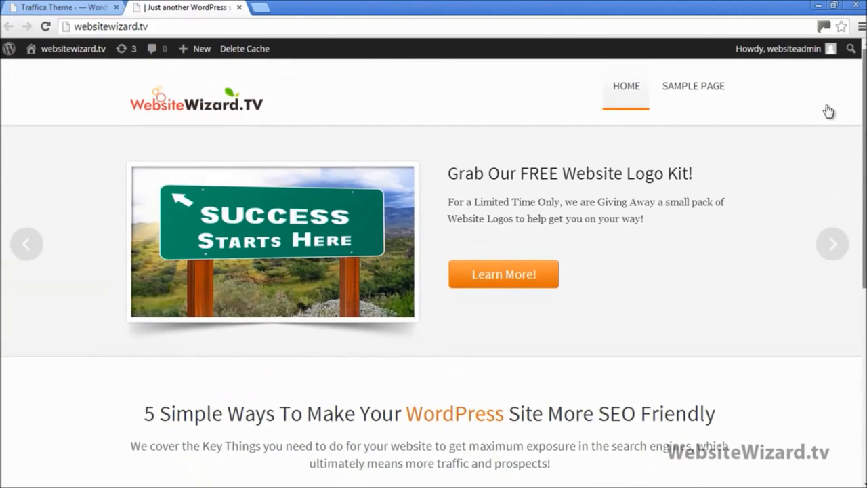
Close the featured-area notes and open the About text file from the Pages folder in Notepad
{"action": "left_click", "coordinate": [96, 7]}
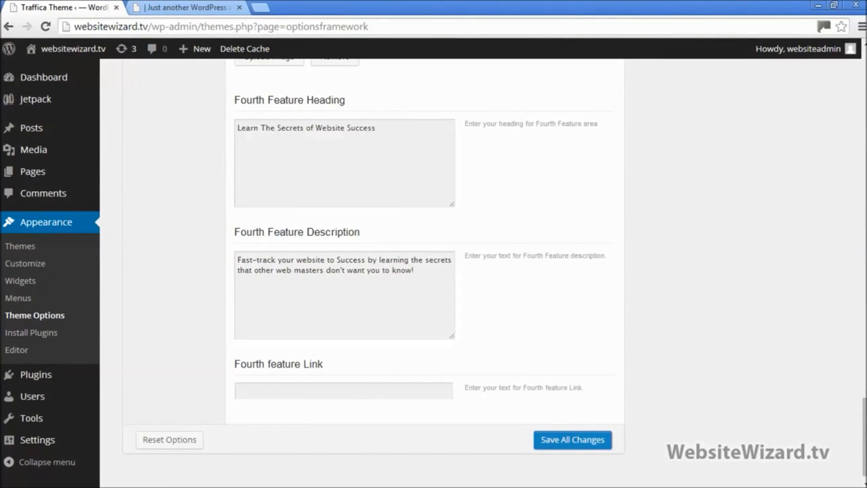
{"action": "left_click", "coordinate": [834, 6]}
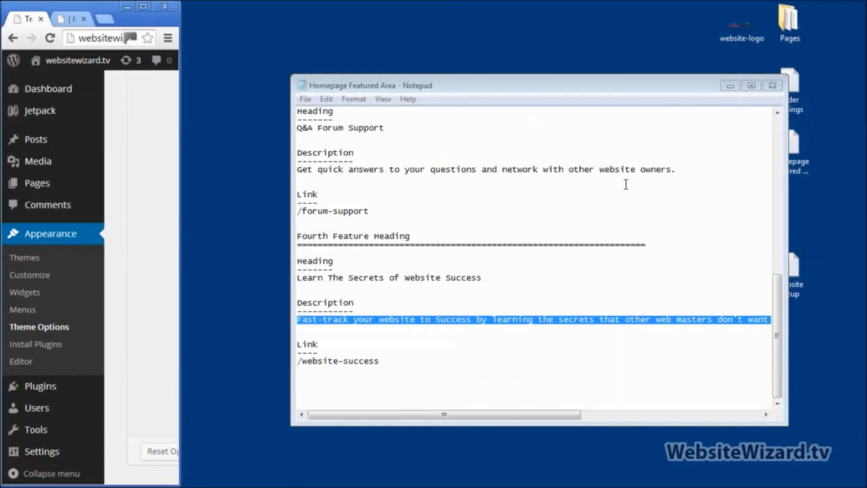
{"action": "left_click", "coordinate": [775, 86]}
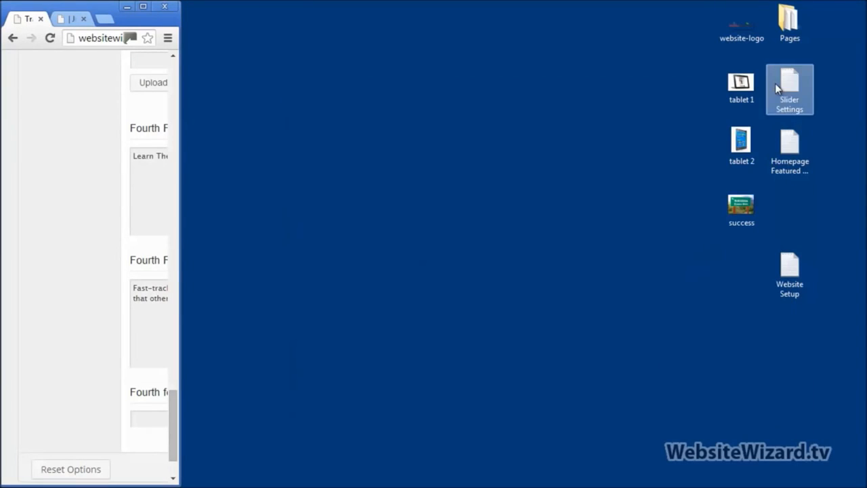
{"action": "double_click", "coordinate": [786, 27]}
{"action": "left_click_drag", "start_coordinate": [459, 44], "coordinate": [488, 48]}
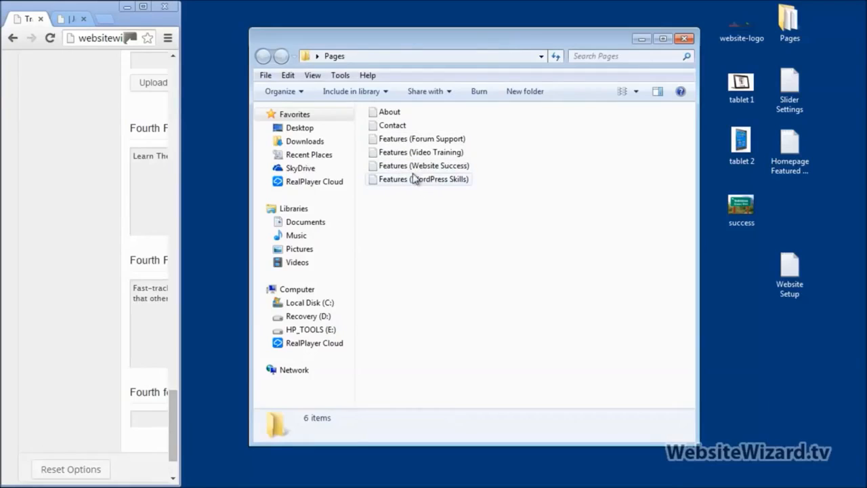
{"action": "left_click", "coordinate": [389, 114]}
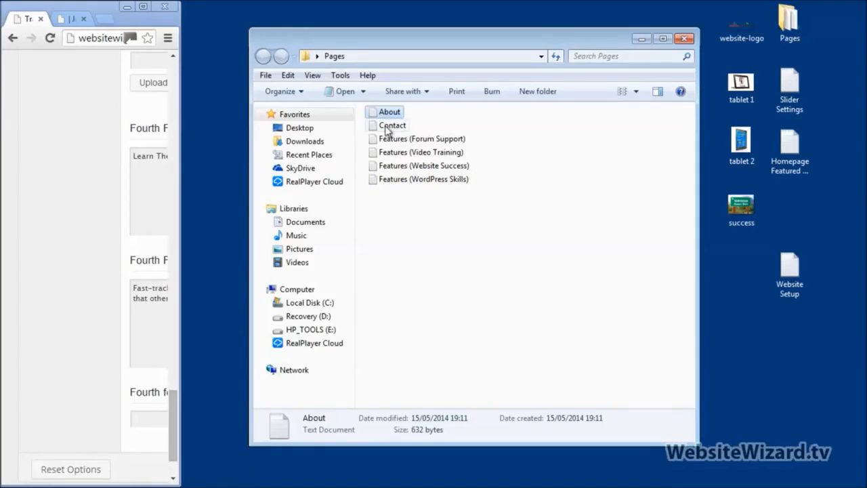
{"action": "double_click", "coordinate": [390, 114]}
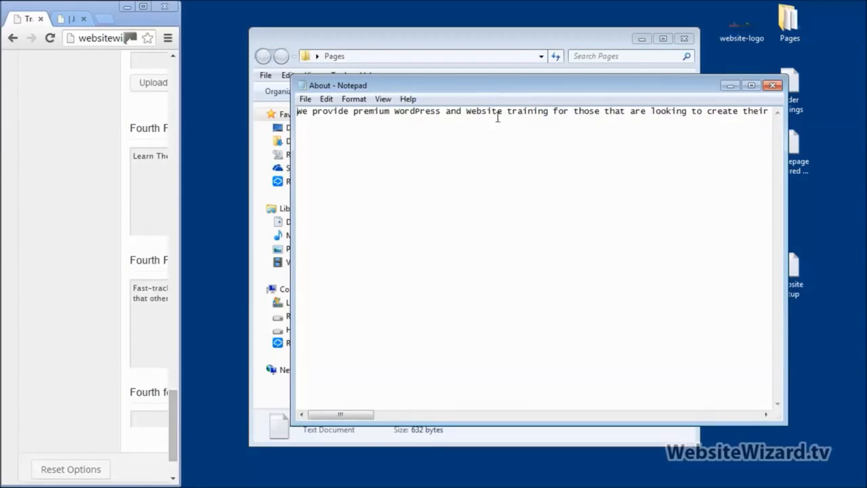
{"action": "left_click", "coordinate": [143, 6]}
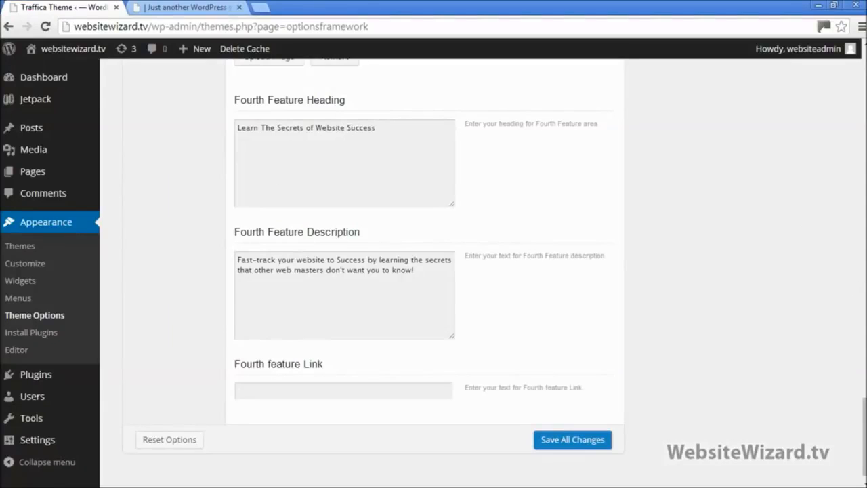
{"action": "left_click_drag", "start_coordinate": [864, 417], "coordinate": [864, 75]}
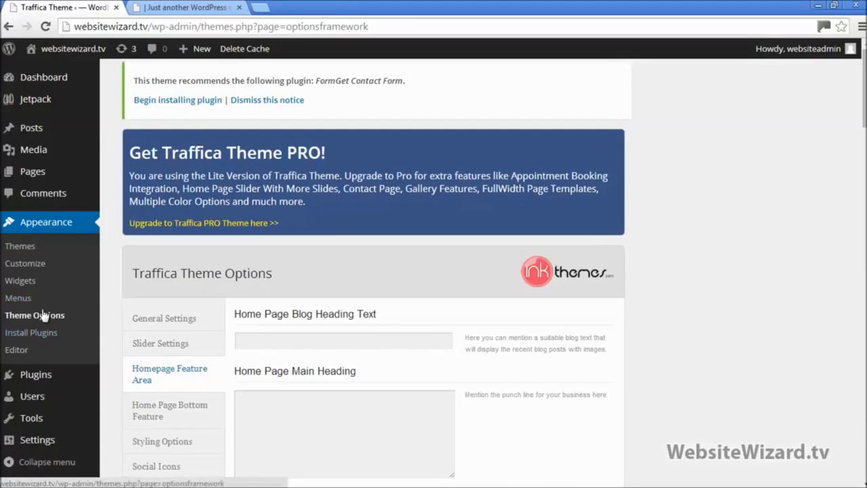
Move the Sample Page to the Trash from All Pages and start a new page
{"action": "mouse_move", "coordinate": [44, 172]}
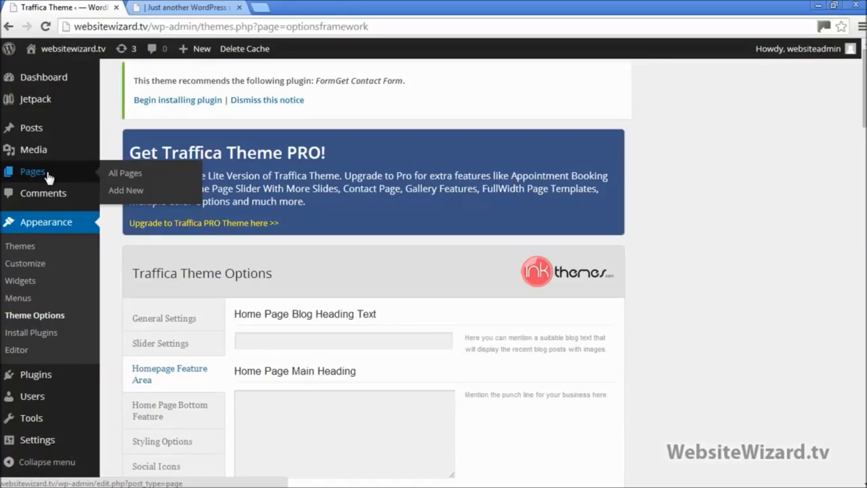
{"action": "left_click", "coordinate": [47, 173]}
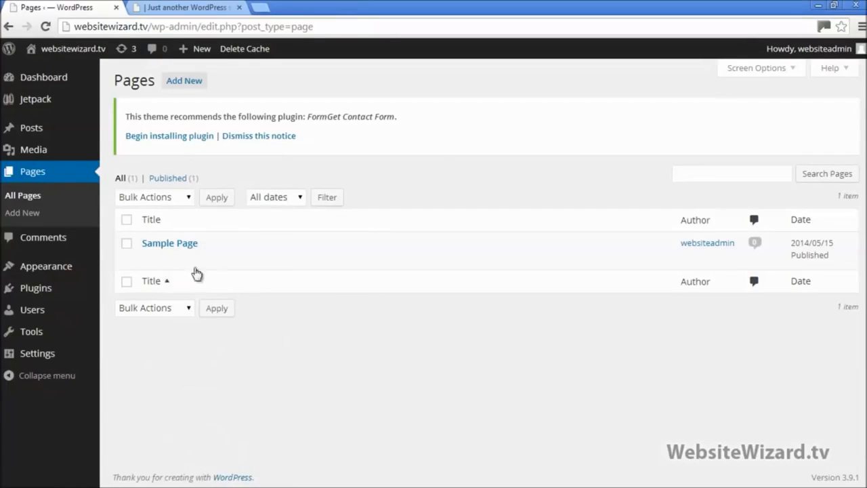
{"action": "mouse_move", "coordinate": [181, 237]}
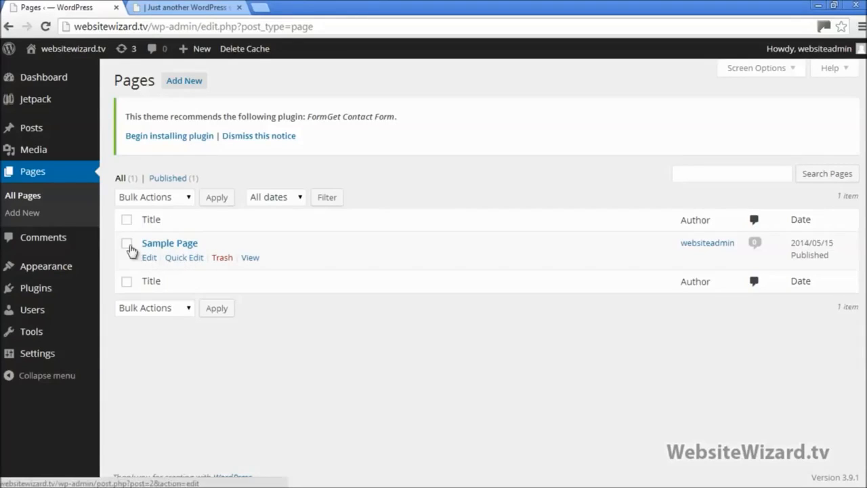
{"action": "left_click", "coordinate": [127, 243]}
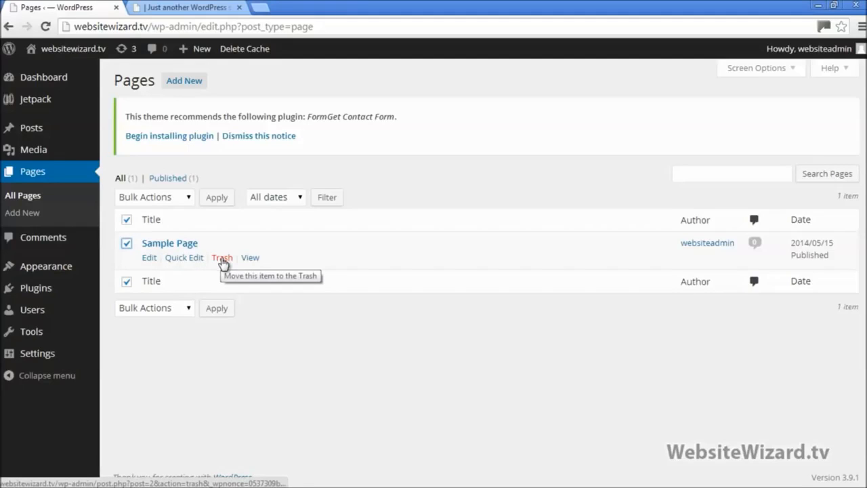
{"action": "left_click", "coordinate": [149, 258]}
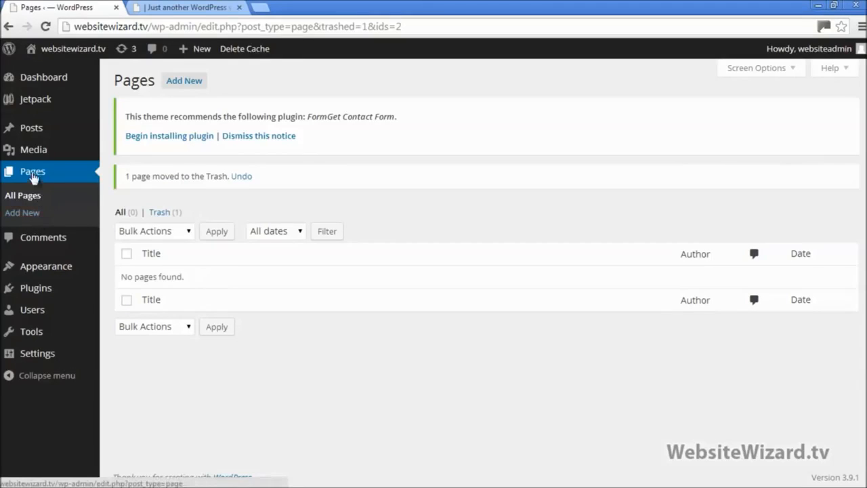
{"action": "left_click", "coordinate": [35, 220]}
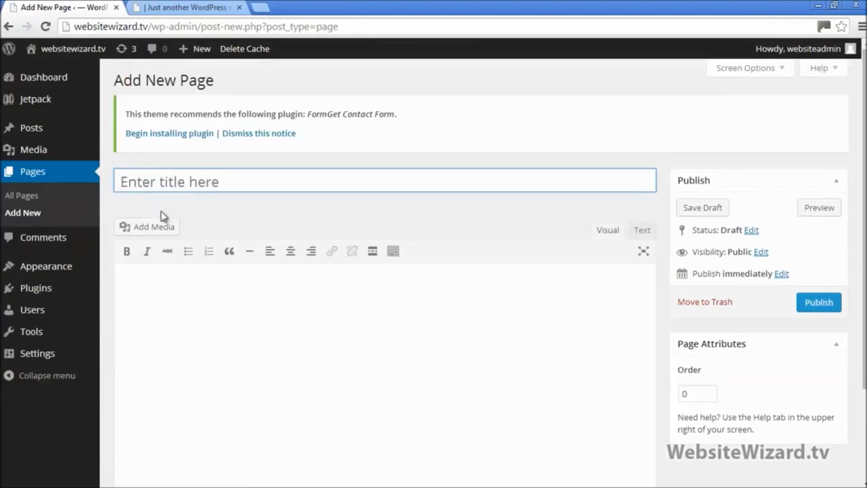
Title the new page About and paste in all the text from the About Notepad file
{"action": "type", "text": "About"}
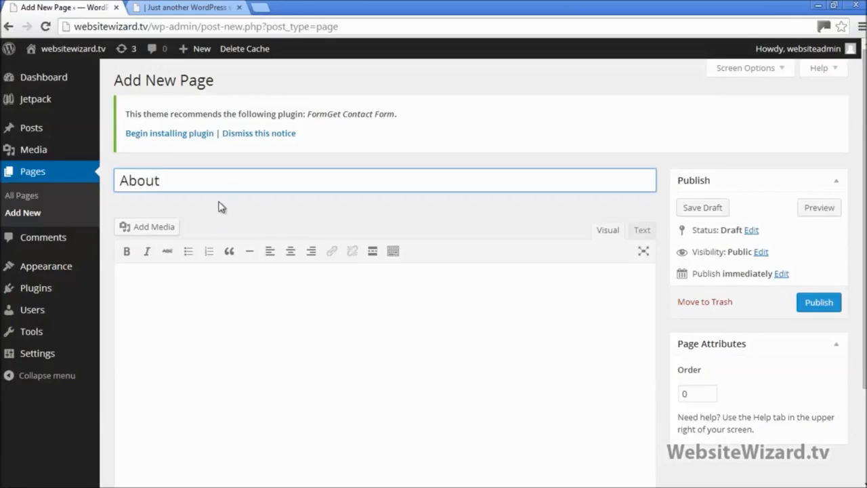
{"action": "left_click", "coordinate": [188, 289]}
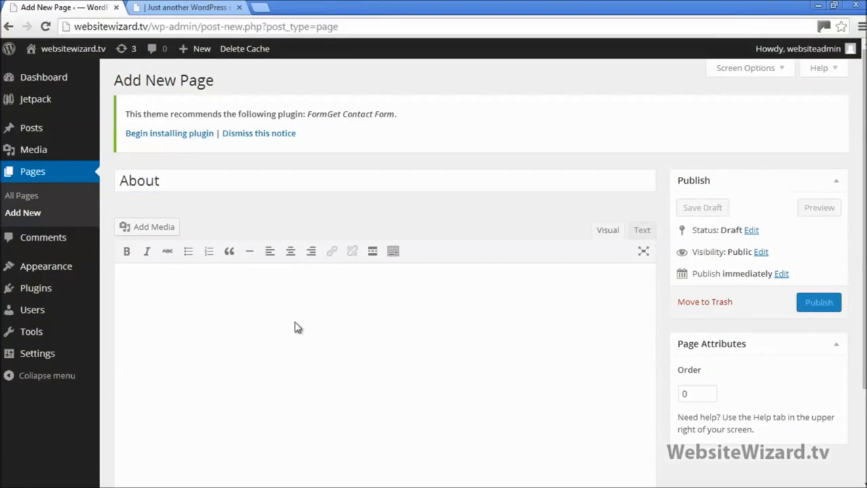
{"action": "left_click", "coordinate": [834, 5]}
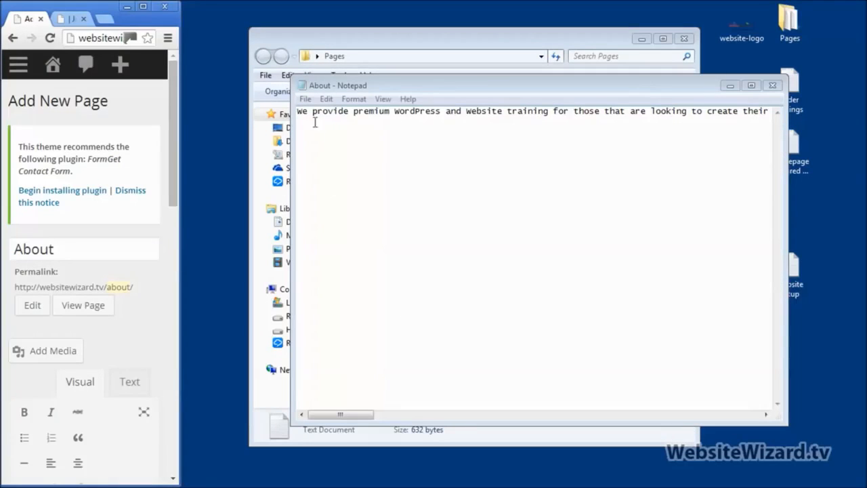
{"action": "right_click", "coordinate": [303, 131]}
{"action": "left_click", "coordinate": [327, 219]}
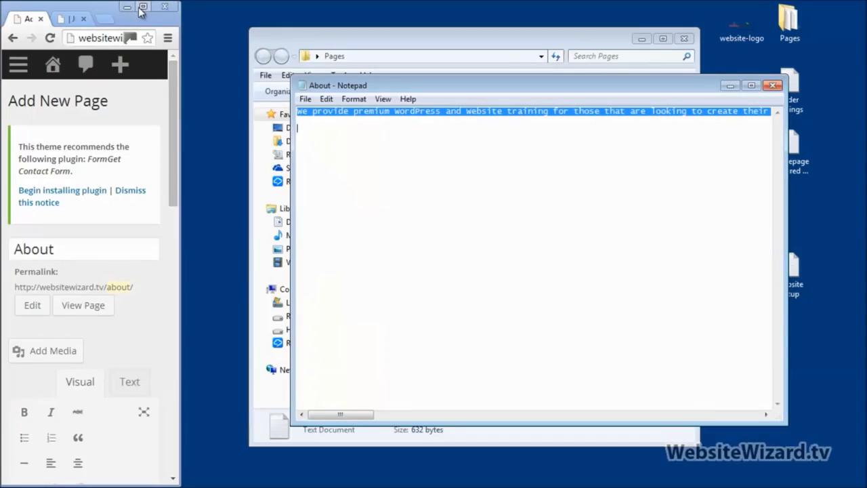
{"action": "left_click", "coordinate": [773, 86]}
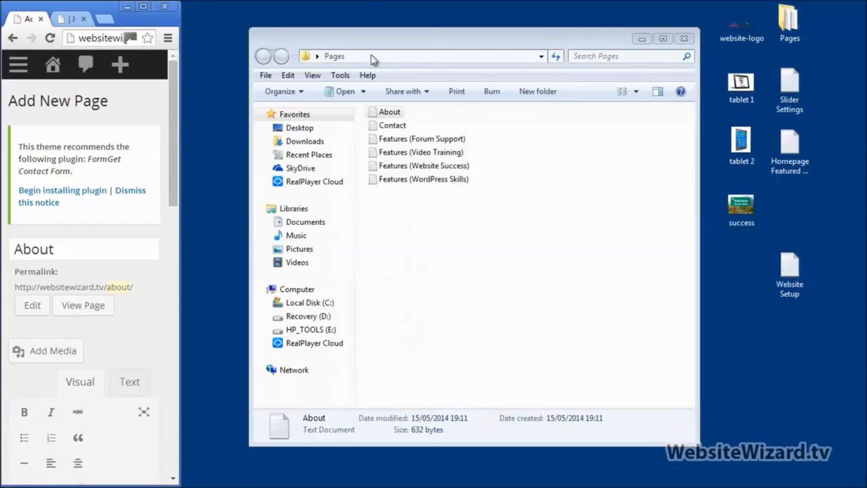
{"action": "left_click", "coordinate": [143, 6]}
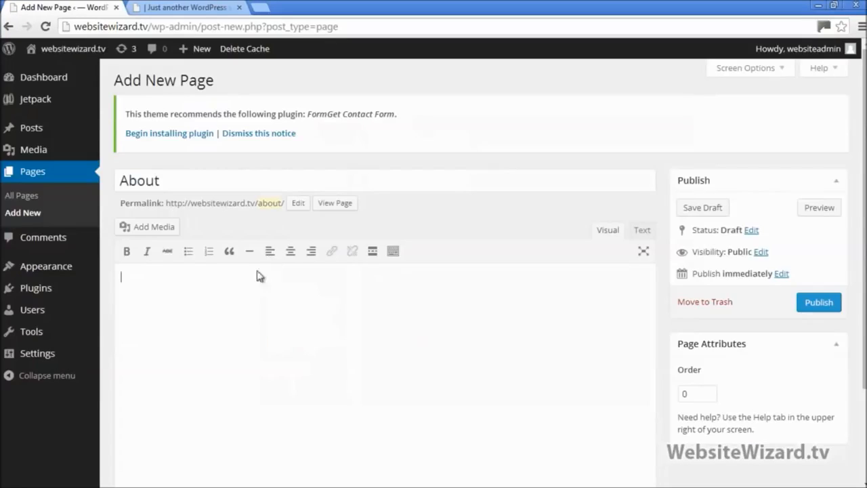
{"action": "type", "text": "We provide premium WordPress and Website training for those that are looking to create their own websites or maximize the performance of their existing websites. Our tutorial videos are simple and easy to follow so that they are completely newbie friendly! We have thousands of happy members, so feel free to check out our training videos and don't forget to grab our free website logo pack which is available for a limited time only. The forum community on our site creates a place for members to share their ideas and success stories with each other, and also get quick answers to their questions from experts in the field."}
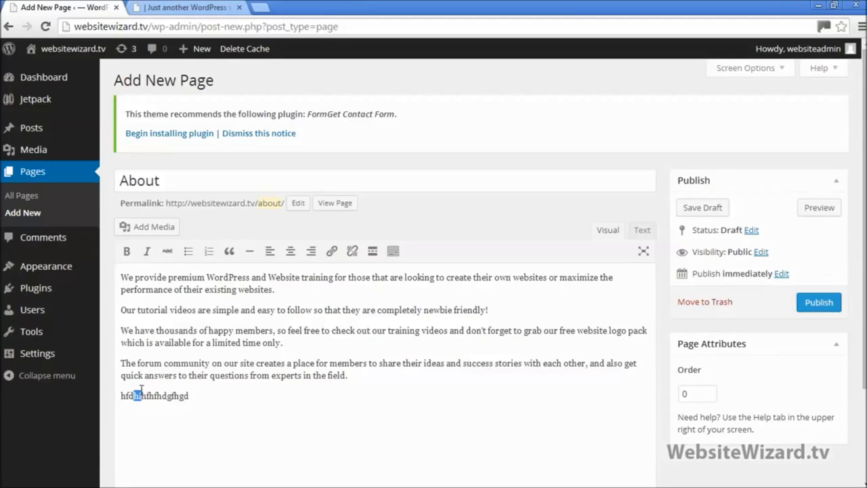
Try bold, bullet, quotation and underline formatting on the test line, undoing the bullet and quote
{"action": "left_click", "coordinate": [128, 254]}
{"action": "left_click", "coordinate": [166, 410]}
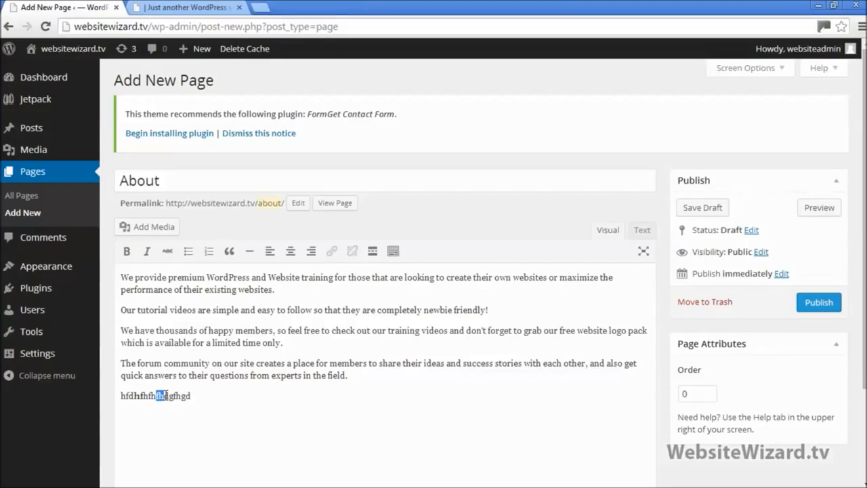
{"action": "left_click", "coordinate": [188, 252]}
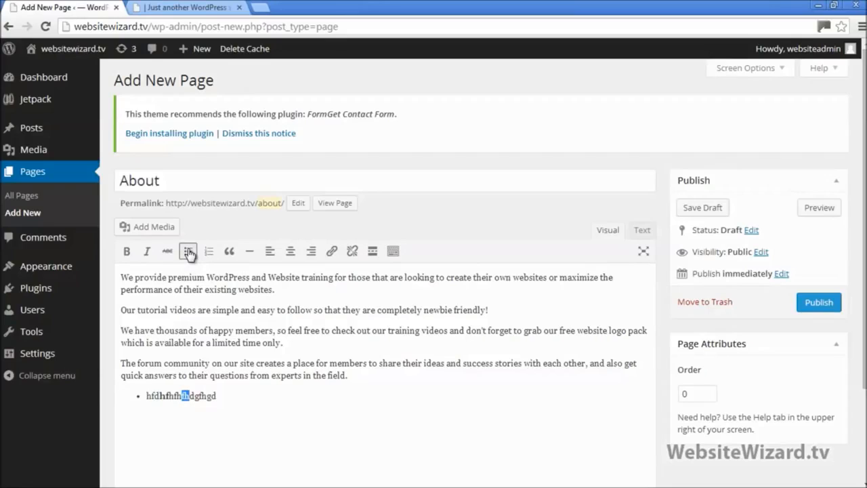
{"action": "left_click", "coordinate": [188, 252]}
{"action": "left_click", "coordinate": [234, 256]}
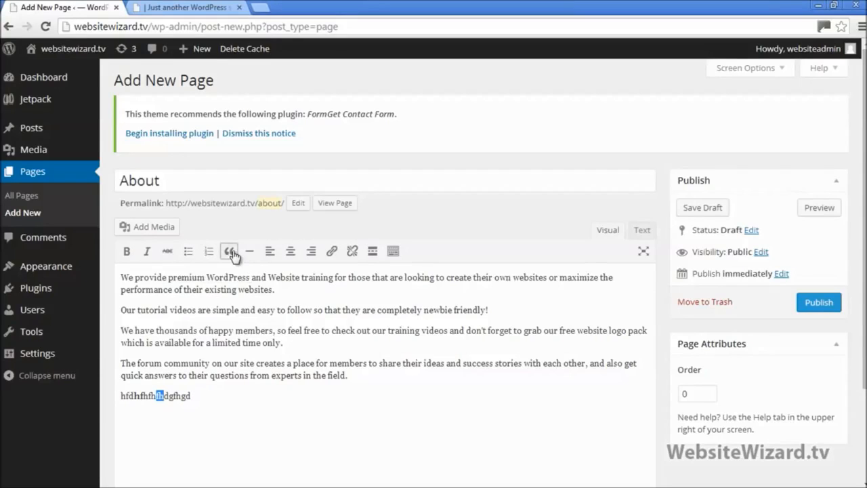
{"action": "left_click", "coordinate": [231, 253]}
{"action": "left_click", "coordinate": [394, 253]}
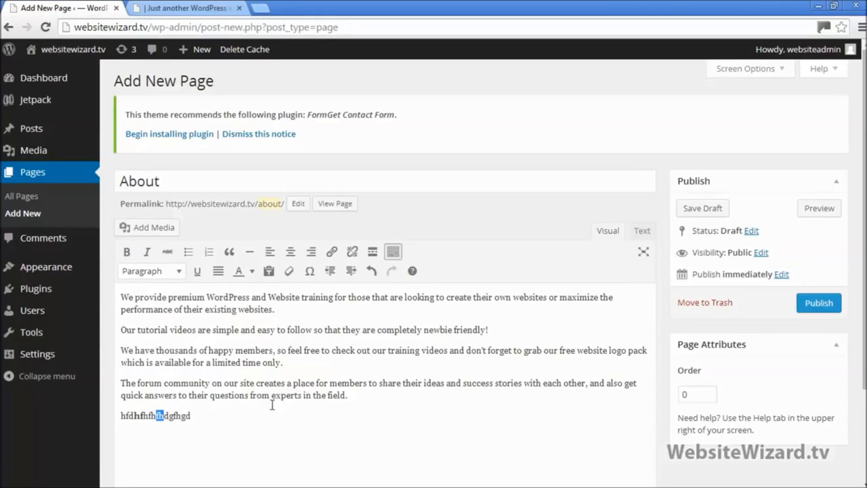
{"action": "left_click", "coordinate": [197, 272]}
Delete the test line and publish the About page
{"action": "left_click", "coordinate": [215, 419]}
{"action": "left_click_drag", "start_coordinate": [205, 419], "coordinate": [116, 416]}
{"action": "key", "text": "BackSpace"}
{"action": "key", "text": "BackSpace"}
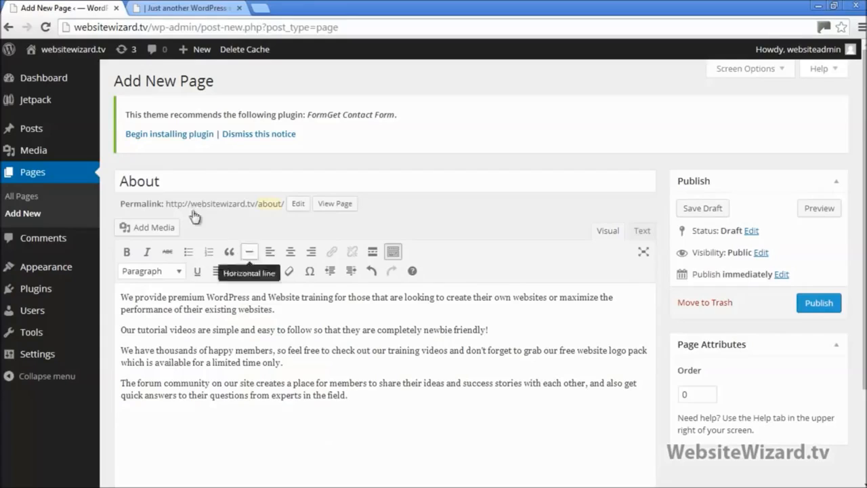
{"action": "left_click", "coordinate": [166, 179]}
{"action": "left_click_drag", "start_coordinate": [200, 181], "coordinate": [113, 184]}
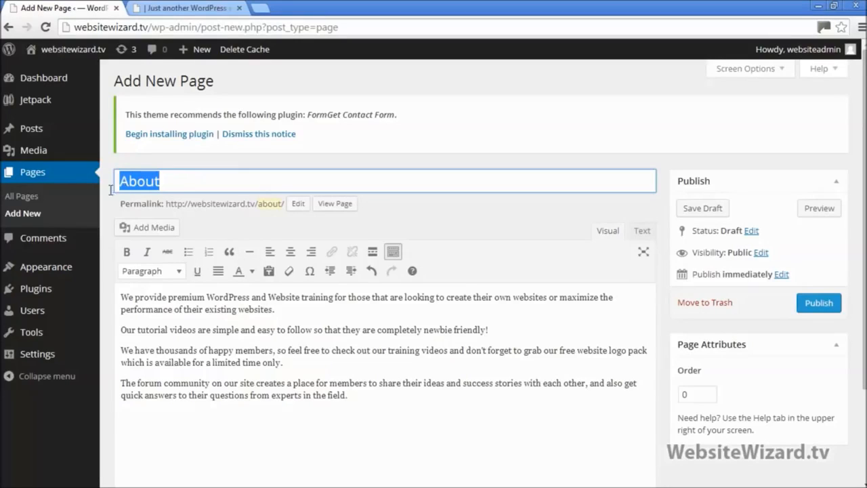
{"action": "left_click_drag", "start_coordinate": [363, 397], "coordinate": [155, 286]}
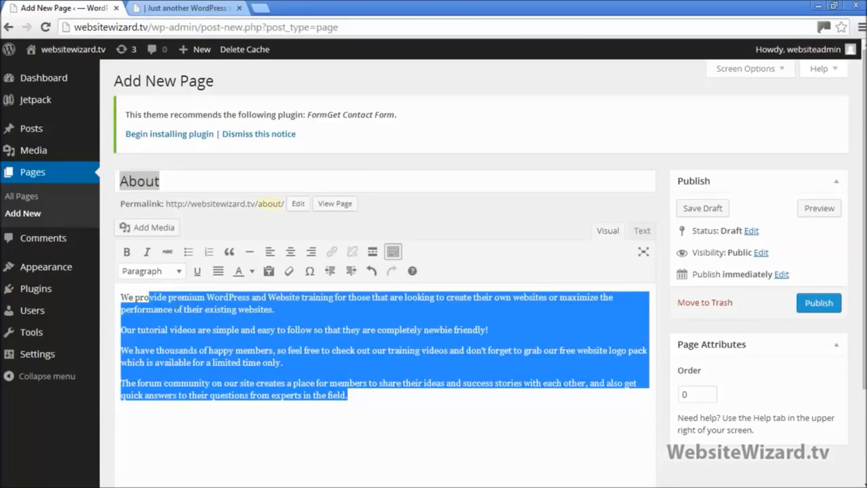
{"action": "left_click", "coordinate": [542, 415]}
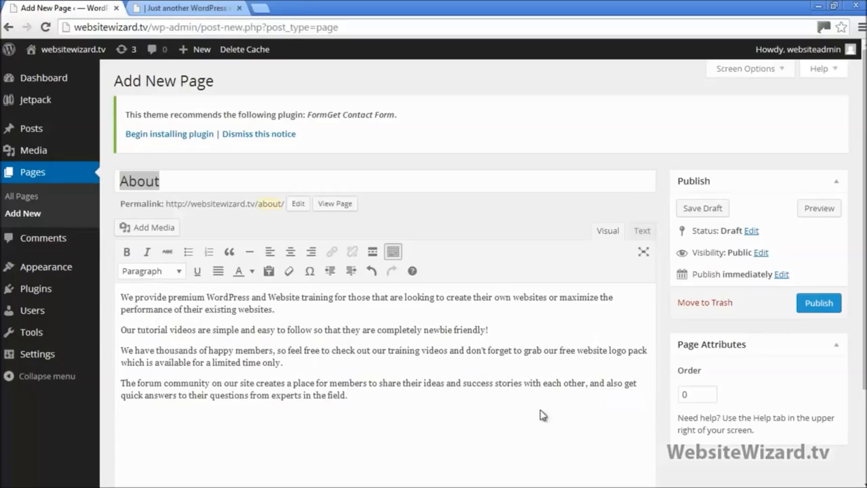
{"action": "left_click", "coordinate": [819, 304]}
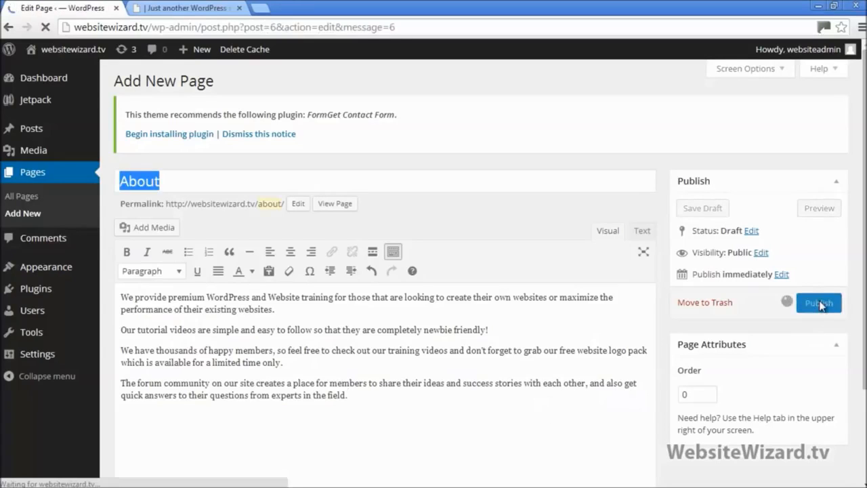
Reload the live site, view the About page's heading and paragraphs, then restore down the browser
{"action": "left_click", "coordinate": [182, 9]}
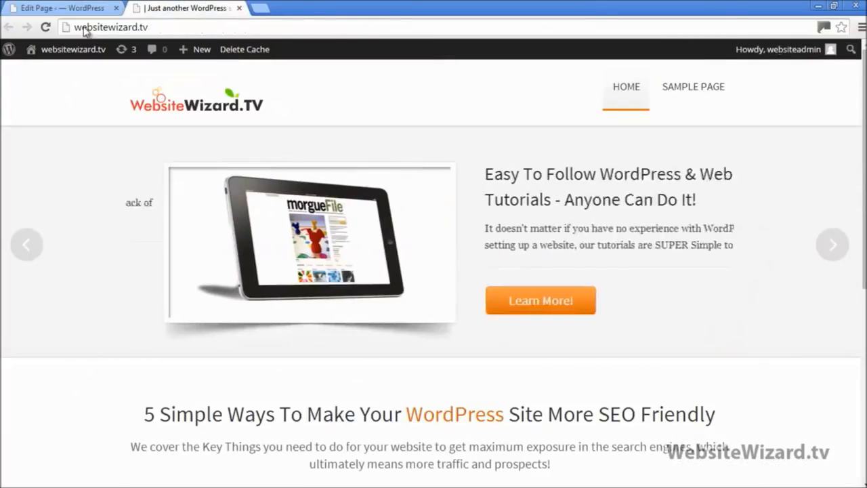
{"action": "left_click", "coordinate": [45, 28]}
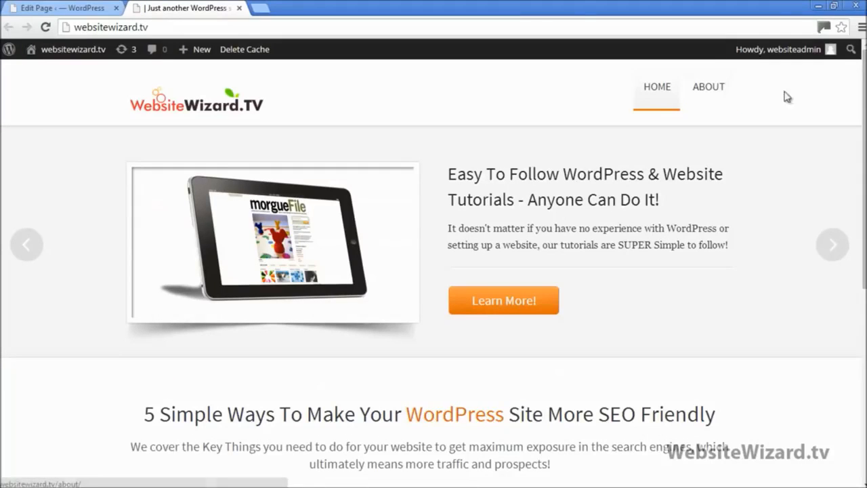
{"action": "left_click", "coordinate": [711, 91]}
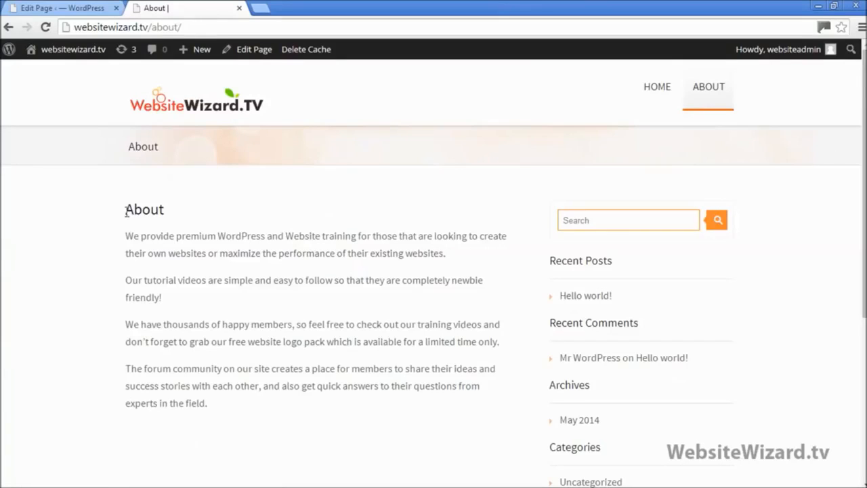
{"action": "left_click_drag", "start_coordinate": [128, 210], "coordinate": [173, 212]}
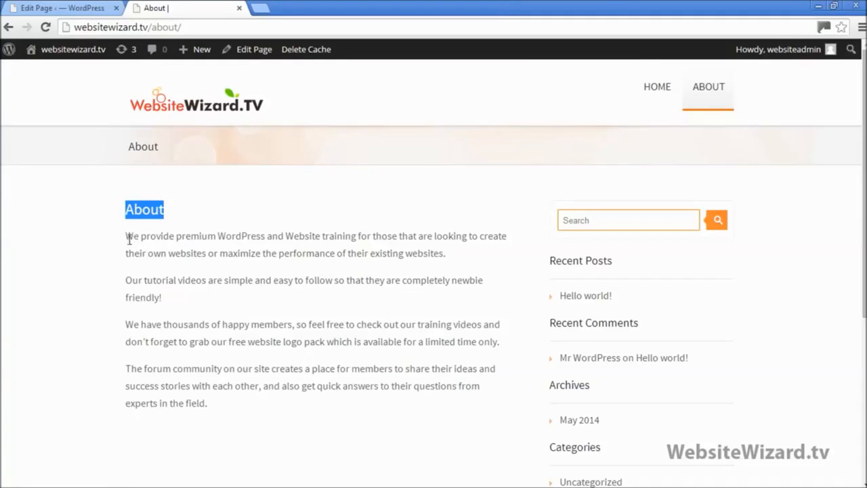
{"action": "mouse_move", "coordinate": [127, 236]}
{"action": "left_mouse_down"}
{"action": "mouse_move", "coordinate": [219, 410]}
{"action": "mouse_move", "coordinate": [227, 405]}
{"action": "mouse_move", "coordinate": [116, 279]}
{"action": "mouse_move", "coordinate": [122, 232]}
{"action": "left_mouse_up"}
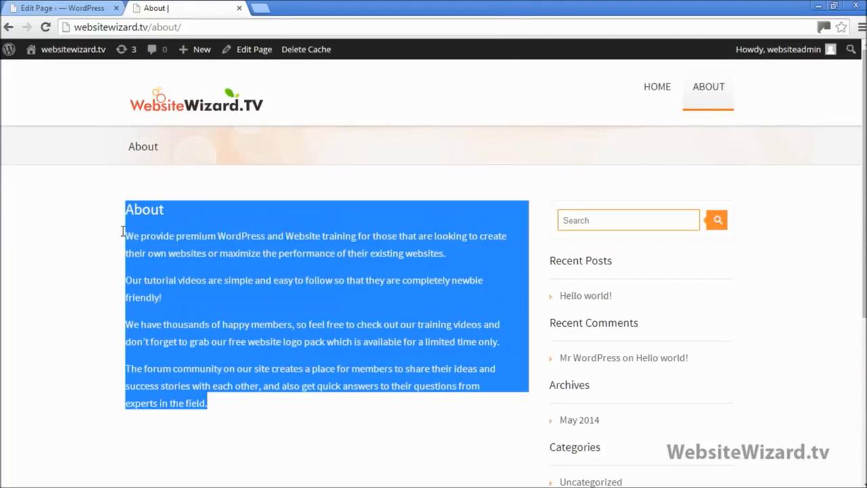
{"action": "left_click", "coordinate": [330, 379]}
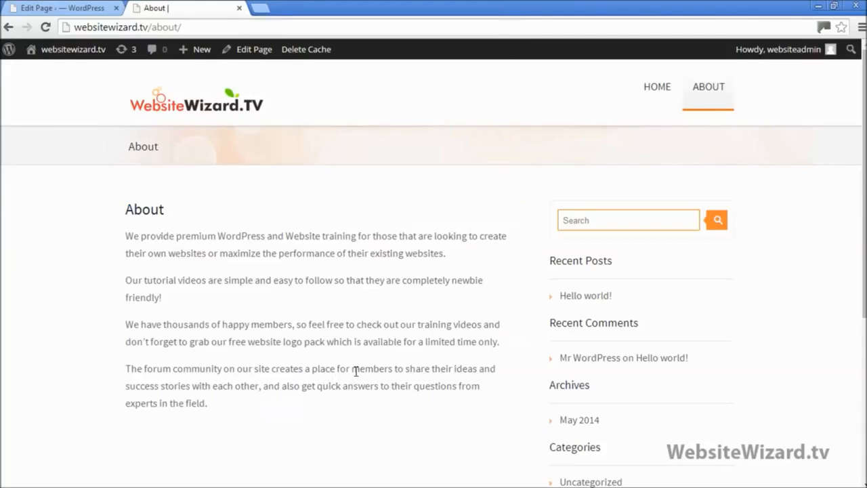
{"action": "left_click", "coordinate": [834, 7]}
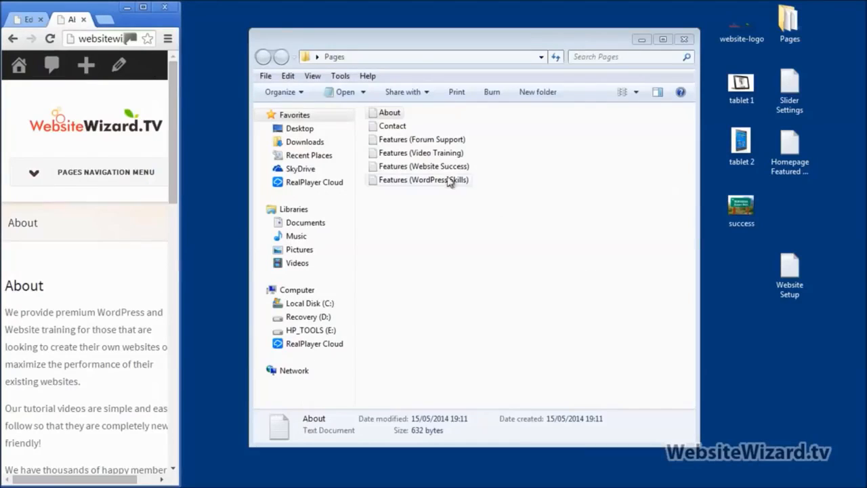
Select the Contact file in the Pages folder, then maximize the browser again
{"action": "left_click", "coordinate": [393, 127]}
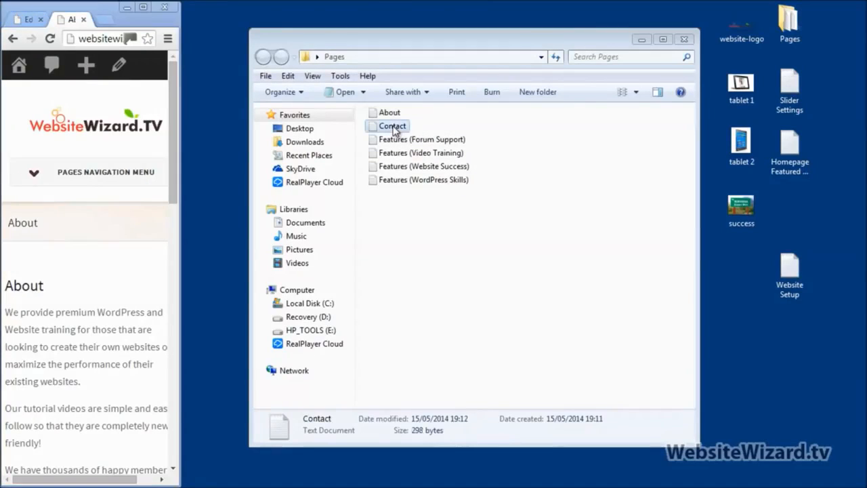
{"action": "left_click", "coordinate": [143, 7]}
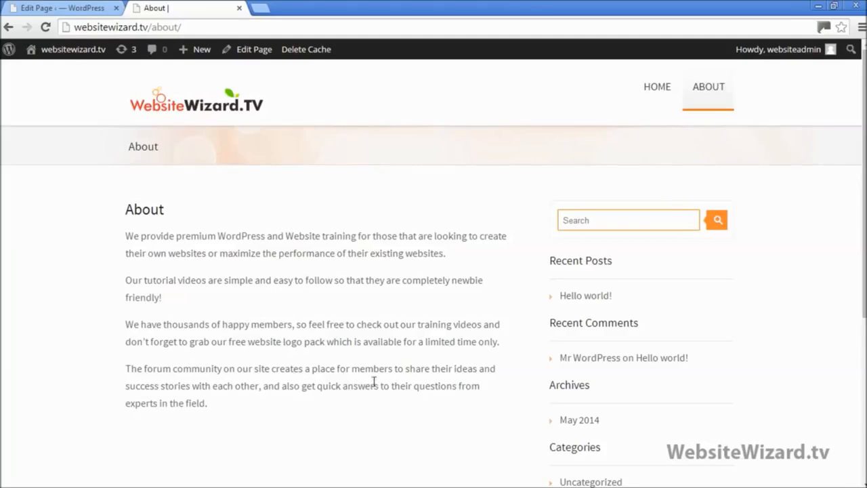
Create a new page titled Contact with an empty body and publish it
{"action": "left_click", "coordinate": [41, 7]}
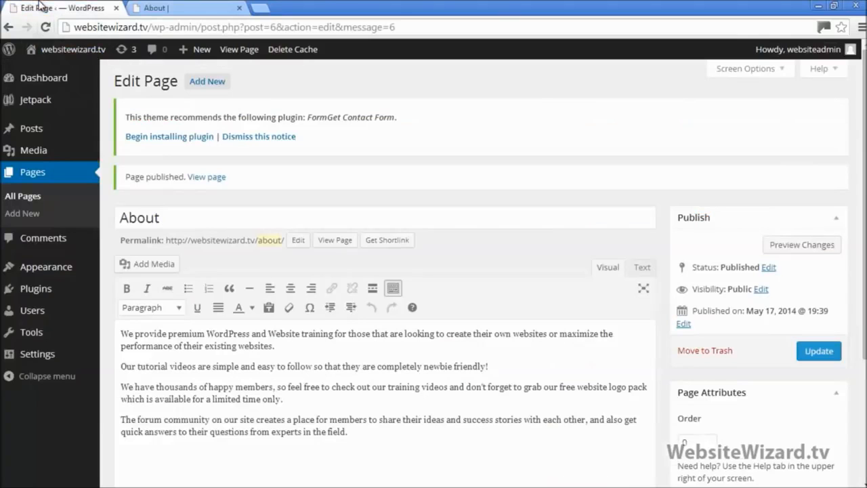
{"action": "left_click", "coordinate": [30, 220]}
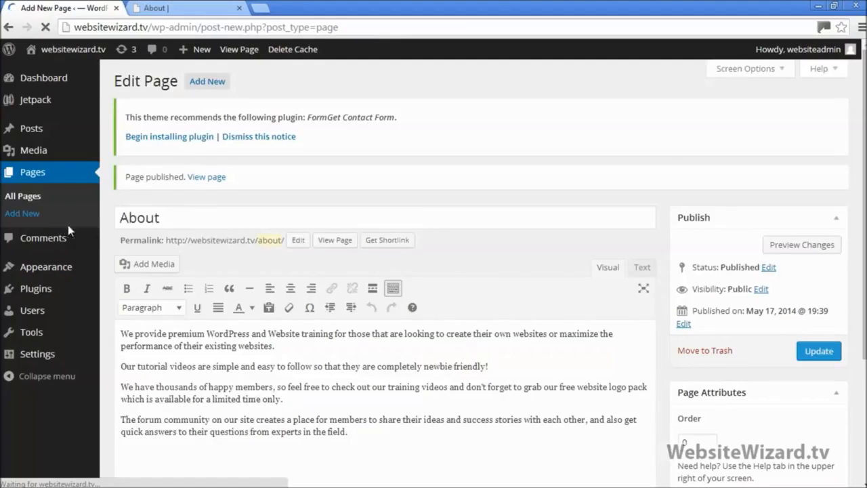
{"action": "type", "text": "Contact"}
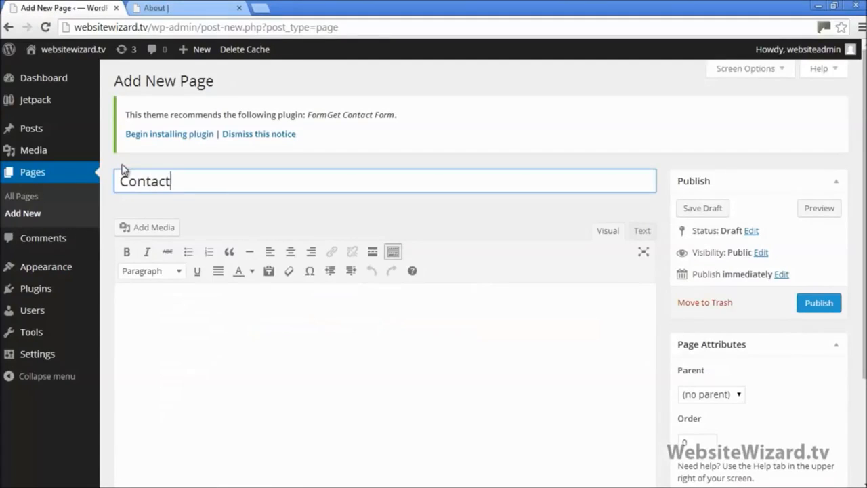
{"action": "left_click", "coordinate": [365, 331]}
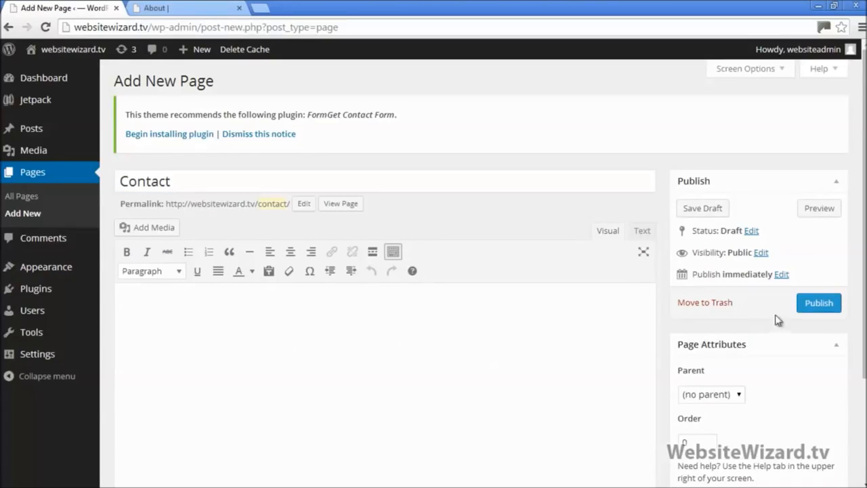
{"action": "left_click", "coordinate": [819, 304]}
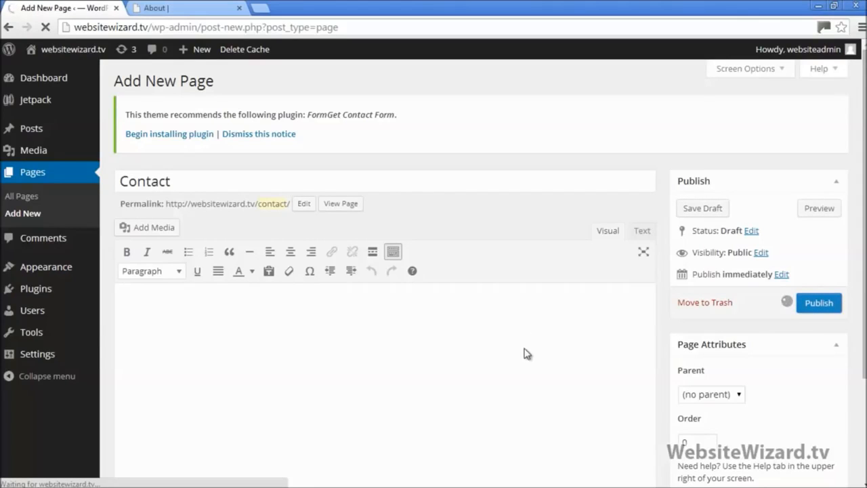
{"action": "left_click", "coordinate": [190, 8]}
Reload the live site, view the new empty Contact page, then return to its editor
{"action": "left_click", "coordinate": [46, 27]}
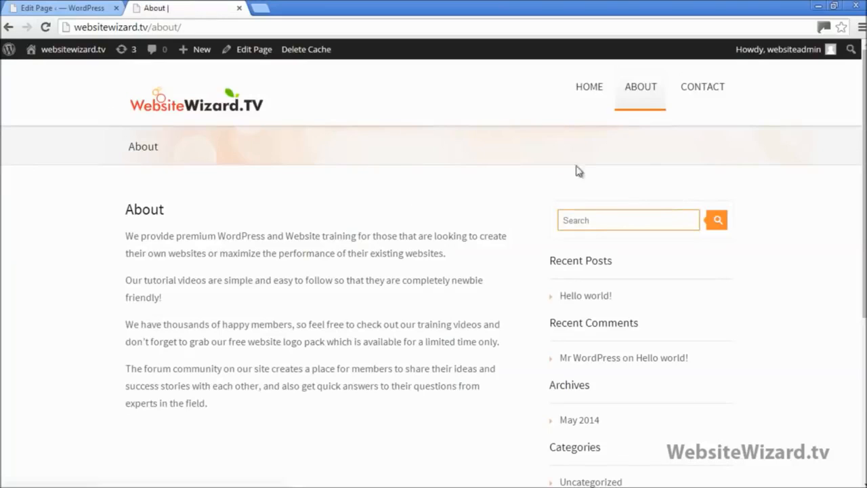
{"action": "left_click", "coordinate": [706, 91]}
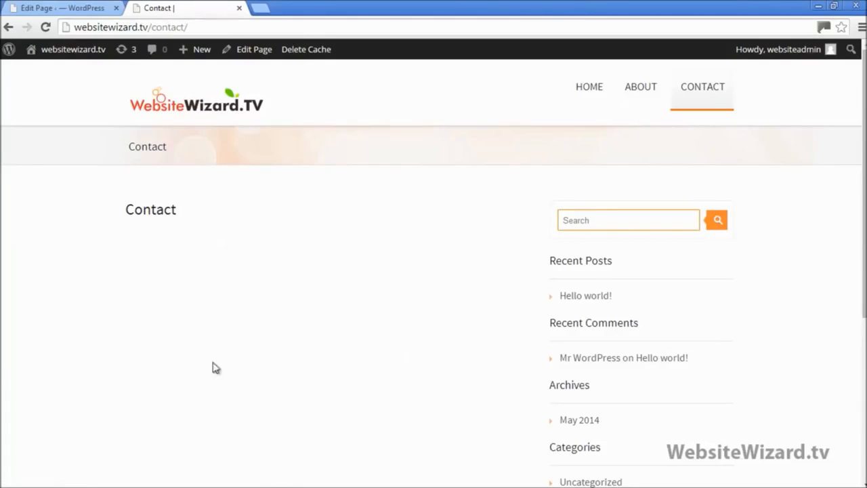
{"action": "left_click", "coordinate": [73, 7]}
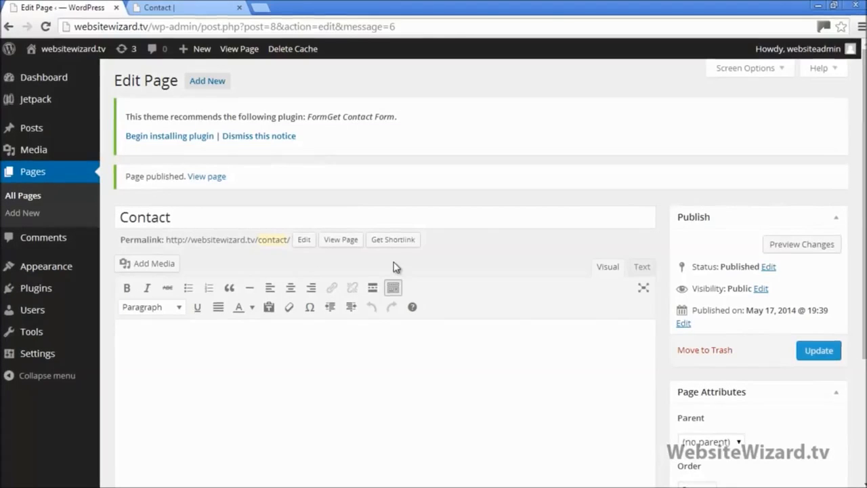
Search for the Contact Form 7 3.8.1 plugin, then install and activate it
{"action": "mouse_move", "coordinate": [38, 295]}
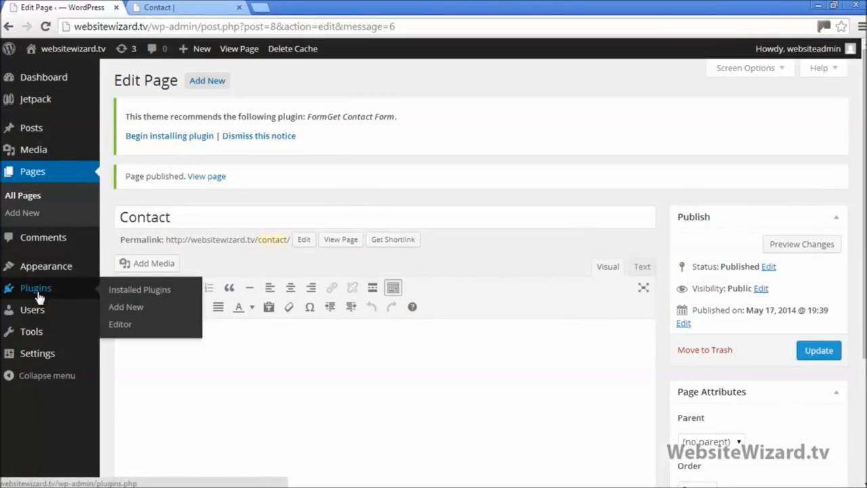
{"action": "left_click", "coordinate": [141, 307]}
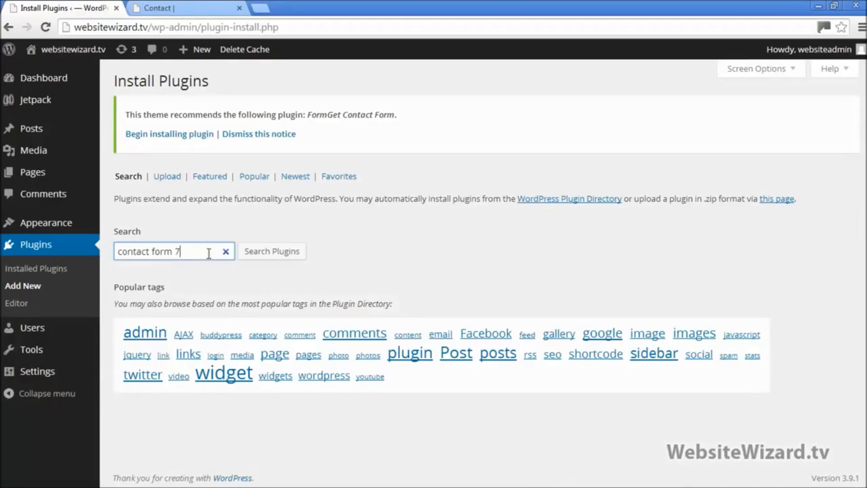
{"action": "left_click", "coordinate": [282, 251]}
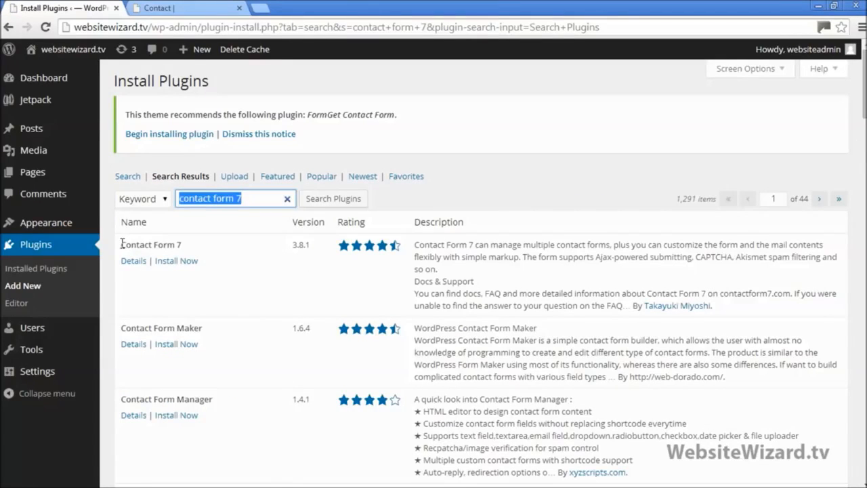
{"action": "left_click_drag", "start_coordinate": [122, 244], "coordinate": [194, 244]}
{"action": "left_click", "coordinate": [219, 265]}
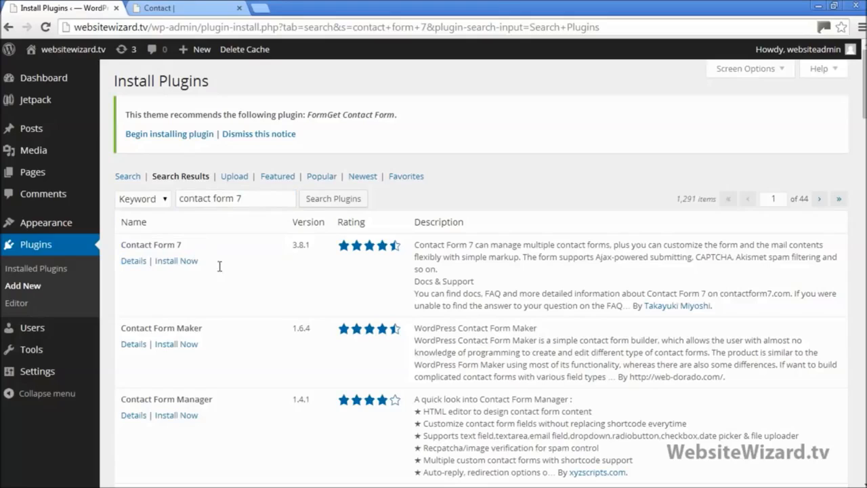
{"action": "left_click", "coordinate": [169, 265]}
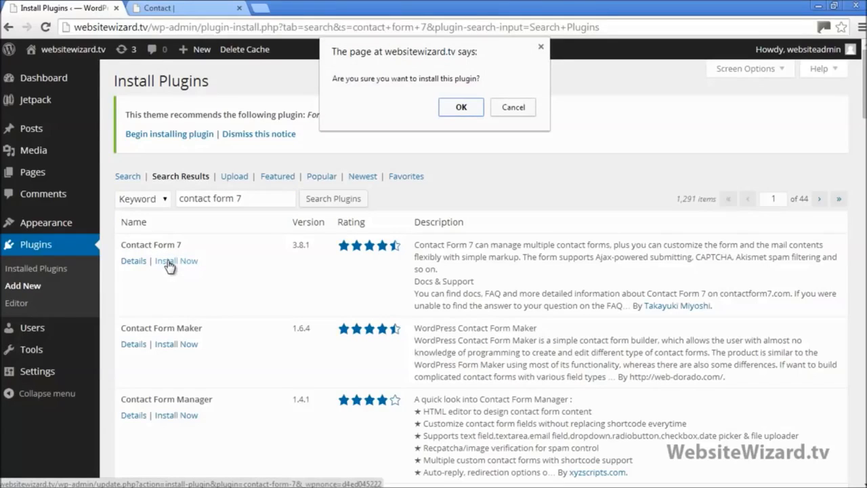
{"action": "left_click", "coordinate": [462, 107]}
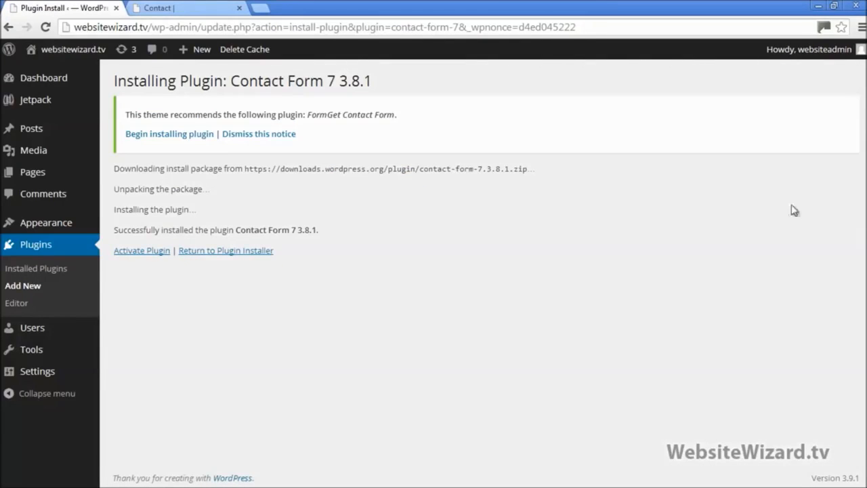
{"action": "left_click", "coordinate": [144, 252]}
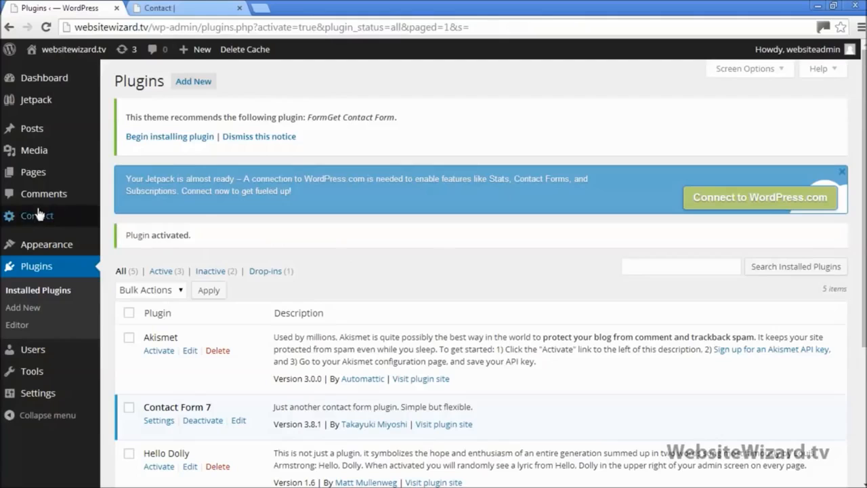
Copy Contact form 1's shortcode [contact-form-7 id="10" title="Contact form 1"] from the Contact Forms list
{"action": "mouse_move", "coordinate": [34, 219]}
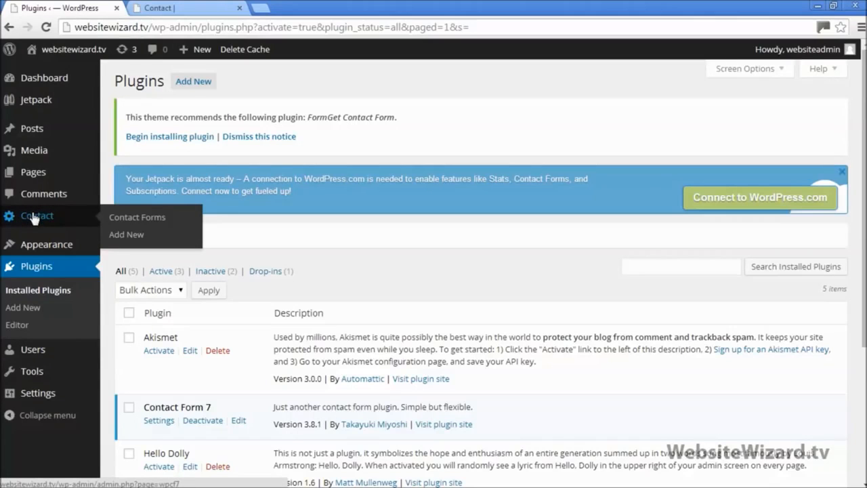
{"action": "left_click", "coordinate": [127, 233]}
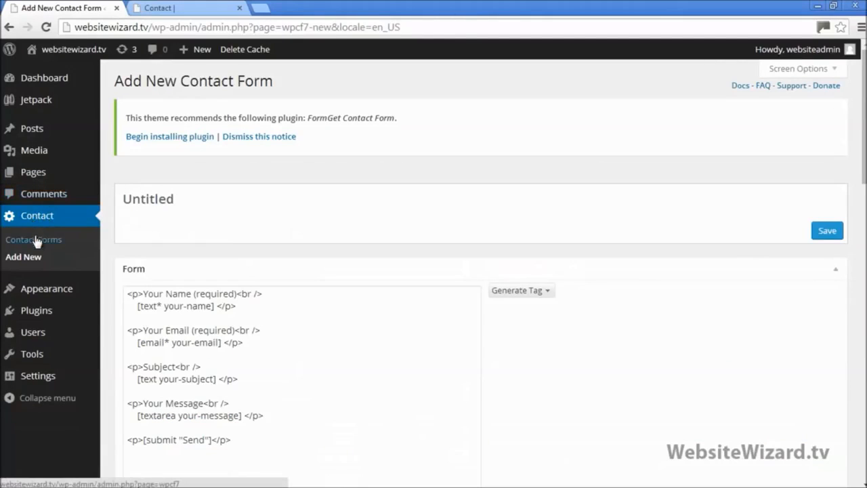
{"action": "left_click", "coordinate": [59, 240]}
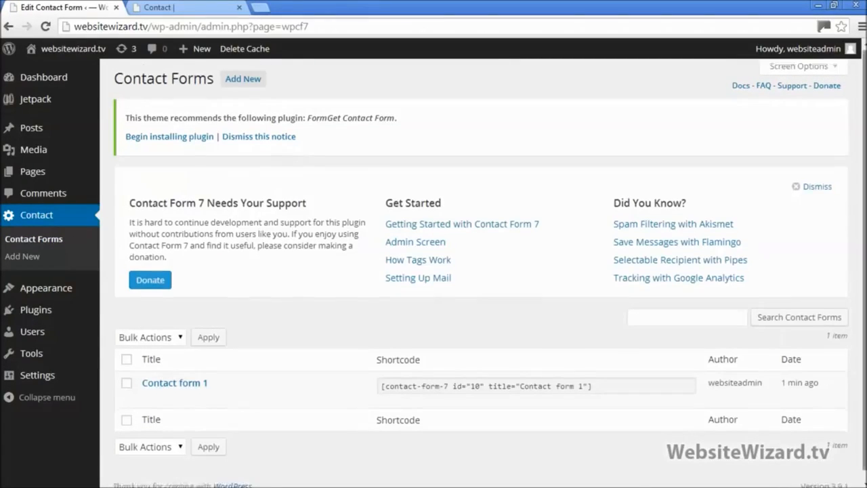
{"action": "scroll", "coordinate": [733, 303], "scroll_direction": "down", "scroll_amount": 1}
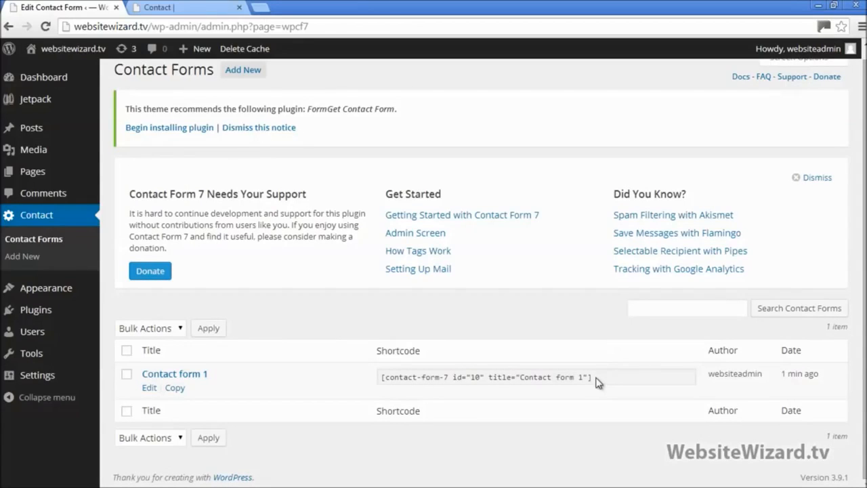
{"action": "left_click_drag", "start_coordinate": [596, 381], "coordinate": [384, 379]}
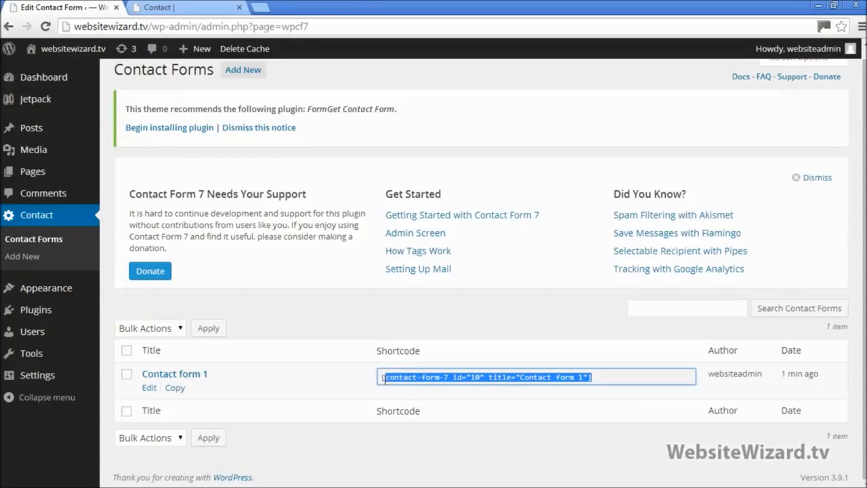
{"action": "right_click", "coordinate": [400, 379]}
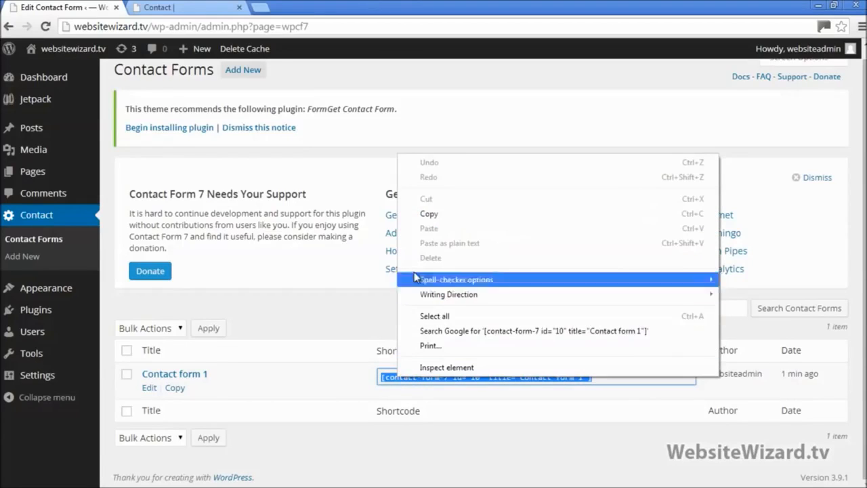
{"action": "left_click", "coordinate": [431, 213]}
{"action": "scroll", "coordinate": [335, 301], "scroll_direction": "up", "scroll_amount": 1}
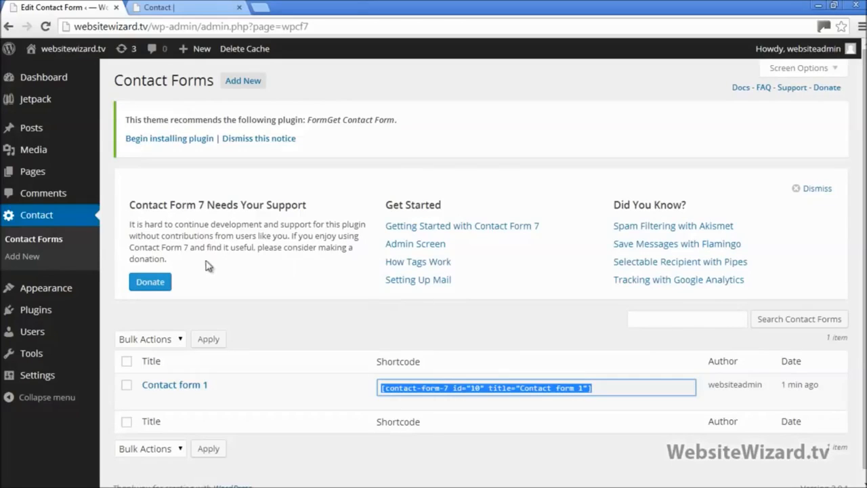
{"action": "mouse_move", "coordinate": [45, 178]}
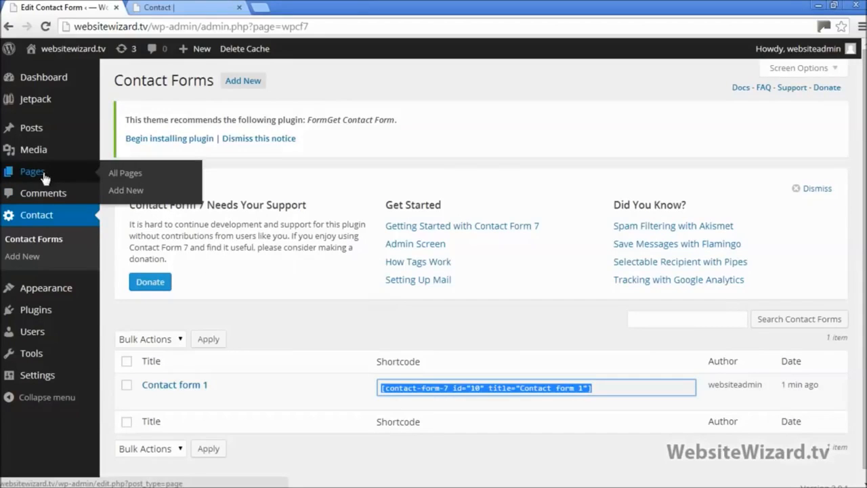
{"action": "left_click", "coordinate": [142, 177]}
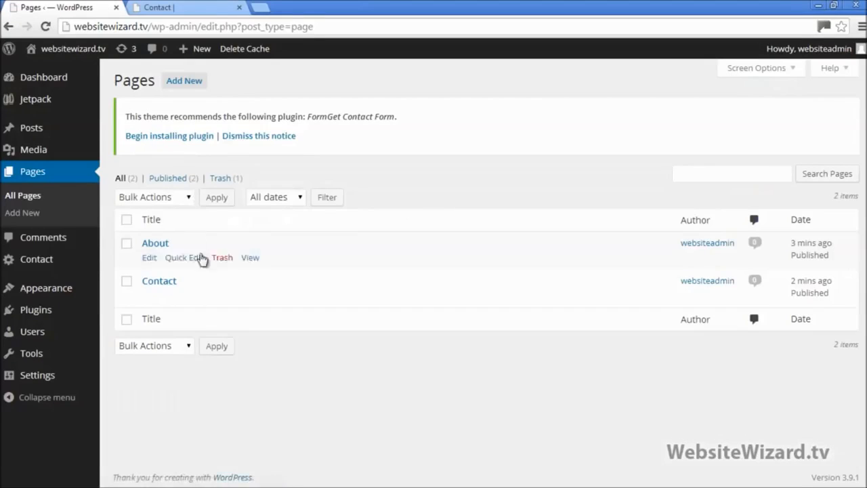
{"action": "mouse_move", "coordinate": [159, 293]}
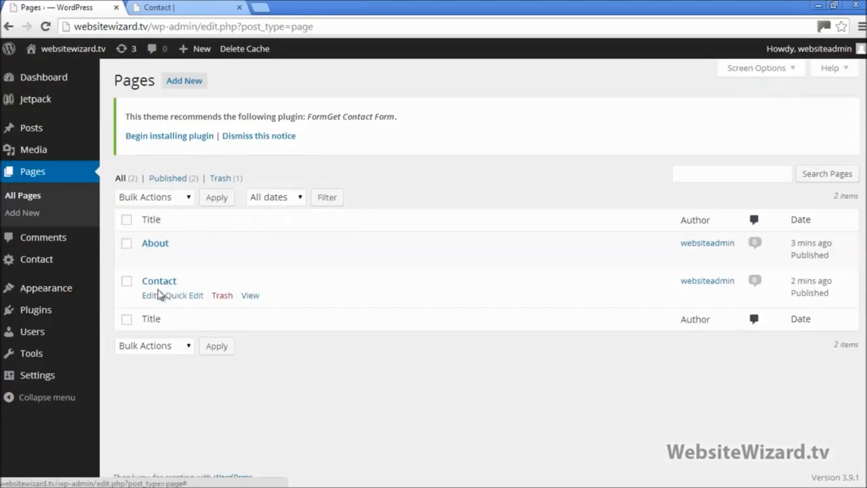
{"action": "left_click", "coordinate": [149, 296]}
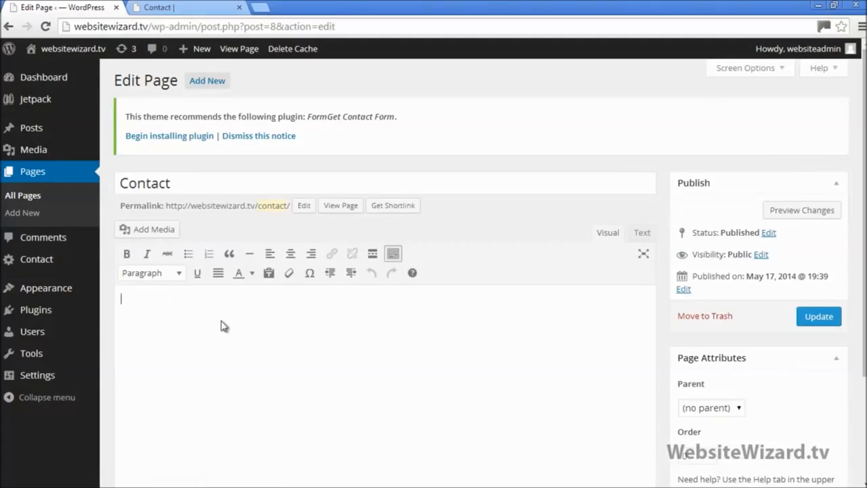
{"action": "right_click", "coordinate": [180, 305]}
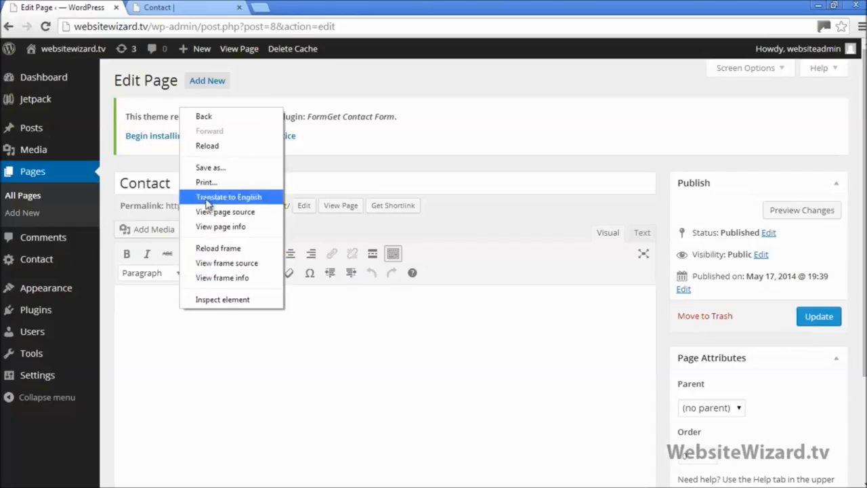
{"action": "left_click", "coordinate": [160, 319]}
{"action": "right_click", "coordinate": [164, 311]}
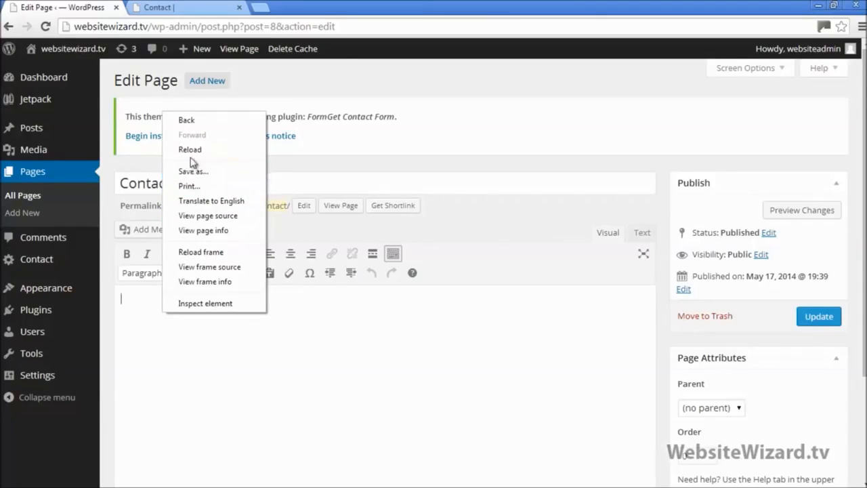
{"action": "left_click", "coordinate": [34, 259]}
{"action": "left_click", "coordinate": [34, 259]}
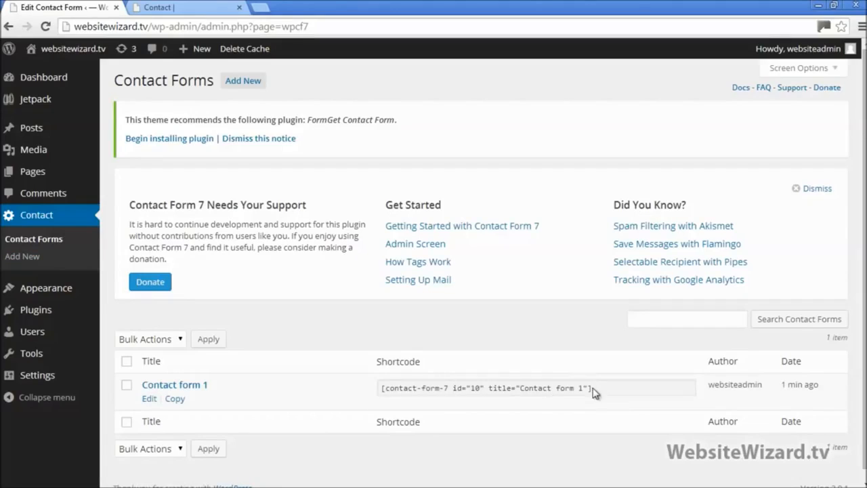
Copy the Contact form 1 shortcode and open the Contact page for editing
{"action": "left_click_drag", "start_coordinate": [592, 391], "coordinate": [379, 393]}
{"action": "right_click", "coordinate": [408, 390]}
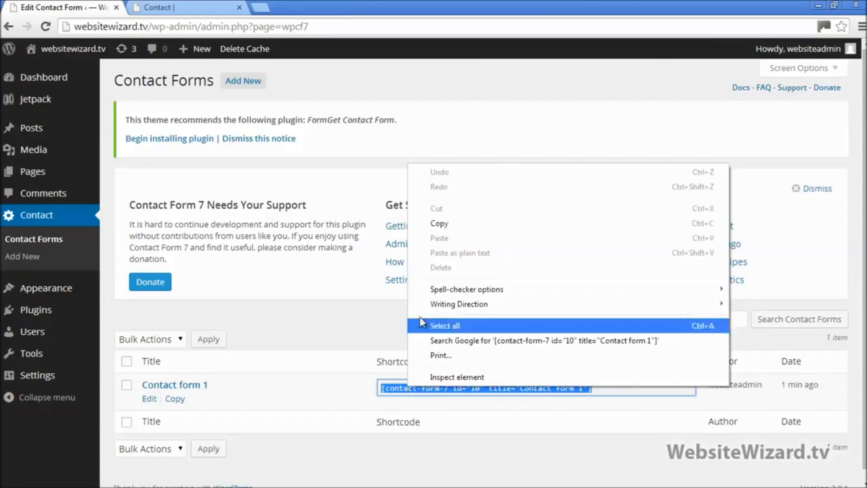
{"action": "left_click", "coordinate": [434, 220]}
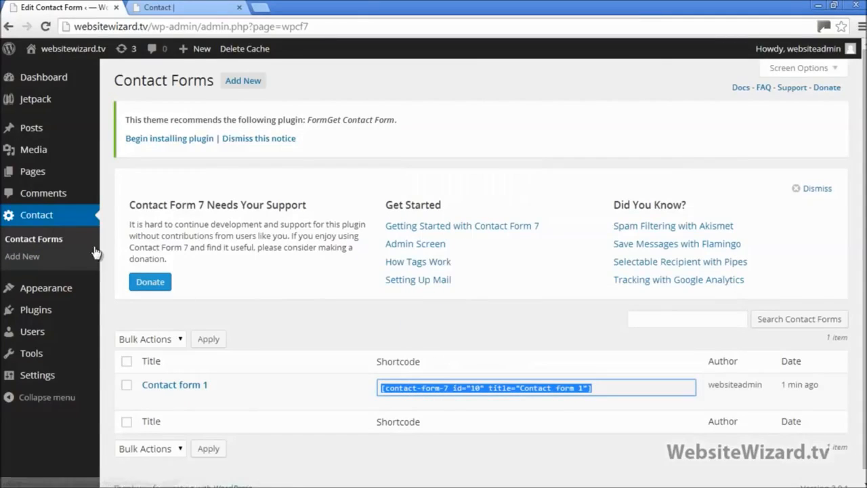
{"action": "mouse_move", "coordinate": [28, 175]}
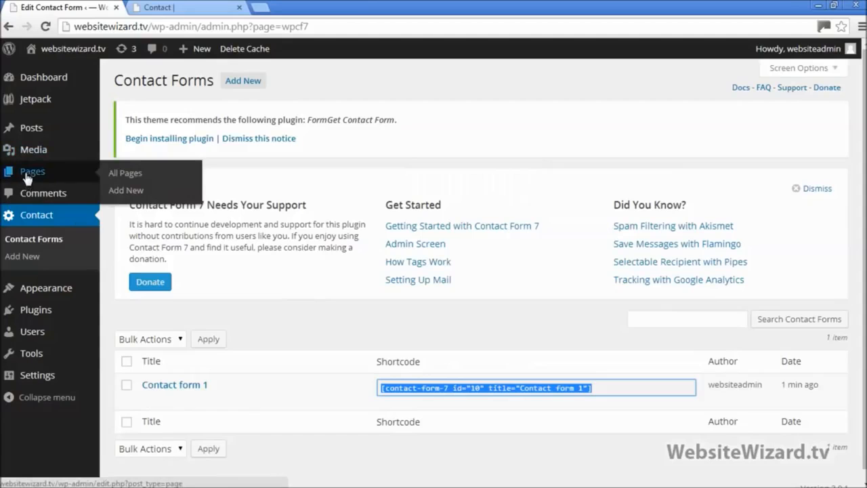
{"action": "left_click", "coordinate": [128, 173]}
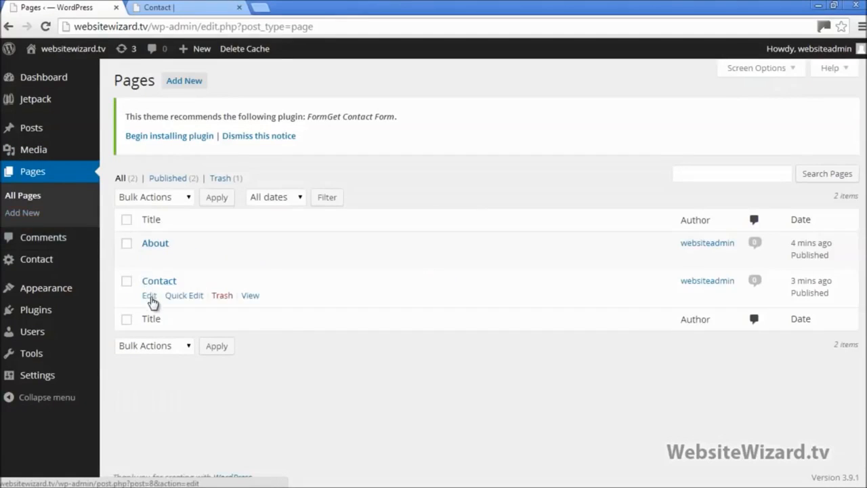
{"action": "left_click", "coordinate": [149, 296]}
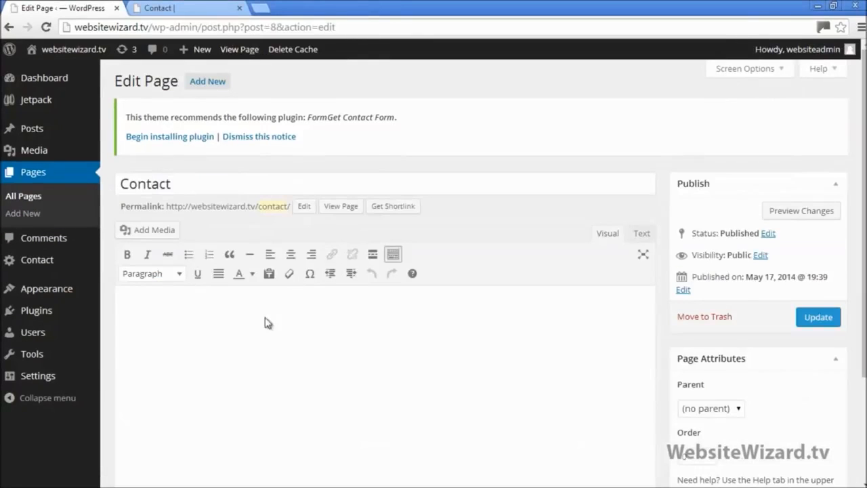
Paste the shortcode into the Contact page body in Text mode and update the page
{"action": "right_click", "coordinate": [269, 321]}
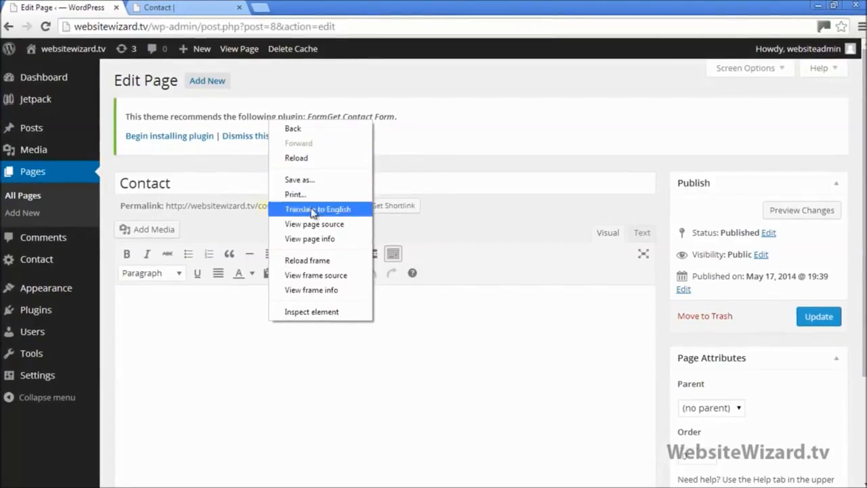
{"action": "right_click", "coordinate": [215, 347]}
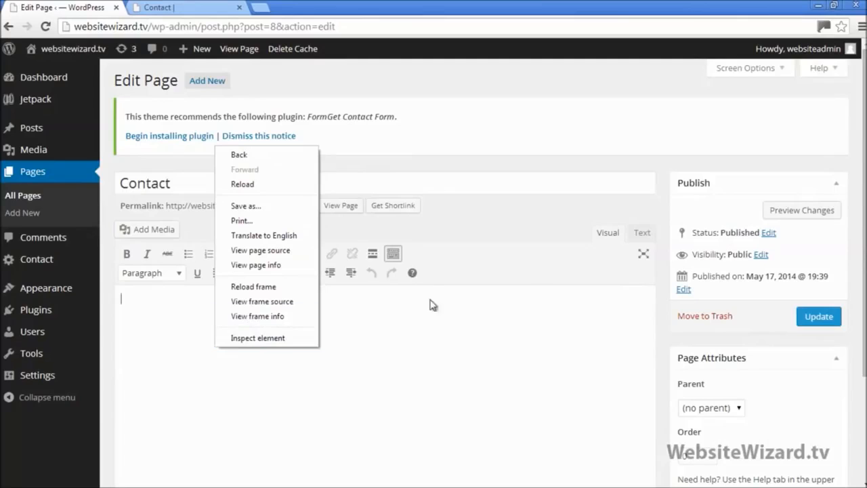
{"action": "left_click", "coordinate": [537, 329]}
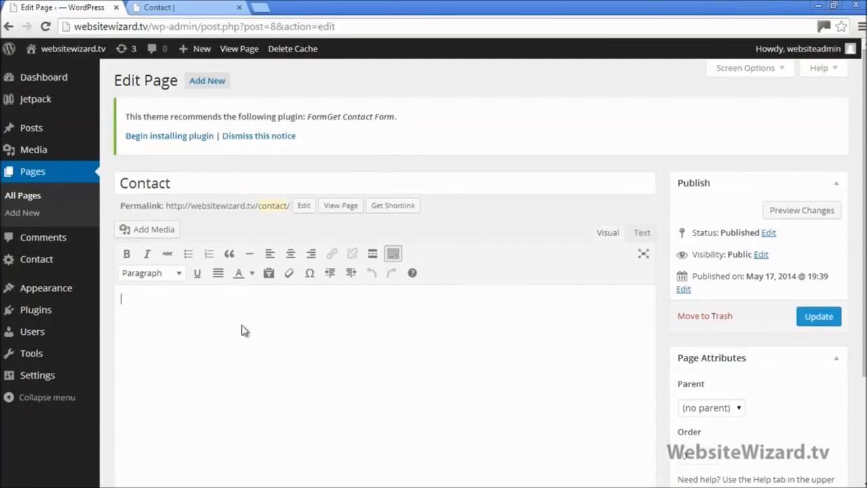
{"action": "left_click", "coordinate": [642, 233]}
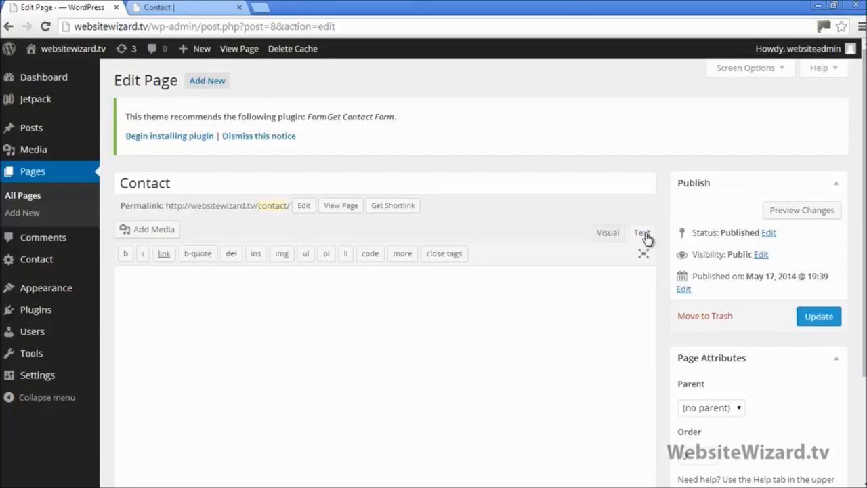
{"action": "right_click", "coordinate": [264, 305]}
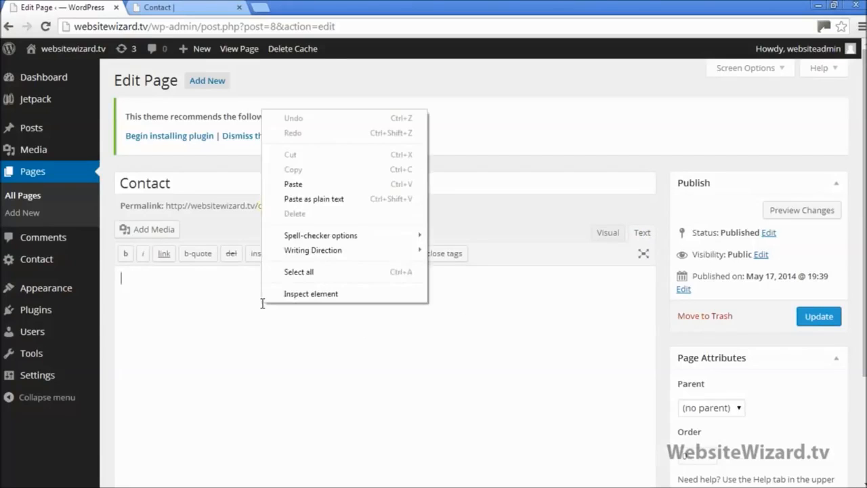
{"action": "left_click", "coordinate": [294, 184]}
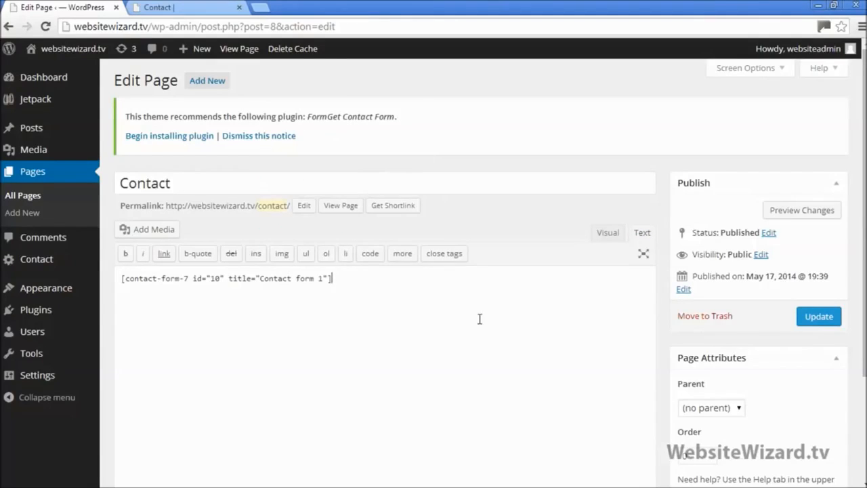
{"action": "left_click", "coordinate": [819, 317]}
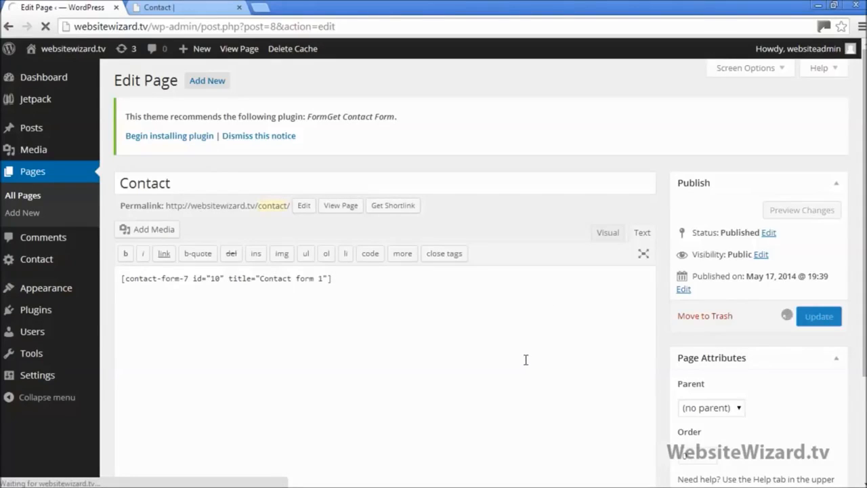
Reload the live Contact page to check the name, email, subject and message form, then return to the editor
{"action": "left_click", "coordinate": [166, 7]}
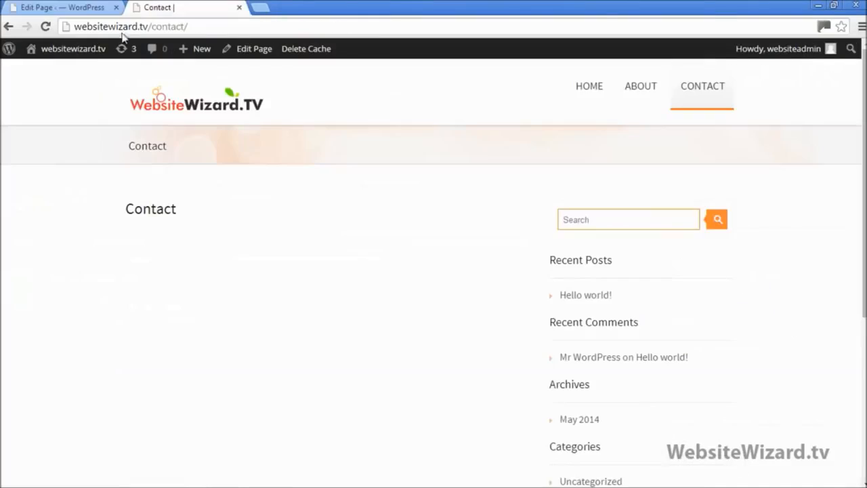
{"action": "left_click", "coordinate": [46, 26]}
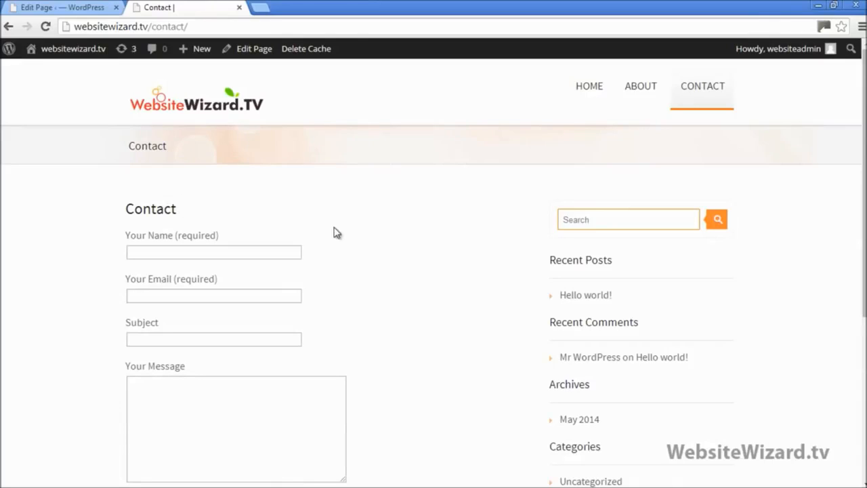
{"action": "scroll", "coordinate": [338, 204], "scroll_direction": "down", "scroll_amount": 1}
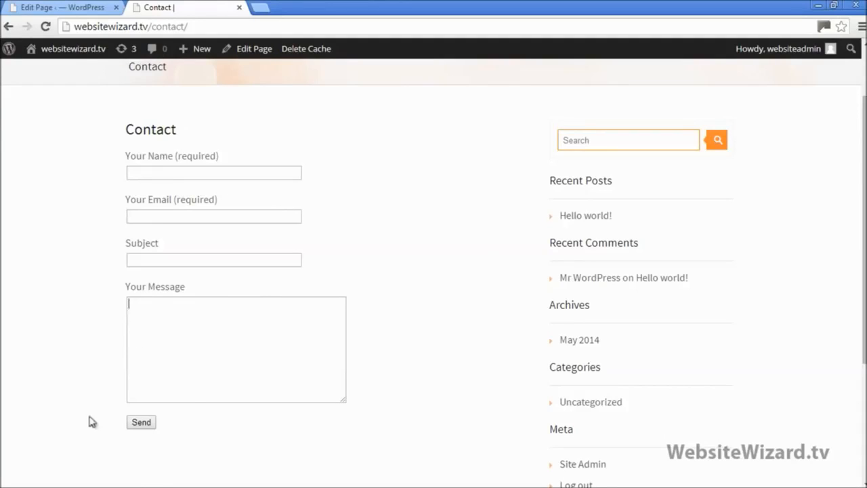
{"action": "scroll", "coordinate": [301, 384], "scroll_direction": "up", "scroll_amount": 1}
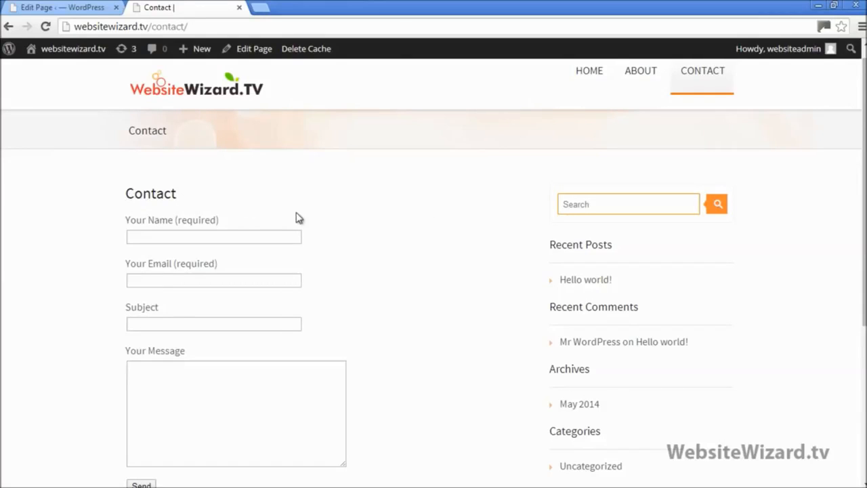
{"action": "left_click", "coordinate": [71, 8]}
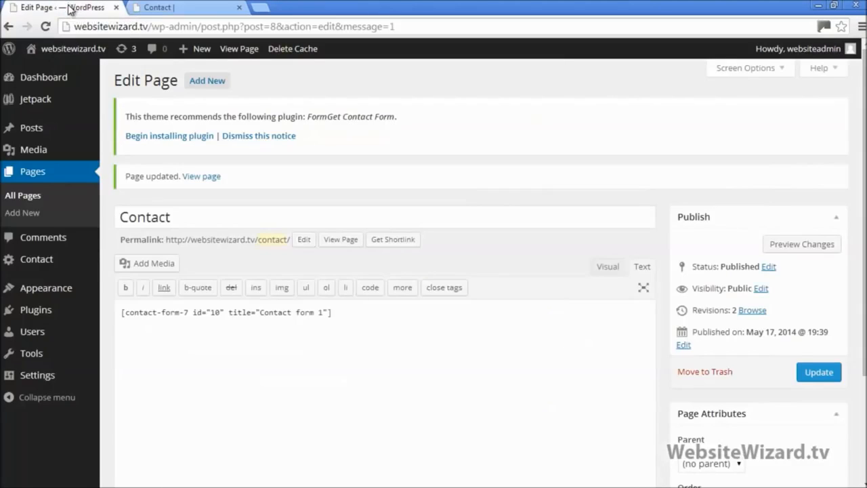
Remove the old id="19" contact-form shortcode from the end of the Notepad contact notes
{"action": "left_click", "coordinate": [813, 5]}
{"action": "left_click", "coordinate": [302, 141]}
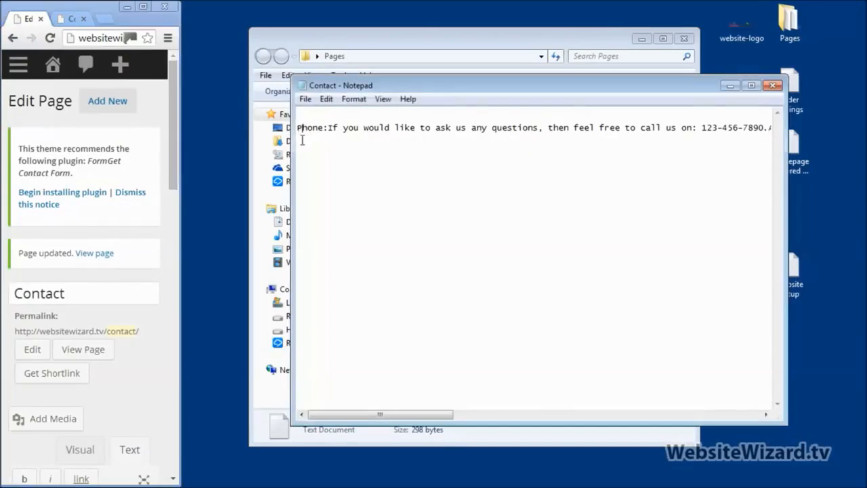
{"action": "left_click_drag", "start_coordinate": [411, 415], "coordinate": [716, 380]}
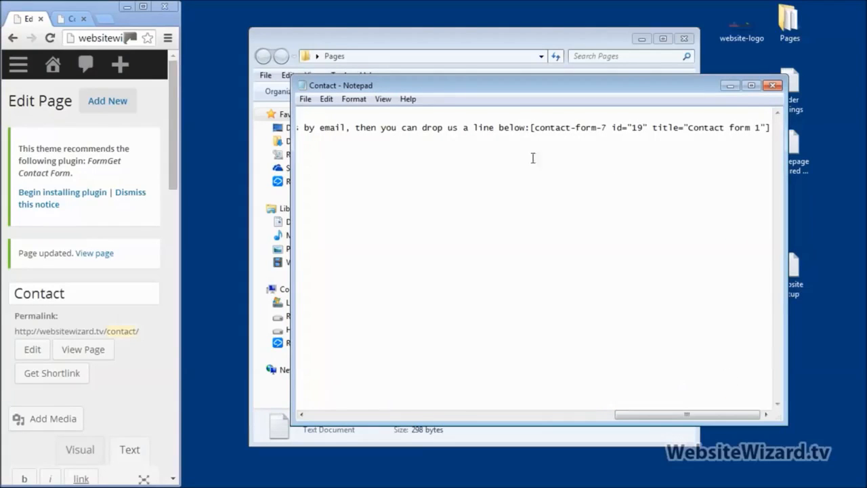
{"action": "left_click_drag", "start_coordinate": [532, 127], "coordinate": [802, 135]}
{"action": "key", "text": "ctrl+x"}
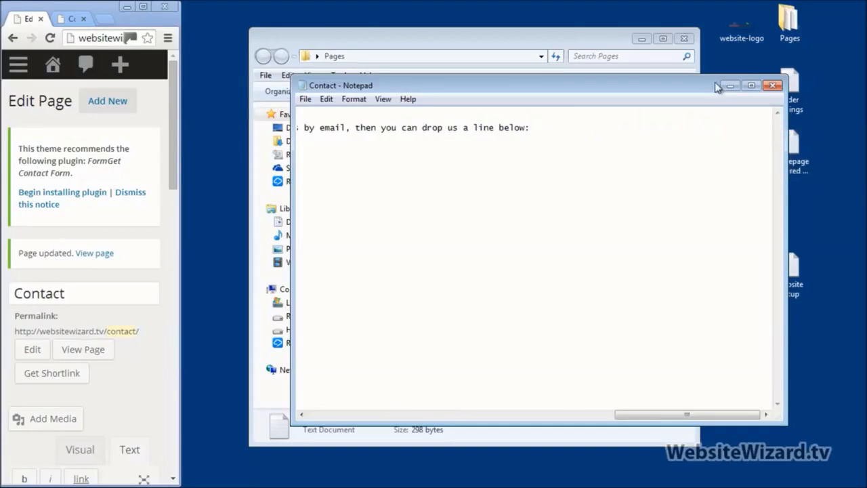
Cut all the remaining contact text from Notepad and go back to the WordPress editor
{"action": "key", "text": "ctrl+Home"}
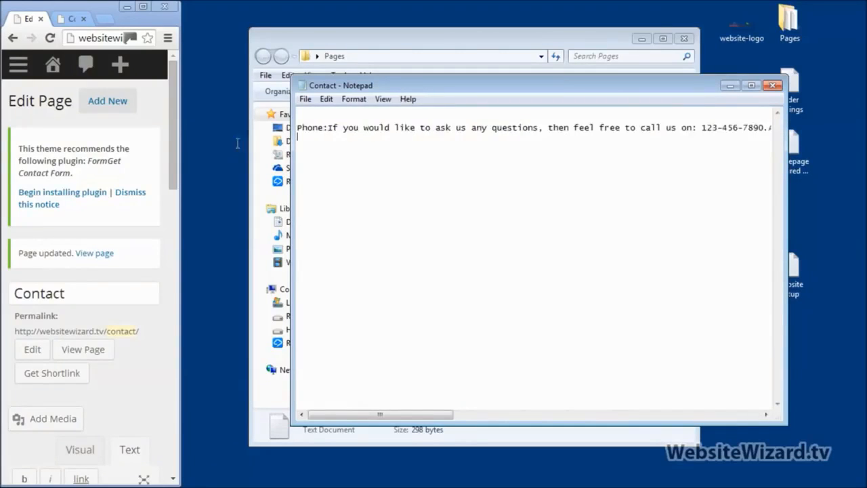
{"action": "key", "text": "ctrl+a"}
{"action": "key", "text": "Delete"}
{"action": "left_click", "coordinate": [143, 6]}
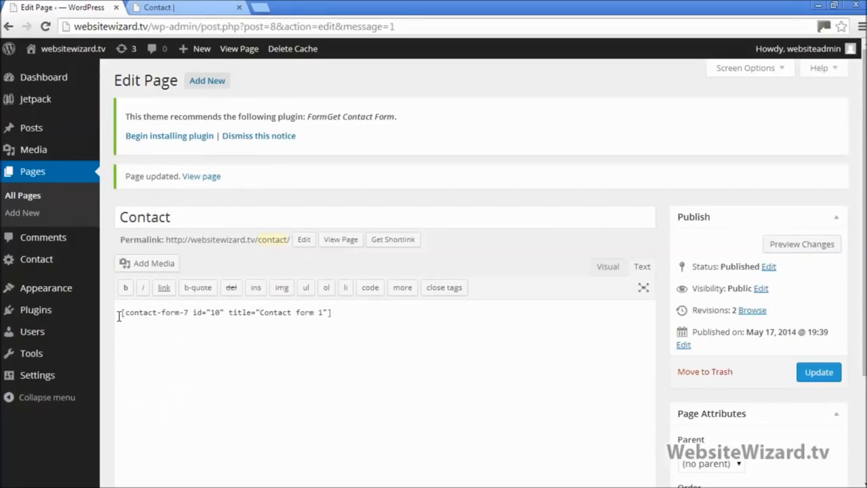
Paste the Phone, Address and Email text above the form shortcode and update the Contact page
{"action": "key", "text": "Return"}
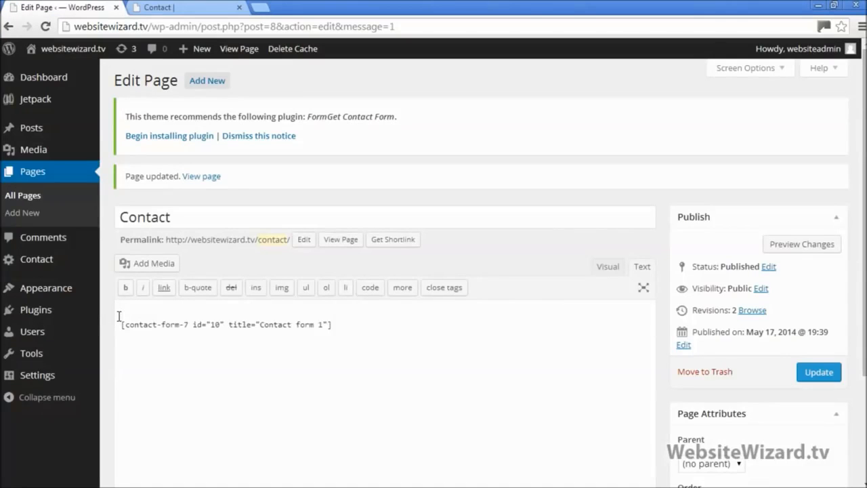
{"action": "key", "text": "ctrl+v"}
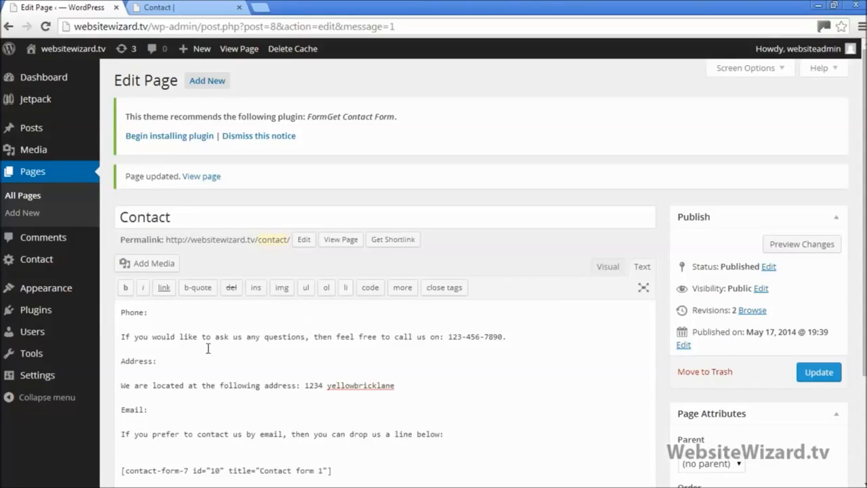
{"action": "left_click_drag", "start_coordinate": [151, 317], "coordinate": [112, 314]}
{"action": "left_click_drag", "start_coordinate": [518, 335], "coordinate": [102, 333]}
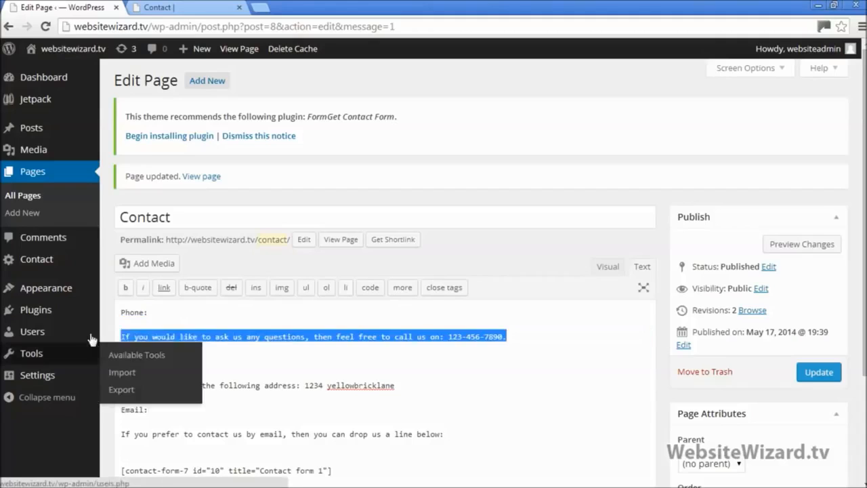
{"action": "left_click", "coordinate": [819, 372]}
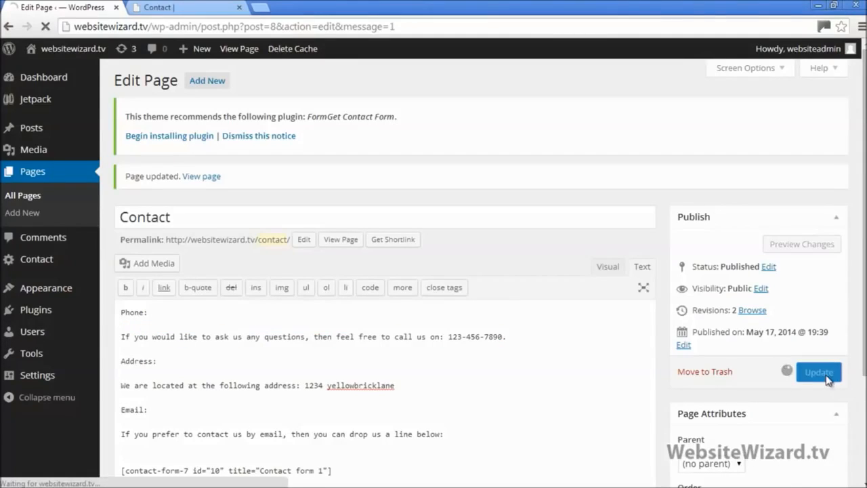
Reload the live Contact page and check the new Phone and Address text above the form
{"action": "left_click", "coordinate": [193, 7]}
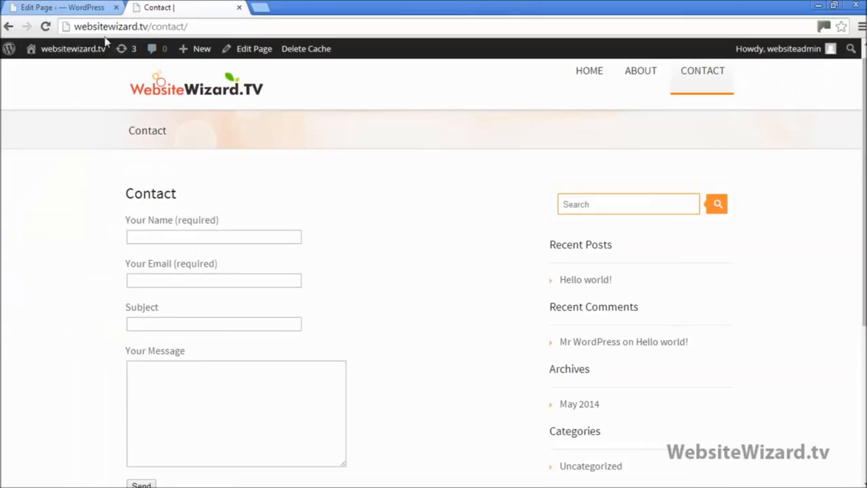
{"action": "left_click", "coordinate": [46, 26]}
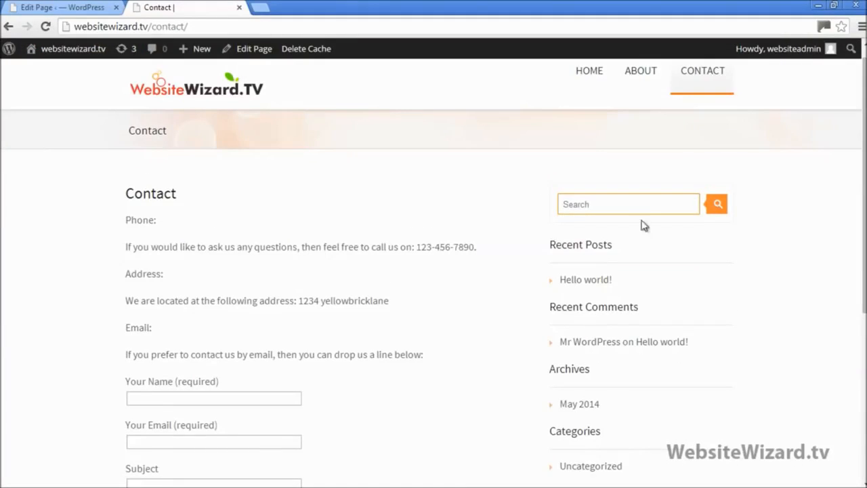
{"action": "left_click_drag", "start_coordinate": [863, 187], "coordinate": [863, 222]}
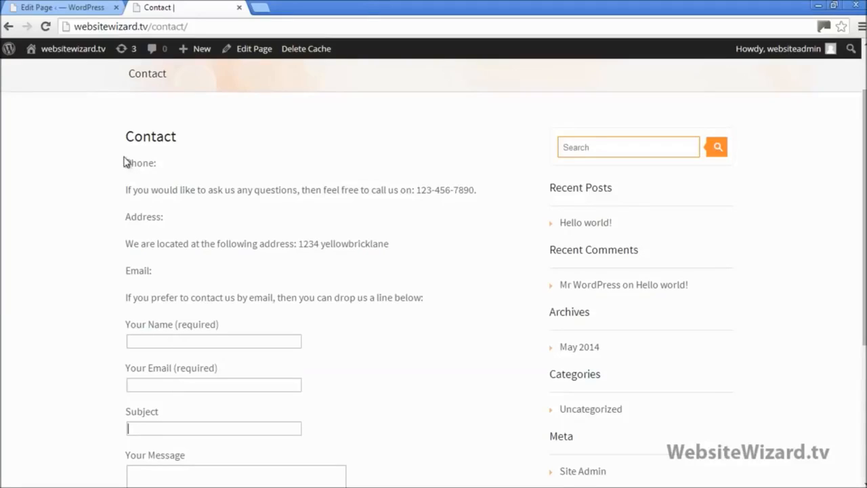
{"action": "left_click_drag", "start_coordinate": [174, 169], "coordinate": [467, 194]}
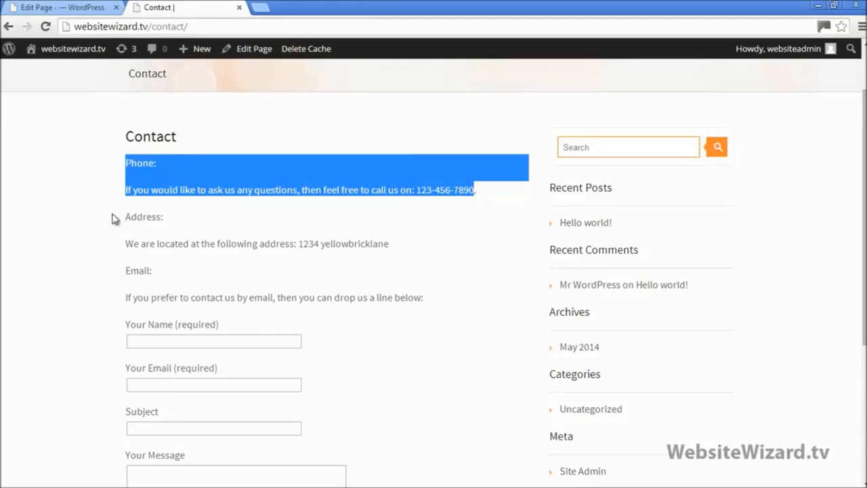
{"action": "left_click_drag", "start_coordinate": [126, 217], "coordinate": [392, 231]}
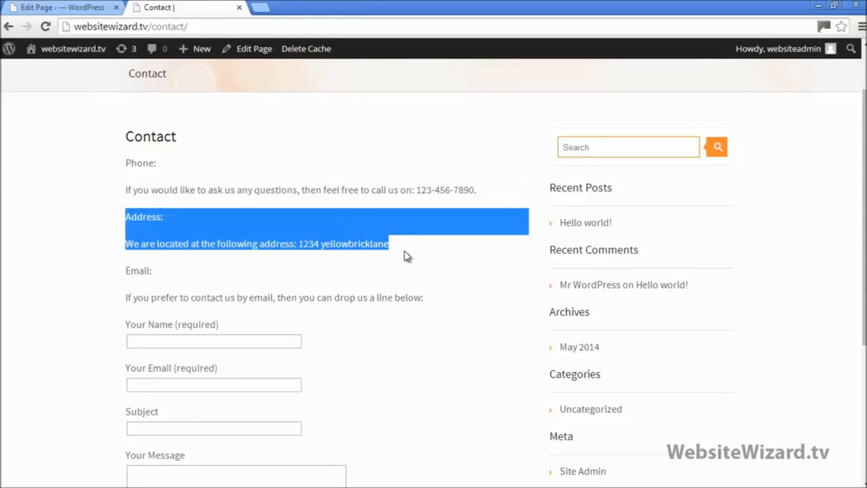
{"action": "left_click", "coordinate": [391, 277]}
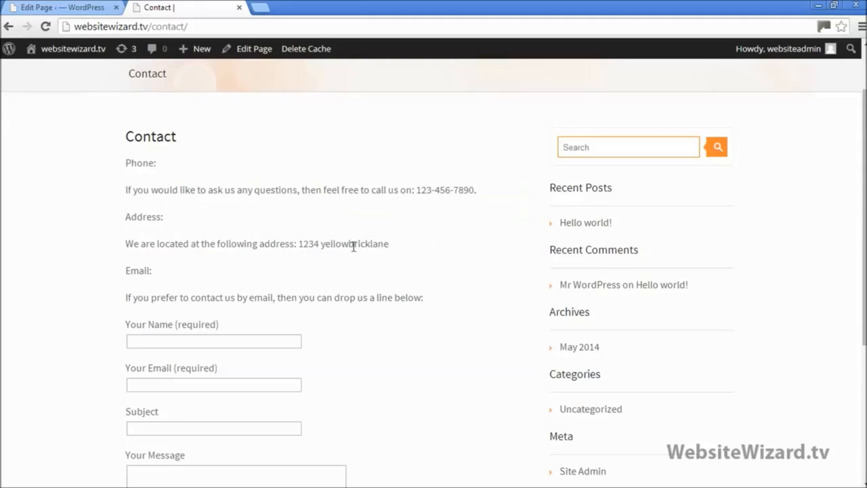
{"action": "left_click_drag", "start_coordinate": [389, 244], "coordinate": [129, 163]}
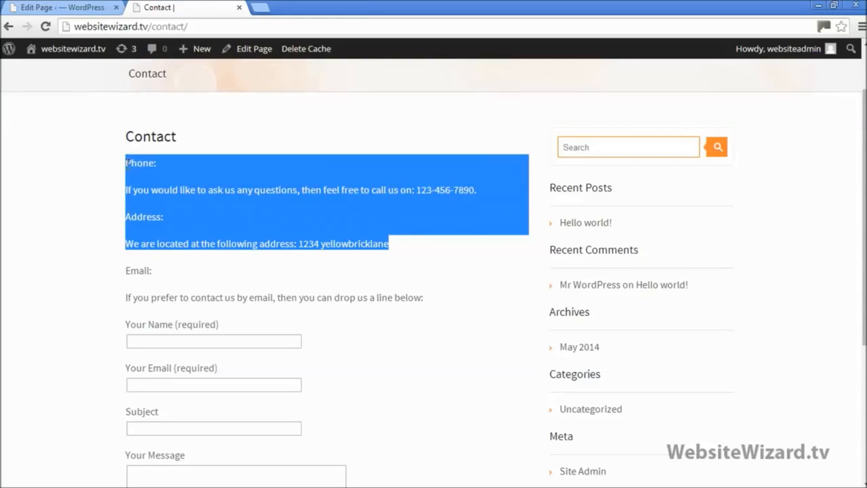
{"action": "left_click", "coordinate": [411, 278]}
{"action": "scroll", "coordinate": [407, 285], "scroll_direction": "up", "scroll_amount": 1}
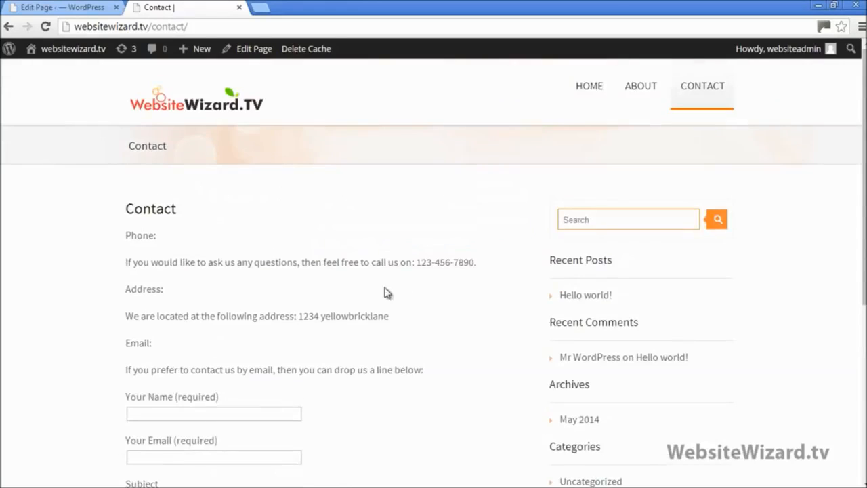
Return to the page editor, restore down the browser, and close the empty Contact notes
{"action": "left_click", "coordinate": [90, 5]}
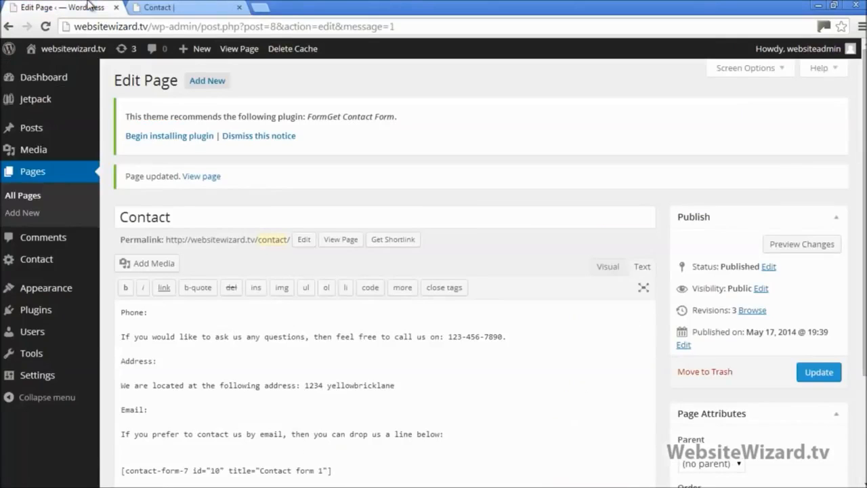
{"action": "left_click", "coordinate": [833, 5]}
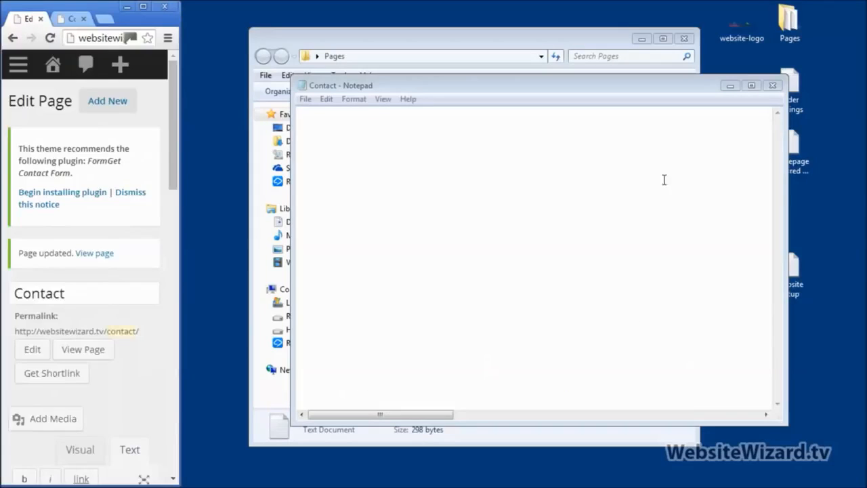
{"action": "left_click", "coordinate": [772, 85]}
Discard the Notepad notes unsaved and delete the About and Contact files to the Recycle Bin
{"action": "left_click", "coordinate": [459, 260]}
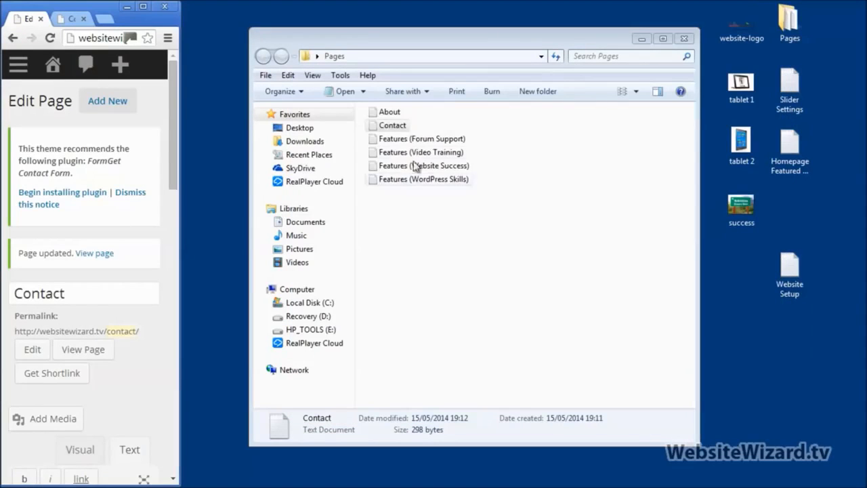
{"action": "left_click_drag", "start_coordinate": [421, 128], "coordinate": [381, 111]}
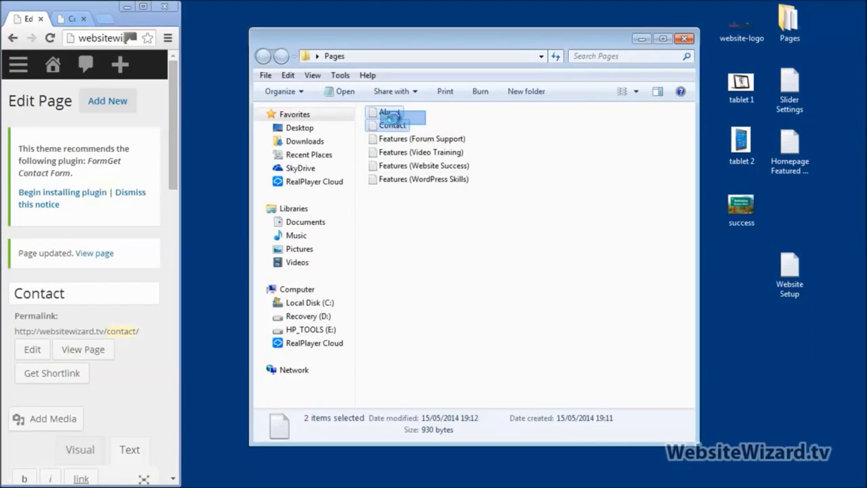
{"action": "right_click", "coordinate": [381, 111]}
{"action": "left_click", "coordinate": [433, 401]}
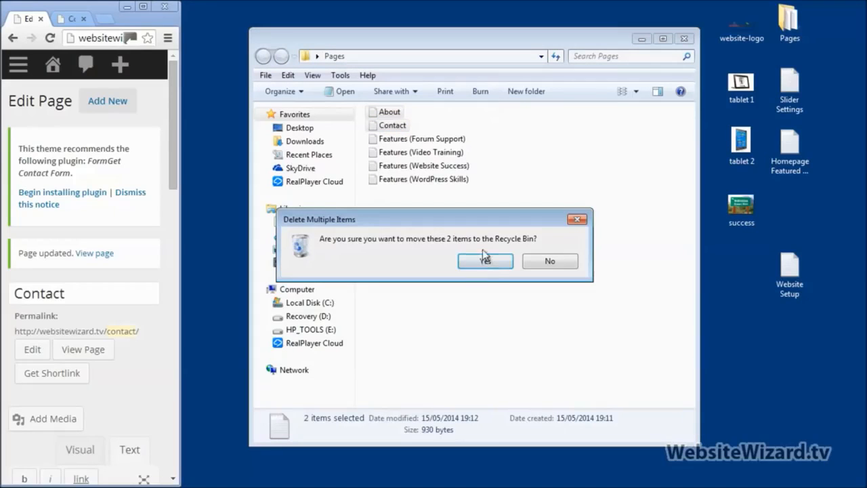
{"action": "left_click", "coordinate": [489, 263]}
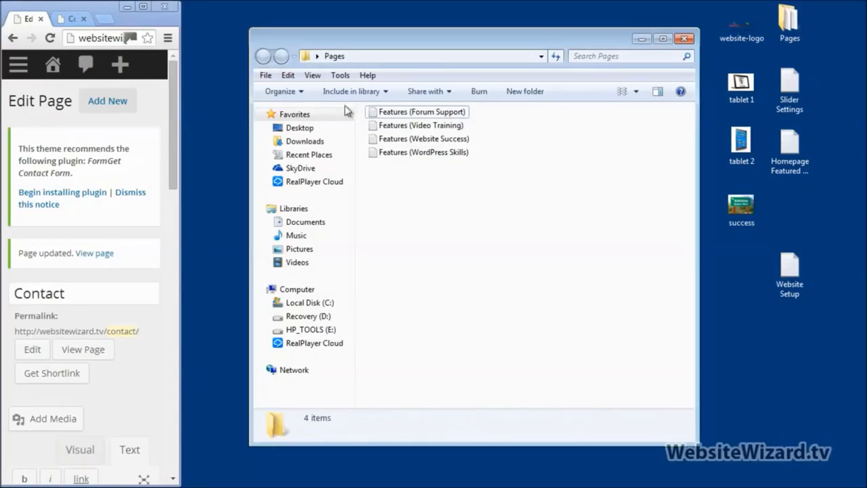
Review the four remaining Features files: Forum Support, Video Training, Website Success, WordPress Skills
{"action": "left_click", "coordinate": [143, 7]}
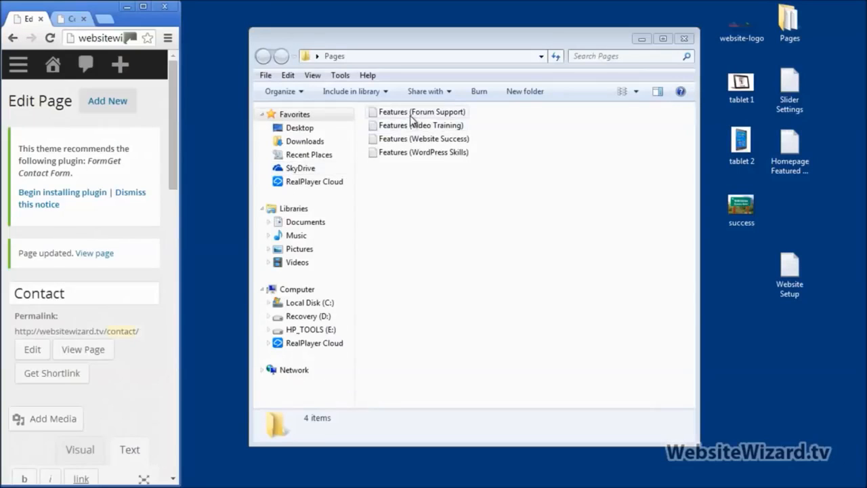
{"action": "left_click", "coordinate": [442, 113]}
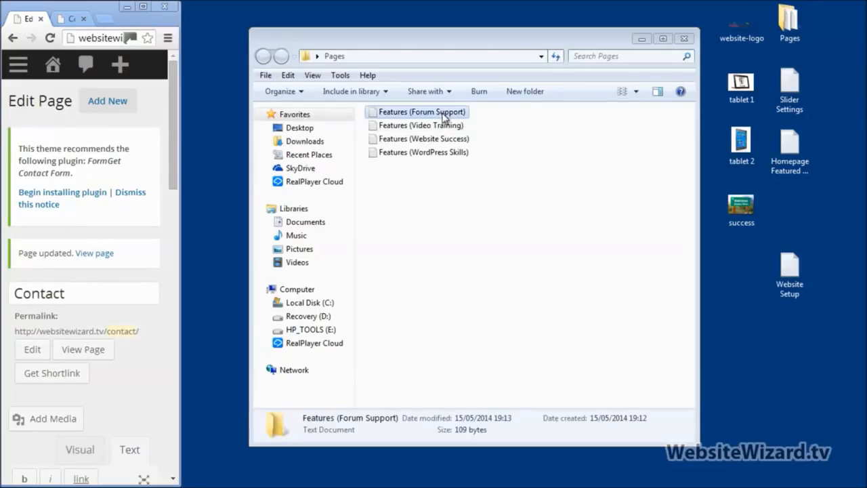
{"action": "left_click", "coordinate": [441, 126]}
{"action": "left_click", "coordinate": [437, 139]}
{"action": "left_click", "coordinate": [435, 153]}
{"action": "left_click", "coordinate": [437, 113]}
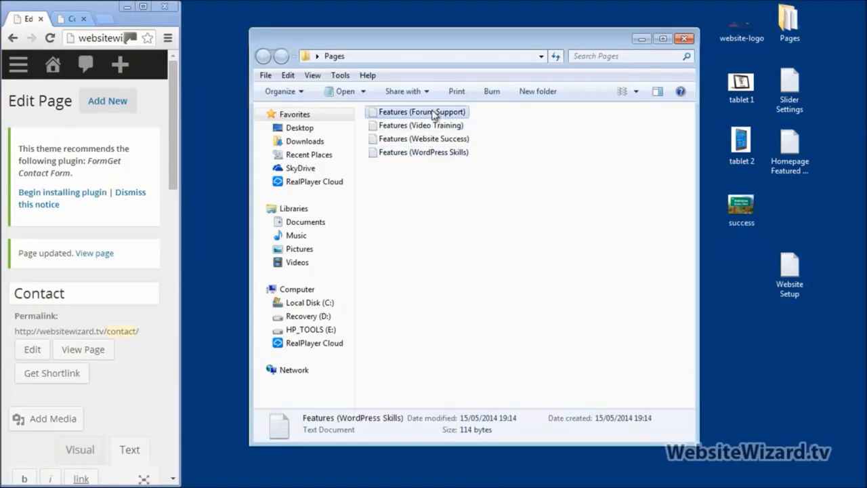
{"action": "left_click", "coordinate": [432, 127]}
{"action": "left_click", "coordinate": [427, 139]}
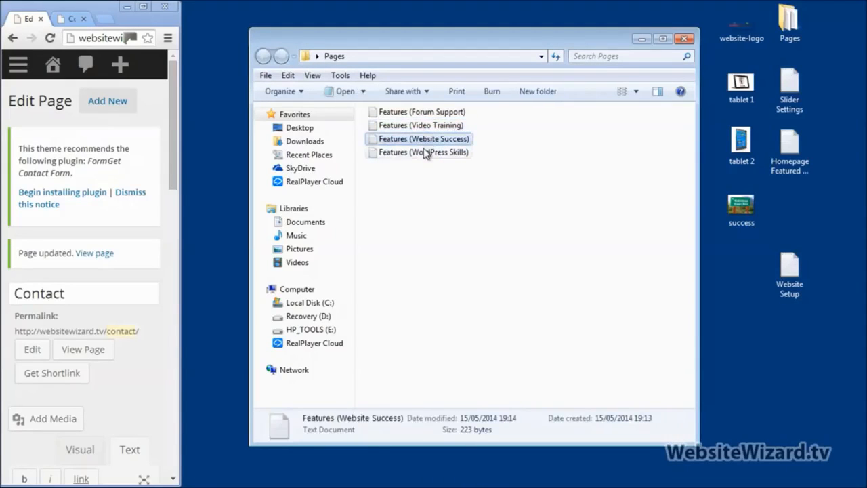
{"action": "left_click", "coordinate": [436, 152]}
{"action": "left_click_drag", "start_coordinate": [481, 112], "coordinate": [432, 160]}
{"action": "left_click", "coordinate": [489, 175]}
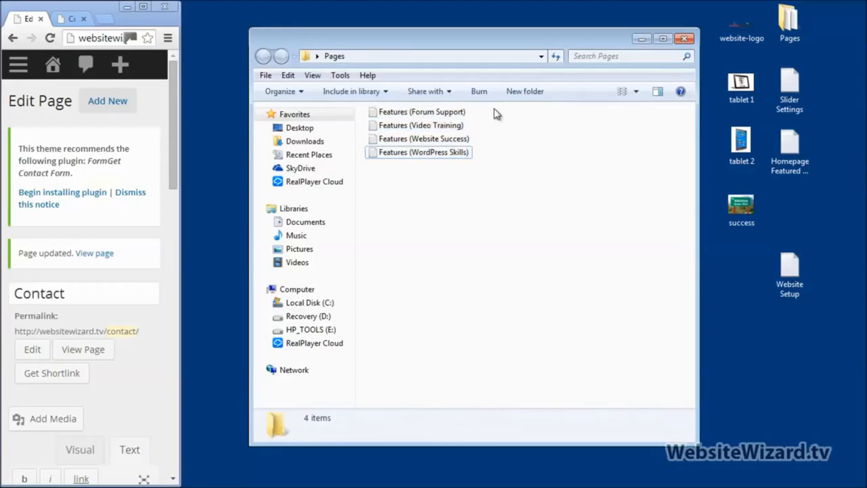
{"action": "left_click_drag", "start_coordinate": [493, 117], "coordinate": [450, 159]}
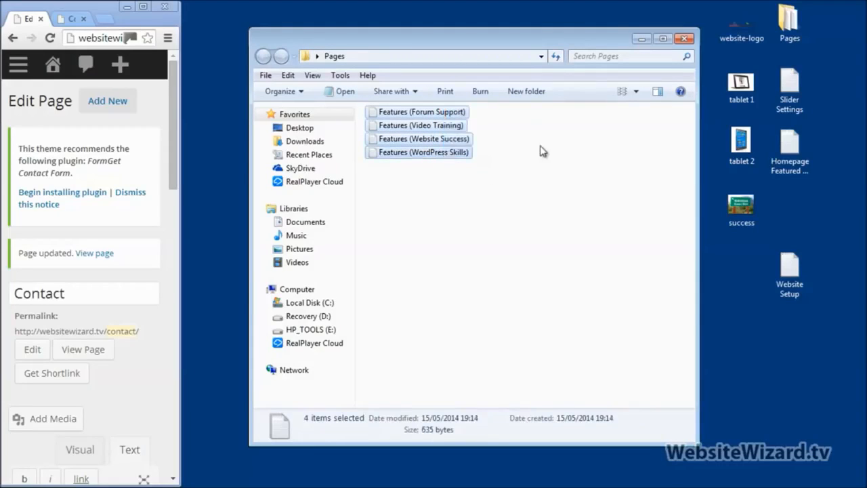
{"action": "left_click", "coordinate": [541, 154]}
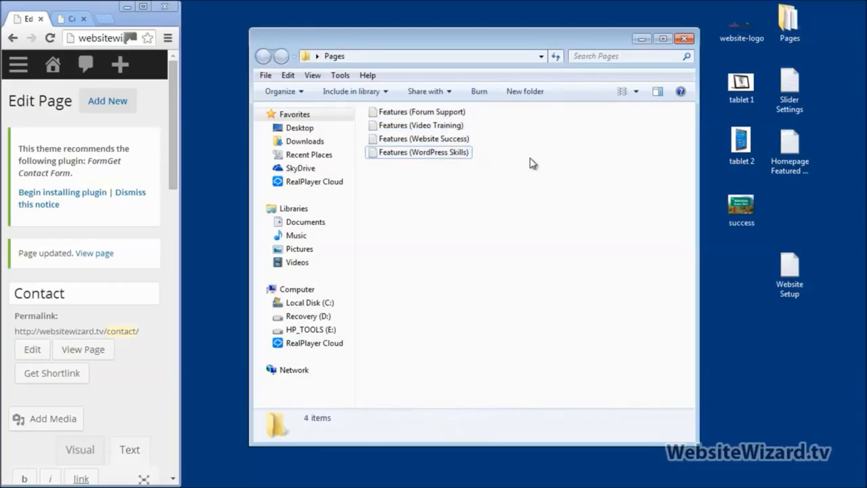
Maximize the browser, load the live homepage, and scroll through its four feature columns
{"action": "left_click", "coordinate": [144, 8]}
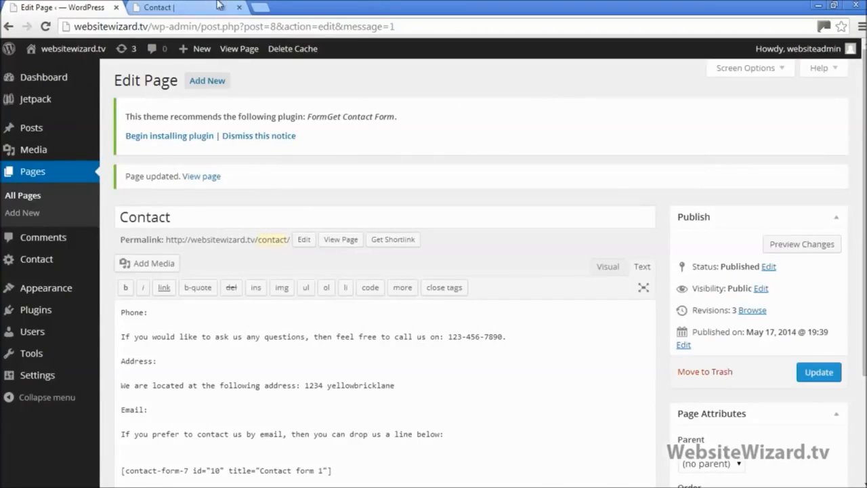
{"action": "left_click", "coordinate": [218, 6]}
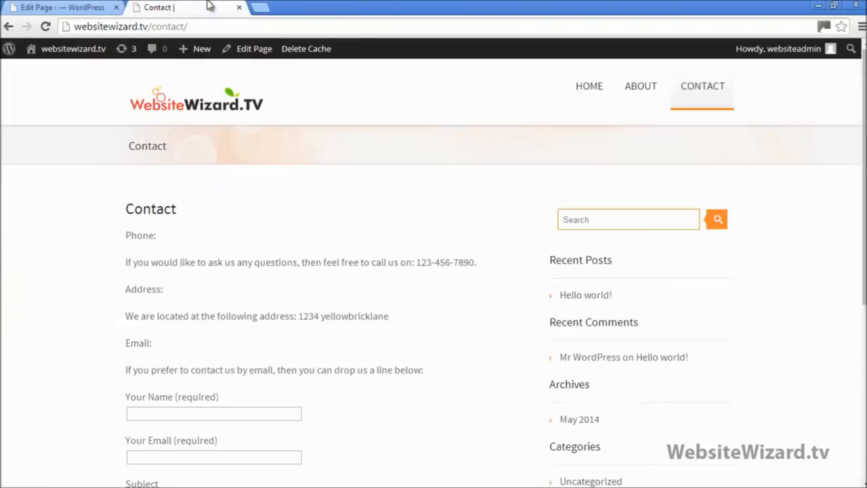
{"action": "left_click", "coordinate": [203, 130]}
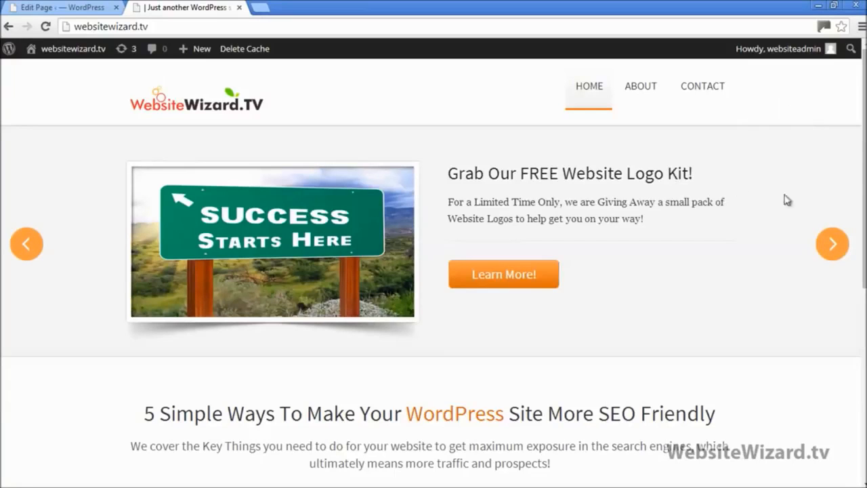
{"action": "scroll", "coordinate": [793, 206], "scroll_direction": "down", "scroll_amount": 4}
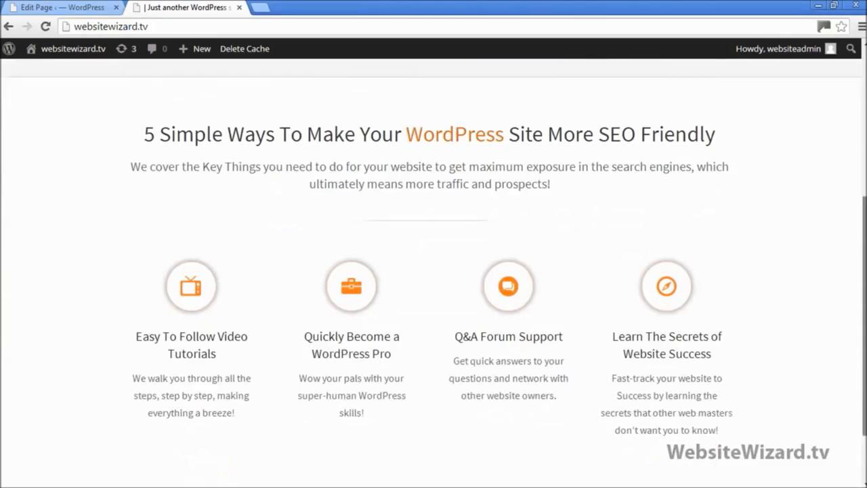
{"action": "scroll", "coordinate": [807, 286], "scroll_direction": "down", "scroll_amount": 1}
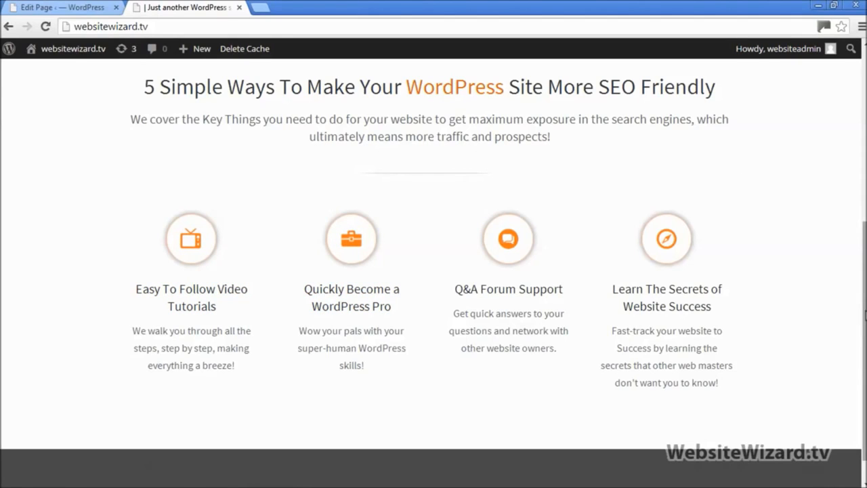
{"action": "scroll", "coordinate": [433, 271], "scroll_direction": "up", "scroll_amount": 5}
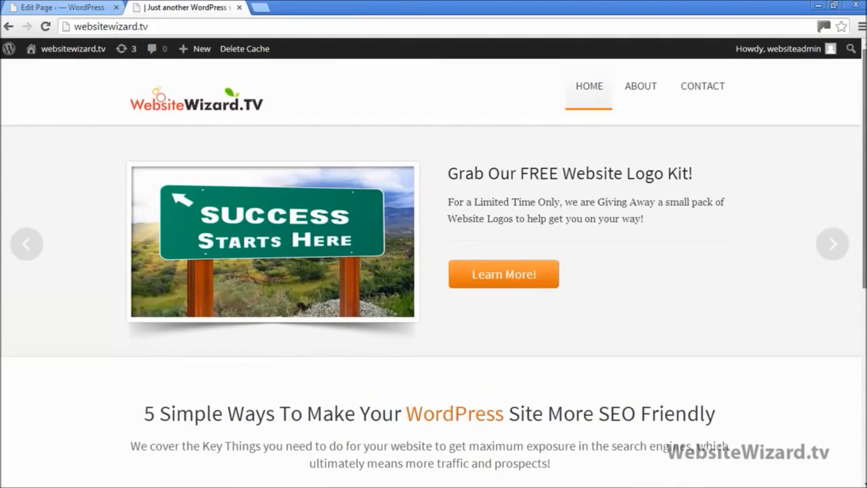
{"action": "left_click", "coordinate": [61, 6]}
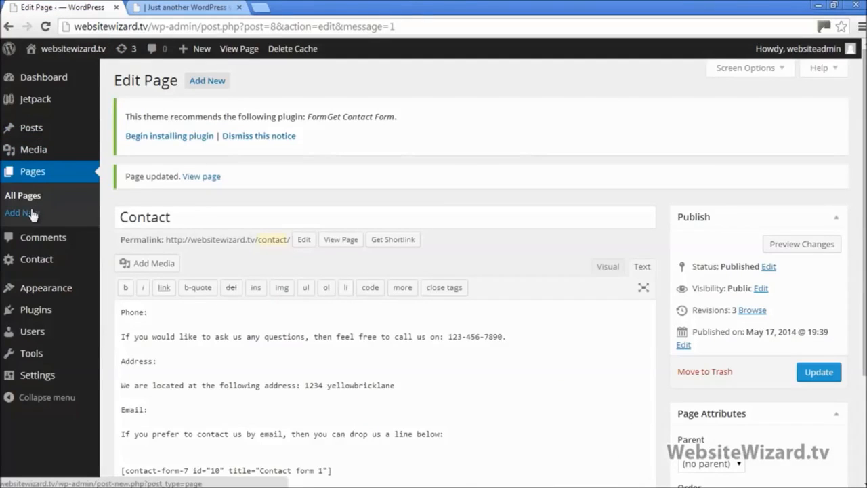
Create and publish a new empty page titled 'Features'
{"action": "left_click", "coordinate": [31, 214]}
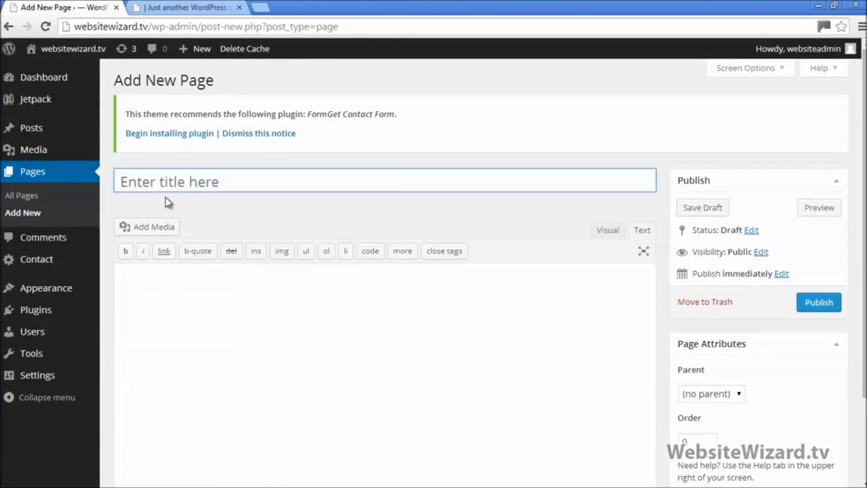
{"action": "type", "text": "Features"}
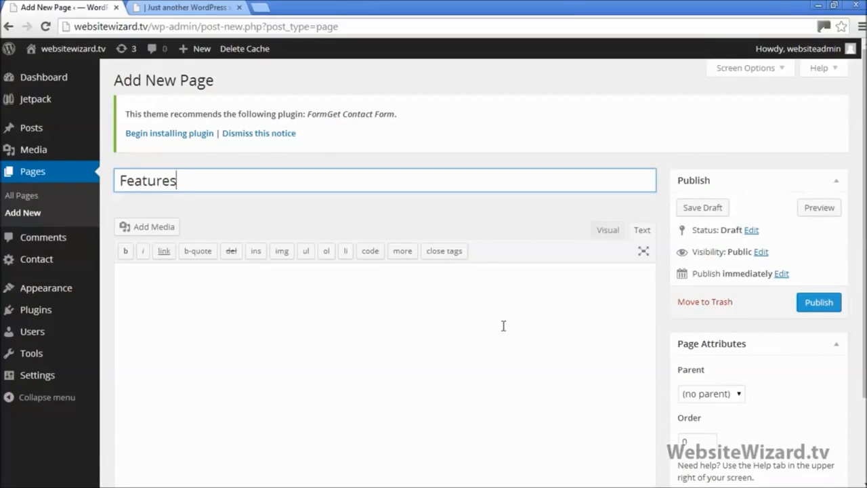
{"action": "left_click", "coordinate": [821, 304]}
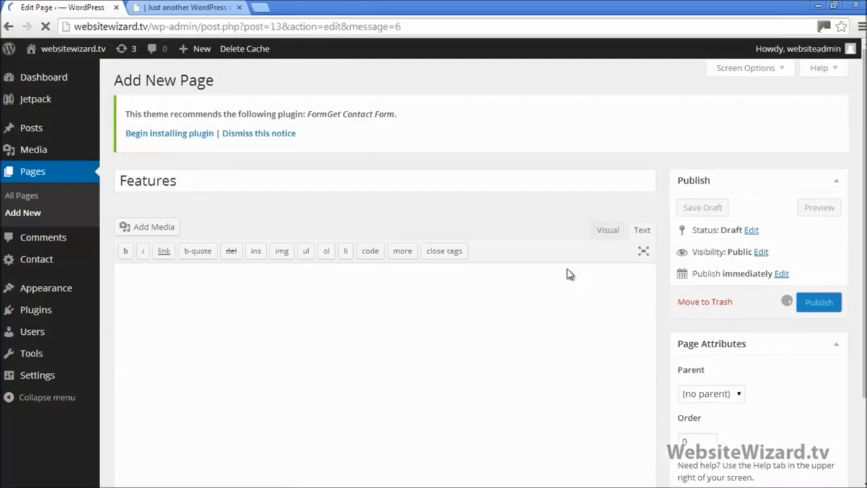
Reload the live site and open the new FEATURES page from its top menu
{"action": "left_click", "coordinate": [190, 7]}
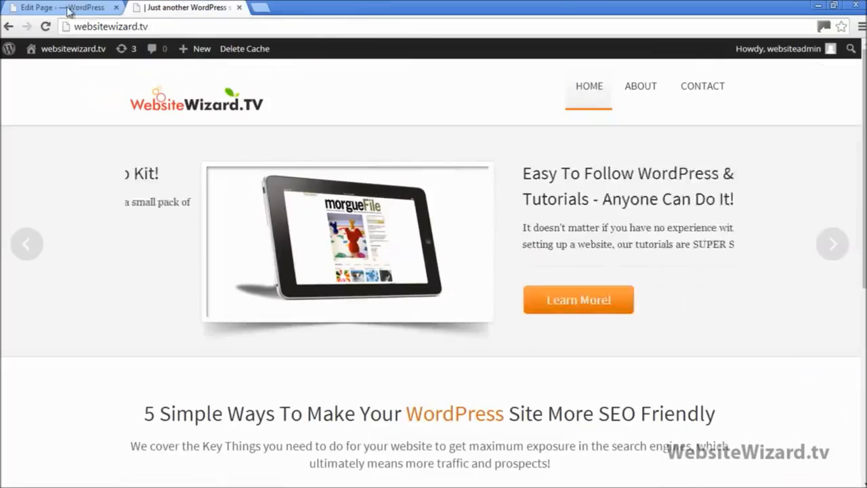
{"action": "left_click", "coordinate": [45, 26]}
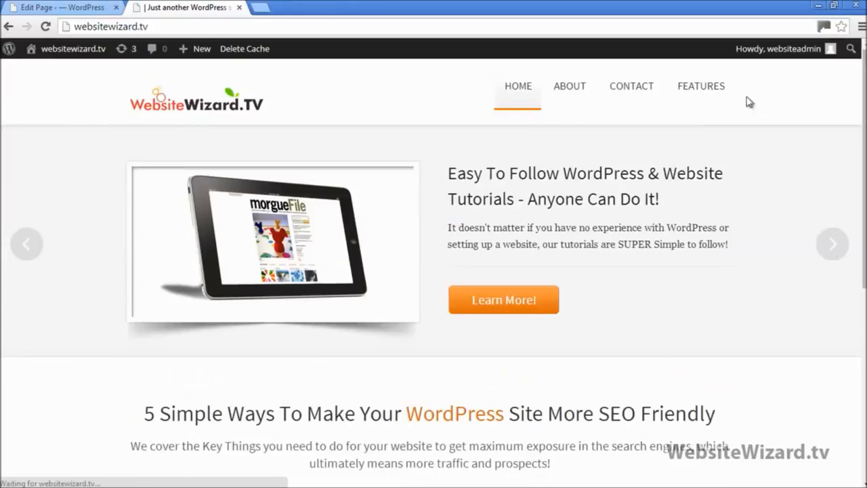
{"action": "left_click", "coordinate": [708, 95]}
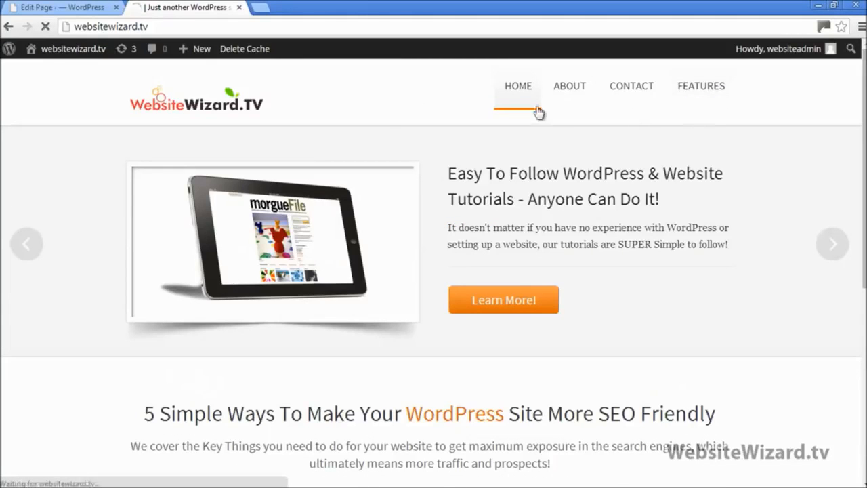
{"action": "left_click", "coordinate": [203, 117]}
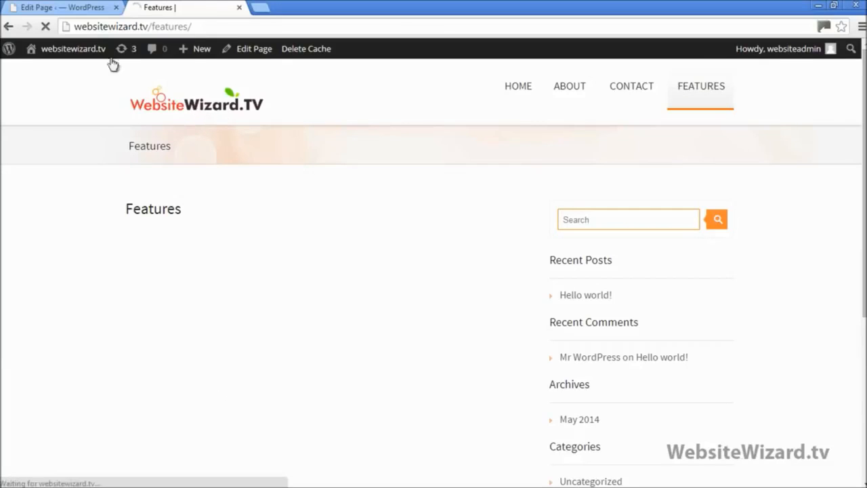
{"action": "left_click", "coordinate": [78, 8]}
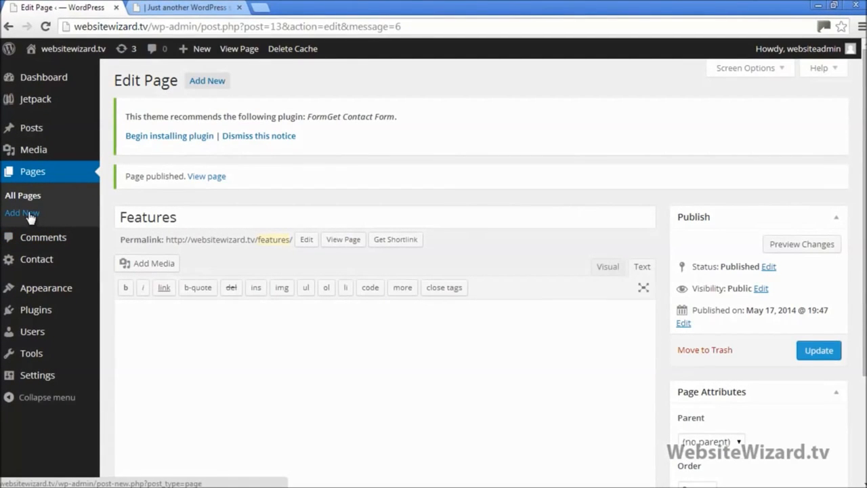
Start a new page and check the Video Training text file in the Pages folder
{"action": "left_click", "coordinate": [42, 238]}
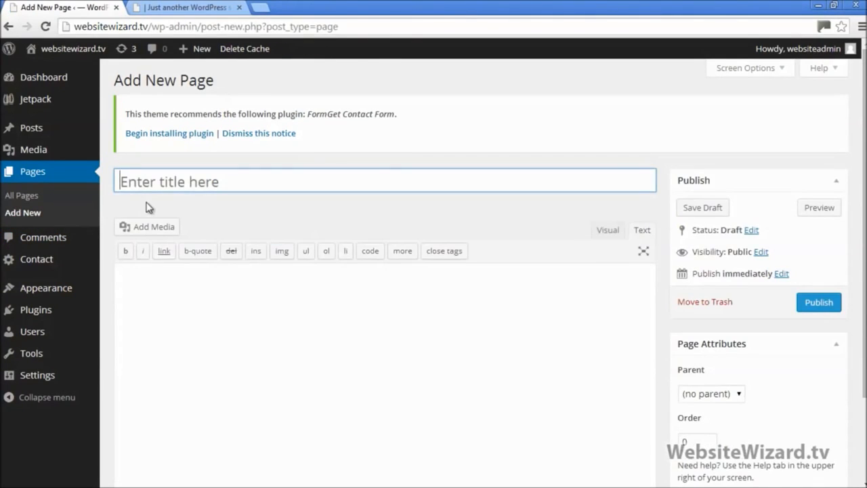
{"action": "left_click", "coordinate": [182, 9]}
{"action": "scroll", "coordinate": [293, 336], "scroll_direction": "down", "scroll_amount": 4}
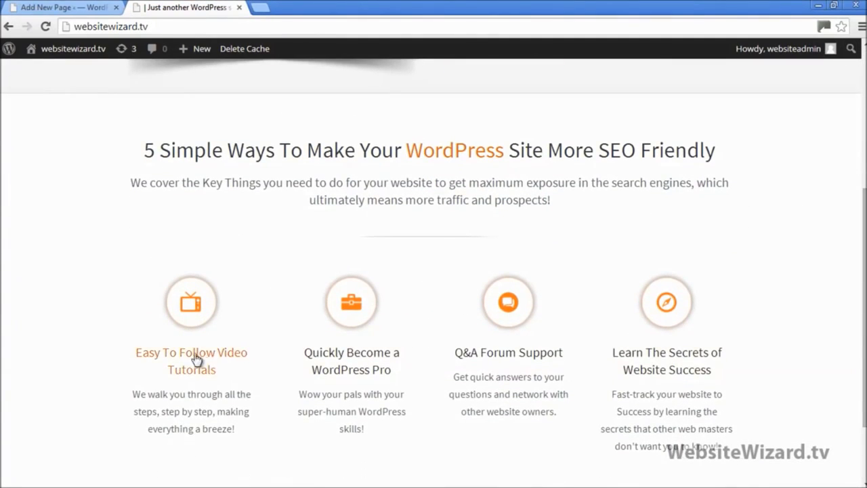
{"action": "left_click", "coordinate": [834, 7]}
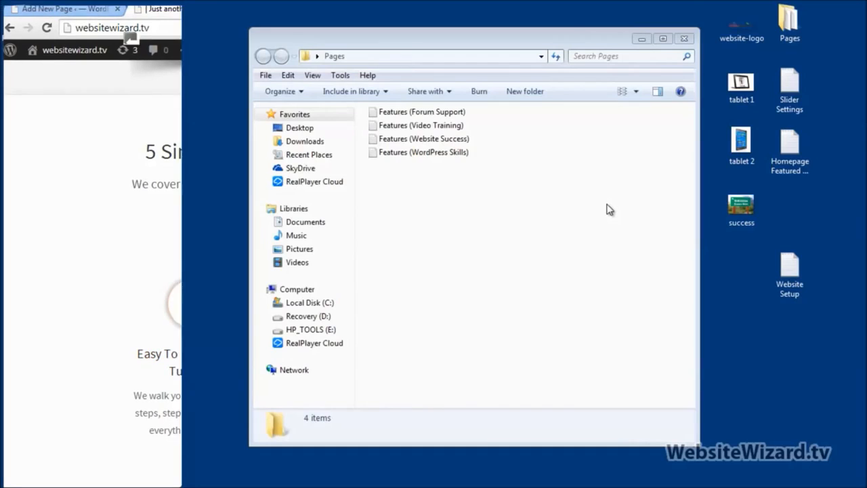
{"action": "left_click", "coordinate": [426, 128]}
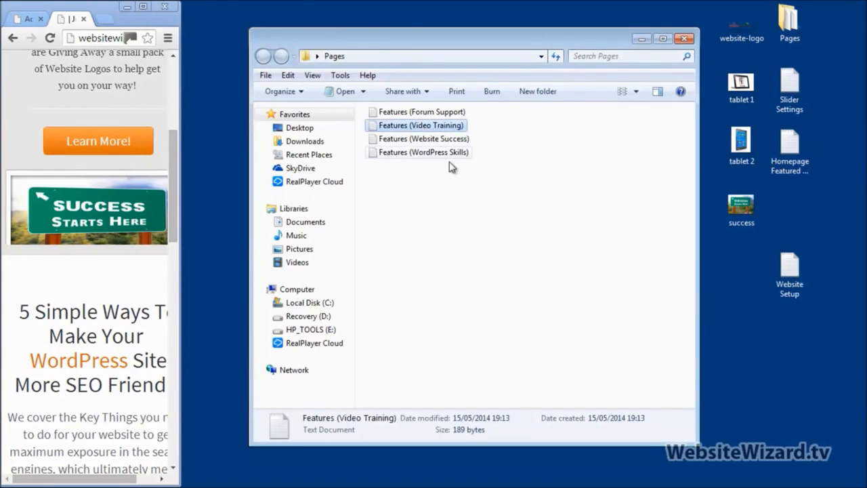
{"action": "left_click", "coordinate": [143, 6]}
Title the new page 'Video Training' and return to the live homepage
{"action": "left_click", "coordinate": [84, 11]}
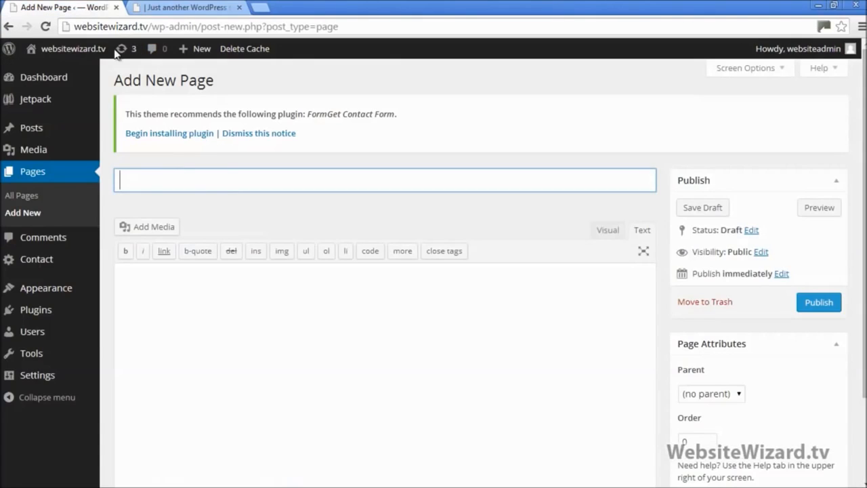
{"action": "type", "text": "Video Training"}
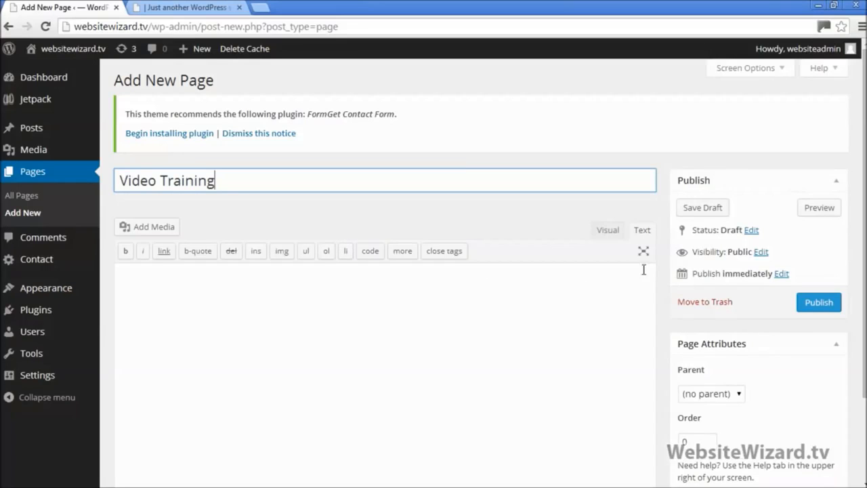
{"action": "left_click", "coordinate": [196, 7]}
{"action": "scroll", "coordinate": [548, 152], "scroll_direction": "up", "scroll_amount": 4}
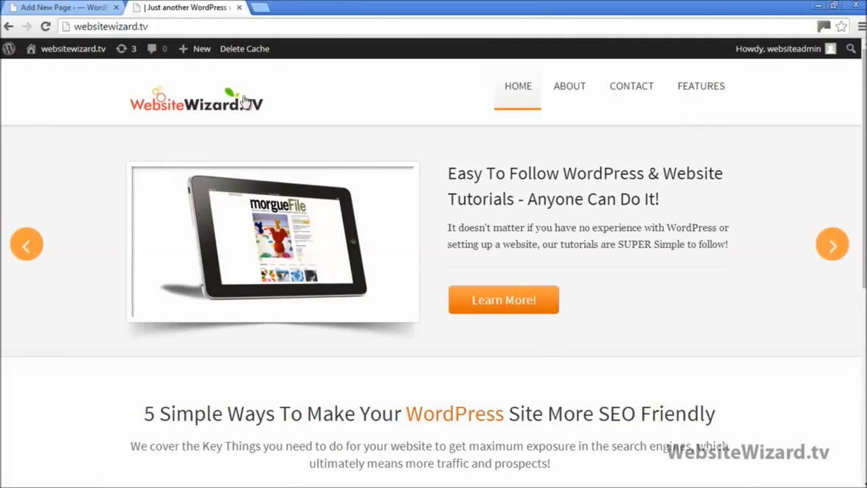
Choose Features as the Video Training page's parent in Page Attributes and publish it
{"action": "left_click", "coordinate": [61, 8]}
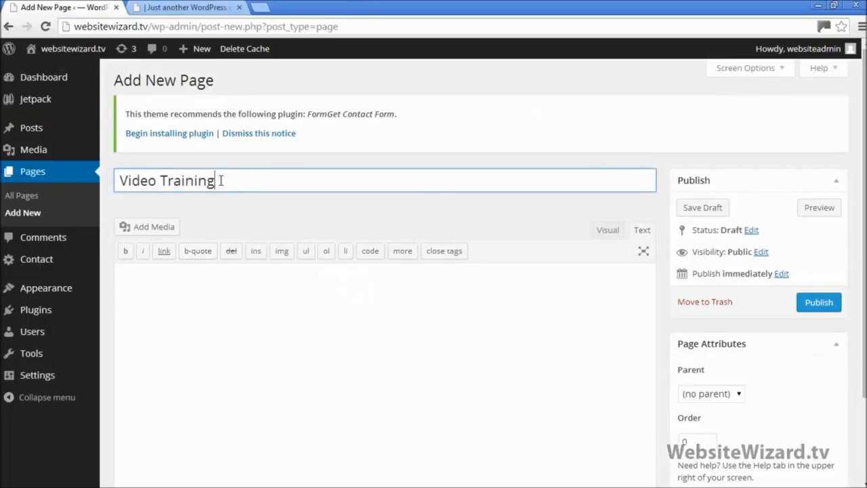
{"action": "left_click_drag", "start_coordinate": [220, 181], "coordinate": [124, 177]}
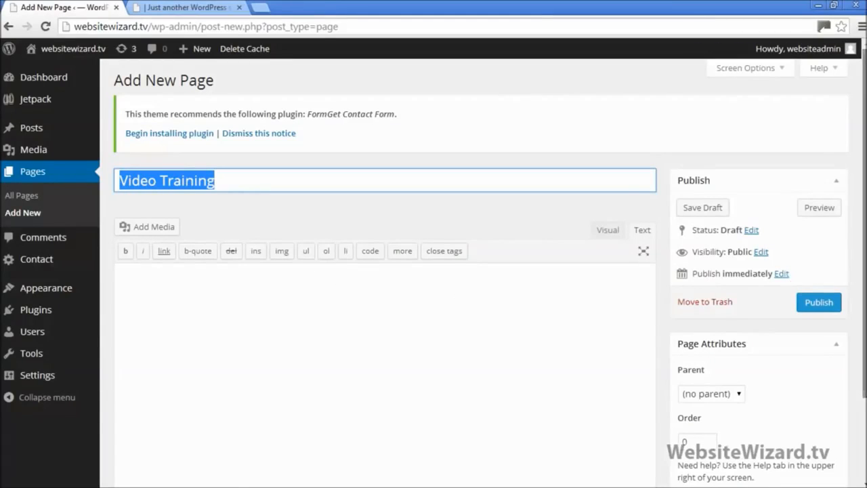
{"action": "scroll", "coordinate": [762, 344], "scroll_direction": "down", "scroll_amount": 1}
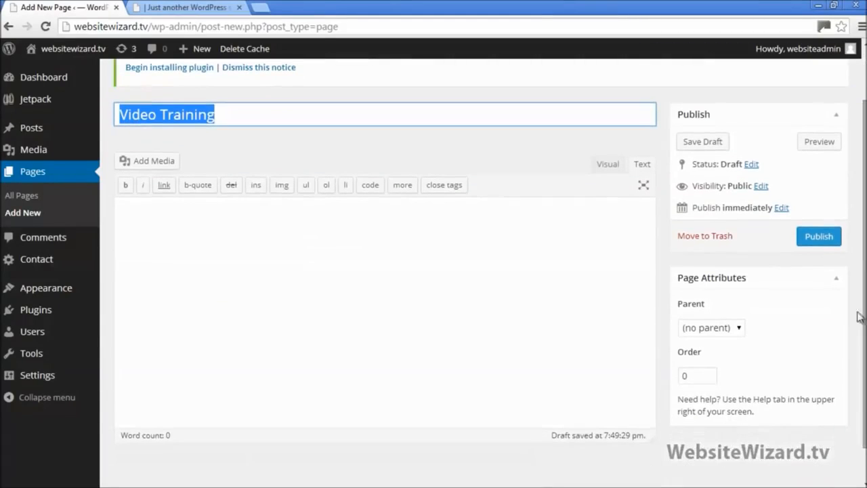
{"action": "left_click", "coordinate": [738, 330]}
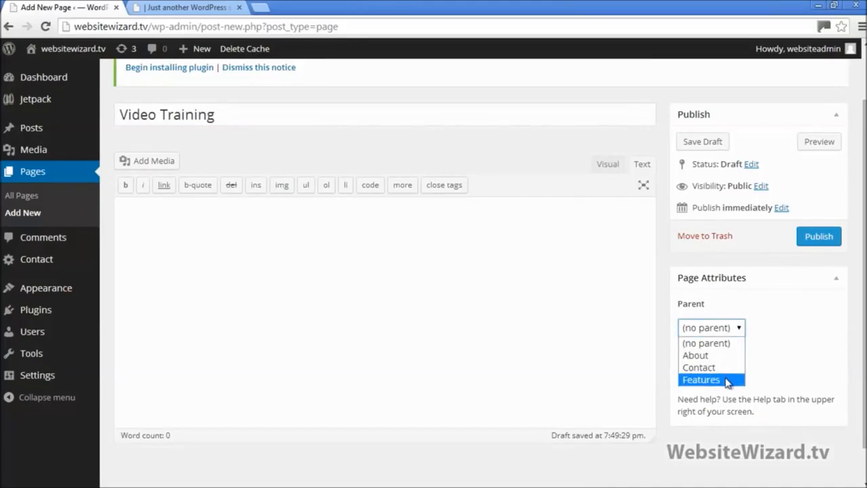
{"action": "left_click", "coordinate": [704, 380]}
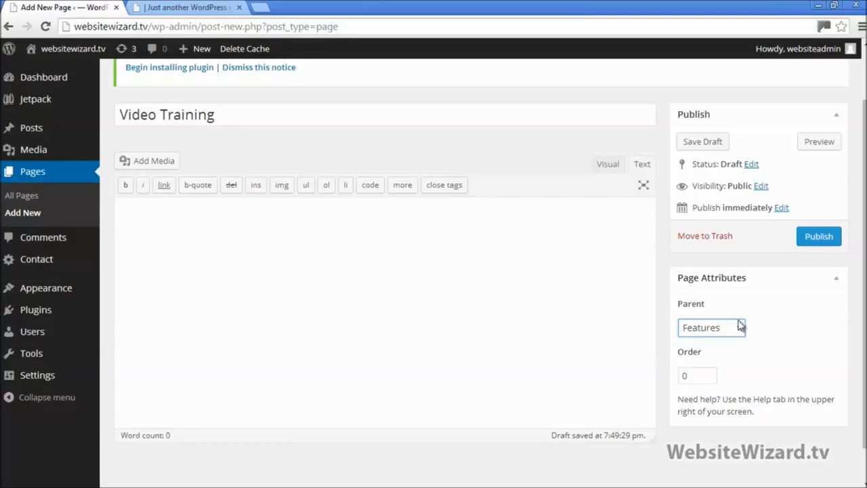
{"action": "scroll", "coordinate": [490, 269], "scroll_direction": "up", "scroll_amount": 2}
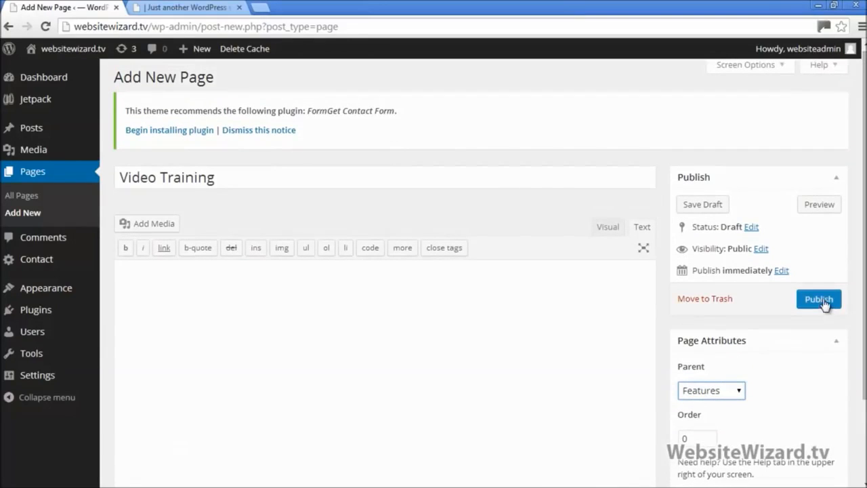
{"action": "left_click", "coordinate": [823, 303]}
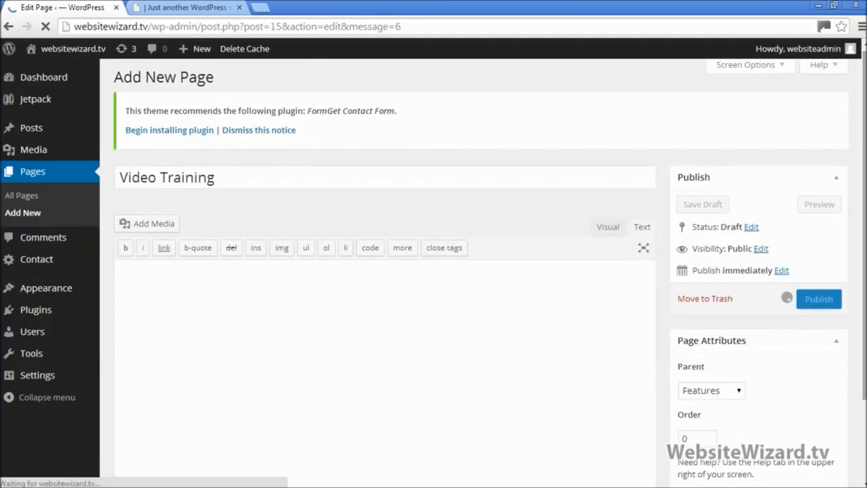
{"action": "left_click", "coordinate": [189, 7]}
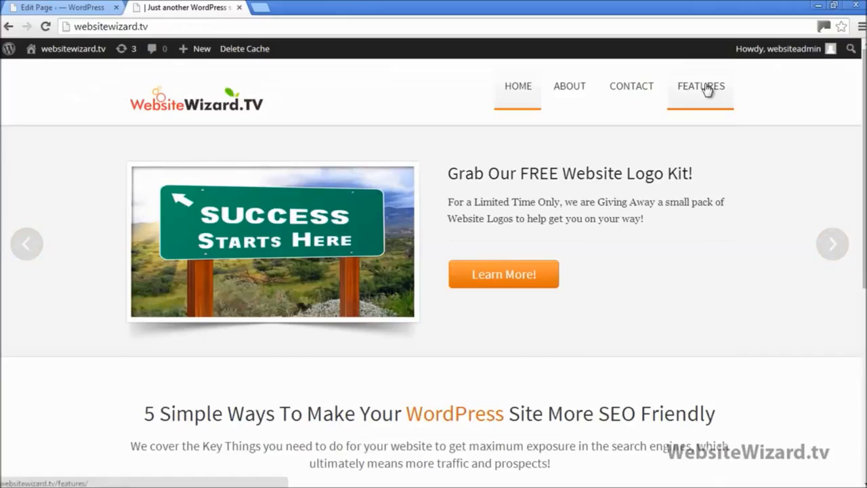
Reload the live site and confirm Video Training appears under the FEATURES menu
{"action": "left_click", "coordinate": [46, 27]}
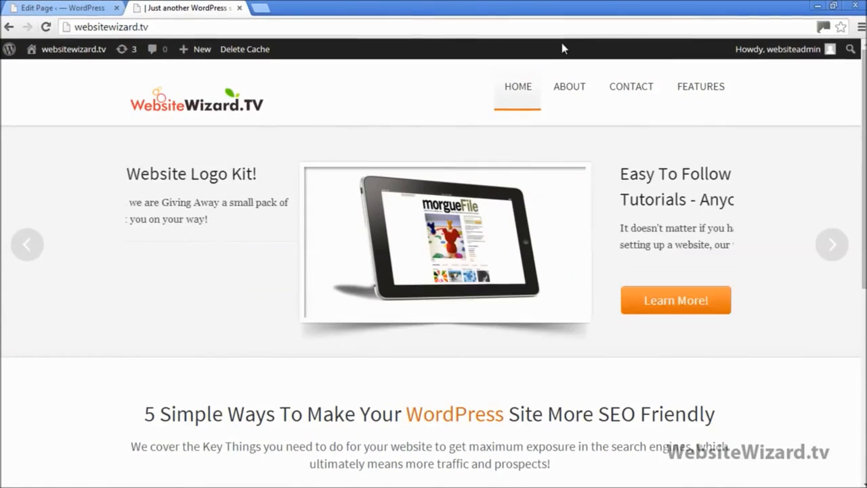
{"action": "mouse_move", "coordinate": [695, 86]}
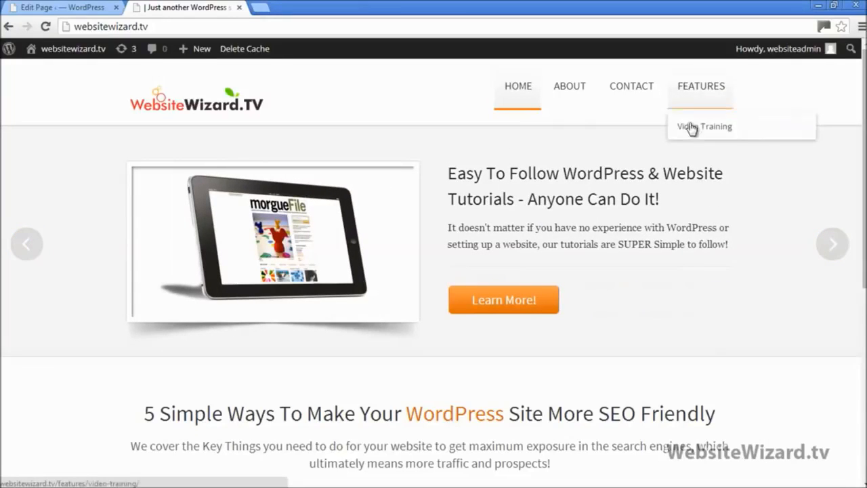
{"action": "left_click", "coordinate": [74, 7]}
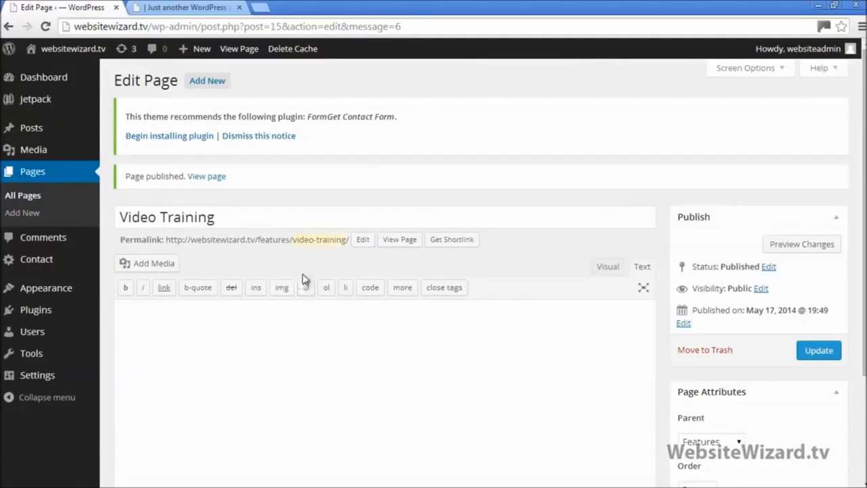
Open the Features (Video Training) text file and cut all its intro text for pasting
{"action": "left_click", "coordinate": [834, 5]}
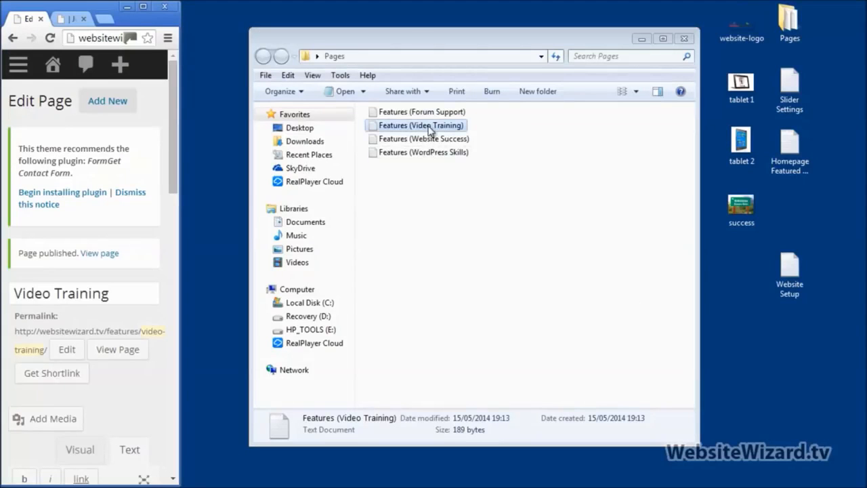
{"action": "double_click", "coordinate": [427, 125]}
{"action": "right_click", "coordinate": [319, 127]}
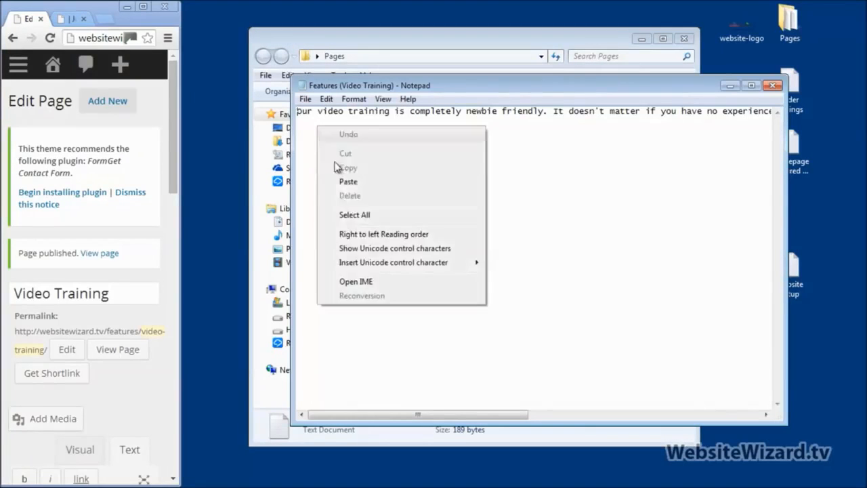
{"action": "left_click", "coordinate": [348, 215]}
{"action": "key", "text": "Delete"}
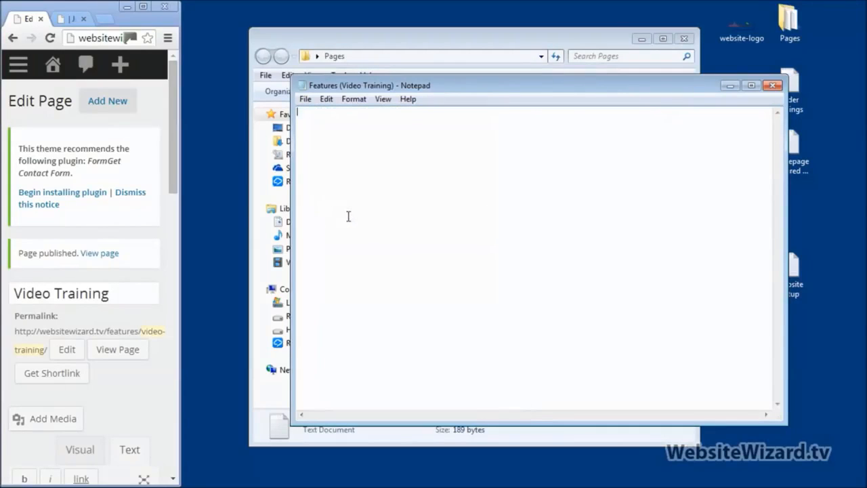
{"action": "left_click", "coordinate": [143, 8]}
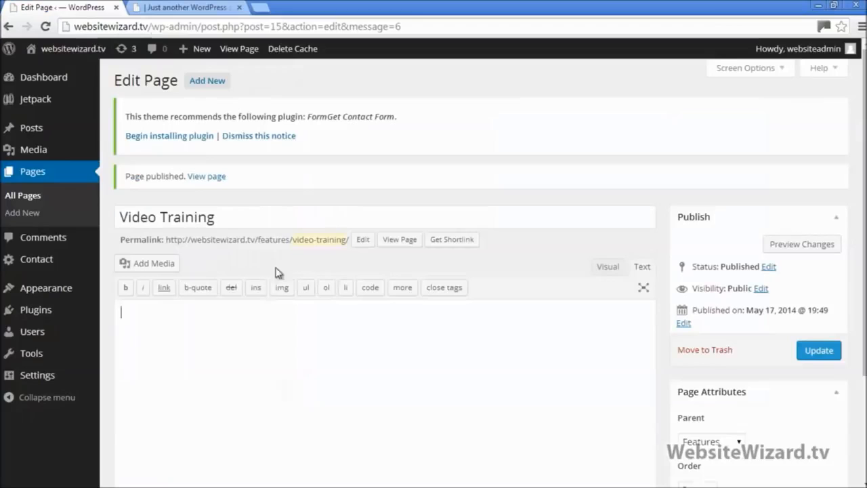
Paste the newbie-friendly intro paragraph into the page body, update it, and reload the live site
{"action": "type", "text": "Our video training is completely newbie friendly. It doesn't matter if you have no experience in setting up or running a website before, we walk you through the whole process, step by step."}
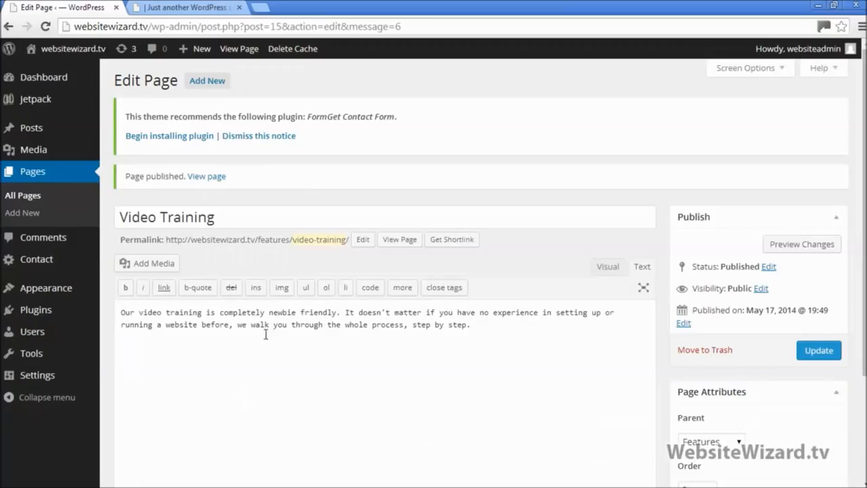
{"action": "left_click", "coordinate": [819, 350]}
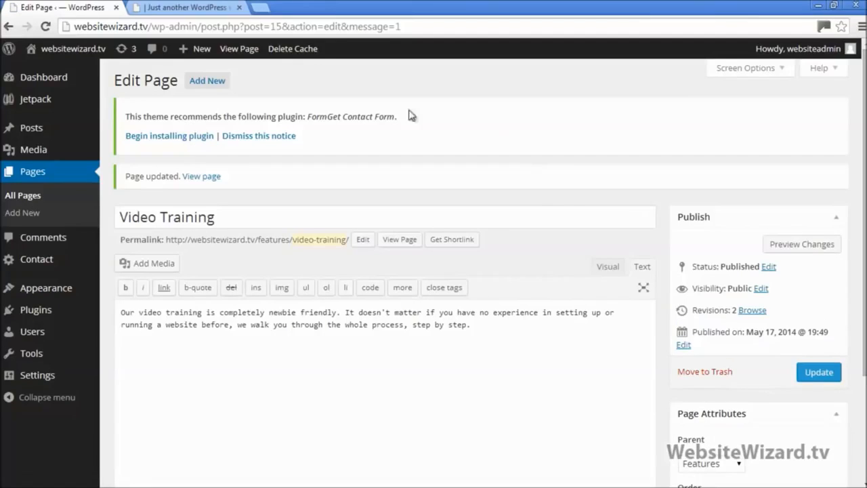
{"action": "left_click", "coordinate": [215, 7]}
{"action": "left_click", "coordinate": [46, 27]}
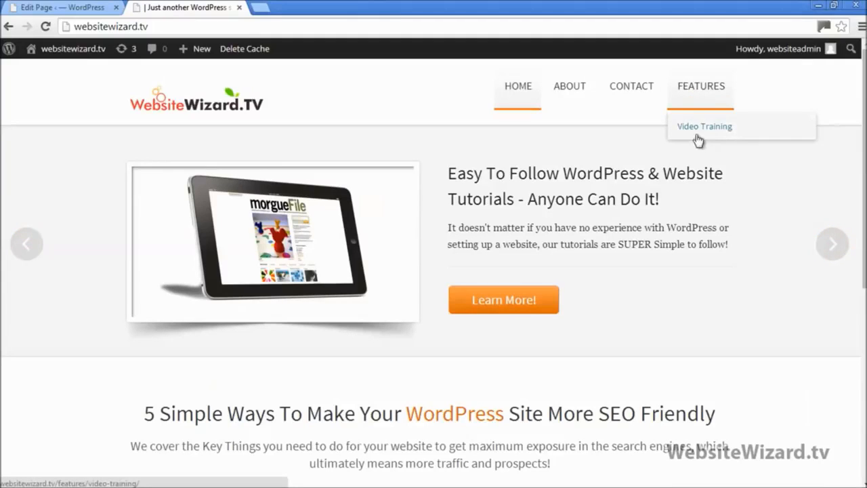
Open the live Video Training page and check its heading and intro paragraph
{"action": "left_click", "coordinate": [698, 127]}
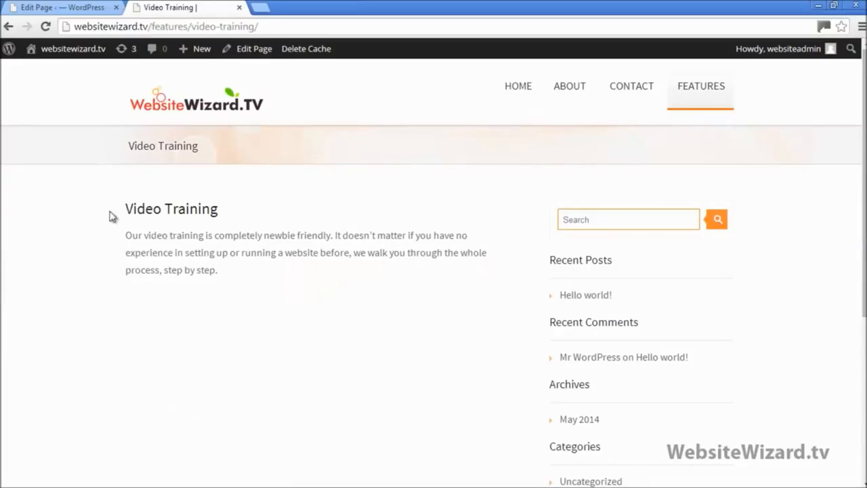
{"action": "left_click_drag", "start_coordinate": [126, 210], "coordinate": [228, 211]}
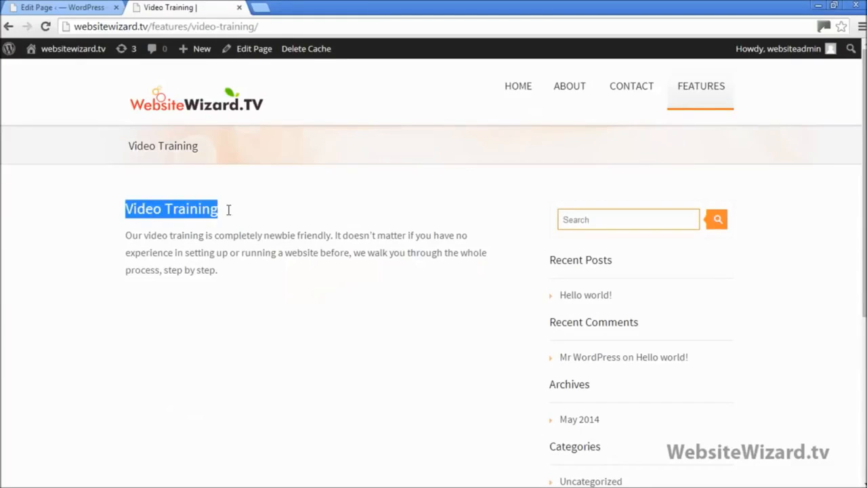
{"action": "left_click", "coordinate": [128, 235]}
{"action": "left_click", "coordinate": [246, 273], "text": "shift"}
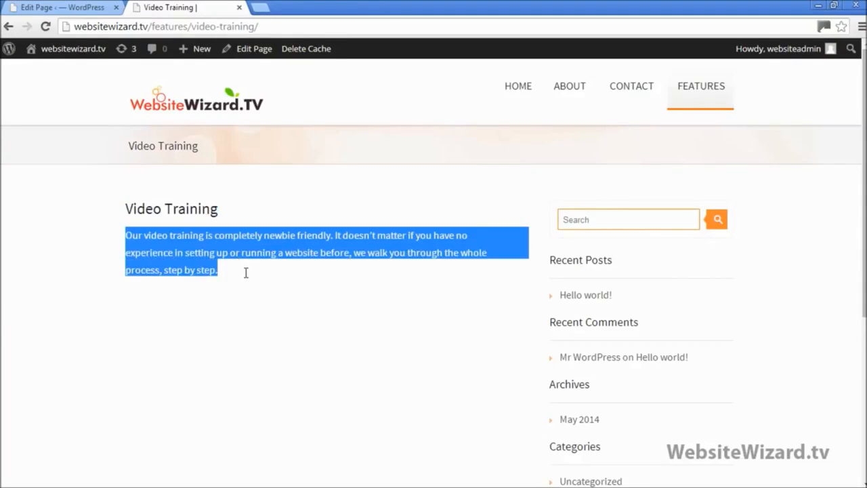
Switch the page editor to Visual mode and recheck the live Video Training page
{"action": "left_click", "coordinate": [60, 8]}
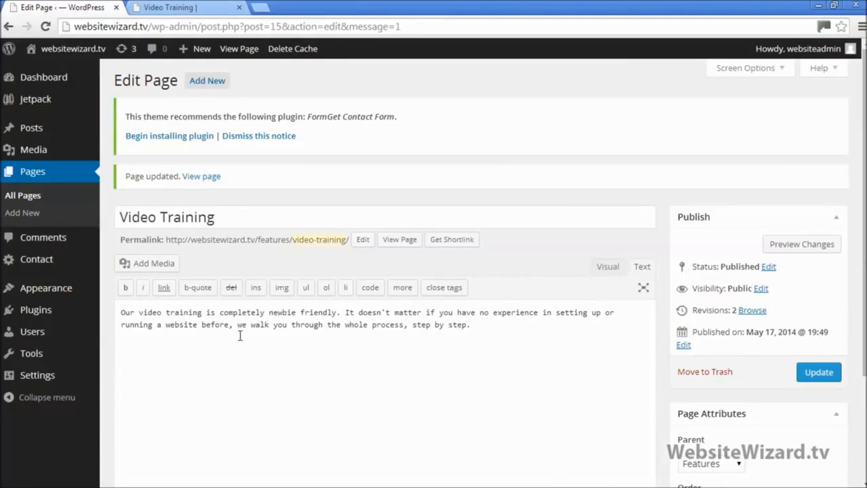
{"action": "left_click", "coordinate": [600, 273]}
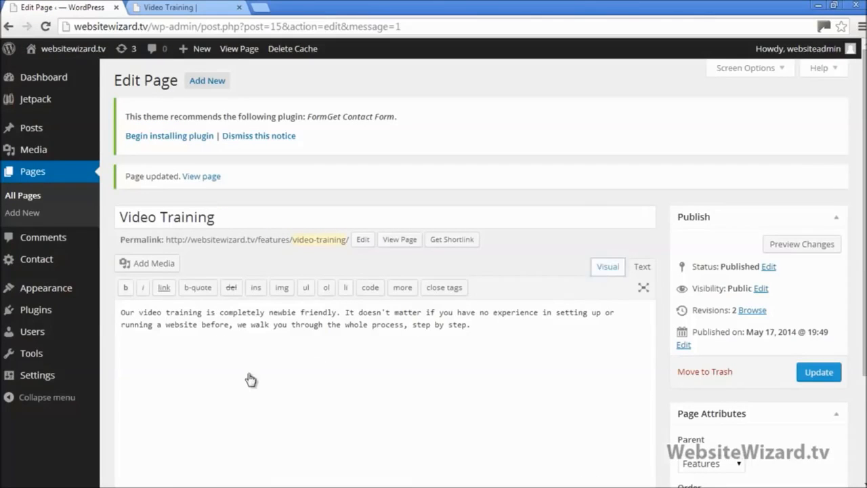
{"action": "scroll", "coordinate": [257, 373], "scroll_direction": "down", "scroll_amount": 1}
{"action": "scroll", "coordinate": [261, 372], "scroll_direction": "up", "scroll_amount": 1}
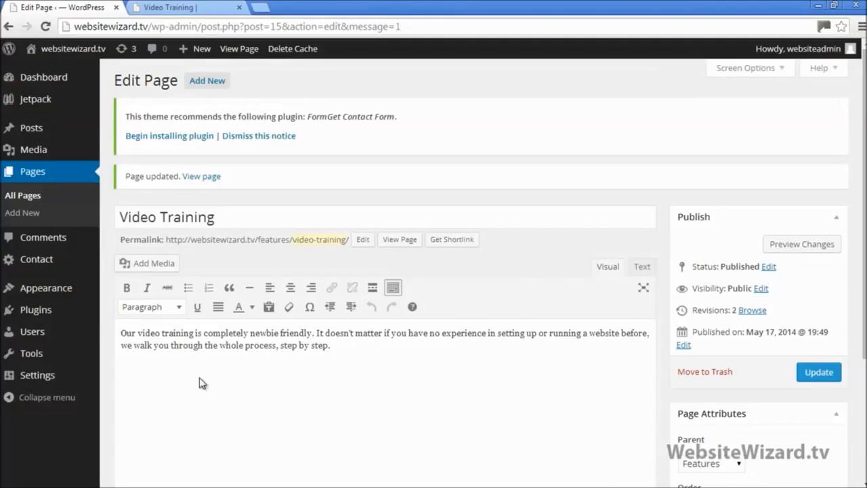
{"action": "left_click", "coordinate": [197, 7]}
{"action": "left_click", "coordinate": [239, 336]}
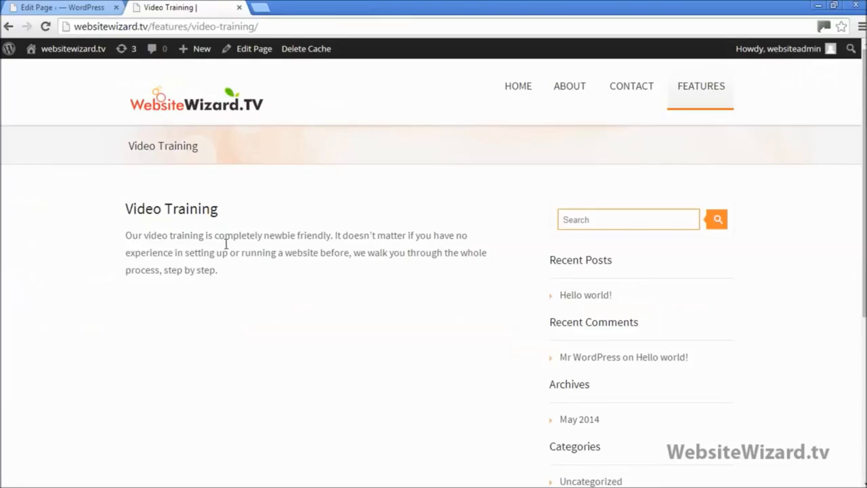
{"action": "left_click", "coordinate": [78, 8]}
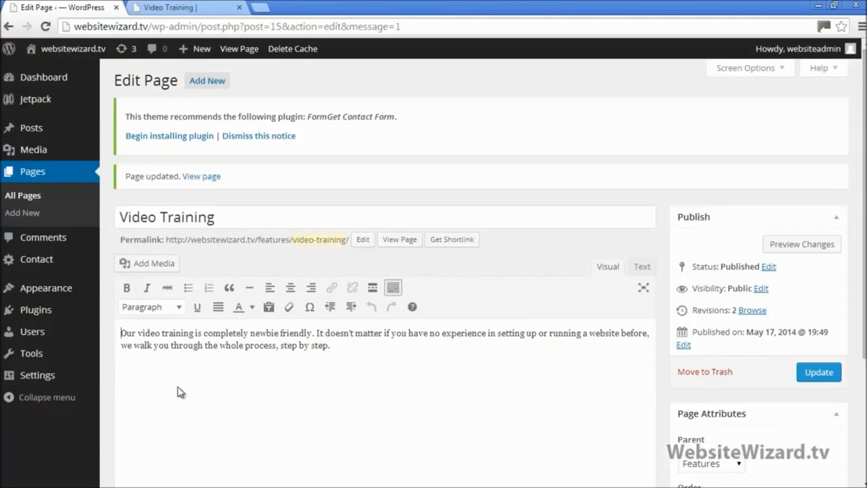
Open Add Media, glance at the Media Library, and return to Upload Files
{"action": "left_click", "coordinate": [164, 265]}
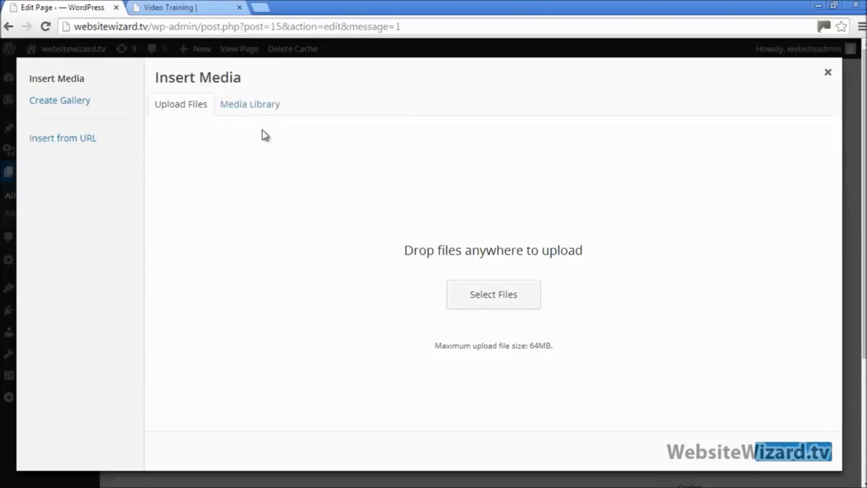
{"action": "left_click", "coordinate": [243, 108]}
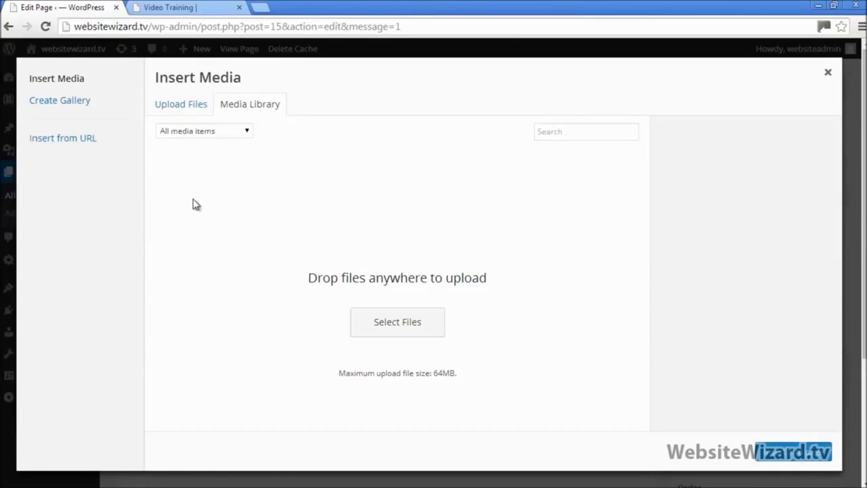
{"action": "left_click", "coordinate": [186, 108]}
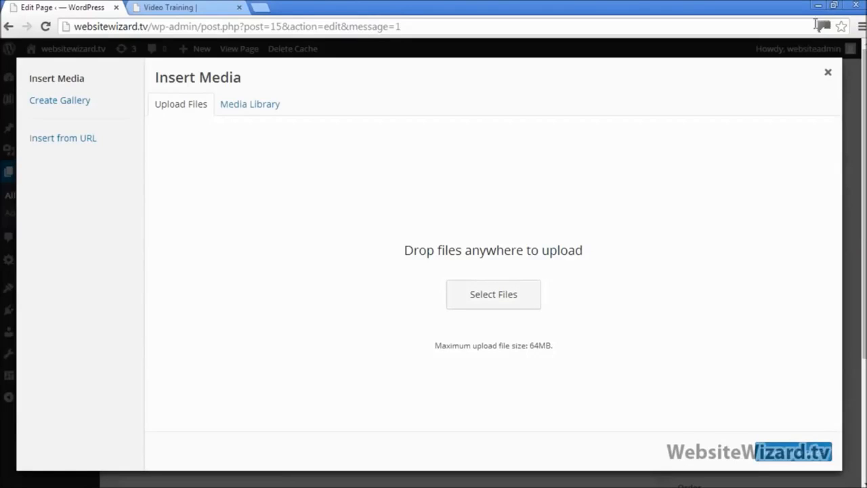
Close the Notepad notes file, saving its changes
{"action": "left_click", "coordinate": [833, 5]}
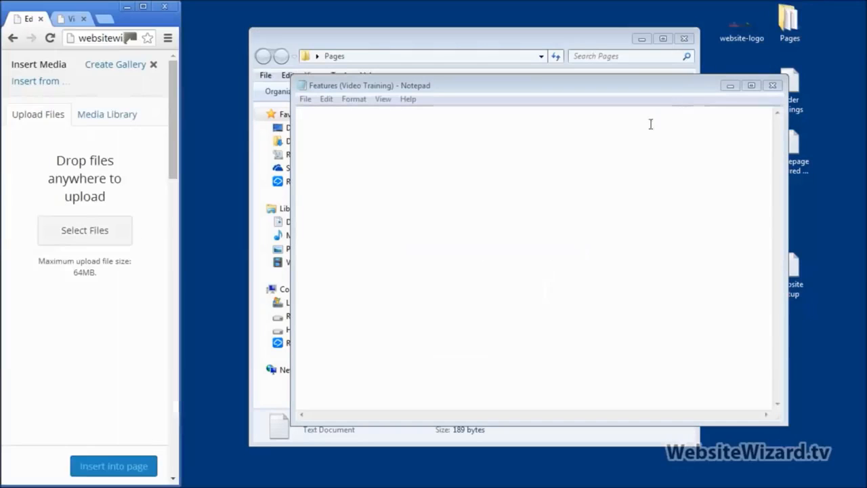
{"action": "left_click", "coordinate": [771, 87]}
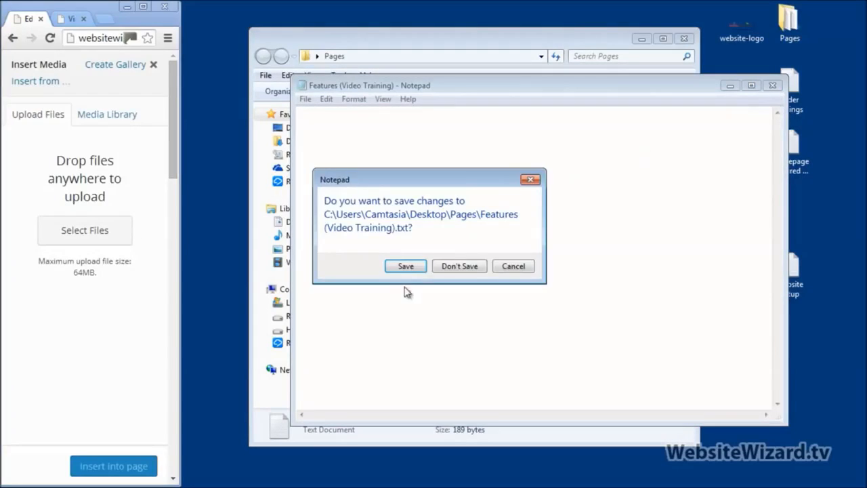
{"action": "left_click", "coordinate": [409, 266]}
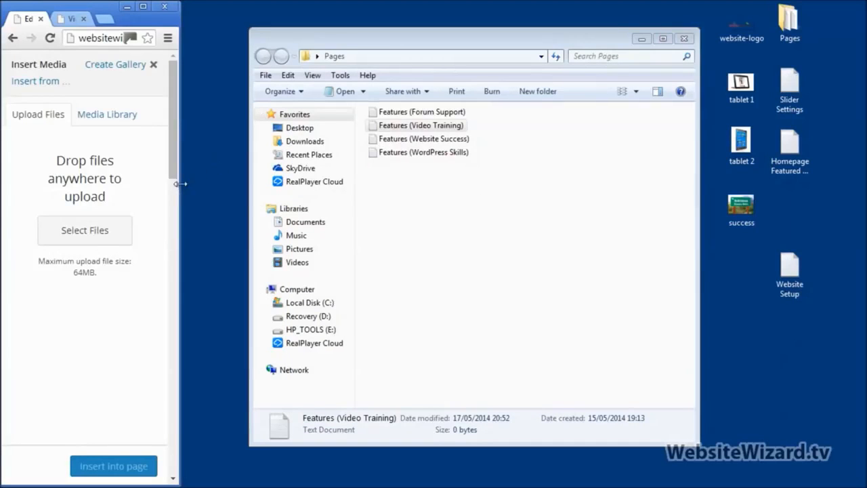
Drag the tablet 1 image from the desktop into the WordPress upload area
{"action": "left_click_drag", "start_coordinate": [180, 183], "coordinate": [220, 189]}
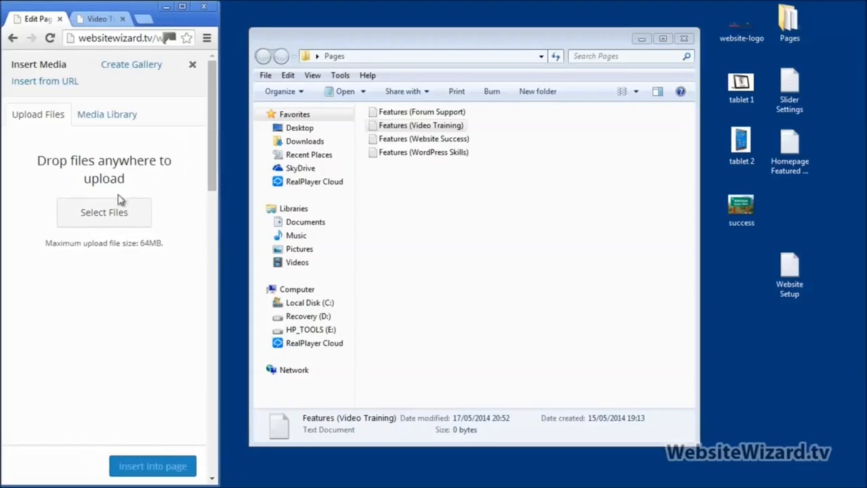
{"action": "left_click", "coordinate": [744, 82]}
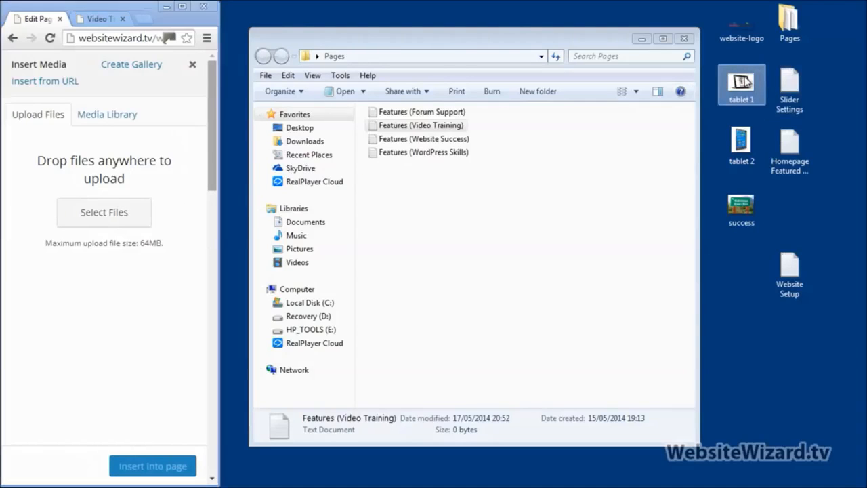
{"action": "left_click_drag", "start_coordinate": [745, 82], "coordinate": [104, 161]}
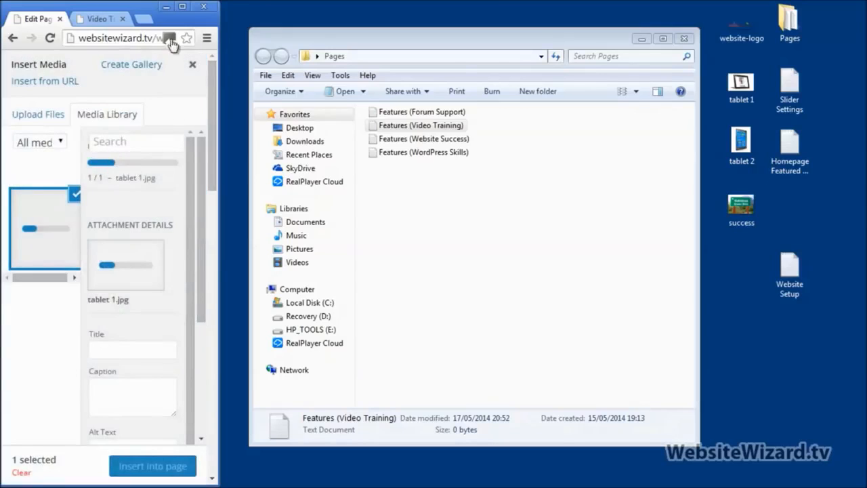
{"action": "left_click", "coordinate": [182, 8]}
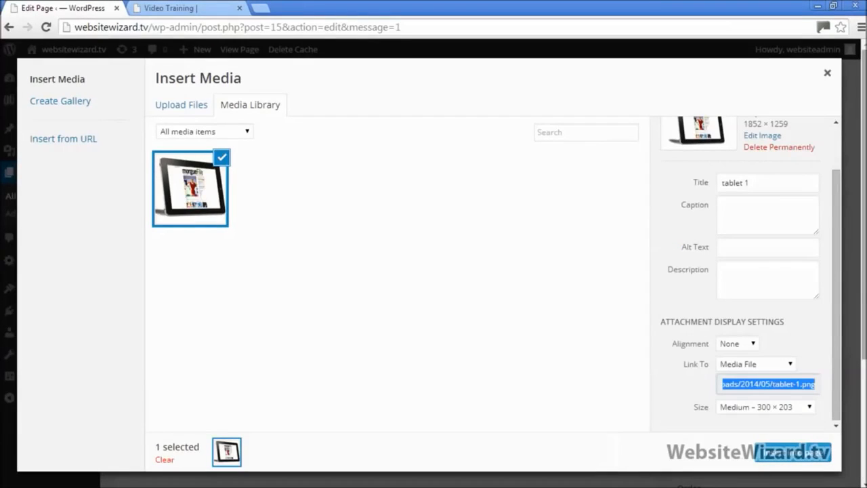
Insert the tablet image into the Video Training page and update it
{"action": "left_click_drag", "start_coordinate": [838, 288], "coordinate": [846, 329]}
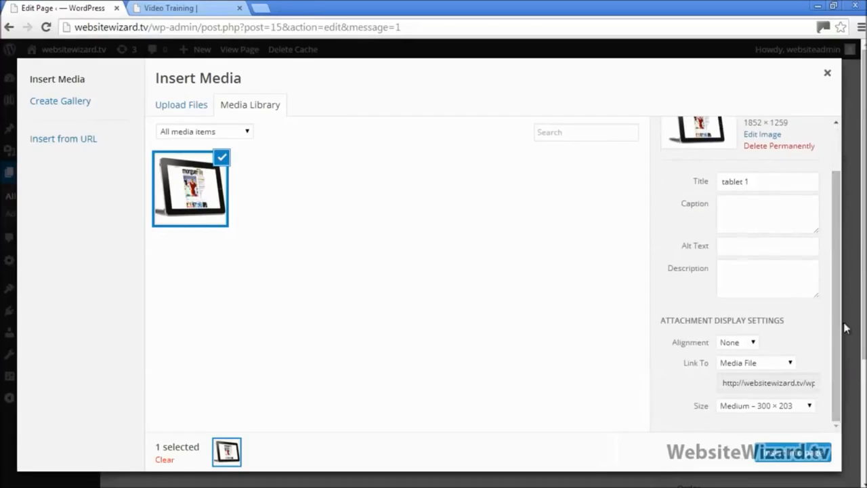
{"action": "left_click", "coordinate": [784, 460]}
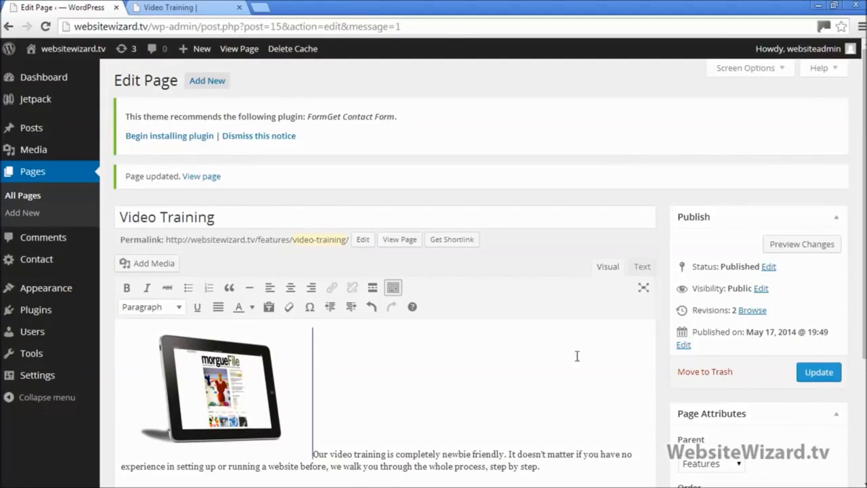
{"action": "left_click", "coordinate": [816, 372]}
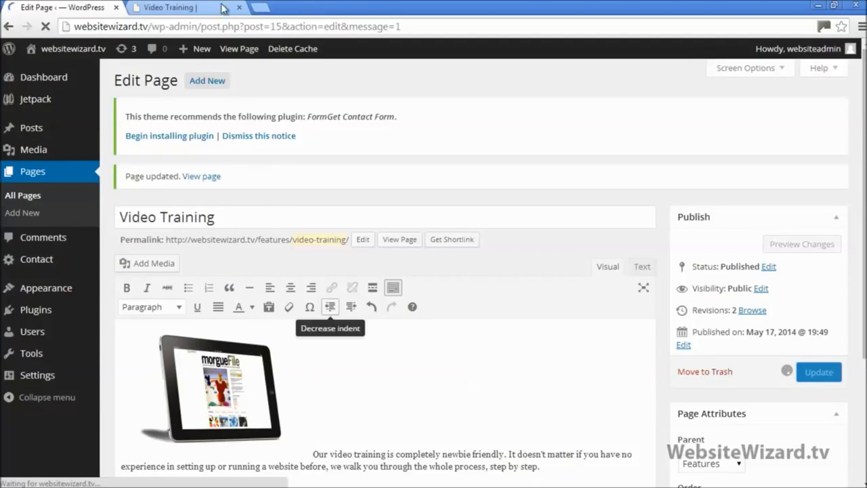
Reload the live Video Training page to confirm the image appears
{"action": "key", "text": "ctrl+Tab"}
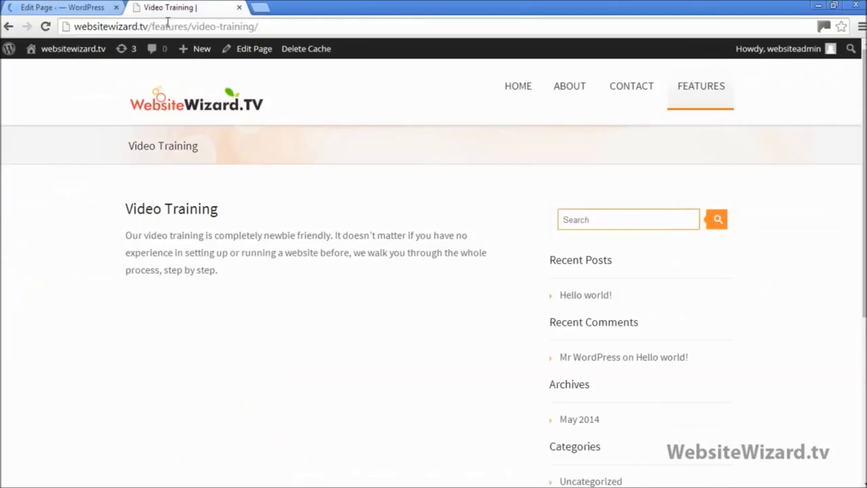
{"action": "left_click", "coordinate": [45, 26]}
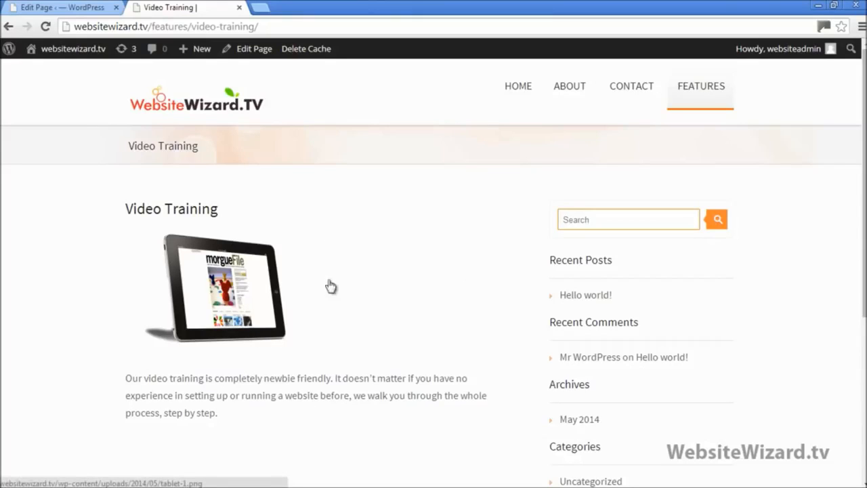
{"action": "left_click", "coordinate": [50, 8]}
{"action": "scroll", "coordinate": [203, 291], "scroll_direction": "down", "scroll_amount": 1}
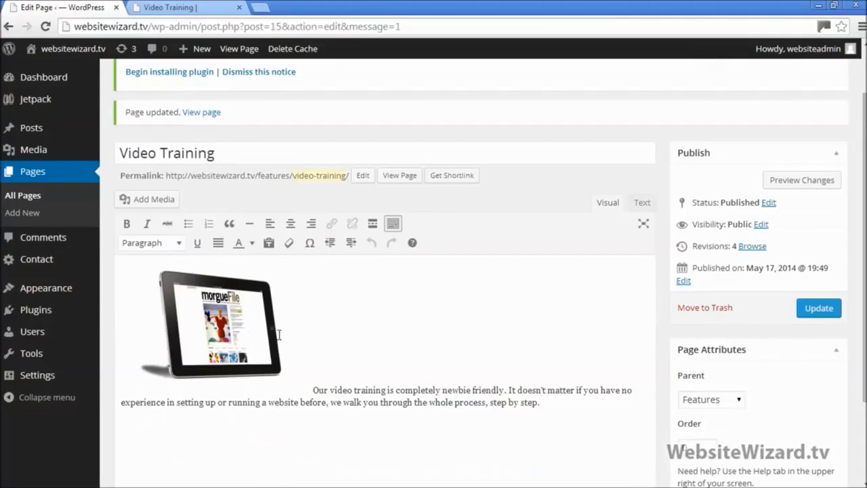
Set the tablet image's alignment to Left in its display settings
{"action": "left_click", "coordinate": [203, 352]}
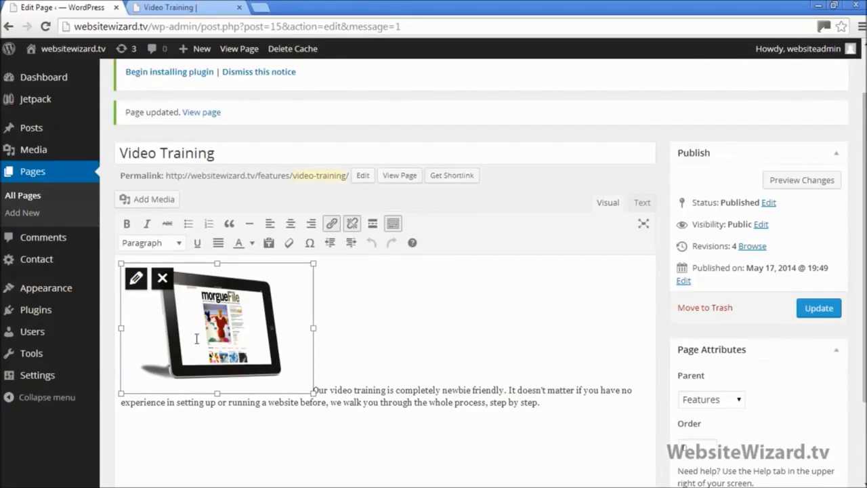
{"action": "left_click", "coordinate": [136, 279]}
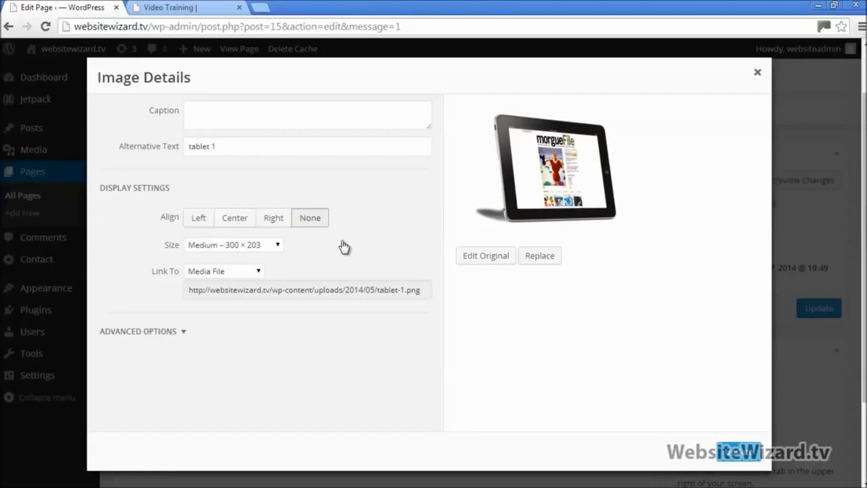
{"action": "left_click", "coordinate": [201, 218]}
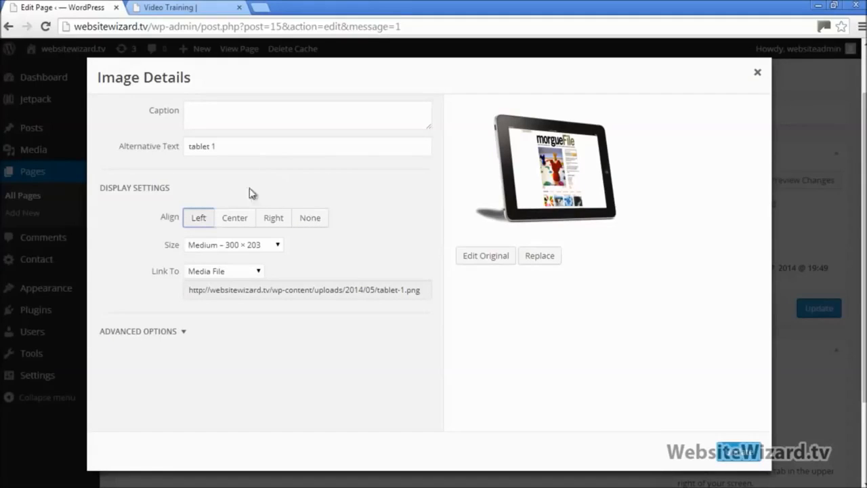
{"action": "left_click", "coordinate": [742, 449]}
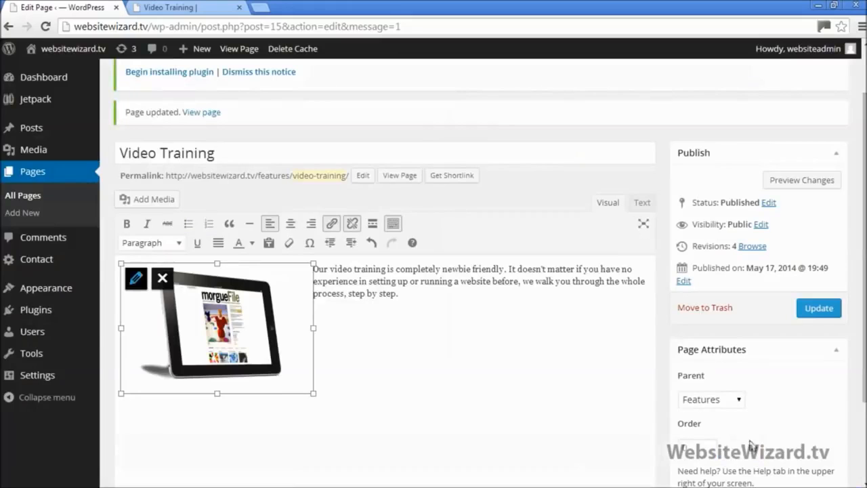
Update the page and reload the live page to check the text wraps beside the image
{"action": "left_click", "coordinate": [402, 317]}
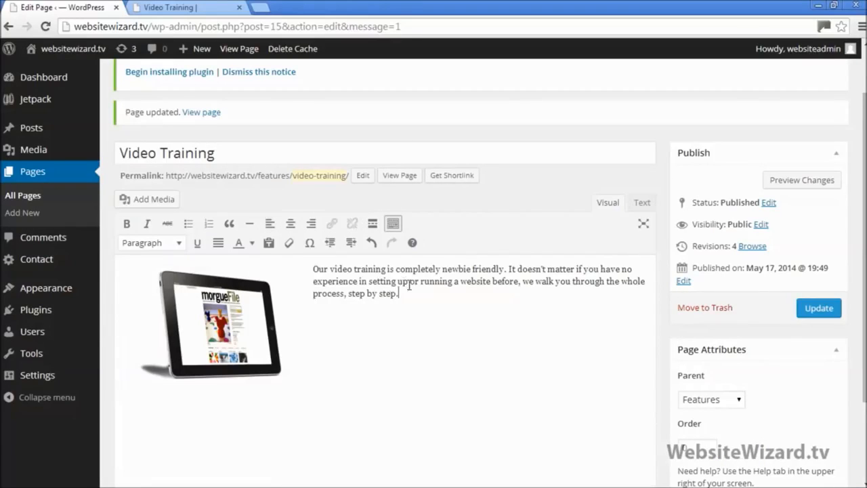
{"action": "left_click_drag", "start_coordinate": [409, 291], "coordinate": [308, 266]}
{"action": "left_click", "coordinate": [441, 310]}
{"action": "left_click", "coordinate": [831, 307]}
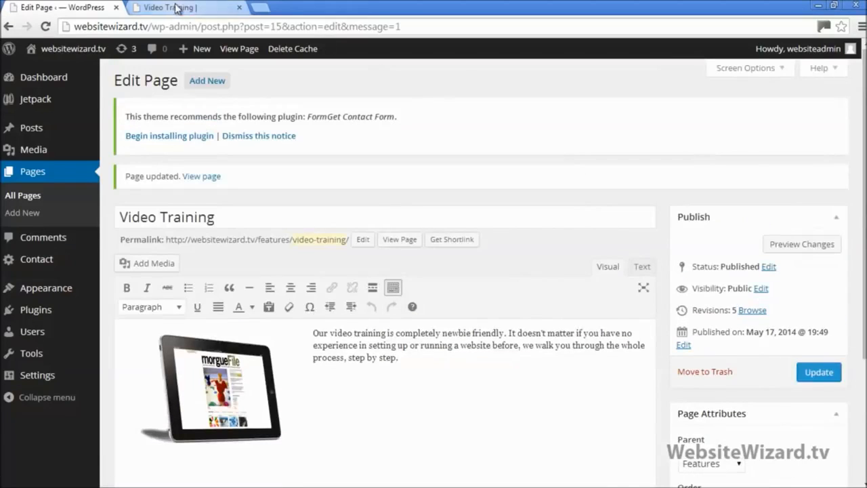
{"action": "left_click", "coordinate": [172, 6]}
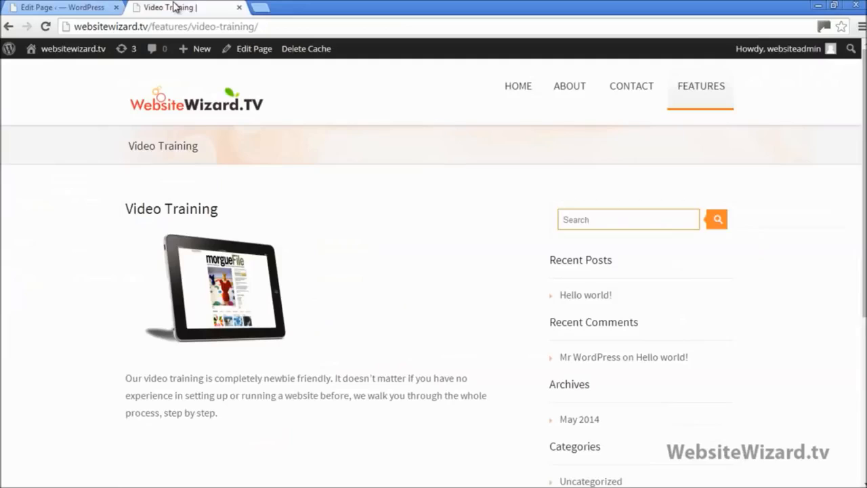
{"action": "left_click", "coordinate": [46, 27]}
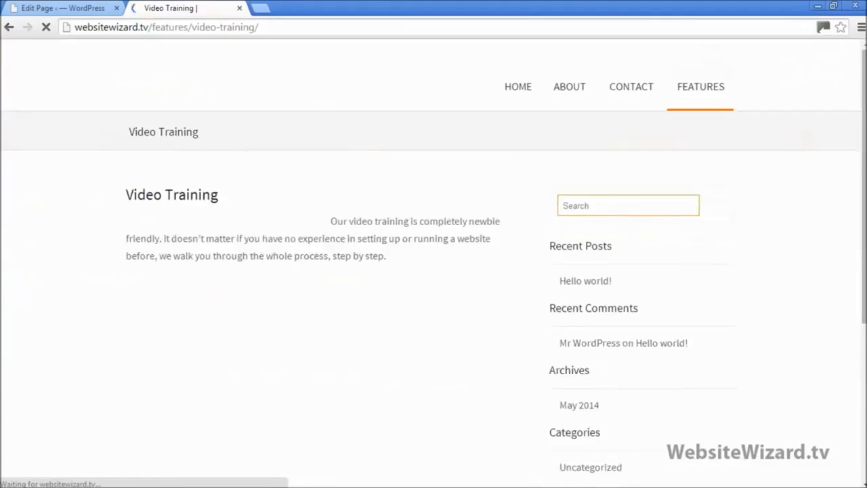
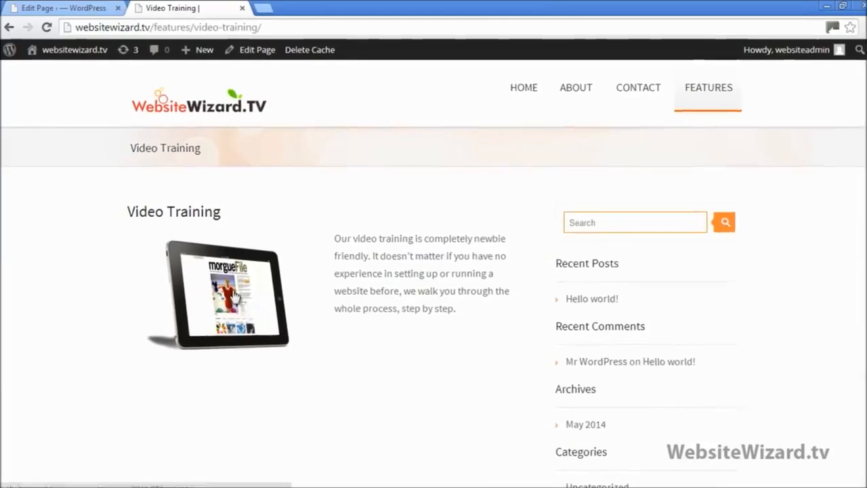
Confirm the live tablet image opens the full-size tablet-1.png file, then return to the editor
{"action": "left_click", "coordinate": [201, 284]}
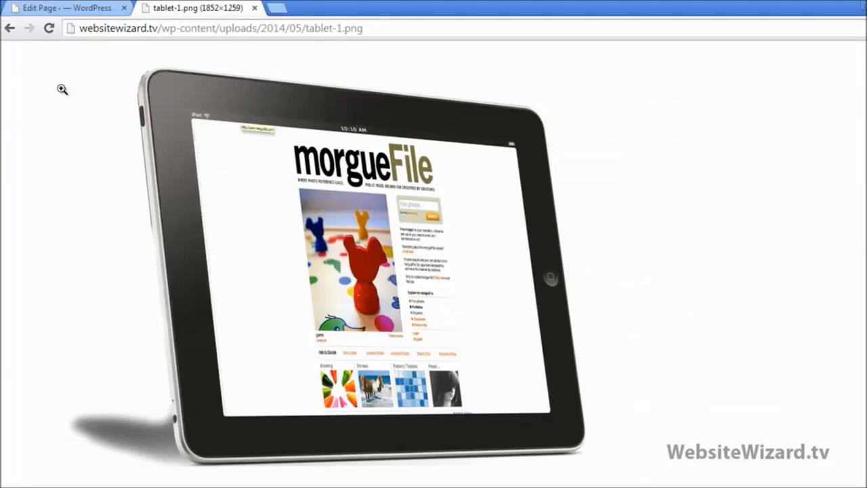
{"action": "left_click", "coordinate": [10, 29]}
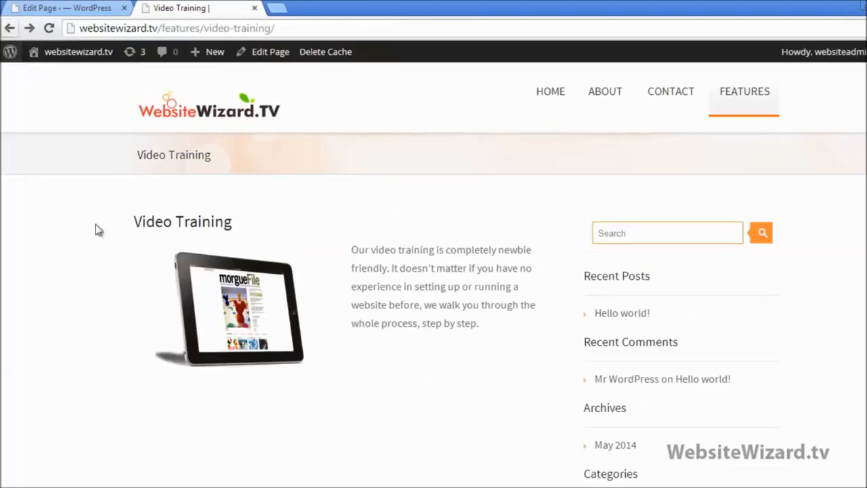
{"action": "left_click", "coordinate": [76, 11]}
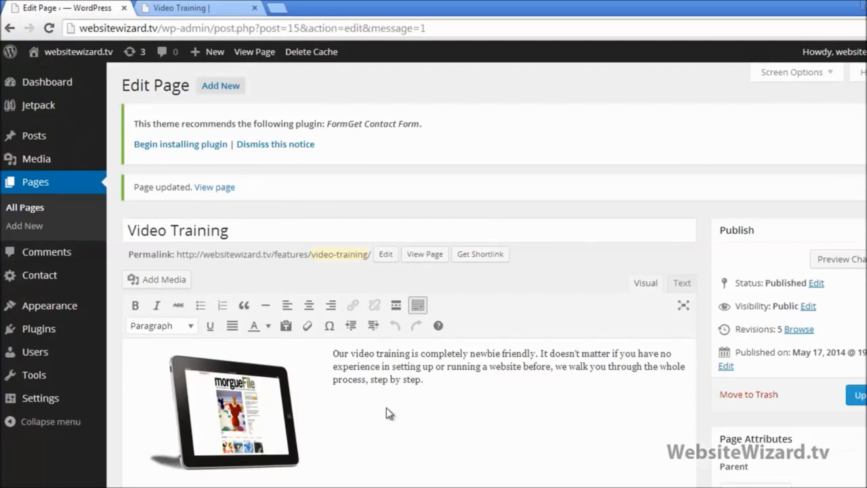
Set the tablet image's Link To option to None
{"action": "left_click", "coordinate": [229, 421]}
{"action": "left_click", "coordinate": [229, 414]}
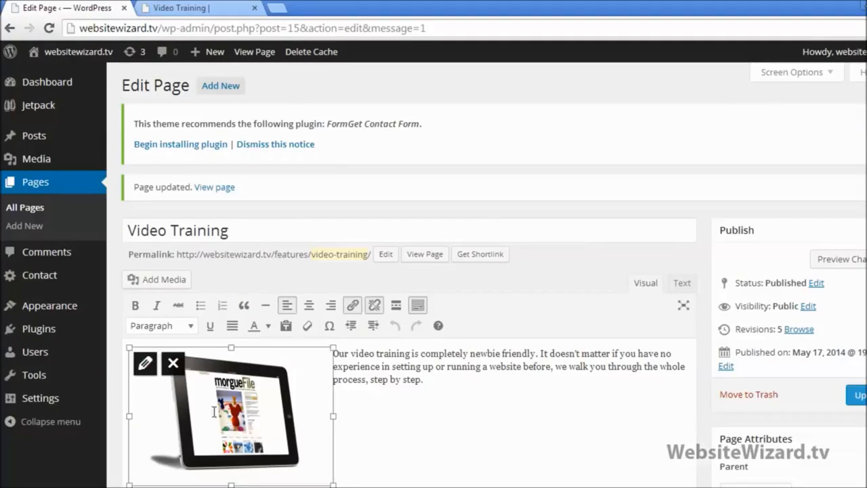
{"action": "left_click", "coordinate": [145, 362]}
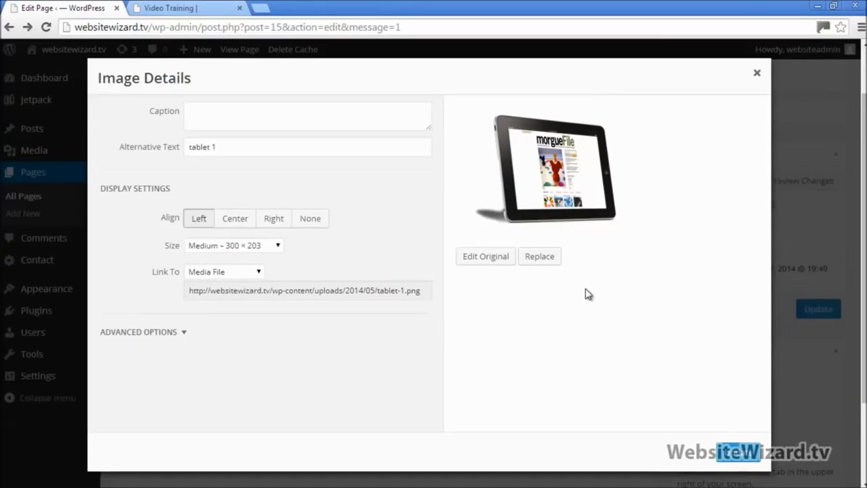
{"action": "left_click", "coordinate": [189, 335]}
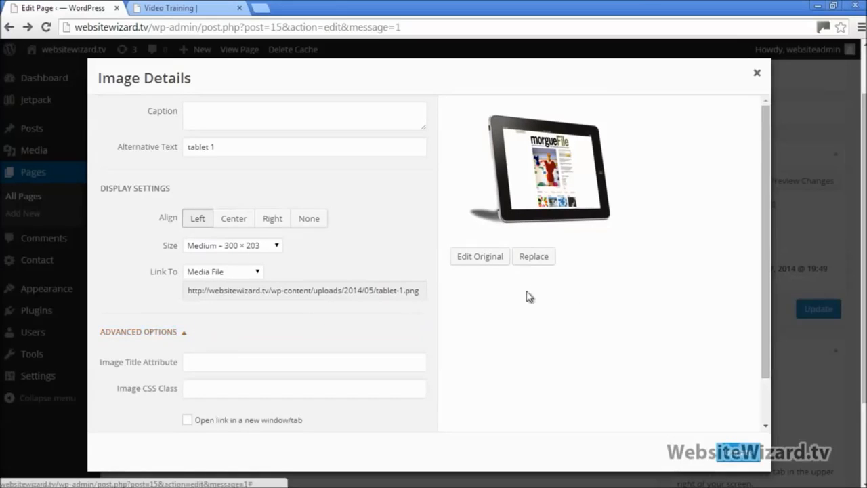
{"action": "left_click", "coordinate": [192, 335]}
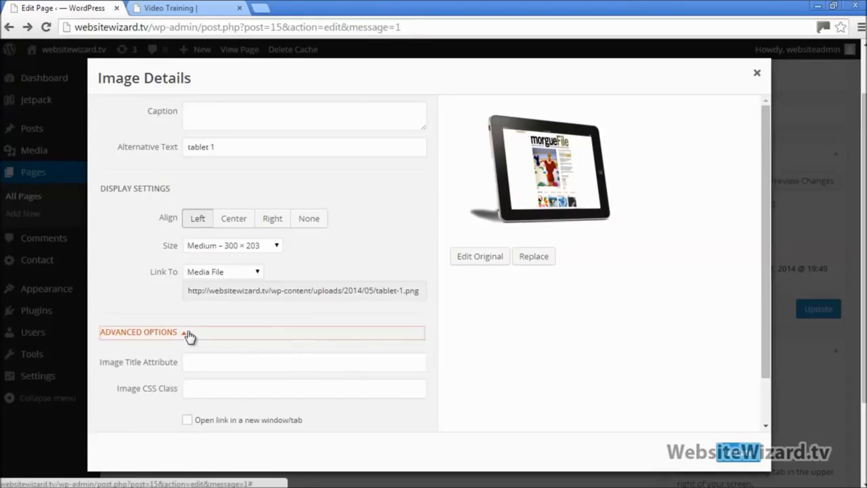
{"action": "left_click", "coordinate": [257, 273]}
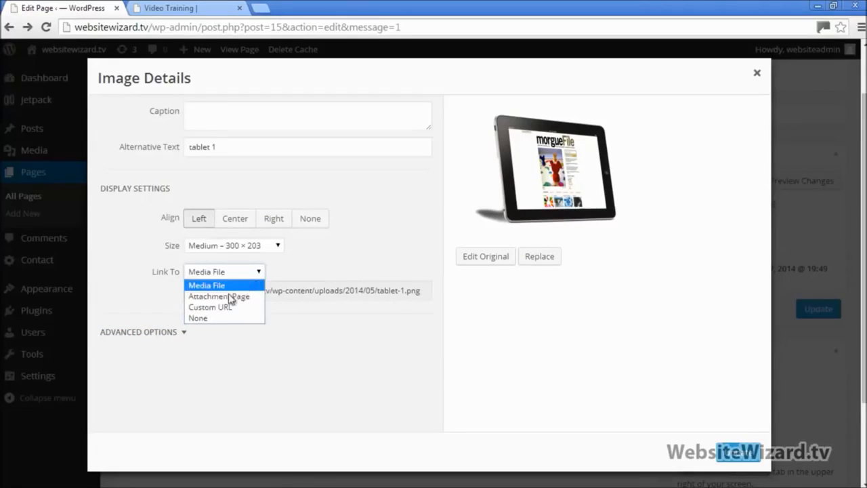
{"action": "left_click", "coordinate": [202, 319]}
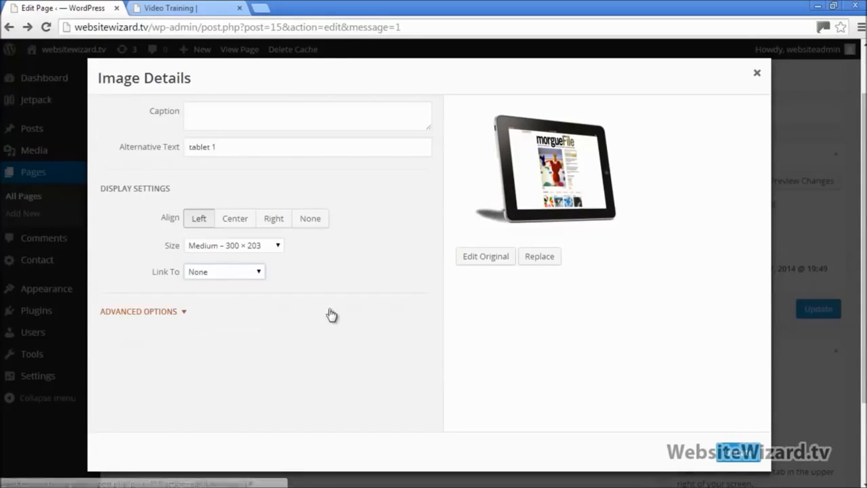
{"action": "left_click", "coordinate": [737, 454]}
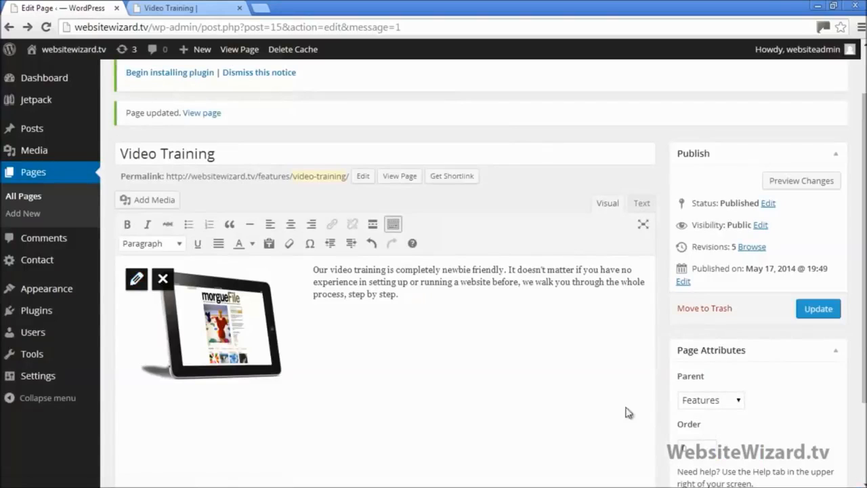
Update the Video Training page and reload it live to confirm the change
{"action": "left_click", "coordinate": [818, 310]}
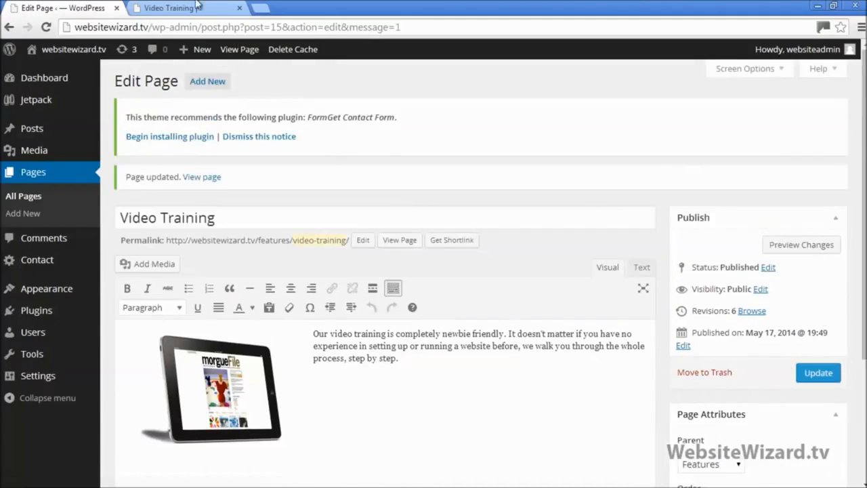
{"action": "left_click", "coordinate": [170, 9]}
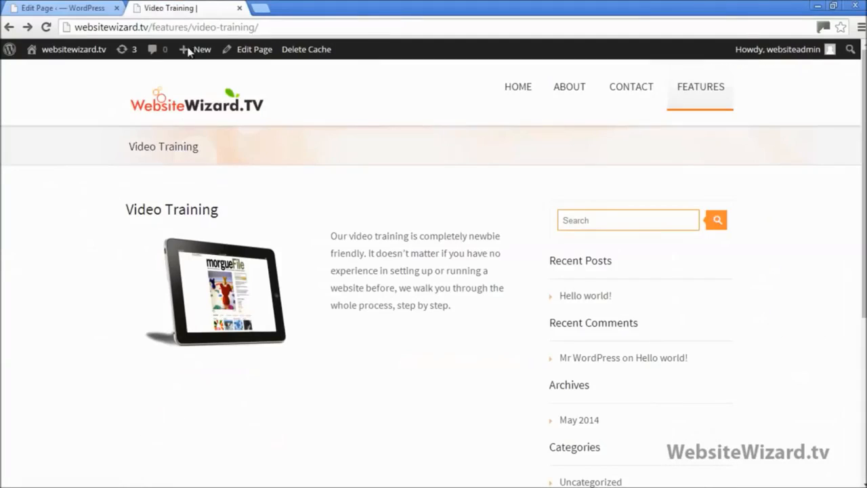
{"action": "left_click", "coordinate": [47, 28]}
Remove the tablet image from the Video Training page and update it
{"action": "left_click", "coordinate": [64, 9]}
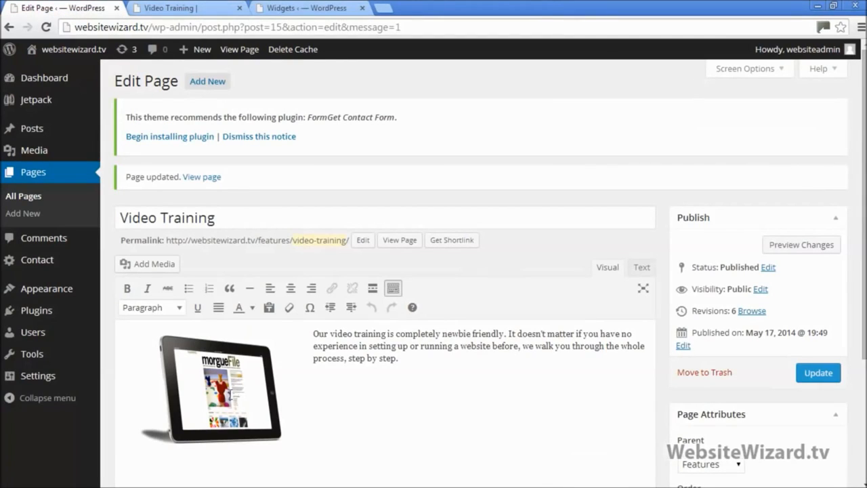
{"action": "left_click", "coordinate": [230, 395]}
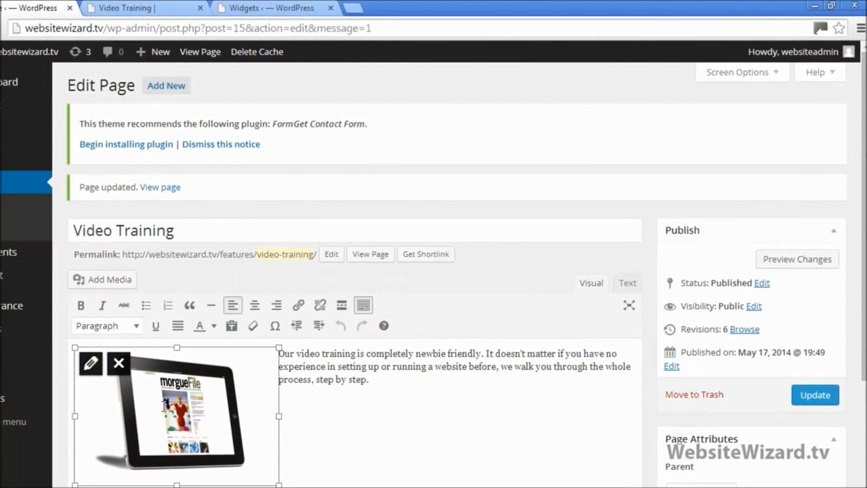
{"action": "left_click", "coordinate": [118, 364]}
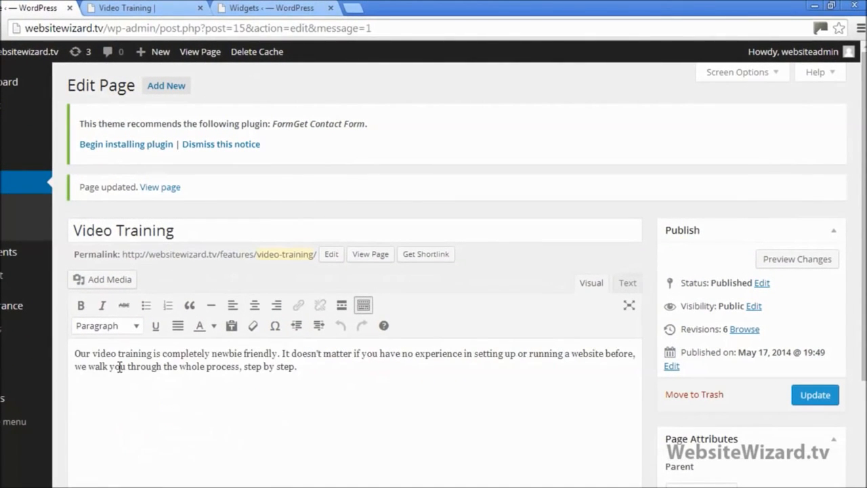
{"action": "left_click", "coordinate": [811, 396]}
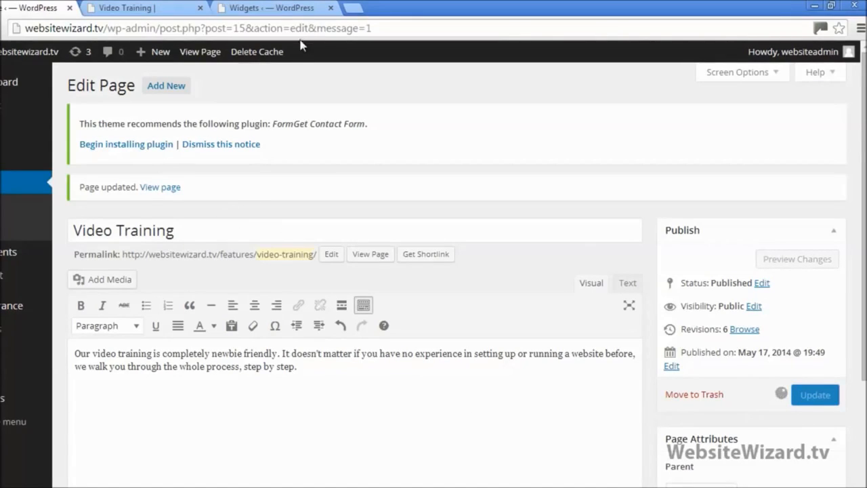
Close the Widgets tab and reload the live page to confirm the image is gone
{"action": "left_click", "coordinate": [330, 7]}
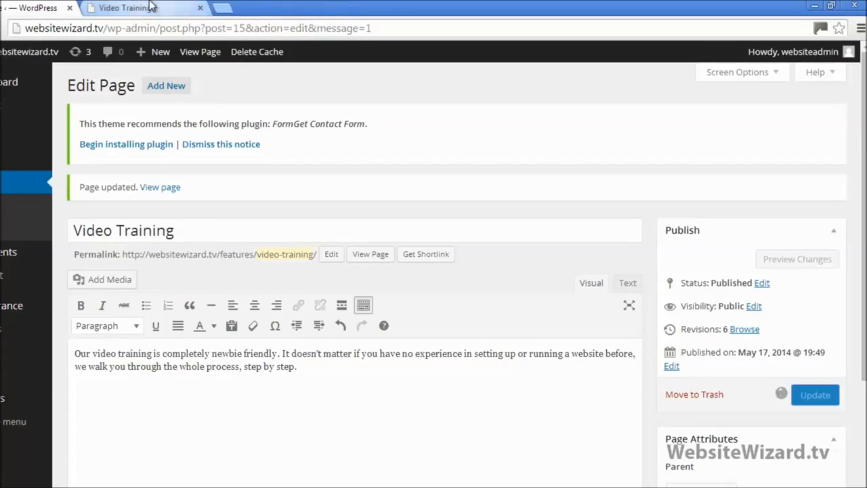
{"action": "left_click", "coordinate": [156, 7]}
{"action": "left_click", "coordinate": [47, 27]}
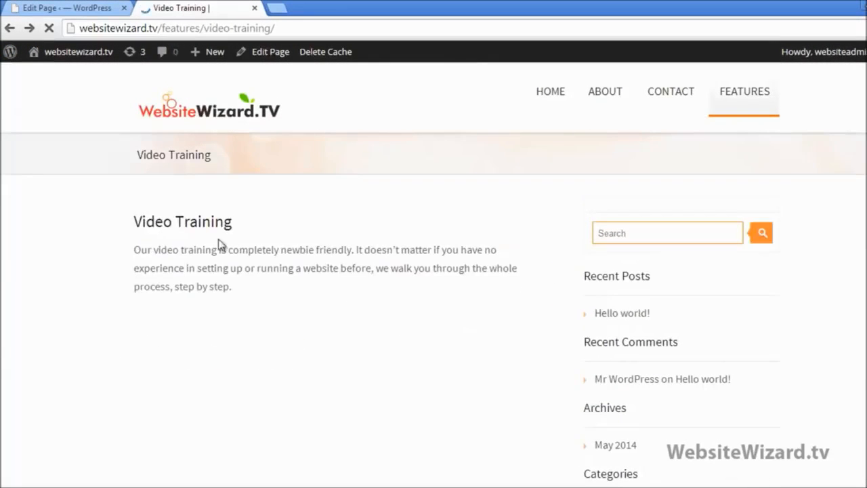
{"action": "left_click", "coordinate": [97, 7]}
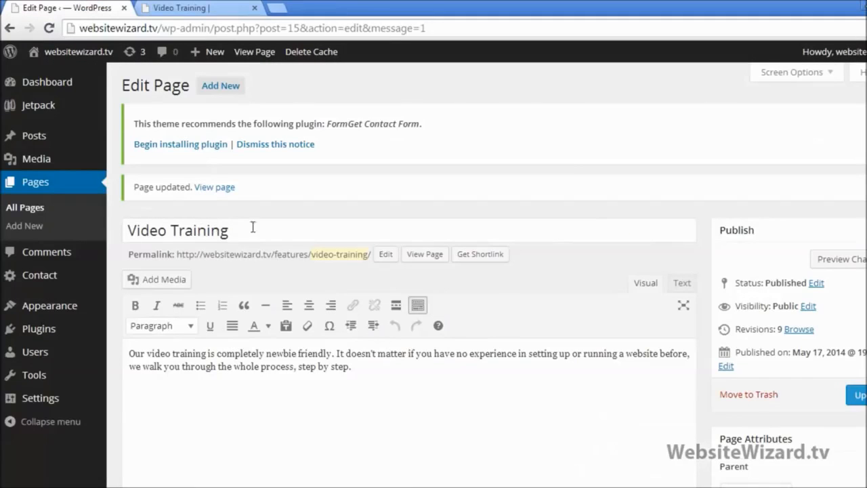
Delete the Features (Video Training) text file from the Pages folder in Explorer
{"action": "left_click_drag", "start_coordinate": [129, 231], "coordinate": [110, 235]}
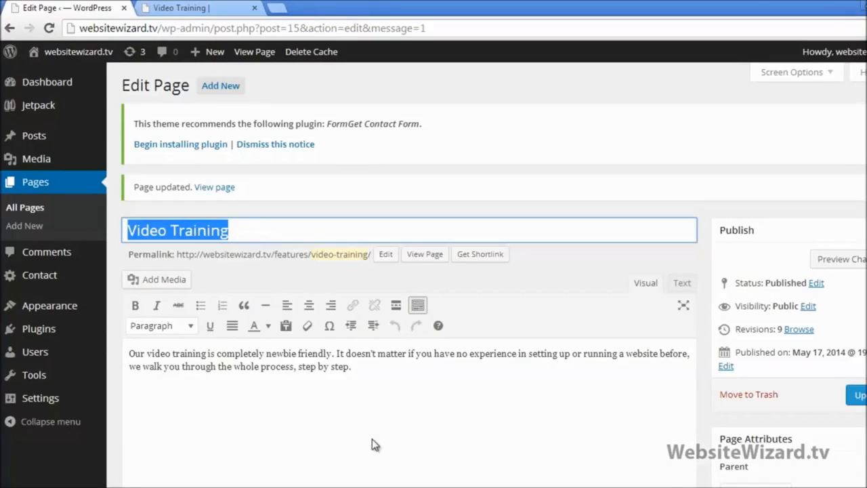
{"action": "left_click", "coordinate": [372, 439]}
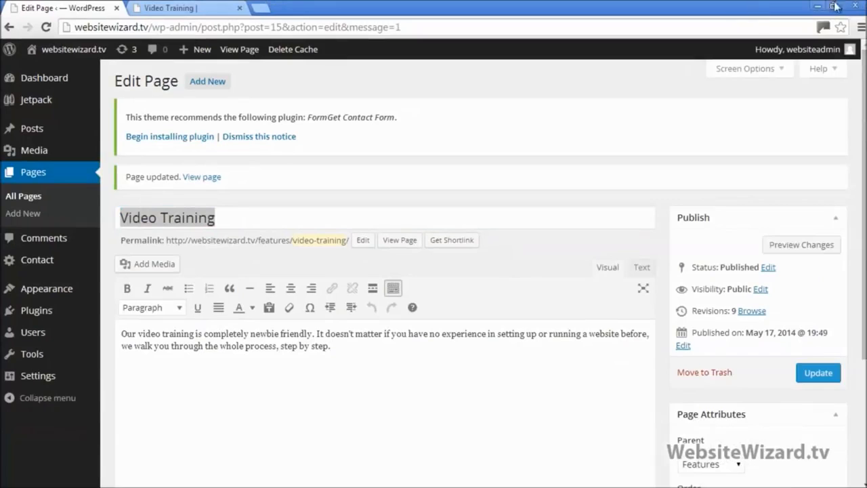
{"action": "left_click", "coordinate": [835, 6]}
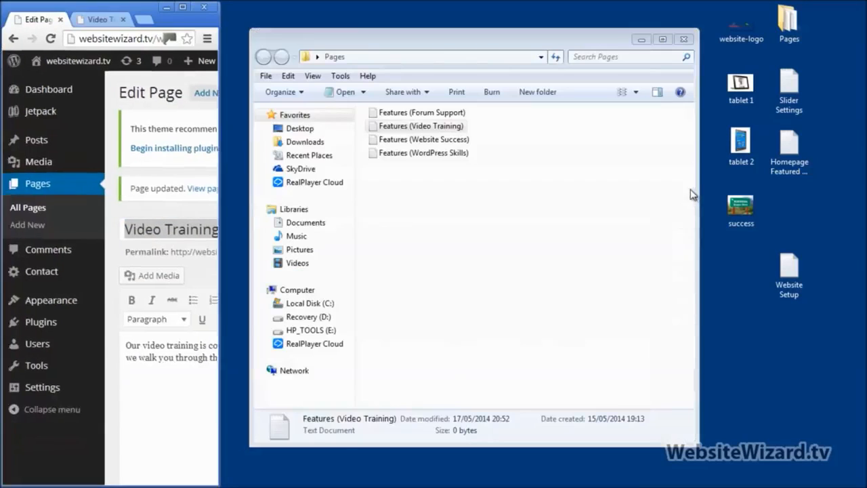
{"action": "right_click", "coordinate": [431, 127]}
{"action": "left_click", "coordinate": [478, 445]}
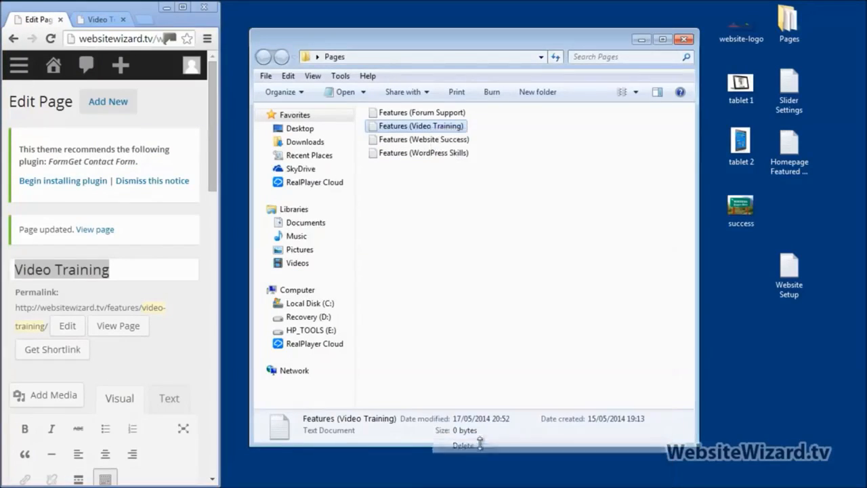
{"action": "left_click", "coordinate": [501, 306]}
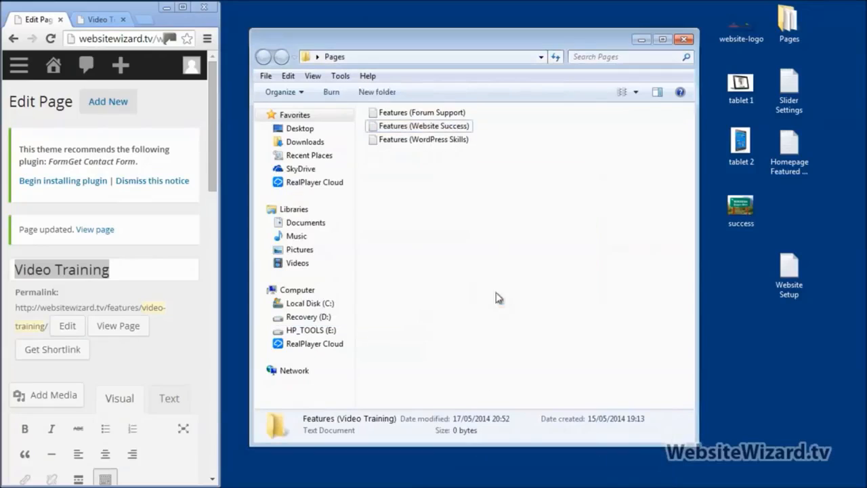
{"action": "left_click", "coordinate": [183, 7]}
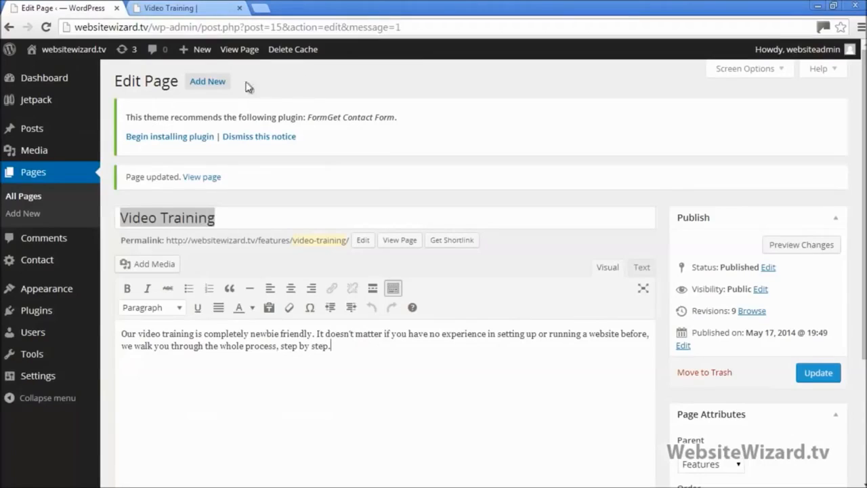
{"action": "left_click", "coordinate": [188, 6]}
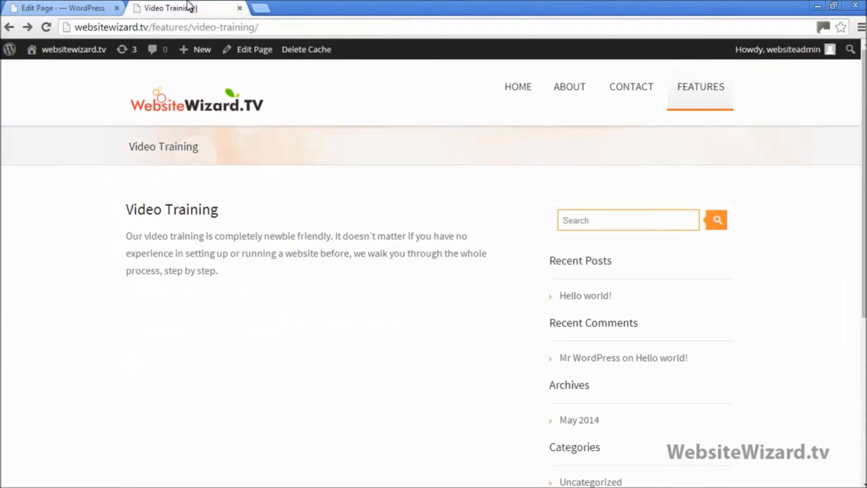
{"action": "left_click", "coordinate": [200, 102]}
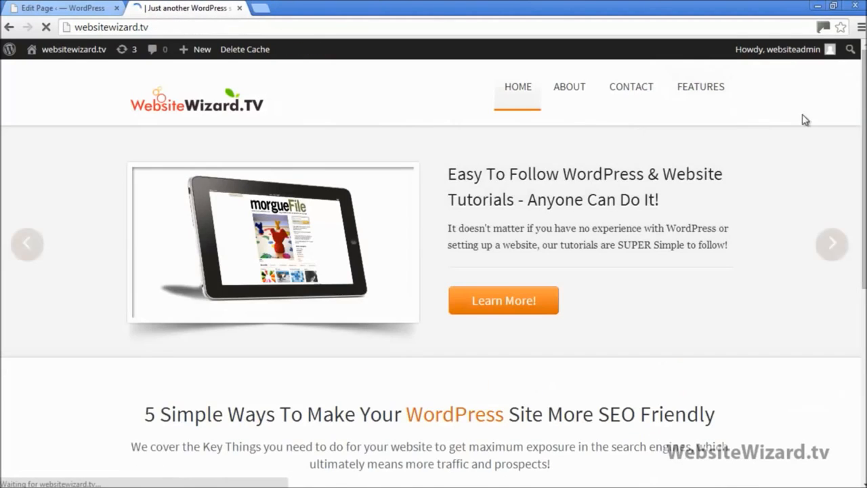
{"action": "scroll", "coordinate": [433, 271], "scroll_direction": "down", "scroll_amount": 5}
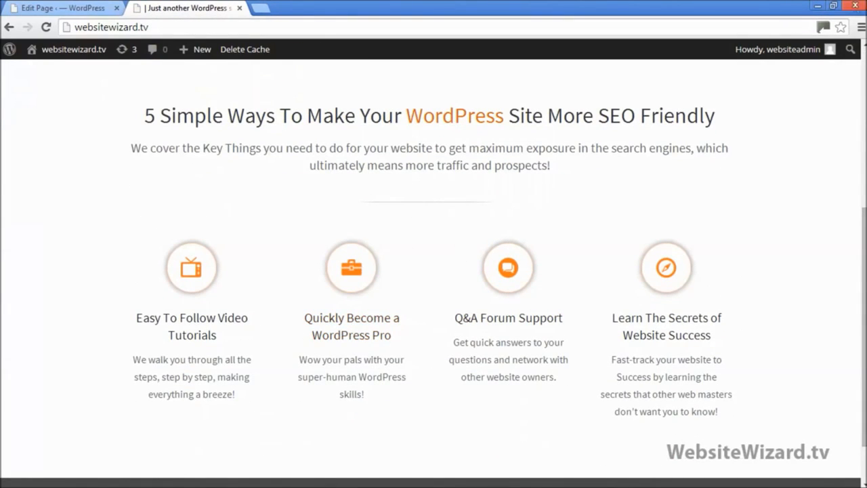
{"action": "left_click", "coordinate": [835, 6]}
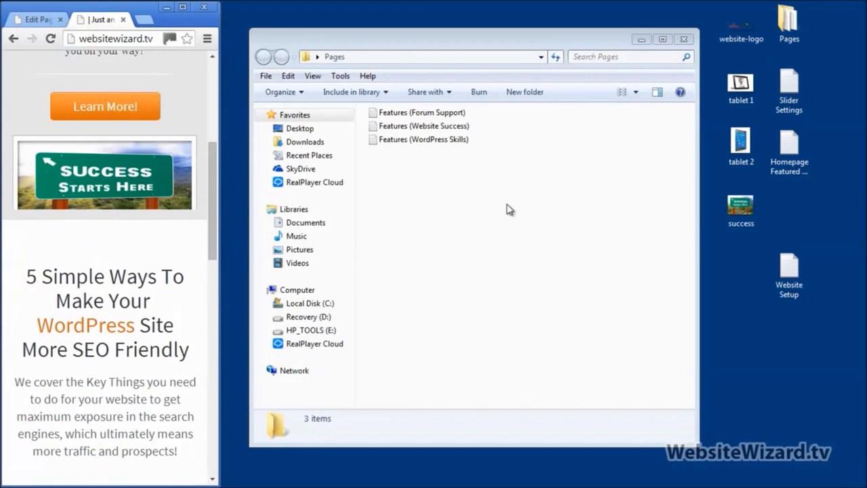
{"action": "left_click", "coordinate": [430, 126]}
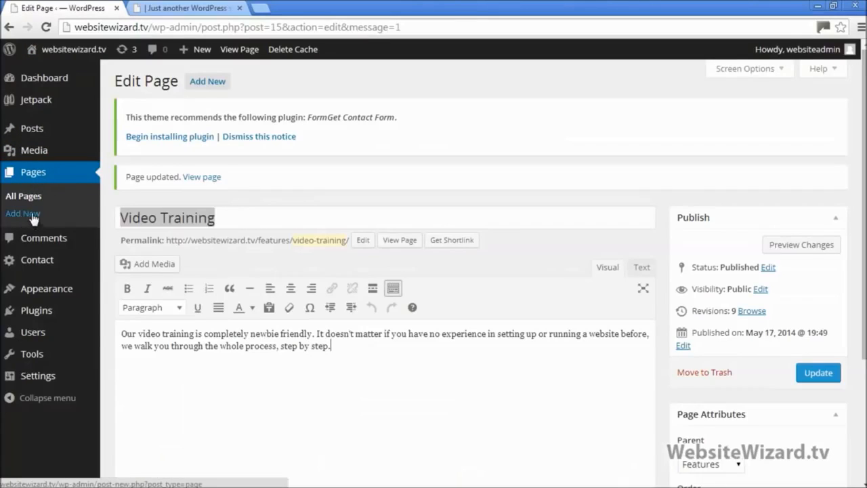
Start a new page titled 'Website Success' and cut its description from the Notepad file
{"action": "left_click", "coordinate": [34, 214]}
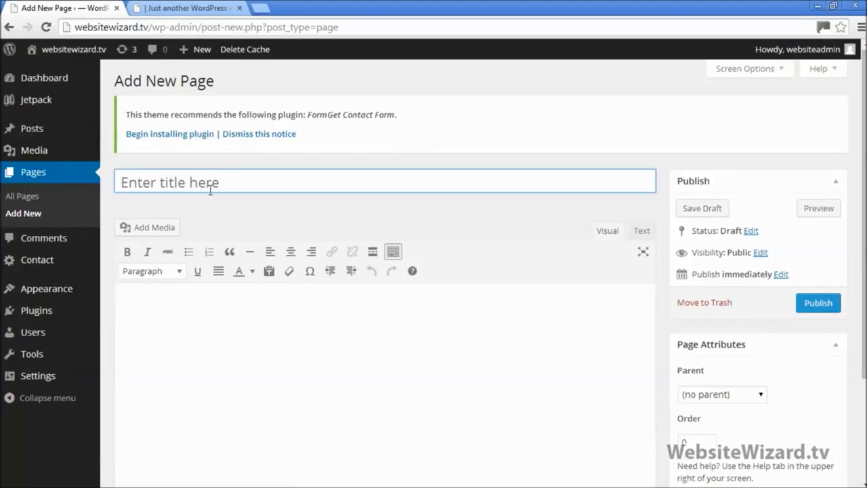
{"action": "type", "text": "Website Success"}
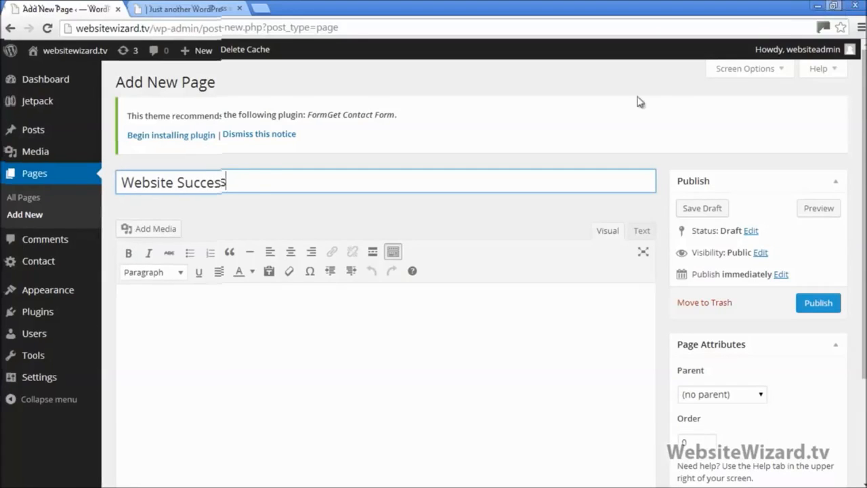
{"action": "left_click", "coordinate": [835, 8]}
{"action": "left_click_drag", "start_coordinate": [416, 129], "coordinate": [417, 146]}
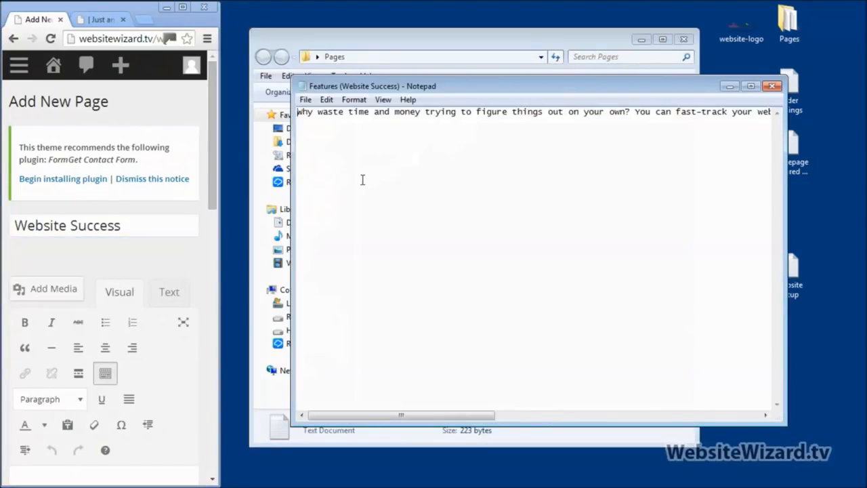
{"action": "right_click", "coordinate": [362, 180]}
{"action": "left_click", "coordinate": [406, 267]}
{"action": "key", "text": "ctrl+x"}
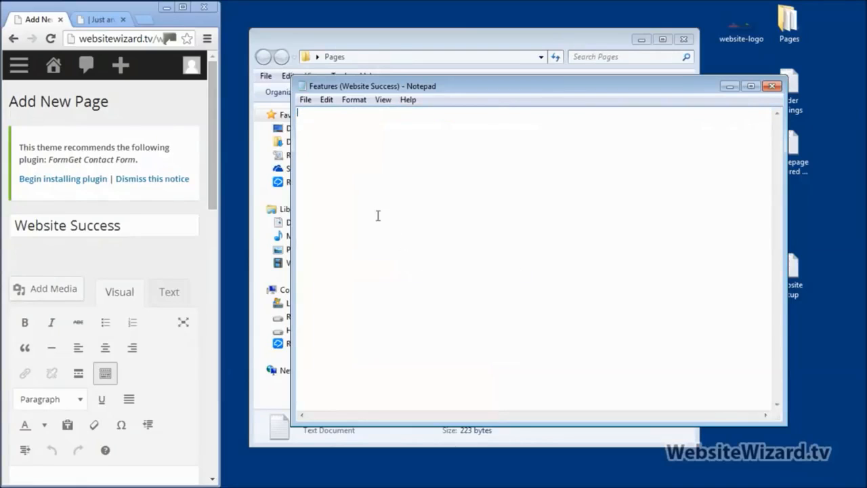
{"action": "left_click", "coordinate": [182, 7]}
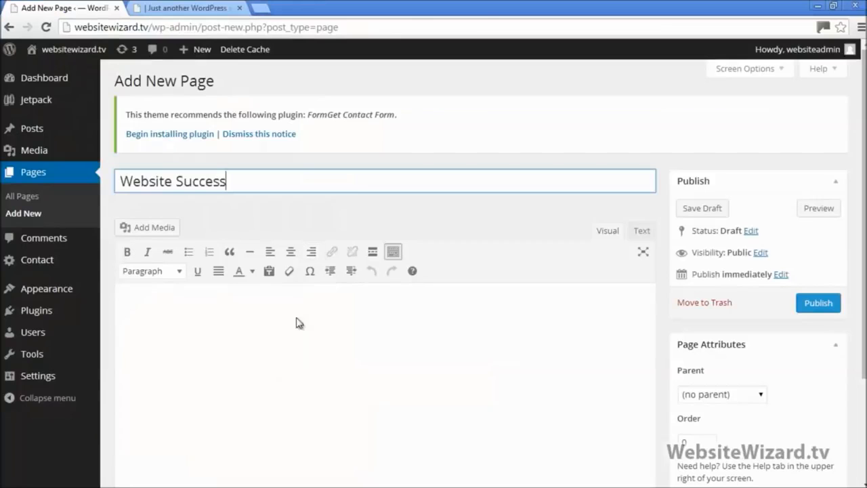
Paste the Website Success description into the page body using the Text editor
{"action": "left_click", "coordinate": [298, 325]}
{"action": "right_click", "coordinate": [309, 324]}
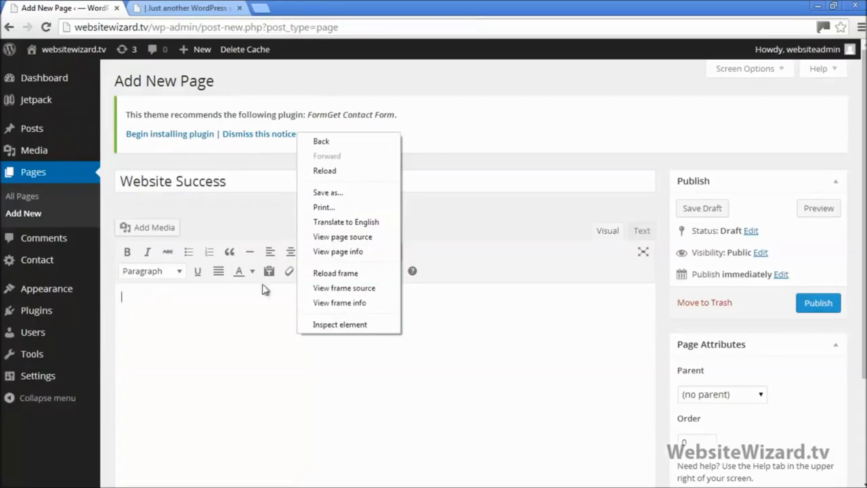
{"action": "left_click", "coordinate": [262, 319]}
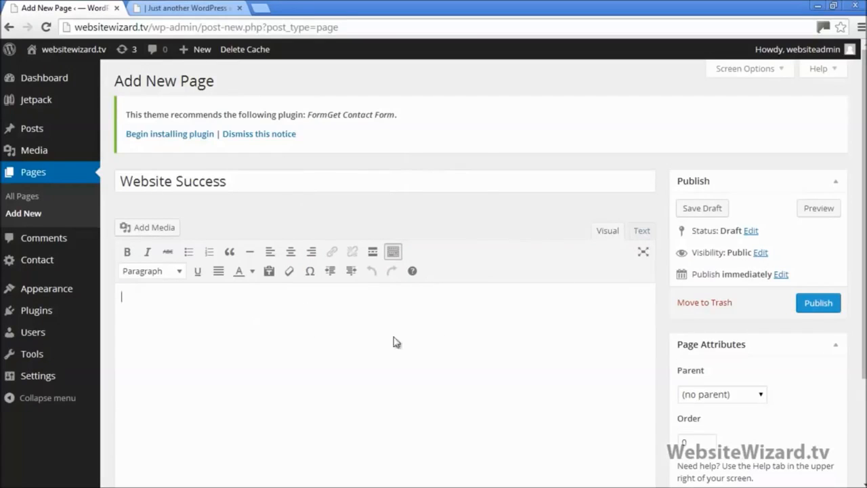
{"action": "right_click", "coordinate": [376, 333]}
{"action": "left_click", "coordinate": [569, 326]}
{"action": "left_click", "coordinate": [643, 234]}
{"action": "right_click", "coordinate": [369, 307]}
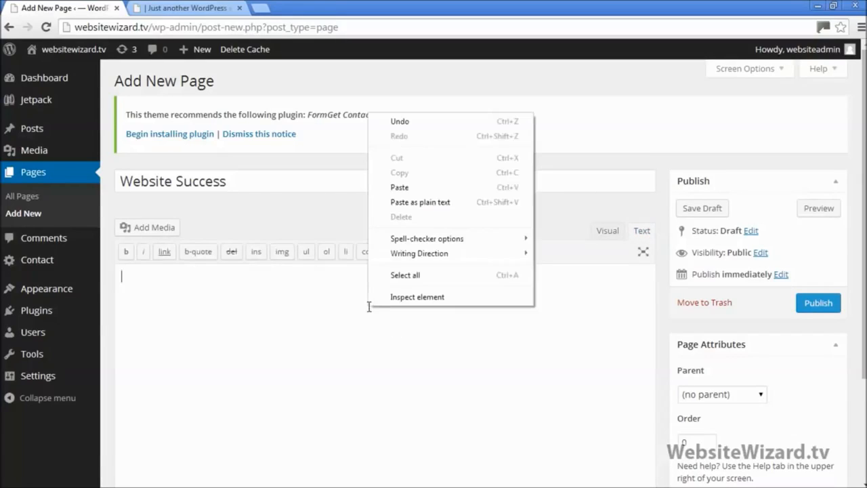
{"action": "left_click", "coordinate": [401, 187]}
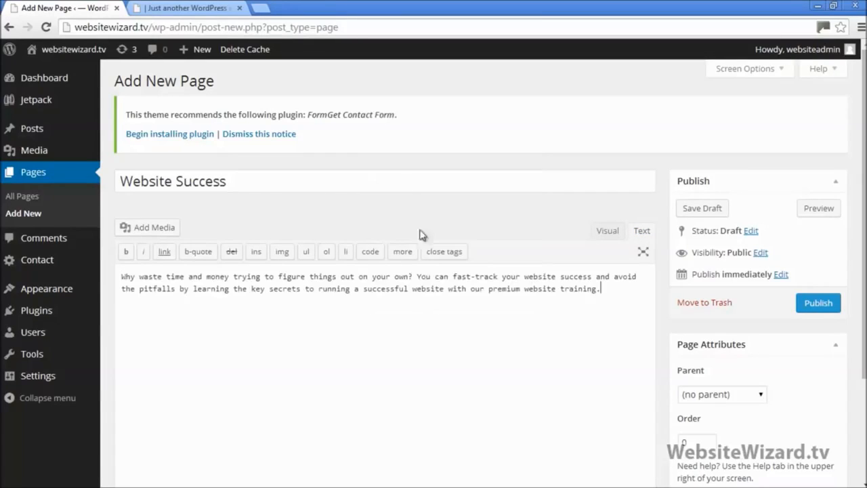
Publish the Website Success page and view the live site
{"action": "left_click", "coordinate": [814, 304]}
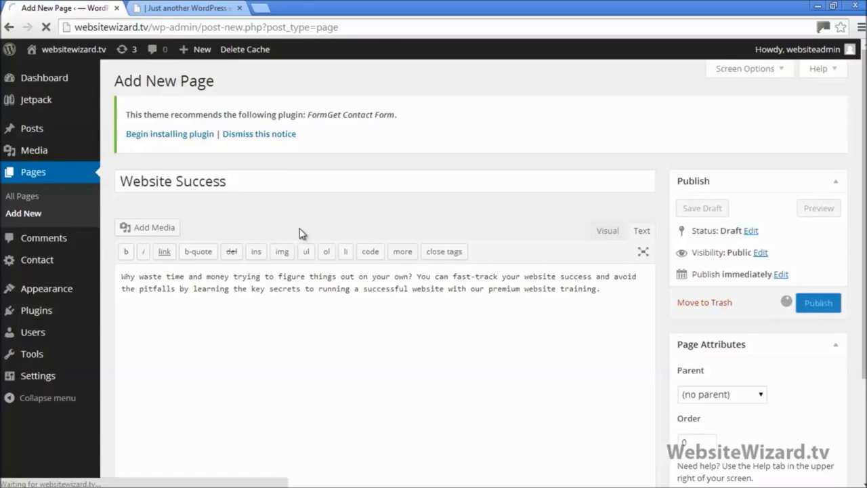
{"action": "left_click", "coordinate": [193, 9]}
{"action": "scroll", "coordinate": [89, 108], "scroll_direction": "up", "scroll_amount": 5}
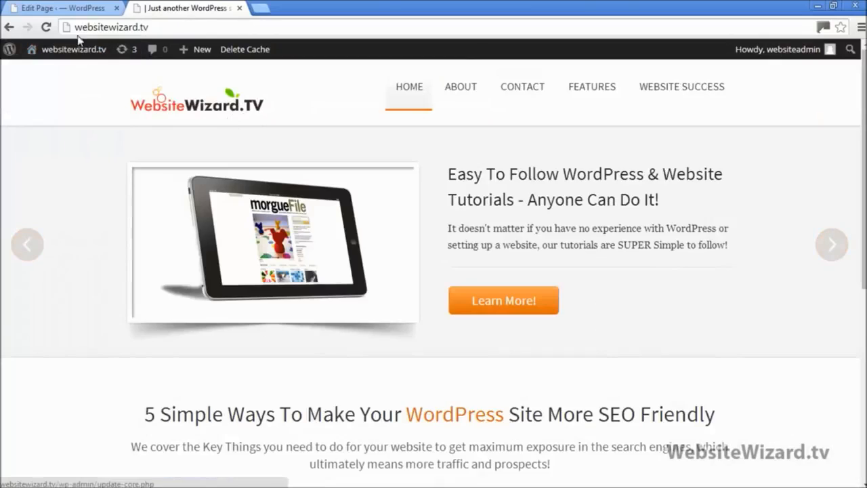
Reload the live site to check where the new Website Success page appears in the menu
{"action": "left_click", "coordinate": [46, 28]}
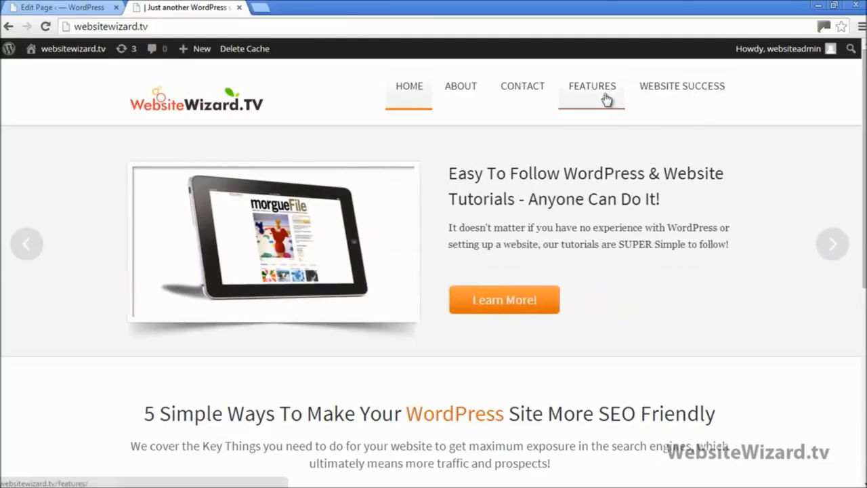
{"action": "mouse_move", "coordinate": [599, 98]}
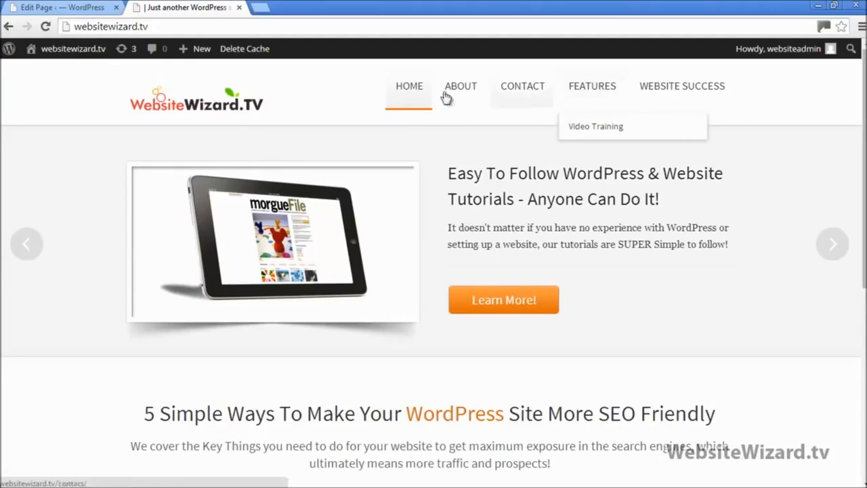
{"action": "left_click", "coordinate": [68, 5]}
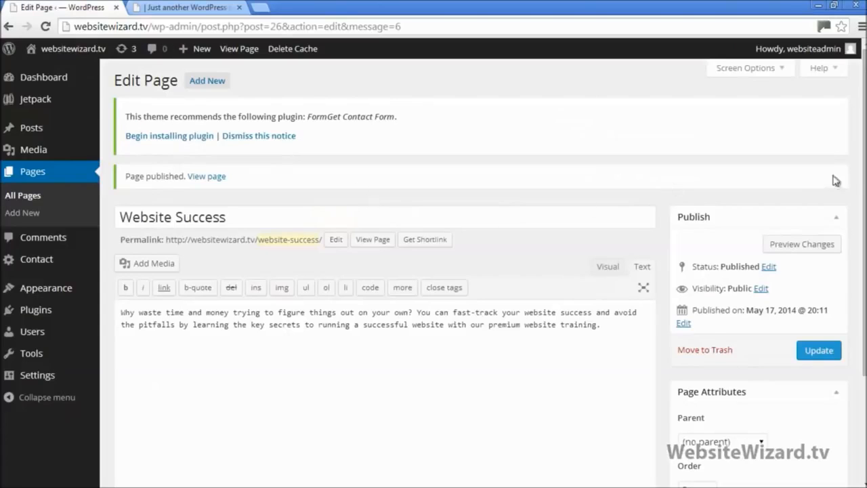
Set the Website Success page's parent to Features and update it
{"action": "scroll", "coordinate": [833, 271], "scroll_direction": "down", "scroll_amount": 1}
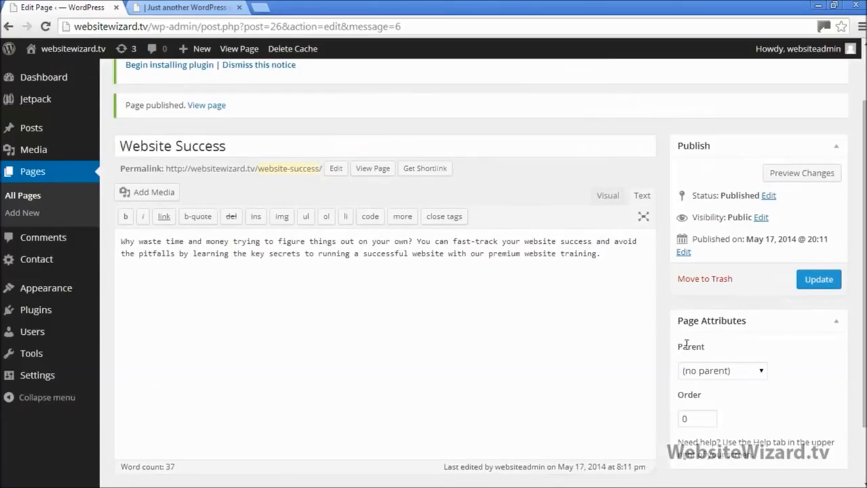
{"action": "left_click_drag", "start_coordinate": [679, 346], "coordinate": [756, 368]}
{"action": "left_click", "coordinate": [759, 370]}
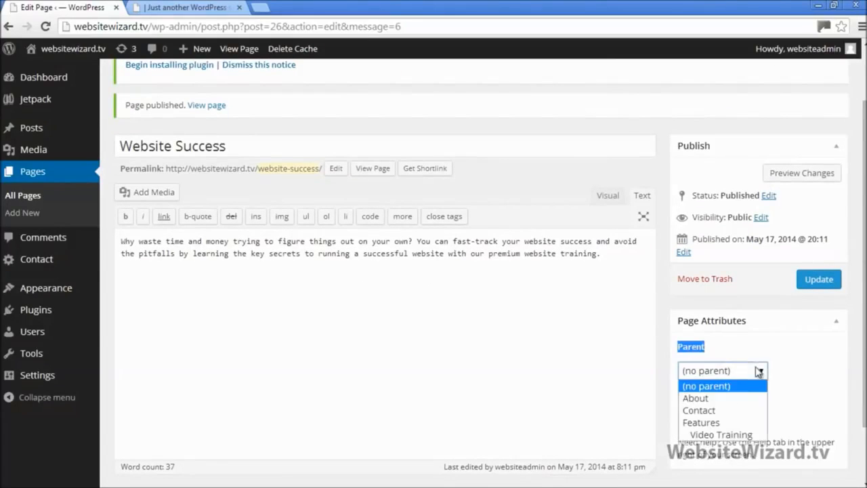
{"action": "left_click", "coordinate": [719, 423]}
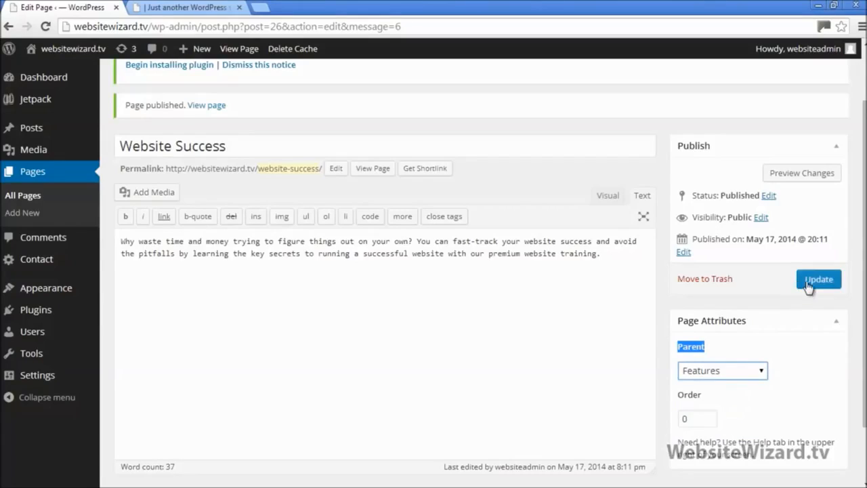
{"action": "left_click", "coordinate": [809, 284]}
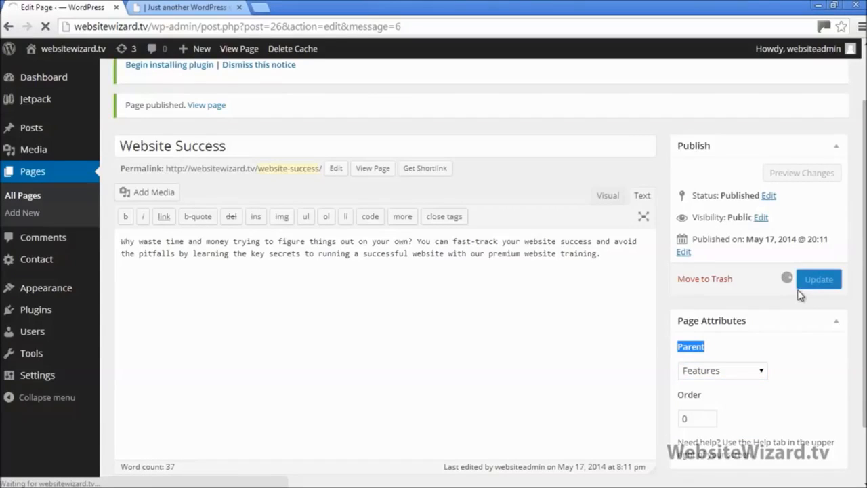
Reload the live site to confirm Website Success now sits under the Features menu
{"action": "left_click", "coordinate": [181, 7]}
{"action": "left_click", "coordinate": [45, 27]}
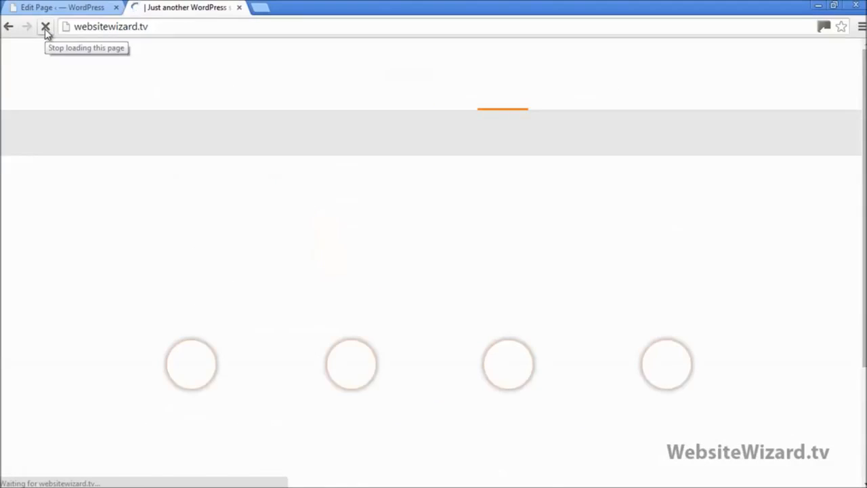
{"action": "mouse_move", "coordinate": [689, 86]}
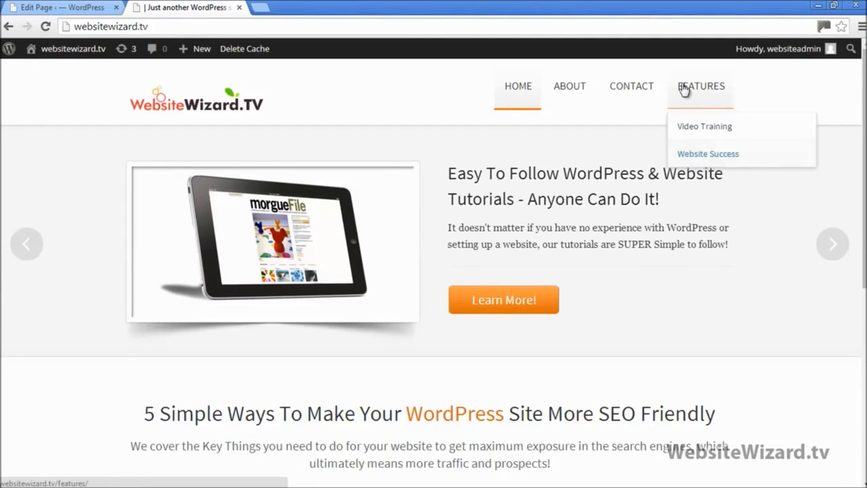
{"action": "left_click", "coordinate": [64, 8]}
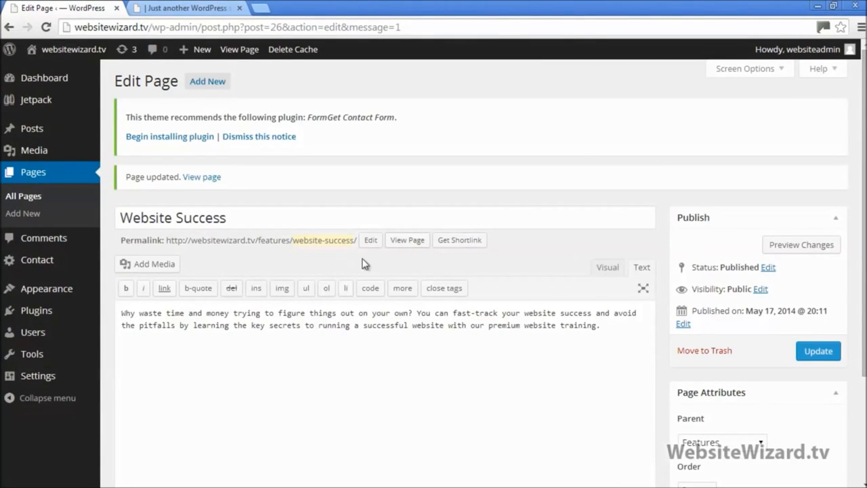
Close Notepad without saving and delete the Features (Website Success) file
{"action": "left_click", "coordinate": [834, 5]}
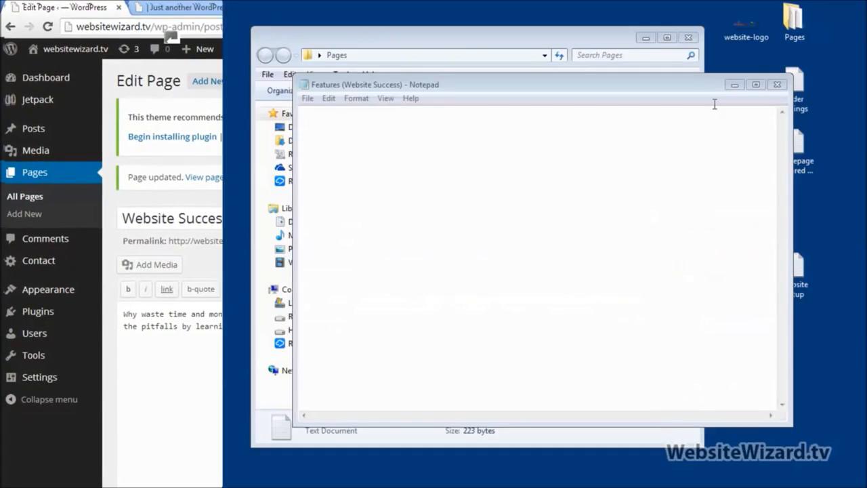
{"action": "left_click", "coordinate": [778, 84]}
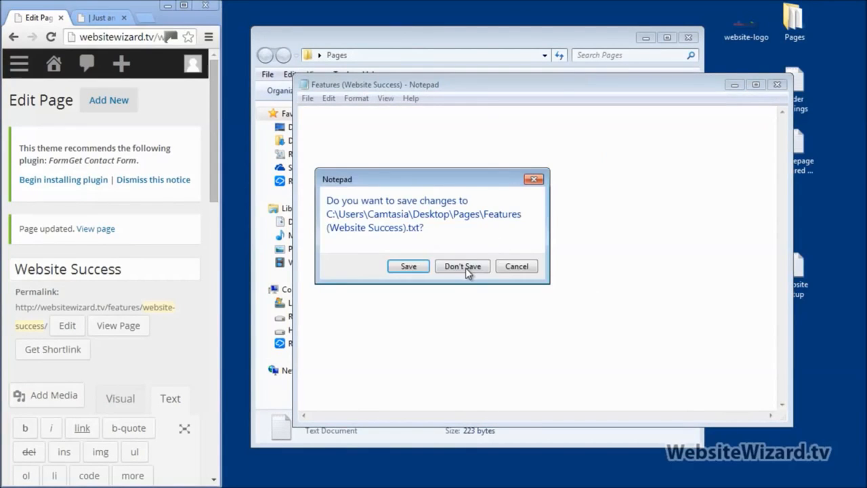
{"action": "left_click", "coordinate": [466, 267]}
{"action": "right_click", "coordinate": [431, 124]}
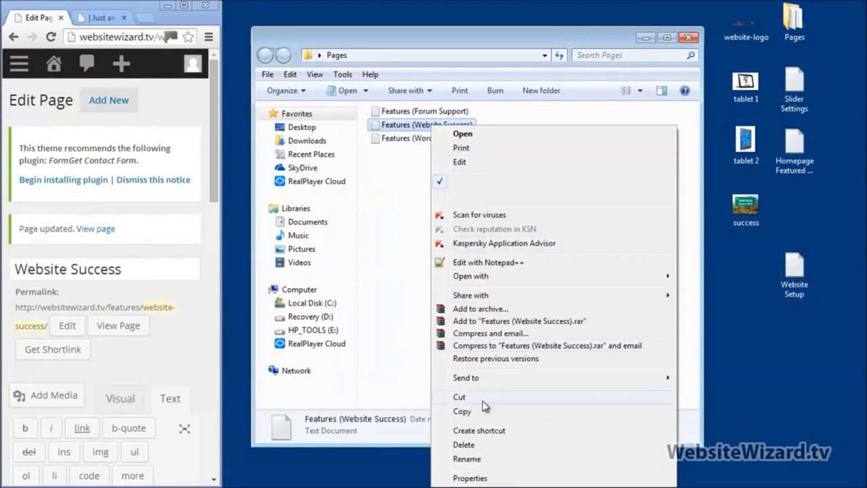
{"action": "left_click", "coordinate": [486, 445]}
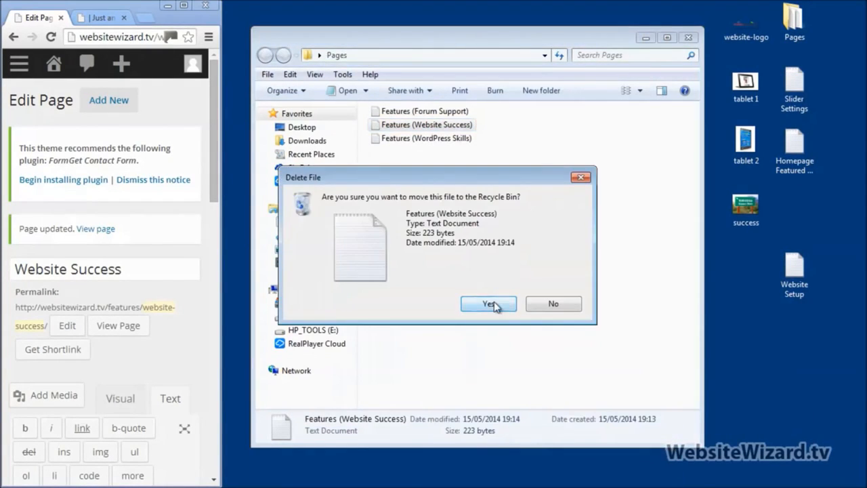
{"action": "left_click", "coordinate": [489, 305]}
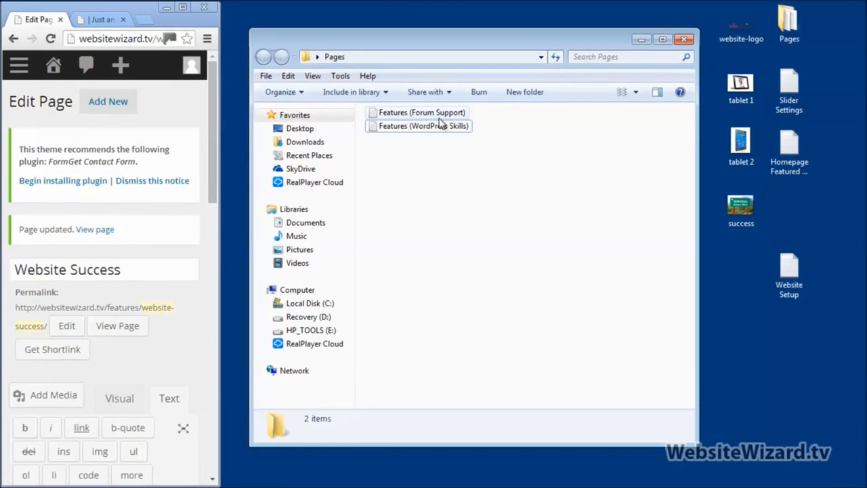
Open the Features (Forum Support) file and cut out all its description text
{"action": "double_click", "coordinate": [439, 113]}
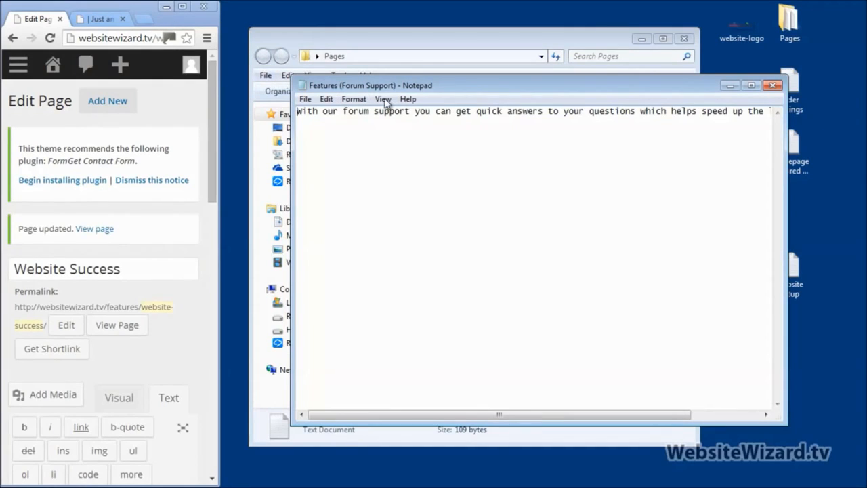
{"action": "right_click", "coordinate": [358, 135]}
{"action": "left_click", "coordinate": [427, 225]}
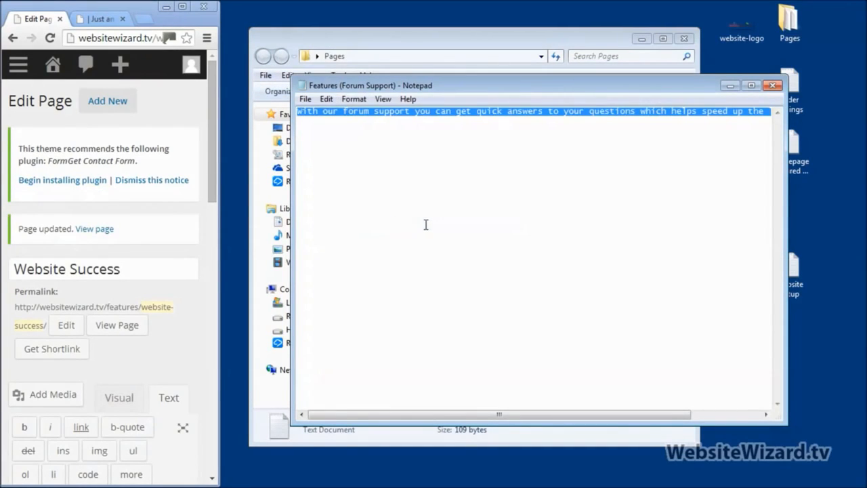
{"action": "key", "text": "Delete"}
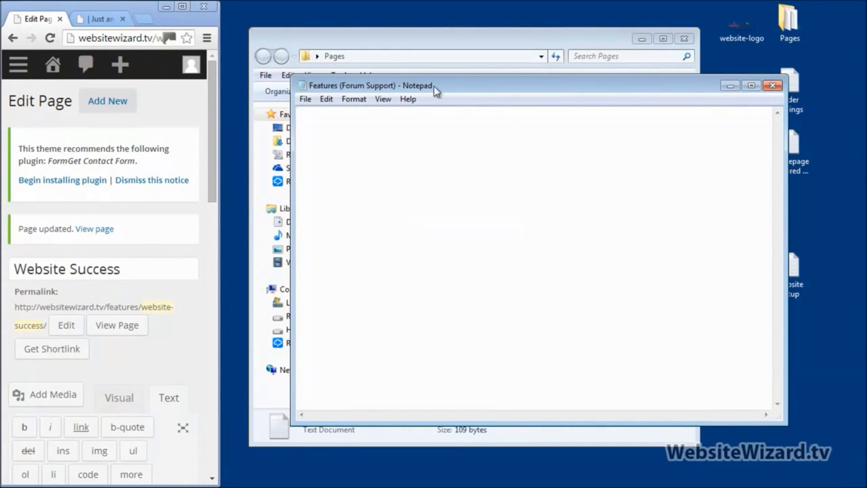
{"action": "left_click_drag", "start_coordinate": [433, 85], "coordinate": [446, 139]}
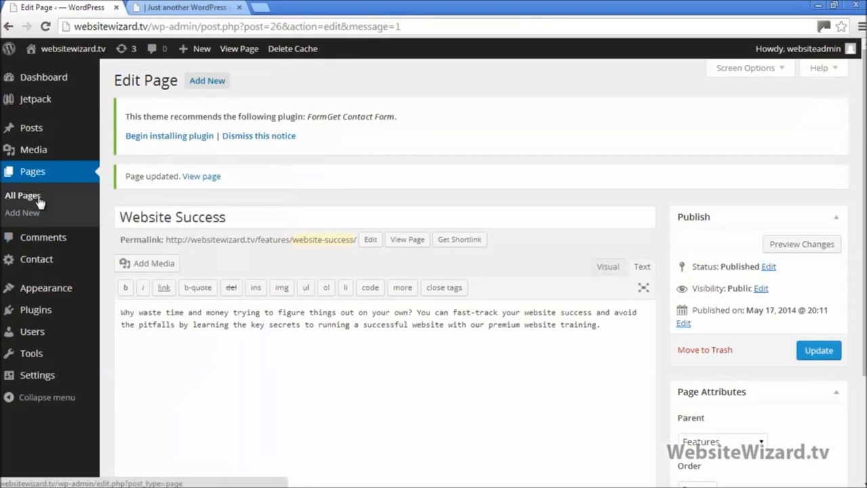
Create a new Forum Support page and paste its description into the body
{"action": "left_click", "coordinate": [23, 212]}
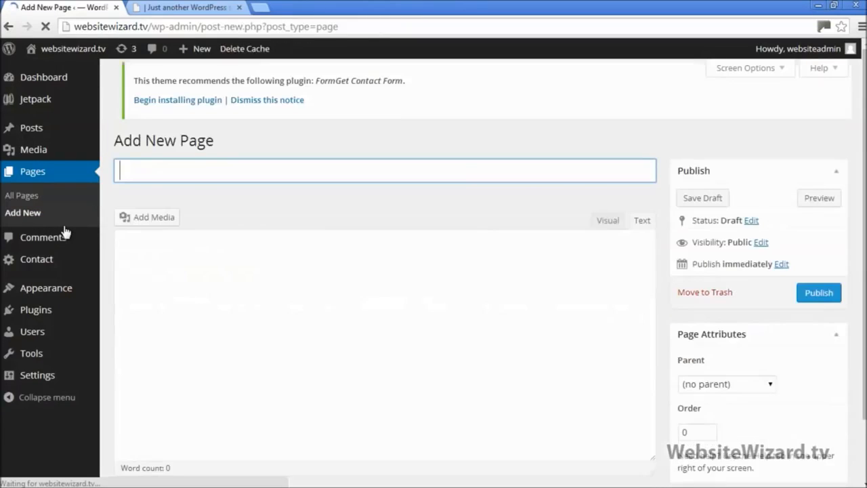
{"action": "key", "text": "shift"}
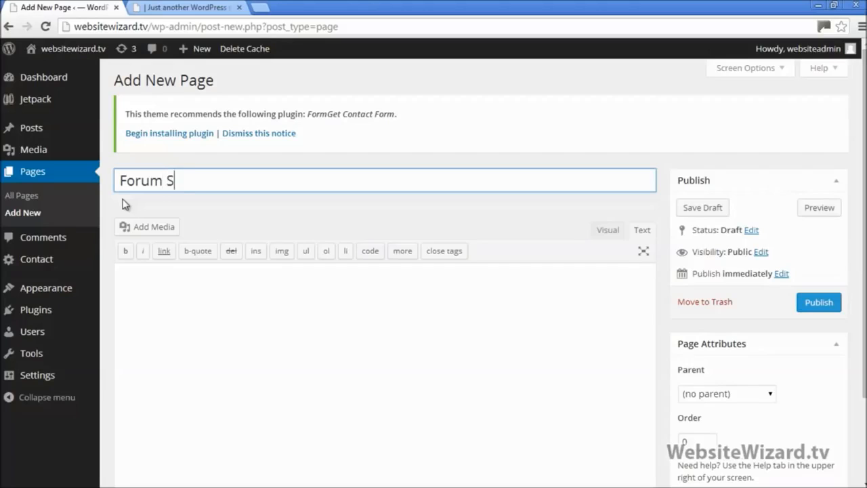
{"action": "left_click", "coordinate": [189, 282]}
{"action": "right_click", "coordinate": [190, 287]}
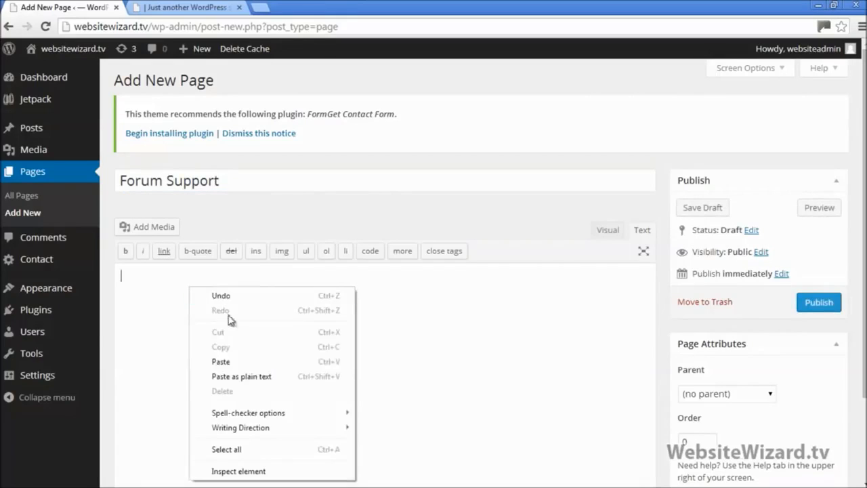
{"action": "left_click", "coordinate": [238, 361]}
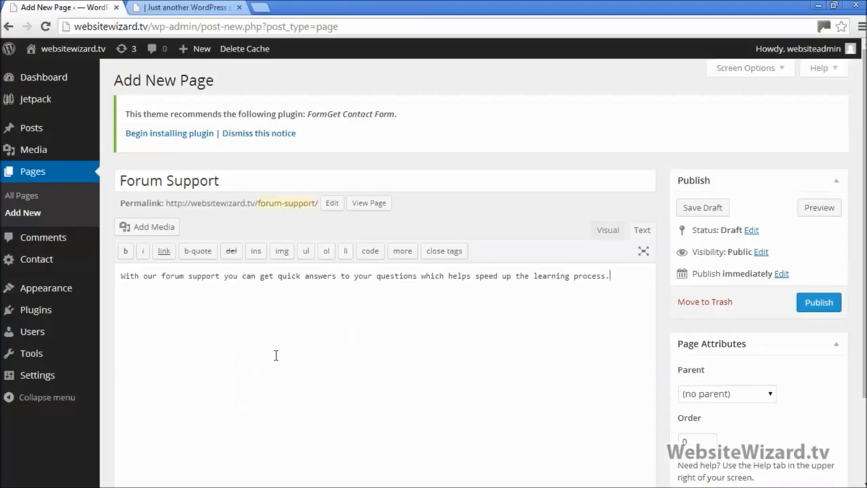
{"action": "left_click", "coordinate": [601, 232]}
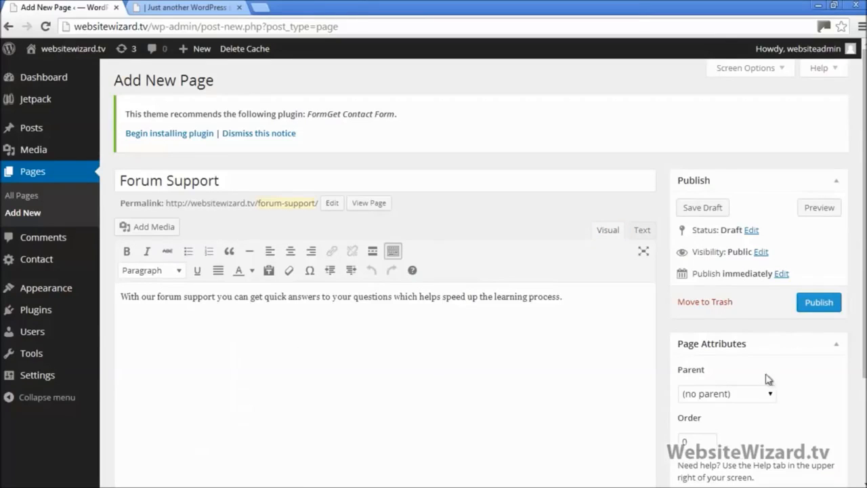
Set the Forum Support page's parent to Features and publish it
{"action": "left_click", "coordinate": [738, 398]}
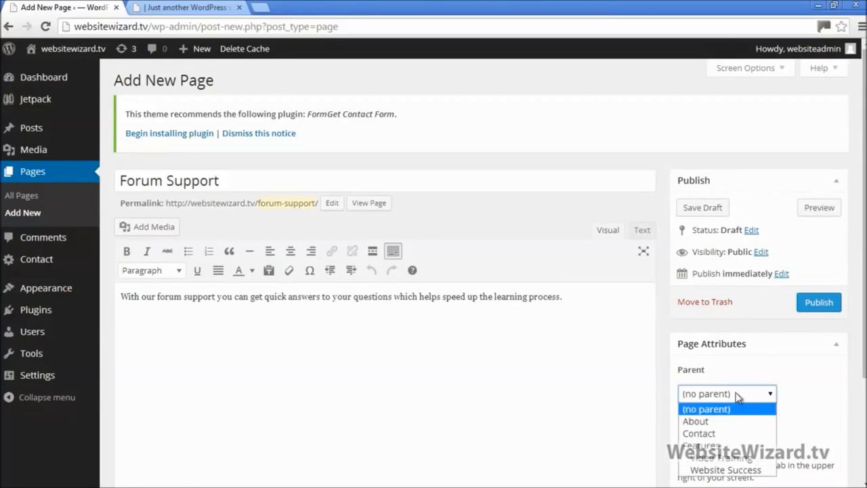
{"action": "left_click", "coordinate": [735, 443]}
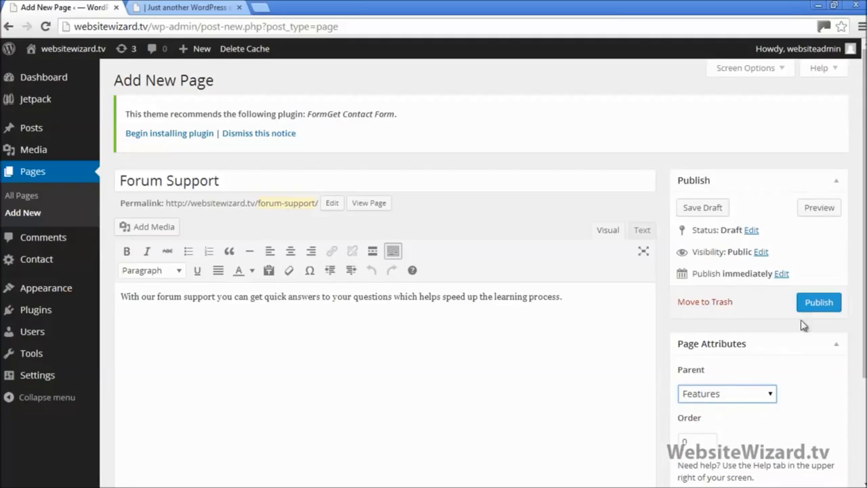
{"action": "left_click", "coordinate": [818, 306]}
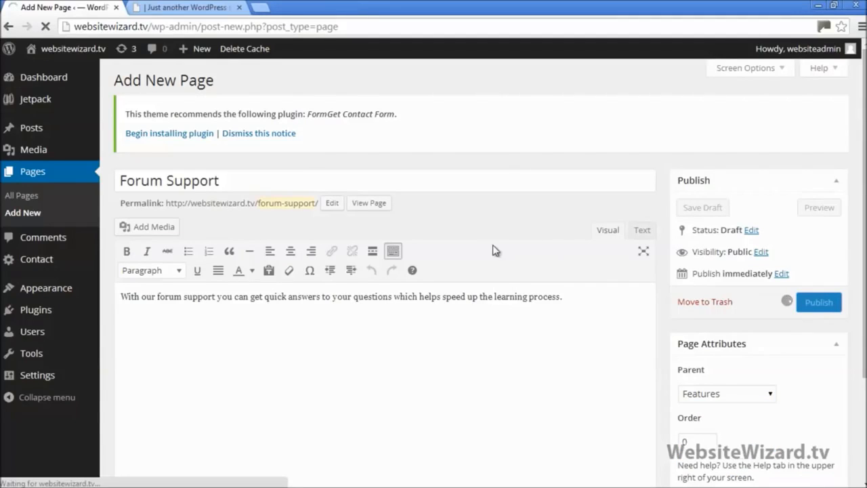
Check Forum Support live under the Features menu, then start another new page
{"action": "left_click", "coordinate": [179, 8]}
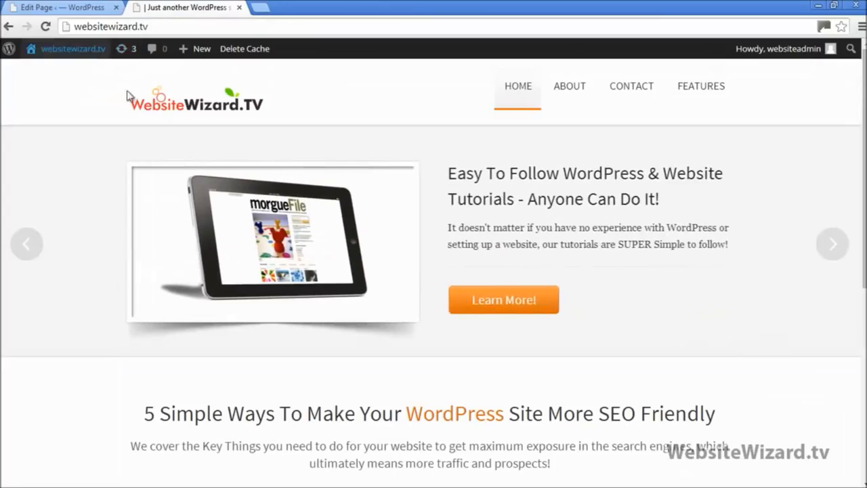
{"action": "left_click", "coordinate": [44, 26]}
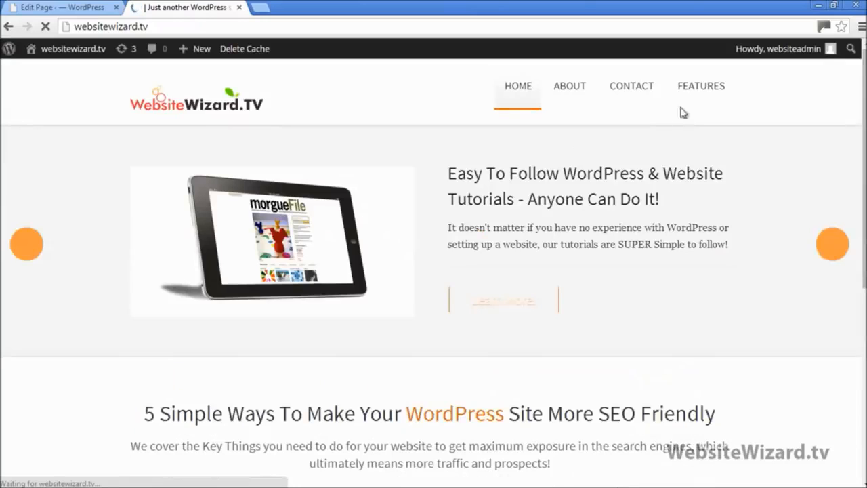
{"action": "mouse_move", "coordinate": [709, 87]}
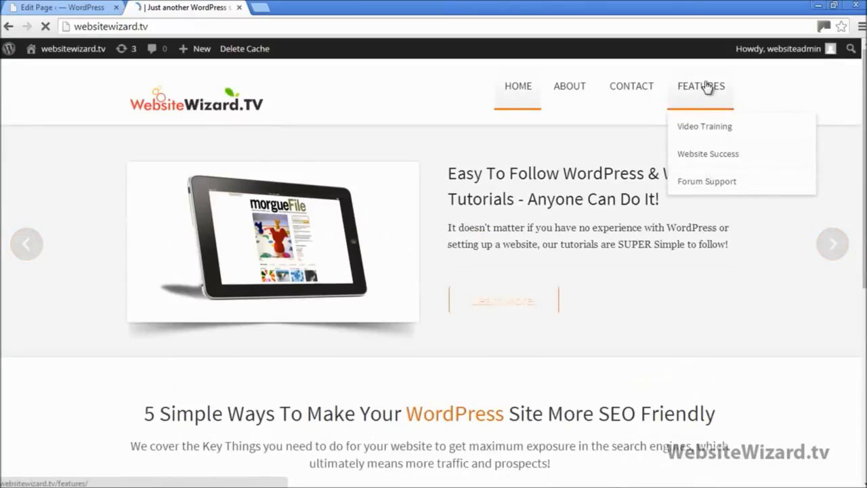
{"action": "left_click", "coordinate": [709, 183]}
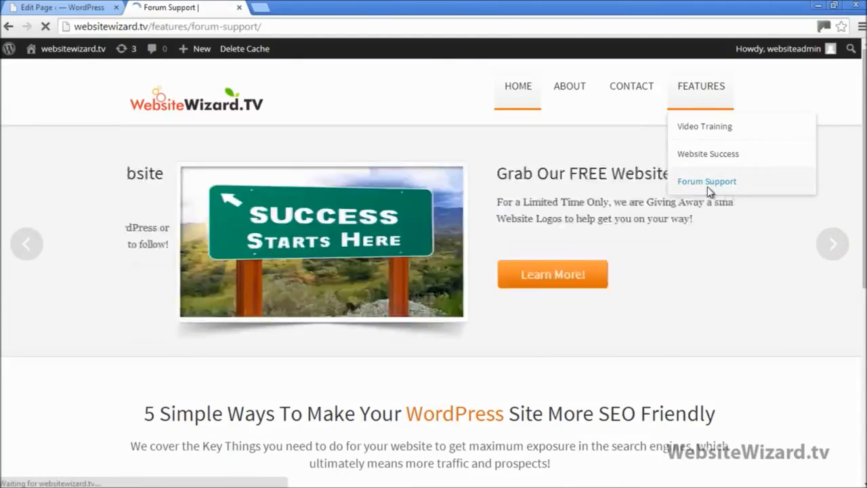
{"action": "left_click_drag", "start_coordinate": [128, 210], "coordinate": [223, 211]}
{"action": "left_click", "coordinate": [127, 234]}
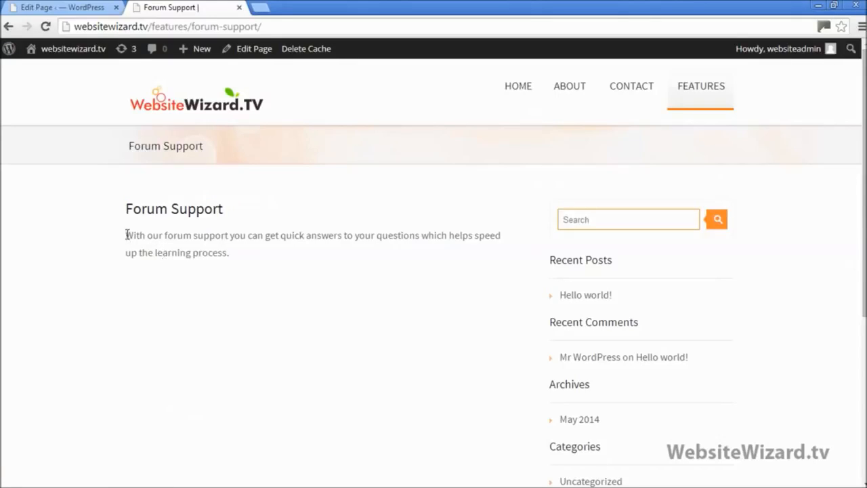
{"action": "left_click_drag", "start_coordinate": [127, 235], "coordinate": [275, 267]}
{"action": "left_click", "coordinate": [281, 281]}
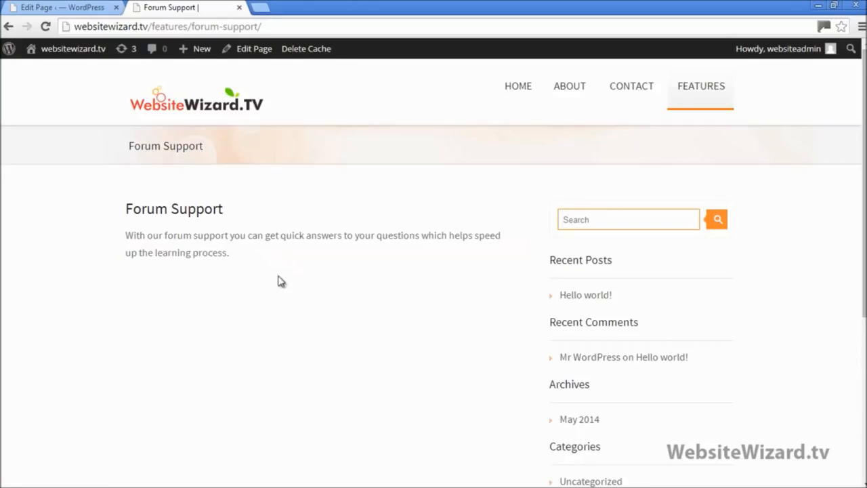
{"action": "left_click", "coordinate": [61, 8]}
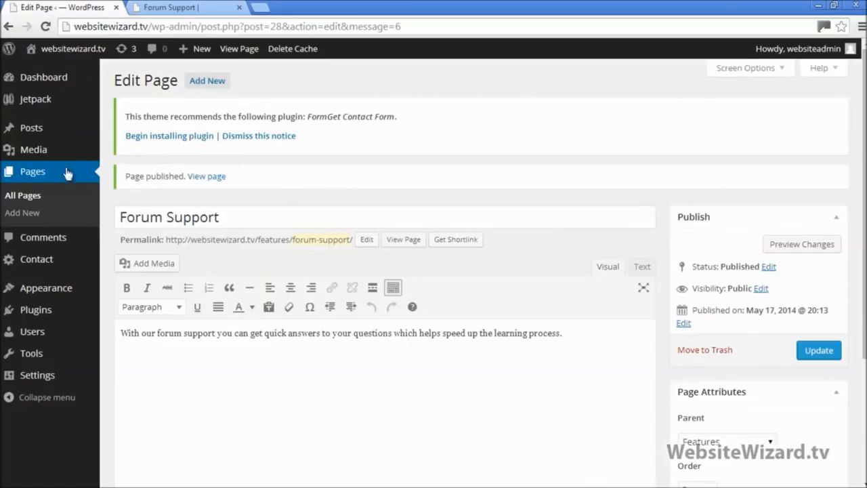
{"action": "left_click", "coordinate": [33, 216]}
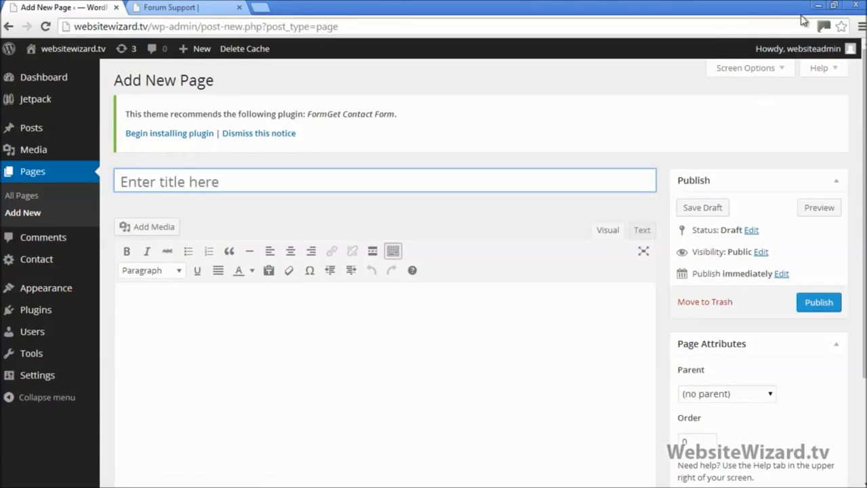
Save and close Notepad, then delete the Features (Forum Support) text file
{"action": "left_click", "coordinate": [835, 8]}
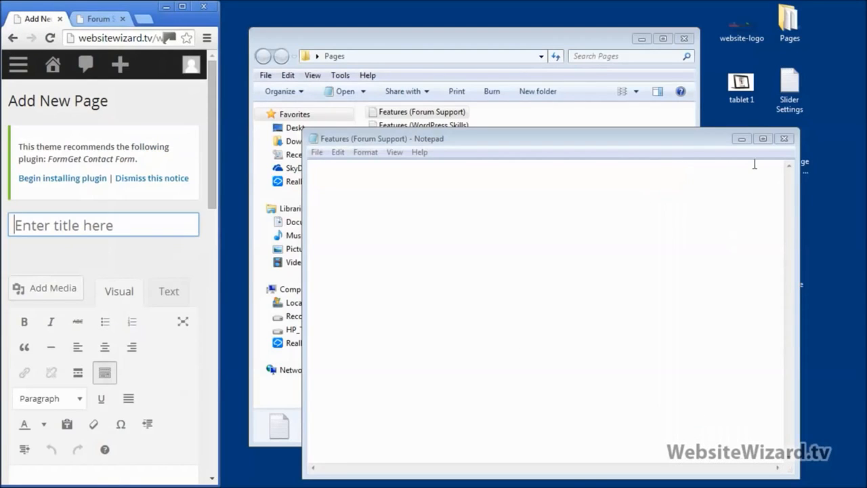
{"action": "left_click", "coordinate": [784, 138]}
{"action": "left_click", "coordinate": [411, 266]}
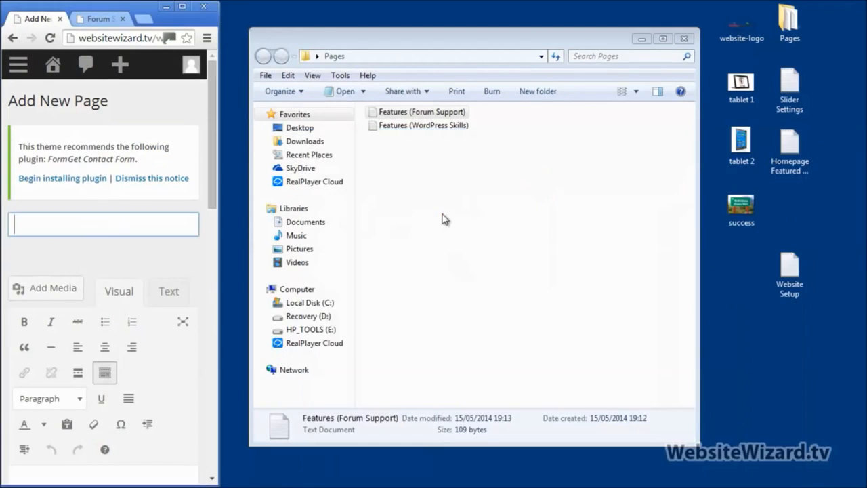
{"action": "right_click", "coordinate": [400, 115]}
{"action": "left_click", "coordinate": [433, 432]}
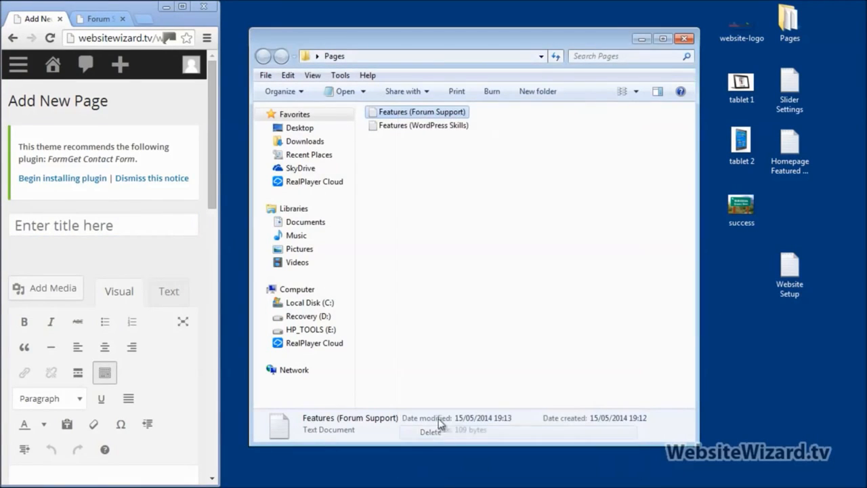
{"action": "left_click", "coordinate": [486, 306]}
Open the Features (WordPress Skills) file and cut out all its description text
{"action": "double_click", "coordinate": [422, 114]}
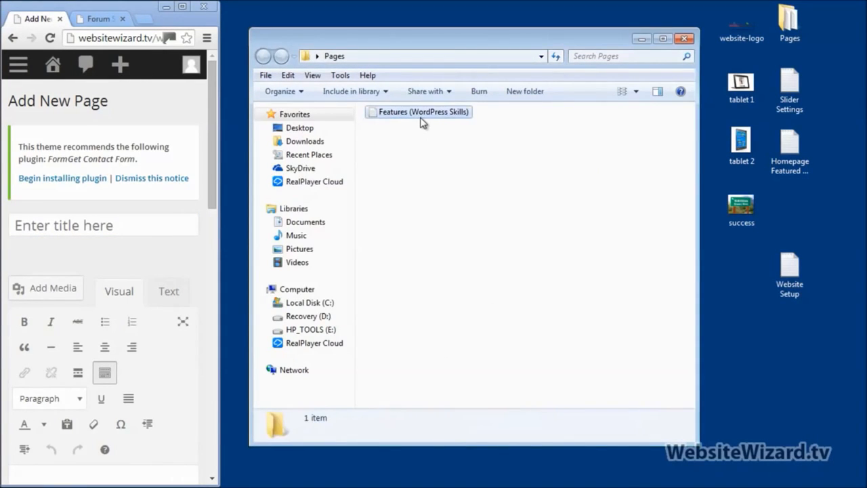
{"action": "right_click", "coordinate": [380, 198]}
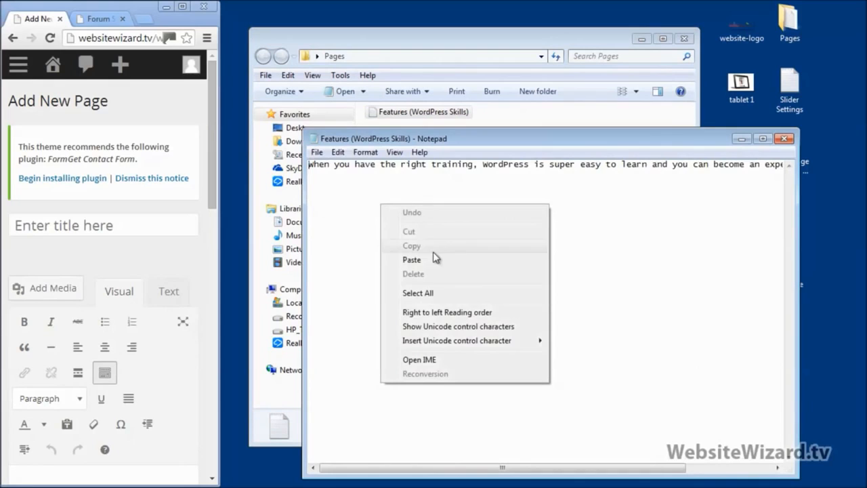
{"action": "left_click", "coordinate": [447, 295]}
{"action": "key", "text": "Delete"}
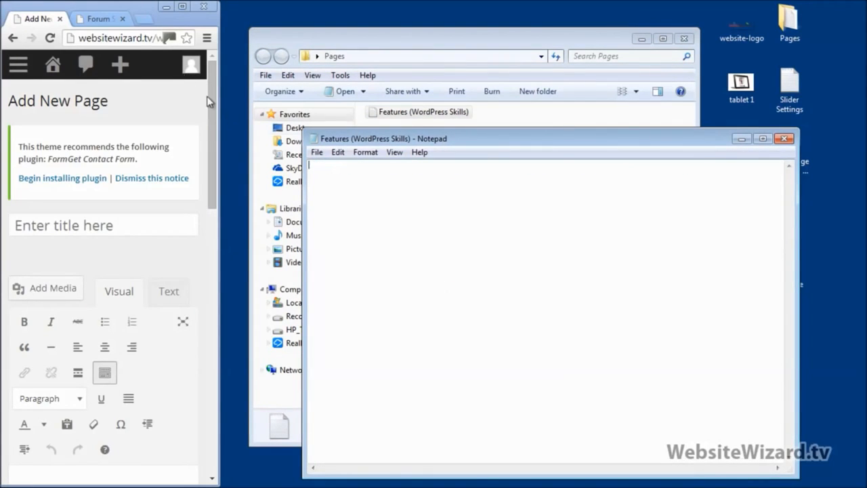
{"action": "left_click", "coordinate": [183, 7]}
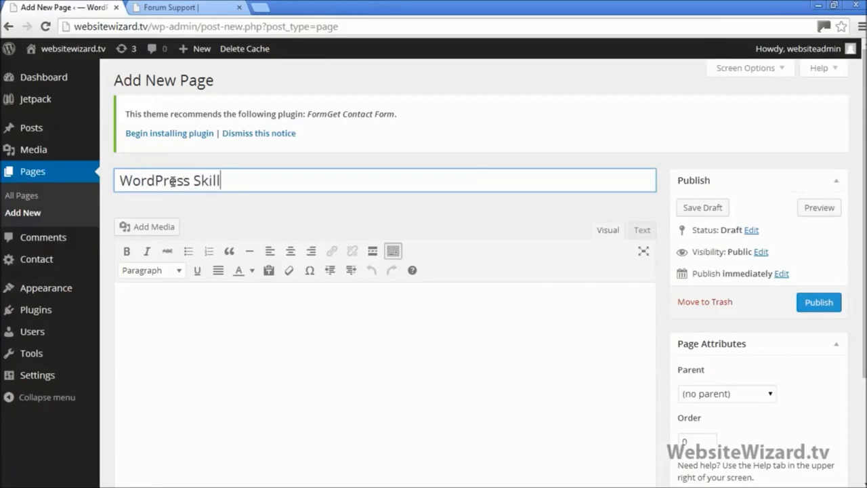
Paste the WordPress Skills description in the Text view, set its parent to Features, and publish
{"action": "right_click", "coordinate": [300, 338]}
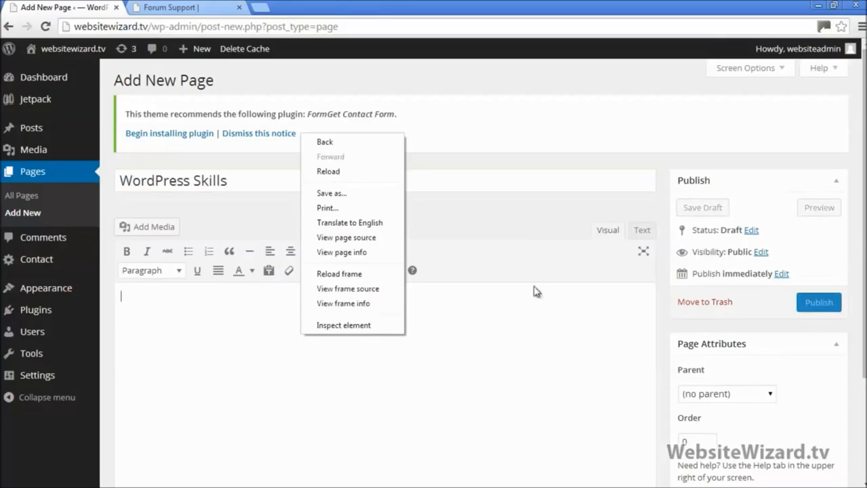
{"action": "left_click", "coordinate": [642, 232]}
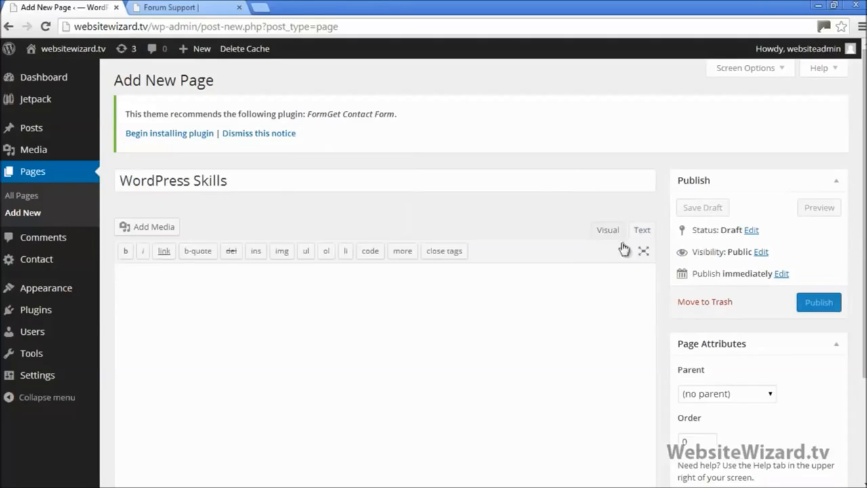
{"action": "right_click", "coordinate": [406, 316]}
{"action": "left_click", "coordinate": [452, 198]}
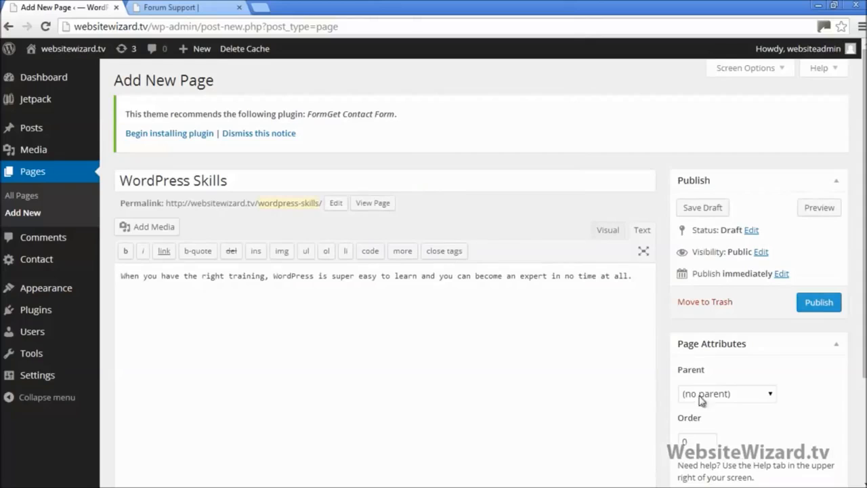
{"action": "left_click", "coordinate": [753, 397]}
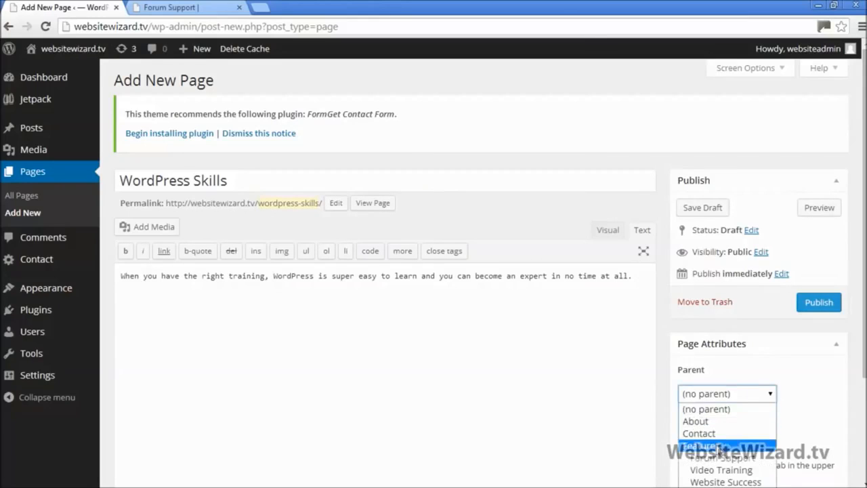
{"action": "left_click", "coordinate": [718, 445]}
{"action": "left_click", "coordinate": [808, 303]}
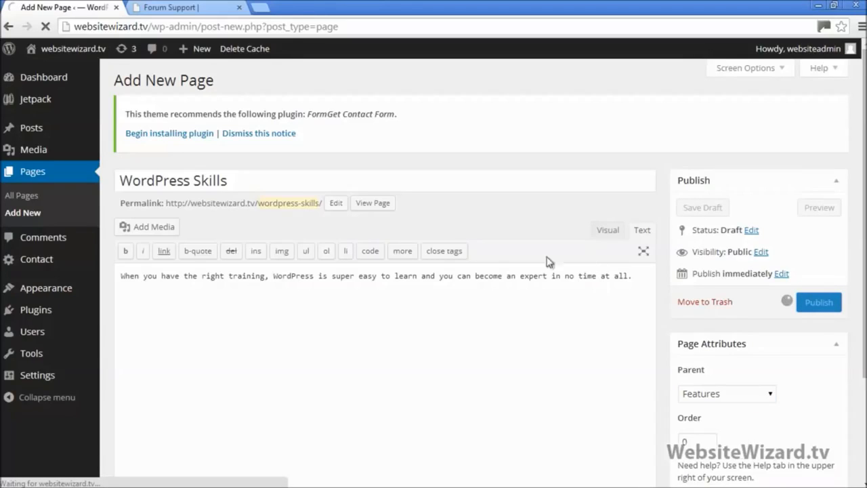
Reload the live site, confirm WordPress Skills appears under the Features menu, and return home
{"action": "left_click", "coordinate": [173, 8]}
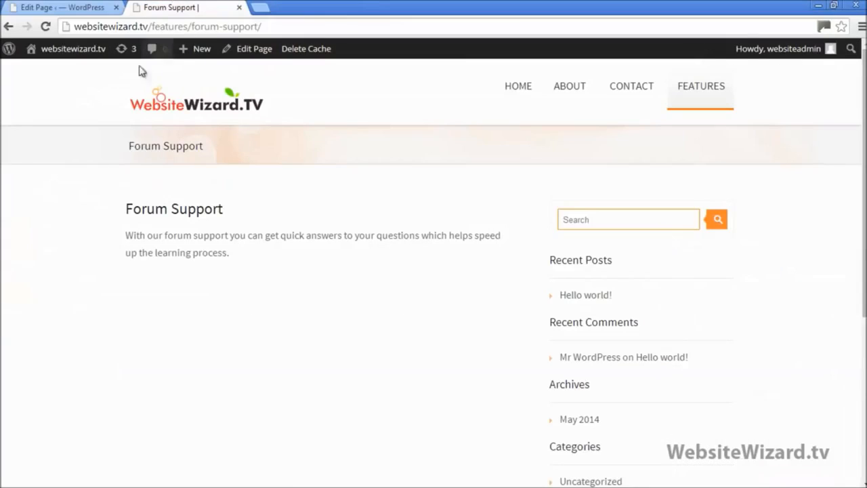
{"action": "left_click", "coordinate": [45, 27]}
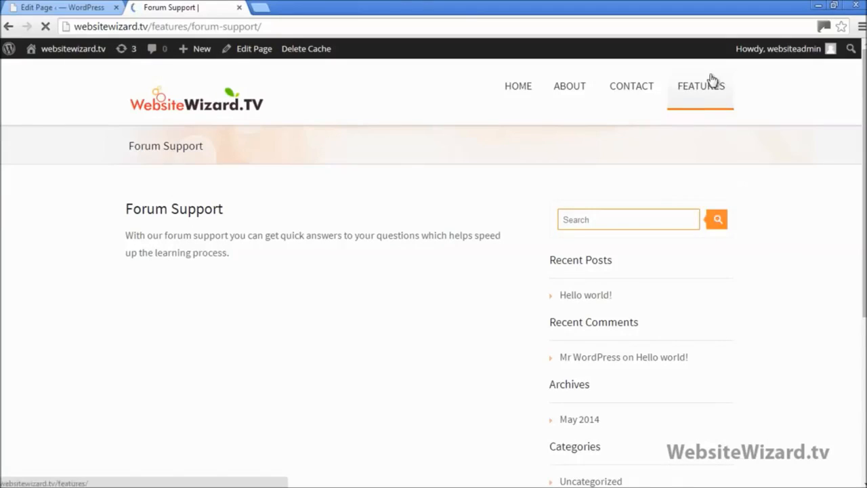
{"action": "mouse_move", "coordinate": [709, 81]}
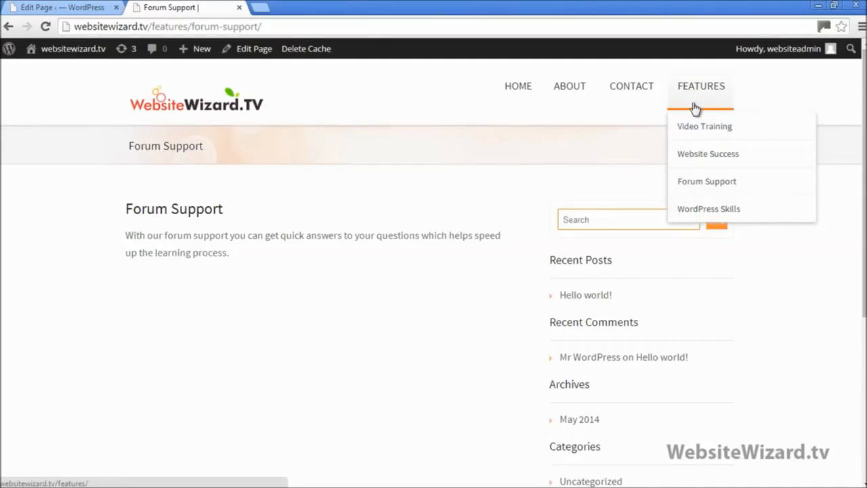
{"action": "left_click", "coordinate": [209, 113]}
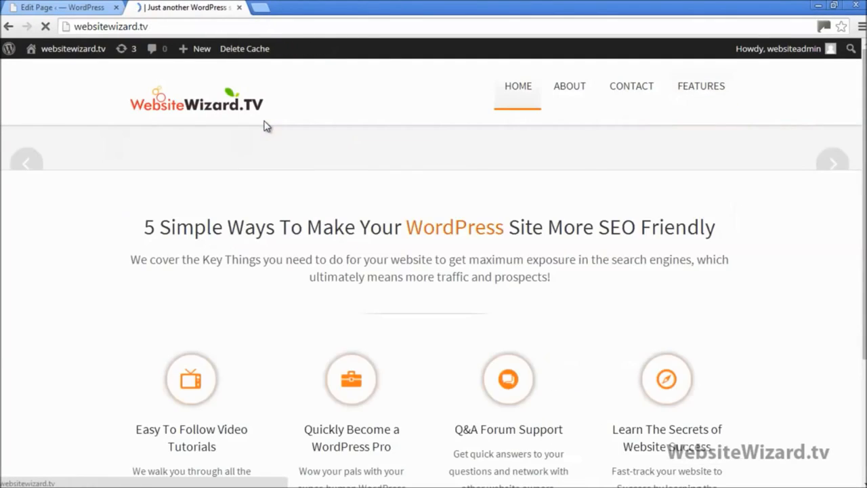
{"action": "scroll", "coordinate": [342, 174], "scroll_direction": "down", "scroll_amount": 5}
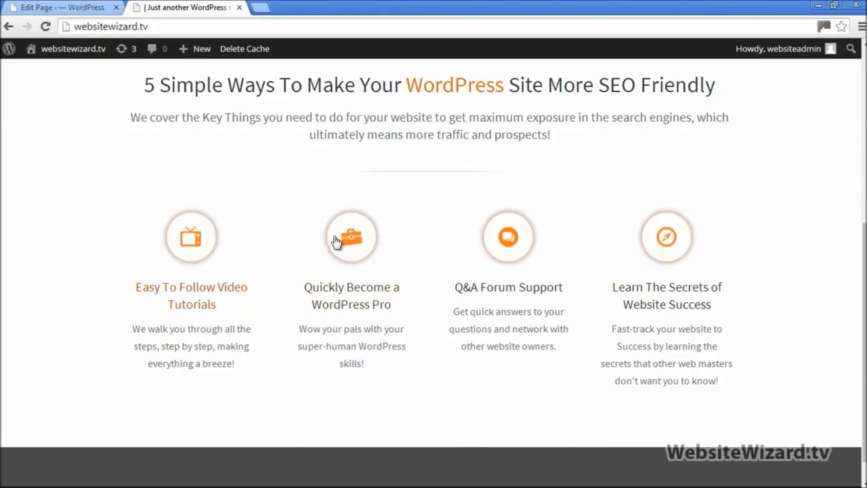
Open the Video Training subpage from the Features menu in a new tab
{"action": "scroll", "coordinate": [194, 237], "scroll_direction": "up", "scroll_amount": 5}
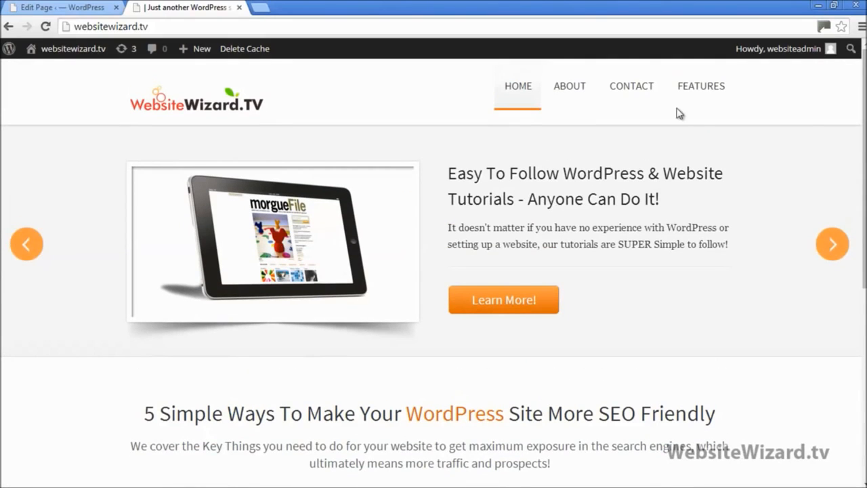
{"action": "mouse_move", "coordinate": [707, 91]}
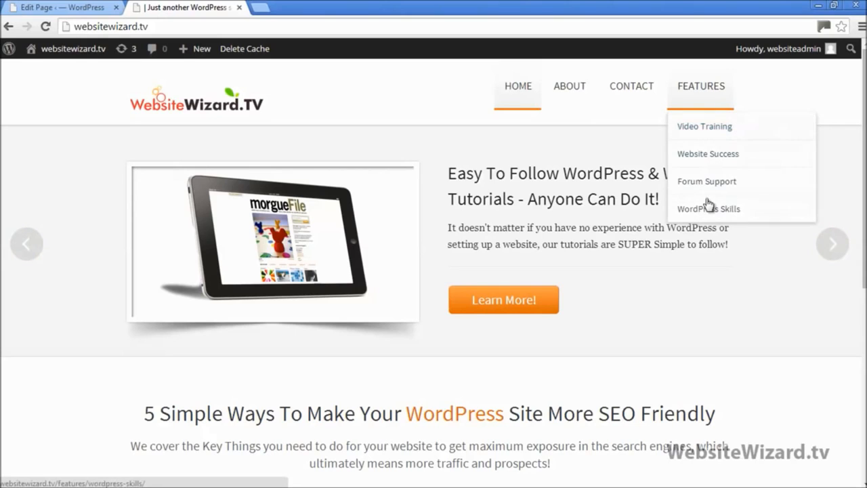
{"action": "scroll", "coordinate": [446, 255], "scroll_direction": "down", "scroll_amount": 4}
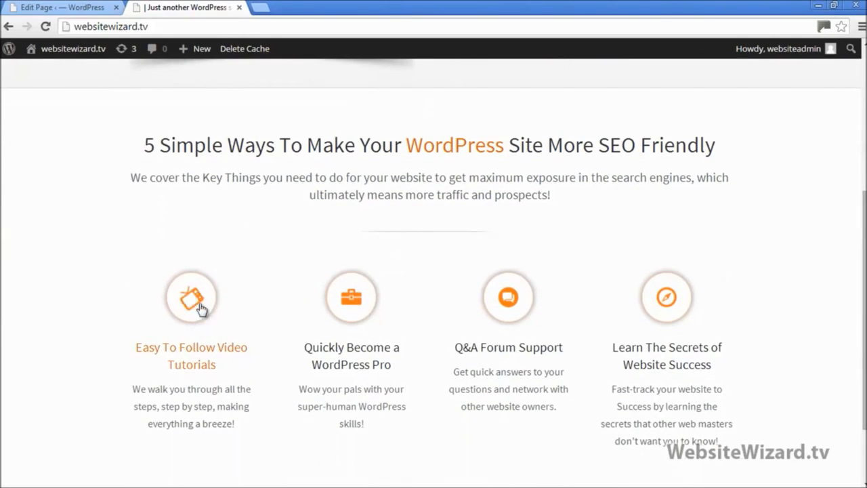
{"action": "scroll", "coordinate": [410, 233], "scroll_direction": "up", "scroll_amount": 4}
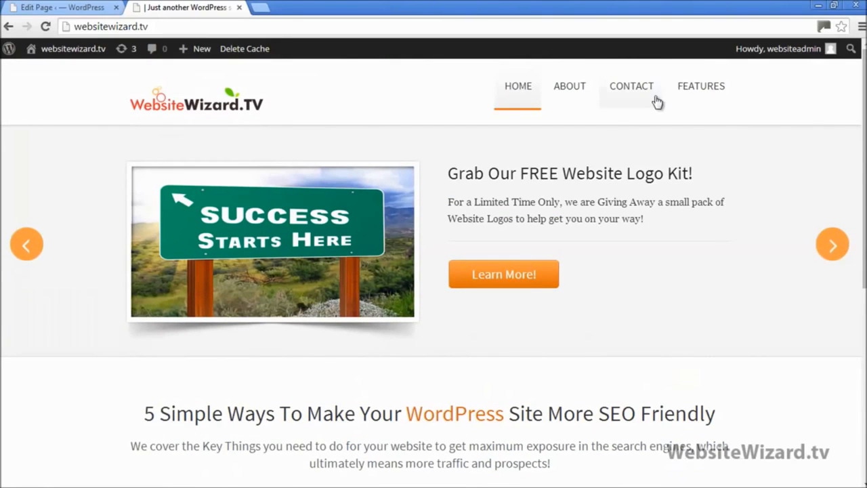
{"action": "mouse_move", "coordinate": [691, 98]}
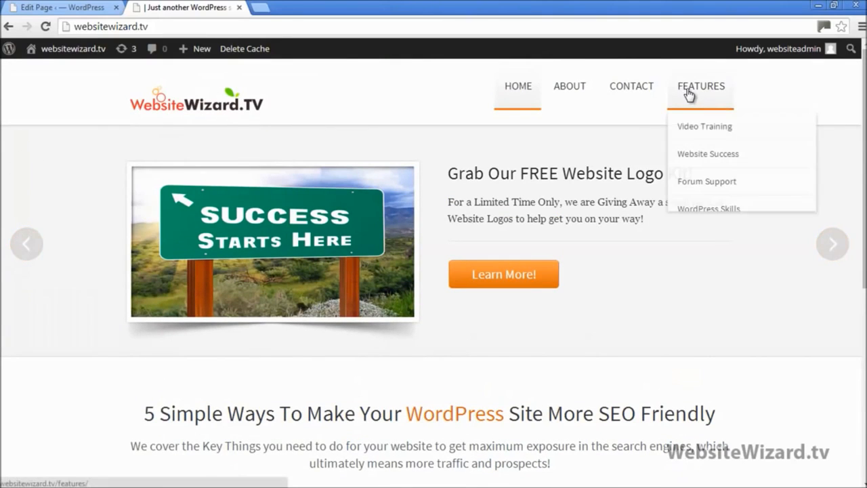
{"action": "right_click", "coordinate": [694, 130]}
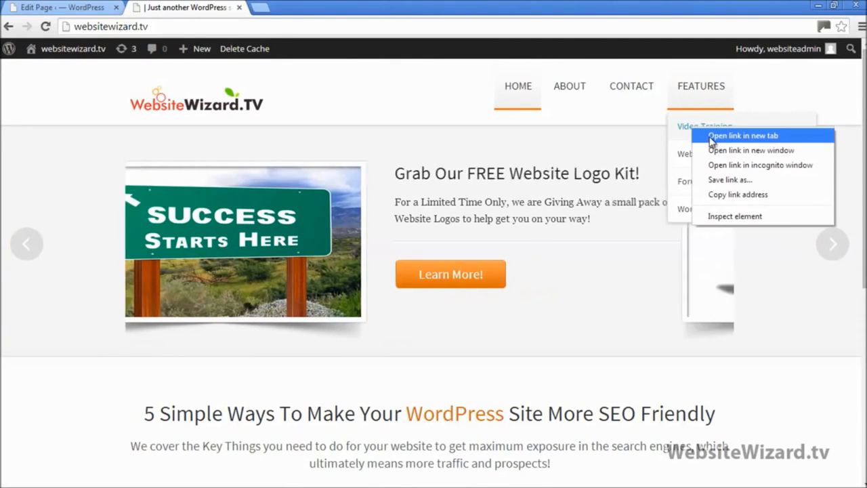
{"action": "left_click", "coordinate": [725, 135]}
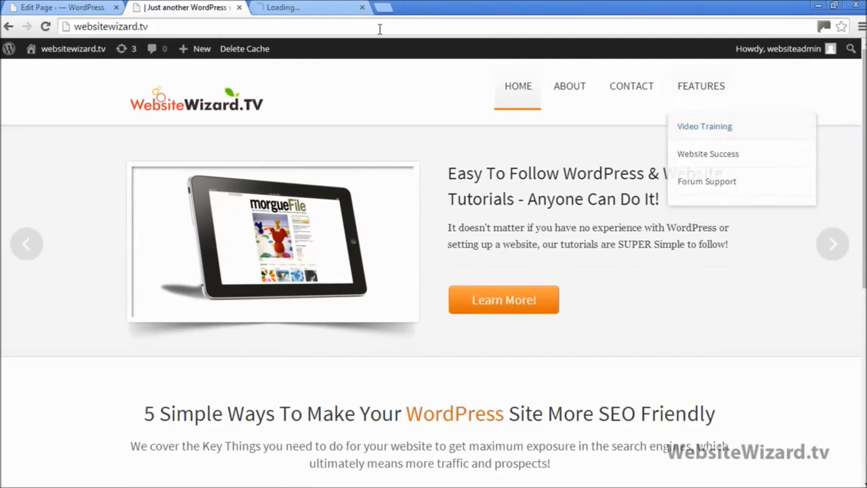
{"action": "left_click", "coordinate": [293, 7]}
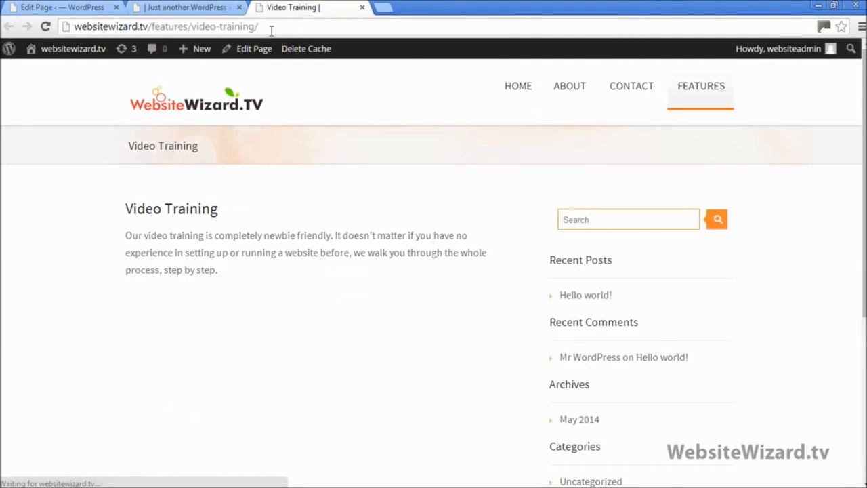
Copy the Video Training page address and go back to the homepage tab
{"action": "left_click_drag", "start_coordinate": [261, 28], "coordinate": [67, 28]}
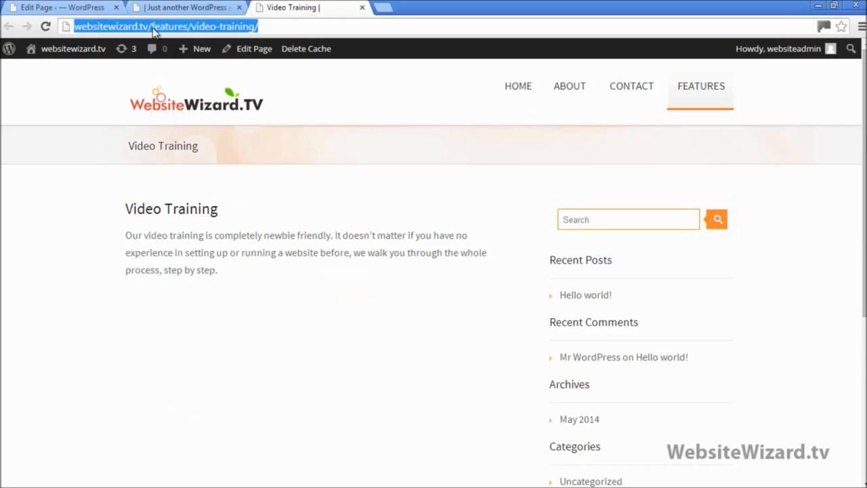
{"action": "right_click", "coordinate": [206, 28]}
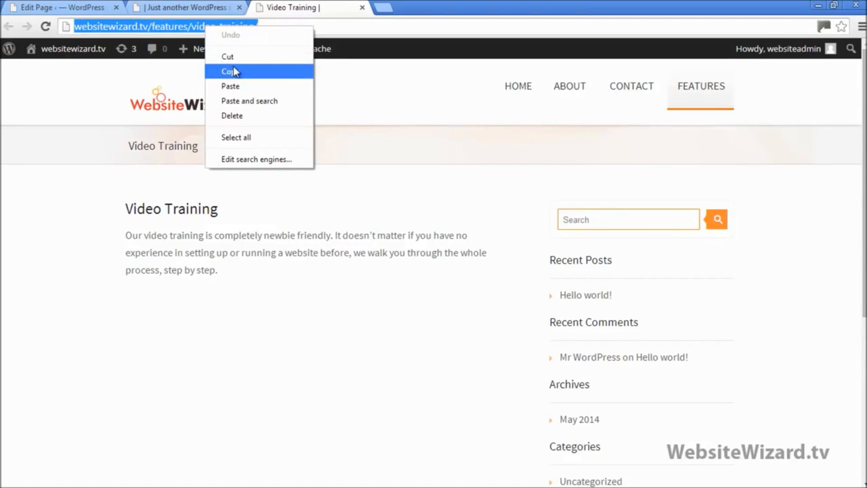
{"action": "left_click", "coordinate": [235, 69]}
{"action": "left_click", "coordinate": [182, 7]}
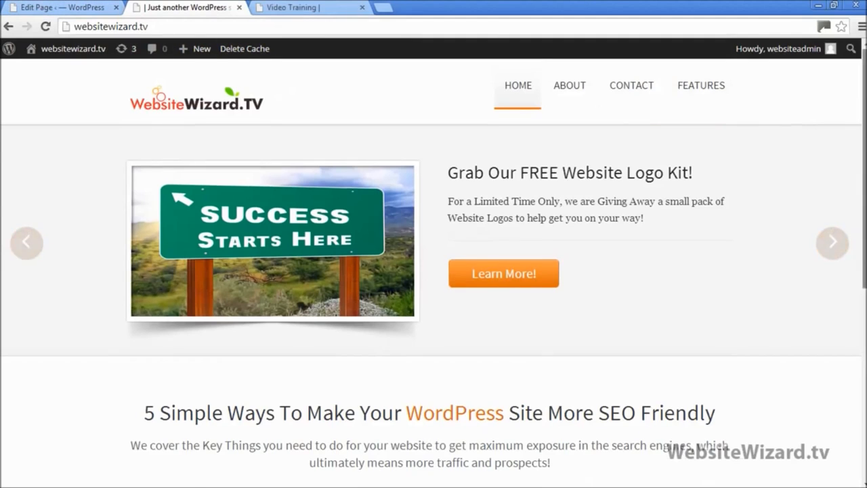
{"action": "scroll", "coordinate": [169, 283], "scroll_direction": "down", "scroll_amount": 4}
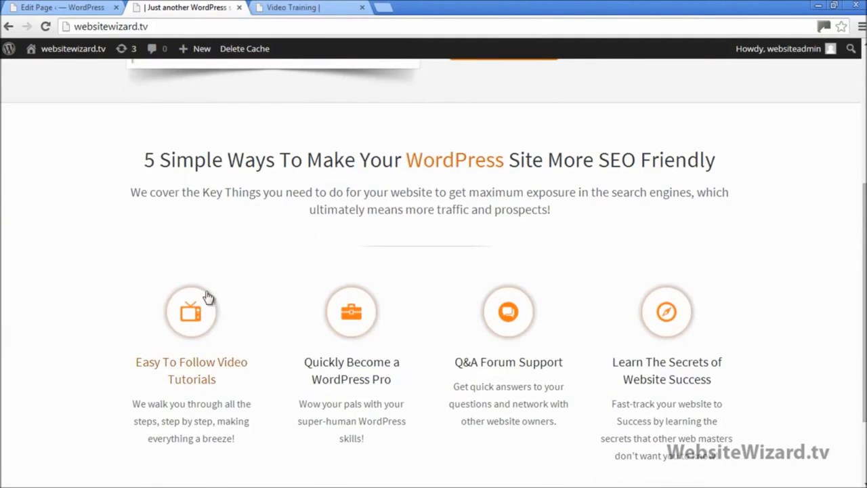
{"action": "scroll", "coordinate": [189, 193], "scroll_direction": "up", "scroll_amount": 4}
Open Theme Options' Homepage Feature Area and locate the First feature Link field
{"action": "left_click", "coordinate": [59, 6]}
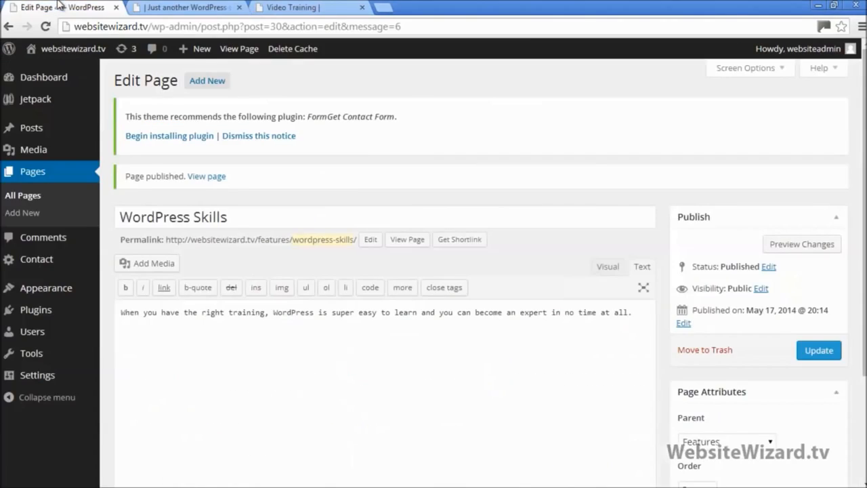
{"action": "mouse_move", "coordinate": [57, 290]}
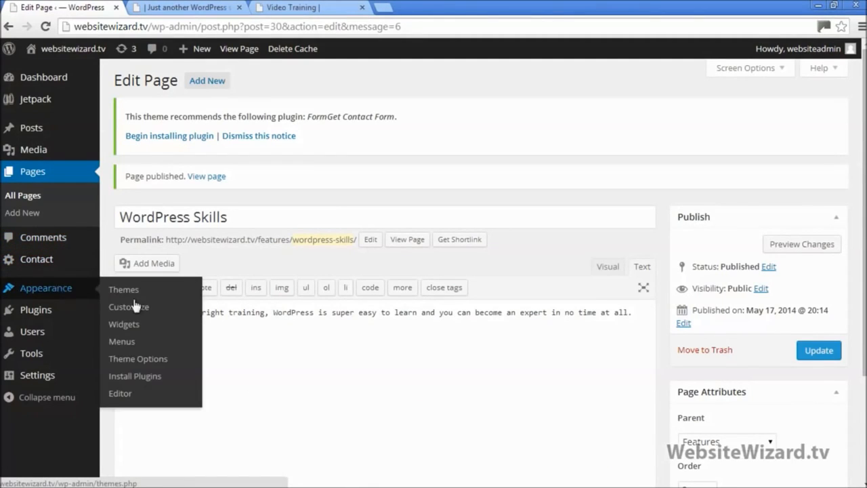
{"action": "left_click", "coordinate": [164, 360]}
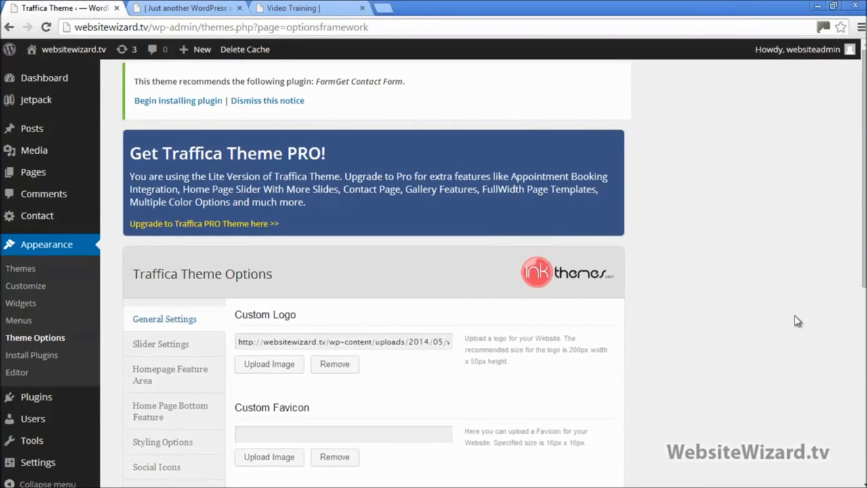
{"action": "left_click", "coordinate": [154, 378]}
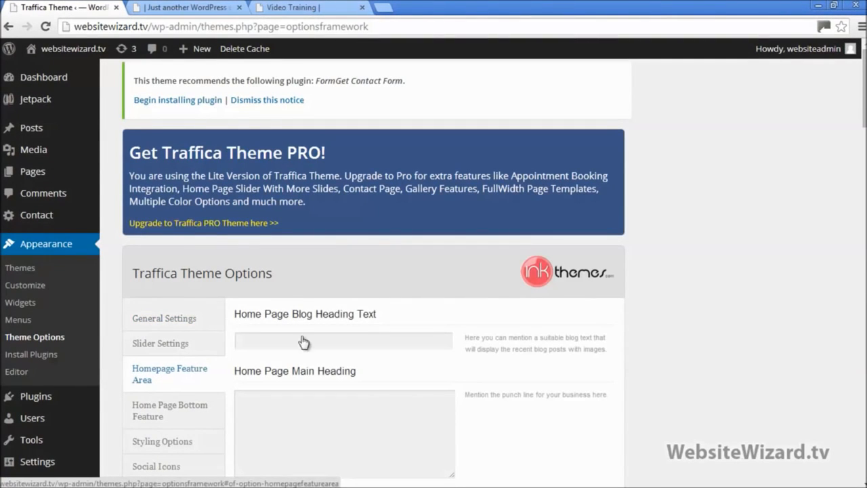
{"action": "left_click_drag", "start_coordinate": [864, 101], "coordinate": [864, 195]}
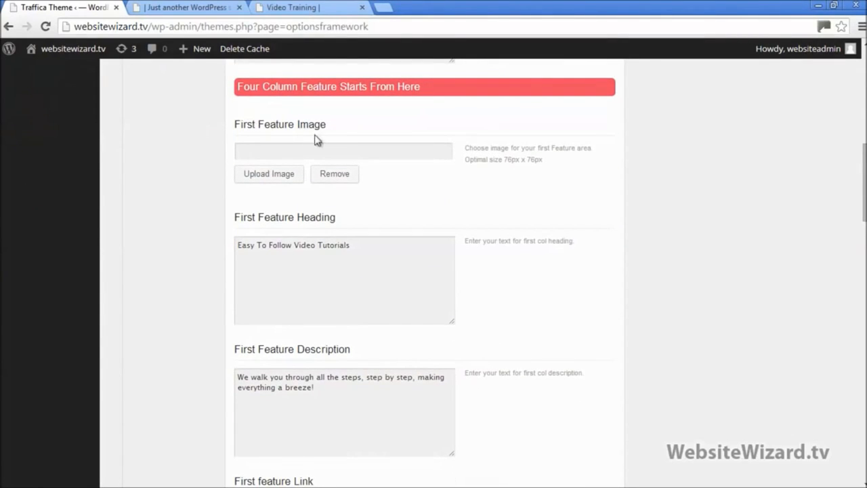
{"action": "scroll", "coordinate": [300, 202], "scroll_direction": "down", "scroll_amount": 1}
{"action": "scroll", "coordinate": [314, 214], "scroll_direction": "down", "scroll_amount": 2}
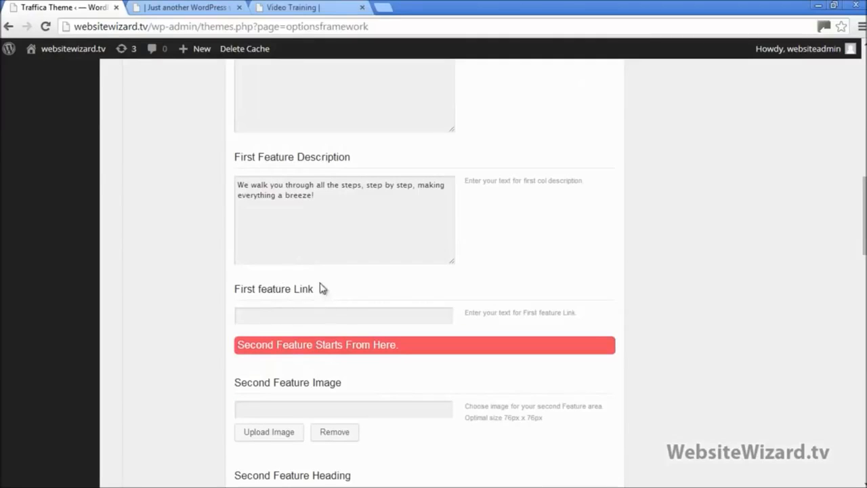
{"action": "left_click_drag", "start_coordinate": [321, 287], "coordinate": [243, 289]}
{"action": "left_click", "coordinate": [288, 312]}
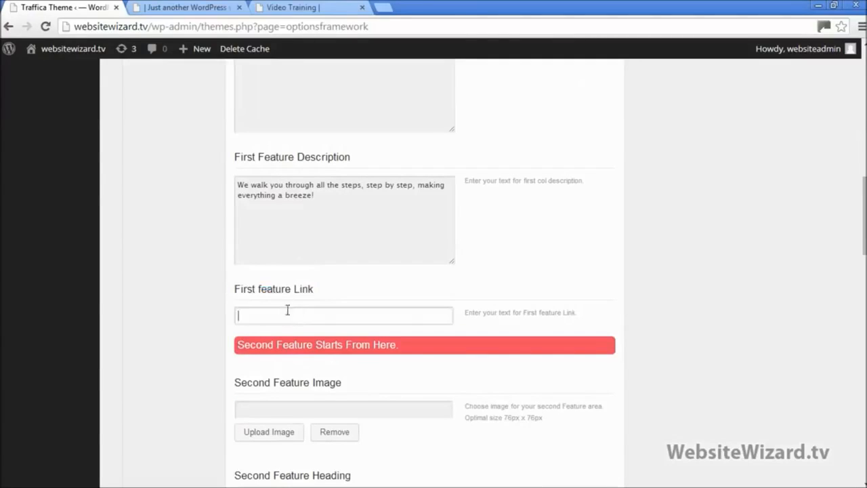
Paste the Video Training page address into First feature Link and save all changes
{"action": "left_click", "coordinate": [195, 12]}
{"action": "scroll", "coordinate": [224, 301], "scroll_direction": "down", "scroll_amount": 5}
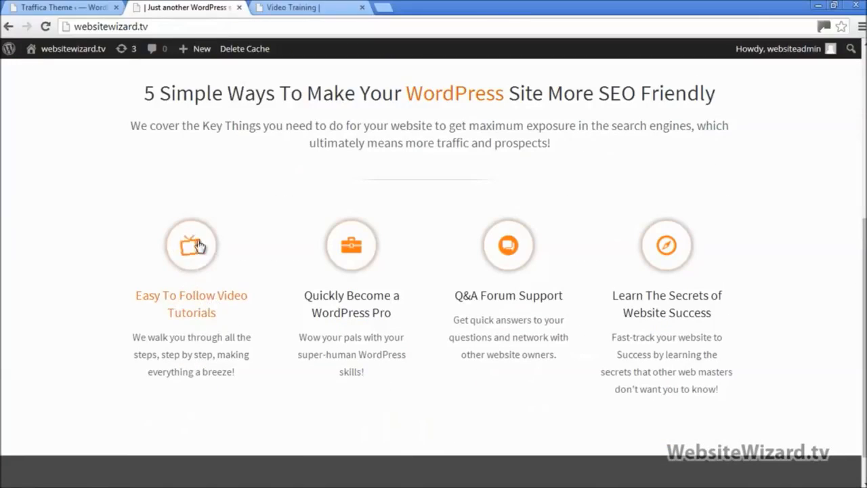
{"action": "left_click", "coordinate": [267, 9]}
{"action": "right_click", "coordinate": [229, 31]}
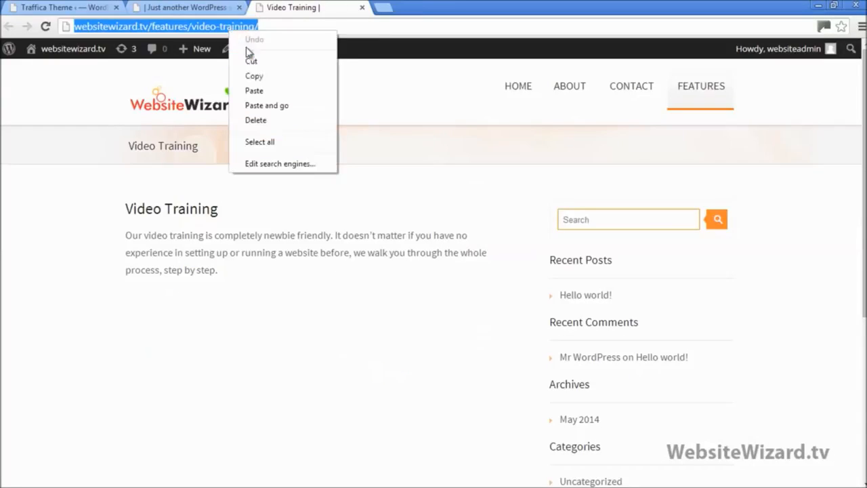
{"action": "left_click", "coordinate": [269, 81]}
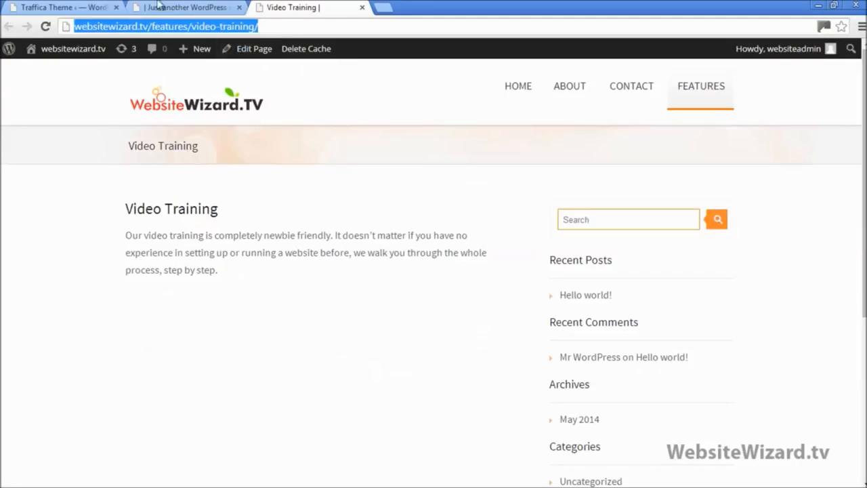
{"action": "left_click", "coordinate": [95, 7]}
{"action": "right_click", "coordinate": [293, 311]}
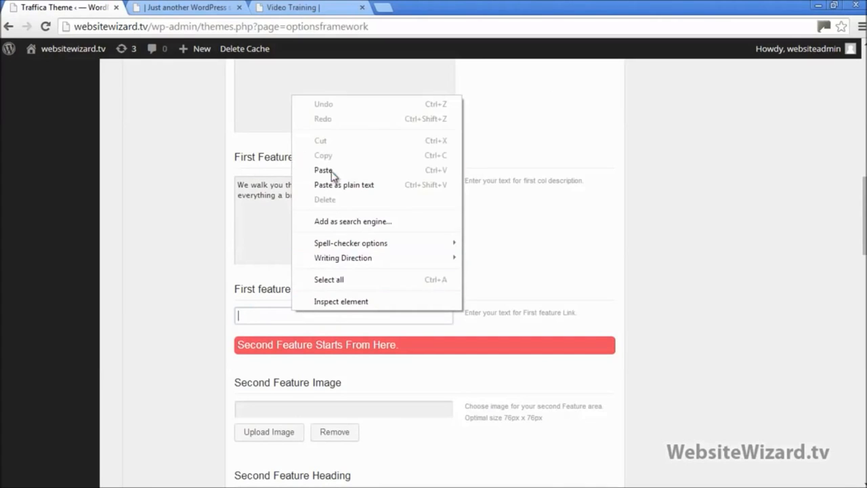
{"action": "left_click", "coordinate": [332, 171]}
{"action": "scroll", "coordinate": [426, 271], "scroll_direction": "down", "scroll_amount": 19}
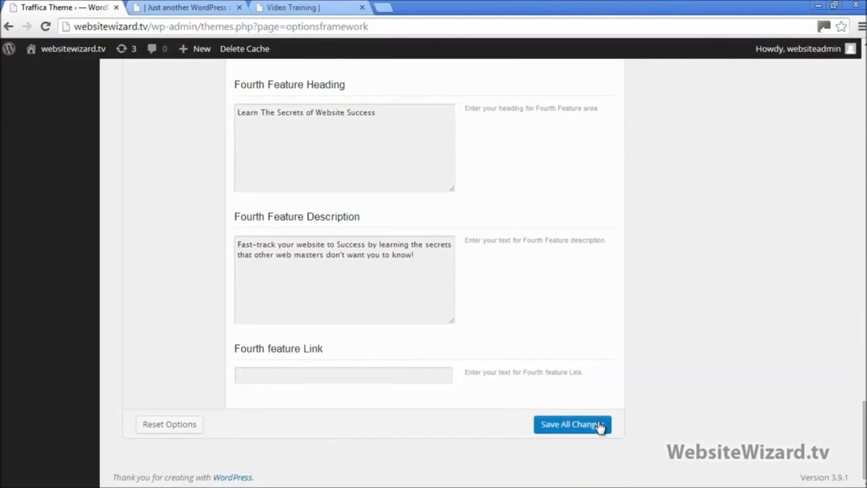
{"action": "left_click", "coordinate": [596, 424]}
{"action": "left_click", "coordinate": [180, 8]}
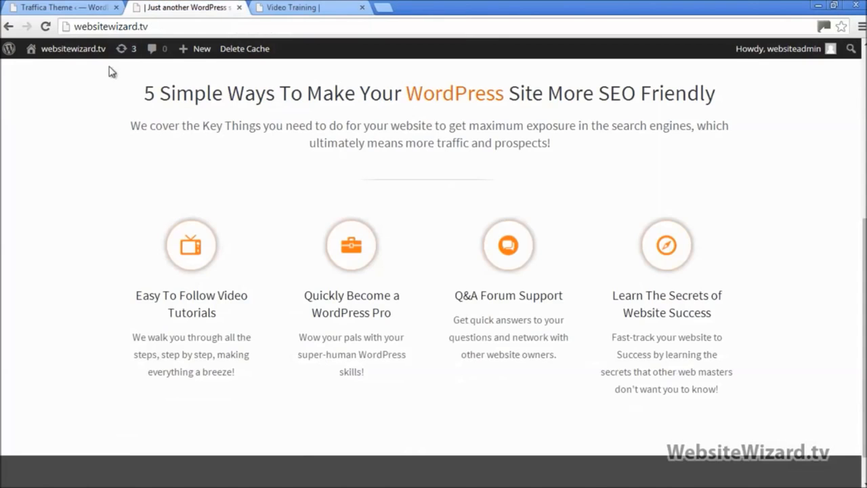
Reload the homepage and check that the first feature block opens the Video Training page
{"action": "left_click", "coordinate": [45, 26]}
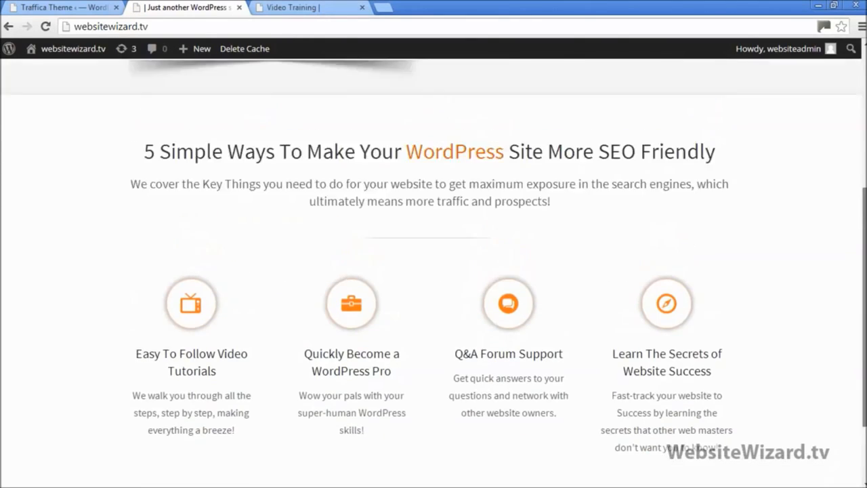
{"action": "mouse_move", "coordinate": [699, 89]}
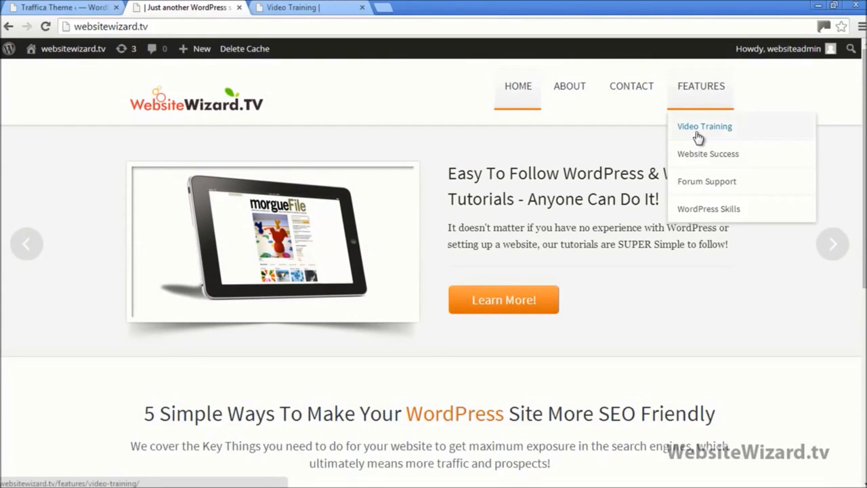
{"action": "scroll", "coordinate": [367, 193], "scroll_direction": "down", "scroll_amount": 5}
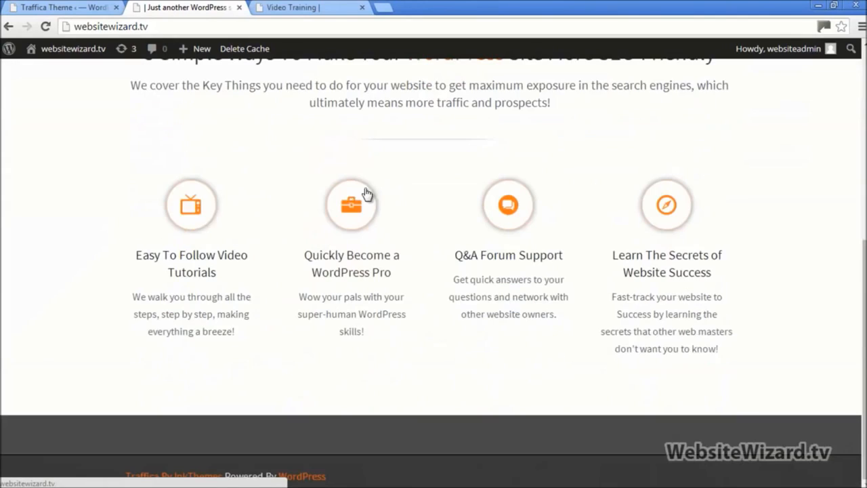
{"action": "scroll", "coordinate": [506, 158], "scroll_direction": "up", "scroll_amount": 5}
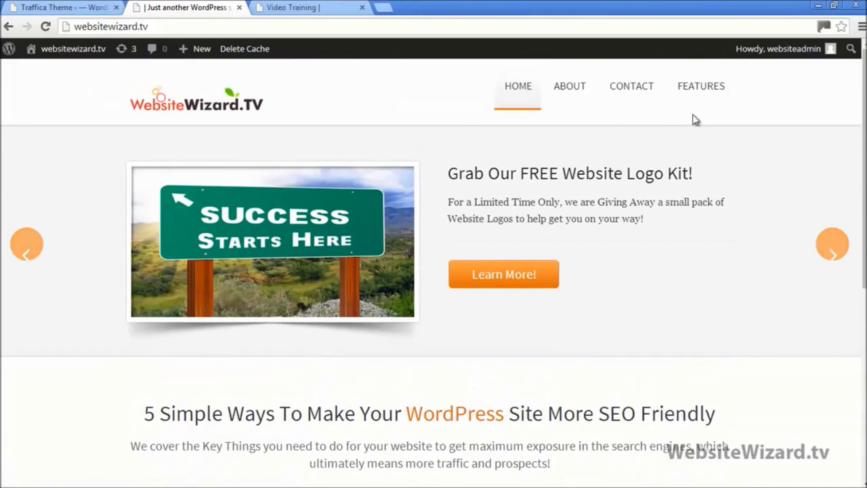
{"action": "scroll", "coordinate": [382, 190], "scroll_direction": "down", "scroll_amount": 5}
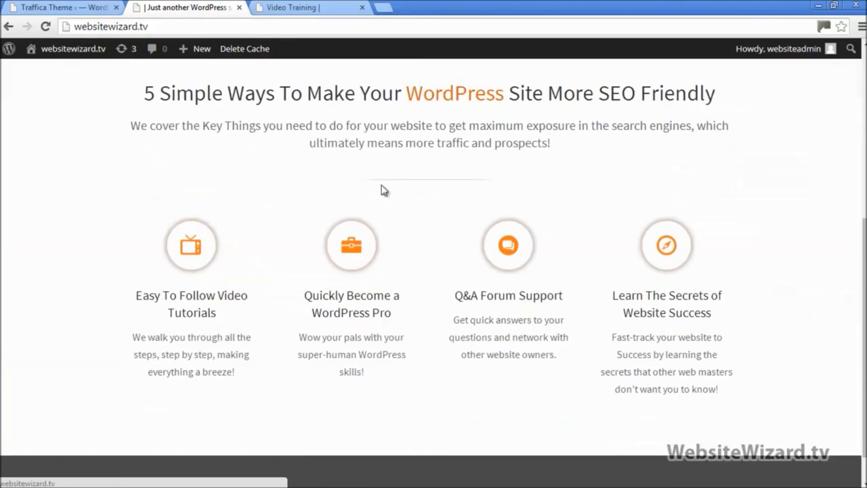
{"action": "left_click", "coordinate": [191, 214]}
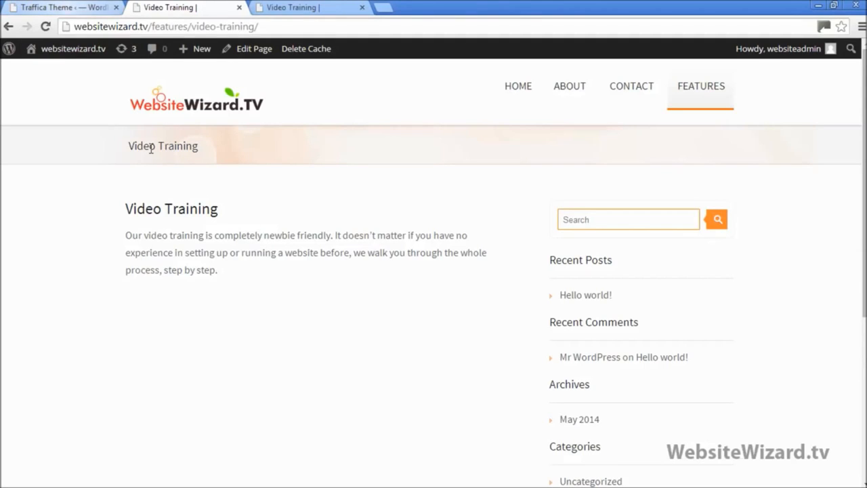
{"action": "left_click", "coordinate": [164, 115]}
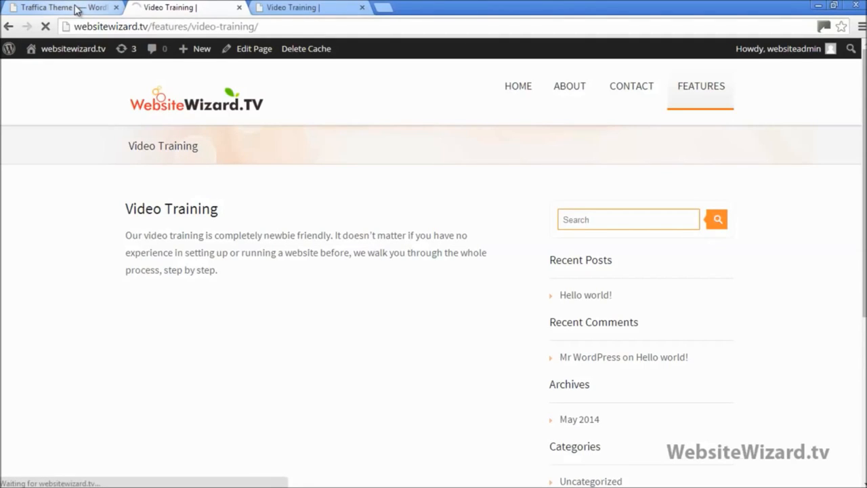
{"action": "left_click", "coordinate": [77, 7]}
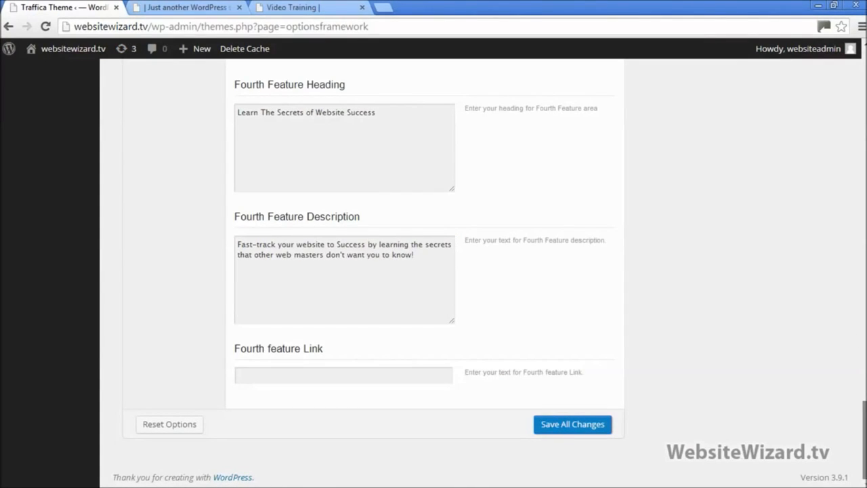
Open WordPress Skills from the Features menu in a new tab and copy its address
{"action": "left_click_drag", "start_coordinate": [865, 421], "coordinate": [851, 247]}
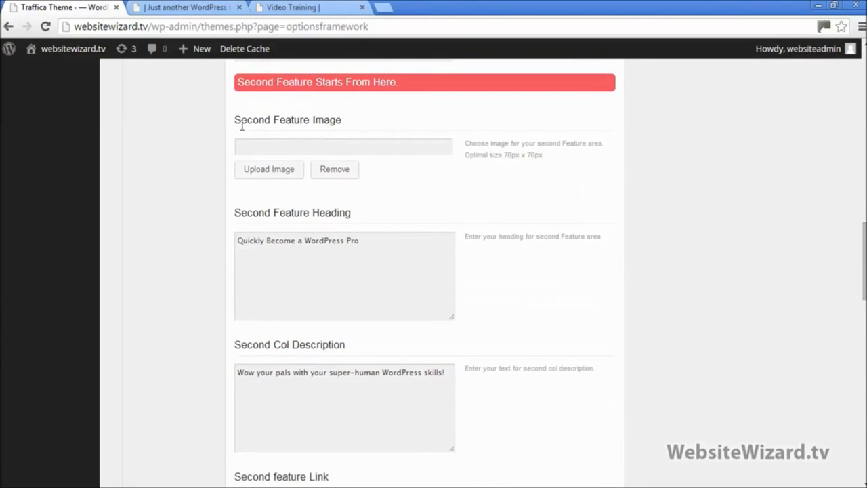
{"action": "left_click", "coordinate": [177, 6]}
{"action": "scroll", "coordinate": [256, 158], "scroll_direction": "down", "scroll_amount": 4}
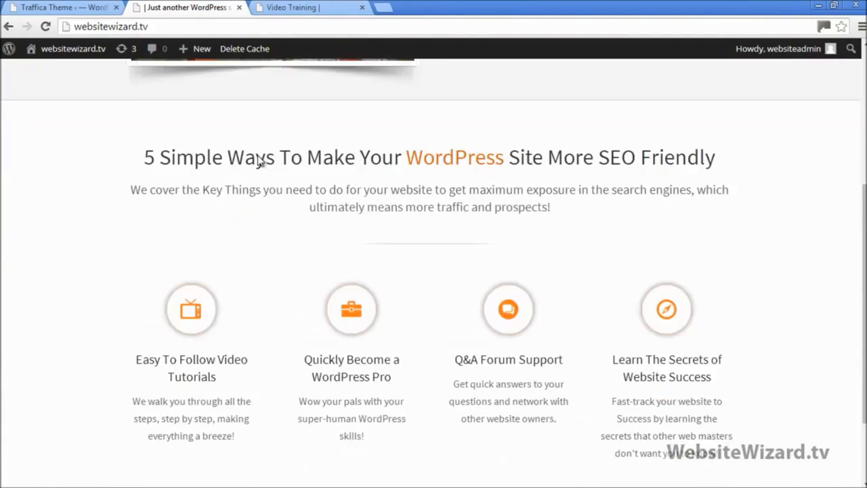
{"action": "scroll", "coordinate": [258, 160], "scroll_direction": "down", "scroll_amount": 1}
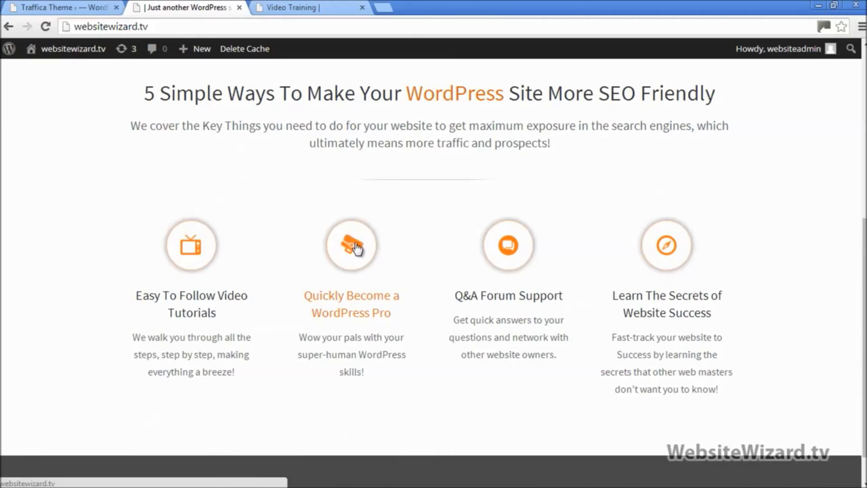
{"action": "scroll", "coordinate": [358, 248], "scroll_direction": "up", "scroll_amount": 5}
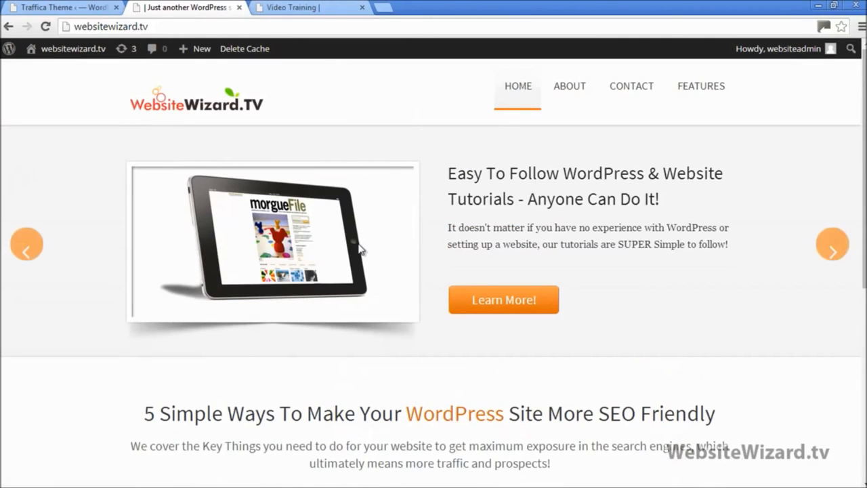
{"action": "mouse_move", "coordinate": [701, 90]}
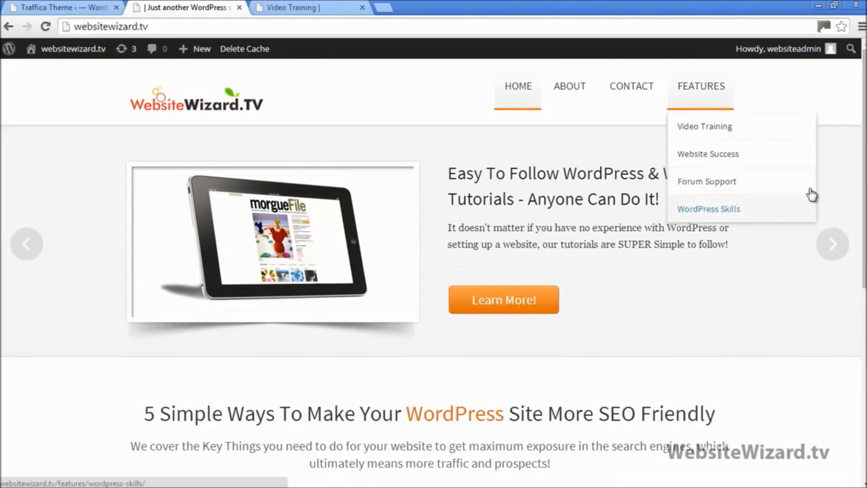
{"action": "scroll", "coordinate": [812, 194], "scroll_direction": "down", "scroll_amount": 3}
{"action": "scroll", "coordinate": [812, 195], "scroll_direction": "up", "scroll_amount": 3}
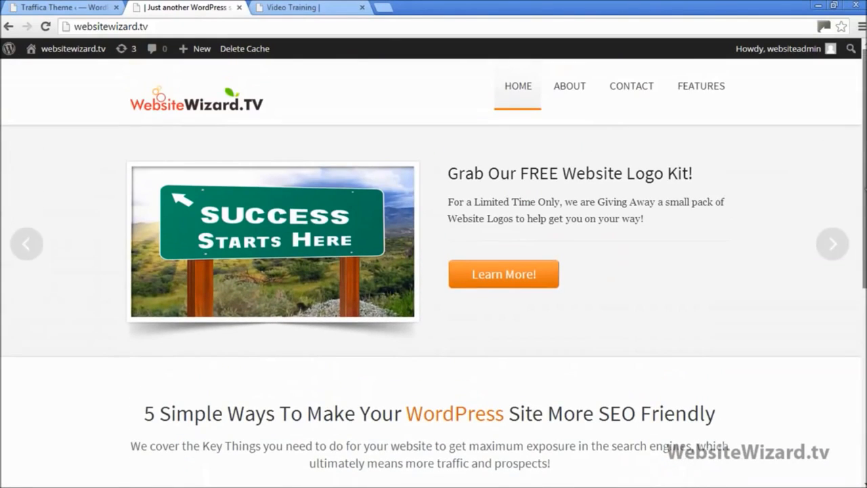
{"action": "right_click", "coordinate": [698, 213]}
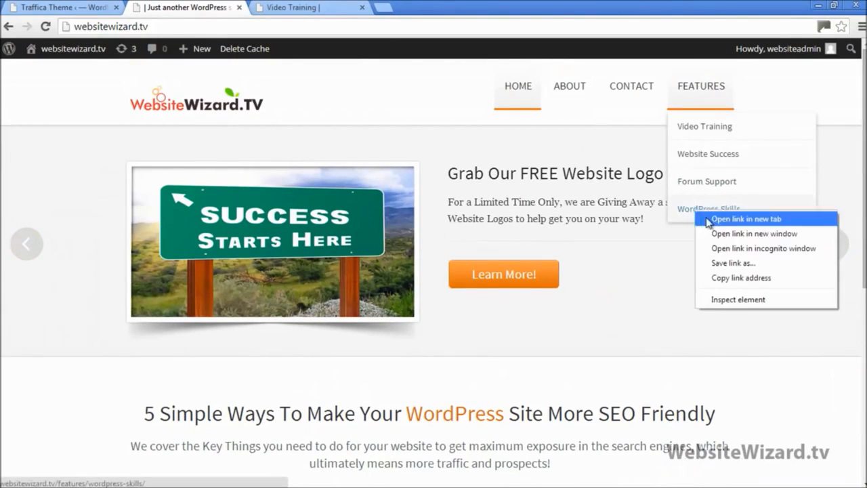
{"action": "left_click", "coordinate": [709, 222]}
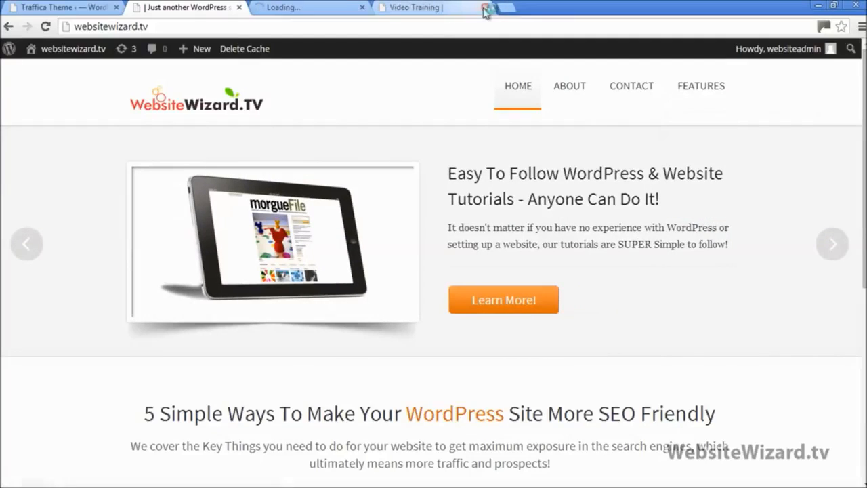
{"action": "left_click", "coordinate": [485, 7]}
{"action": "left_click", "coordinate": [283, 8]}
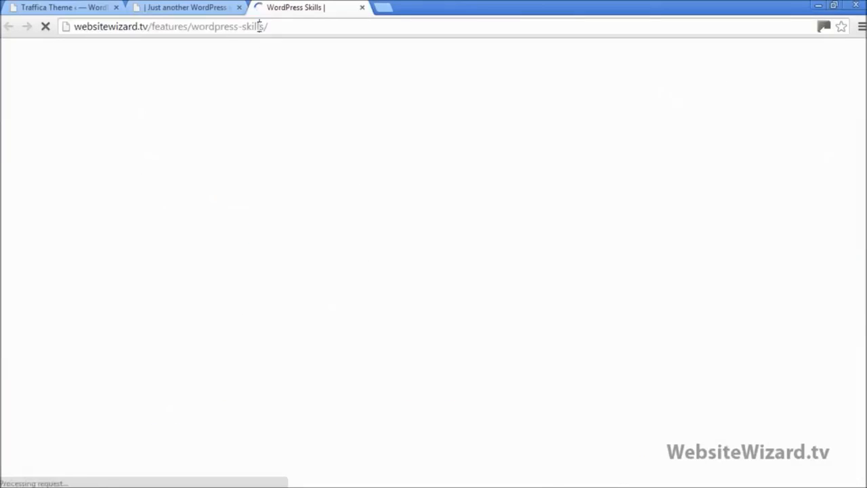
{"action": "right_click", "coordinate": [263, 29]}
{"action": "left_click", "coordinate": [280, 72]}
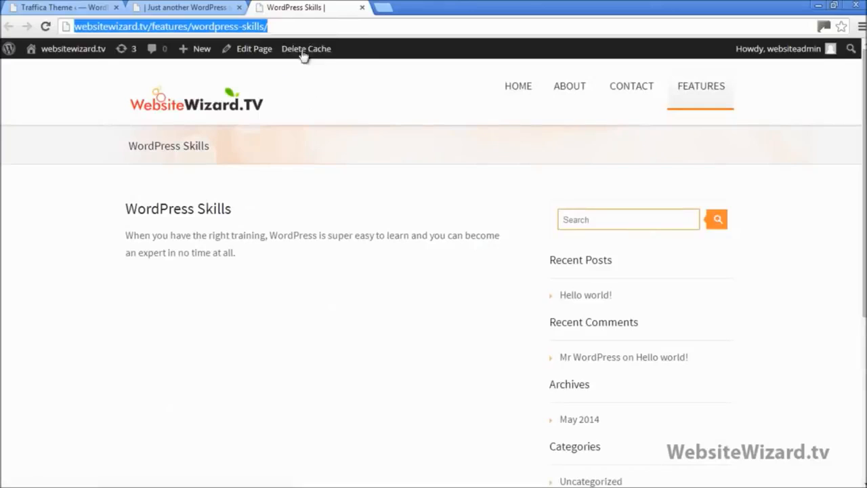
{"action": "left_click", "coordinate": [363, 8]}
{"action": "left_click", "coordinate": [90, 6]}
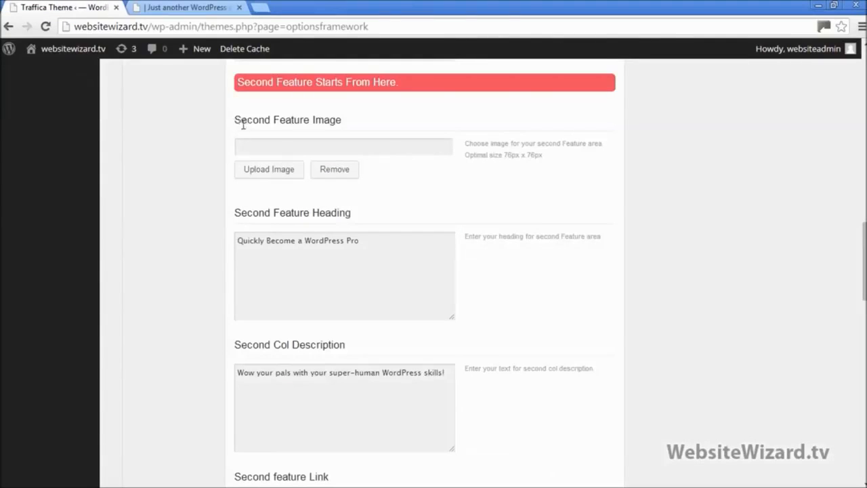
{"action": "scroll", "coordinate": [270, 181], "scroll_direction": "down", "scroll_amount": 2}
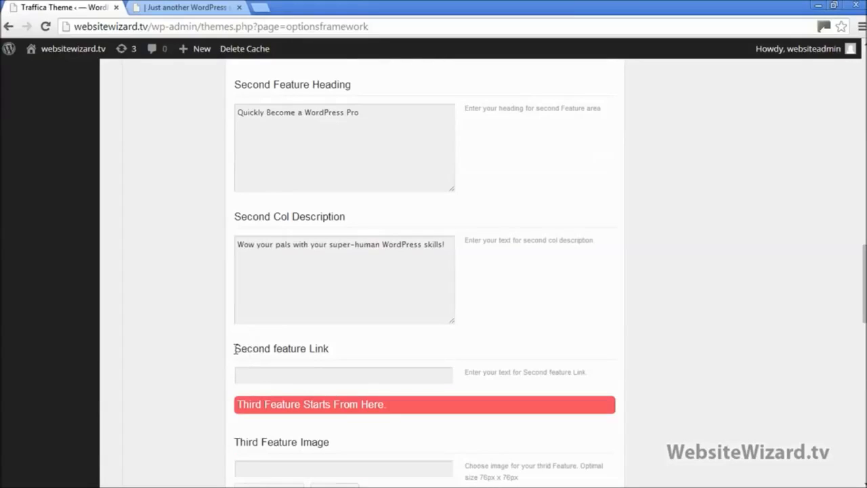
{"action": "left_click_drag", "start_coordinate": [330, 340], "coordinate": [337, 358]}
{"action": "left_click", "coordinate": [278, 377]}
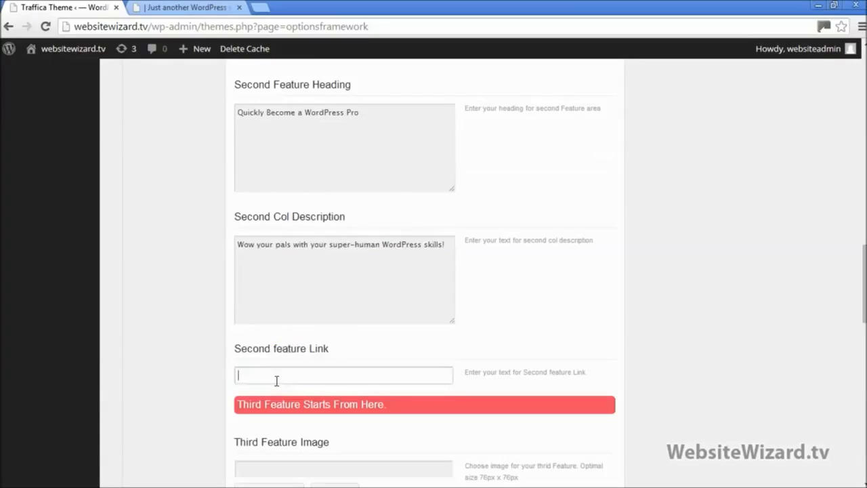
{"action": "right_click", "coordinate": [278, 377]}
{"action": "left_click", "coordinate": [302, 238]}
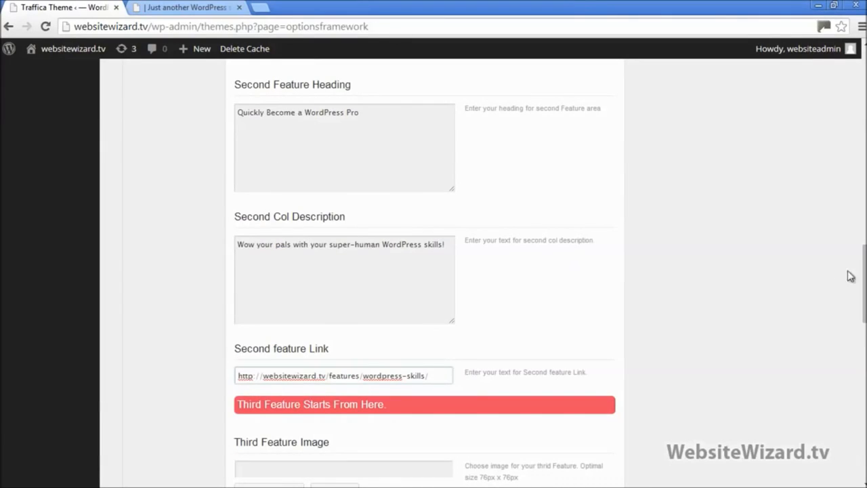
{"action": "left_click_drag", "start_coordinate": [864, 278], "coordinate": [865, 372]}
{"action": "left_click", "coordinate": [373, 278]}
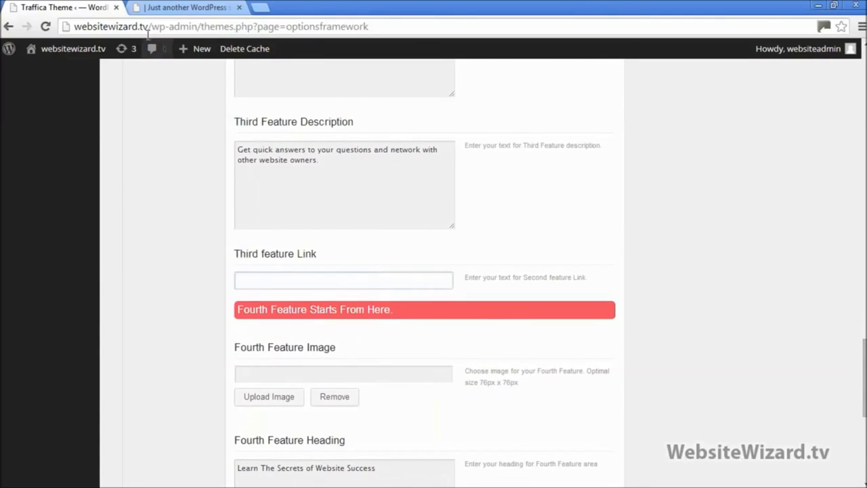
{"action": "left_click", "coordinate": [207, 6]}
Open Forum Support from the Features menu in a new tab and copy its address
{"action": "scroll", "coordinate": [409, 232], "scroll_direction": "down", "scroll_amount": 5}
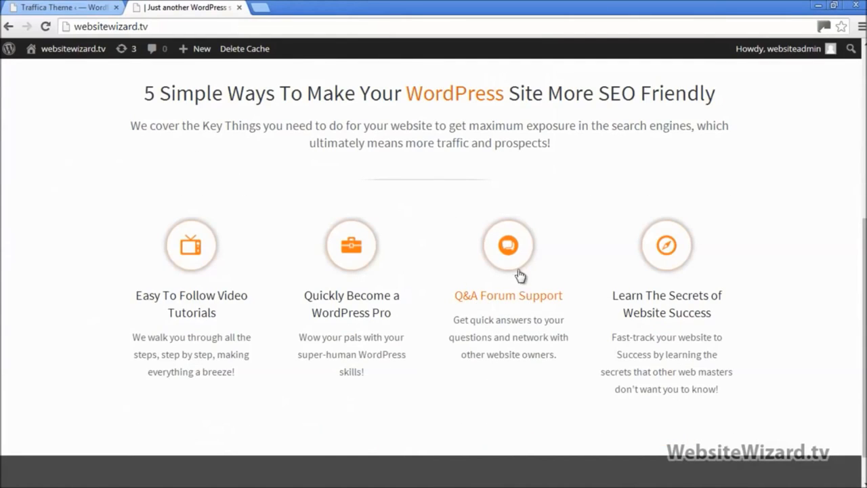
{"action": "scroll", "coordinate": [519, 275], "scroll_direction": "up", "scroll_amount": 5}
{"action": "mouse_move", "coordinate": [705, 85]}
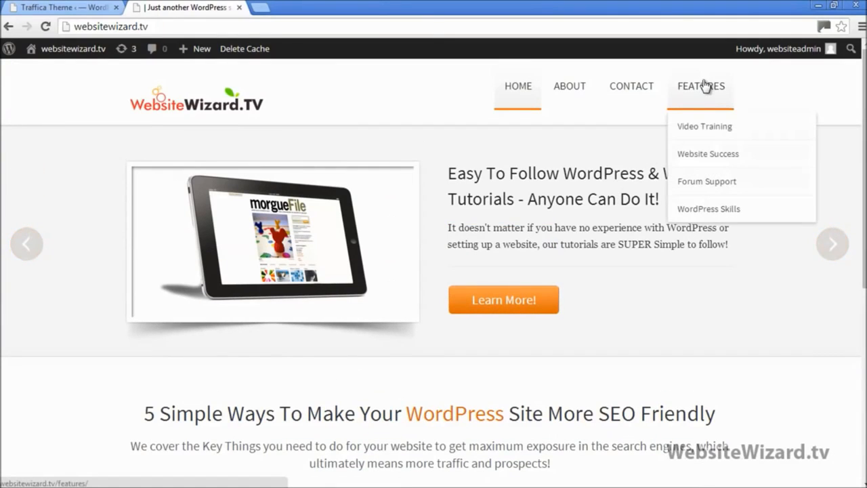
{"action": "right_click", "coordinate": [693, 187]}
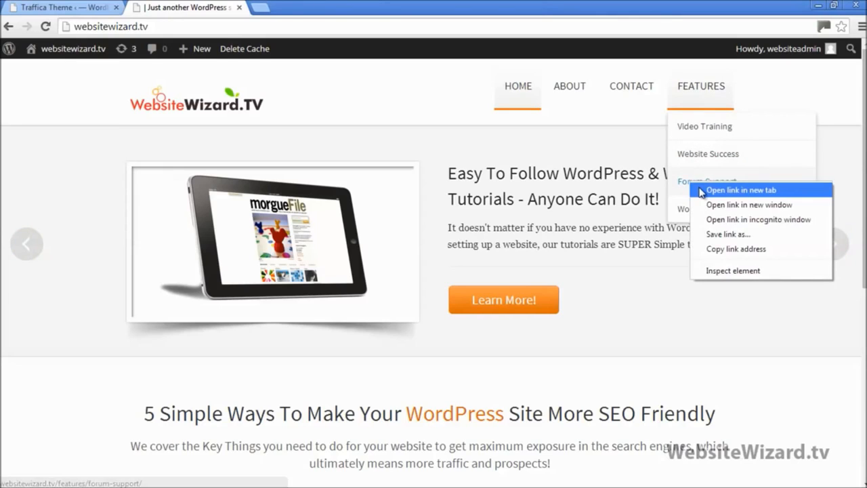
{"action": "left_click", "coordinate": [719, 190]}
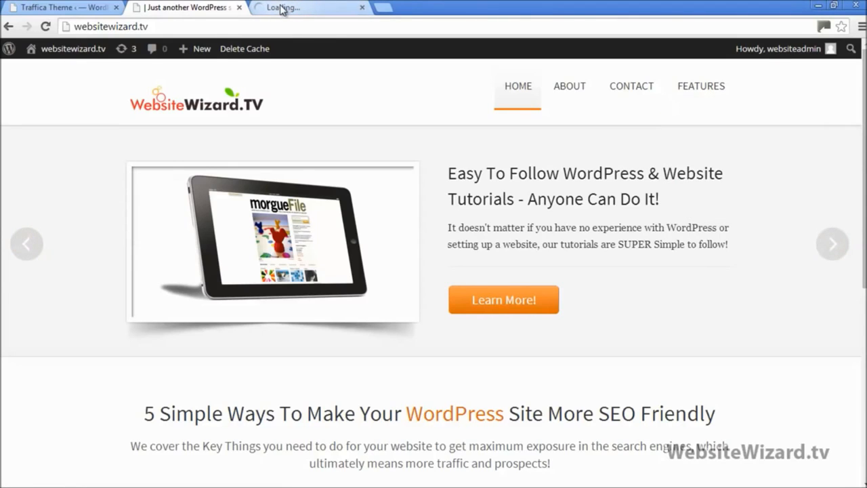
{"action": "left_click", "coordinate": [282, 8]}
{"action": "left_click", "coordinate": [238, 28]}
{"action": "right_click", "coordinate": [238, 29]}
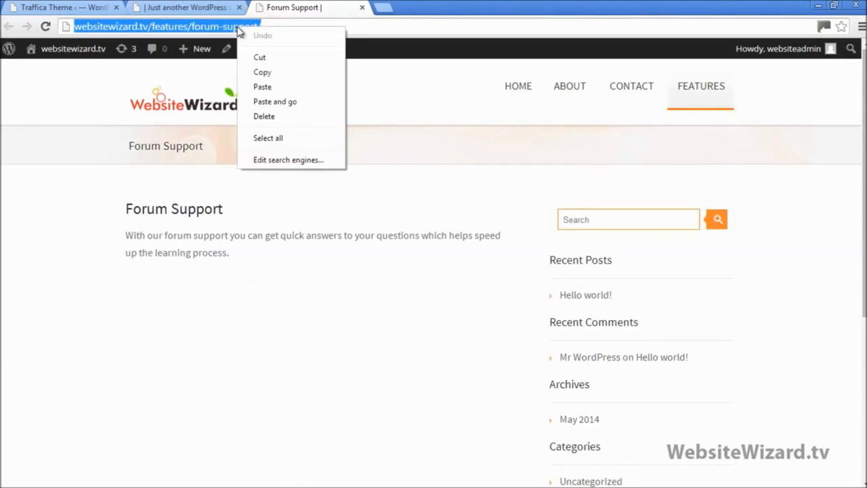
{"action": "left_click", "coordinate": [266, 72]}
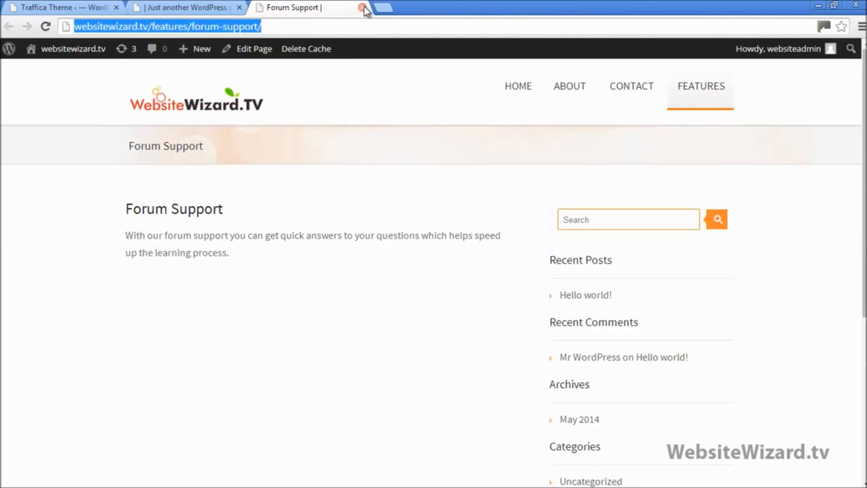
{"action": "left_click", "coordinate": [364, 8]}
{"action": "left_click", "coordinate": [64, 7]}
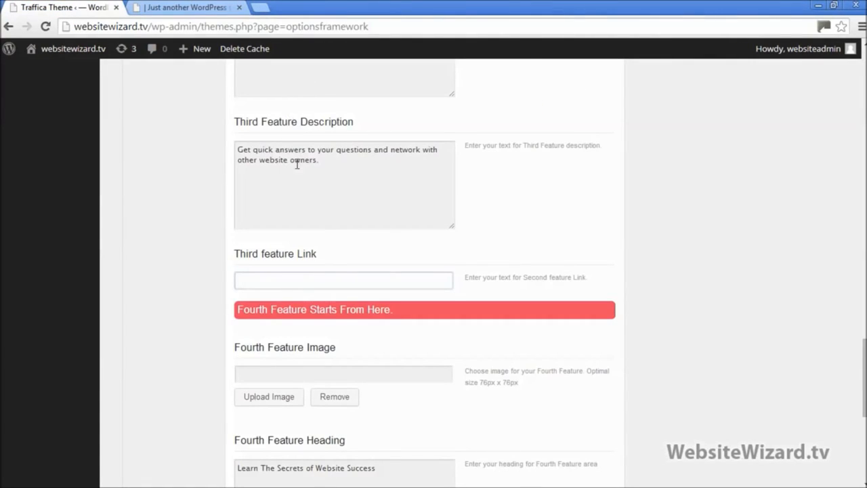
{"action": "right_click", "coordinate": [285, 281]}
{"action": "left_click", "coordinate": [326, 140]}
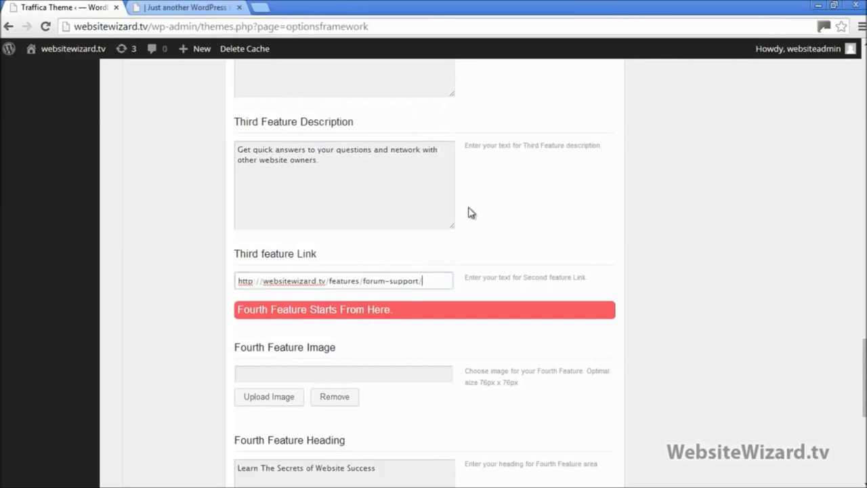
{"action": "scroll", "coordinate": [277, 375], "scroll_direction": "down", "scroll_amount": 5}
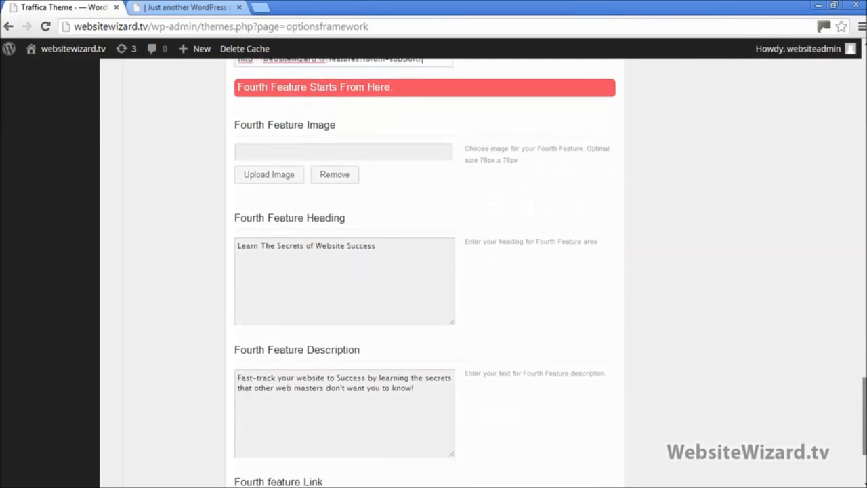
Open Website Success from the Features menu in a new tab and cut its address
{"action": "left_click", "coordinate": [276, 368]}
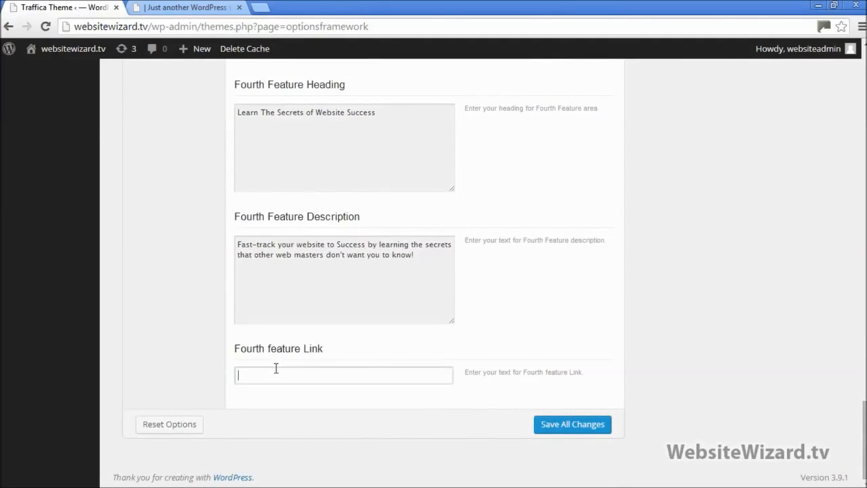
{"action": "left_click", "coordinate": [179, 8]}
{"action": "scroll", "coordinate": [499, 368], "scroll_direction": "down", "scroll_amount": 5}
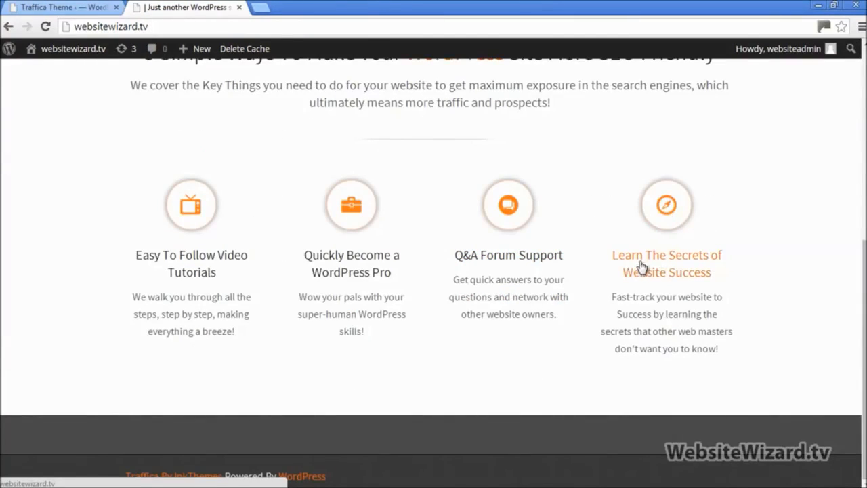
{"action": "scroll", "coordinate": [681, 283], "scroll_direction": "up", "scroll_amount": 1}
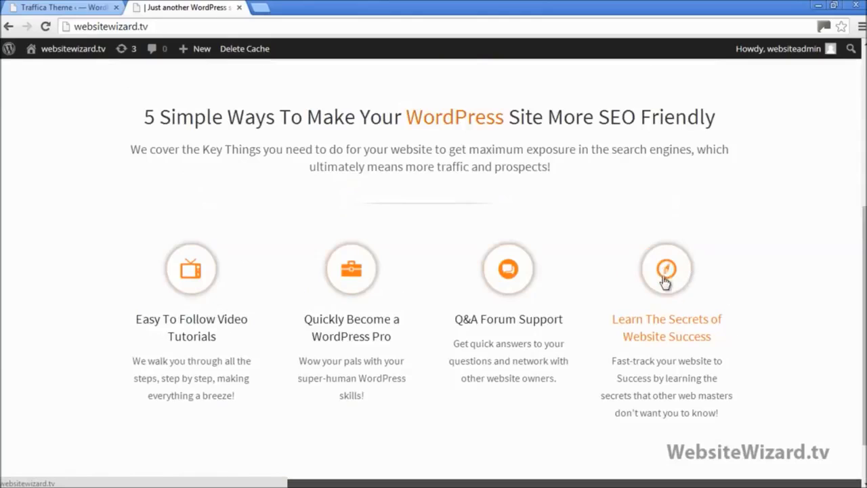
{"action": "scroll", "coordinate": [693, 285], "scroll_direction": "up", "scroll_amount": 5}
{"action": "mouse_move", "coordinate": [689, 82]}
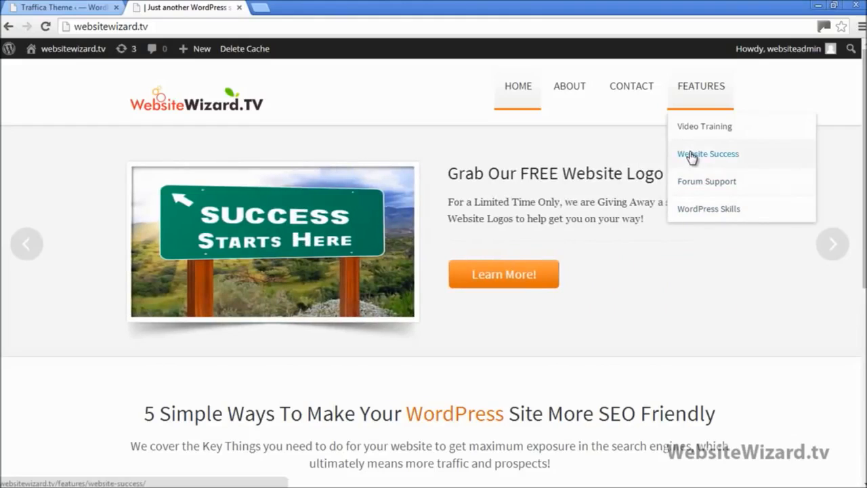
{"action": "right_click", "coordinate": [691, 155]}
{"action": "left_click", "coordinate": [701, 160]}
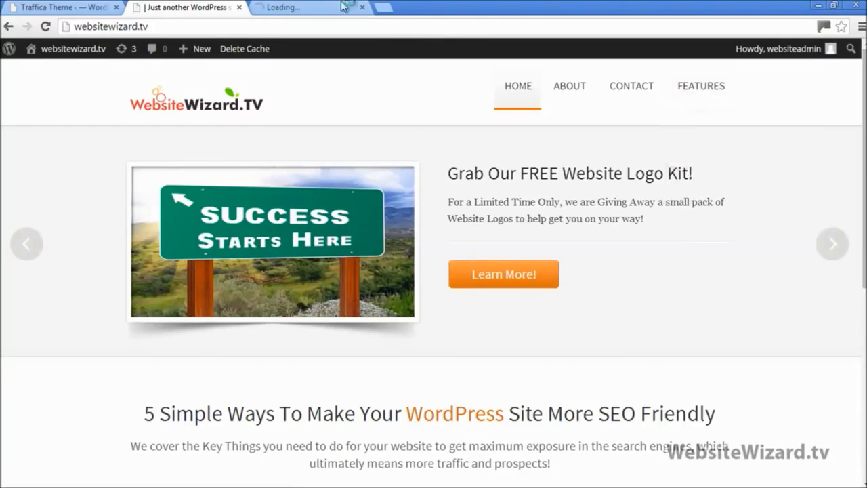
{"action": "left_click", "coordinate": [305, 7]}
{"action": "left_click", "coordinate": [234, 27]}
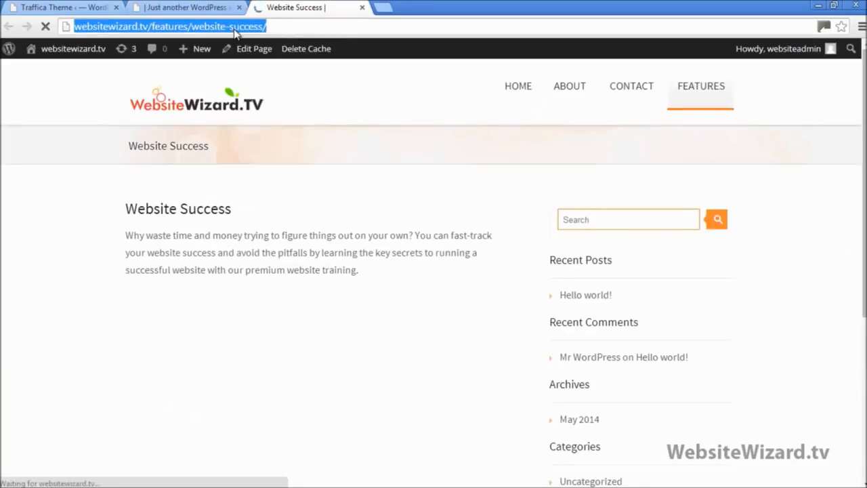
{"action": "right_click", "coordinate": [236, 29]}
{"action": "left_click", "coordinate": [261, 60]}
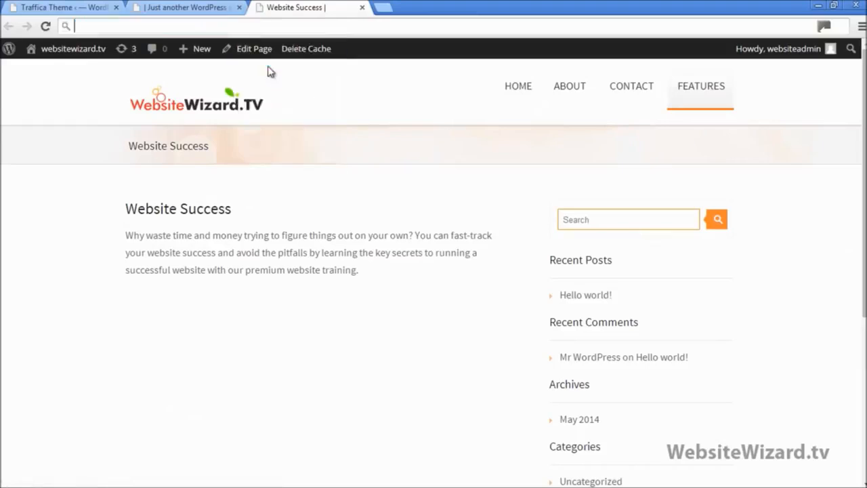
{"action": "left_click", "coordinate": [363, 7]}
{"action": "left_click", "coordinate": [73, 7]}
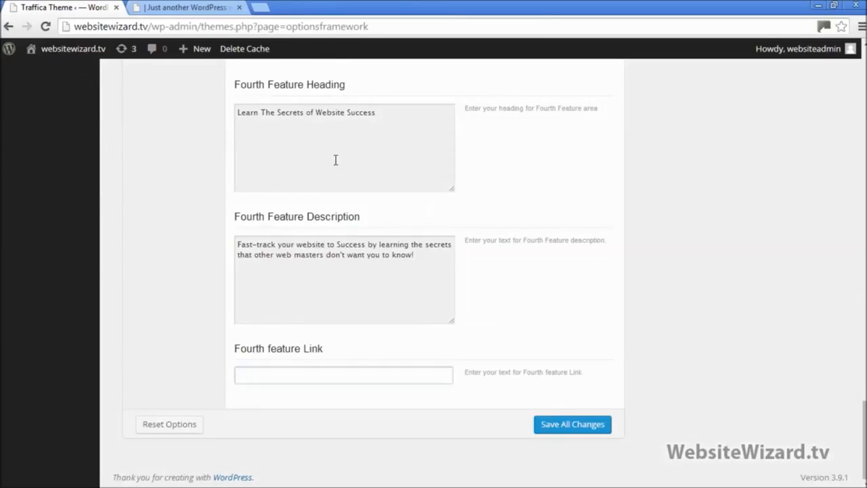
{"action": "right_click", "coordinate": [348, 377]}
{"action": "left_click", "coordinate": [402, 230]}
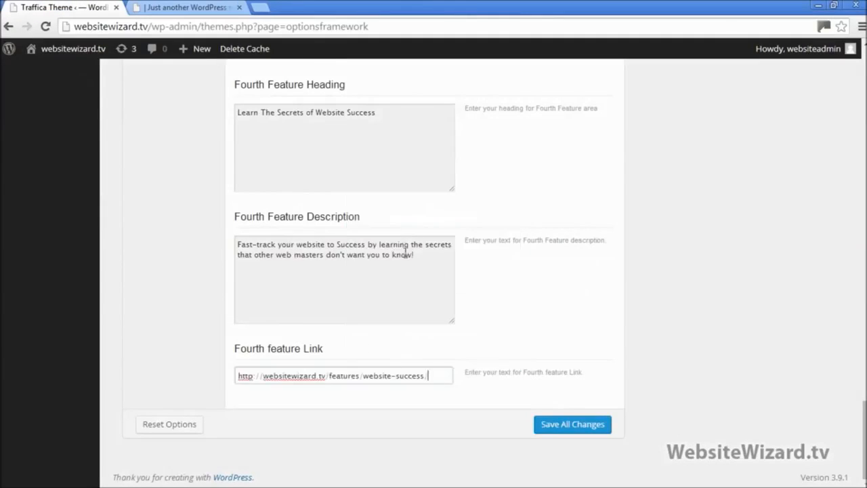
{"action": "left_click", "coordinate": [586, 424]}
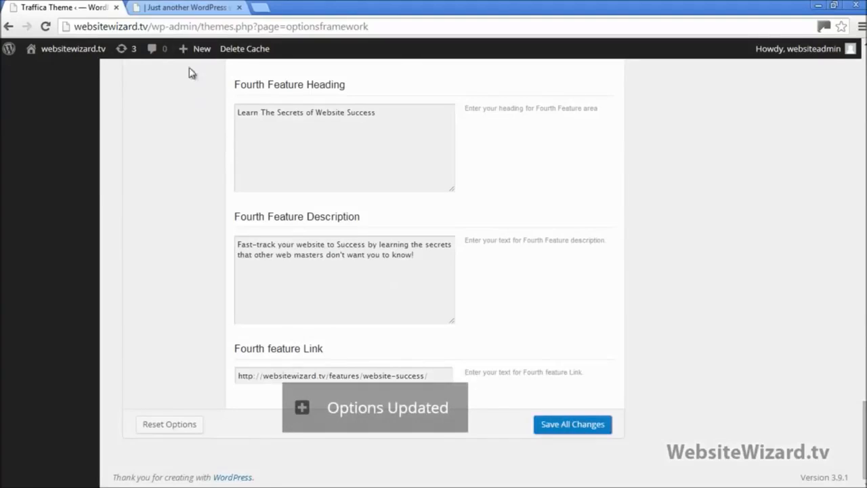
{"action": "left_click", "coordinate": [183, 8]}
Reload the homepage and check the WordPress Pro feature block opens WordPress Skills
{"action": "left_click", "coordinate": [45, 26]}
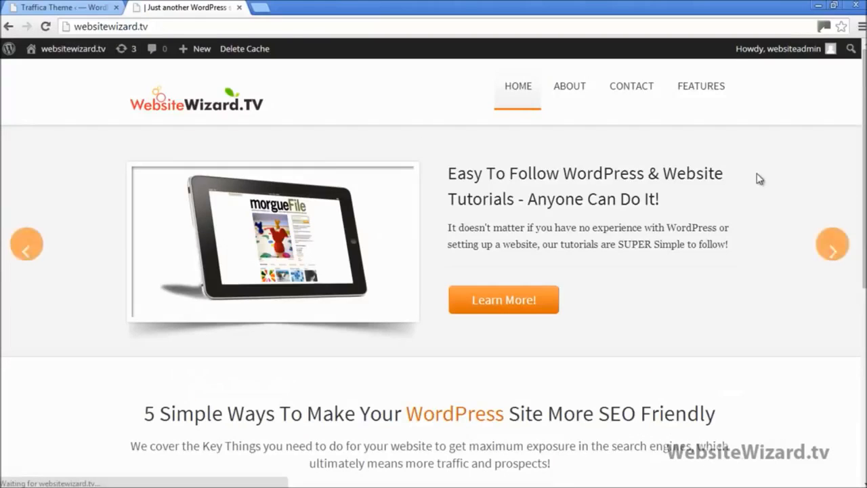
{"action": "scroll", "coordinate": [374, 267], "scroll_direction": "down", "scroll_amount": 4}
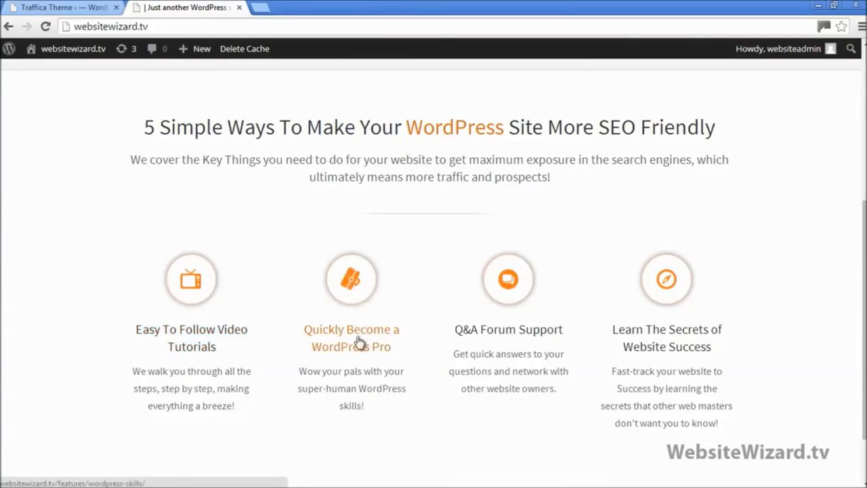
{"action": "left_click", "coordinate": [353, 284]}
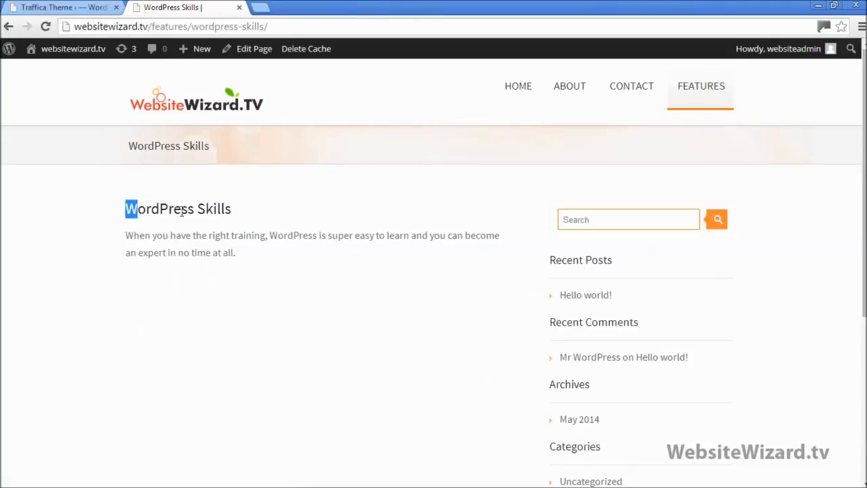
{"action": "left_click_drag", "start_coordinate": [182, 212], "coordinate": [283, 265]}
{"action": "left_click", "coordinate": [161, 113]}
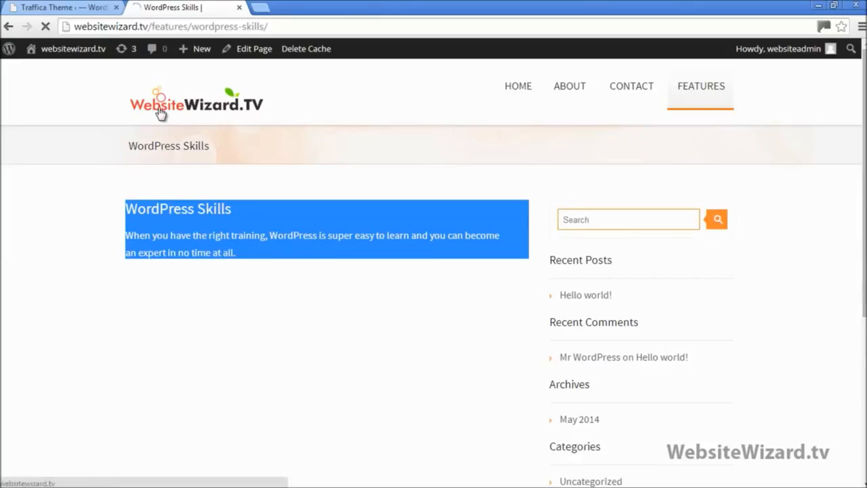
Check the Forum Support and Learn The Secrets blocks open Forum Support and Website Success
{"action": "scroll", "coordinate": [369, 201], "scroll_direction": "down", "scroll_amount": 5}
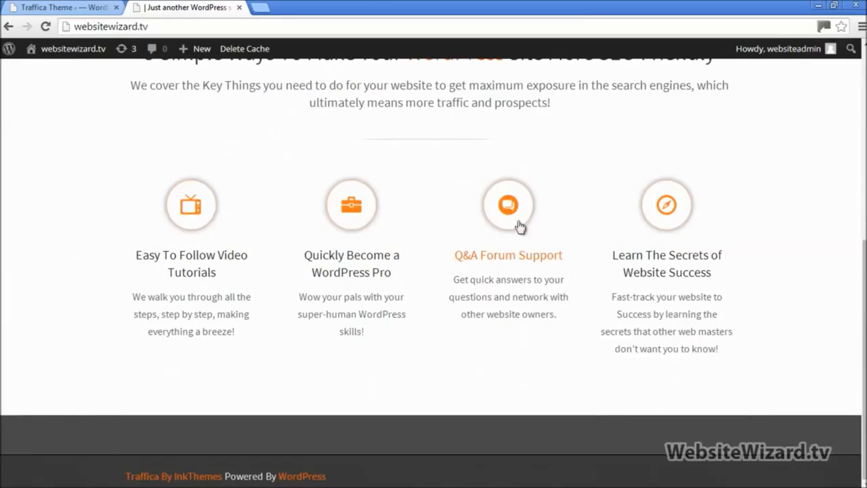
{"action": "left_click", "coordinate": [508, 203]}
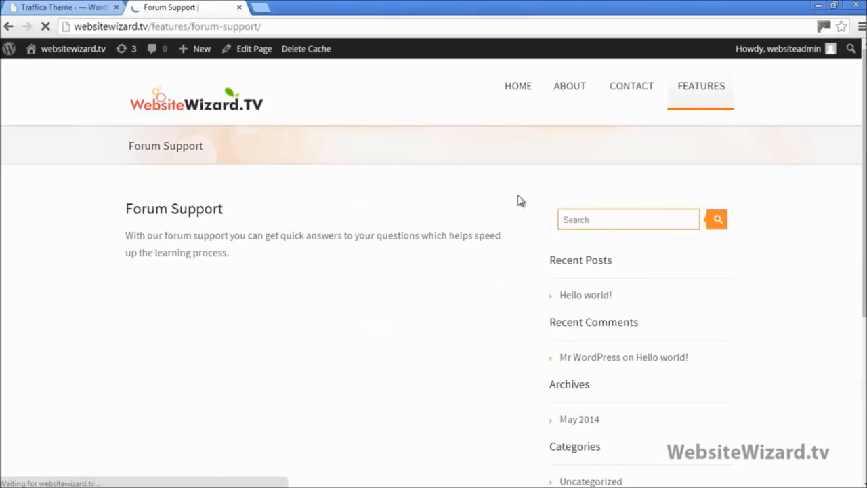
{"action": "left_click_drag", "start_coordinate": [174, 223], "coordinate": [227, 212]}
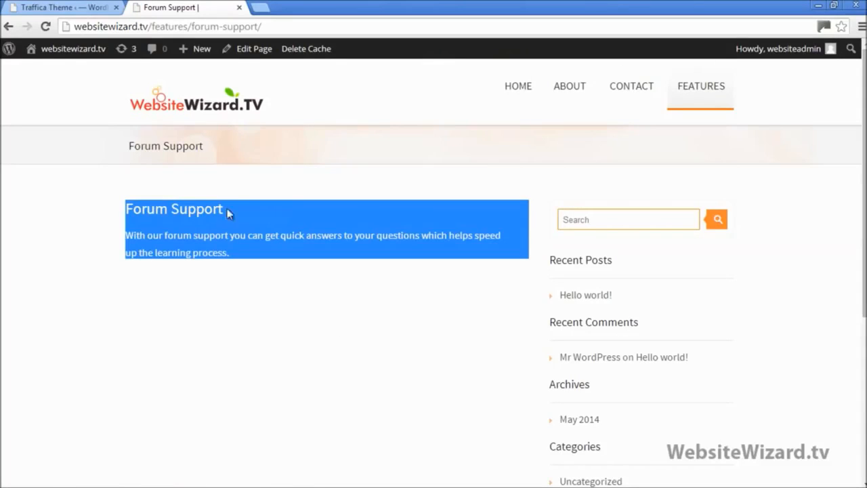
{"action": "left_click", "coordinate": [205, 120]}
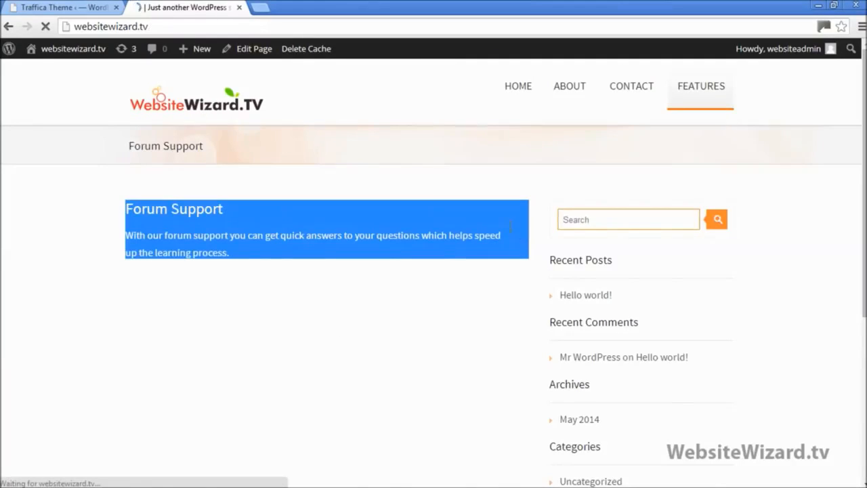
{"action": "scroll", "coordinate": [605, 248], "scroll_direction": "down", "scroll_amount": 5}
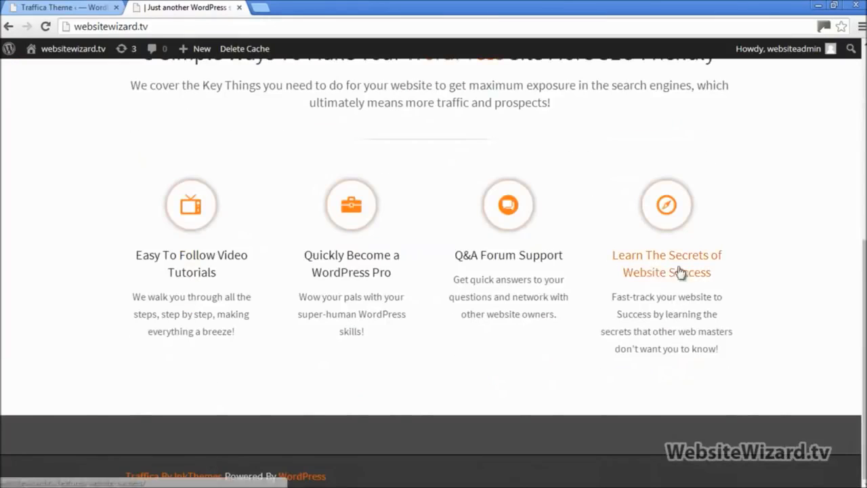
{"action": "left_click", "coordinate": [666, 207]}
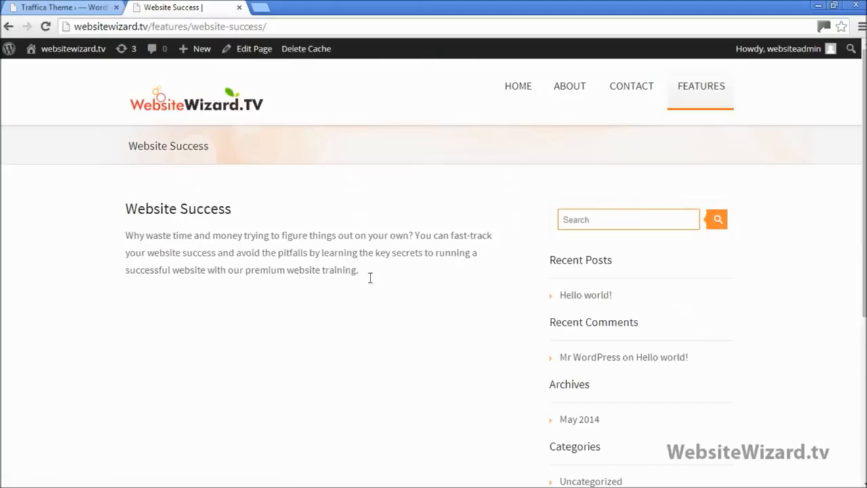
{"action": "left_click_drag", "start_coordinate": [370, 277], "coordinate": [77, 208]}
{"action": "left_click", "coordinate": [160, 107]}
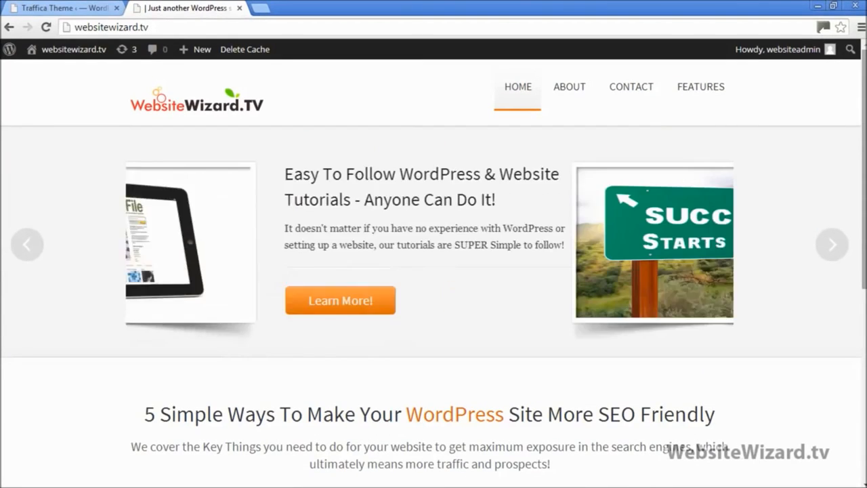
Cycle the homepage slider through the tutorials and logo kit slides
{"action": "scroll", "coordinate": [654, 308], "scroll_direction": "down", "scroll_amount": 3}
{"action": "scroll", "coordinate": [654, 308], "scroll_direction": "down", "scroll_amount": 1}
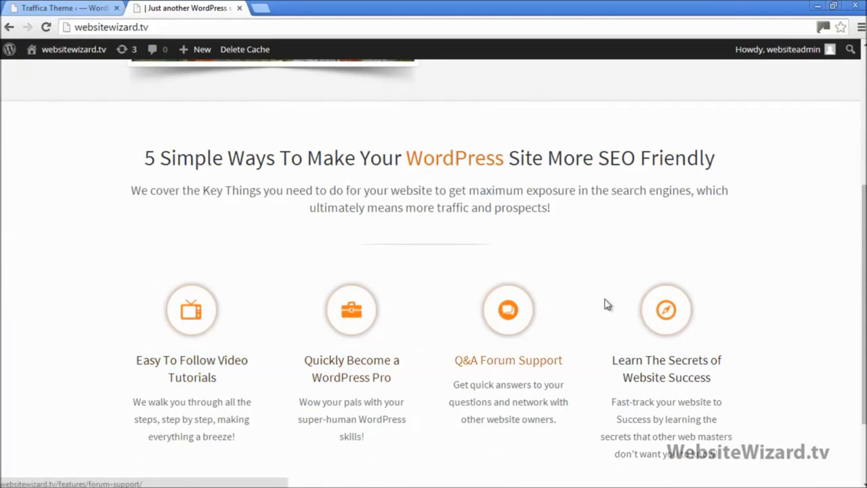
{"action": "scroll", "coordinate": [652, 305], "scroll_direction": "up", "scroll_amount": 4}
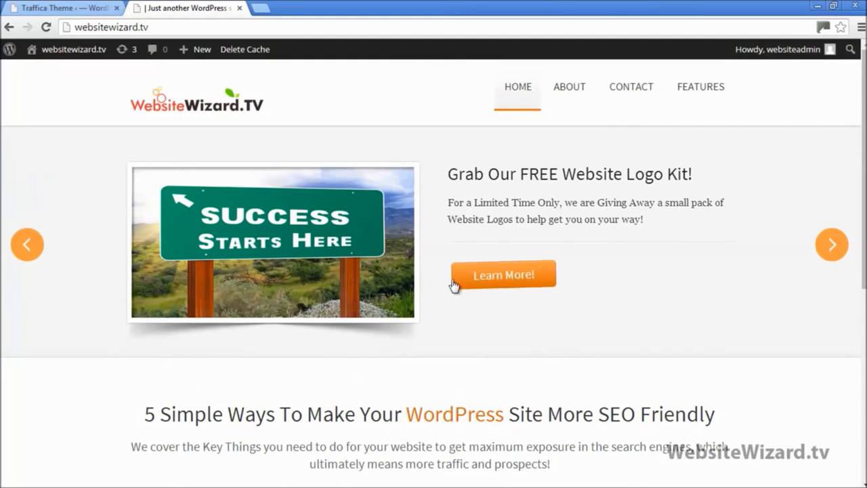
{"action": "left_click", "coordinate": [837, 245]}
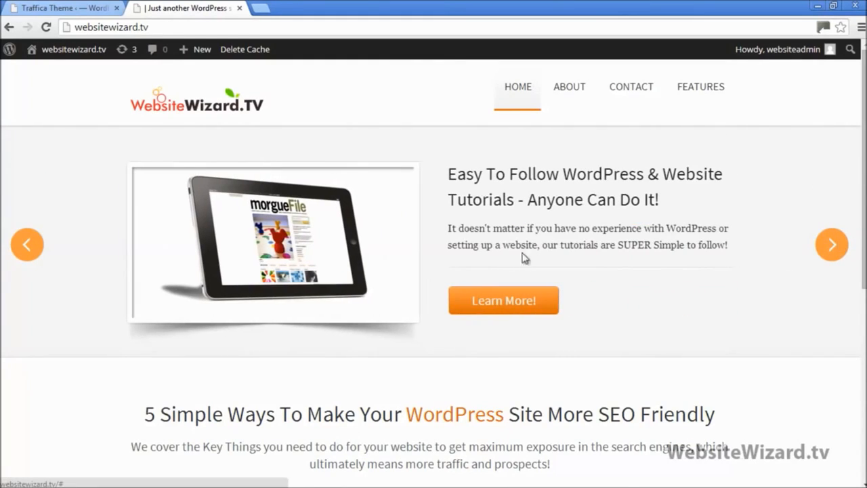
{"action": "left_click", "coordinate": [829, 246]}
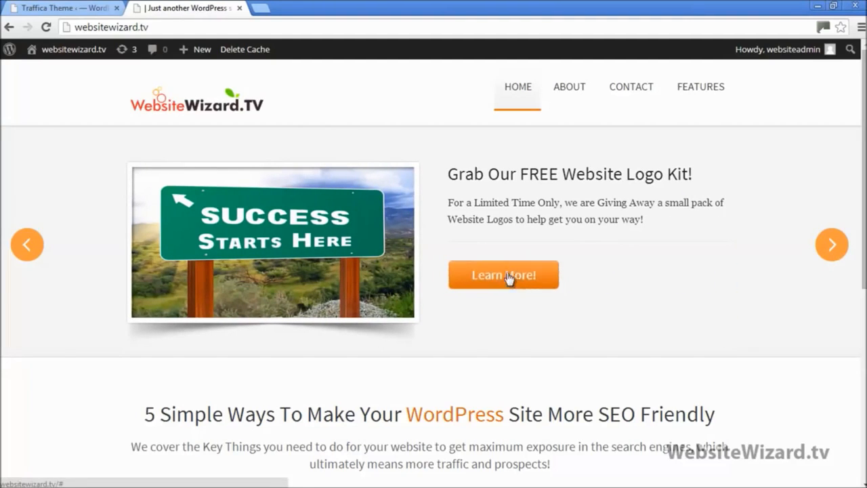
{"action": "left_click", "coordinate": [832, 246]}
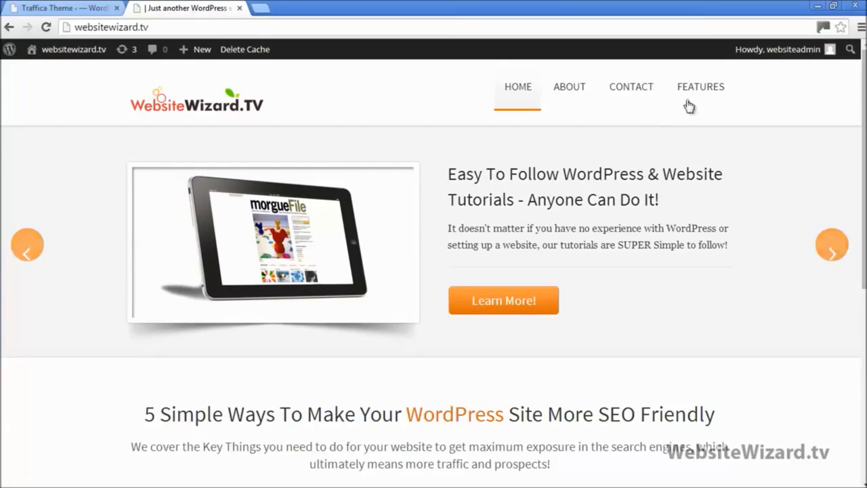
Open WordPress Skills in a new tab, copy its address, close it, and return to theme options
{"action": "mouse_move", "coordinate": [699, 94]}
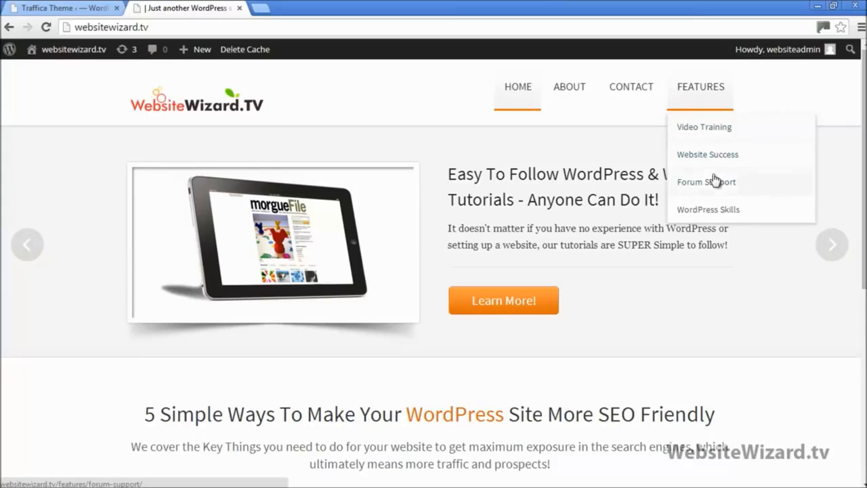
{"action": "right_click", "coordinate": [708, 216]}
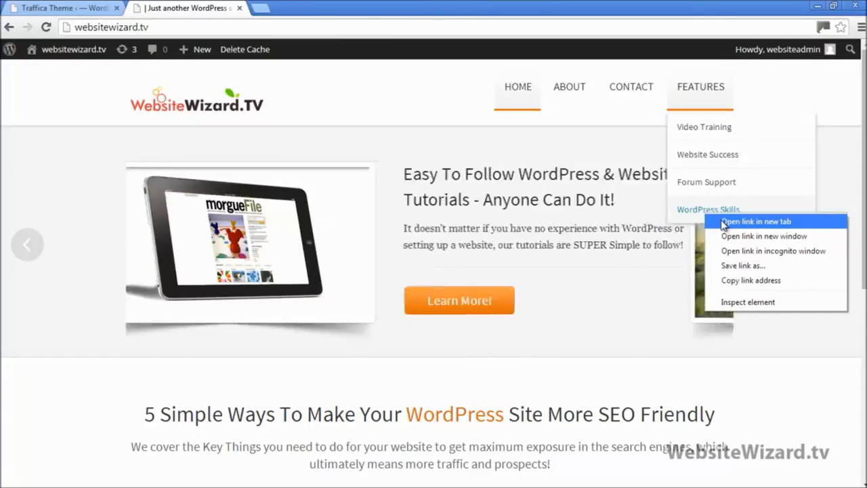
{"action": "left_click", "coordinate": [724, 221]}
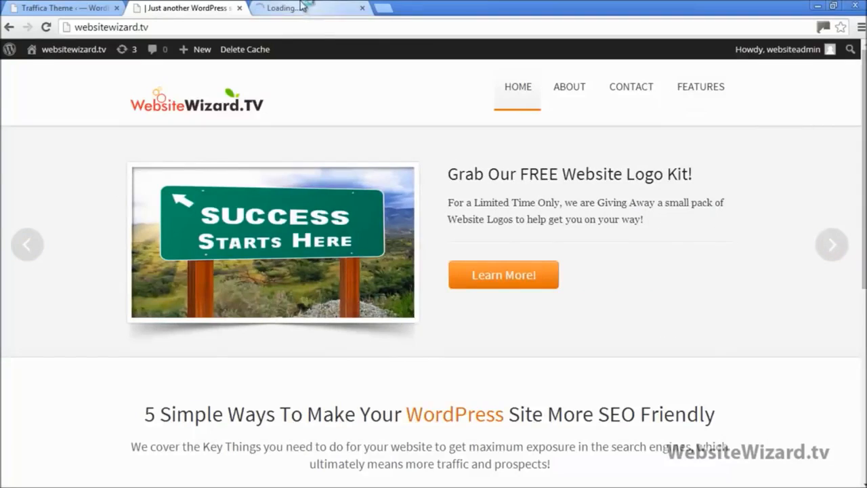
{"action": "left_click", "coordinate": [304, 9]}
{"action": "left_click", "coordinate": [243, 25]}
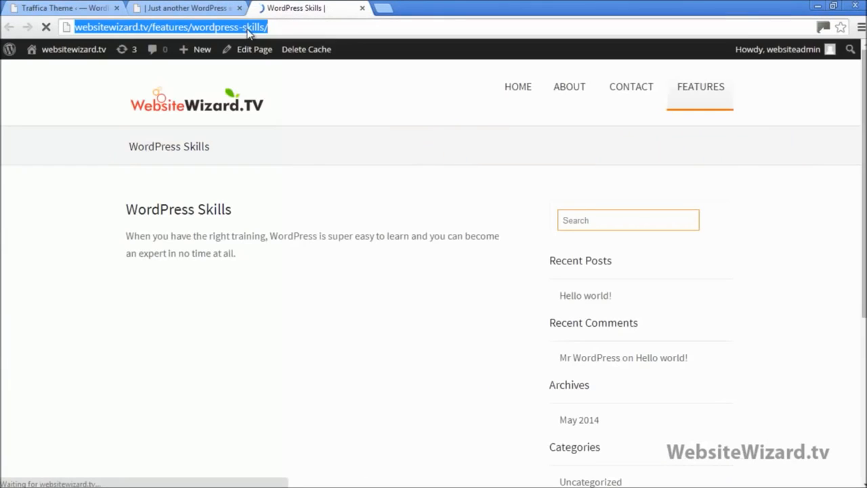
{"action": "right_click", "coordinate": [249, 29]}
{"action": "left_click", "coordinate": [273, 75]}
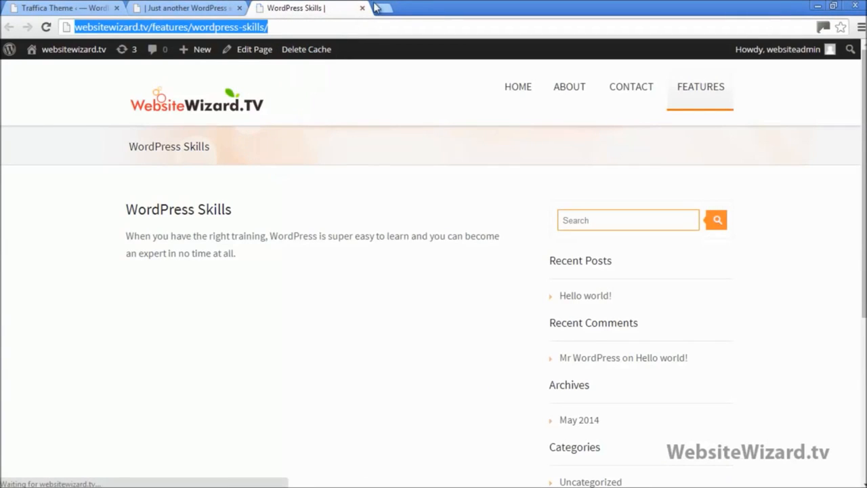
{"action": "left_click", "coordinate": [362, 8]}
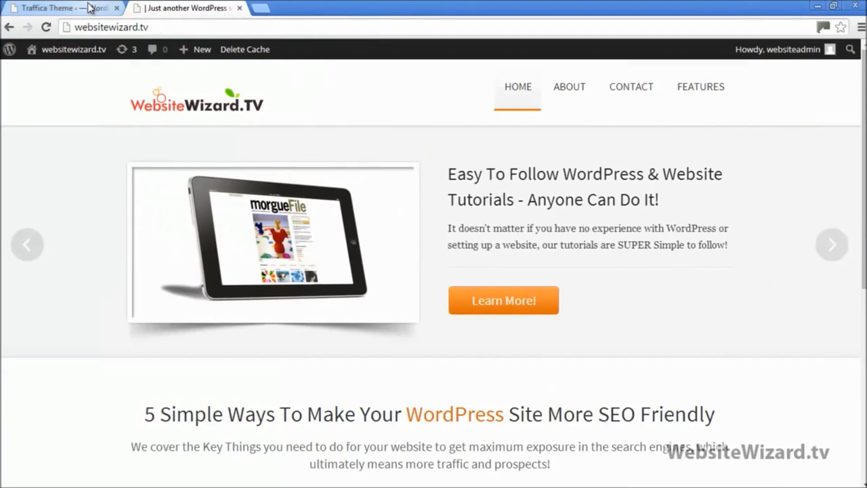
{"action": "left_click", "coordinate": [92, 12]}
Bring up the theme's slider settings and find the First Slider Button Link URL field
{"action": "left_click_drag", "start_coordinate": [864, 440], "coordinate": [864, 90]}
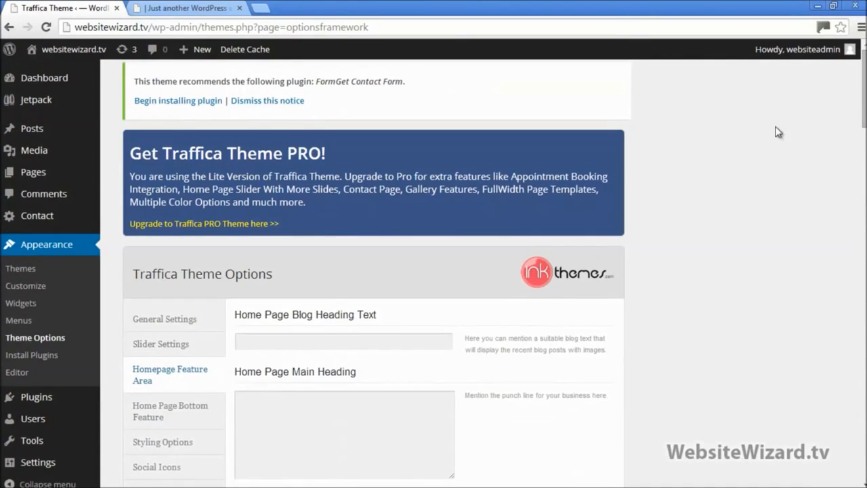
{"action": "left_click", "coordinate": [186, 347]}
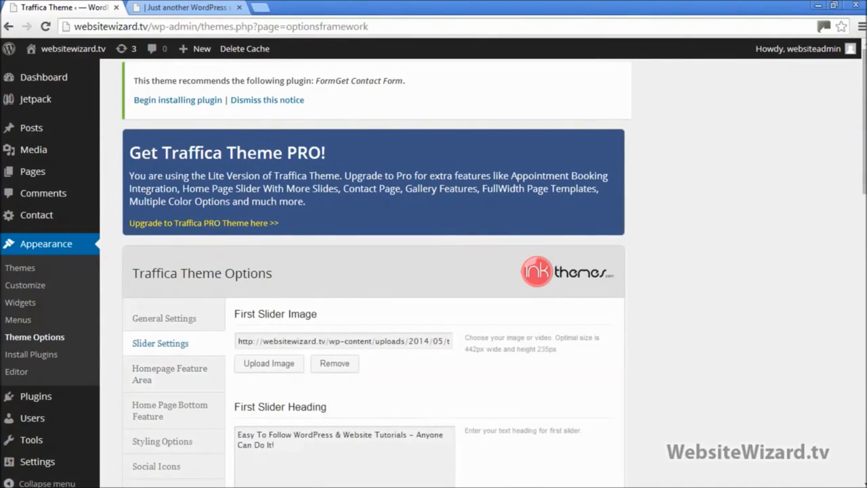
{"action": "left_click_drag", "start_coordinate": [861, 147], "coordinate": [859, 215]}
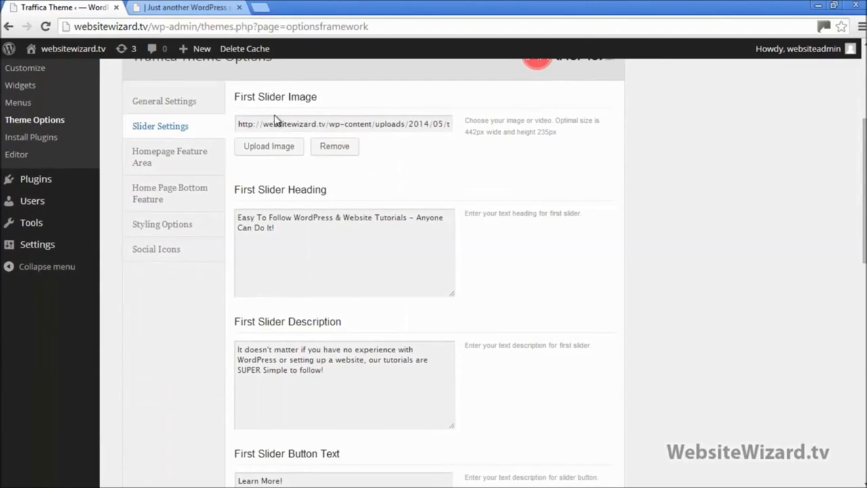
{"action": "scroll", "coordinate": [315, 346], "scroll_direction": "down", "scroll_amount": 3}
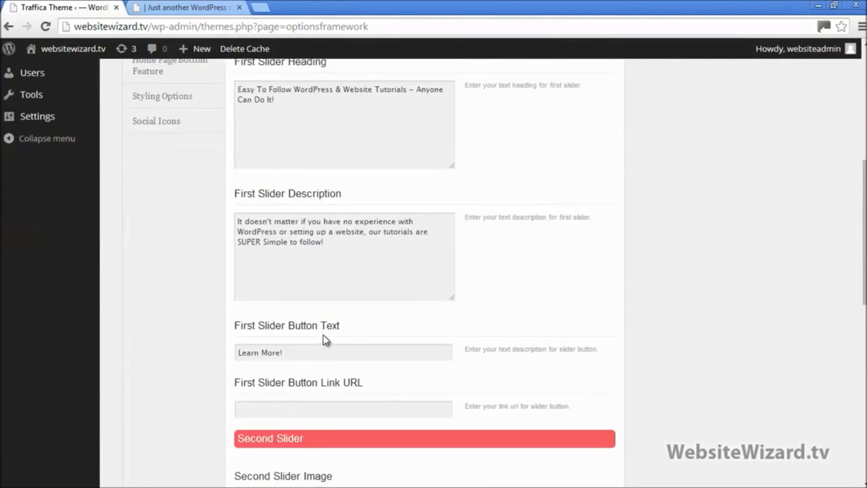
{"action": "left_click", "coordinate": [326, 344]}
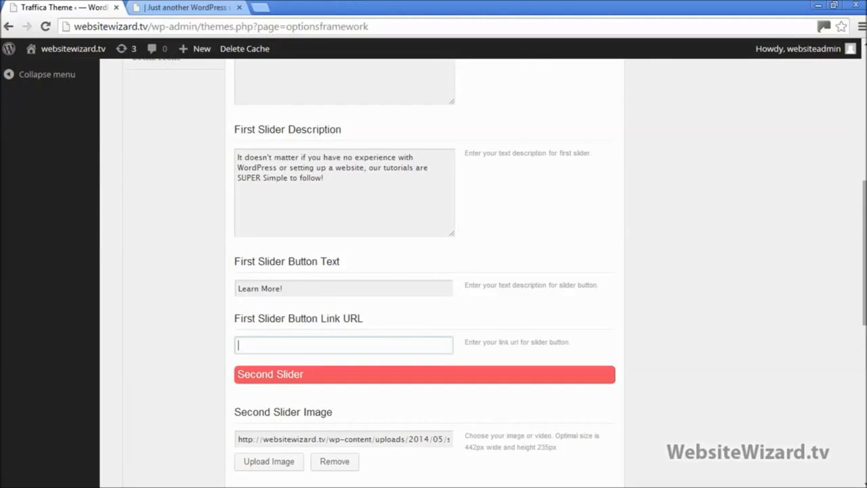
Check the second and first slider button link fields, then return to the live homepage
{"action": "scroll", "coordinate": [618, 302], "scroll_direction": "down", "scroll_amount": 5}
{"action": "scroll", "coordinate": [328, 322], "scroll_direction": "down", "scroll_amount": 2}
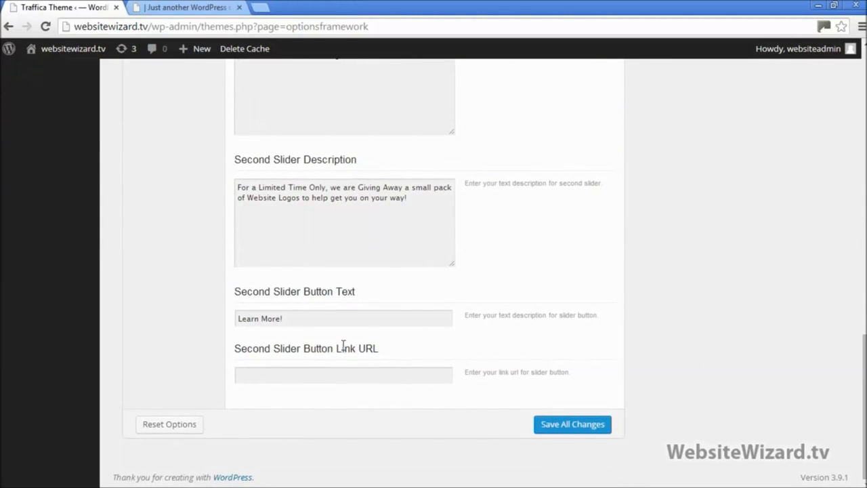
{"action": "left_click", "coordinate": [360, 374]}
{"action": "scroll", "coordinate": [368, 353], "scroll_direction": "up", "scroll_amount": 6}
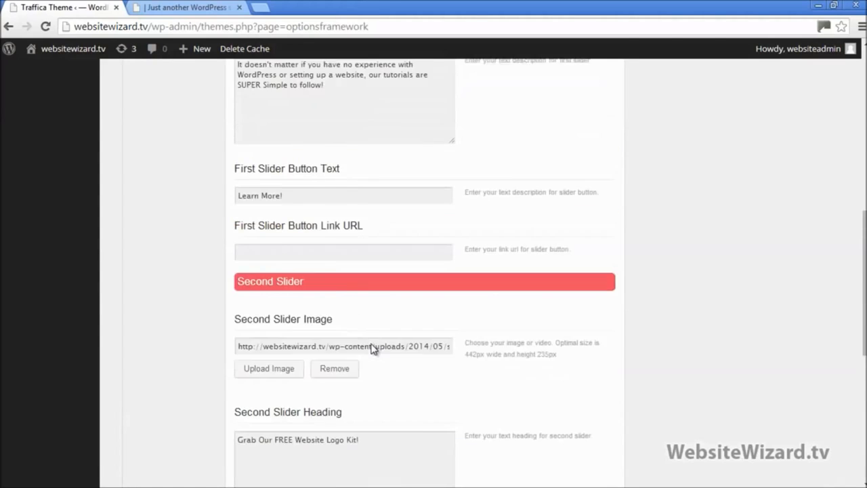
{"action": "left_click", "coordinate": [329, 314]}
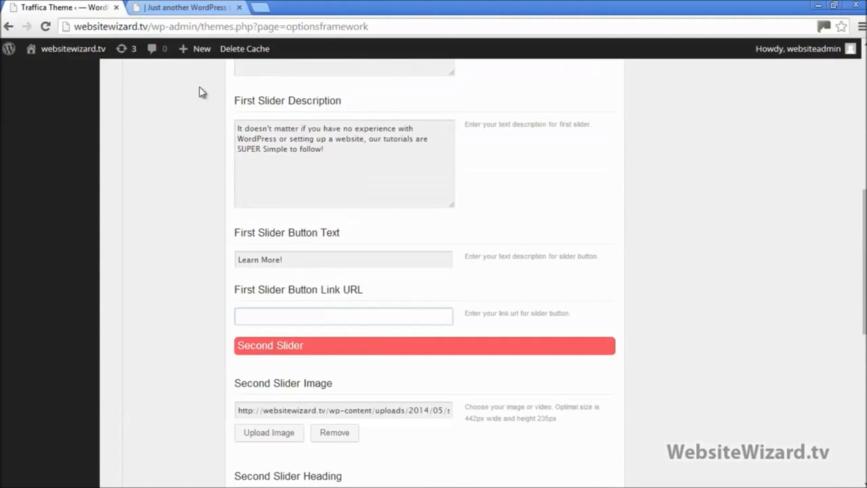
{"action": "left_click", "coordinate": [184, 8]}
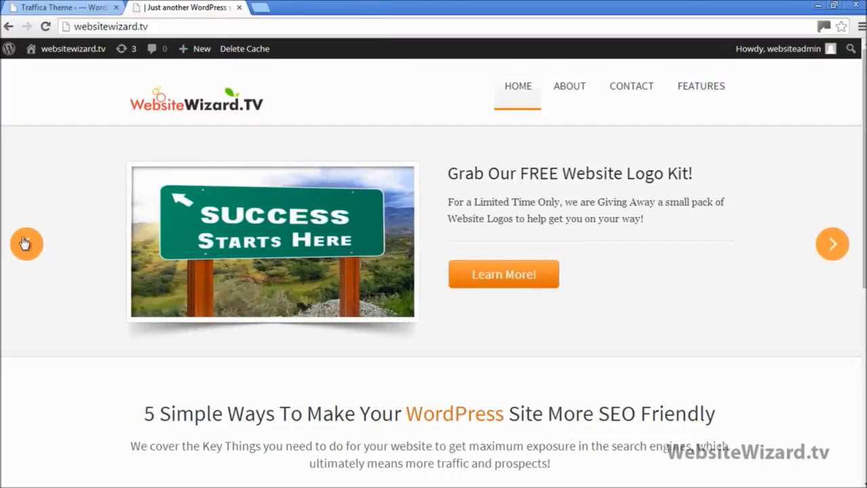
{"action": "left_click", "coordinate": [25, 242]}
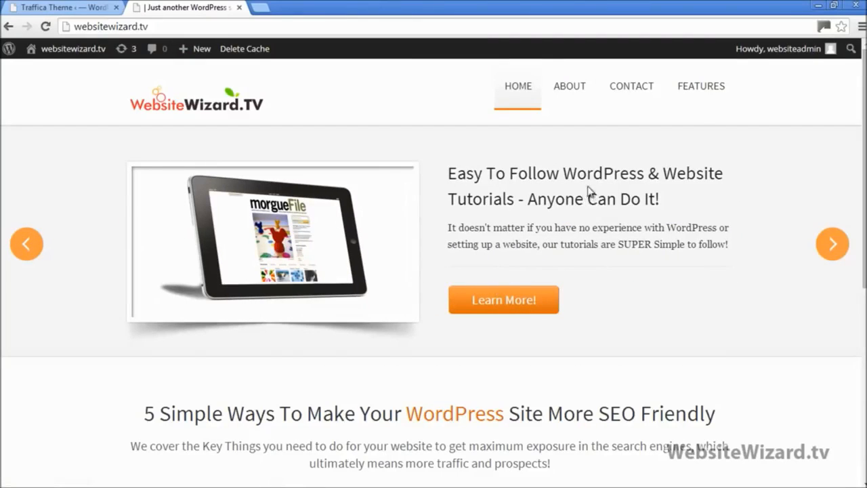
{"action": "mouse_move", "coordinate": [703, 99]}
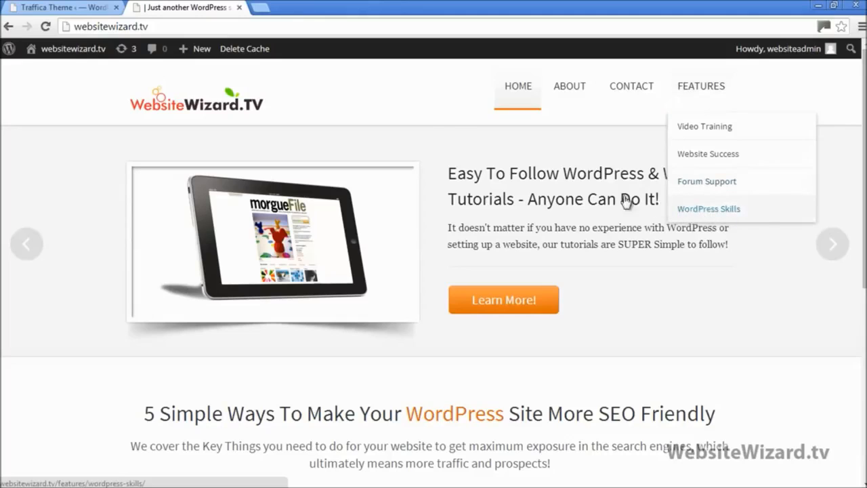
{"action": "left_click", "coordinate": [61, 8]}
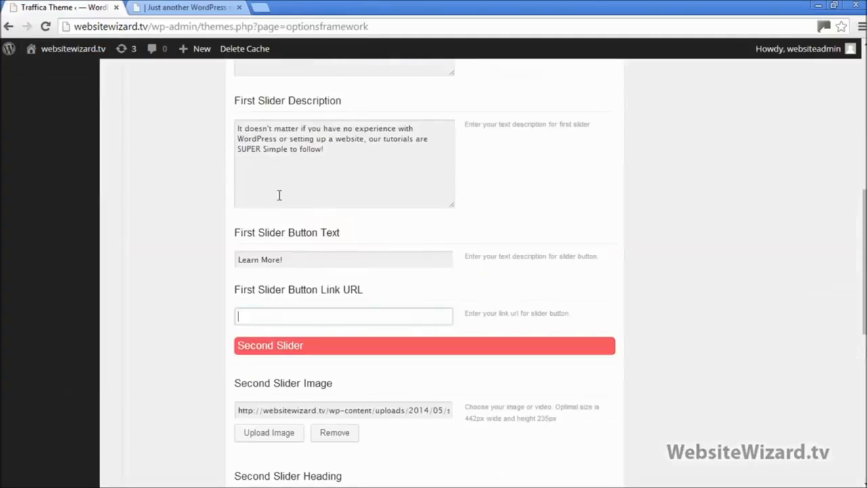
{"action": "right_click", "coordinate": [278, 317]}
{"action": "left_click", "coordinate": [328, 175]}
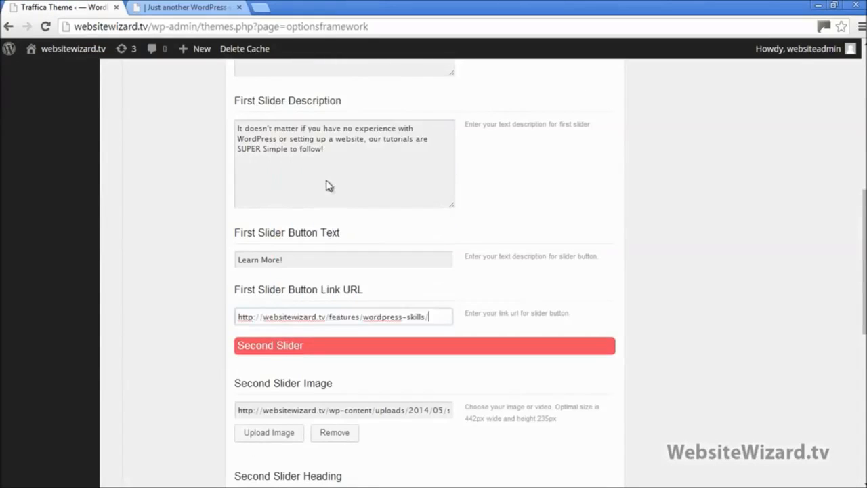
{"action": "left_click", "coordinate": [179, 8]}
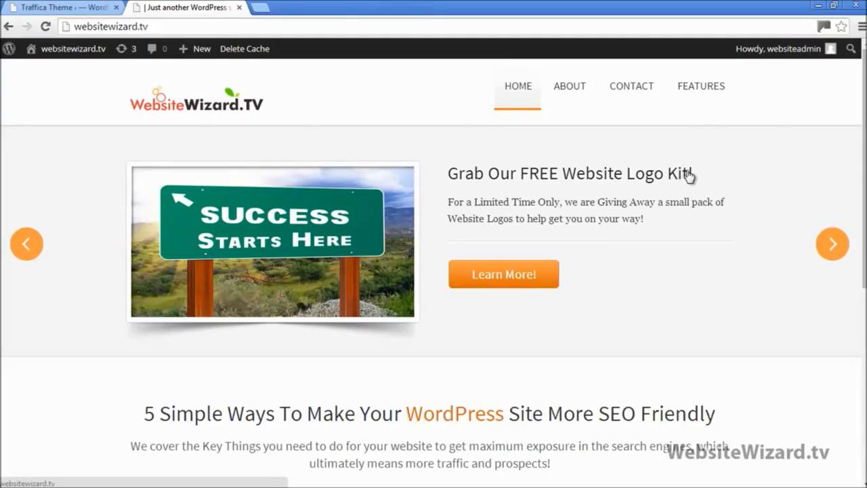
Open the Website Success page in a new tab, copy its address, and close it
{"action": "mouse_move", "coordinate": [701, 97]}
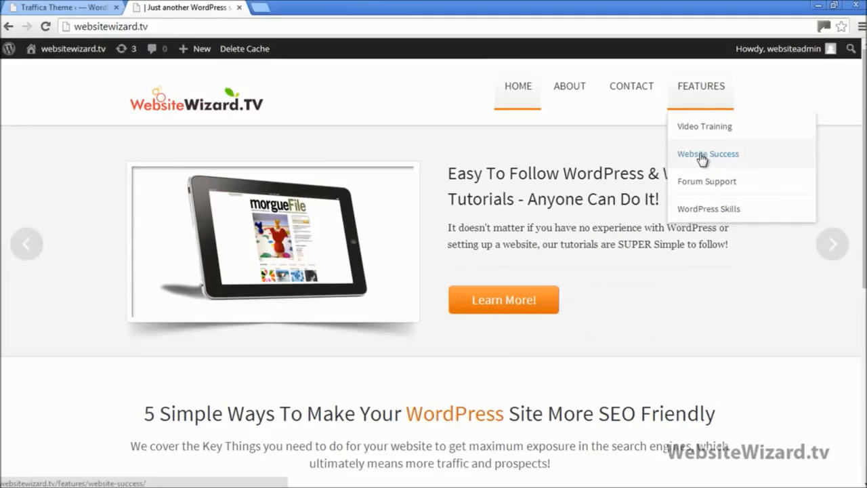
{"action": "right_click", "coordinate": [694, 162]}
{"action": "left_click", "coordinate": [721, 164]}
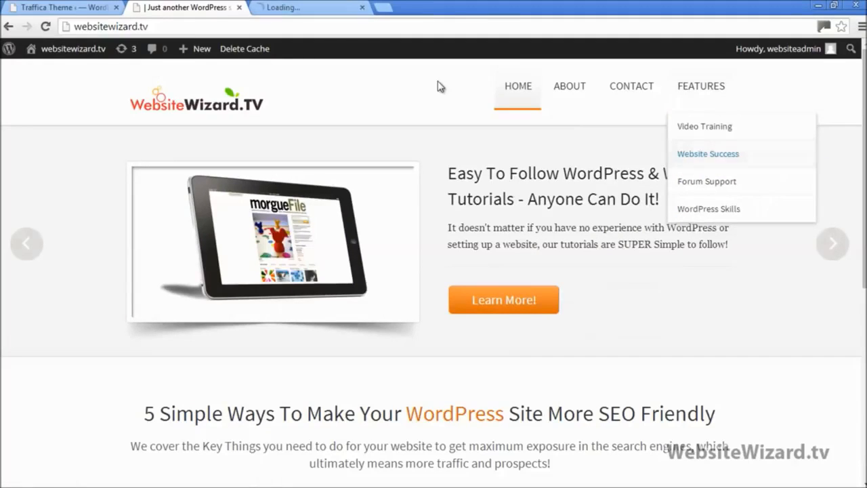
{"action": "left_click", "coordinate": [285, 7]}
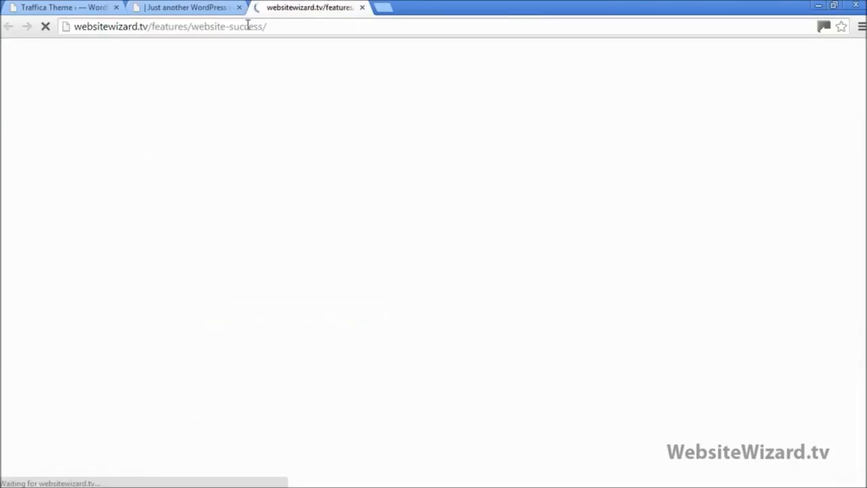
{"action": "right_click", "coordinate": [247, 26]}
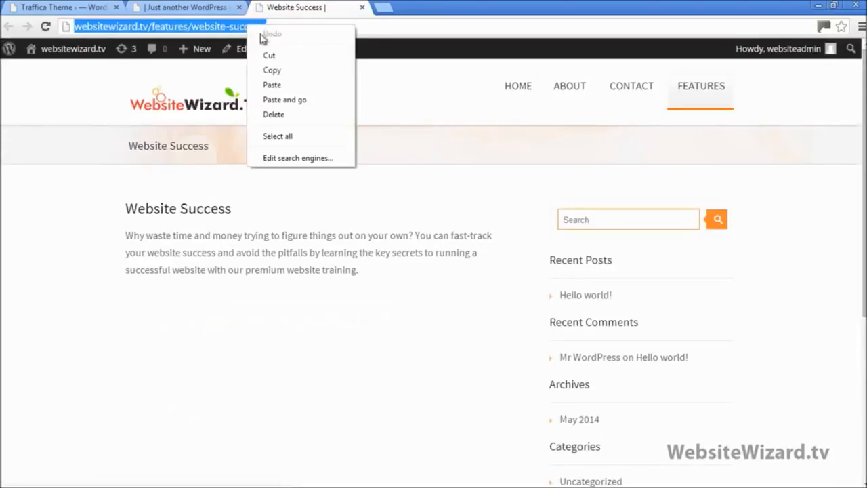
{"action": "left_click", "coordinate": [277, 71]}
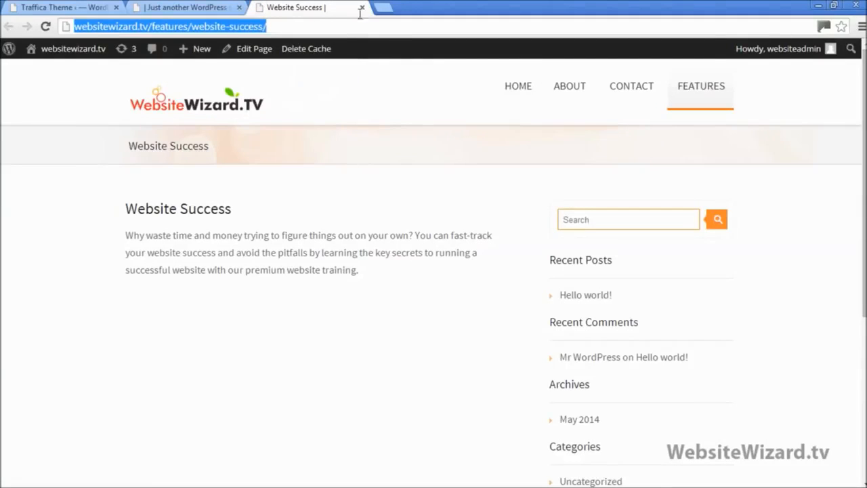
{"action": "left_click", "coordinate": [363, 7]}
{"action": "left_click", "coordinate": [61, 7]}
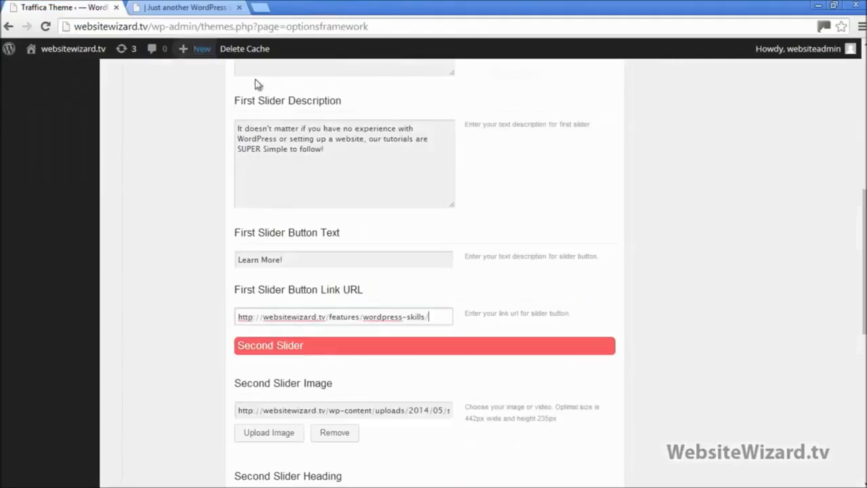
{"action": "scroll", "coordinate": [759, 238], "scroll_direction": "down", "scroll_amount": 7}
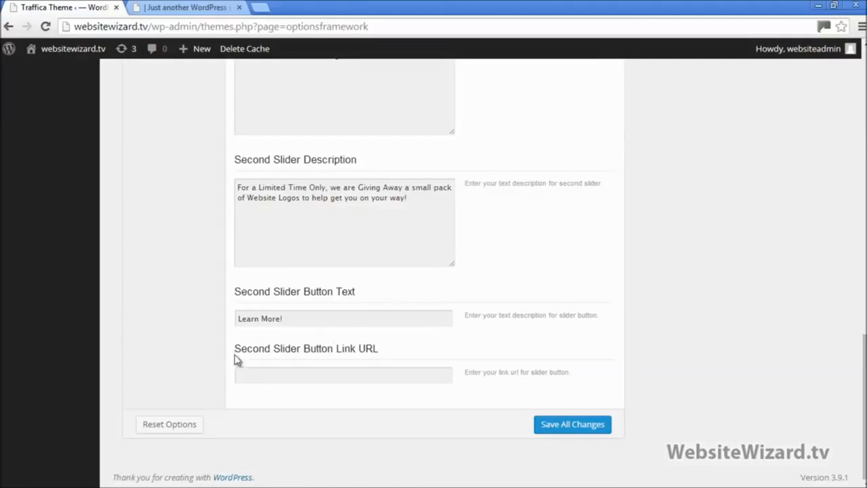
{"action": "left_click_drag", "start_coordinate": [236, 354], "coordinate": [391, 350]}
{"action": "left_click", "coordinate": [366, 366]}
{"action": "left_click", "coordinate": [370, 371]}
{"action": "right_click", "coordinate": [370, 370]}
{"action": "left_click", "coordinate": [402, 243]}
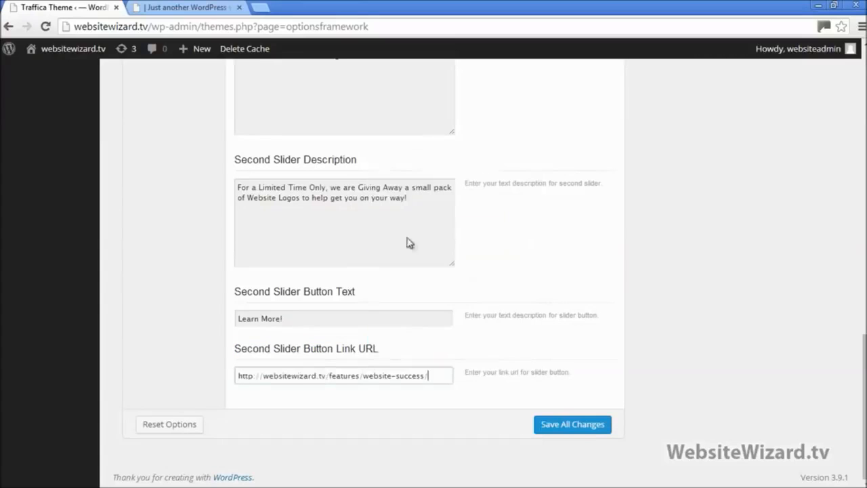
{"action": "left_click", "coordinate": [576, 426]}
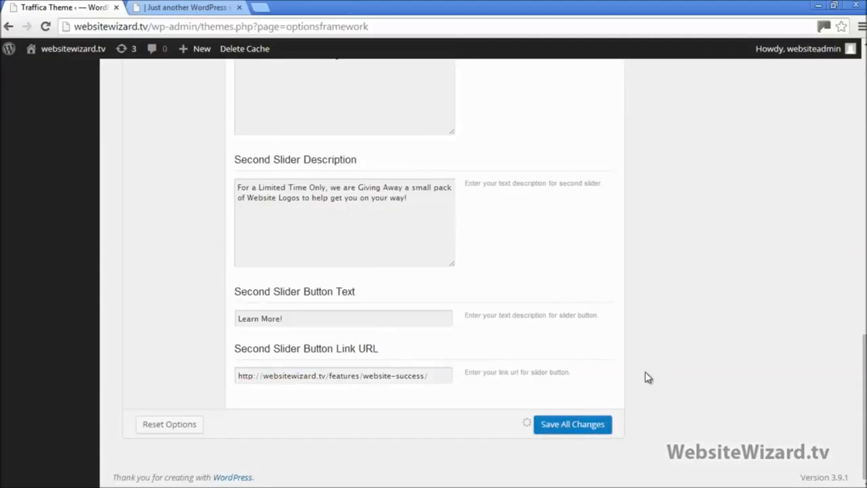
{"action": "left_click", "coordinate": [148, 5]}
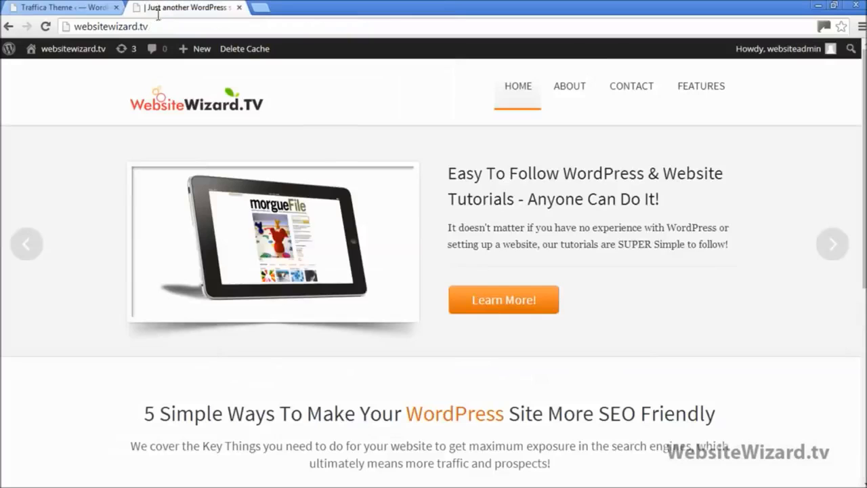
{"action": "left_click", "coordinate": [47, 27]}
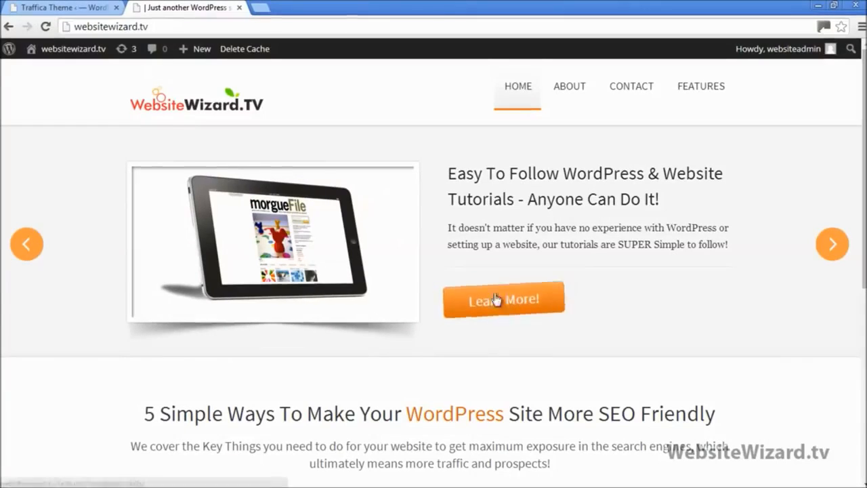
{"action": "left_click", "coordinate": [500, 303]}
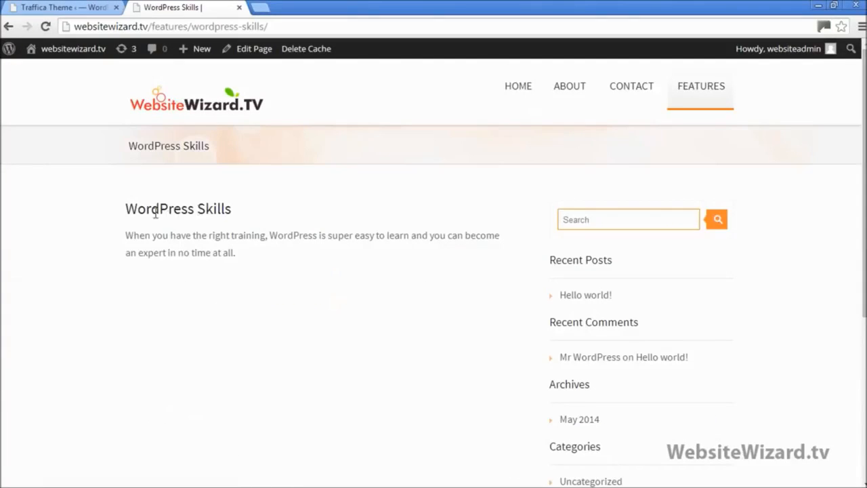
{"action": "left_click_drag", "start_coordinate": [155, 212], "coordinate": [260, 248]}
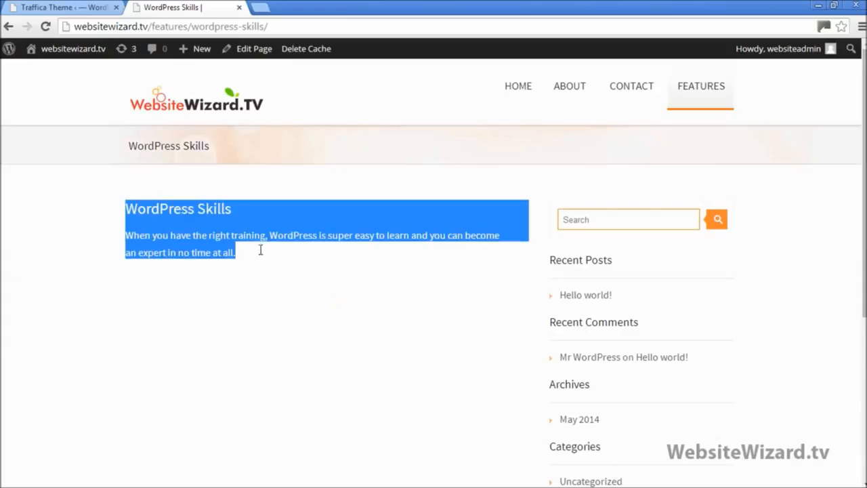
{"action": "left_click", "coordinate": [195, 107]}
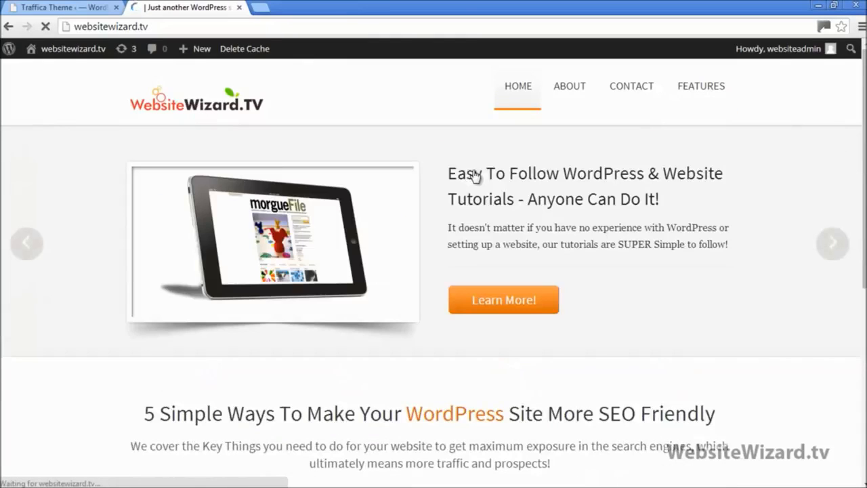
{"action": "left_click", "coordinate": [833, 246]}
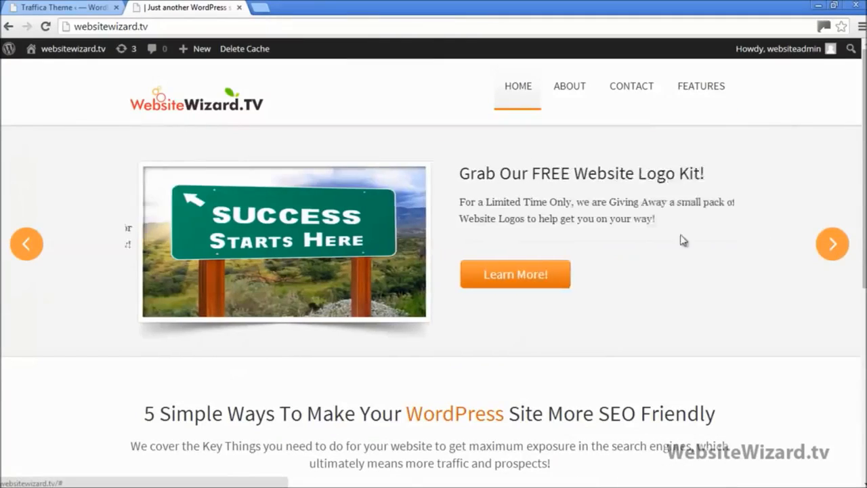
{"action": "left_click", "coordinate": [504, 275]}
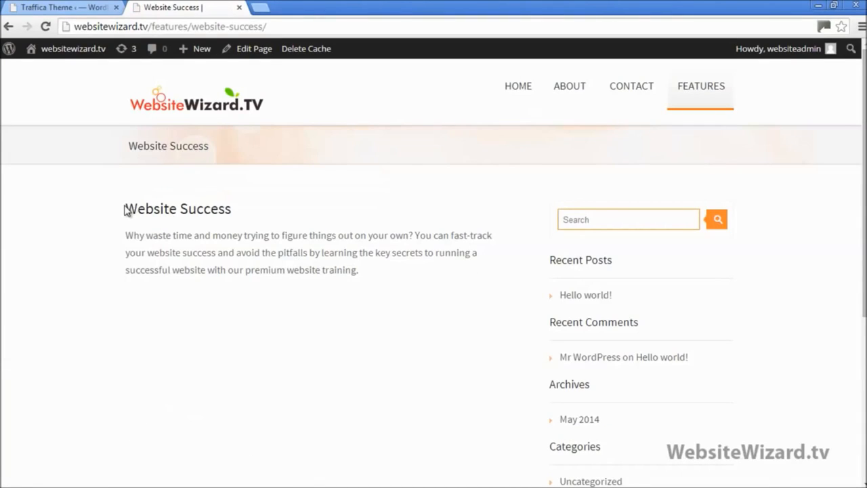
{"action": "left_click_drag", "start_coordinate": [124, 209], "coordinate": [391, 292]}
{"action": "left_click", "coordinate": [390, 290]}
{"action": "left_click", "coordinate": [198, 107]}
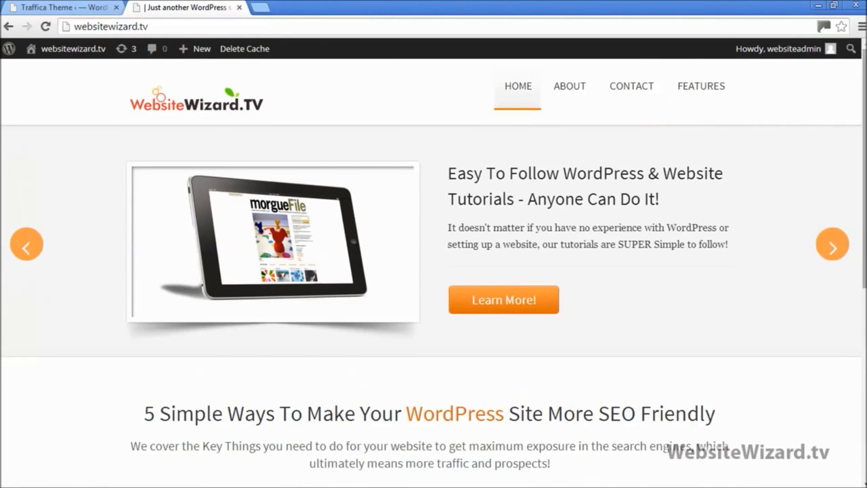
{"action": "scroll", "coordinate": [603, 166], "scroll_direction": "down", "scroll_amount": 5}
{"action": "scroll", "coordinate": [603, 166], "scroll_direction": "up", "scroll_amount": 5}
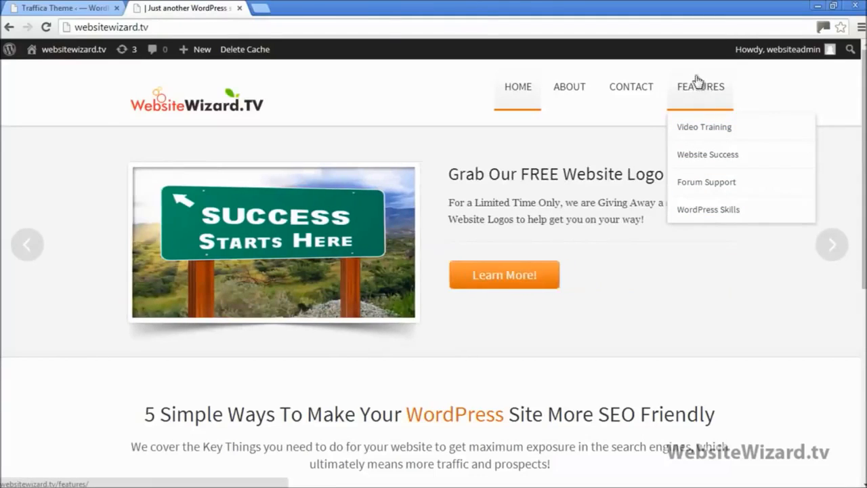
View the live Features page, which shows only its title, then go back to the theme options
{"action": "left_click", "coordinate": [696, 93]}
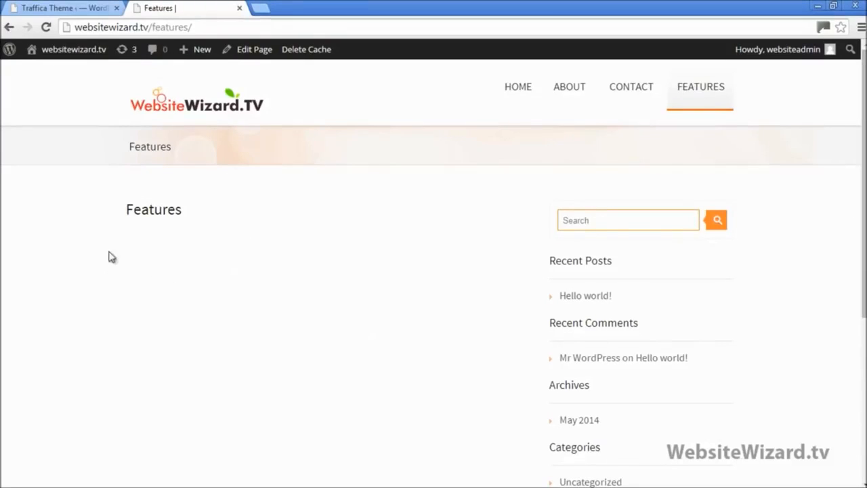
{"action": "mouse_move", "coordinate": [700, 89]}
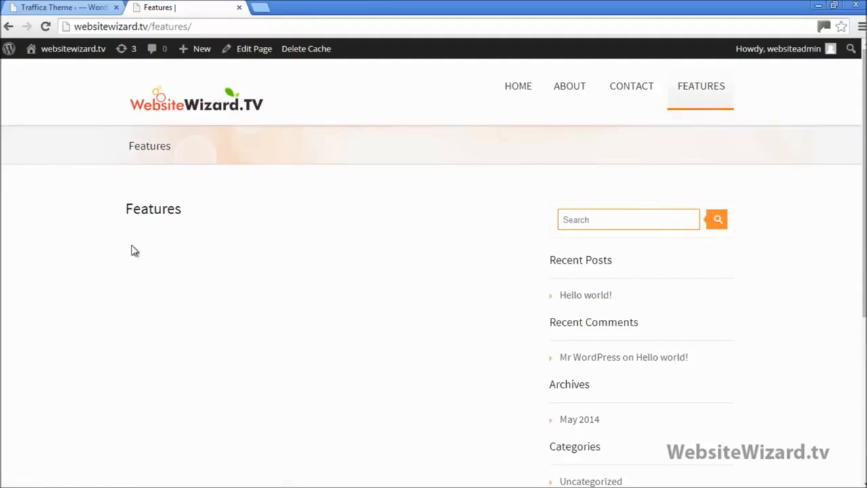
{"action": "mouse_move", "coordinate": [698, 134]}
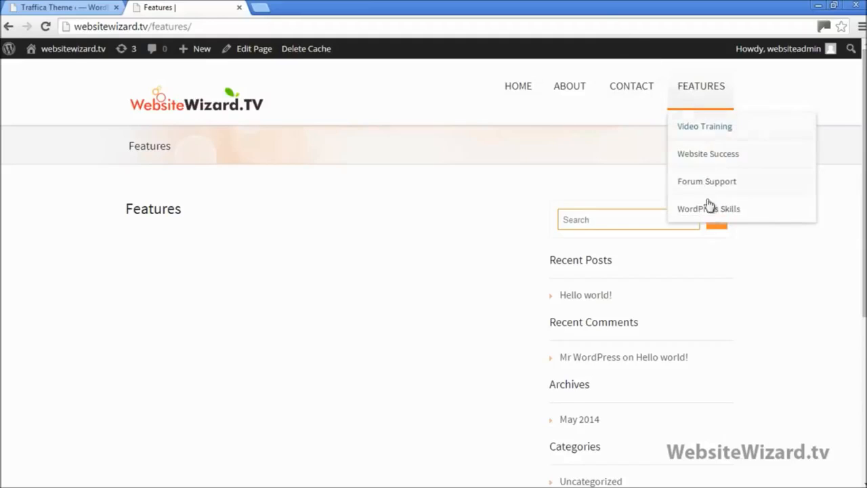
{"action": "left_click", "coordinate": [67, 6]}
Edit the Features page from the All Pages list
{"action": "scroll", "coordinate": [126, 255], "scroll_direction": "up", "scroll_amount": 10}
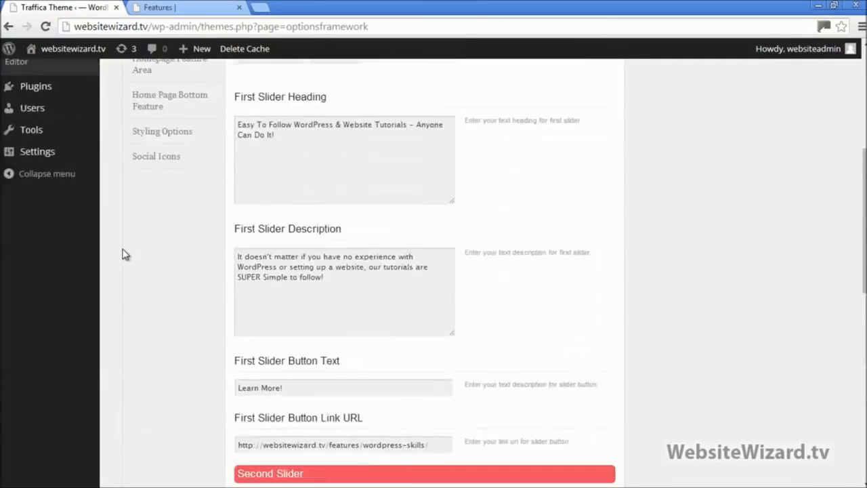
{"action": "scroll", "coordinate": [124, 250], "scroll_direction": "up", "scroll_amount": 1}
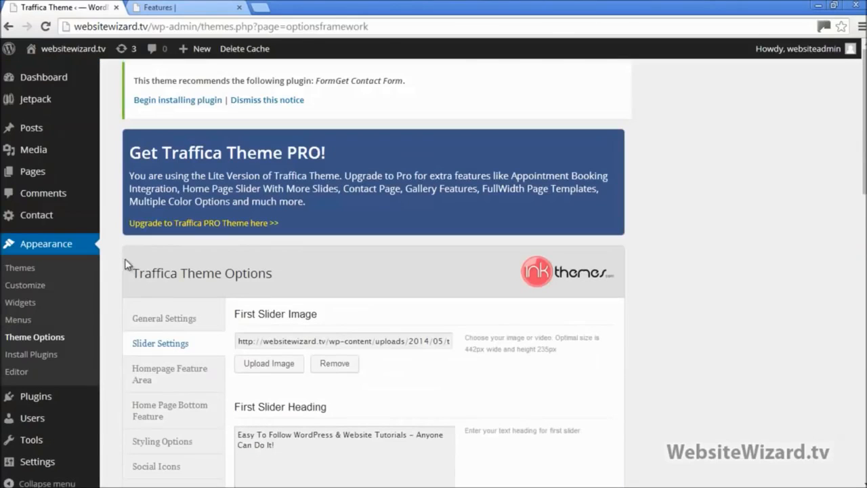
{"action": "mouse_move", "coordinate": [45, 177]}
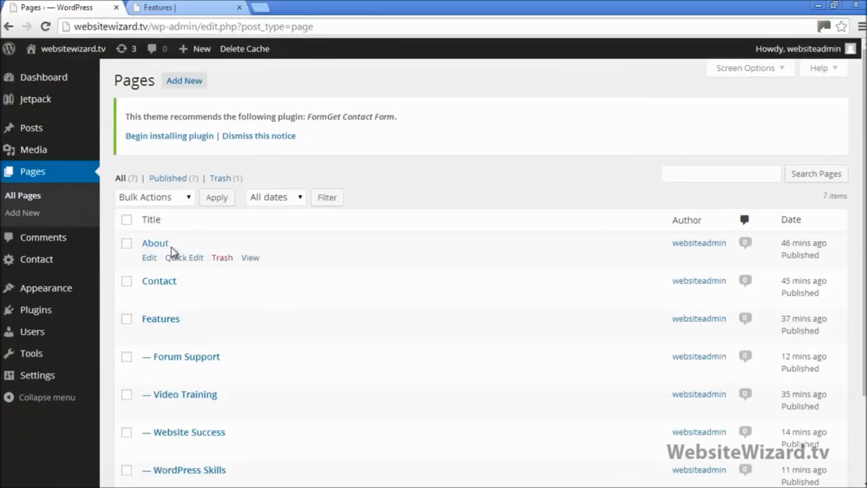
{"action": "scroll", "coordinate": [224, 254], "scroll_direction": "down", "scroll_amount": 1}
{"action": "scroll", "coordinate": [339, 291], "scroll_direction": "down", "scroll_amount": 1}
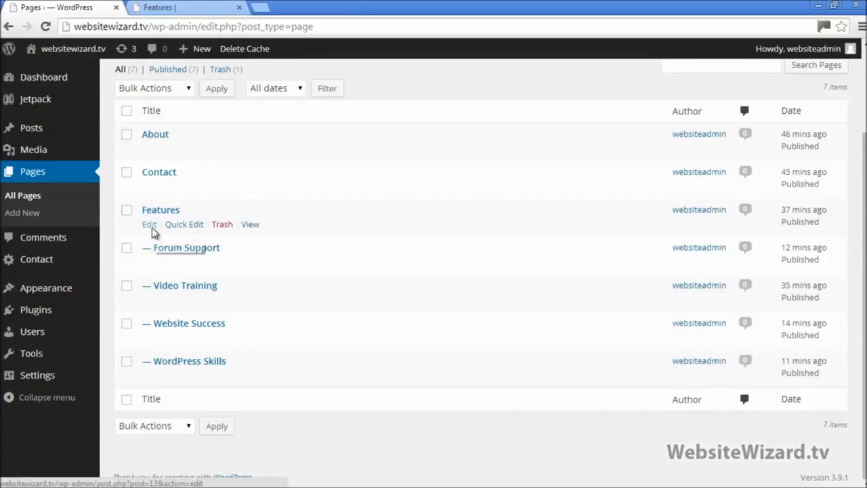
{"action": "left_click", "coordinate": [152, 228]}
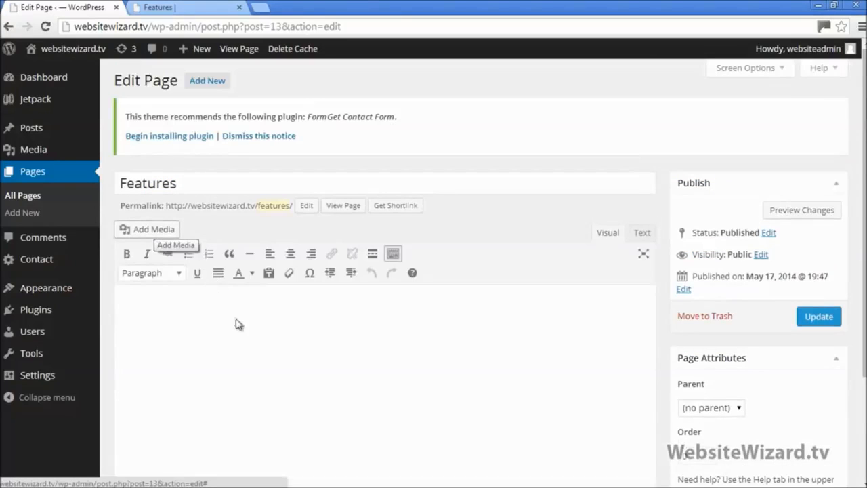
Look up the Features subpage names in the live site's menu
{"action": "left_click", "coordinate": [171, 8]}
{"action": "mouse_move", "coordinate": [689, 101]}
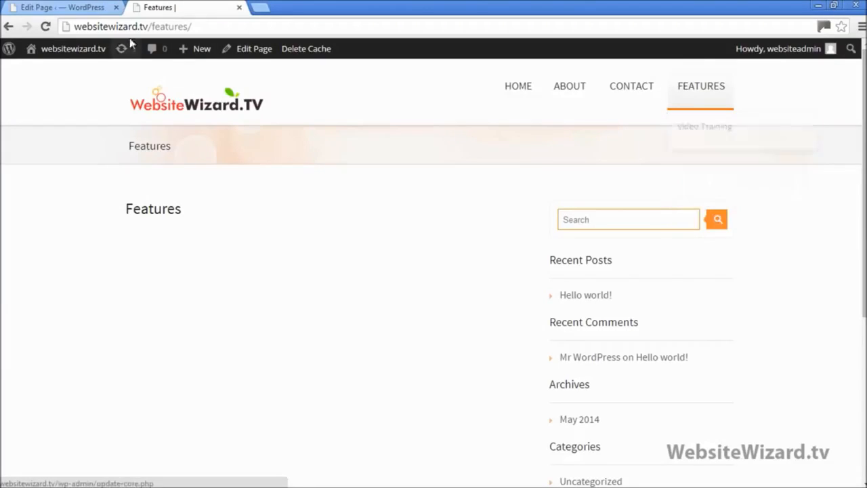
{"action": "left_click", "coordinate": [101, 8]}
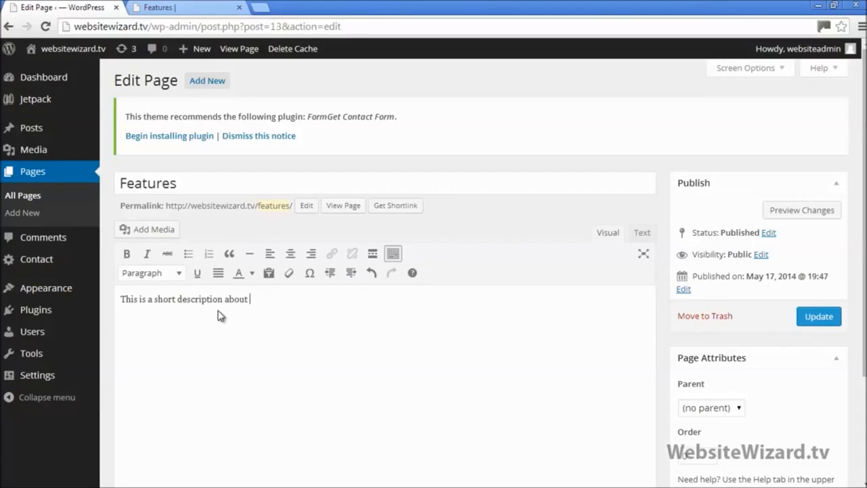
{"action": "left_click", "coordinate": [177, 7]}
{"action": "mouse_move", "coordinate": [708, 122]}
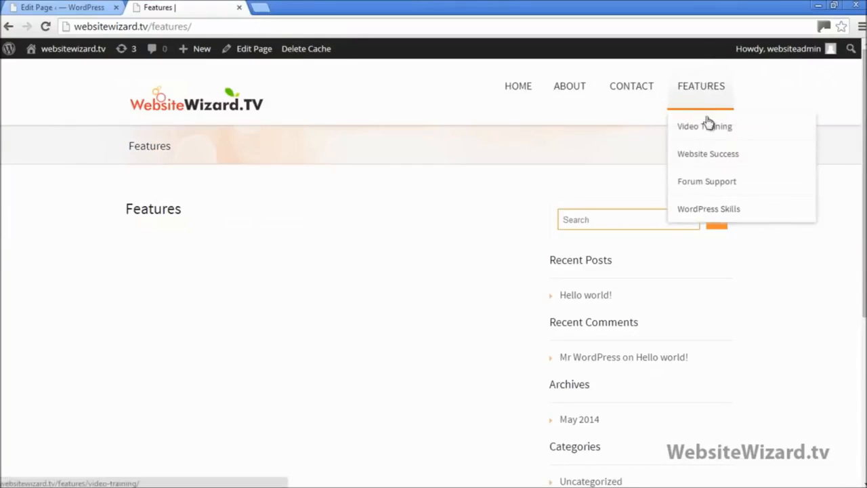
{"action": "left_click", "coordinate": [78, 7]}
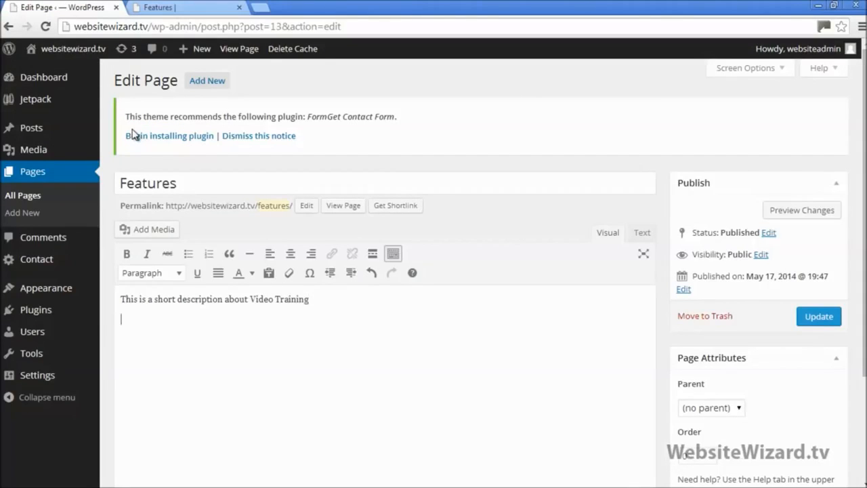
Copy the first description's wording onto three new lines below it
{"action": "left_click", "coordinate": [194, 395]}
{"action": "left_click_drag", "start_coordinate": [252, 300], "coordinate": [100, 301]}
{"action": "key", "text": "ctrl+c"}
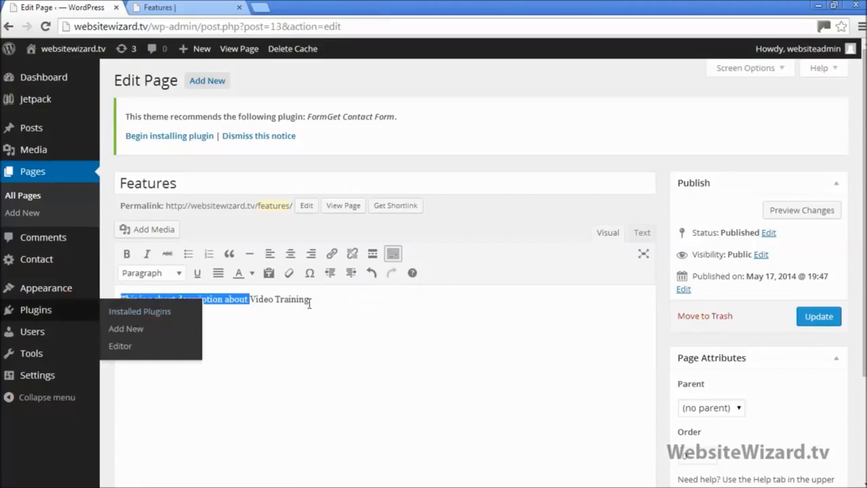
{"action": "left_click", "coordinate": [309, 302]}
{"action": "key", "text": "Return"}
{"action": "key", "text": "ctrl+v"}
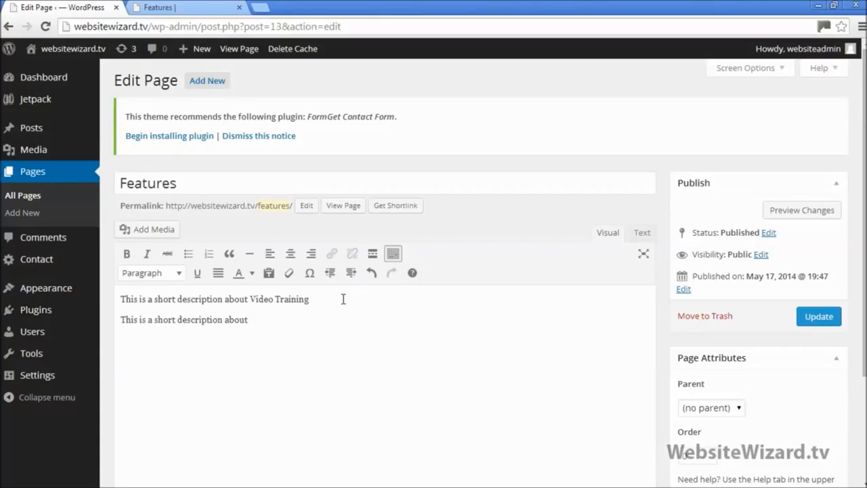
{"action": "key", "text": "ctrl+v"}
{"action": "key", "text": "Return"}
{"action": "key", "text": "ctrl+v"}
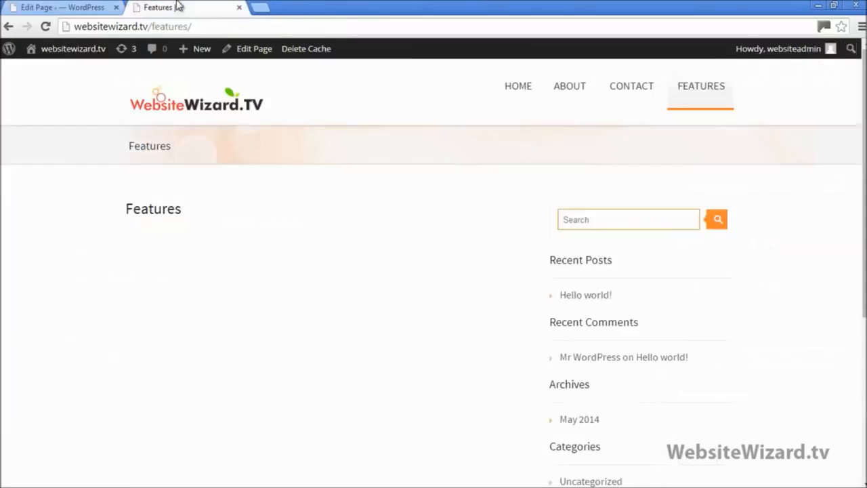
Fill in each line's subpage name, checking the live Features menu for the names
{"action": "left_click", "coordinate": [182, 8]}
{"action": "mouse_move", "coordinate": [720, 92]}
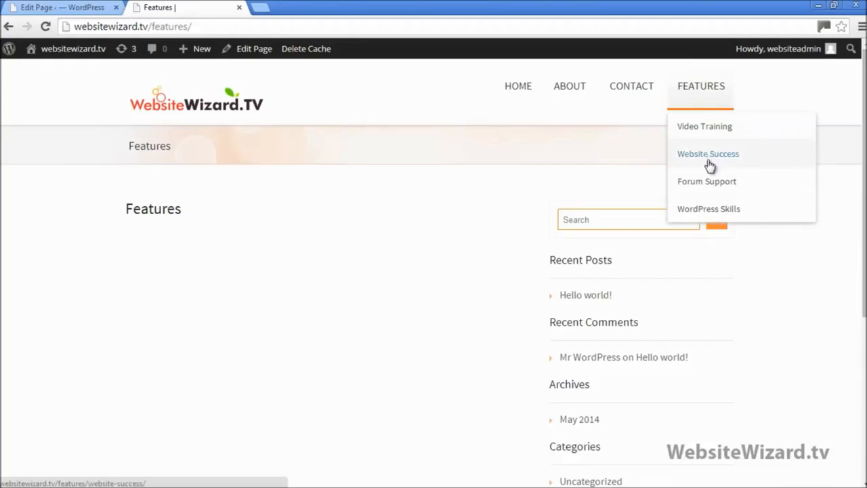
{"action": "left_click", "coordinate": [93, 8]}
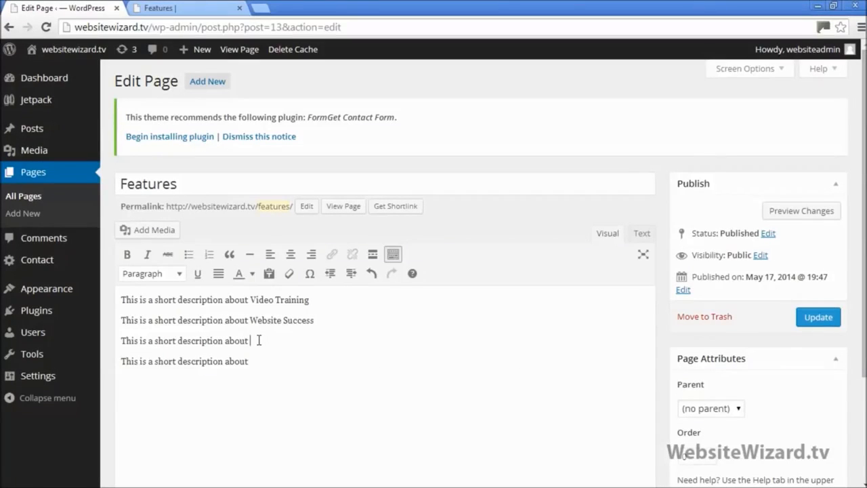
{"action": "type", "text": "Support"}
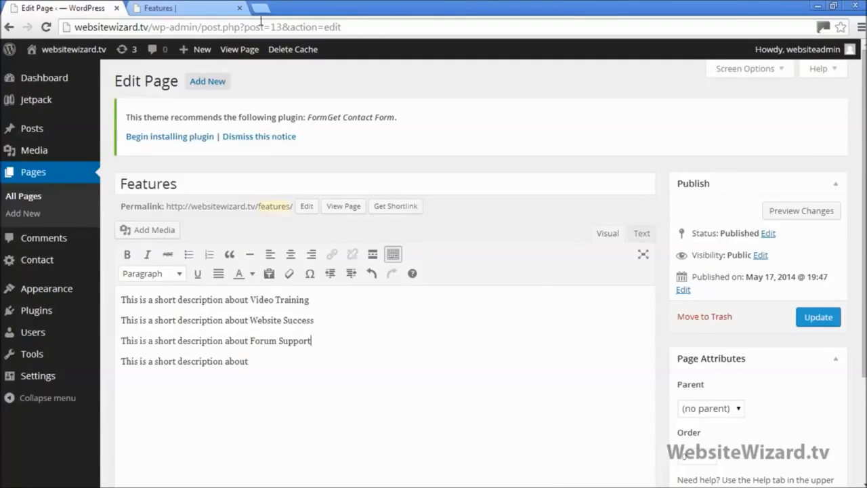
{"action": "left_click", "coordinate": [216, 8]}
{"action": "mouse_move", "coordinate": [701, 89]}
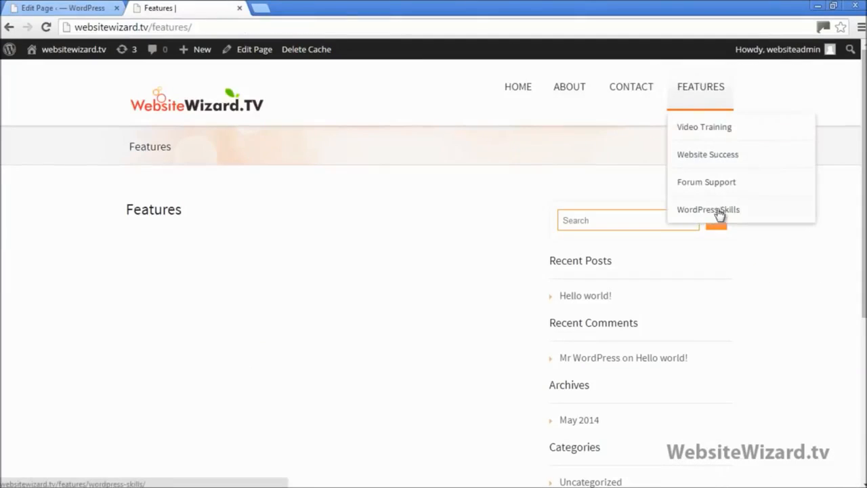
{"action": "left_click", "coordinate": [68, 8]}
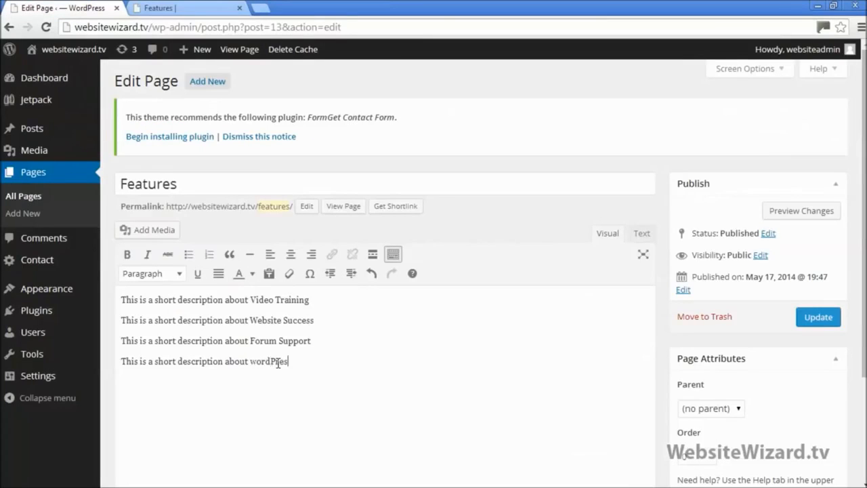
{"action": "key", "text": "BackSpace"}
{"action": "key", "text": "BackSpace"}
{"action": "left_click_drag", "start_coordinate": [338, 368], "coordinate": [107, 281]}
{"action": "left_click", "coordinate": [325, 399]}
{"action": "left_click_drag", "start_coordinate": [252, 300], "coordinate": [322, 296]}
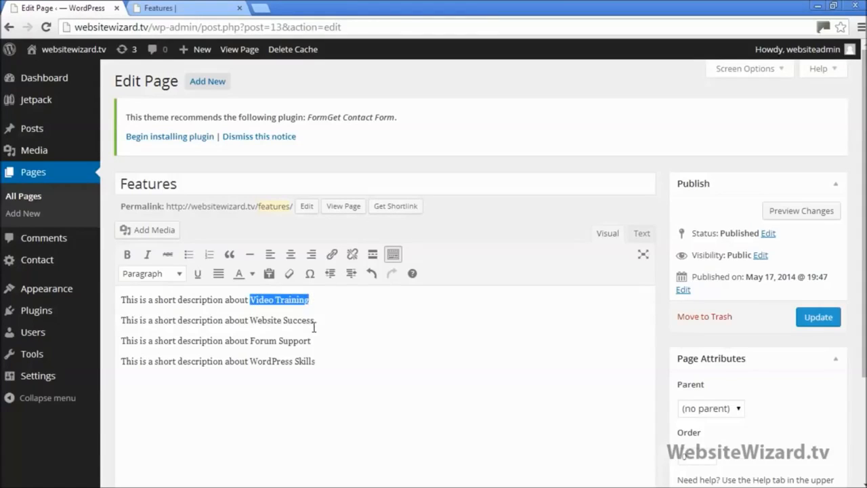
{"action": "left_click", "coordinate": [313, 327]}
{"action": "left_click_drag", "start_coordinate": [252, 300], "coordinate": [310, 300]}
{"action": "left_click", "coordinate": [185, 8]}
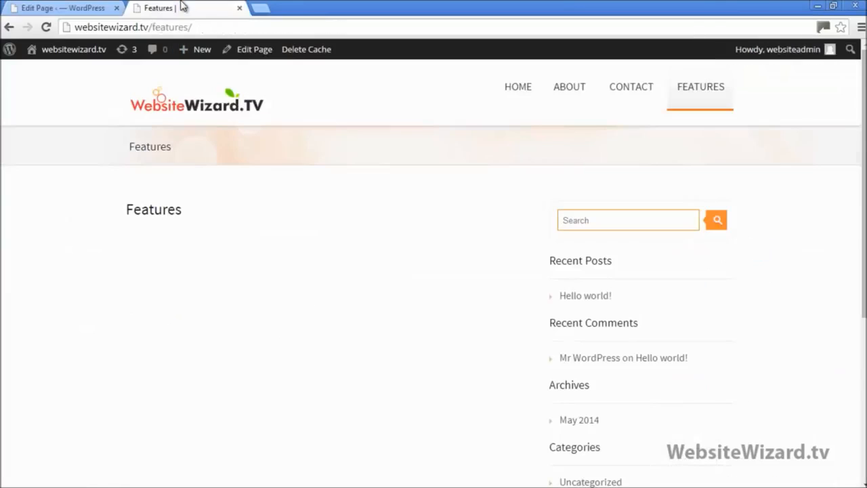
{"action": "mouse_move", "coordinate": [691, 95]}
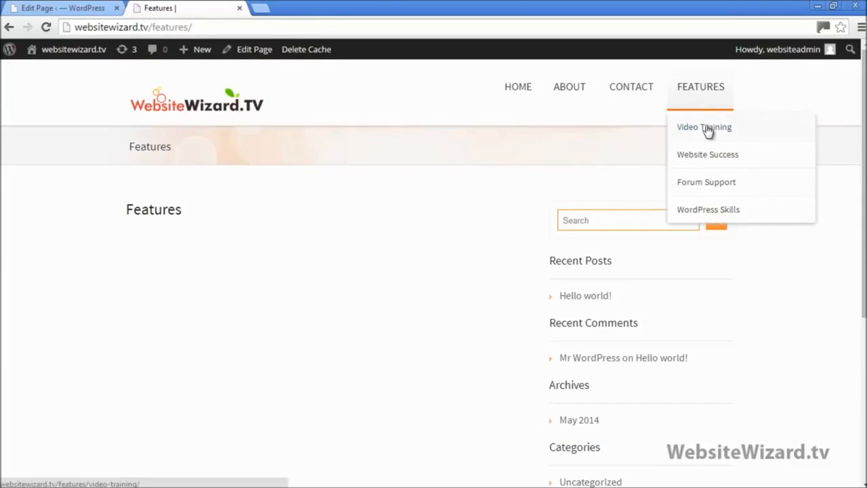
{"action": "right_click", "coordinate": [708, 130]}
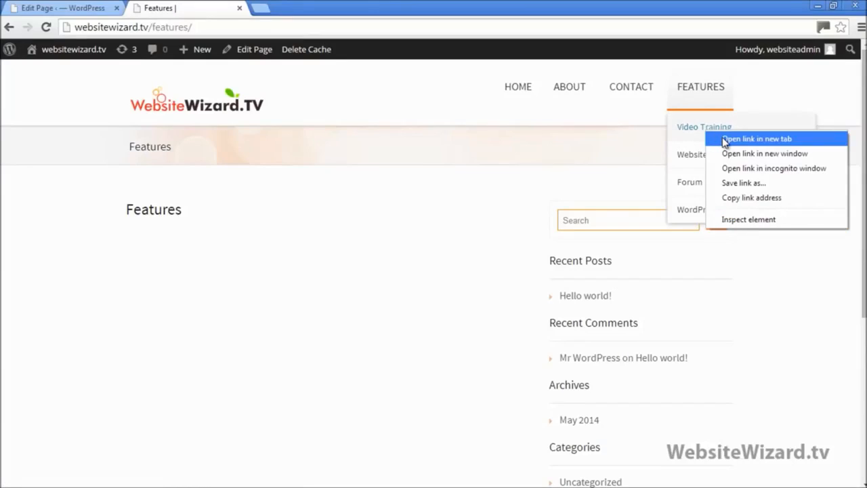
{"action": "left_click", "coordinate": [757, 139]}
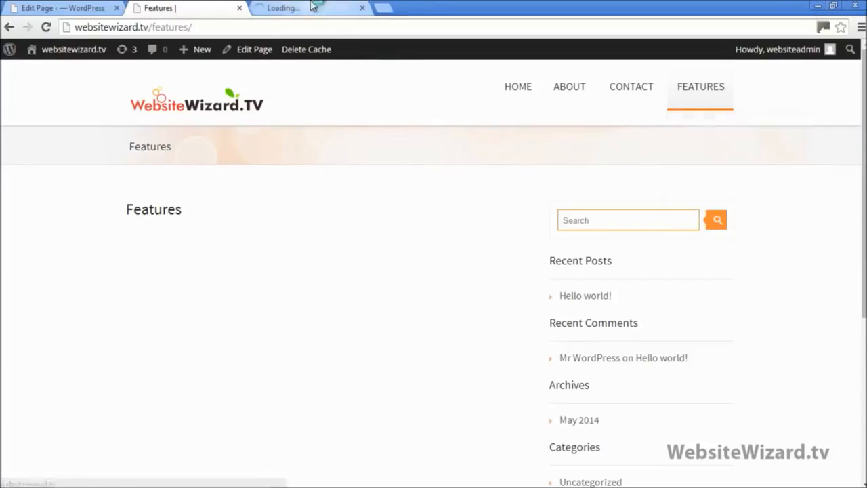
{"action": "left_click", "coordinate": [284, 8]}
{"action": "left_click", "coordinate": [277, 29]}
{"action": "key", "text": "ctrl+c"}
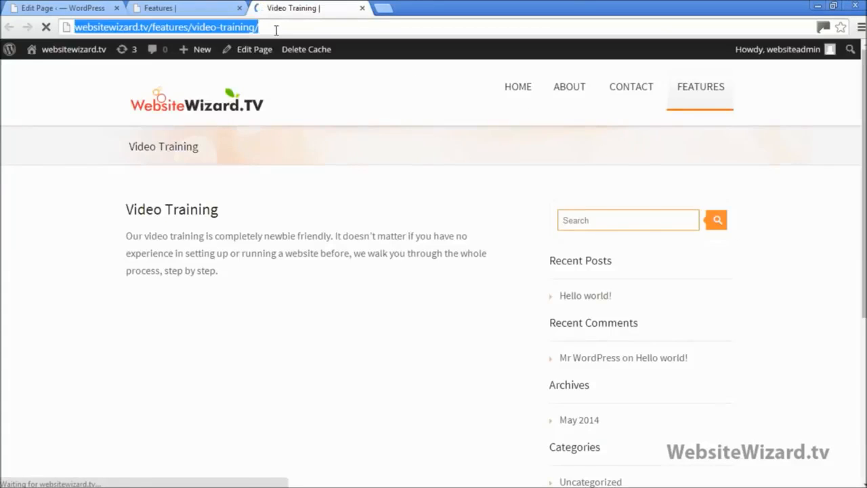
{"action": "left_click", "coordinate": [362, 8]}
{"action": "left_click", "coordinate": [71, 8]}
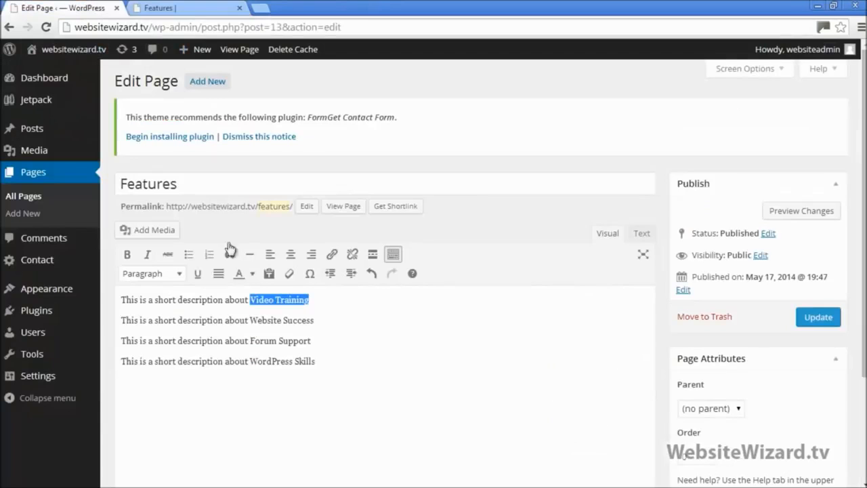
{"action": "left_click", "coordinate": [319, 313]}
{"action": "left_click_drag", "start_coordinate": [309, 300], "coordinate": [251, 299]}
{"action": "left_click", "coordinate": [333, 256]}
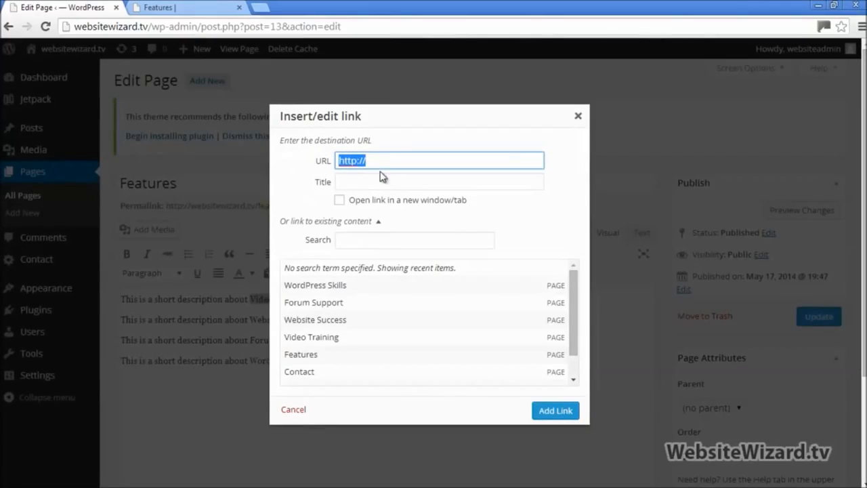
{"action": "key", "text": "ctrl+v"}
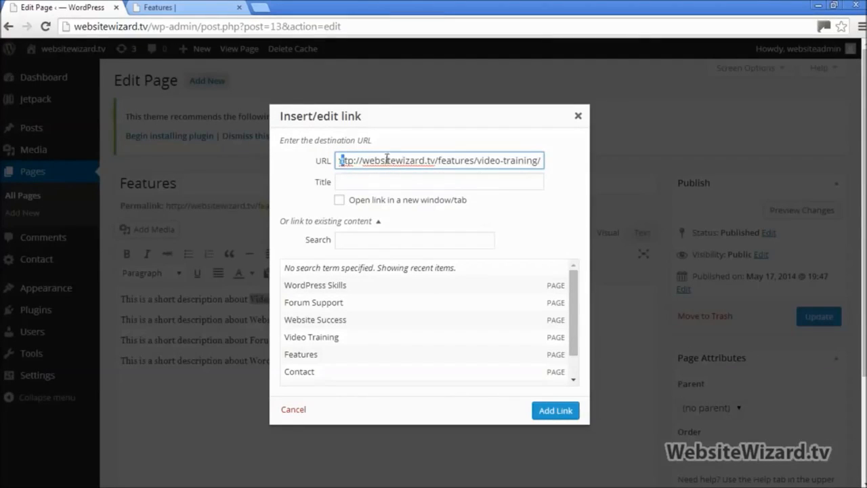
{"action": "left_click_drag", "start_coordinate": [387, 159], "coordinate": [545, 147]}
{"action": "key", "text": "BackSpace"}
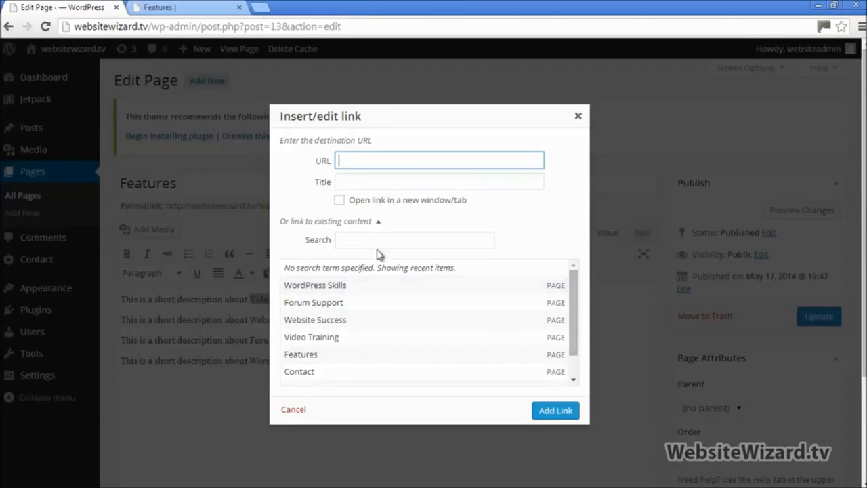
{"action": "left_click", "coordinate": [379, 223]}
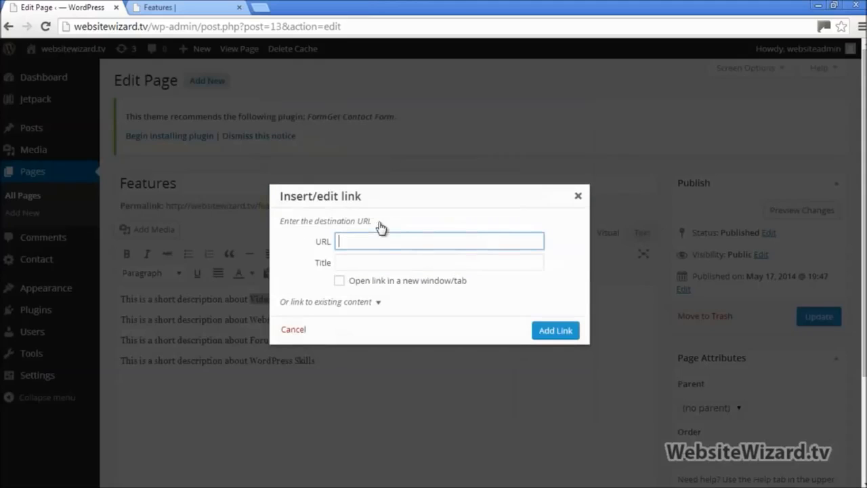
{"action": "left_click", "coordinate": [380, 303]}
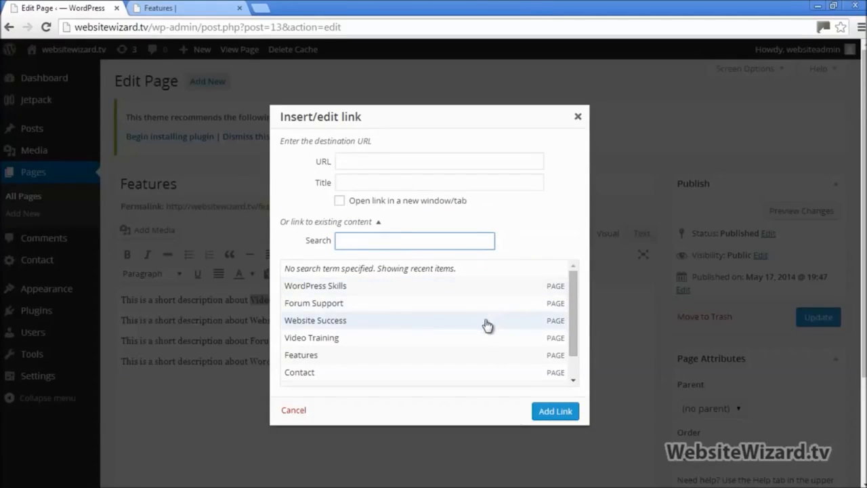
{"action": "left_click", "coordinate": [317, 339]}
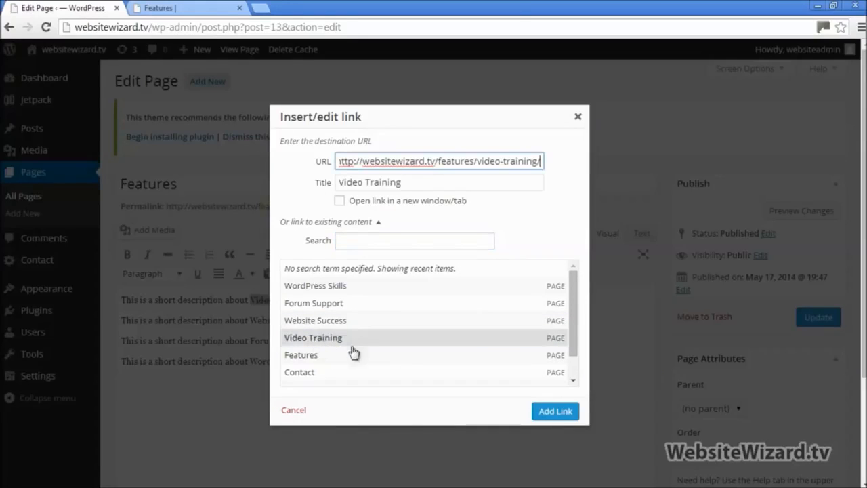
{"action": "left_click", "coordinate": [556, 411]}
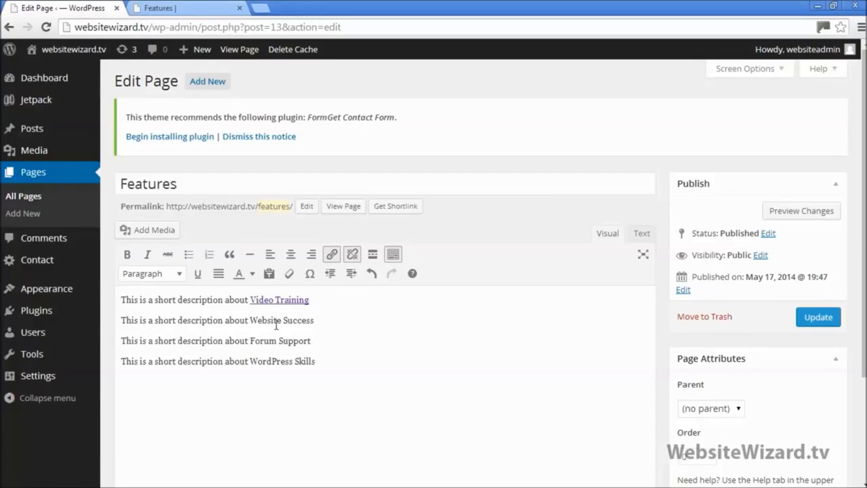
Link Website Success, Forum Support and WordPress Skills to their matching subpages
{"action": "left_click_drag", "start_coordinate": [249, 320], "coordinate": [303, 331]}
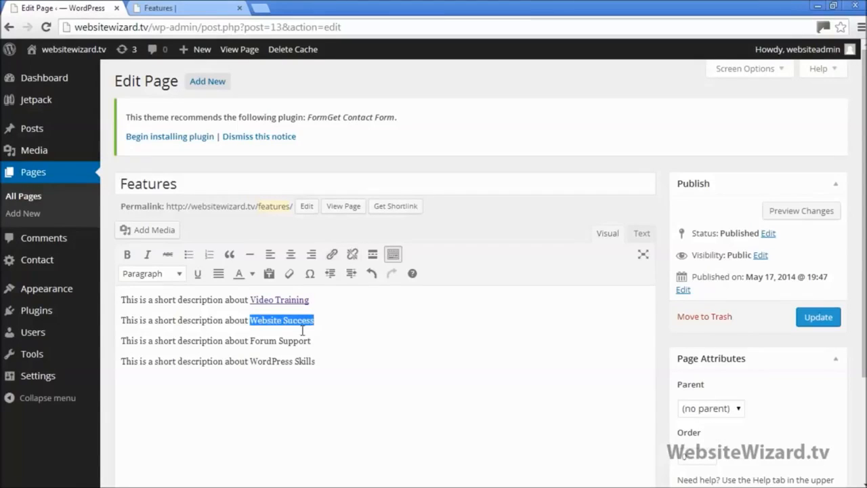
{"action": "left_click", "coordinate": [333, 256]}
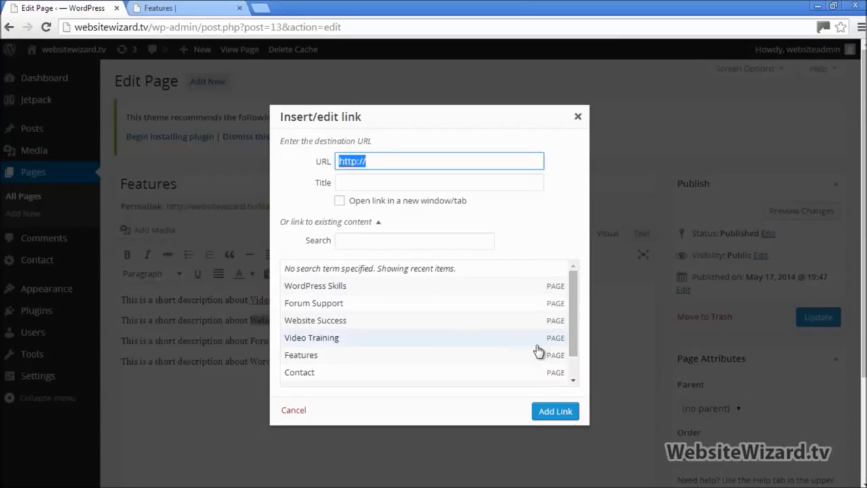
{"action": "left_click", "coordinate": [325, 325]}
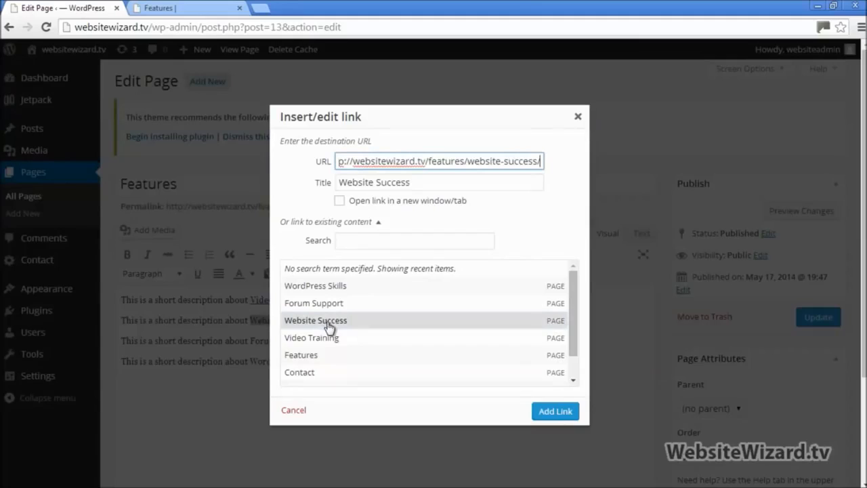
{"action": "left_click", "coordinate": [558, 411]}
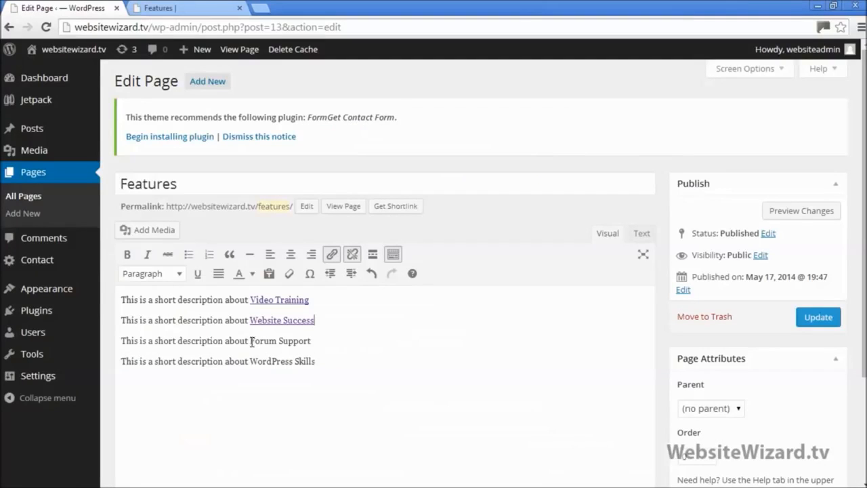
{"action": "left_click_drag", "start_coordinate": [252, 340], "coordinate": [314, 338]}
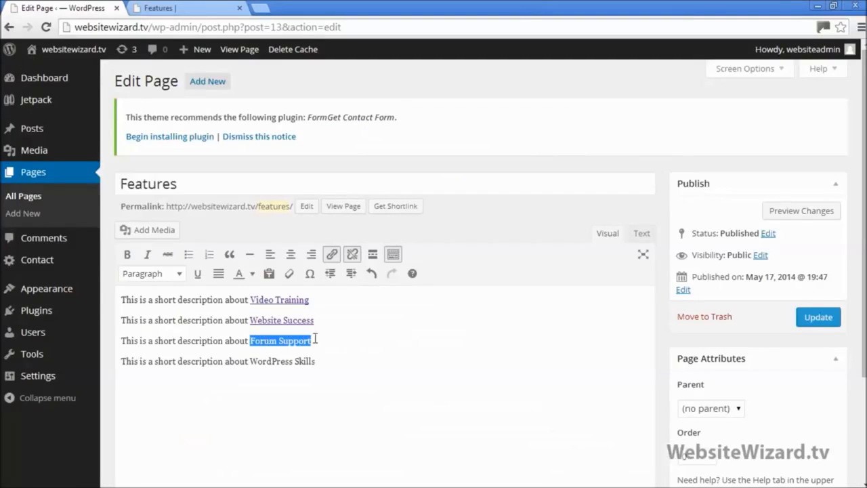
{"action": "left_click", "coordinate": [333, 255]}
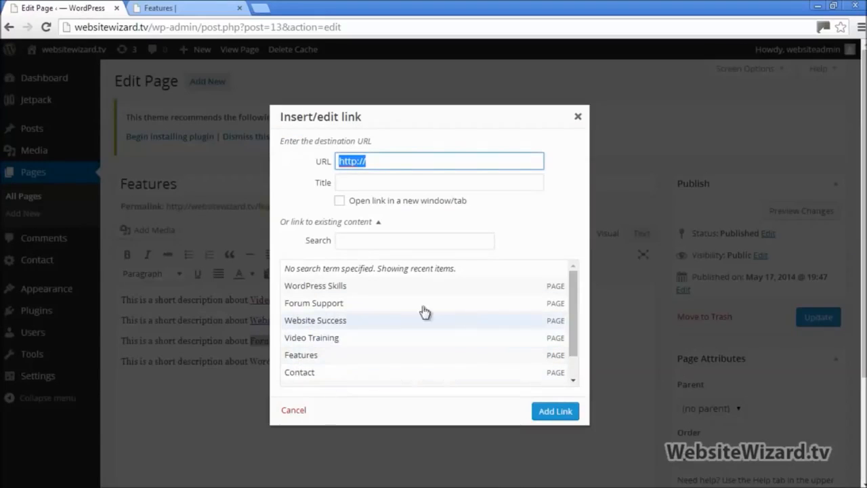
{"action": "left_click", "coordinate": [327, 305]}
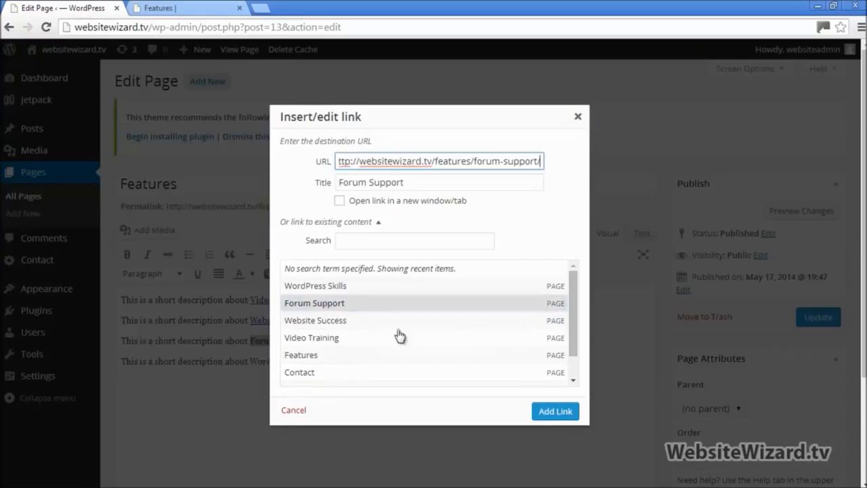
{"action": "left_click", "coordinate": [558, 414]}
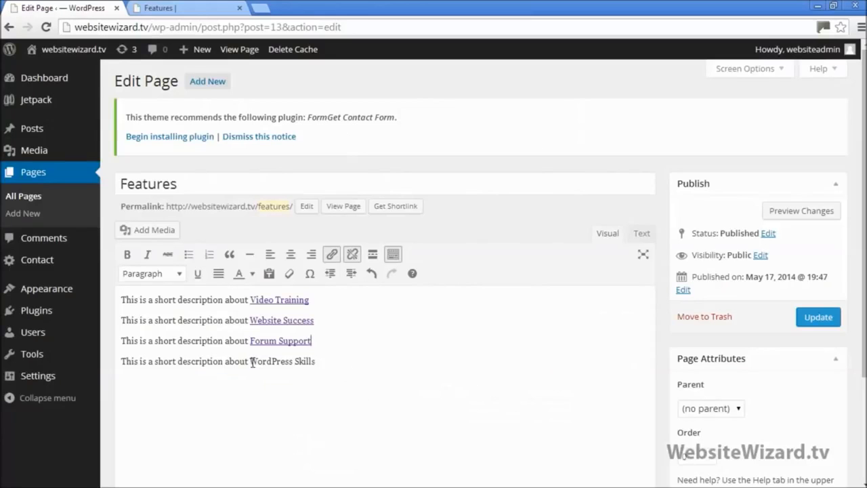
{"action": "left_click_drag", "start_coordinate": [251, 361], "coordinate": [316, 359]}
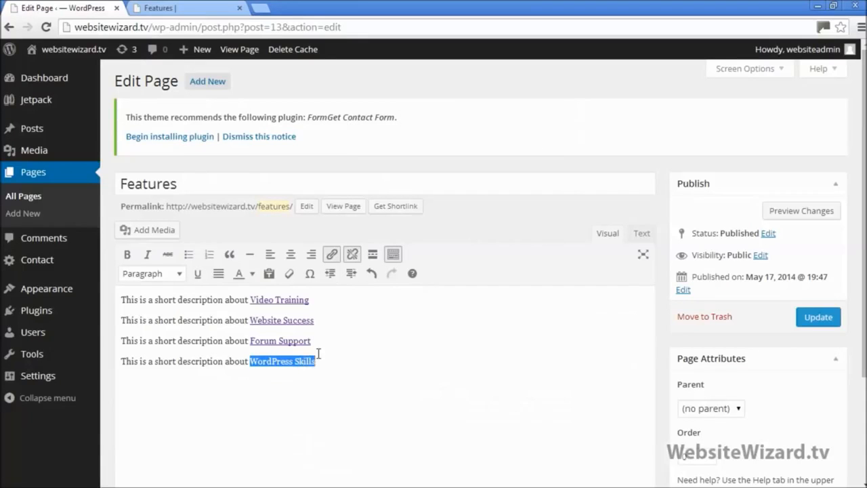
{"action": "left_click", "coordinate": [333, 254]}
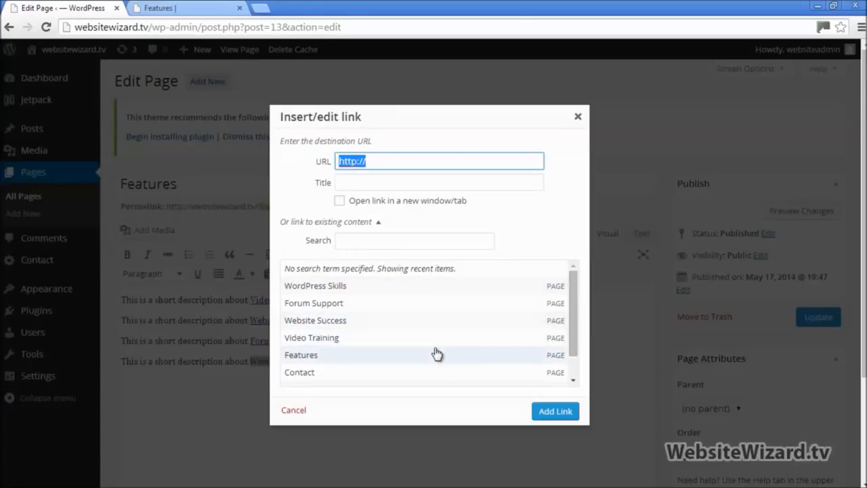
{"action": "left_click", "coordinate": [331, 286]}
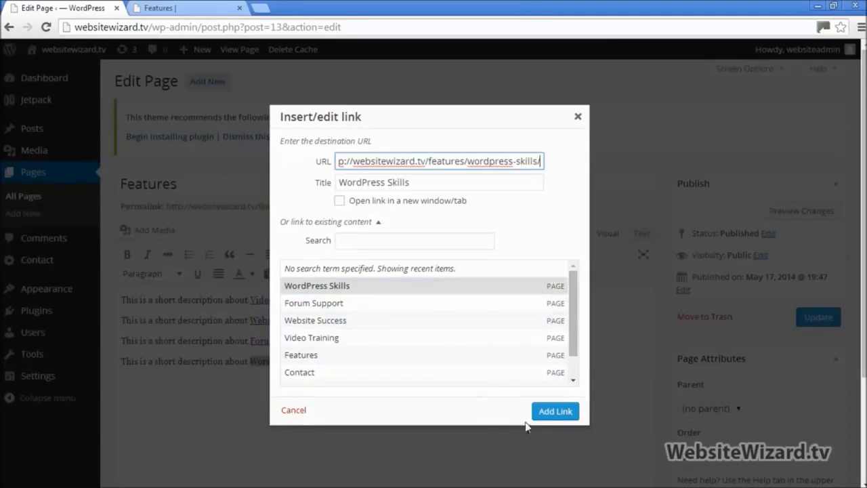
{"action": "left_click", "coordinate": [548, 413]}
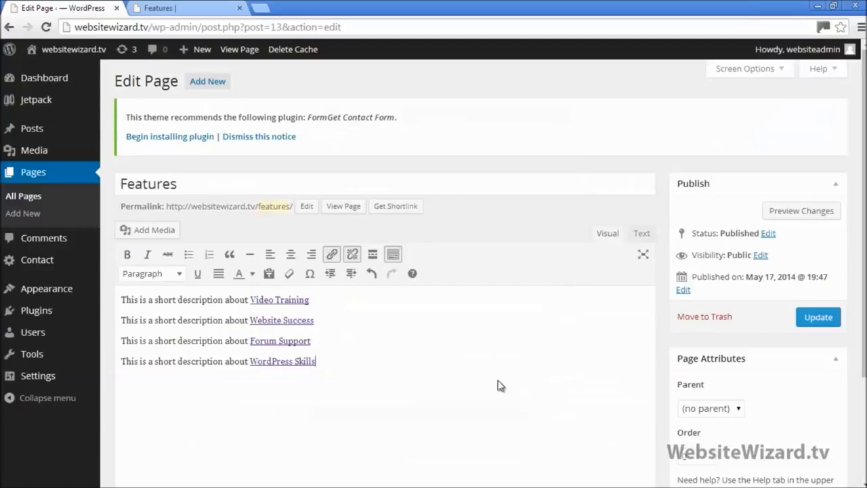
Update the Features page and open it on the reloaded live site
{"action": "left_click", "coordinate": [806, 317]}
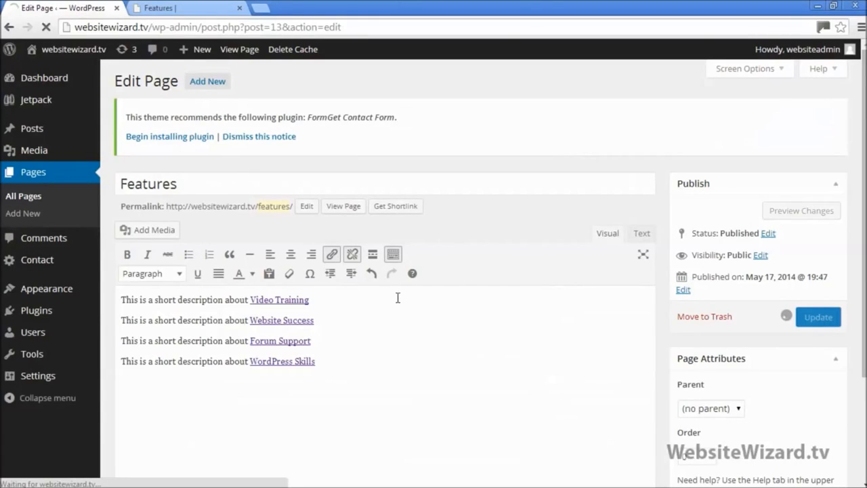
{"action": "left_click", "coordinate": [175, 8]}
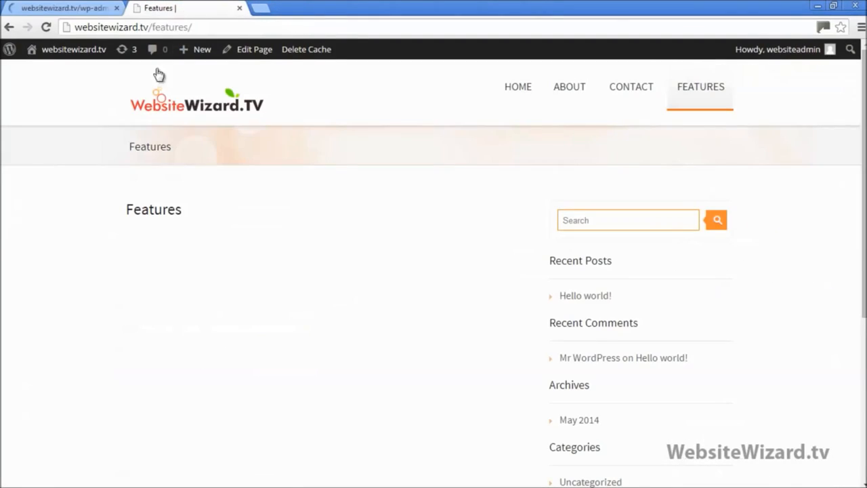
{"action": "left_click", "coordinate": [155, 107]}
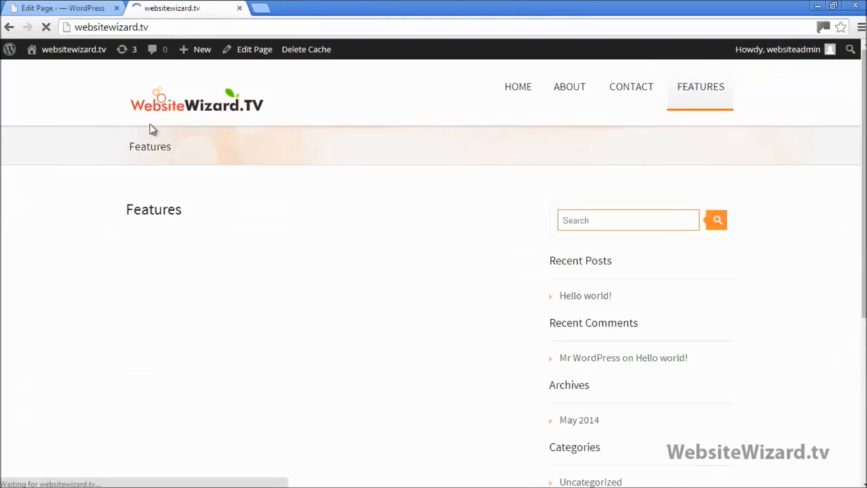
{"action": "left_click", "coordinate": [45, 27]}
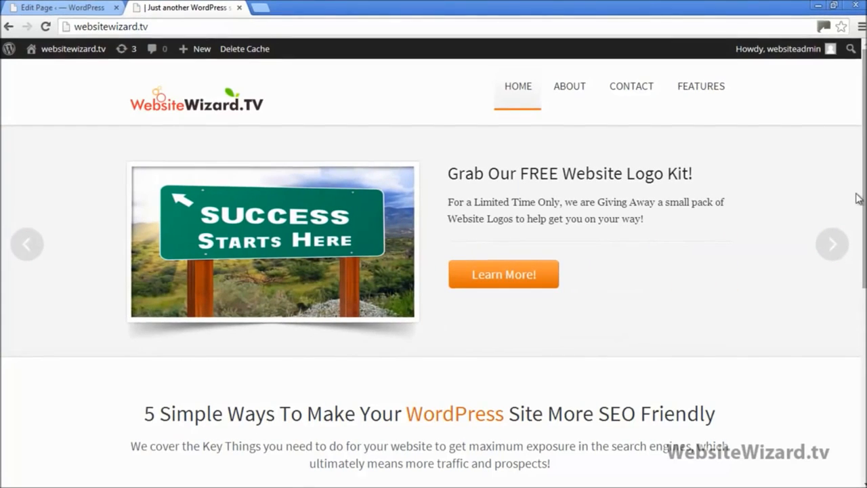
{"action": "mouse_move", "coordinate": [698, 95]}
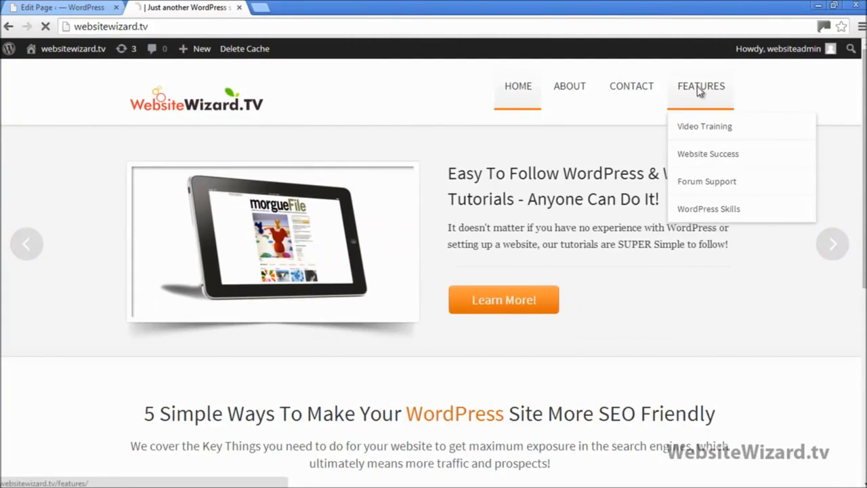
{"action": "left_click", "coordinate": [697, 92]}
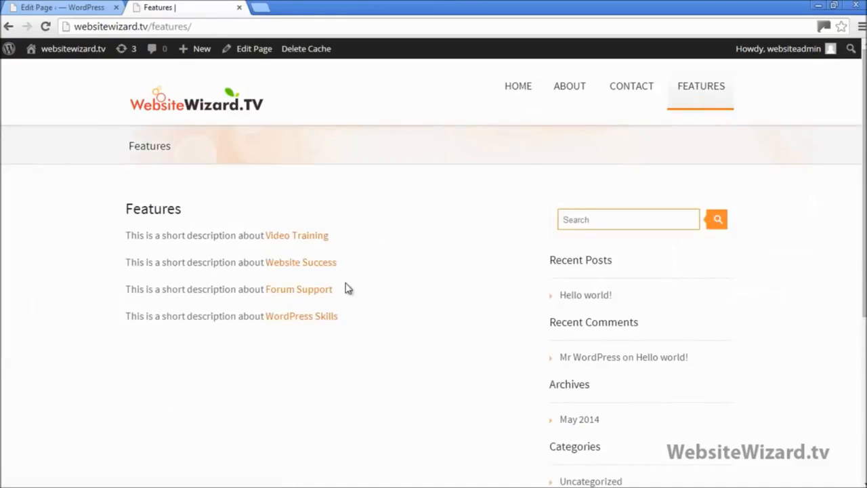
Test the Video Training and Website Success links on the live Features page
{"action": "left_click_drag", "start_coordinate": [125, 243], "coordinate": [256, 237]}
{"action": "left_click", "coordinate": [362, 258]}
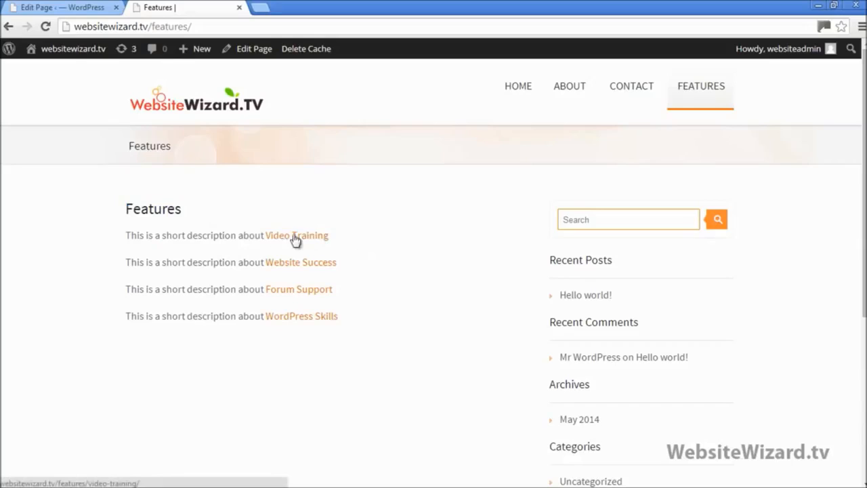
{"action": "left_click", "coordinate": [287, 242]}
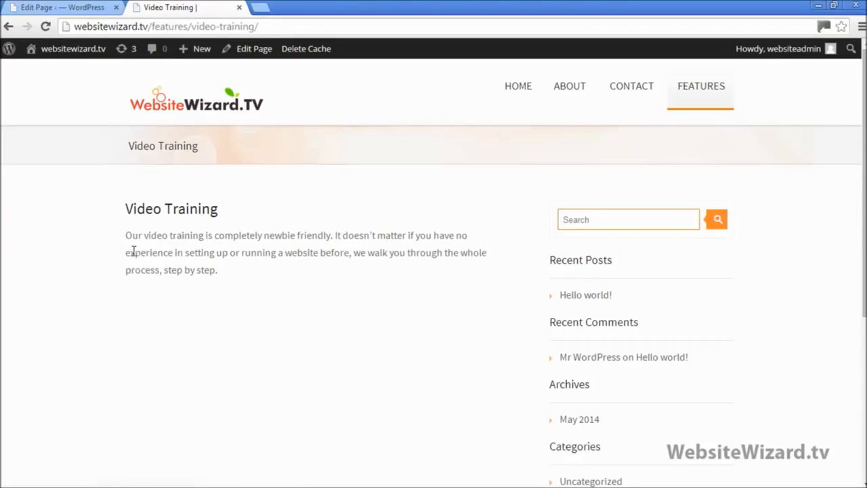
{"action": "left_click", "coordinate": [8, 27]}
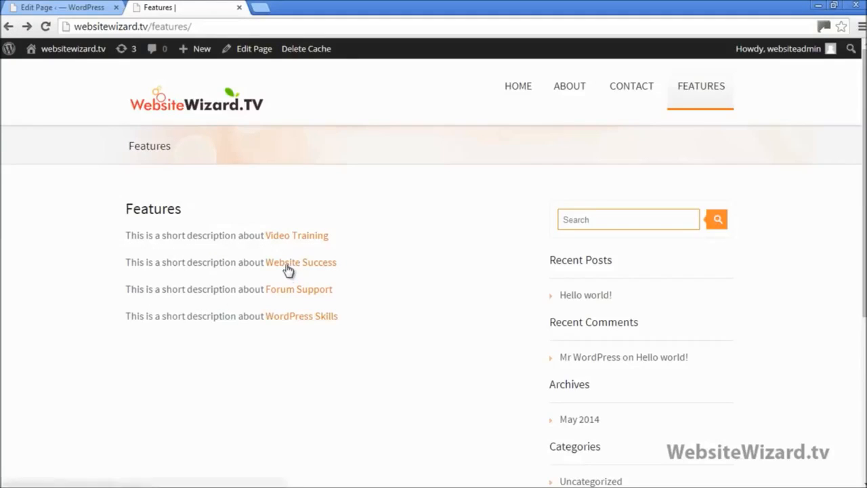
{"action": "left_click", "coordinate": [287, 266]}
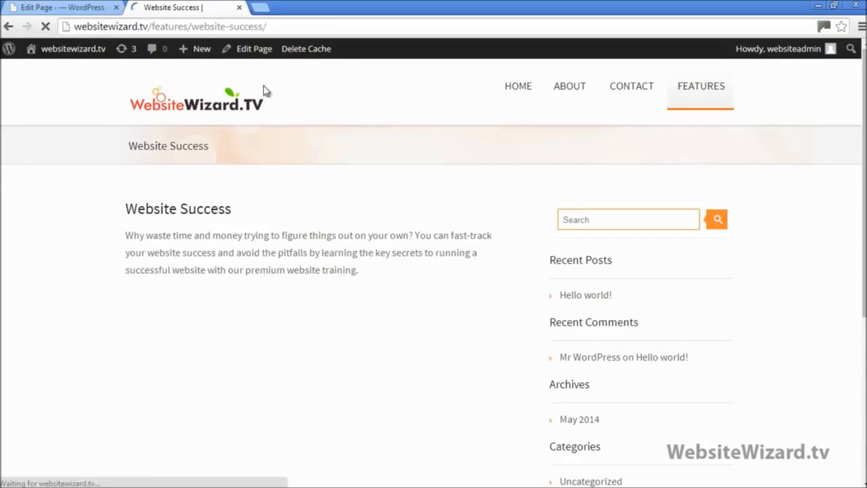
{"action": "left_click", "coordinate": [7, 27]}
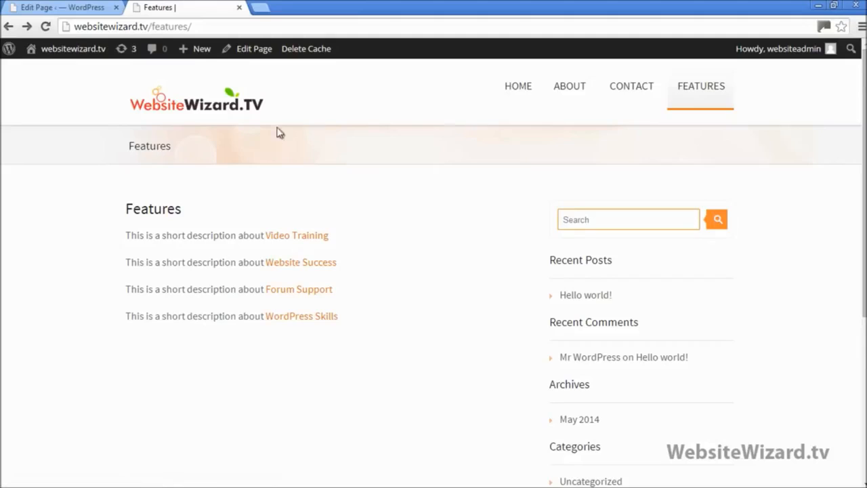
Return to the WebsiteWizard.TV home page using the site logo
{"action": "left_click", "coordinate": [206, 105]}
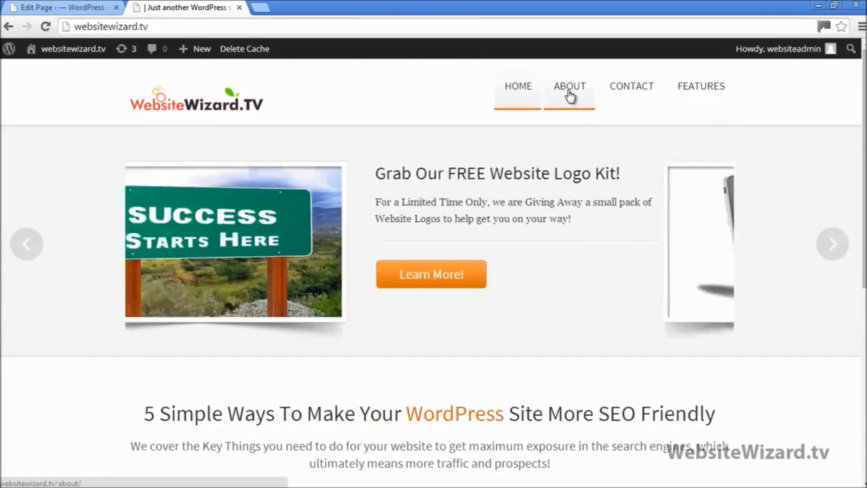
Review the About page and its sidebar widgets, then go back to the Features page editor
{"action": "left_click", "coordinate": [569, 95]}
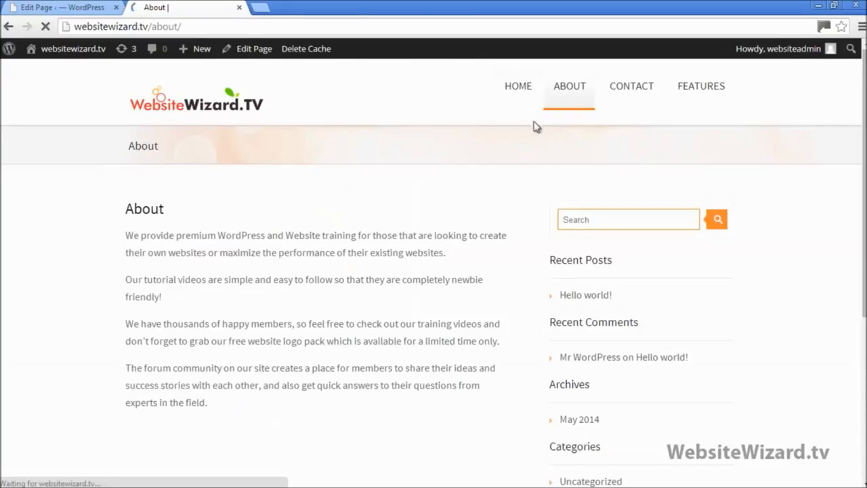
{"action": "scroll", "coordinate": [746, 177], "scroll_direction": "down", "scroll_amount": 3}
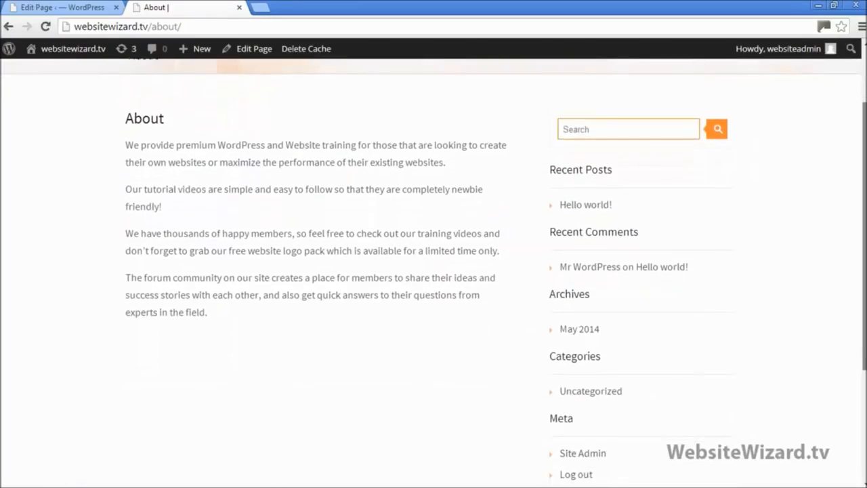
{"action": "left_click", "coordinate": [601, 125]}
{"action": "left_click", "coordinate": [757, 133]}
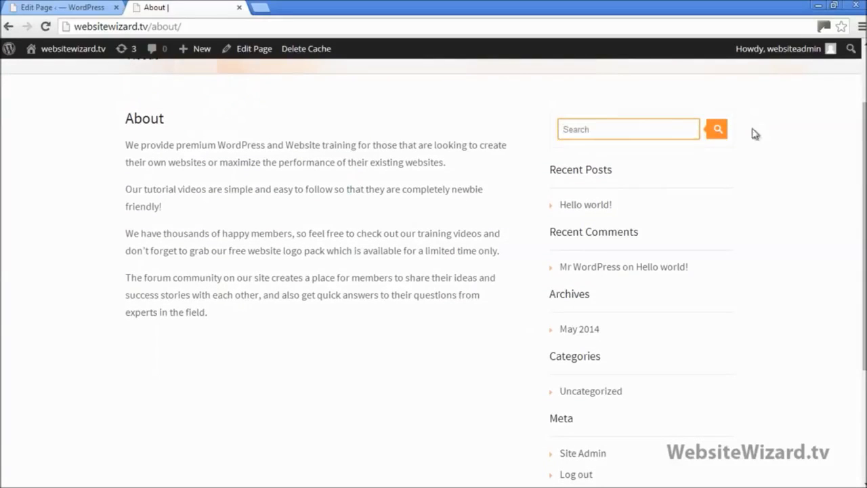
{"action": "scroll", "coordinate": [812, 171], "scroll_direction": "down", "scroll_amount": 2}
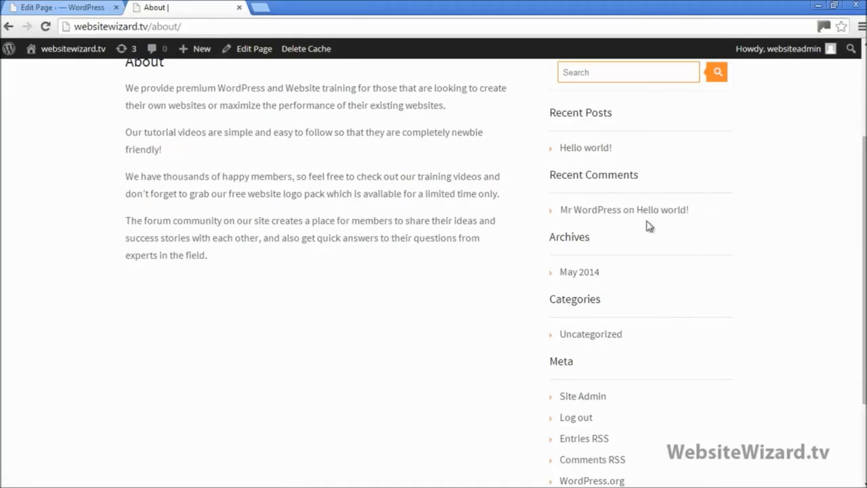
{"action": "scroll", "coordinate": [761, 257], "scroll_direction": "down", "scroll_amount": 2}
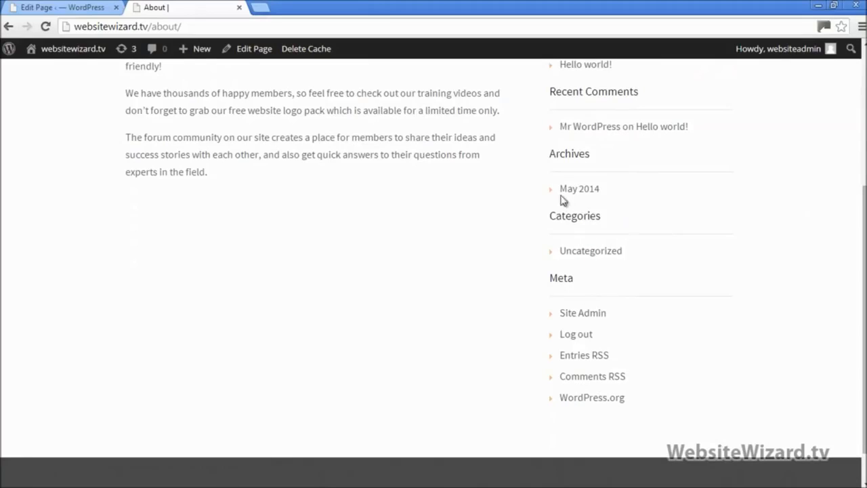
{"action": "scroll", "coordinate": [657, 238], "scroll_direction": "up", "scroll_amount": 2}
{"action": "scroll", "coordinate": [603, 366], "scroll_direction": "up", "scroll_amount": 4}
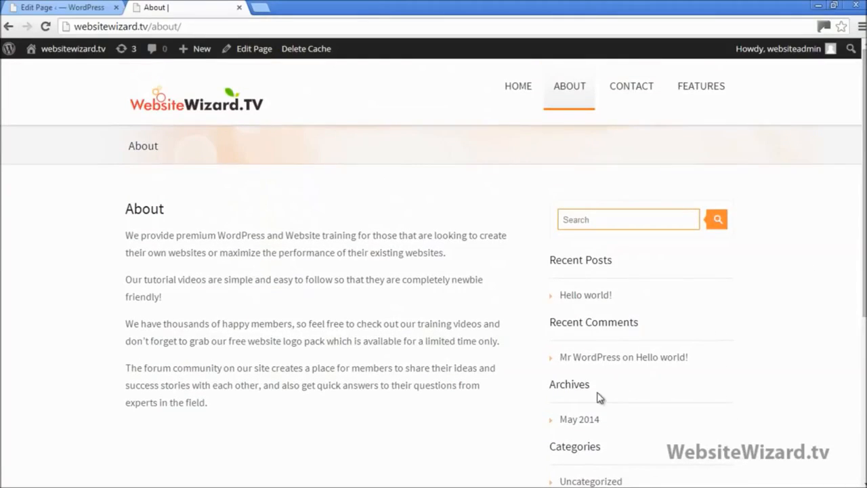
{"action": "left_click", "coordinate": [54, 7]}
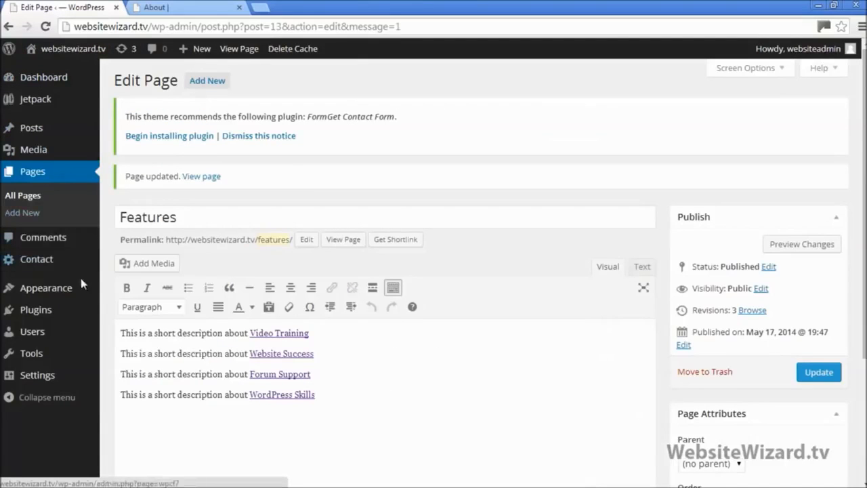
Open Appearance > Widgets, dismiss the Live Widget Previews notice, and return to the About page
{"action": "mouse_move", "coordinate": [70, 290]}
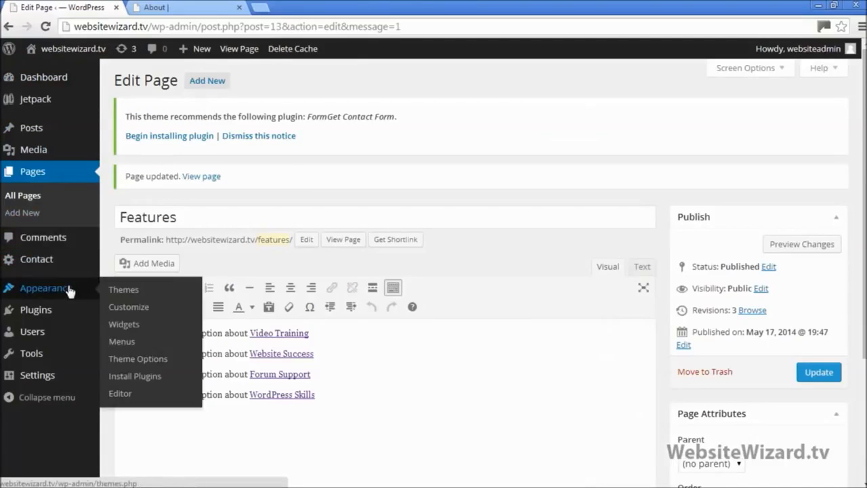
{"action": "left_click", "coordinate": [138, 326]}
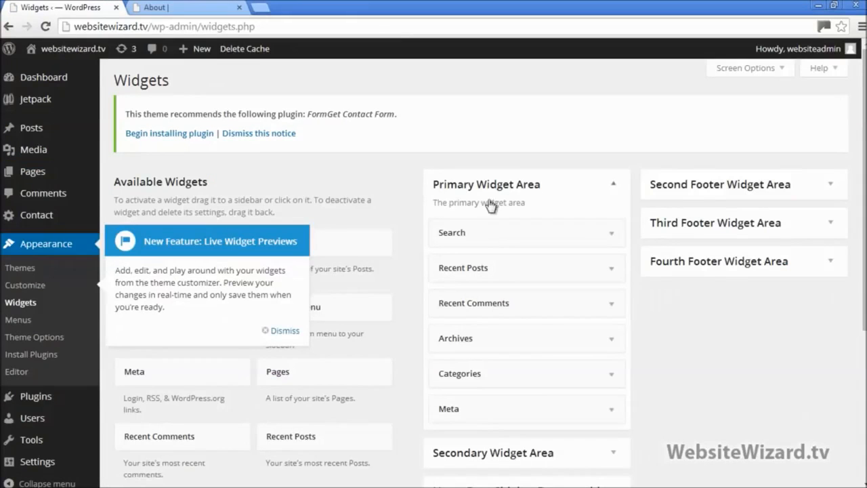
{"action": "left_click", "coordinate": [282, 332]}
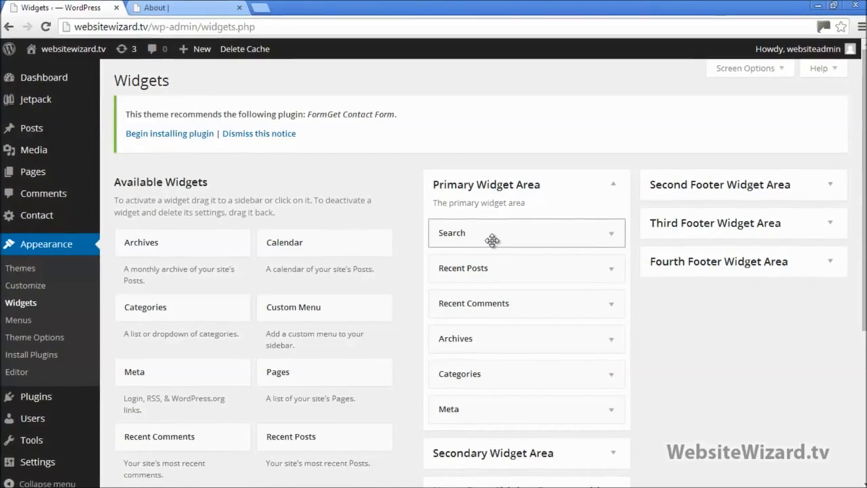
{"action": "left_click_drag", "start_coordinate": [492, 237], "coordinate": [449, 302]}
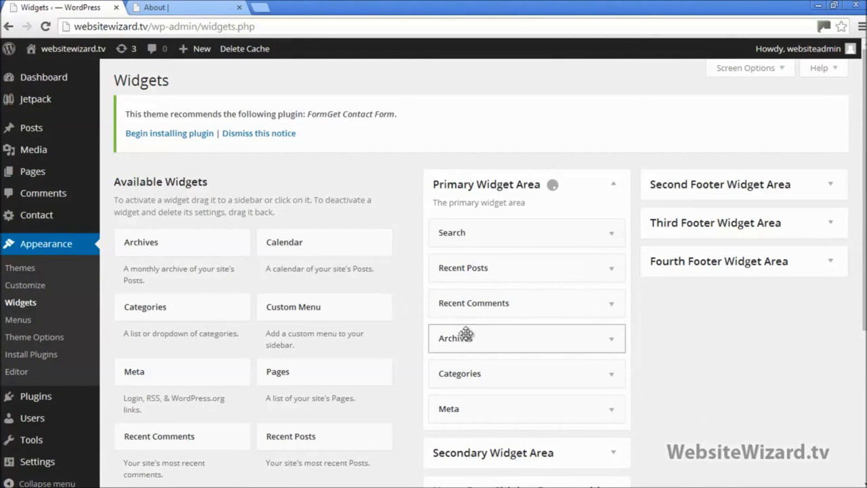
{"action": "left_click", "coordinate": [184, 8]}
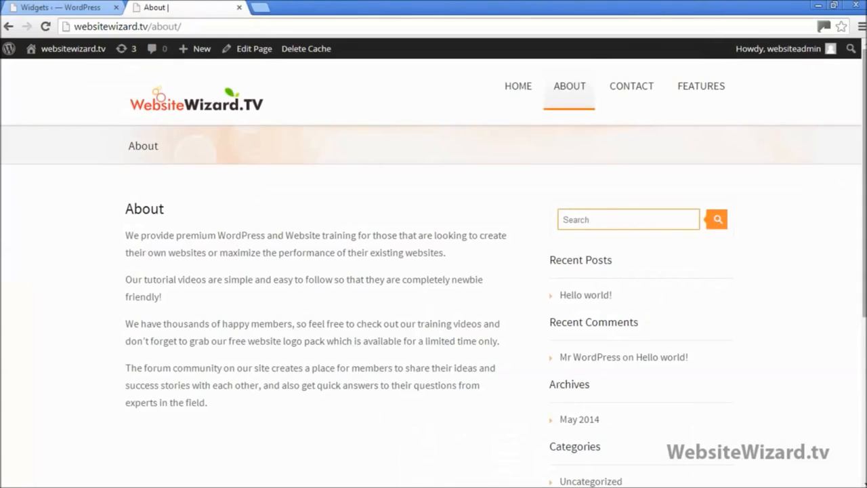
Match the About page's Recent Posts heading to the Recent Posts and Search widgets
{"action": "left_click_drag", "start_coordinate": [864, 100], "coordinate": [855, 126]}
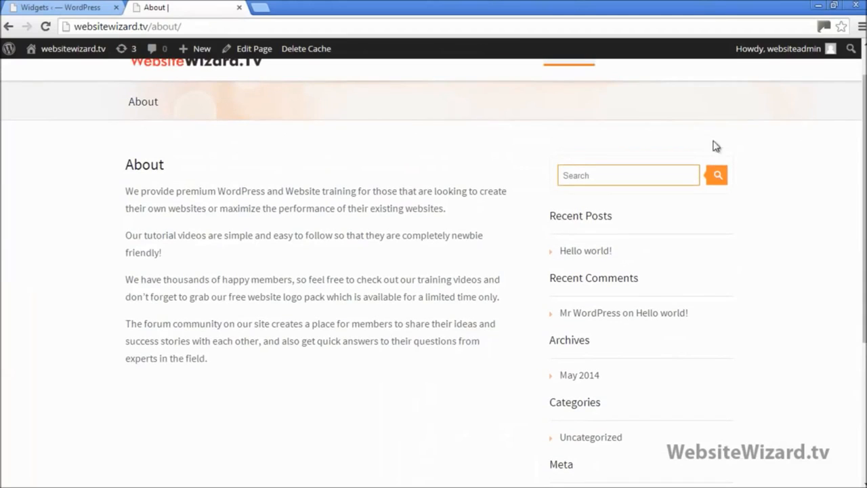
{"action": "scroll", "coordinate": [519, 332], "scroll_direction": "down", "scroll_amount": 4}
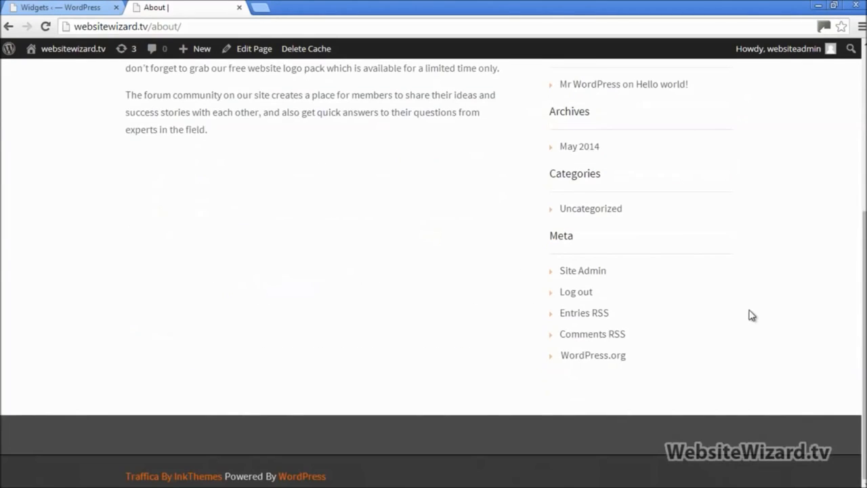
{"action": "scroll", "coordinate": [751, 309], "scroll_direction": "up", "scroll_amount": 4}
{"action": "scroll", "coordinate": [752, 296], "scroll_direction": "up", "scroll_amount": 1}
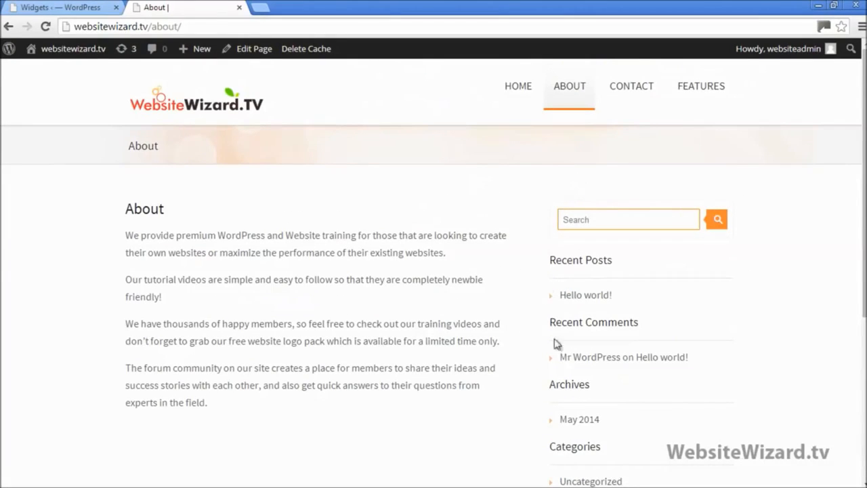
{"action": "left_click_drag", "start_coordinate": [550, 259], "coordinate": [615, 255]}
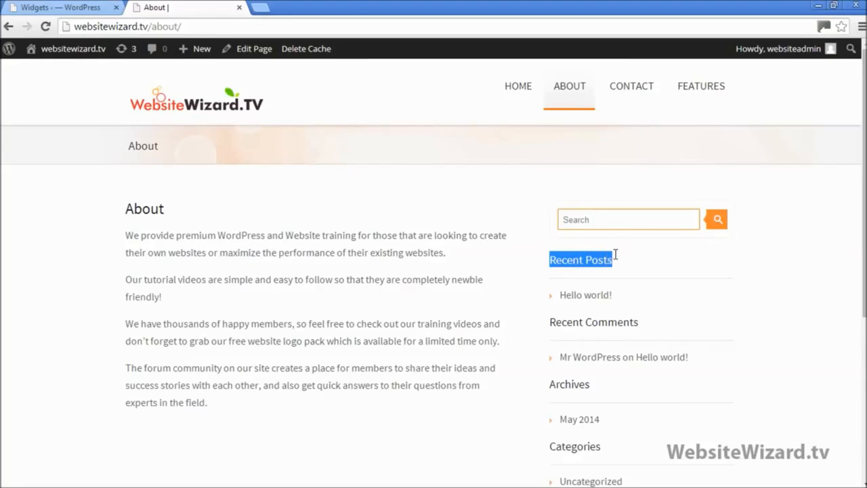
{"action": "left_click", "coordinate": [68, 6]}
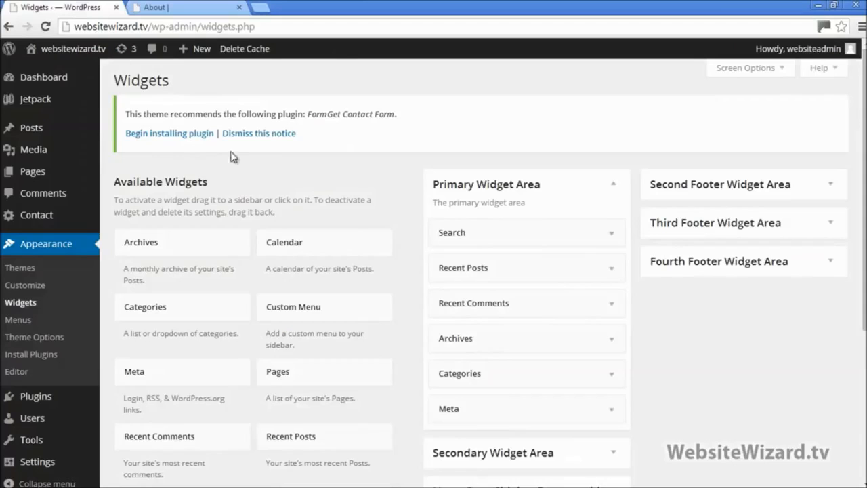
{"action": "left_click", "coordinate": [611, 271]}
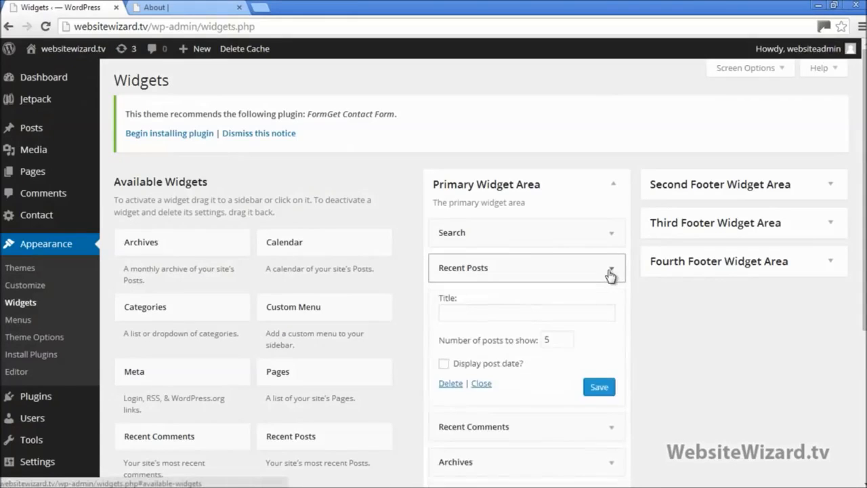
{"action": "left_click", "coordinate": [610, 271]}
{"action": "left_click", "coordinate": [610, 234]}
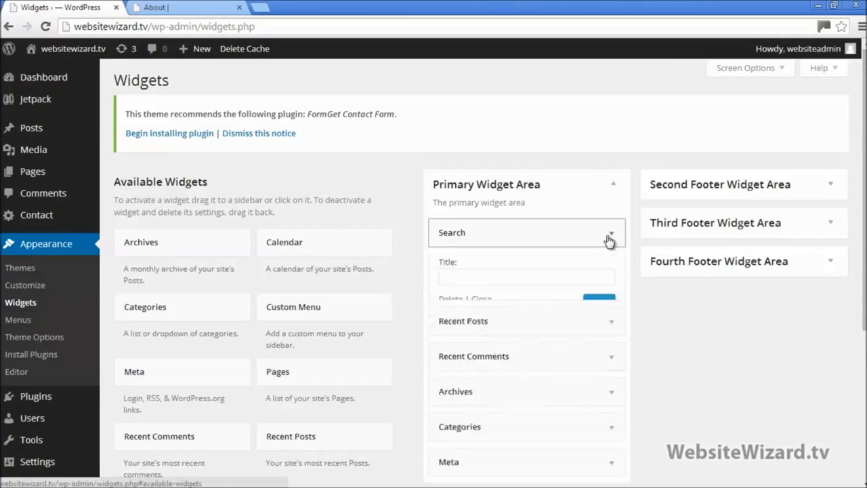
{"action": "left_click", "coordinate": [610, 235]}
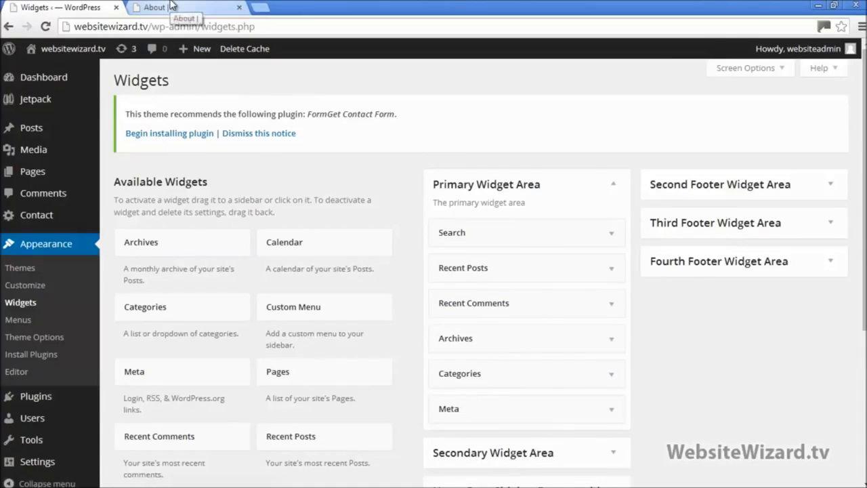
Match the Recent Comments sidebar heading to its widget in the Primary Widget Area
{"action": "left_click", "coordinate": [170, 5]}
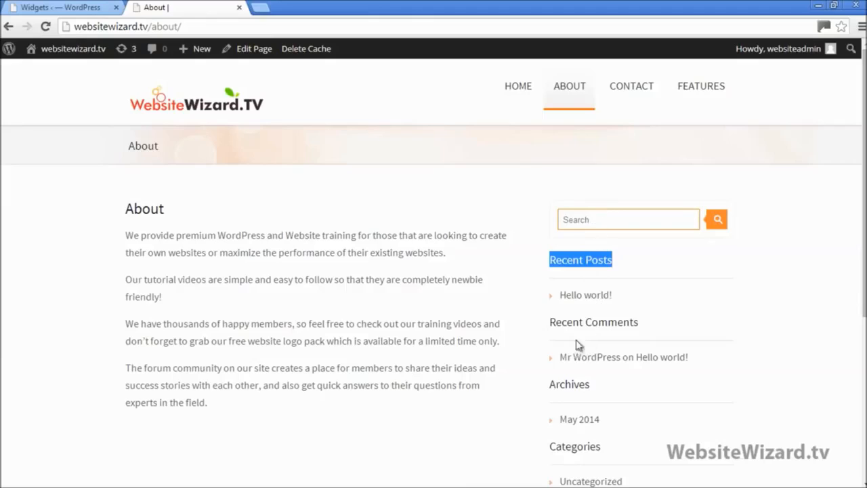
{"action": "left_click_drag", "start_coordinate": [550, 323], "coordinate": [645, 318]}
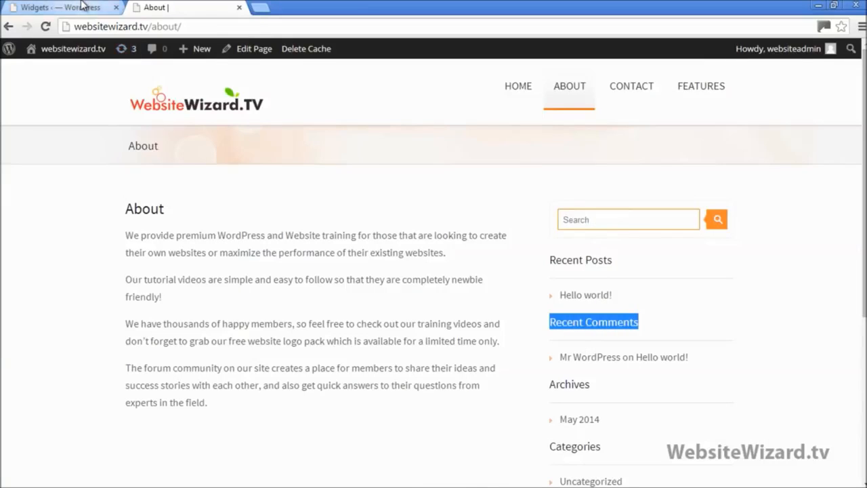
{"action": "left_click", "coordinate": [60, 7]}
{"action": "left_click", "coordinate": [599, 308]}
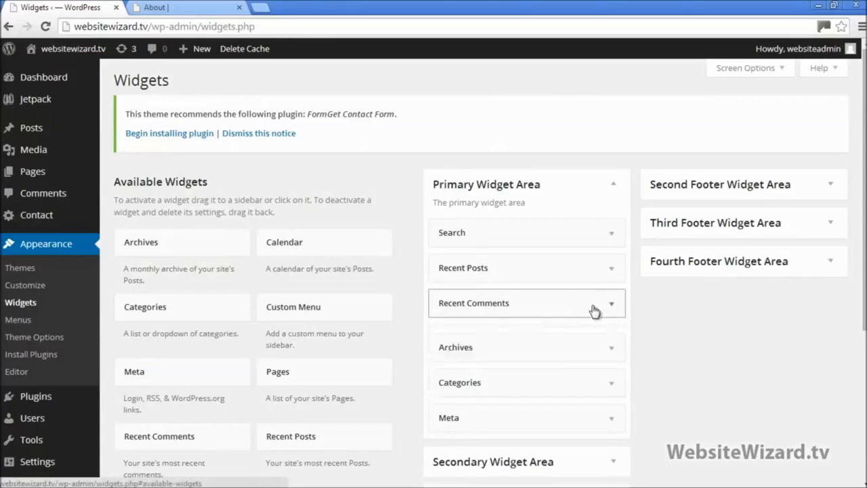
{"action": "left_click", "coordinate": [598, 301]}
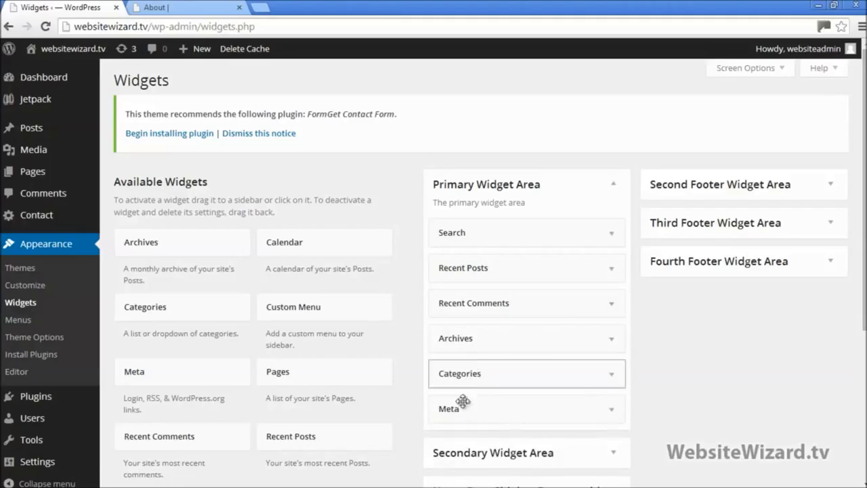
Scroll through the About page sidebar again, then return to the Widgets admin page
{"action": "left_click", "coordinate": [187, 8]}
{"action": "scroll", "coordinate": [535, 353], "scroll_direction": "down", "scroll_amount": 3}
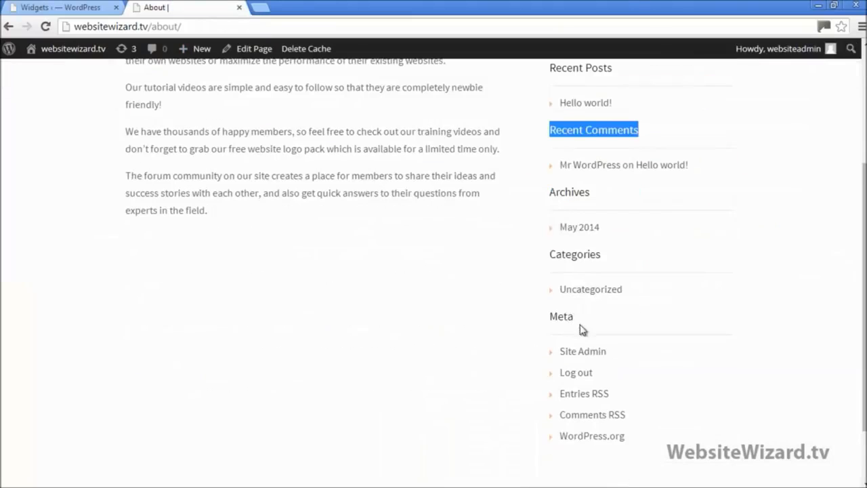
{"action": "scroll", "coordinate": [536, 298], "scroll_direction": "up", "scroll_amount": 3}
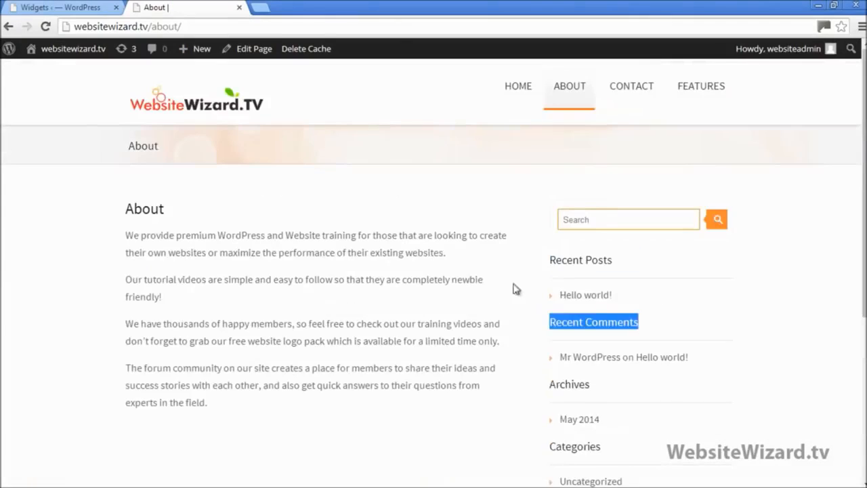
{"action": "left_click", "coordinate": [766, 312]}
{"action": "scroll", "coordinate": [740, 305], "scroll_direction": "down", "scroll_amount": 3}
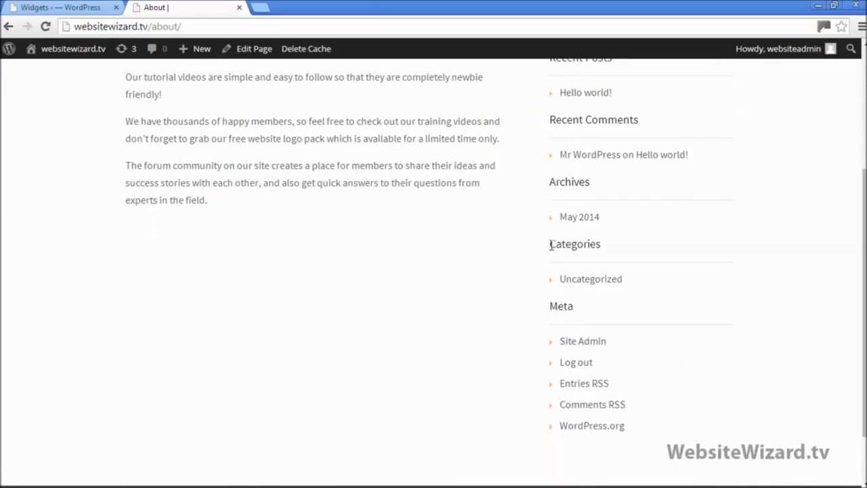
{"action": "scroll", "coordinate": [658, 260], "scroll_direction": "up", "scroll_amount": 1}
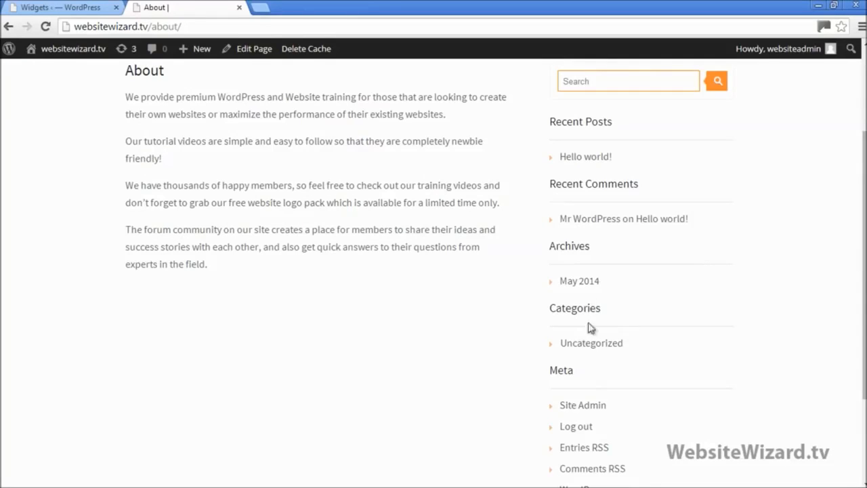
{"action": "scroll", "coordinate": [847, 271], "scroll_direction": "up", "scroll_amount": 2}
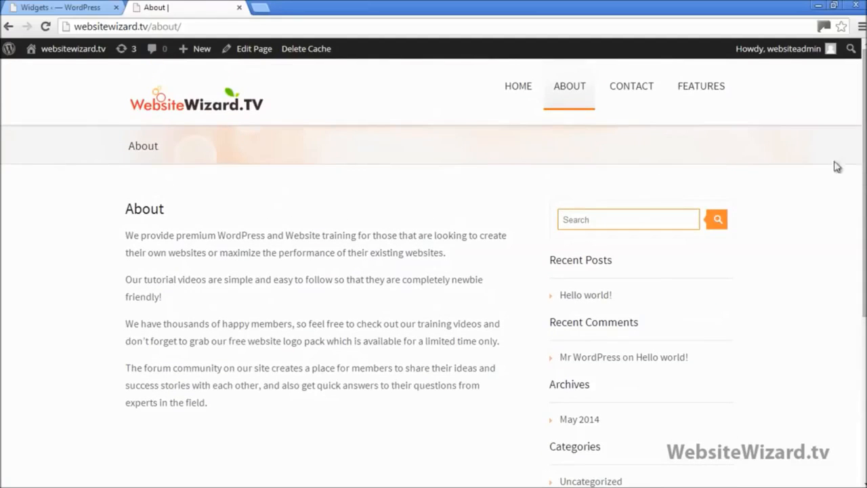
{"action": "scroll", "coordinate": [838, 167], "scroll_direction": "down", "scroll_amount": 1}
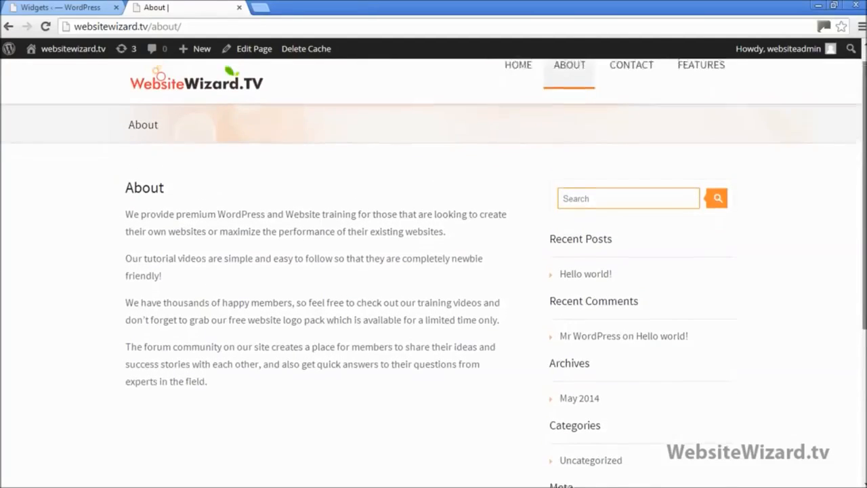
{"action": "scroll", "coordinate": [759, 281], "scroll_direction": "up", "scroll_amount": 1}
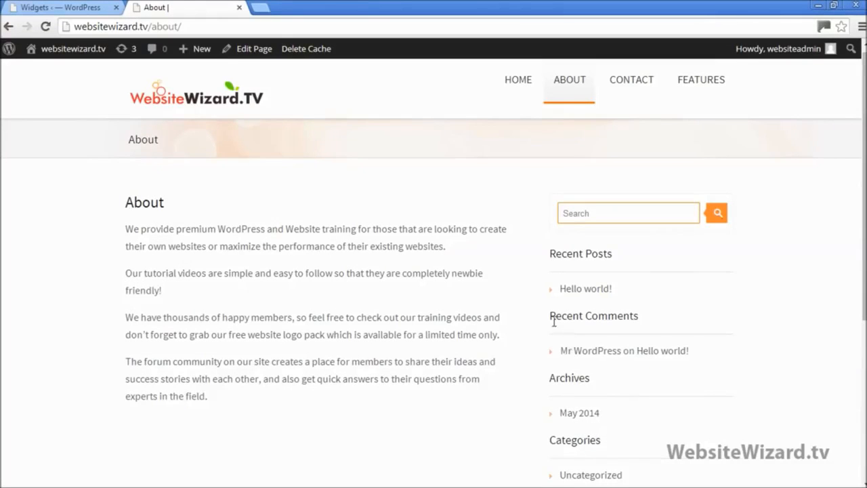
{"action": "left_click", "coordinate": [78, 6]}
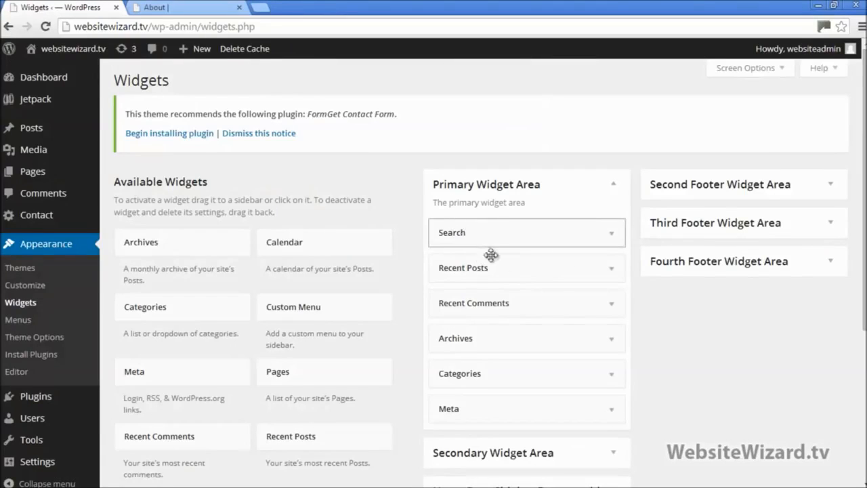
Remove Recent Posts, Recent Comments, Archives, Categories and Meta from the Primary Widget Area, keeping Search
{"action": "left_click_drag", "start_coordinate": [541, 267], "coordinate": [354, 278]}
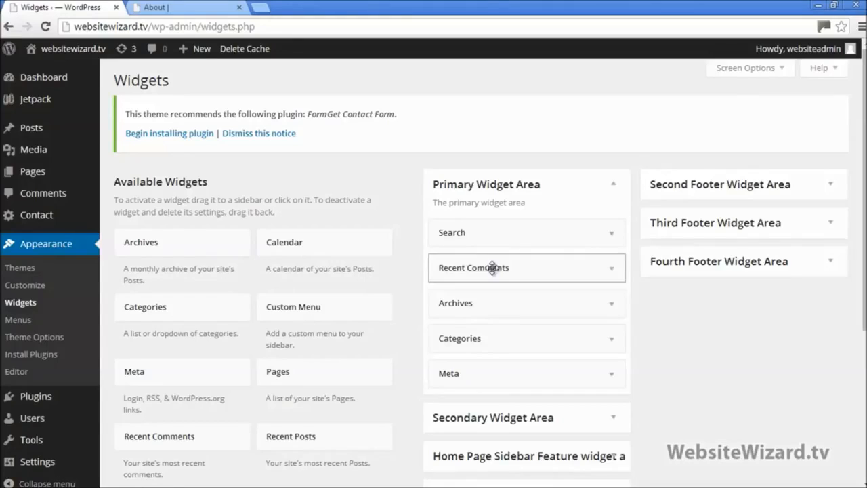
{"action": "left_click_drag", "start_coordinate": [492, 268], "coordinate": [285, 270]}
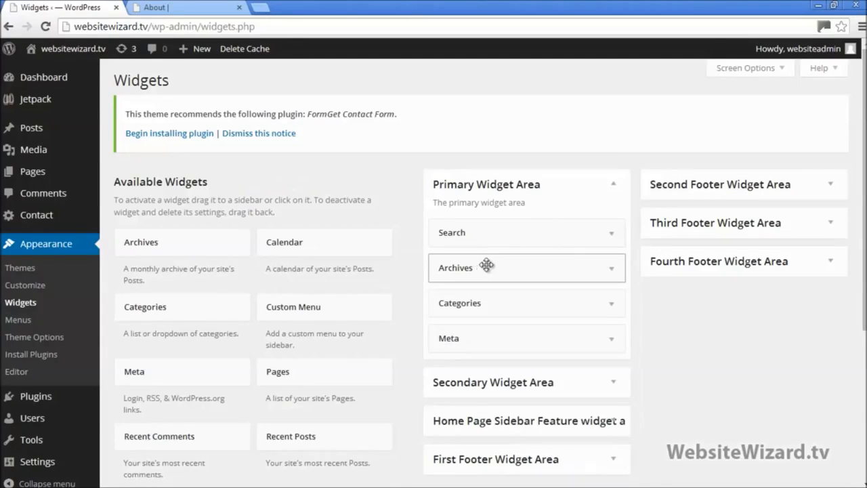
{"action": "left_click_drag", "start_coordinate": [486, 265], "coordinate": [286, 271]}
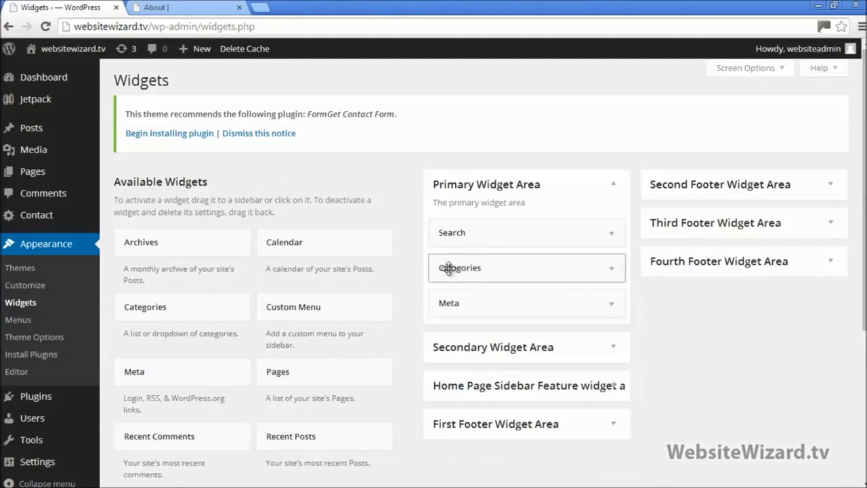
{"action": "left_click_drag", "start_coordinate": [414, 270], "coordinate": [290, 267]}
{"action": "left_click_drag", "start_coordinate": [476, 265], "coordinate": [299, 275]}
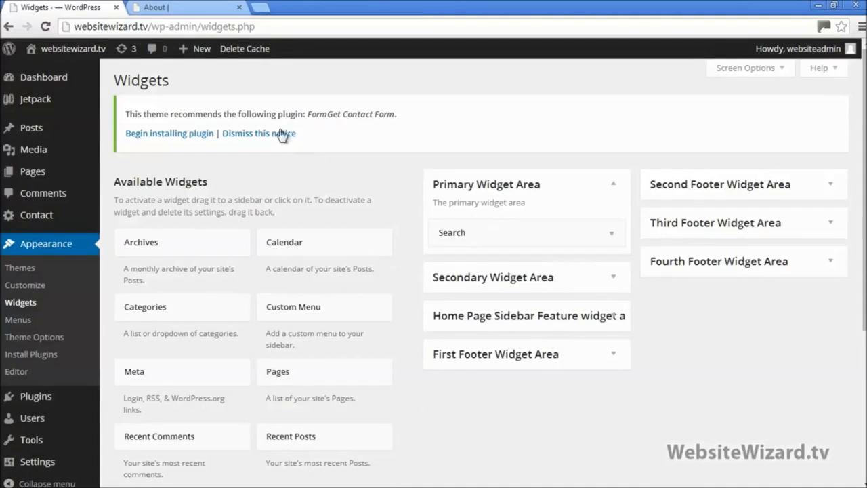
{"action": "left_click", "coordinate": [184, 8]}
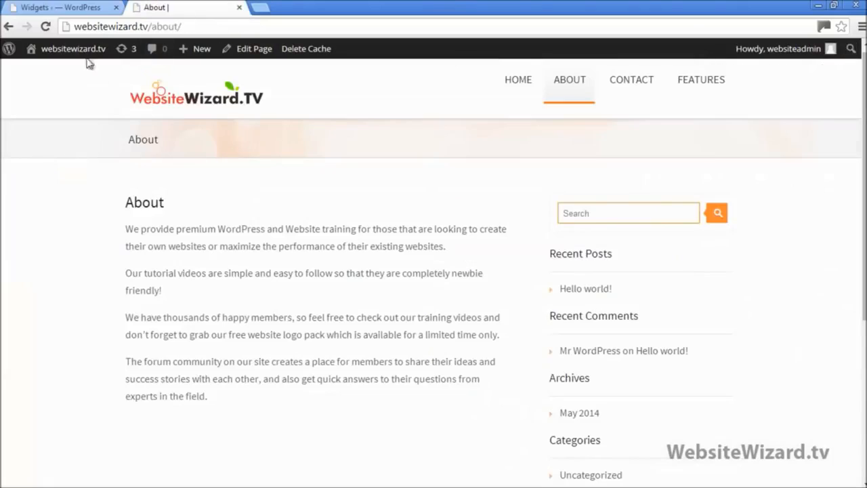
Reload the About page to confirm the search-only sidebar, then browse the home page
{"action": "left_click", "coordinate": [46, 27]}
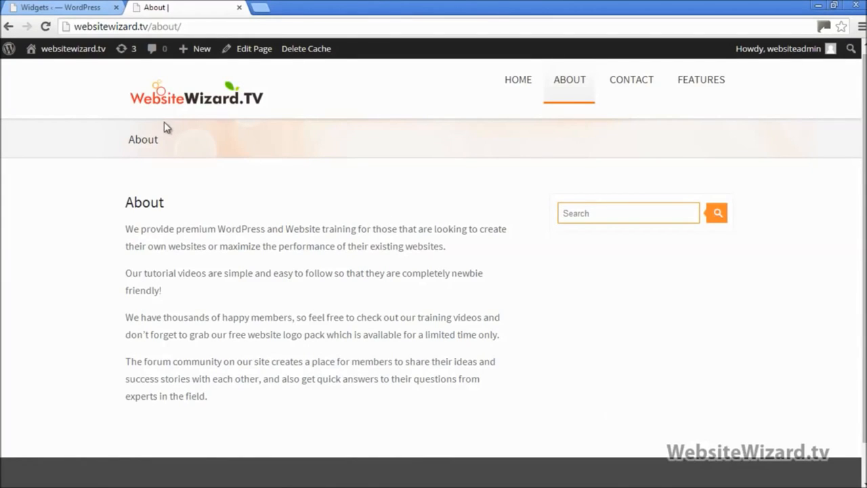
{"action": "left_click", "coordinate": [166, 101]}
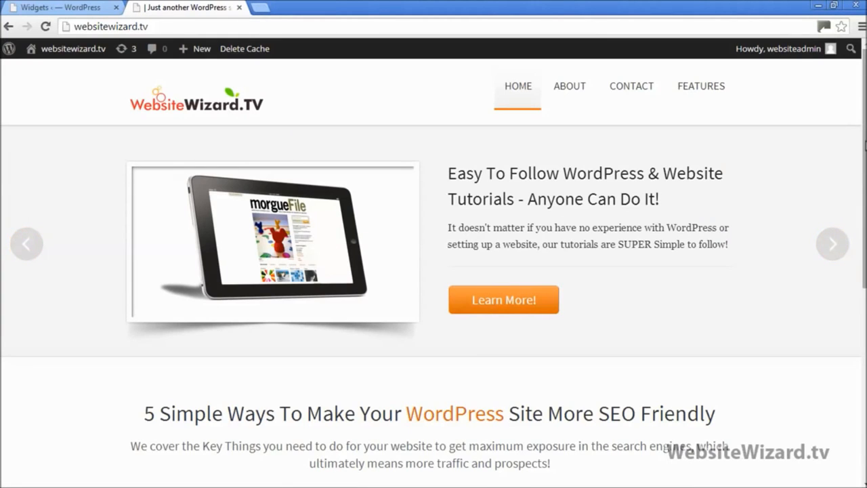
{"action": "scroll", "coordinate": [434, 271], "scroll_direction": "down", "scroll_amount": 5}
{"action": "scroll", "coordinate": [433, 271], "scroll_direction": "up", "scroll_amount": 5}
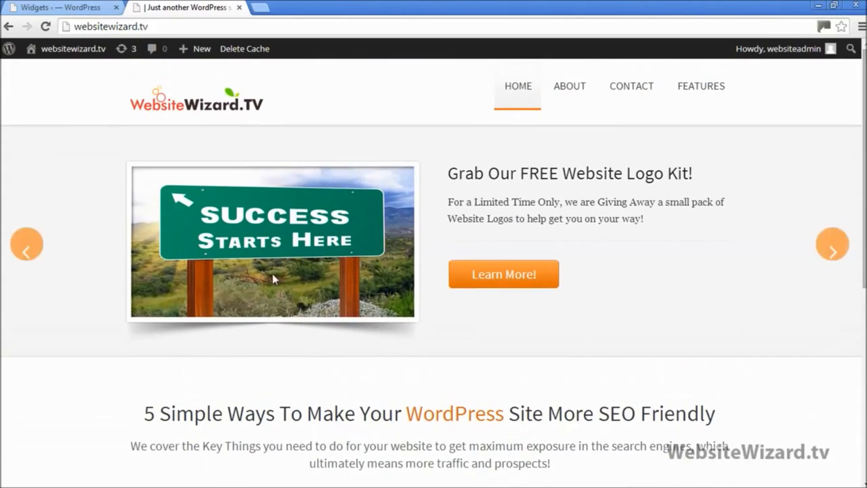
{"action": "scroll", "coordinate": [474, 318], "scroll_direction": "down", "scroll_amount": 3}
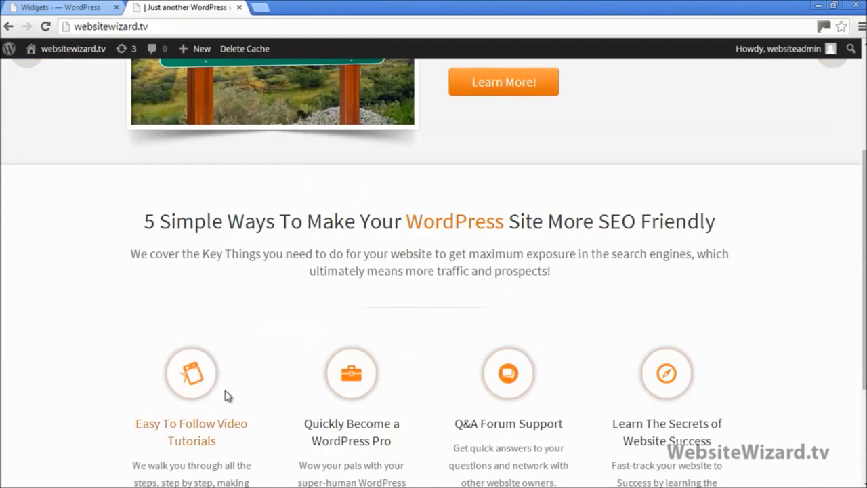
{"action": "scroll", "coordinate": [310, 360], "scroll_direction": "up", "scroll_amount": 1}
{"action": "scroll", "coordinate": [471, 316], "scroll_direction": "up", "scroll_amount": 2}
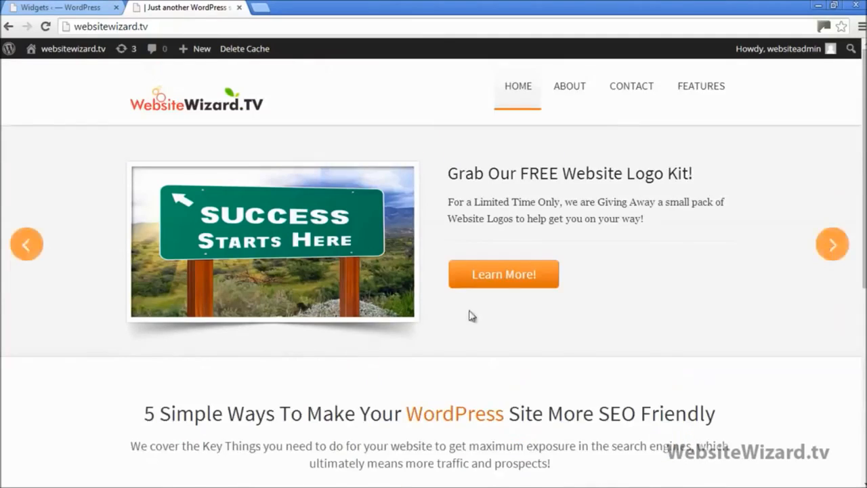
{"action": "scroll", "coordinate": [650, 159], "scroll_direction": "down", "scroll_amount": 1}
{"action": "scroll", "coordinate": [682, 97], "scroll_direction": "up", "scroll_amount": 1}
{"action": "mouse_move", "coordinate": [698, 95]}
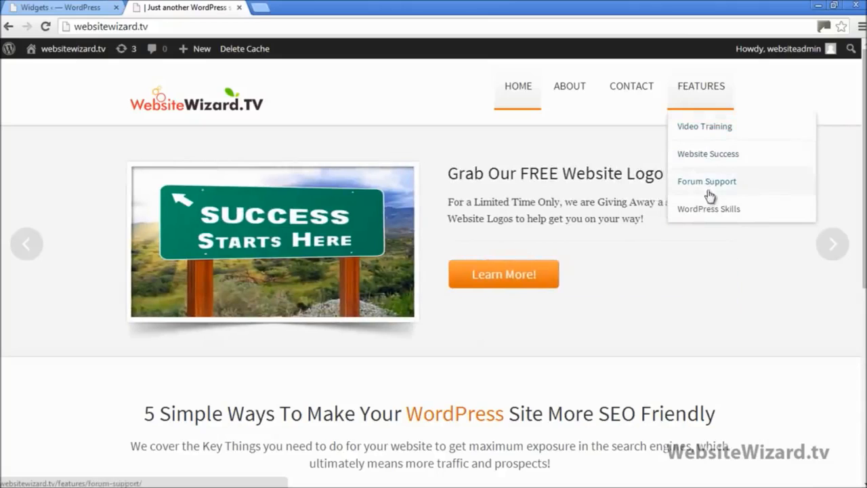
View the Contact page's message form and search-only sidebar, then return to the Widgets admin page
{"action": "left_click", "coordinate": [632, 88]}
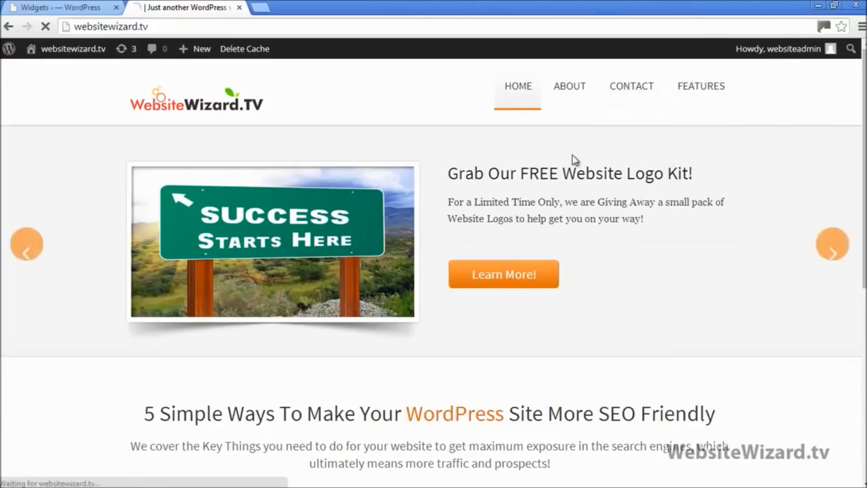
{"action": "scroll", "coordinate": [288, 264], "scroll_direction": "down", "scroll_amount": 3}
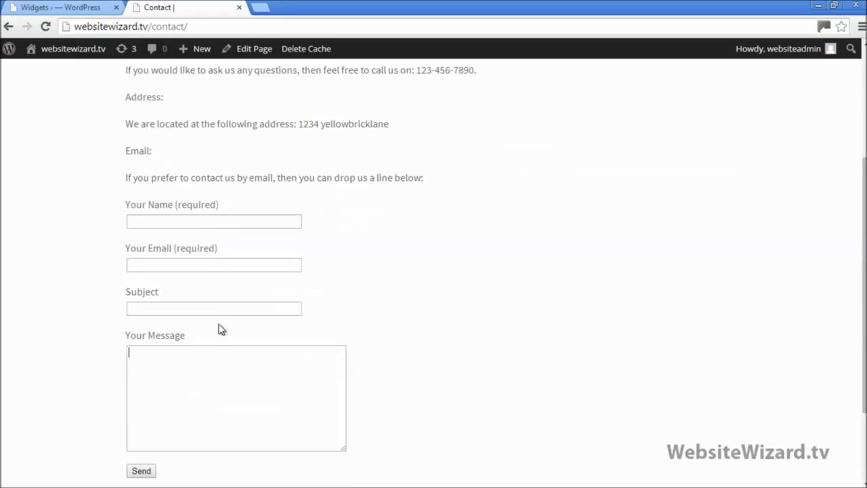
{"action": "scroll", "coordinate": [218, 328], "scroll_direction": "up", "scroll_amount": 3}
{"action": "scroll", "coordinate": [216, 352], "scroll_direction": "down", "scroll_amount": 2}
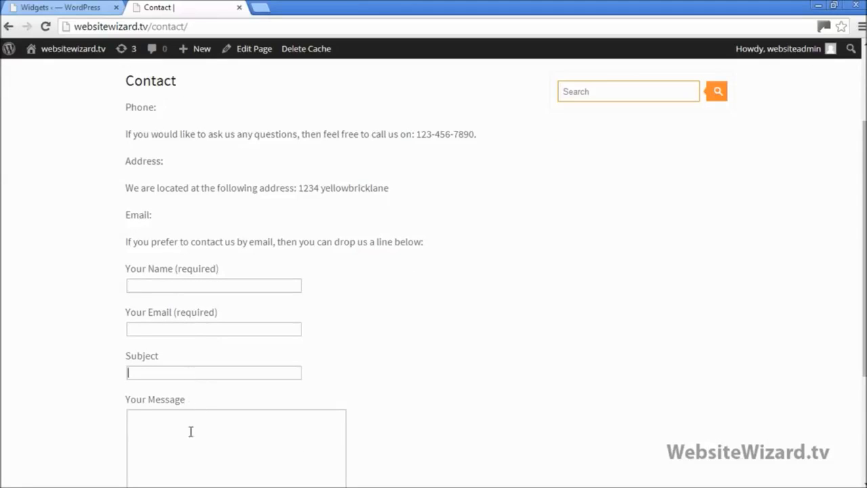
{"action": "scroll", "coordinate": [197, 393], "scroll_direction": "down", "scroll_amount": 3}
{"action": "scroll", "coordinate": [196, 281], "scroll_direction": "up", "scroll_amount": 3}
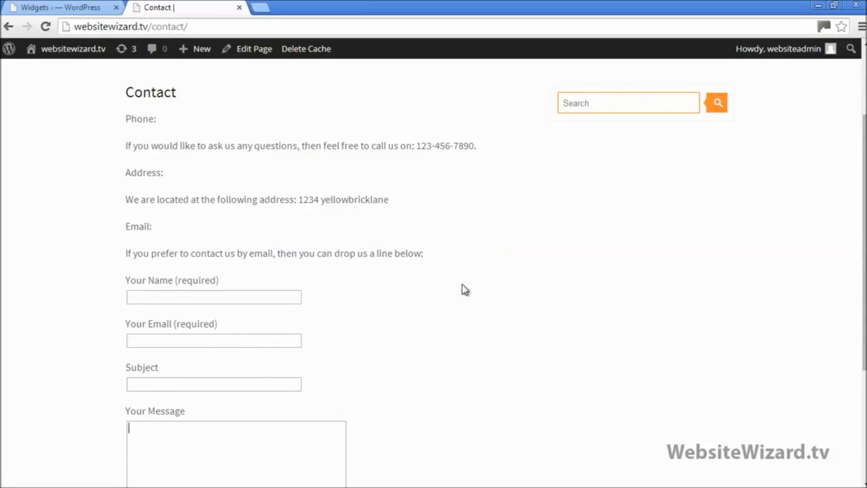
{"action": "scroll", "coordinate": [462, 284], "scroll_direction": "up", "scroll_amount": 1}
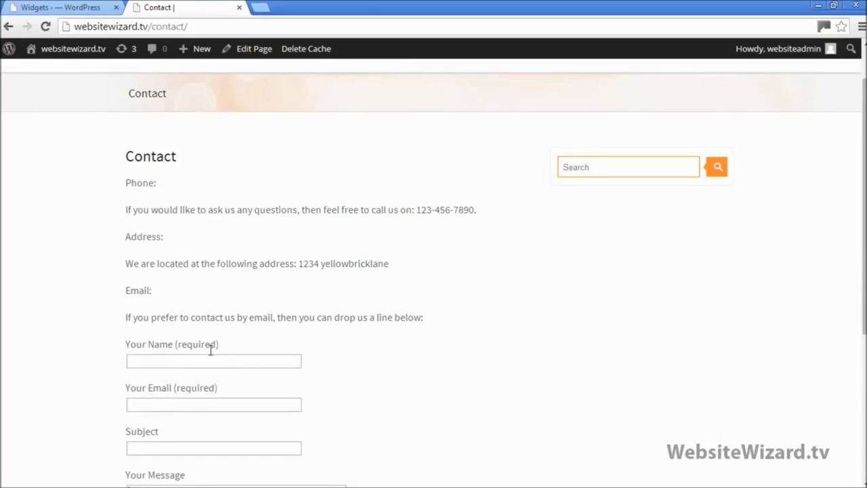
{"action": "scroll", "coordinate": [252, 380], "scroll_direction": "up", "scroll_amount": 1}
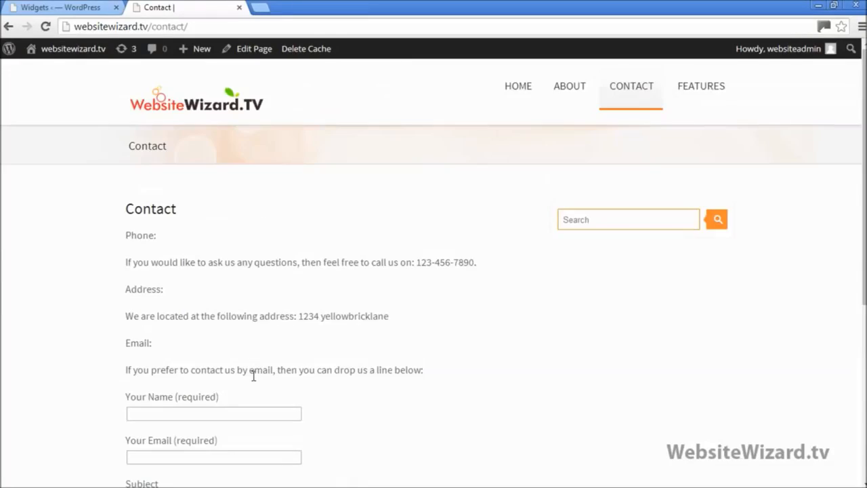
{"action": "left_click", "coordinate": [55, 7]}
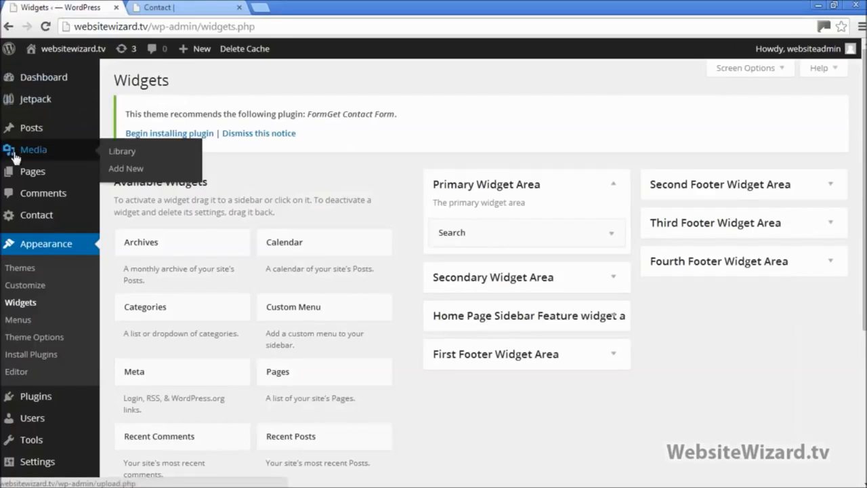
Open Contact form 1 for editing from the contact forms list
{"action": "left_click", "coordinate": [45, 218]}
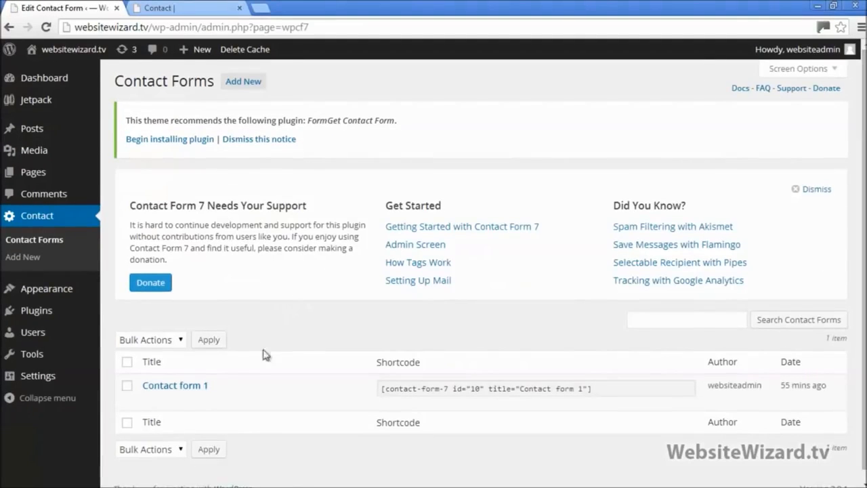
{"action": "mouse_move", "coordinate": [177, 400]}
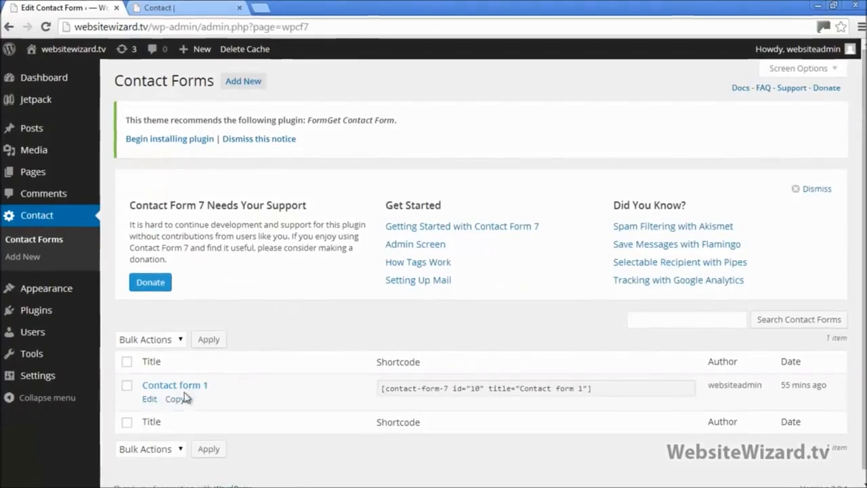
{"action": "left_click", "coordinate": [150, 401]}
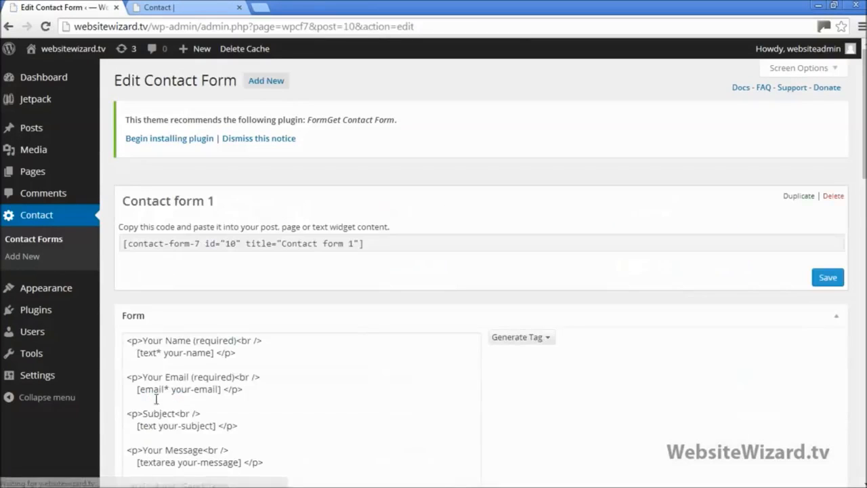
{"action": "scroll", "coordinate": [816, 194], "scroll_direction": "down", "scroll_amount": 6}
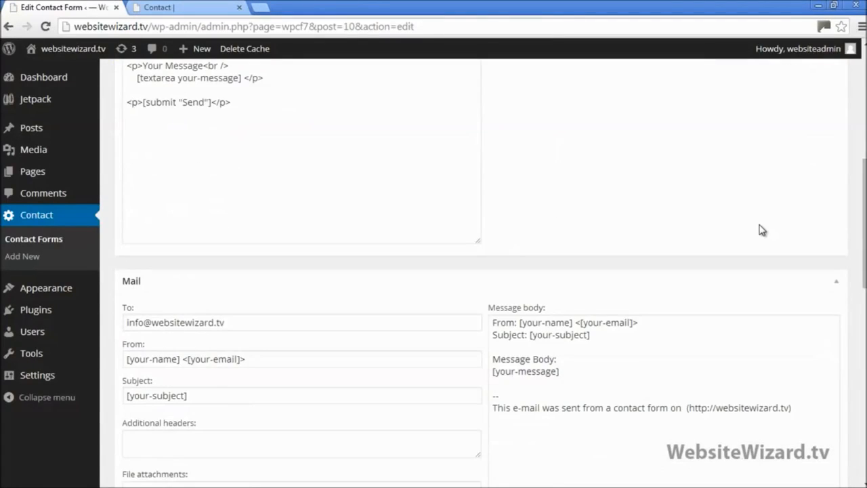
{"action": "scroll", "coordinate": [762, 230], "scroll_direction": "down", "scroll_amount": 3}
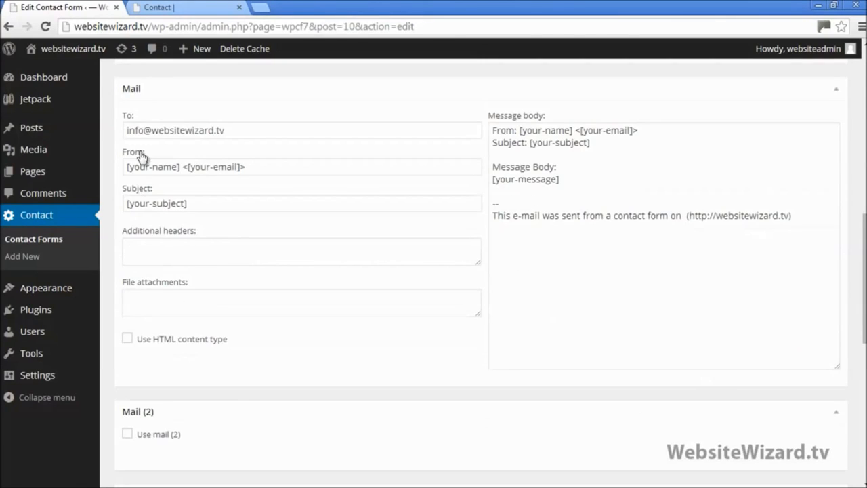
{"action": "scroll", "coordinate": [152, 161], "scroll_direction": "up", "scroll_amount": 1}
Select the recipient e-mail address, compare with the public contact page, and scroll back up
{"action": "left_click_drag", "start_coordinate": [229, 192], "coordinate": [112, 193]}
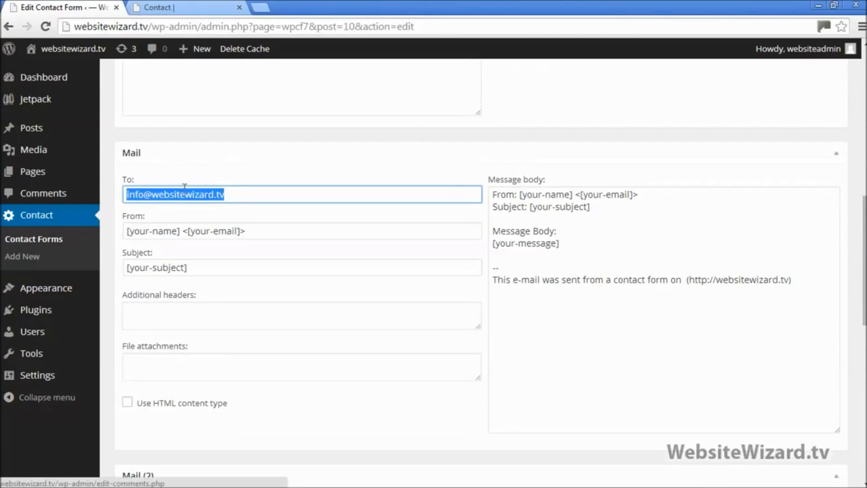
{"action": "left_click", "coordinate": [232, 194]}
{"action": "left_click_drag", "start_coordinate": [226, 193], "coordinate": [122, 193]}
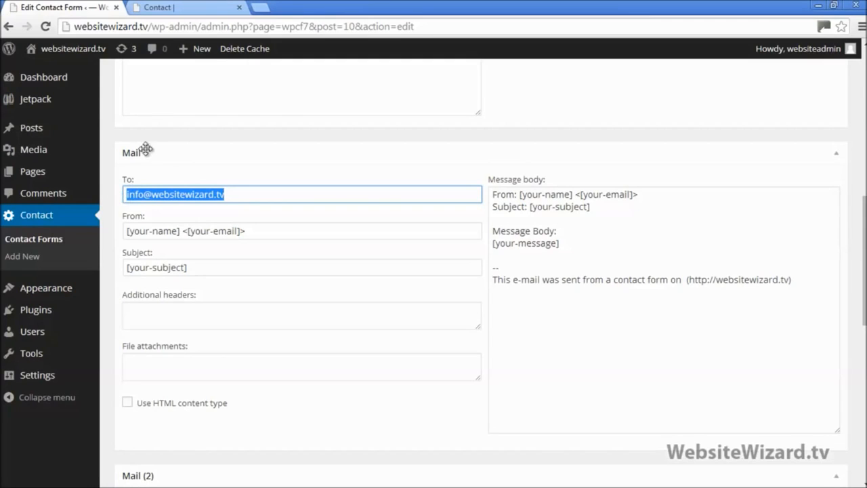
{"action": "left_click", "coordinate": [173, 8]}
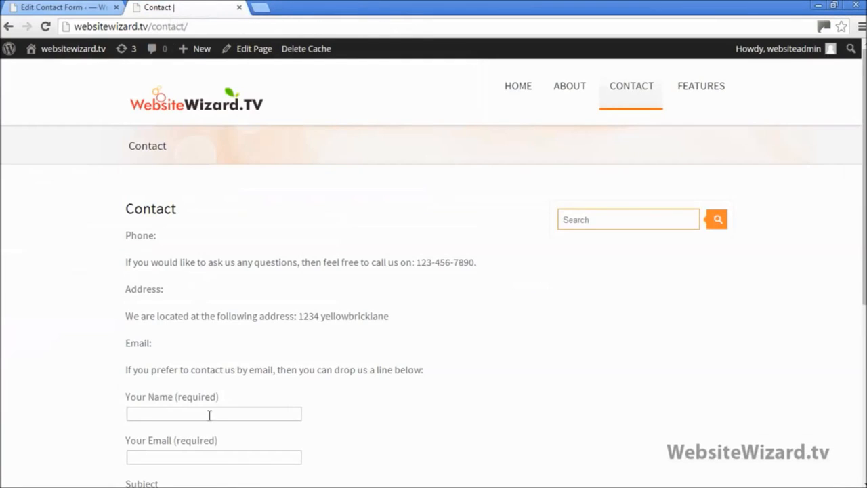
{"action": "left_click", "coordinate": [74, 8]}
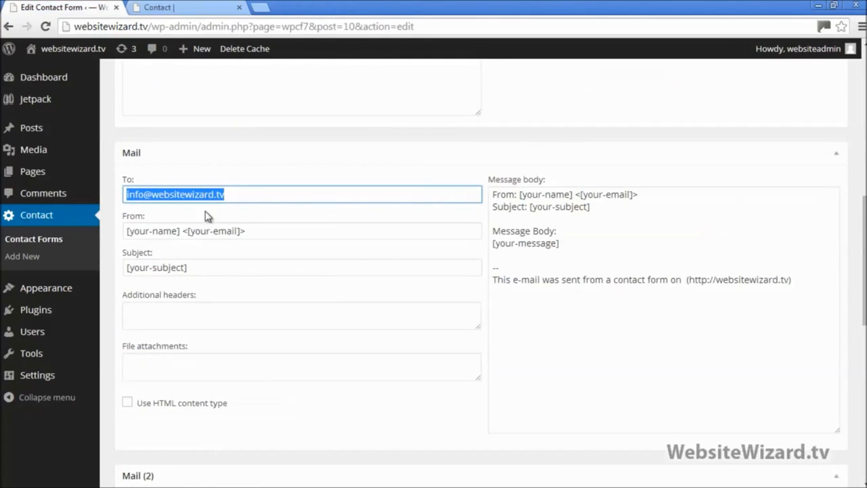
{"action": "scroll", "coordinate": [679, 218], "scroll_direction": "down", "scroll_amount": 7}
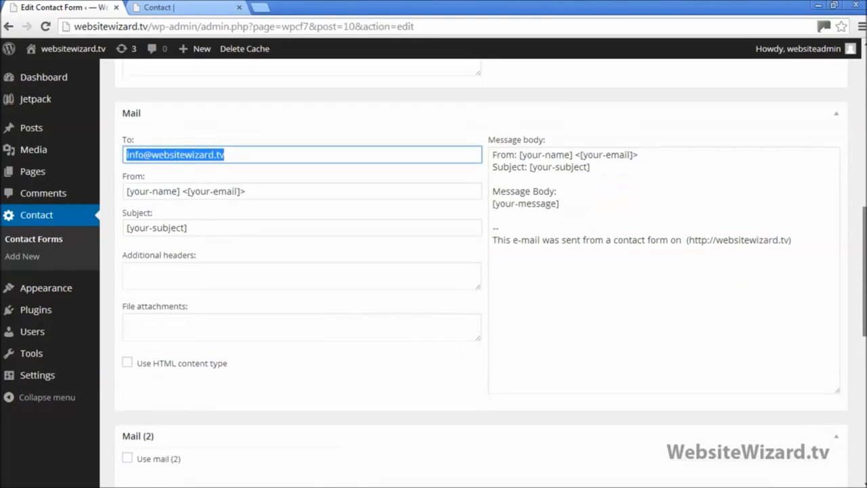
{"action": "scroll", "coordinate": [475, 271], "scroll_direction": "down", "scroll_amount": 3}
{"action": "scroll", "coordinate": [474, 271], "scroll_direction": "up", "scroll_amount": 14}
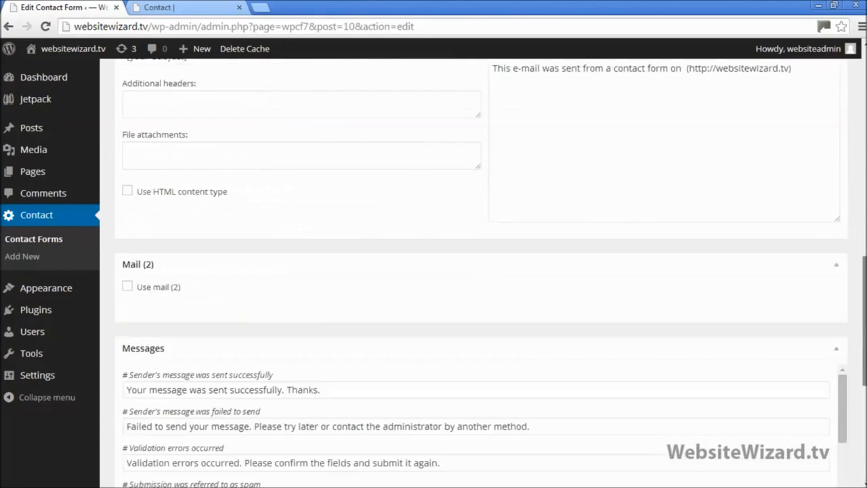
{"action": "scroll", "coordinate": [475, 271], "scroll_direction": "up", "scroll_amount": 3}
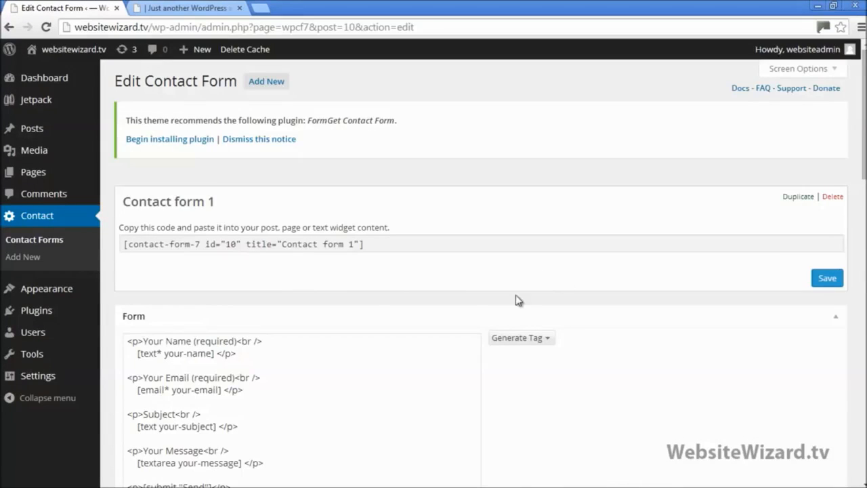
Open Settings > Permalinks
{"action": "mouse_move", "coordinate": [38, 384]}
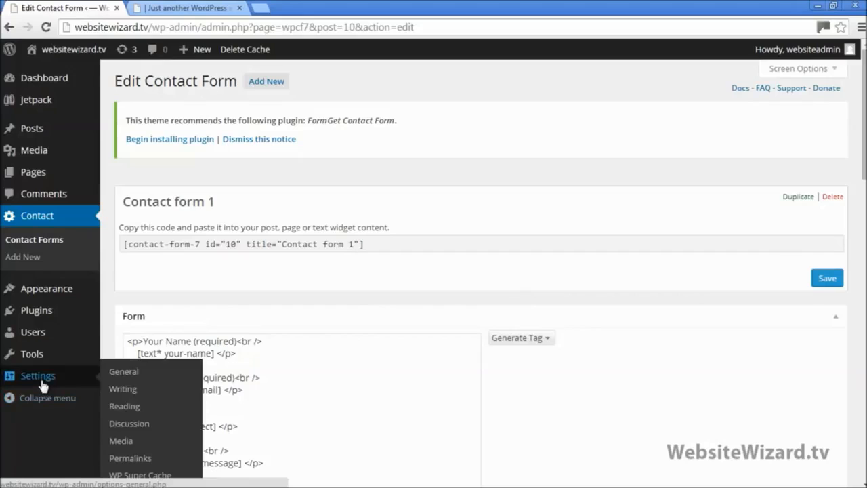
{"action": "scroll", "coordinate": [126, 391], "scroll_direction": "down", "scroll_amount": 1}
{"action": "left_click", "coordinate": [139, 462]}
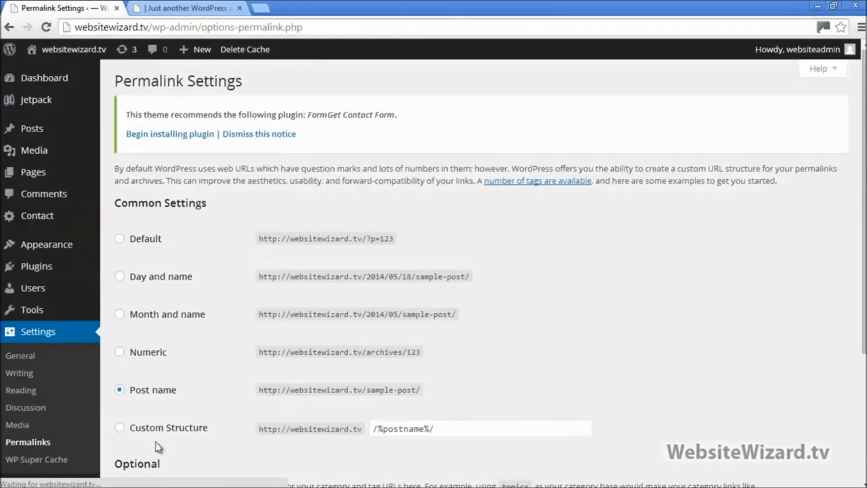
{"action": "scroll", "coordinate": [269, 389], "scroll_direction": "down", "scroll_amount": 1}
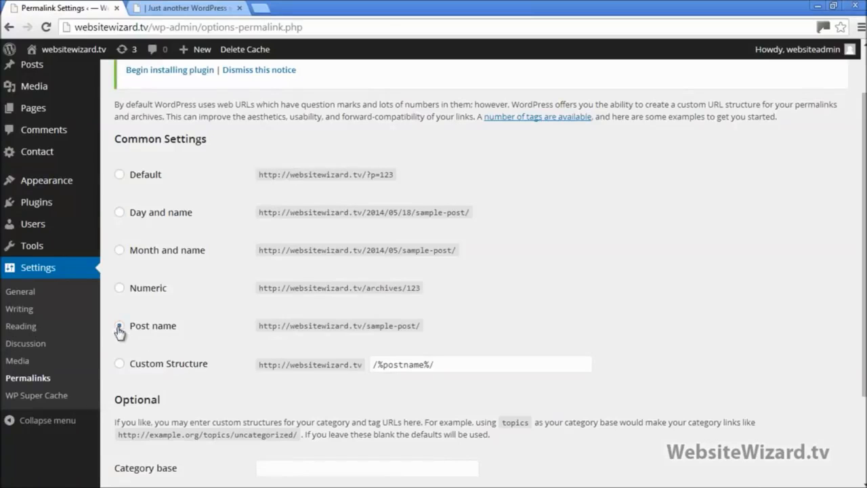
Inspect the live About page's URL, typing ID=678263 into the address for comparison
{"action": "left_click", "coordinate": [152, 7]}
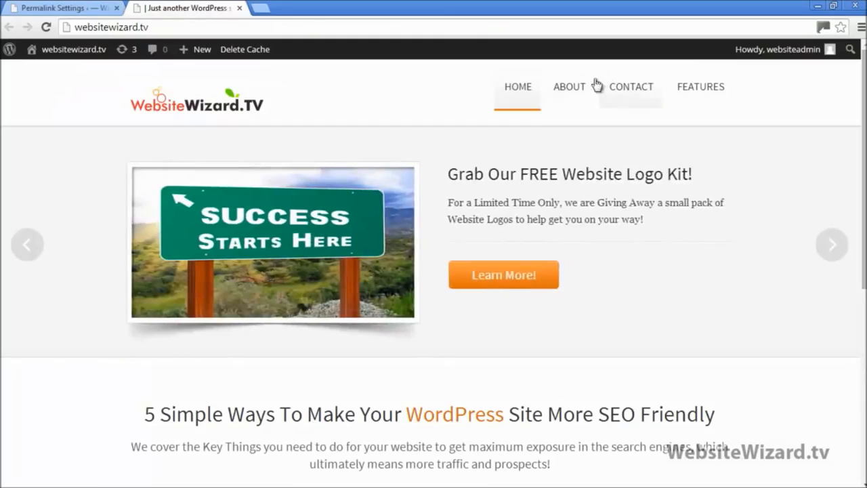
{"action": "left_click", "coordinate": [569, 88]}
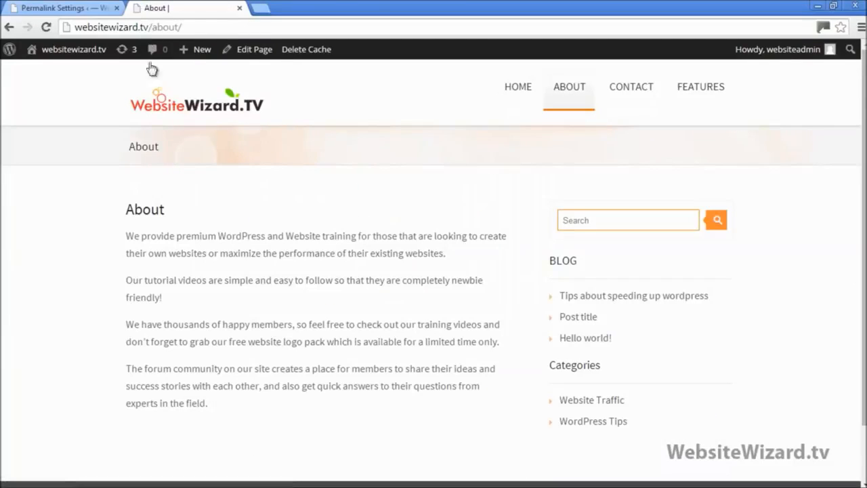
{"action": "left_click_drag", "start_coordinate": [125, 212], "coordinate": [164, 203]}
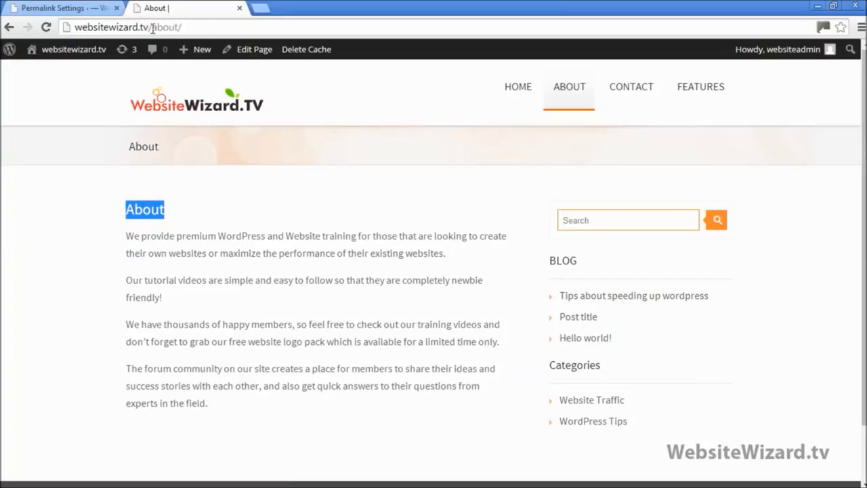
{"action": "left_click_drag", "start_coordinate": [151, 27], "coordinate": [191, 25]}
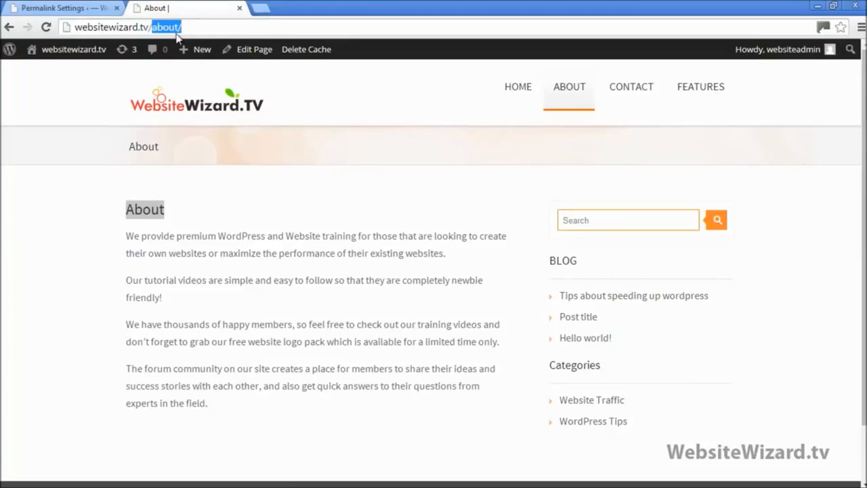
{"action": "type", "text": "ID="}
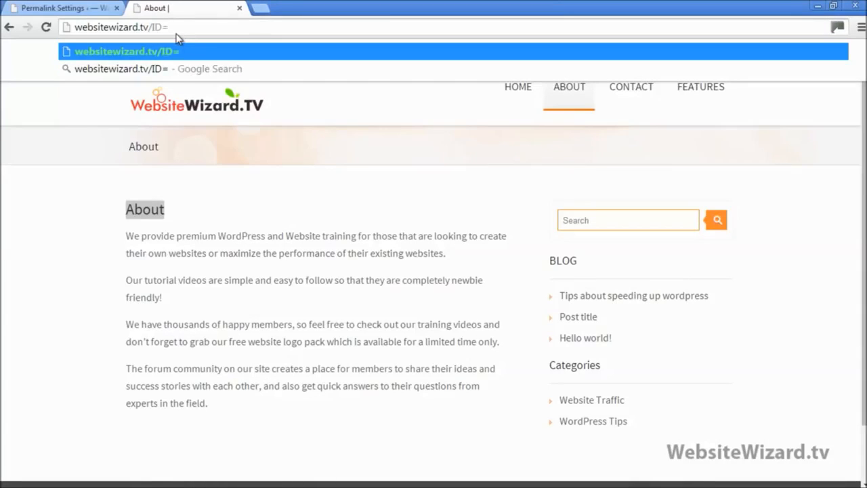
{"action": "type", "text": "678263"}
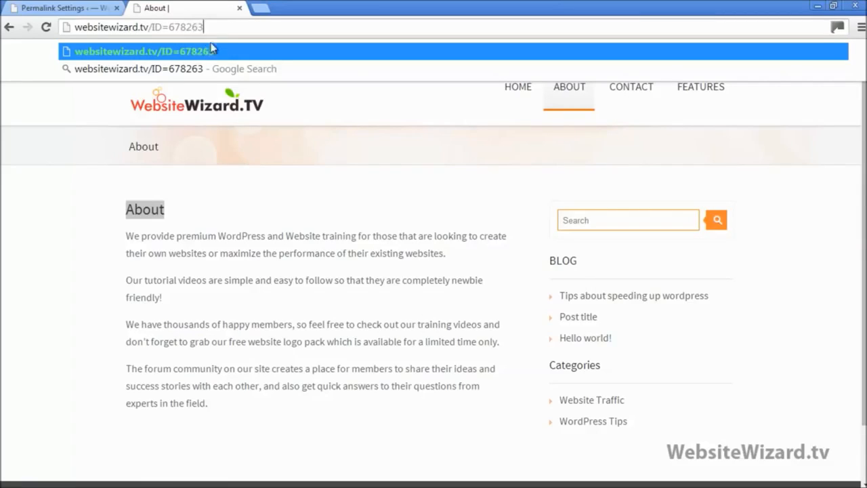
{"action": "left_click_drag", "start_coordinate": [208, 30], "coordinate": [160, 29]}
{"action": "left_click", "coordinate": [77, 8]}
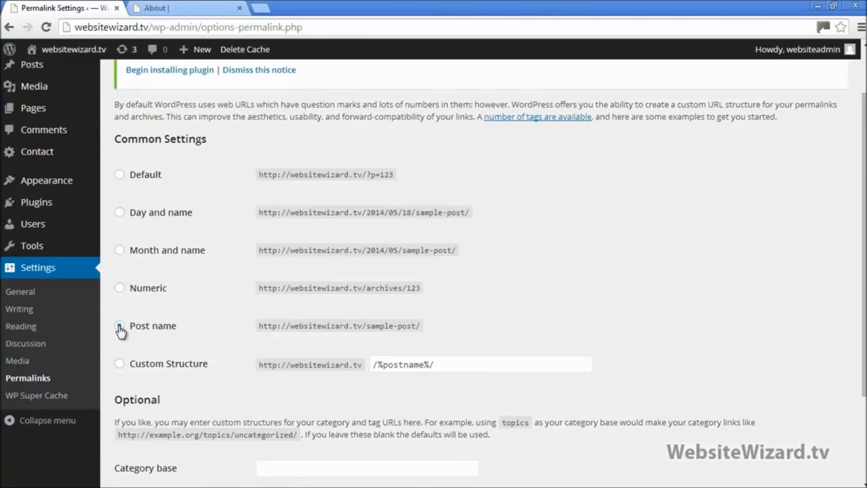
Save the Post name permalink structure and reload the About page
{"action": "scroll", "coordinate": [125, 331], "scroll_direction": "down", "scroll_amount": 2}
{"action": "left_click", "coordinate": [160, 432]}
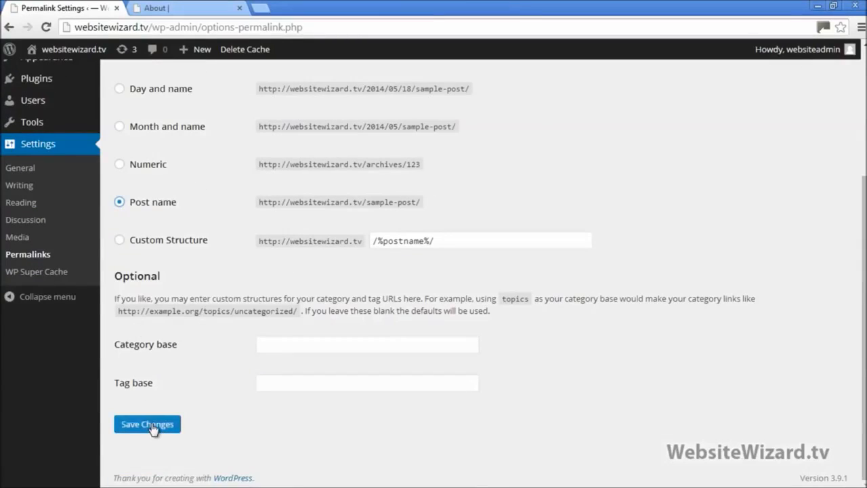
{"action": "left_click", "coordinate": [184, 7]}
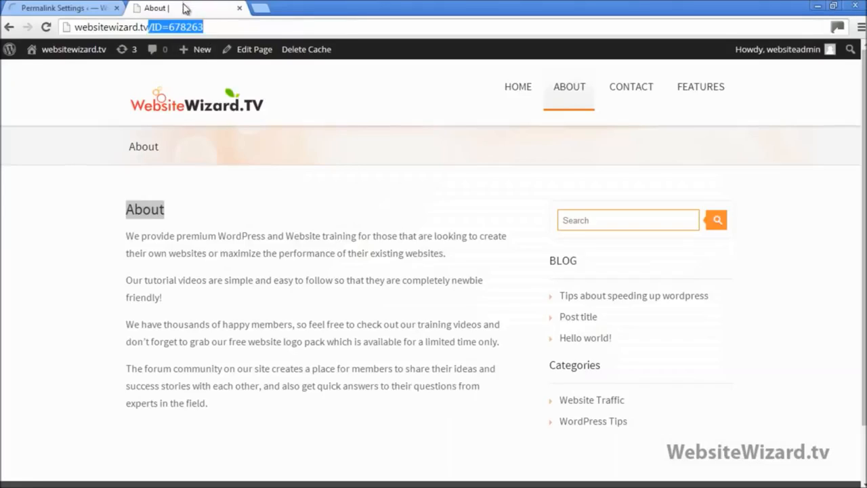
{"action": "left_click", "coordinate": [568, 91]}
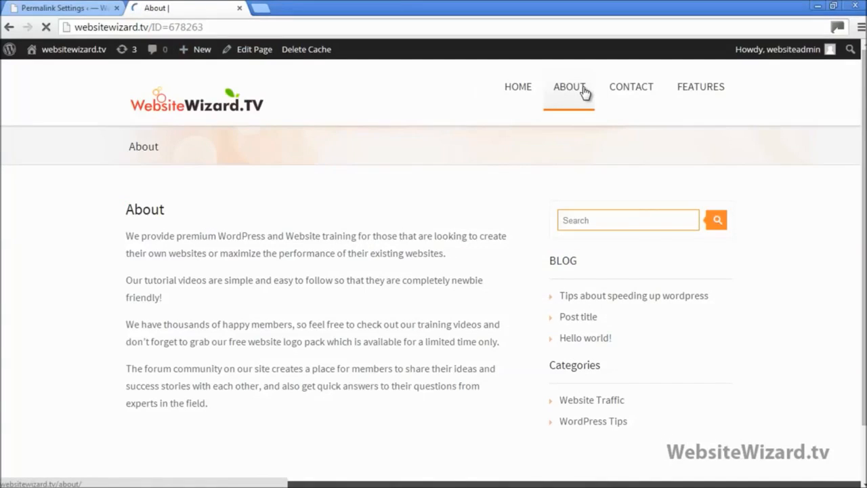
{"action": "left_click", "coordinate": [46, 27]}
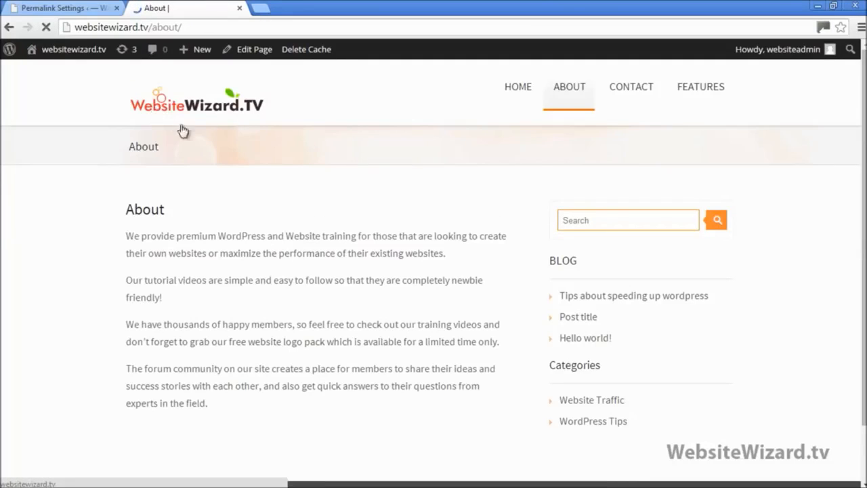
Confirm the About page now loads at the clean /about/ address, then visit the home page
{"action": "left_click_drag", "start_coordinate": [127, 207], "coordinate": [167, 216]}
{"action": "mouse_move", "coordinate": [155, 25]}
{"action": "left_mouse_down"}
{"action": "mouse_move", "coordinate": [193, 27]}
{"action": "mouse_move", "coordinate": [152, 29]}
{"action": "left_mouse_up"}
{"action": "left_click", "coordinate": [193, 27]}
{"action": "left_click", "coordinate": [183, 27]}
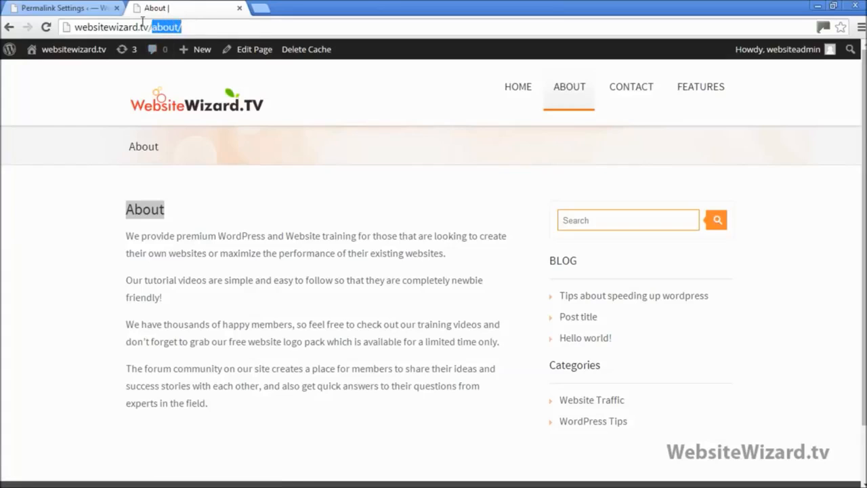
{"action": "left_click", "coordinate": [99, 7]}
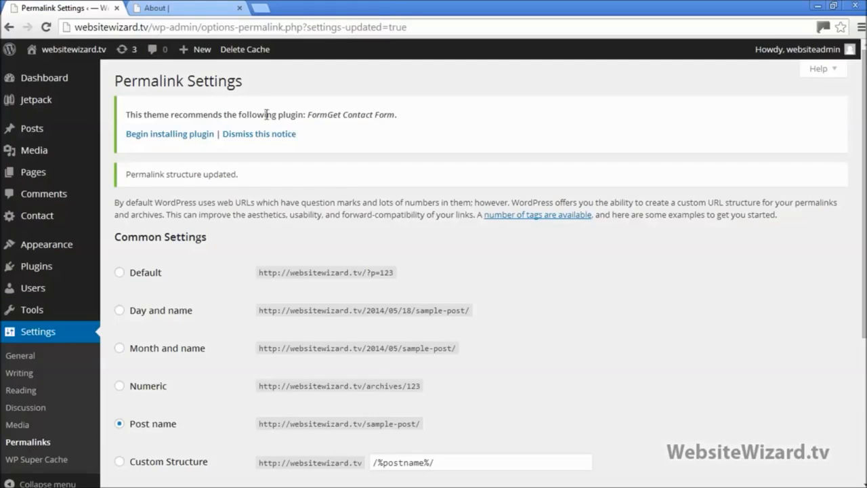
{"action": "left_click", "coordinate": [188, 7]}
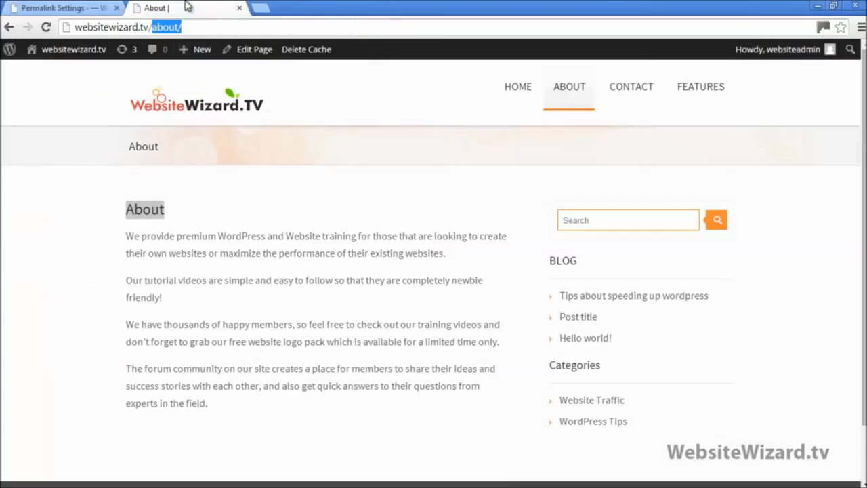
{"action": "left_click", "coordinate": [172, 107]}
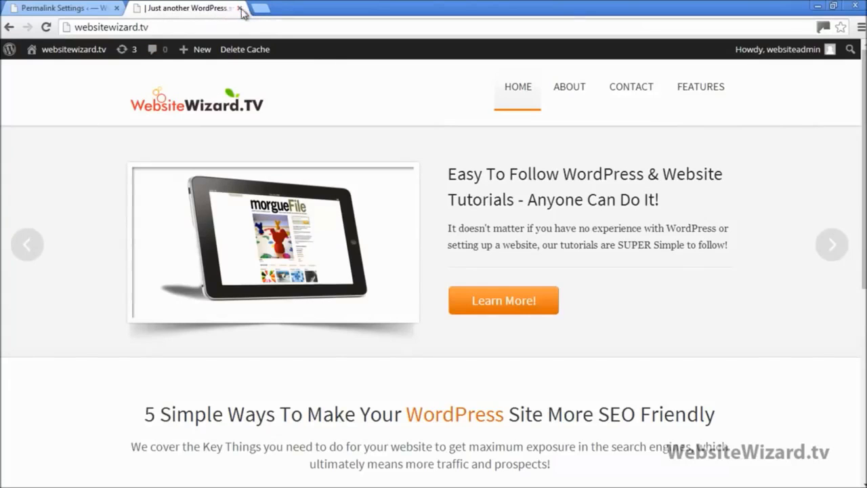
{"action": "left_click", "coordinate": [63, 7]}
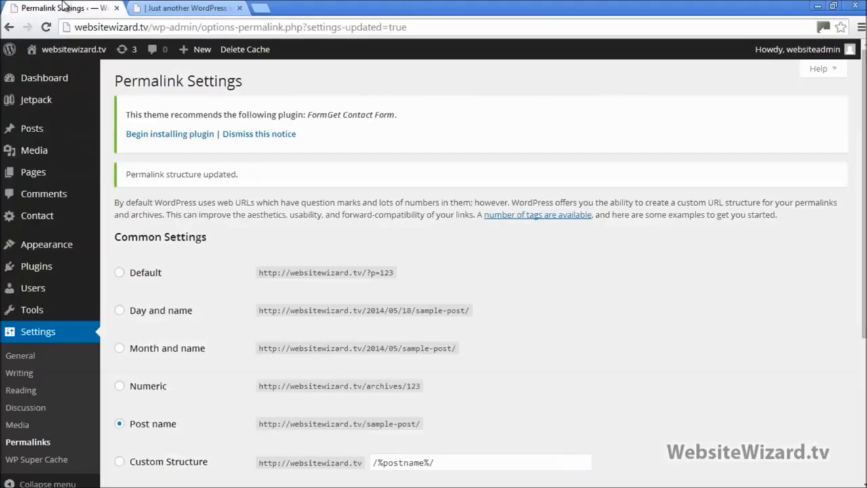
Keep the site title 'Website Wizard', clear the tagline, and save General Settings
{"action": "left_click", "coordinate": [20, 358]}
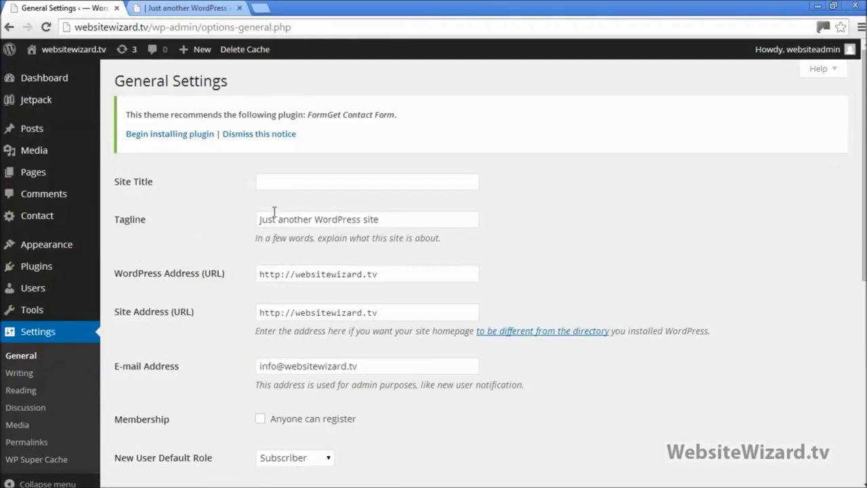
{"action": "left_click", "coordinate": [314, 180]}
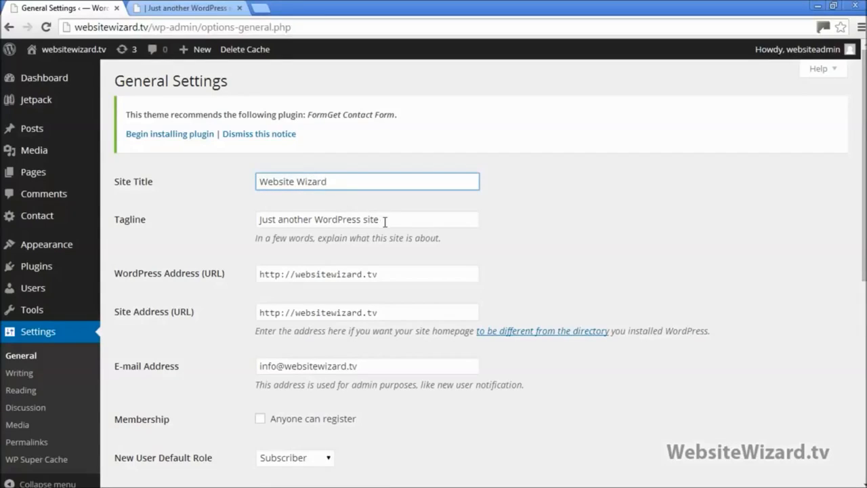
{"action": "left_click_drag", "start_coordinate": [389, 225], "coordinate": [244, 217]}
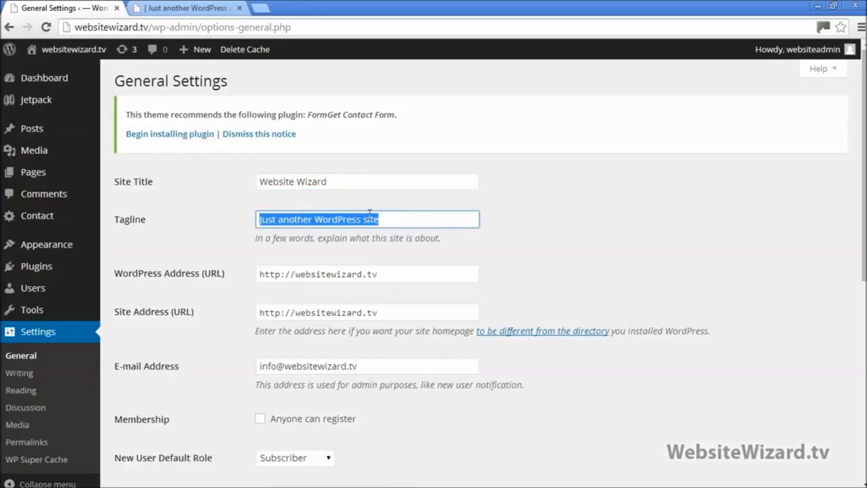
{"action": "key", "text": "BackSpace"}
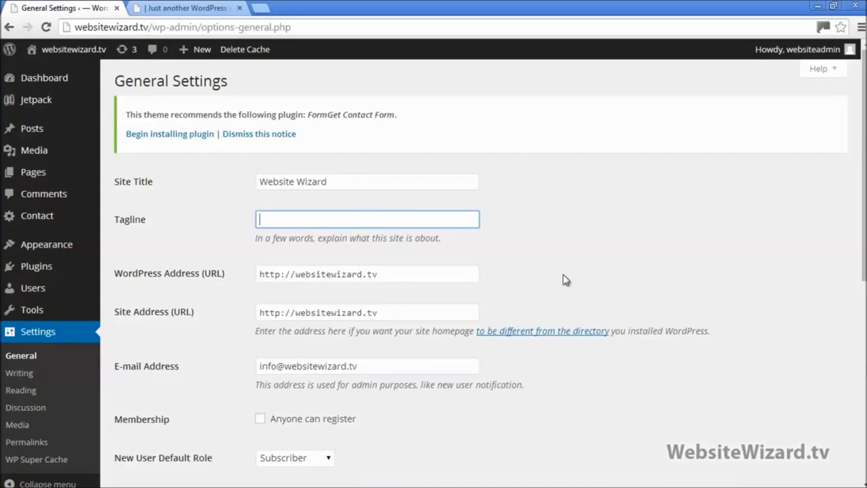
{"action": "scroll", "coordinate": [434, 271], "scroll_direction": "down", "scroll_amount": 6}
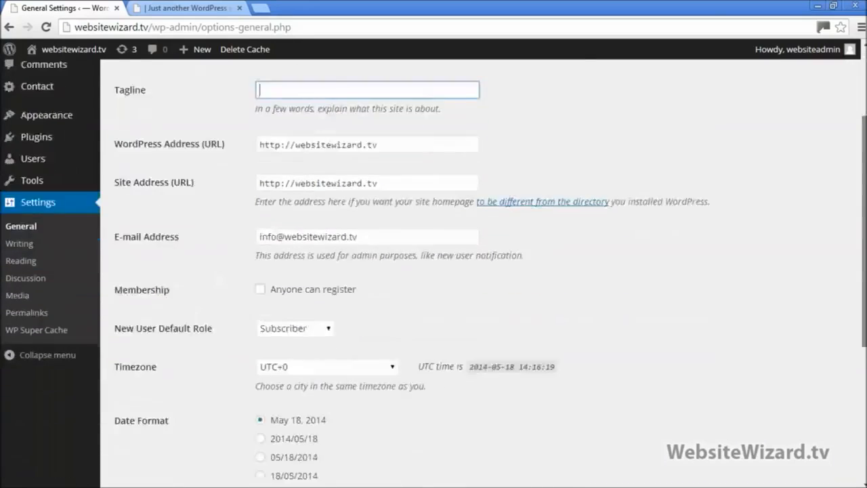
{"action": "left_click", "coordinate": [148, 432]}
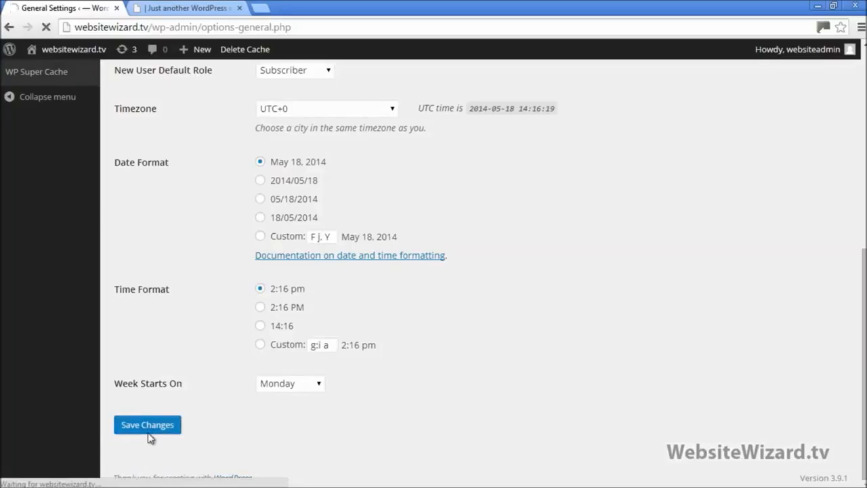
Reload the live site to confirm the 'Website Wizard' title, then return to General Settings
{"action": "left_click", "coordinate": [177, 8]}
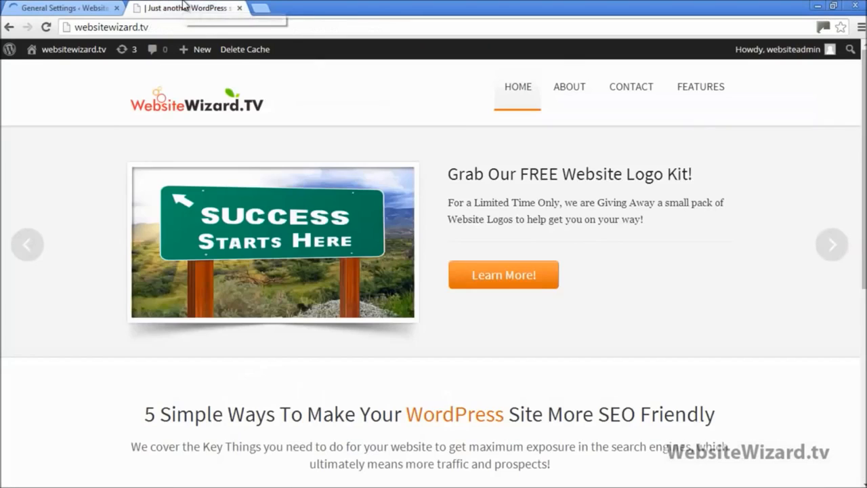
{"action": "left_click", "coordinate": [46, 27]}
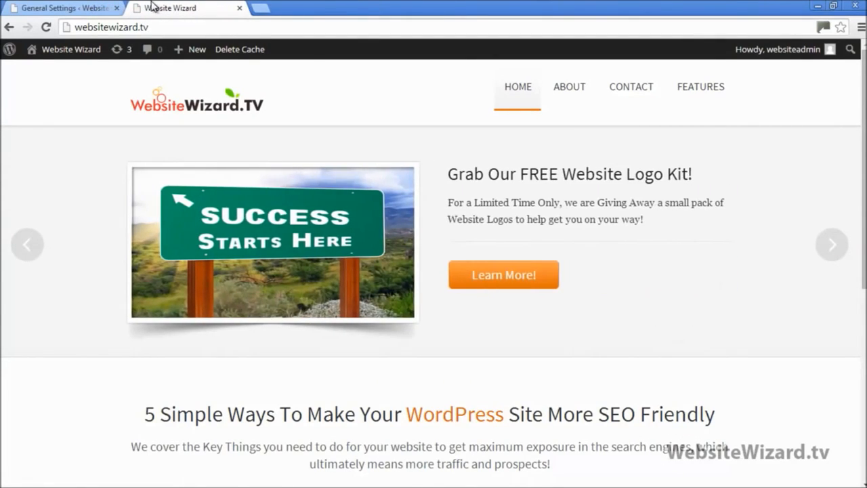
{"action": "left_click", "coordinate": [59, 9]}
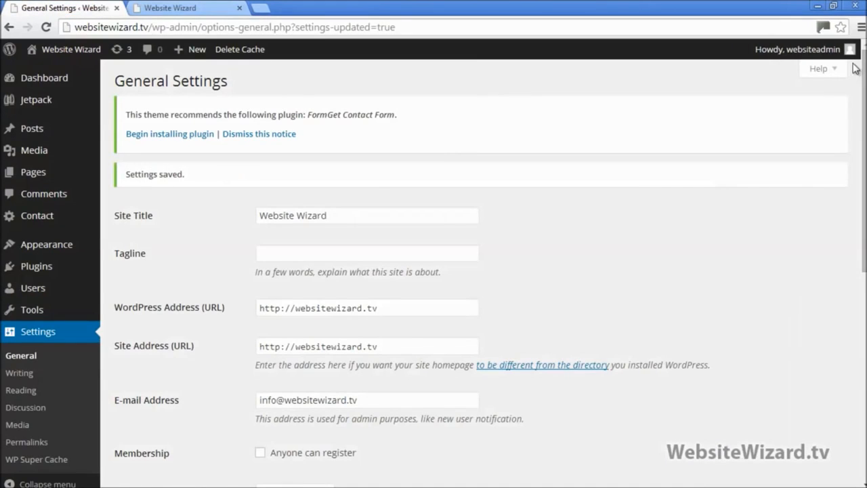
Indent the '>> Permalinks' and '>> Premium Theme' lines in the Notepad checklist
{"action": "left_click", "coordinate": [834, 6]}
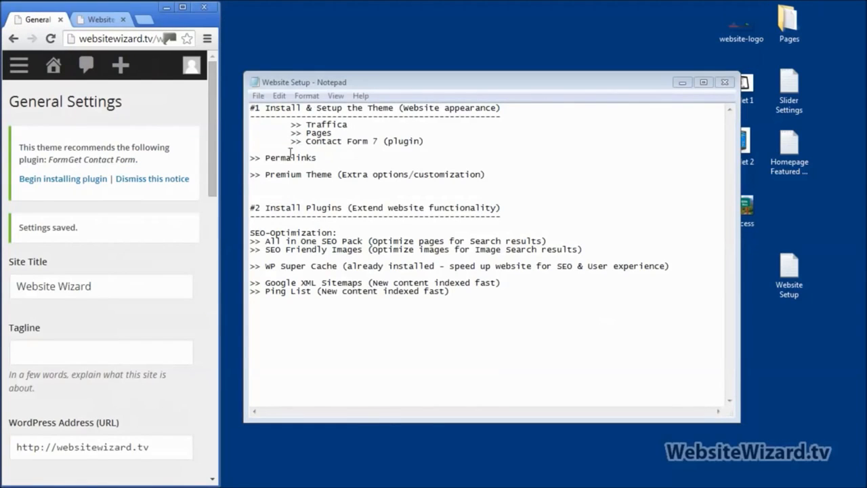
{"action": "left_click", "coordinate": [252, 158]}
{"action": "key", "text": "Tab"}
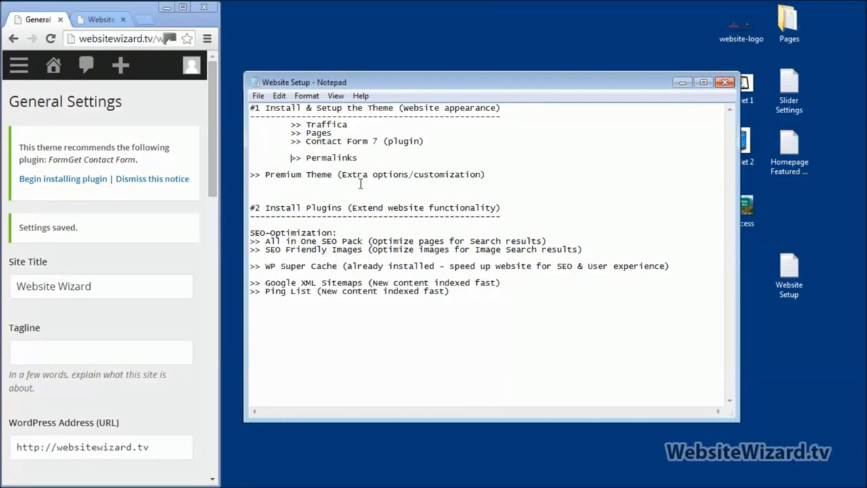
{"action": "left_click", "coordinate": [252, 174]}
{"action": "key", "text": "Tab"}
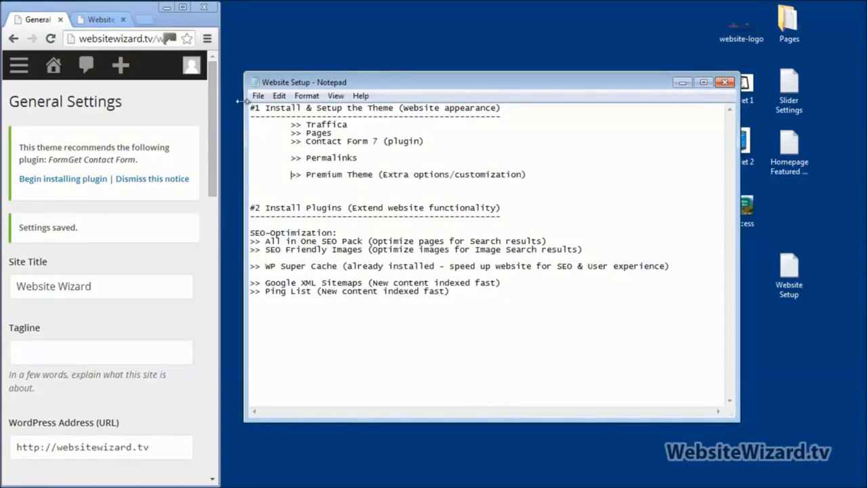
{"action": "left_click", "coordinate": [181, 7]}
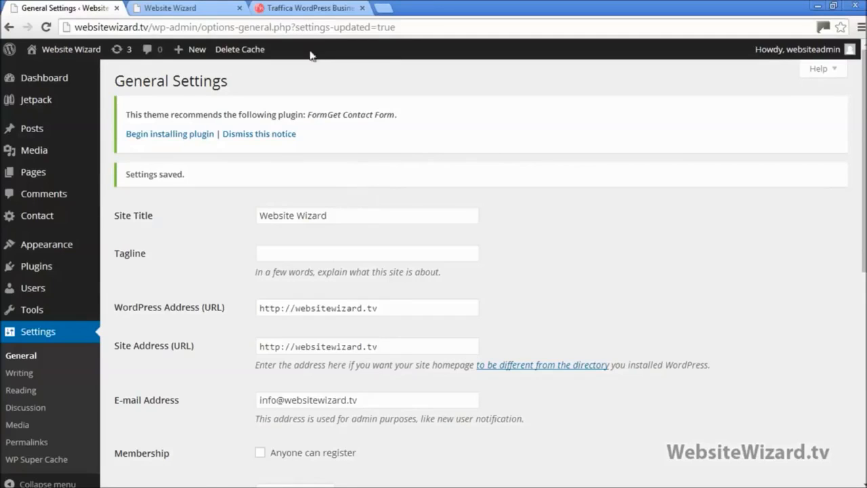
{"action": "left_click", "coordinate": [313, 9]}
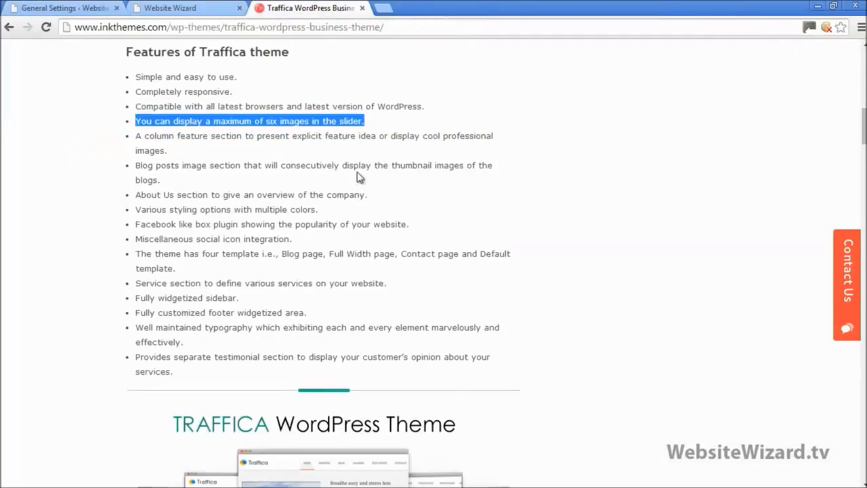
{"action": "left_click", "coordinate": [362, 112]}
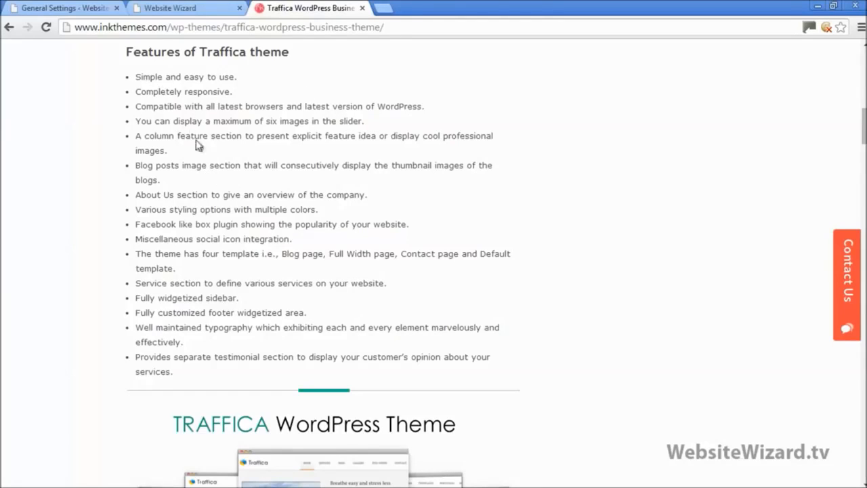
{"action": "left_click_drag", "start_coordinate": [137, 121], "coordinate": [382, 119]}
{"action": "left_click", "coordinate": [174, 8]}
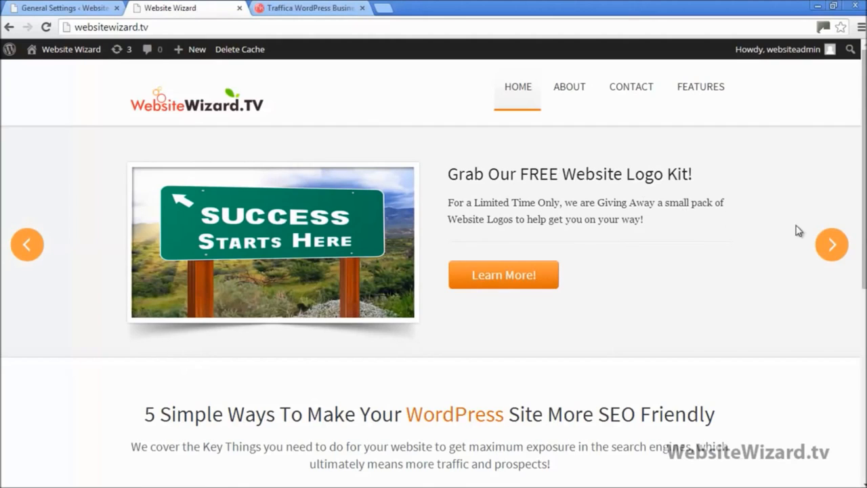
{"action": "left_click", "coordinate": [832, 244]}
{"action": "left_click", "coordinate": [832, 244]}
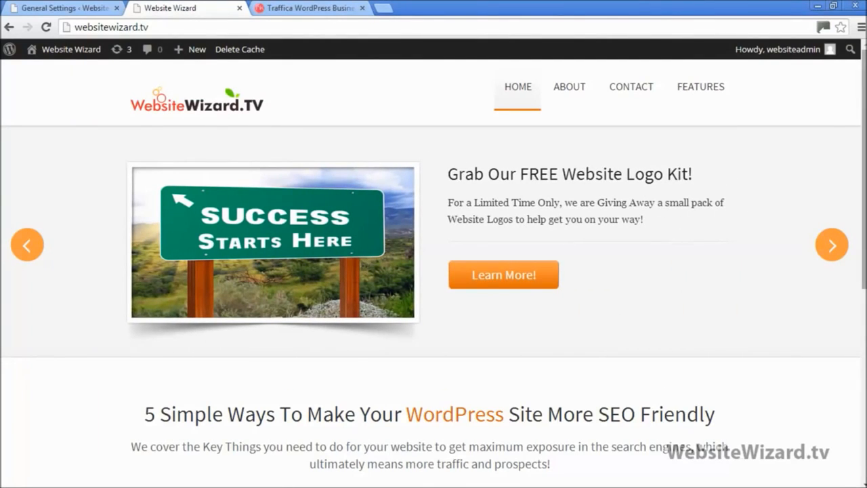
{"action": "scroll", "coordinate": [434, 264], "scroll_direction": "down", "scroll_amount": 4}
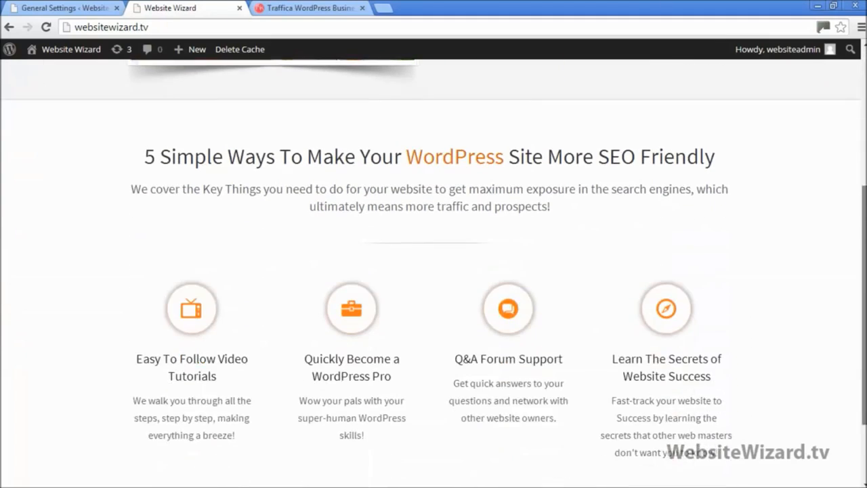
{"action": "scroll", "coordinate": [434, 271], "scroll_direction": "down", "scroll_amount": 2}
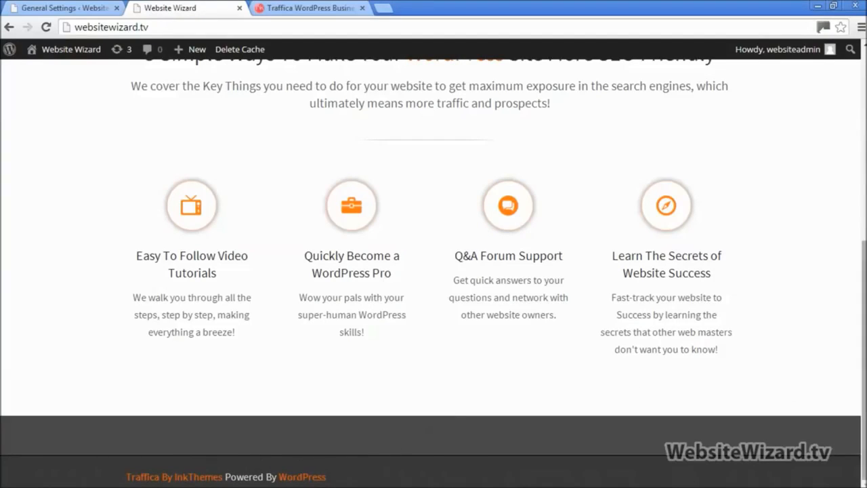
{"action": "scroll", "coordinate": [348, 229], "scroll_direction": "up", "scroll_amount": 5}
{"action": "scroll", "coordinate": [364, 151], "scroll_direction": "up", "scroll_amount": 1}
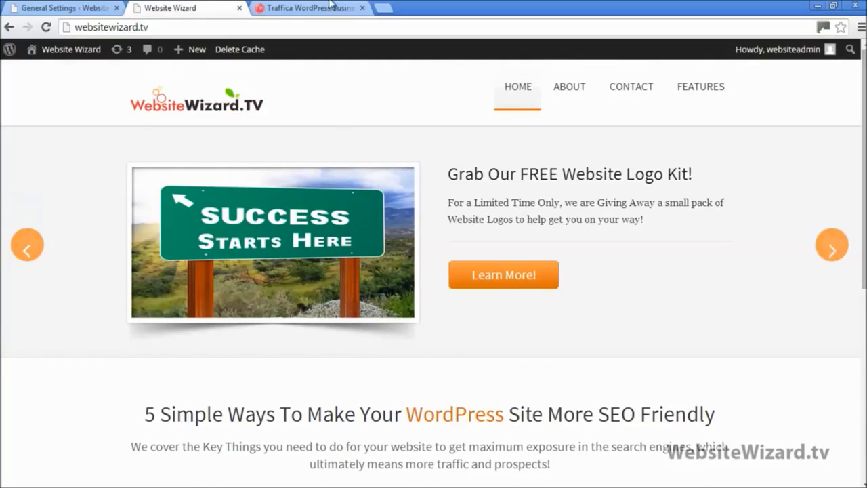
{"action": "key", "text": "ctrl+Tab"}
{"action": "left_click", "coordinate": [288, 241]}
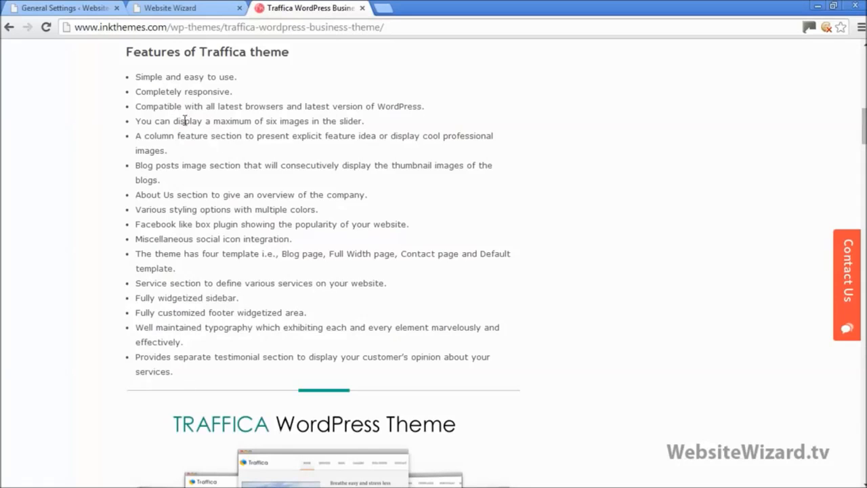
{"action": "left_click", "coordinate": [170, 8]}
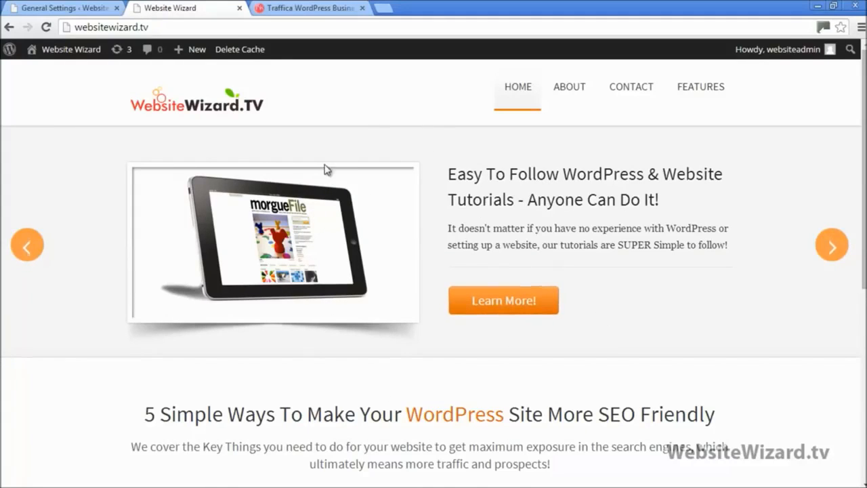
{"action": "left_click", "coordinate": [291, 8]}
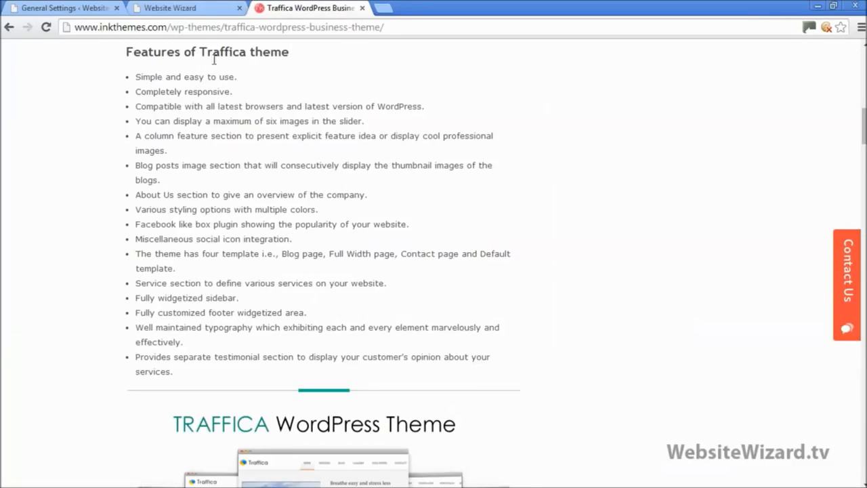
{"action": "left_click", "coordinate": [166, 7]}
{"action": "left_click", "coordinate": [74, 6]}
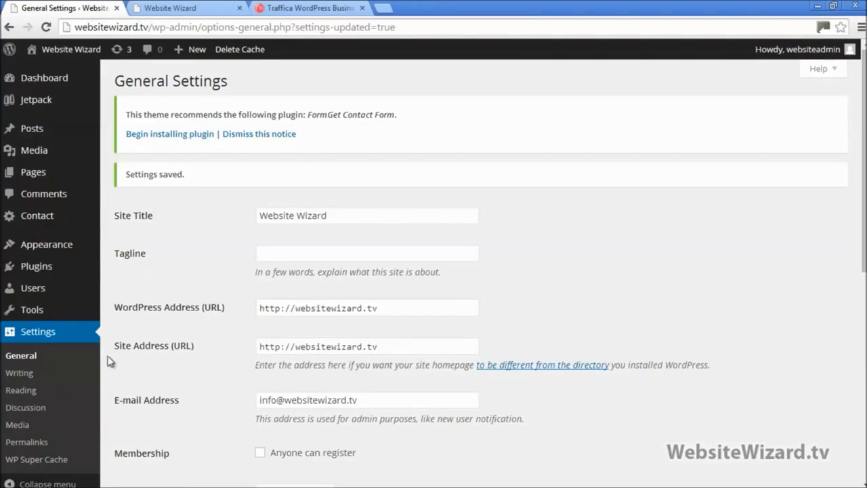
Open the Traffica Theme Options Social Icons settings and clear the partial Facebook URL
{"action": "mouse_move", "coordinate": [64, 251]}
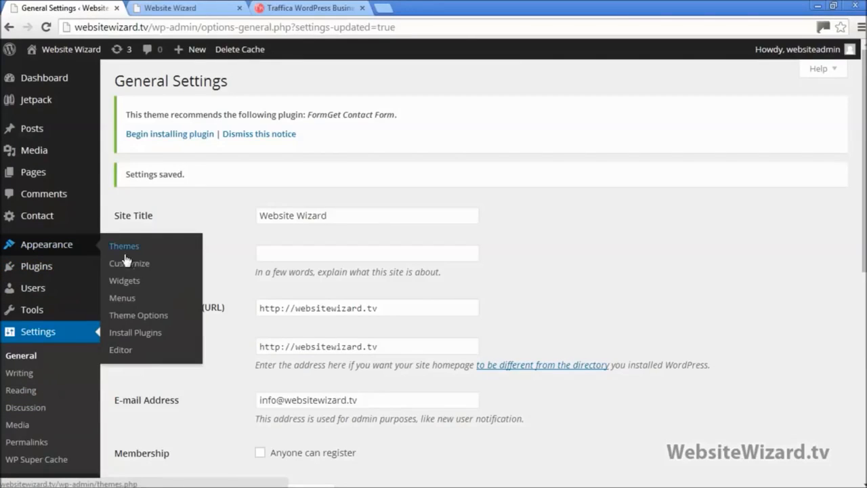
{"action": "left_click", "coordinate": [145, 316]}
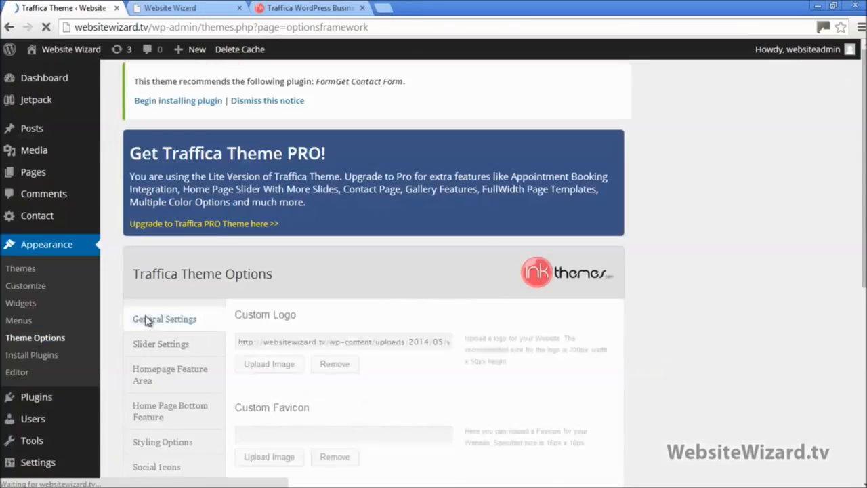
{"action": "scroll", "coordinate": [145, 319], "scroll_direction": "down", "scroll_amount": 2}
{"action": "left_click", "coordinate": [155, 341]}
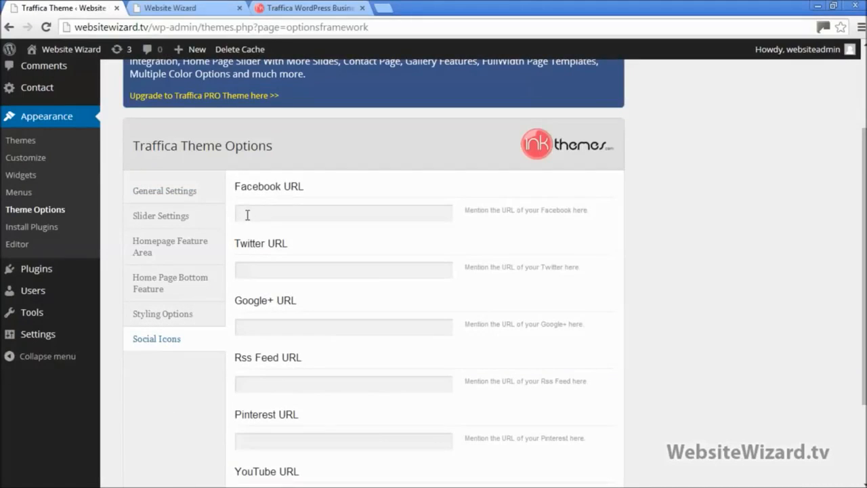
{"action": "left_click", "coordinate": [247, 215]}
{"action": "left_click_drag", "start_coordinate": [305, 187], "coordinate": [247, 187]}
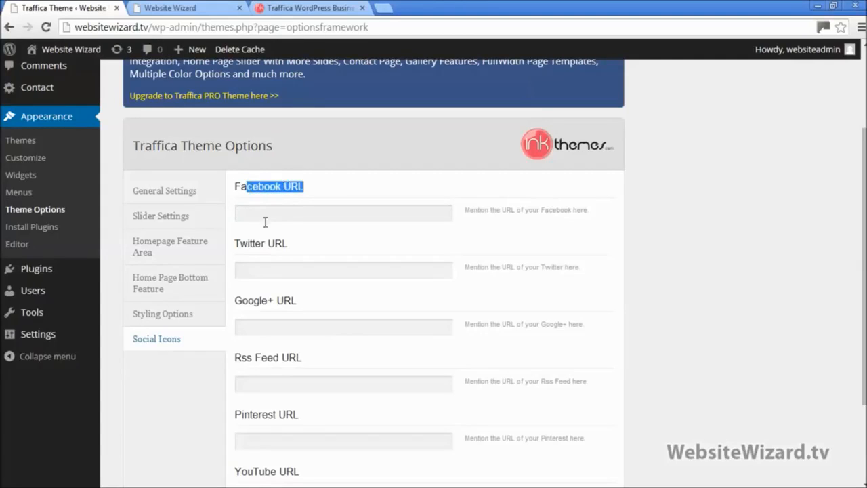
{"action": "left_click", "coordinate": [259, 212]}
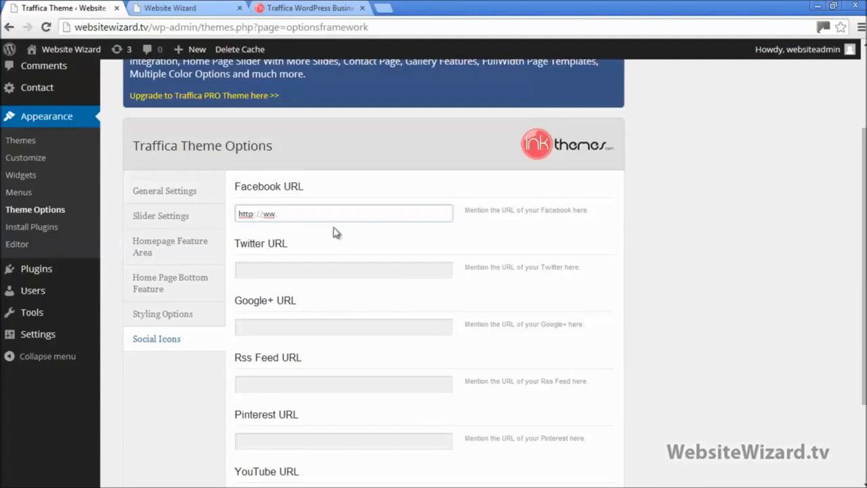
{"action": "left_click_drag", "start_coordinate": [276, 212], "coordinate": [224, 212]}
{"action": "key", "text": "BackSpace"}
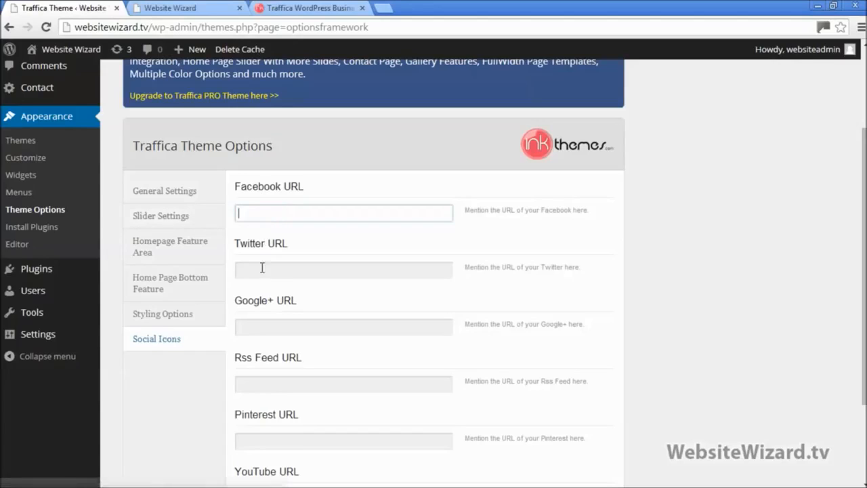
{"action": "left_click", "coordinate": [261, 269]}
{"action": "left_click", "coordinate": [259, 330]}
{"action": "left_click", "coordinate": [256, 384]}
{"action": "left_click", "coordinate": [261, 437]}
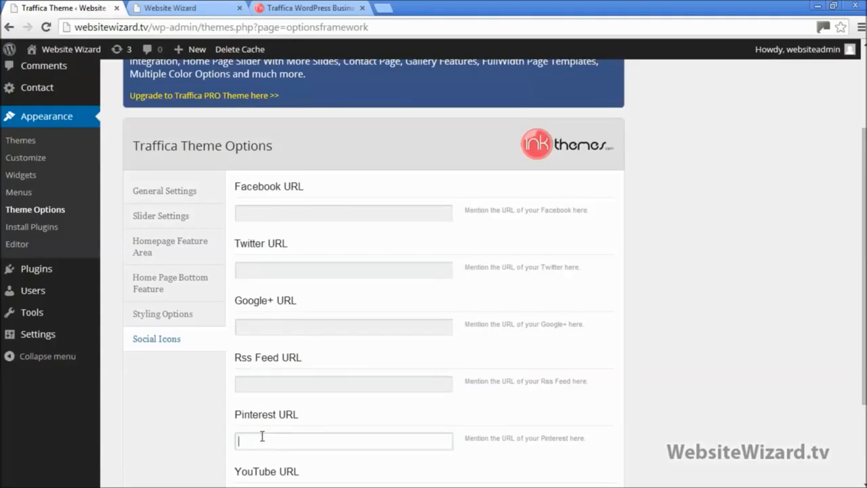
{"action": "scroll", "coordinate": [267, 181], "scroll_direction": "down", "scroll_amount": 3}
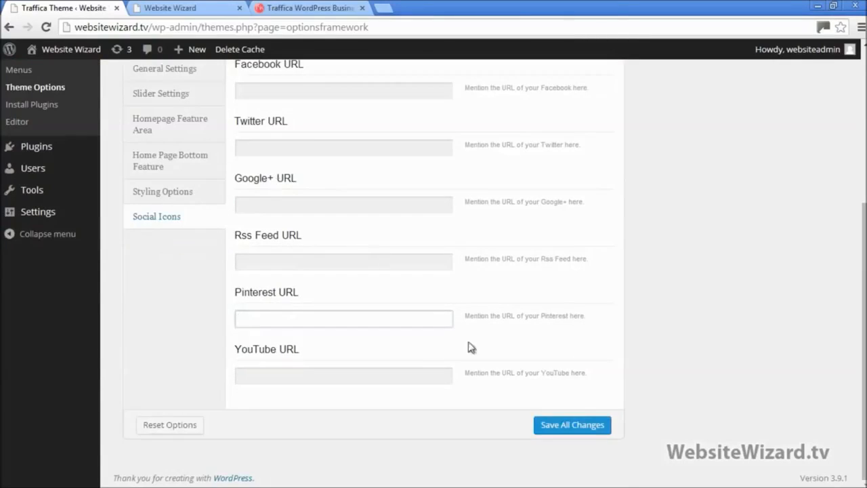
{"action": "scroll", "coordinate": [449, 338], "scroll_direction": "up", "scroll_amount": 5}
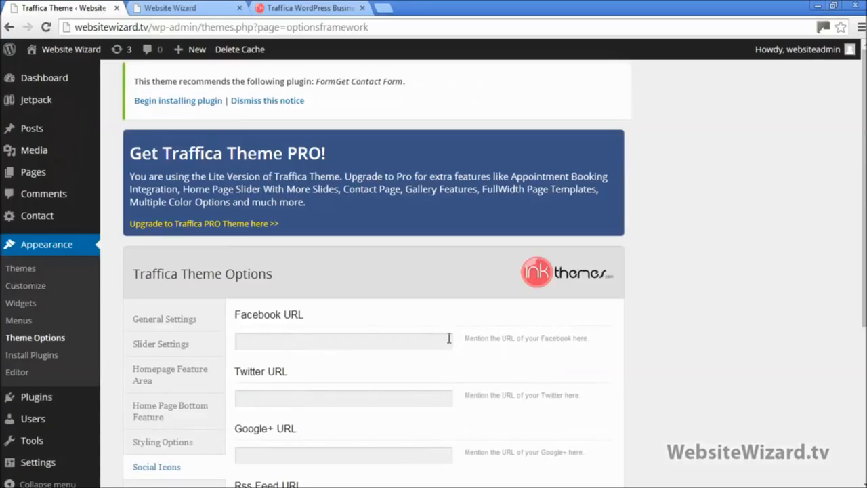
{"action": "left_click", "coordinate": [339, 337]}
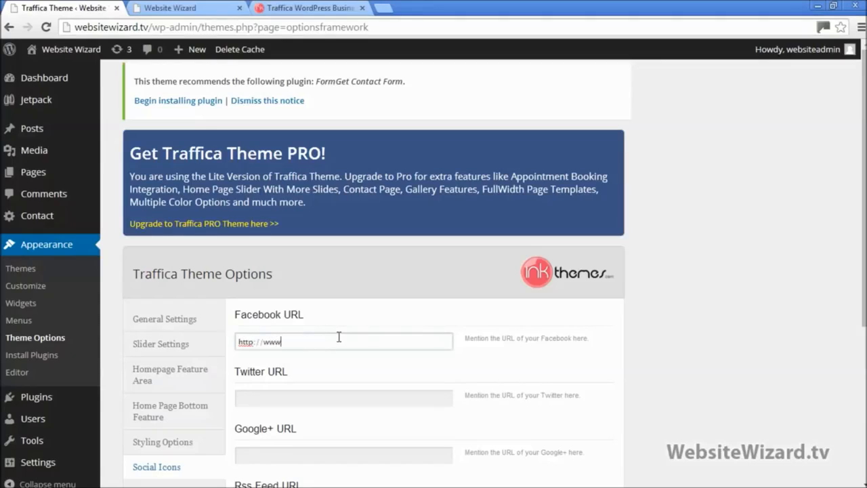
{"action": "type", "text": "http://www.facebook.com/jhdkfjhsdkjfhk"}
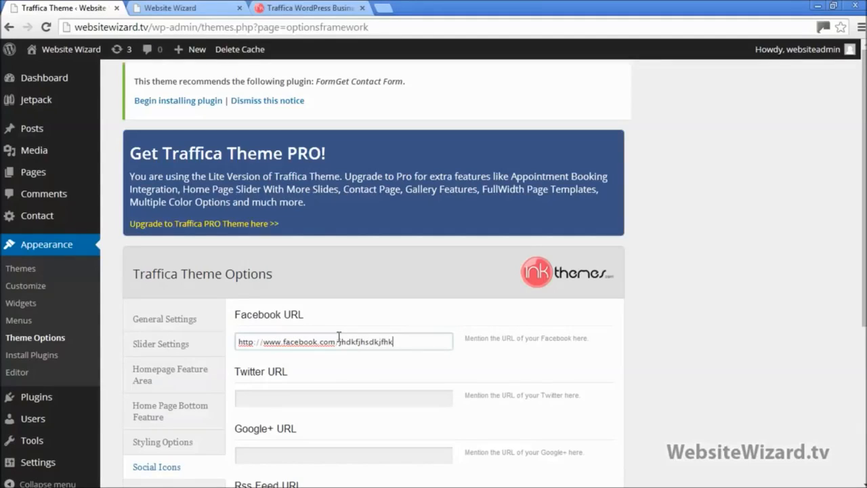
{"action": "scroll", "coordinate": [339, 339], "scroll_direction": "down", "scroll_amount": 4}
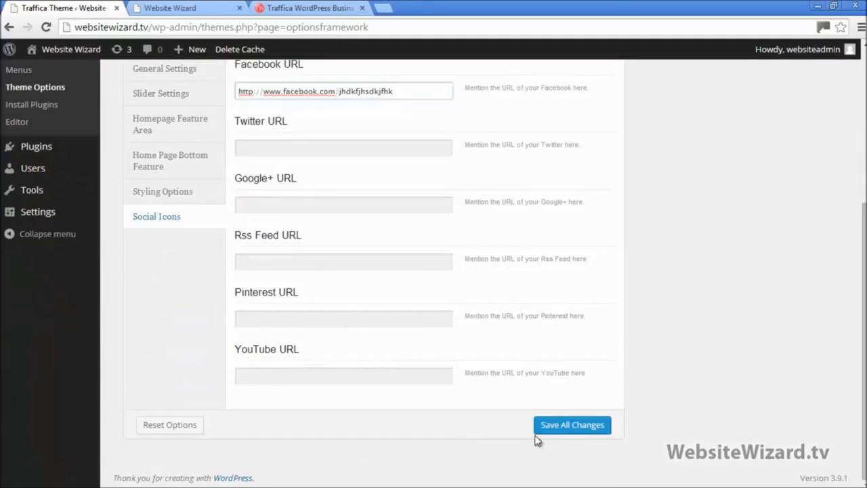
{"action": "left_click", "coordinate": [561, 427]}
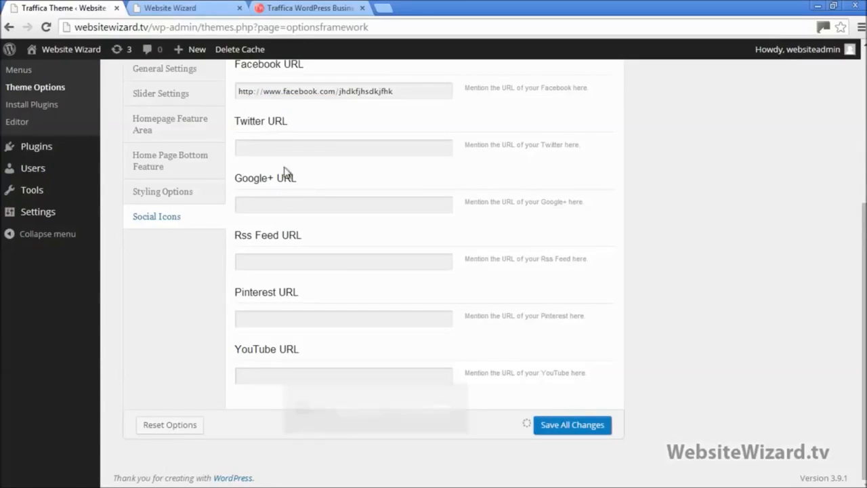
{"action": "left_click", "coordinate": [170, 8]}
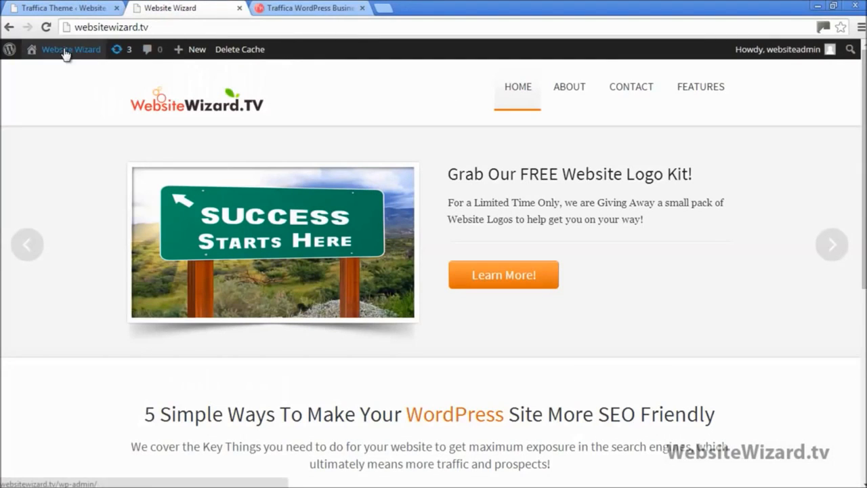
Reload the homepage, scroll to the footer and back, then return to the Traffica theme tab
{"action": "left_click", "coordinate": [47, 27]}
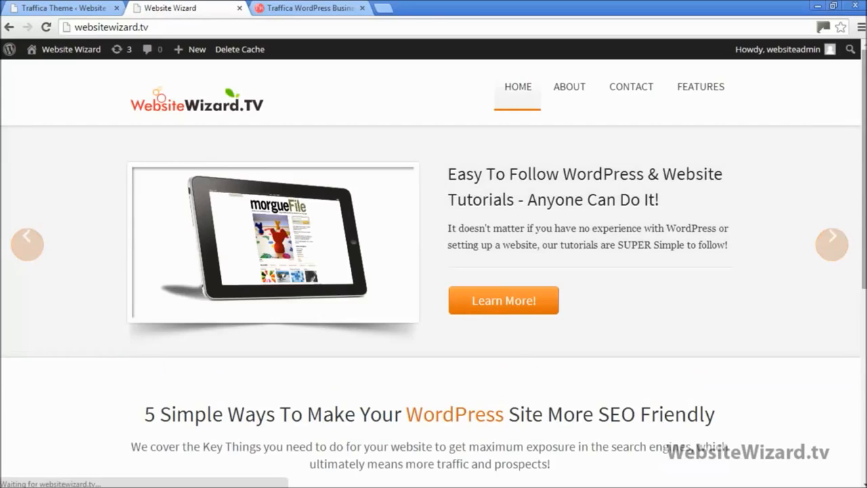
{"action": "left_click_drag", "start_coordinate": [864, 196], "coordinate": [864, 388]}
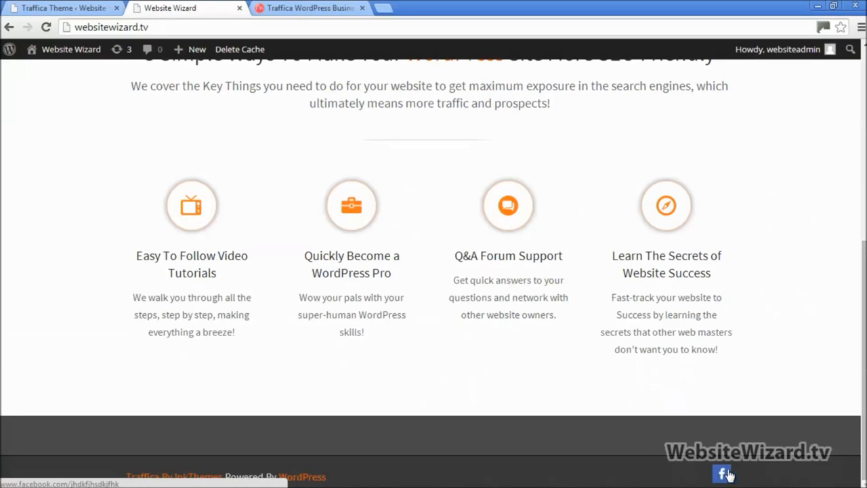
{"action": "scroll", "coordinate": [722, 472], "scroll_direction": "up", "scroll_amount": 10}
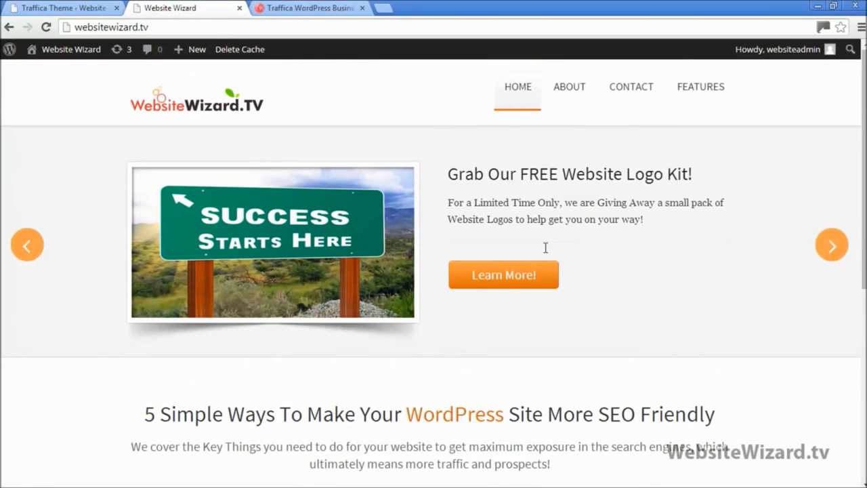
{"action": "left_click", "coordinate": [90, 6]}
{"action": "scroll", "coordinate": [373, 197], "scroll_direction": "up", "scroll_amount": 4}
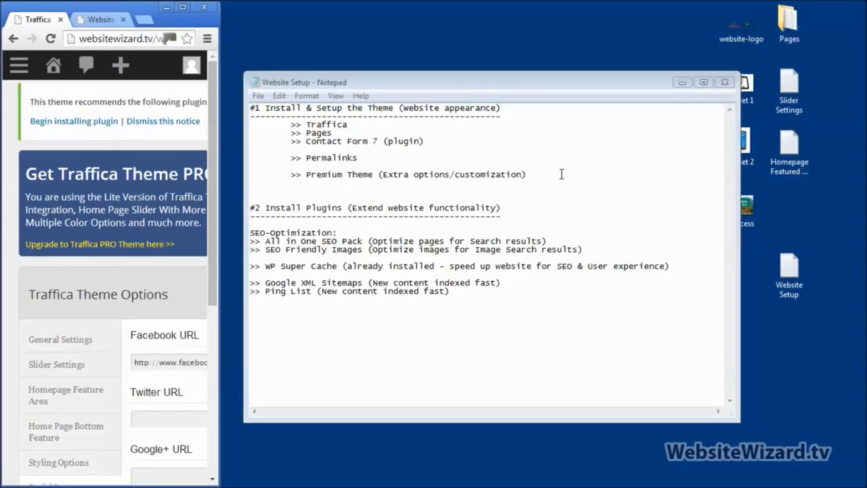
Delete the finished '#1 Install & Setup the Theme' section and its blank line
{"action": "left_click_drag", "start_coordinate": [562, 174], "coordinate": [121, 49]}
{"action": "key", "text": "Delete"}
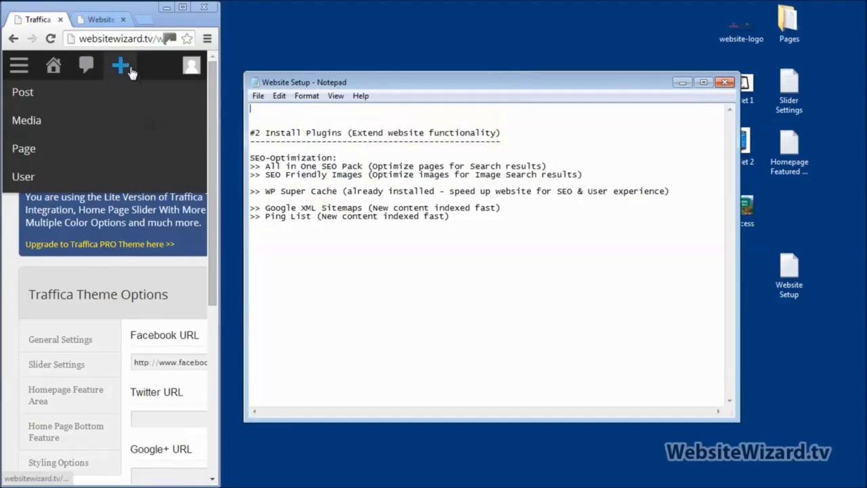
{"action": "key", "text": "Delete"}
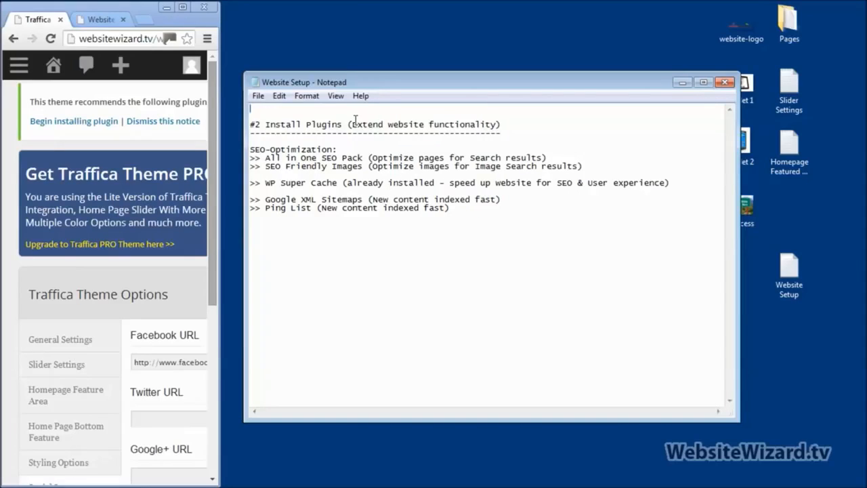
Indent the All in One SEO Pack line under SEO-Optimization, then maximise the browser
{"action": "left_click_drag", "start_coordinate": [353, 124], "coordinate": [497, 122]}
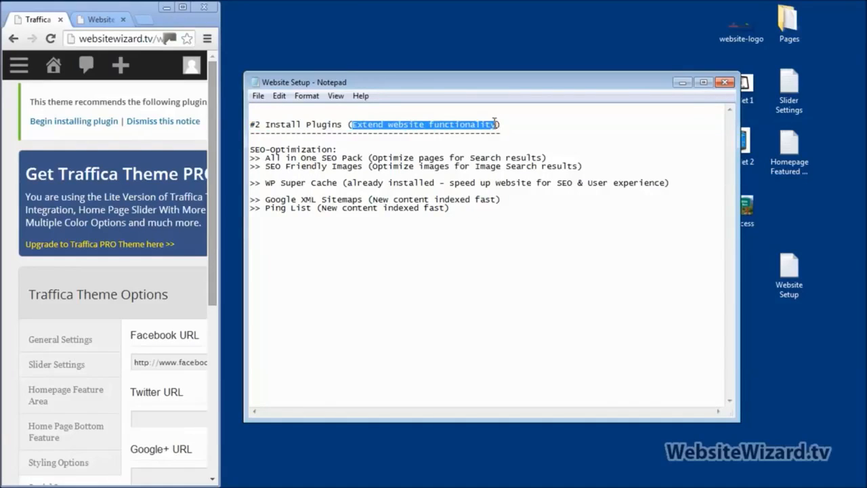
{"action": "left_click", "coordinate": [490, 172]}
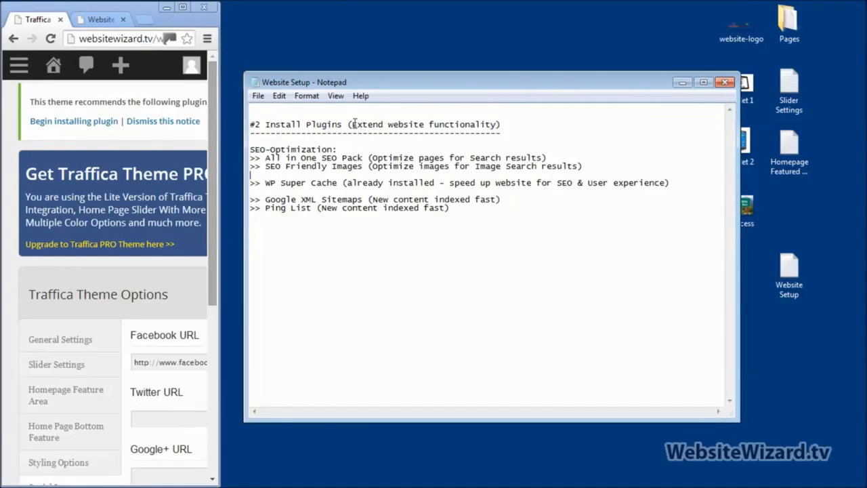
{"action": "mouse_move", "coordinate": [353, 122]}
{"action": "left_mouse_down"}
{"action": "mouse_move", "coordinate": [490, 123]}
{"action": "mouse_move", "coordinate": [363, 123]}
{"action": "left_mouse_up"}
{"action": "left_click", "coordinate": [496, 124]}
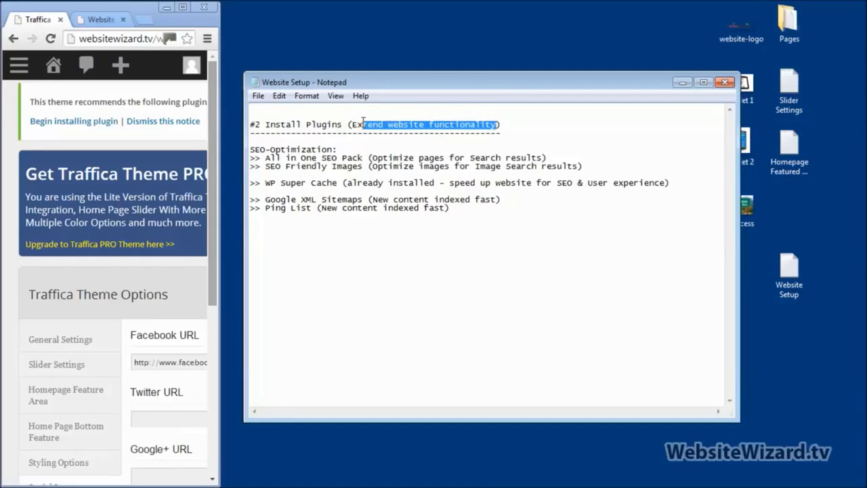
{"action": "left_click", "coordinate": [528, 172]}
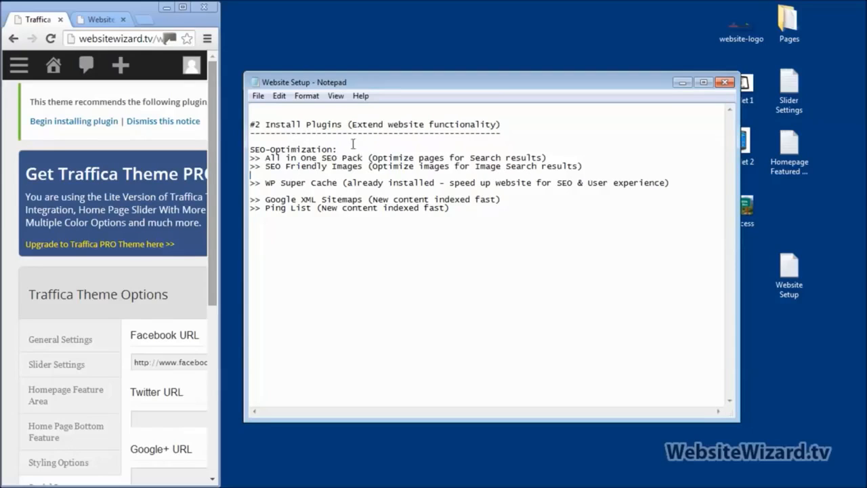
{"action": "left_click_drag", "start_coordinate": [354, 124], "coordinate": [500, 125]}
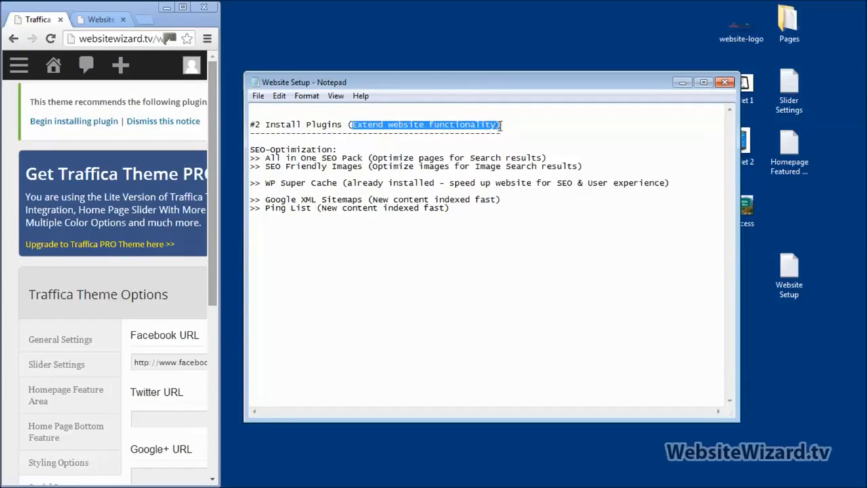
{"action": "left_click", "coordinate": [390, 141]}
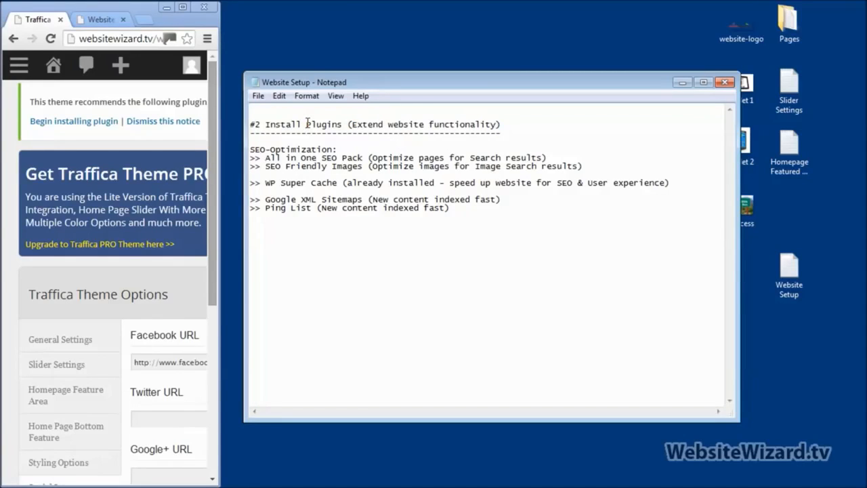
{"action": "left_click_drag", "start_coordinate": [307, 124], "coordinate": [334, 124]}
{"action": "left_click", "coordinate": [369, 169]}
{"action": "key", "text": "Tab"}
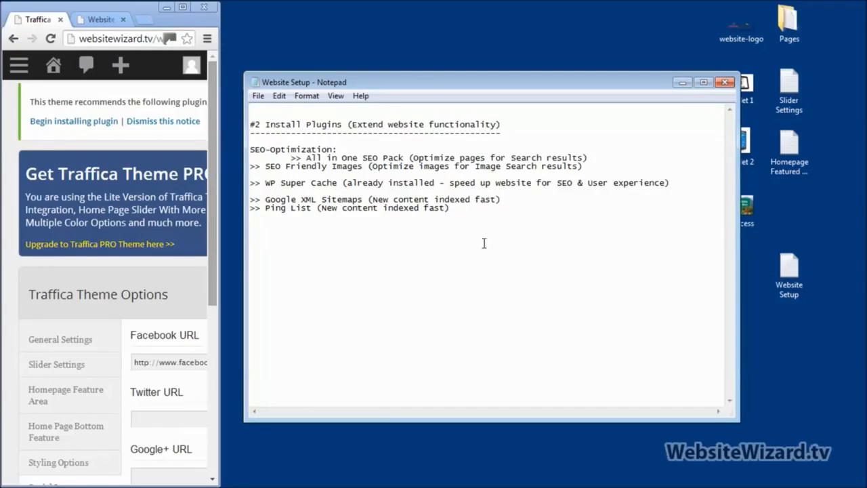
{"action": "left_click", "coordinate": [184, 7]}
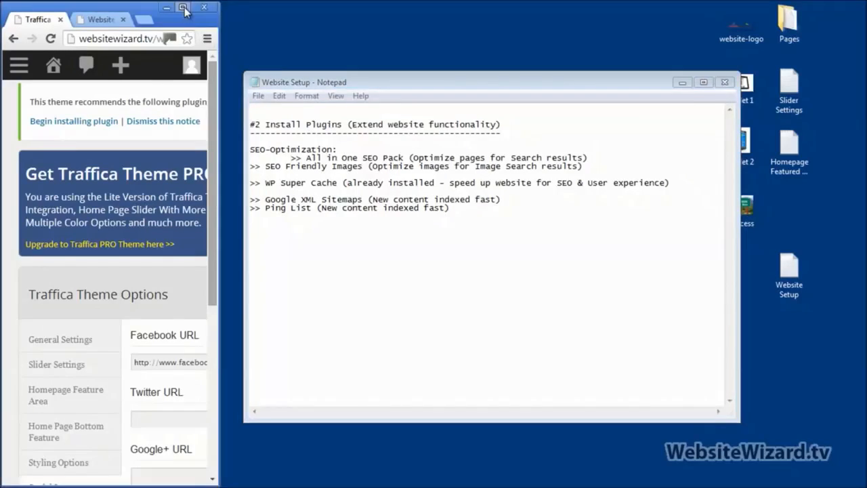
{"action": "left_click", "coordinate": [184, 7]}
Install and activate All in One SEO Pack 2.1.5 from the 'all in one seo pack' search
{"action": "mouse_move", "coordinate": [27, 400]}
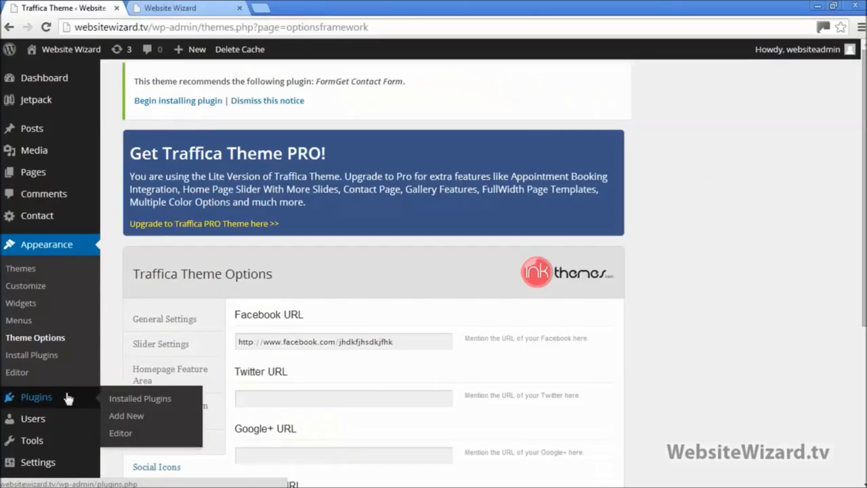
{"action": "left_click", "coordinate": [130, 416]}
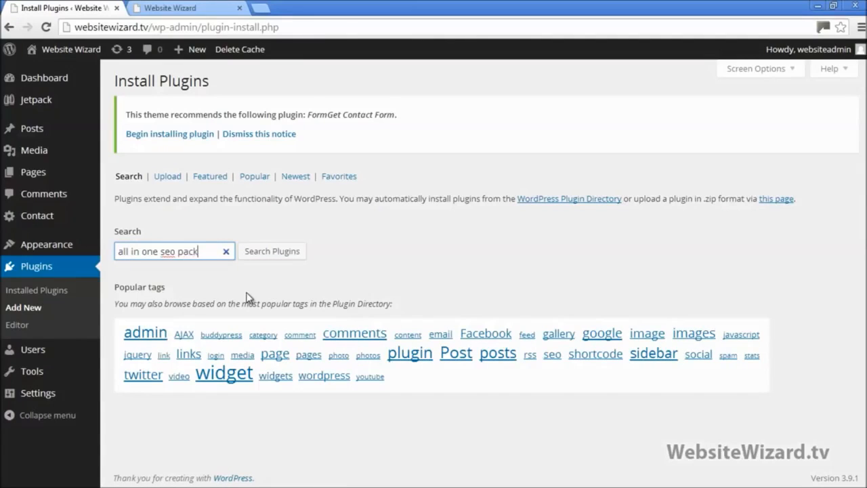
{"action": "left_click", "coordinate": [272, 256]}
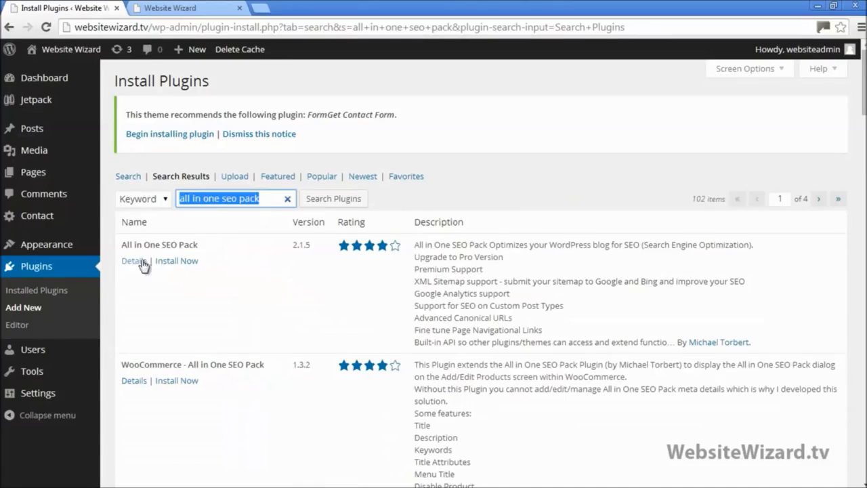
{"action": "left_click", "coordinate": [194, 263]}
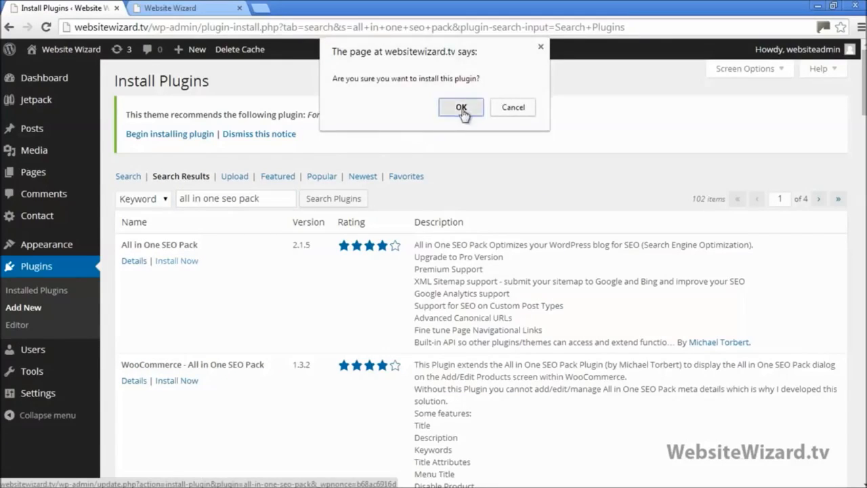
{"action": "left_click", "coordinate": [461, 108]}
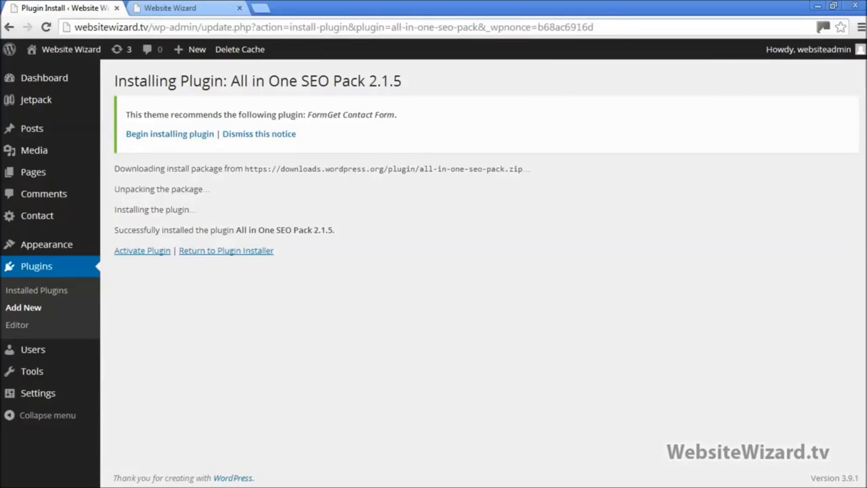
{"action": "left_click", "coordinate": [150, 252]}
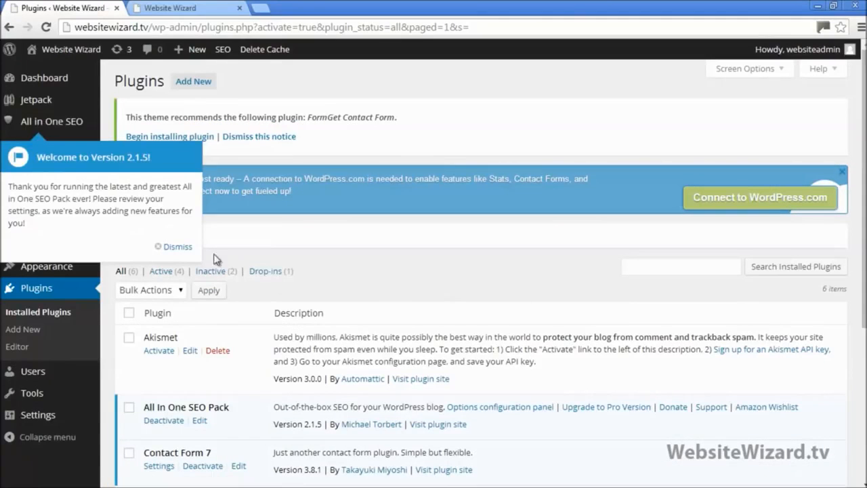
{"action": "left_click", "coordinate": [185, 245]}
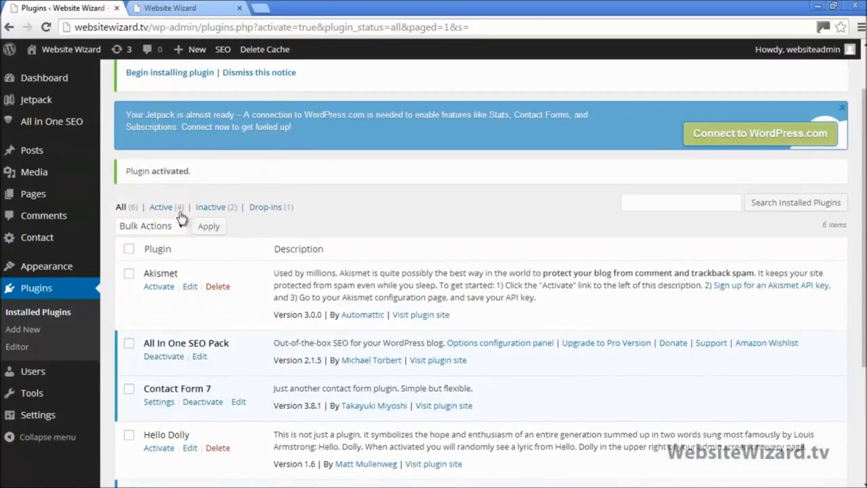
View the live site's Video Training page, then return to the Plugins admin tab
{"action": "left_click", "coordinate": [182, 8]}
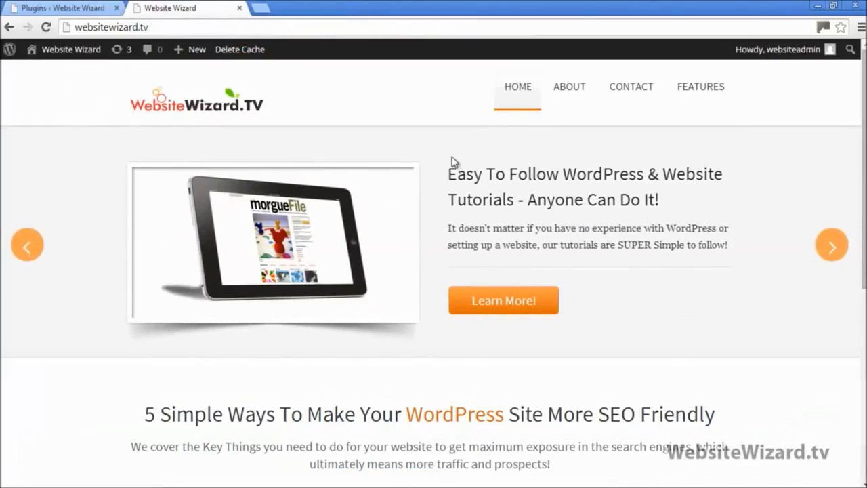
{"action": "mouse_move", "coordinate": [690, 96]}
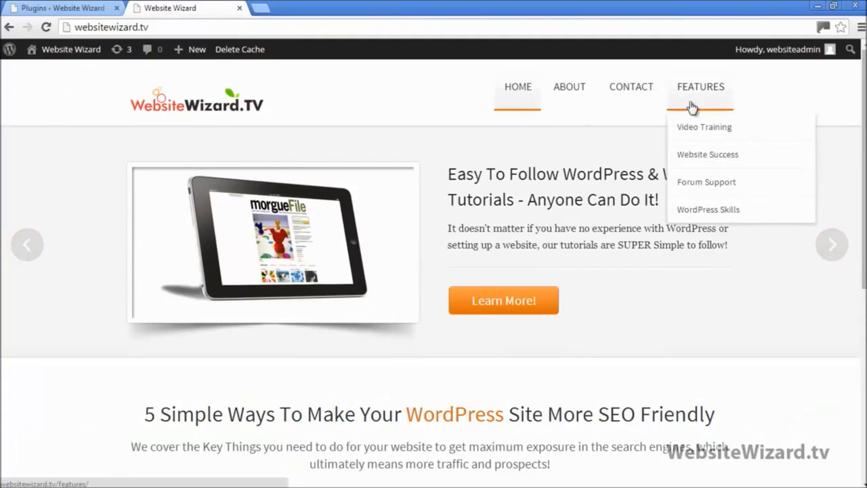
{"action": "left_click", "coordinate": [695, 128]}
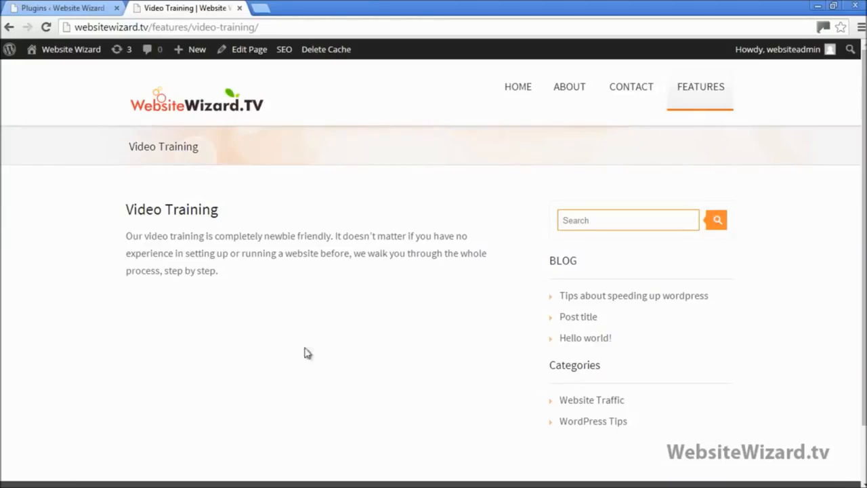
{"action": "left_click", "coordinate": [92, 7]}
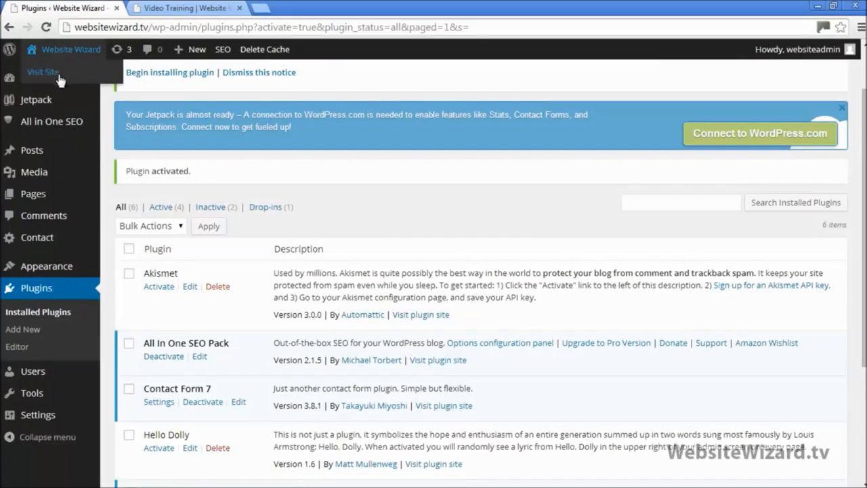
{"action": "mouse_move", "coordinate": [55, 196]}
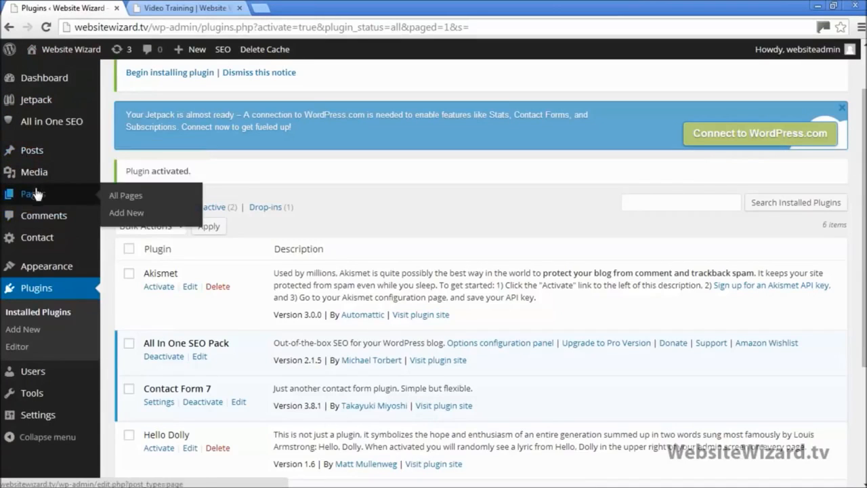
From Pages > All Pages, open the Video Training page in the editor
{"action": "left_click", "coordinate": [137, 195]}
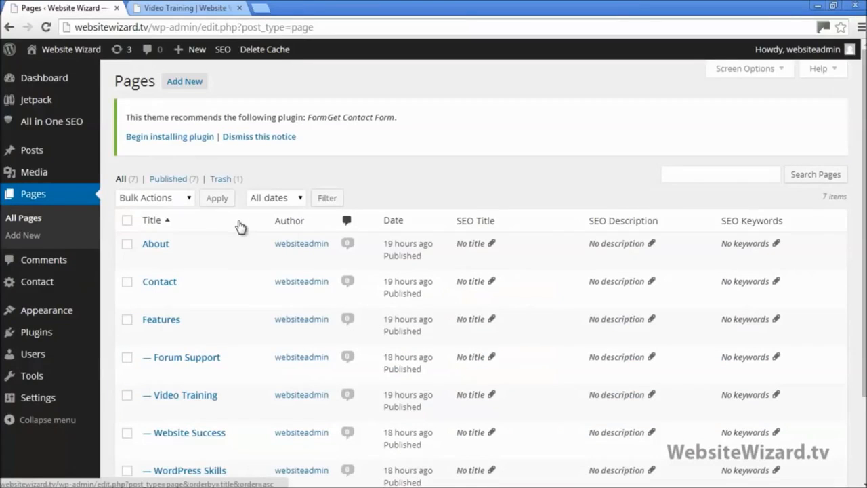
{"action": "mouse_move", "coordinate": [270, 257]}
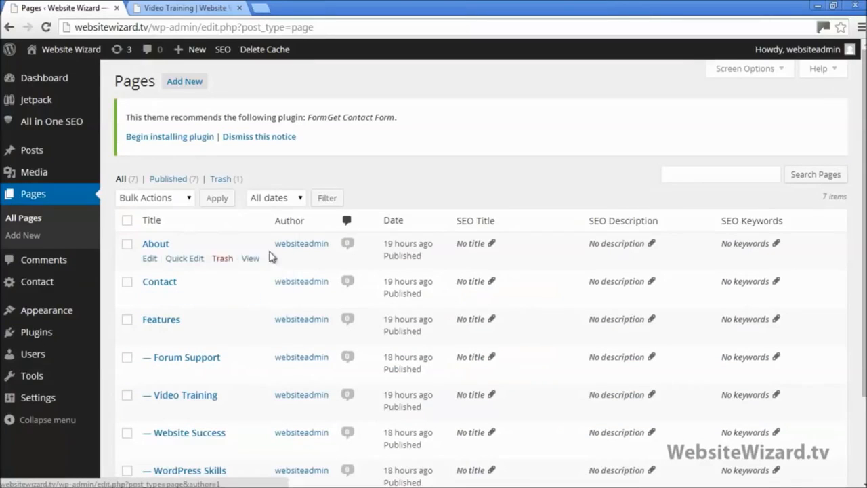
{"action": "left_click", "coordinate": [203, 6]}
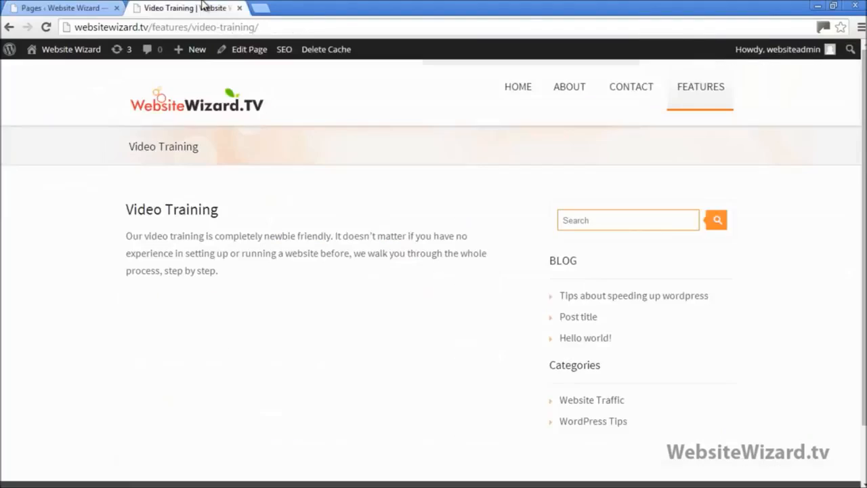
{"action": "left_click", "coordinate": [61, 8]}
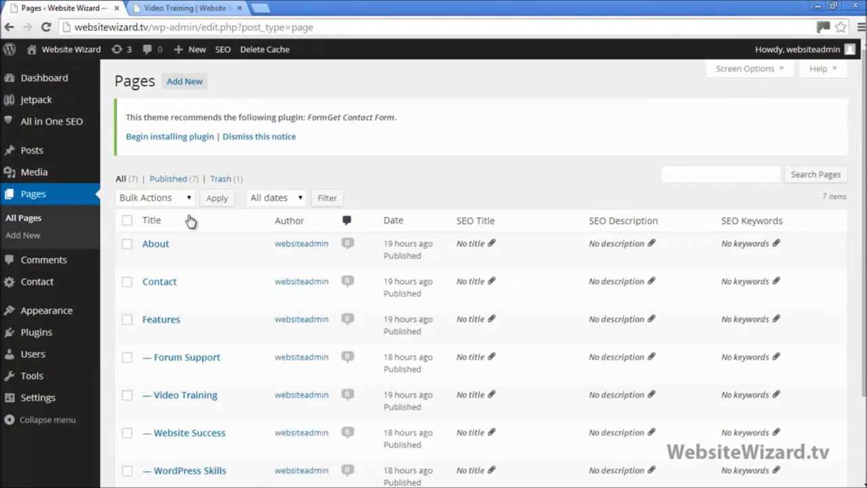
{"action": "scroll", "coordinate": [191, 221], "scroll_direction": "down", "scroll_amount": 1}
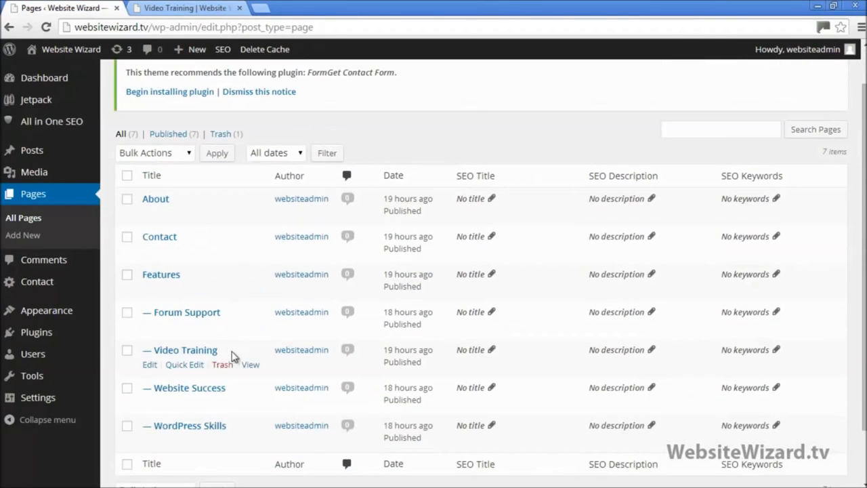
{"action": "left_click", "coordinate": [150, 366]}
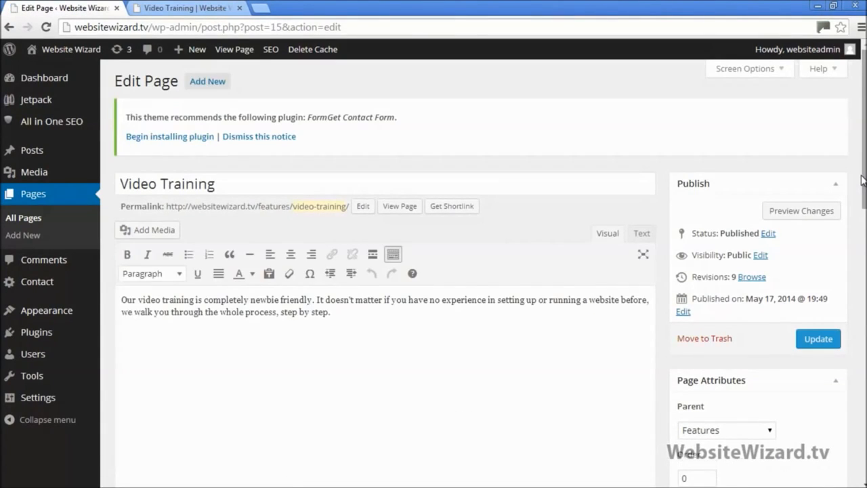
{"action": "scroll", "coordinate": [862, 179], "scroll_direction": "down", "scroll_amount": 4}
{"action": "scroll", "coordinate": [862, 180], "scroll_direction": "down", "scroll_amount": 4}
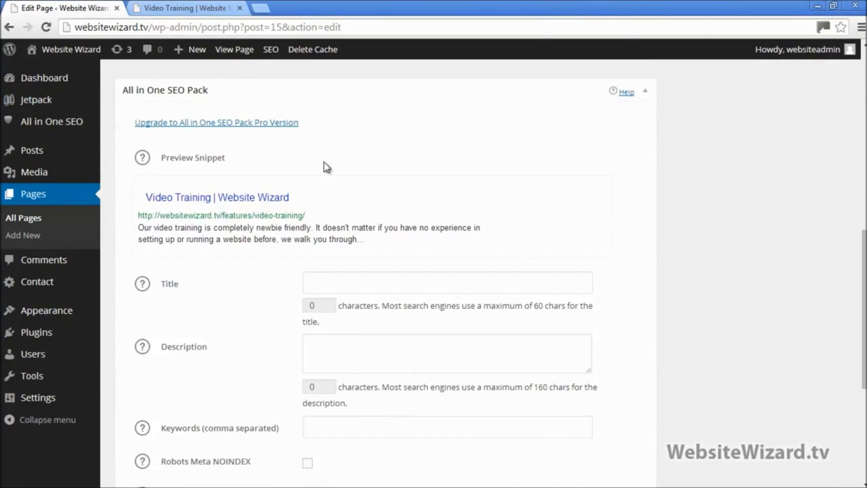
{"action": "left_click_drag", "start_coordinate": [379, 250], "coordinate": [142, 195]}
{"action": "left_click", "coordinate": [415, 245]}
{"action": "left_click_drag", "start_coordinate": [368, 244], "coordinate": [139, 229]}
{"action": "left_click", "coordinate": [384, 243]}
{"action": "left_click_drag", "start_coordinate": [387, 251], "coordinate": [273, 228]}
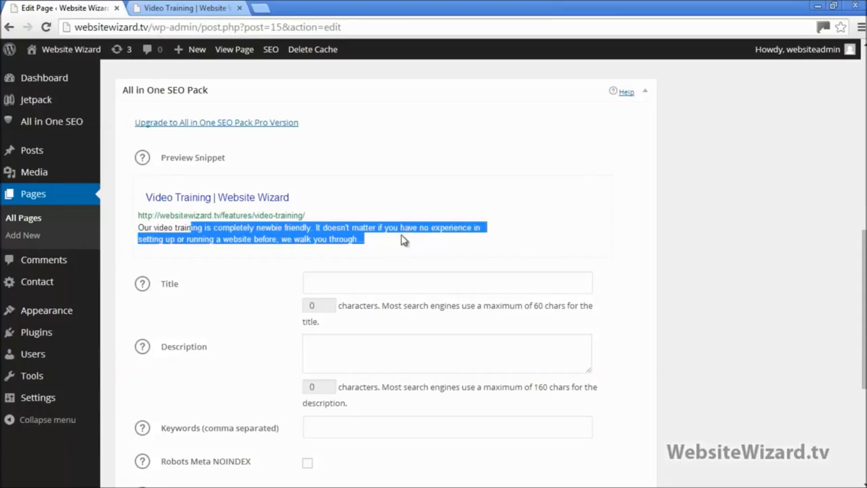
{"action": "left_click", "coordinate": [403, 240]}
{"action": "left_click", "coordinate": [310, 283]}
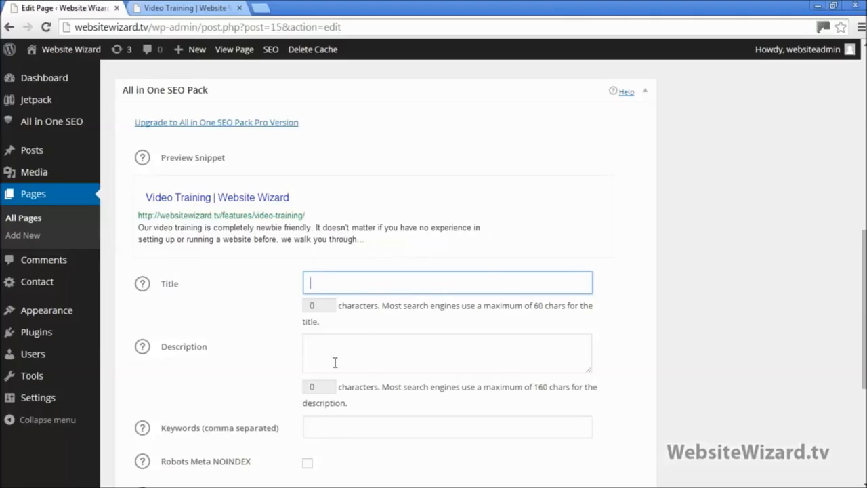
{"action": "left_click", "coordinate": [624, 289]}
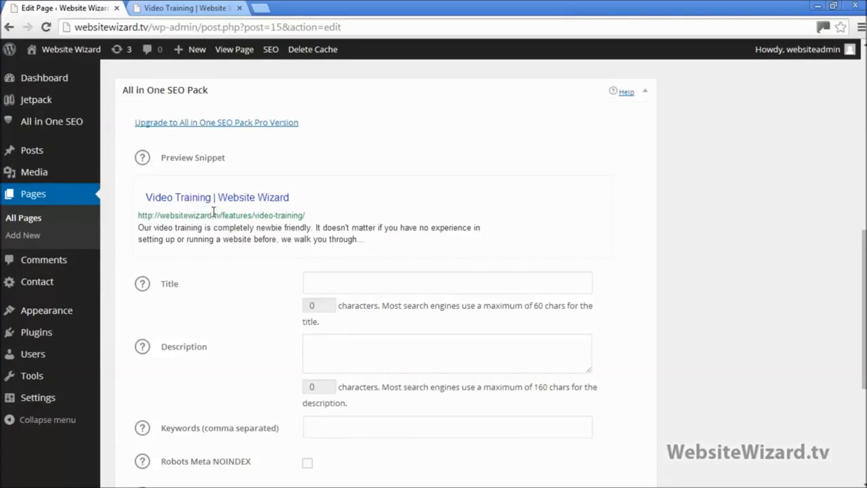
{"action": "left_click", "coordinate": [345, 287]}
{"action": "left_click", "coordinate": [343, 356]}
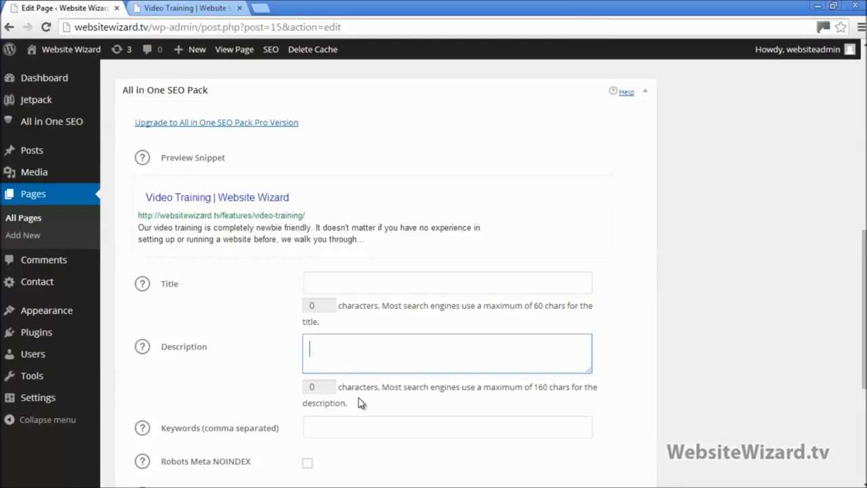
{"action": "left_click", "coordinate": [334, 291]}
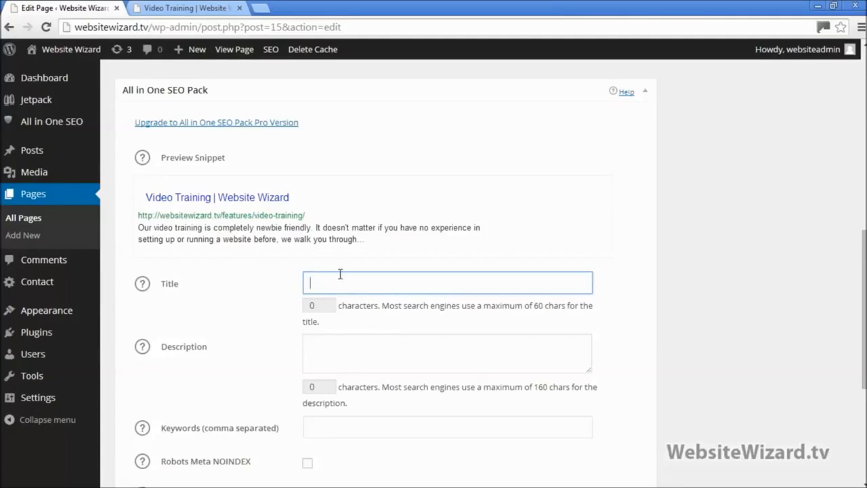
{"action": "left_click", "coordinate": [335, 342]}
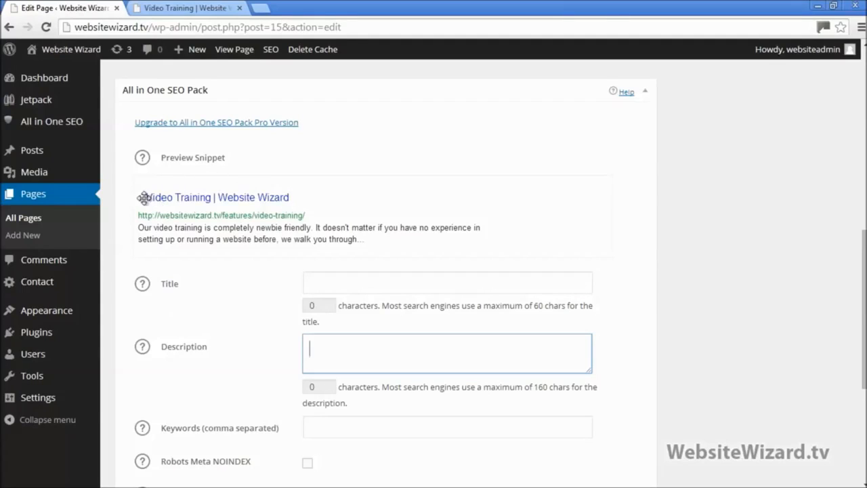
{"action": "left_click", "coordinate": [349, 282]}
{"action": "left_click", "coordinate": [320, 363]}
{"action": "left_click", "coordinate": [317, 277]}
{"action": "left_click", "coordinate": [329, 354]}
{"action": "scroll", "coordinate": [359, 359], "scroll_direction": "down", "scroll_amount": 2}
{"action": "scroll", "coordinate": [384, 348], "scroll_direction": "up", "scroll_amount": 2}
{"action": "left_click", "coordinate": [347, 281]}
Set SEO title 'Video Training - Website Wizard - 12345678' and description 'Get the best video training over on our website'
{"action": "type", "text": "V"}
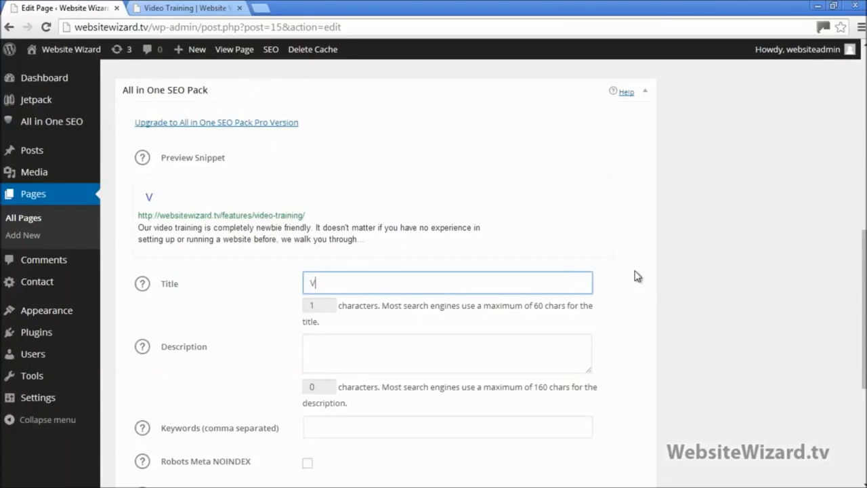
{"action": "type", "text": "ideo Trainin"}
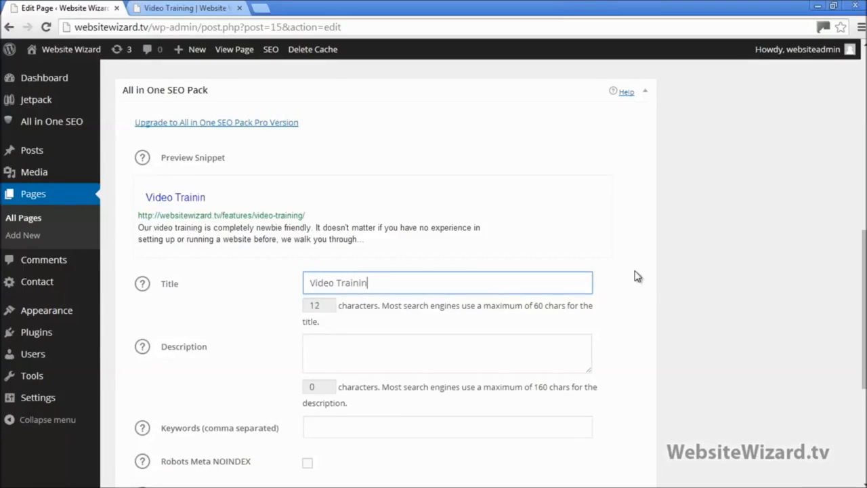
{"action": "type", "text": "g - Website"}
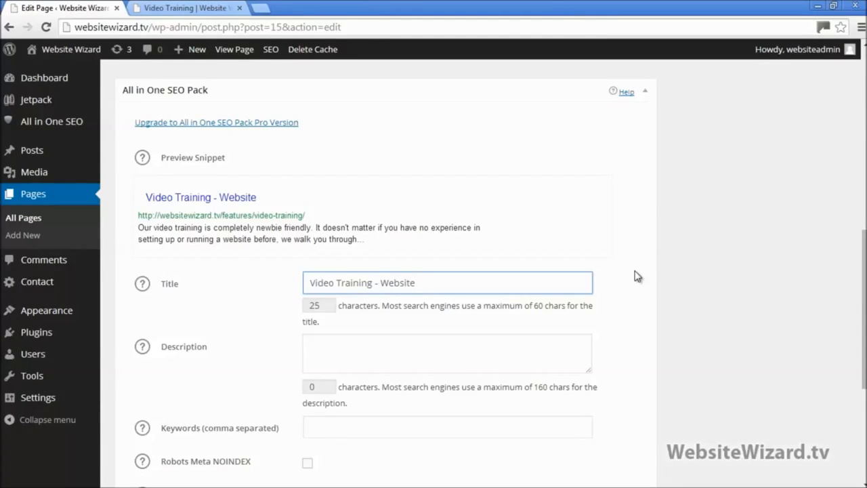
{"action": "type", "text": " Wizard"}
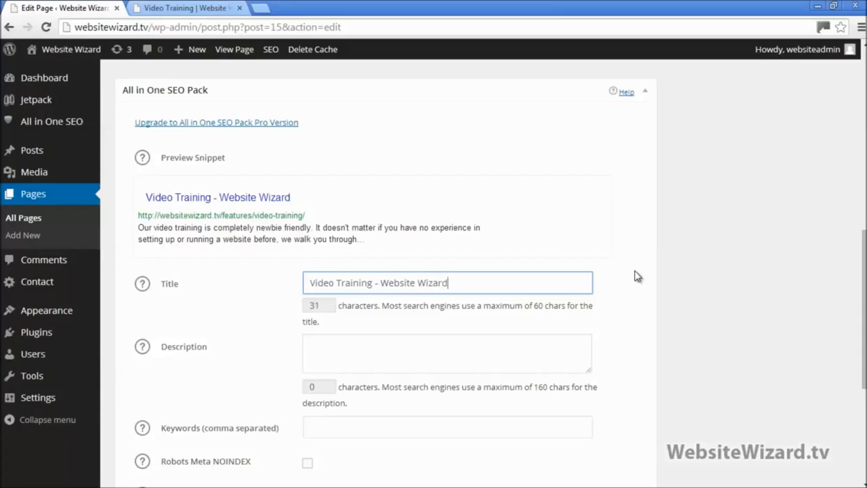
{"action": "left_click", "coordinate": [465, 351]}
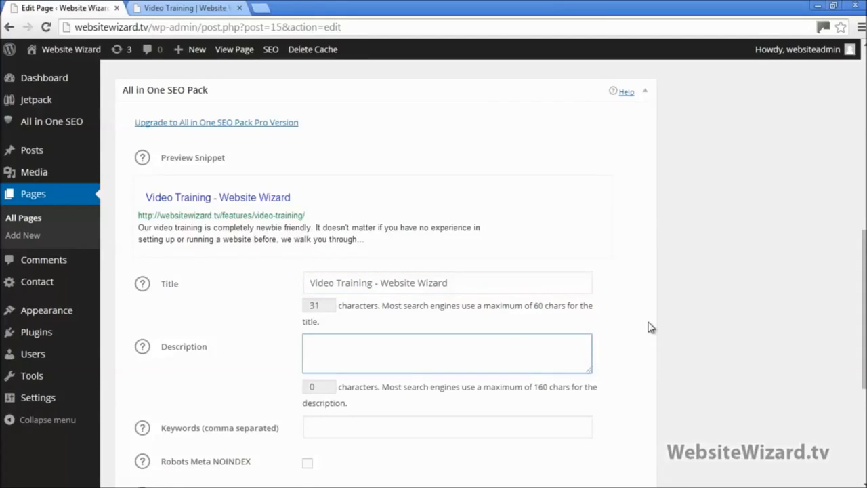
{"action": "type", "text": "Get the best "}
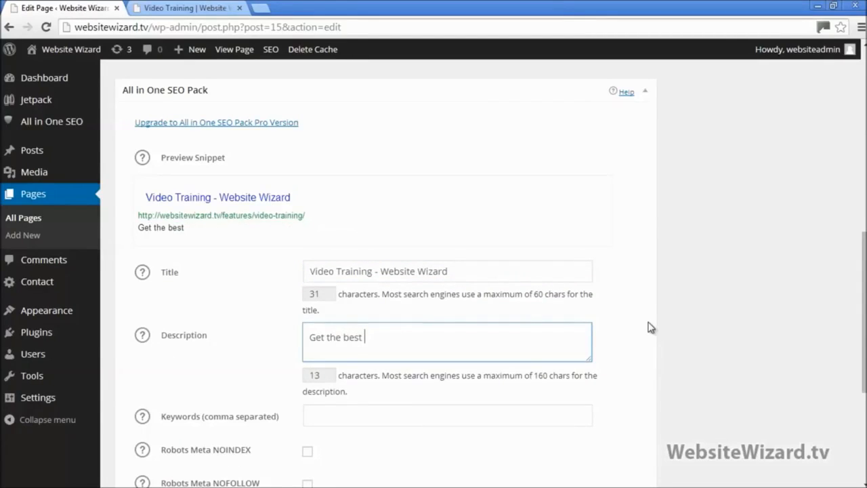
{"action": "type", "text": "video training over on o"}
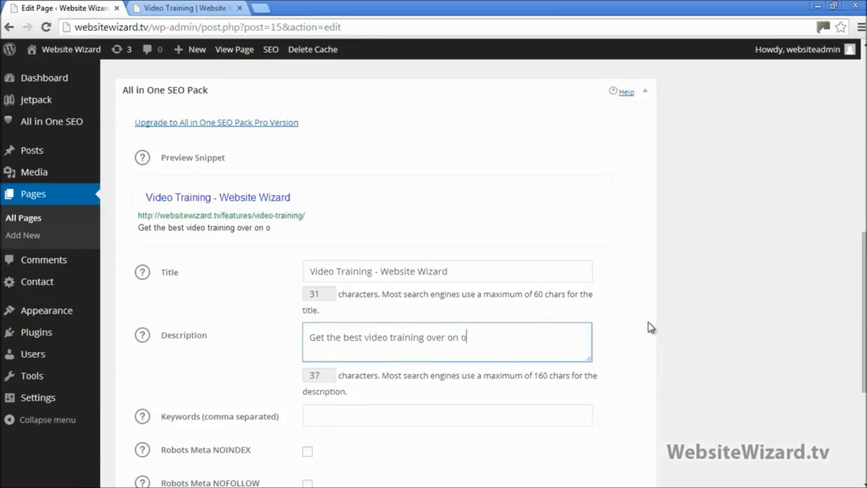
{"action": "type", "text": "ur website."}
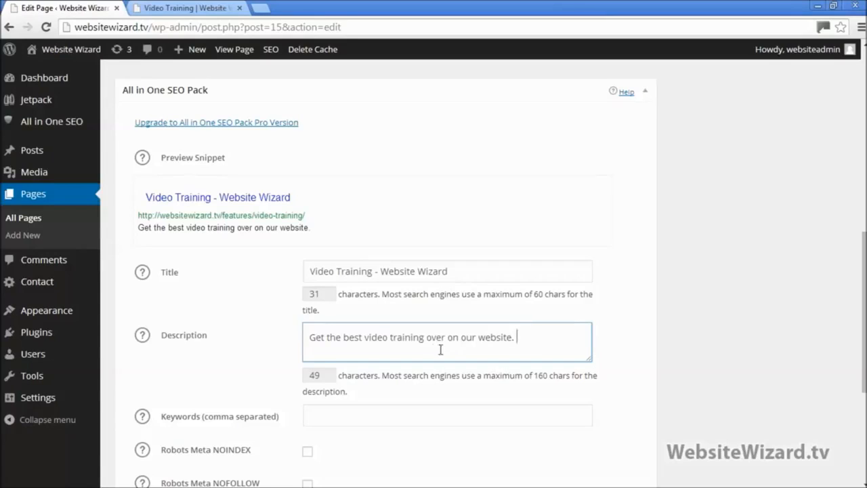
{"action": "left_click", "coordinate": [476, 273]}
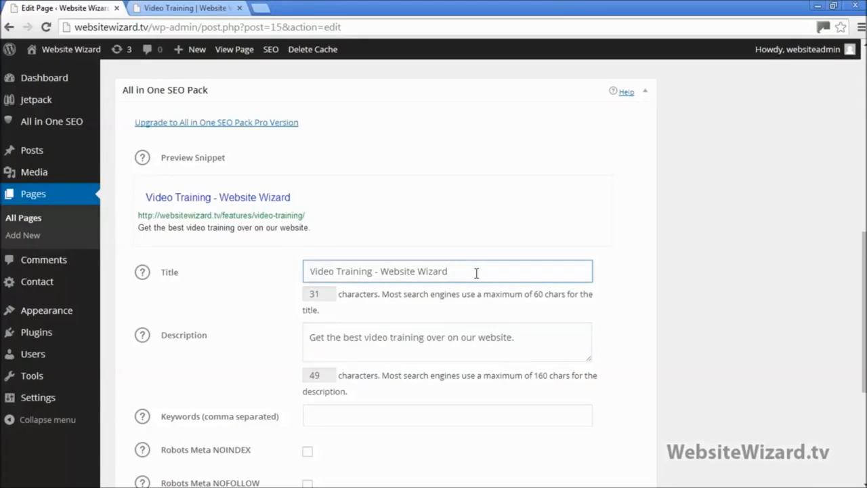
{"action": "type", "text": "- 12345678"}
{"action": "scroll", "coordinate": [477, 273], "scroll_direction": "down", "scroll_amount": 1}
Paste 'Video Training' as the page keywords and update the page
{"action": "left_click", "coordinate": [356, 353]}
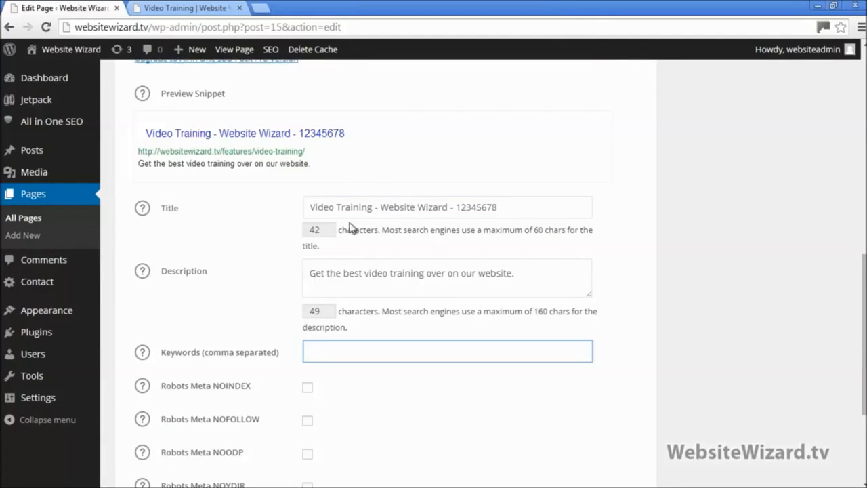
{"action": "left_click_drag", "start_coordinate": [371, 208], "coordinate": [277, 215]}
{"action": "key", "text": "ctrl+c"}
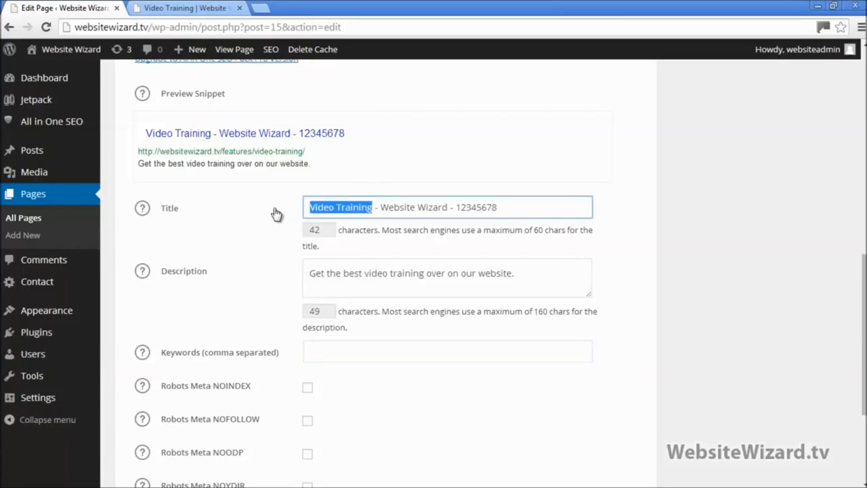
{"action": "left_click", "coordinate": [342, 349]}
{"action": "key", "text": "ctrl+v"}
{"action": "scroll", "coordinate": [435, 367], "scroll_direction": "down", "scroll_amount": 3}
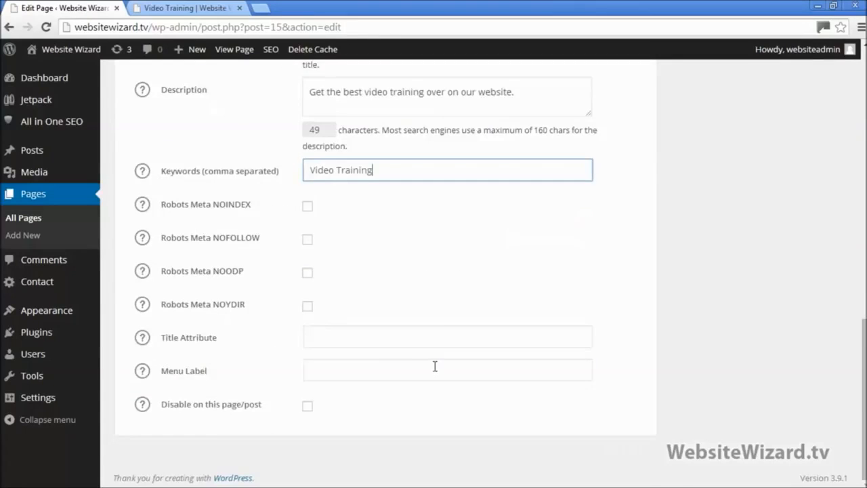
{"action": "scroll", "coordinate": [435, 367], "scroll_direction": "up", "scroll_amount": 12}
{"action": "left_click", "coordinate": [818, 339]}
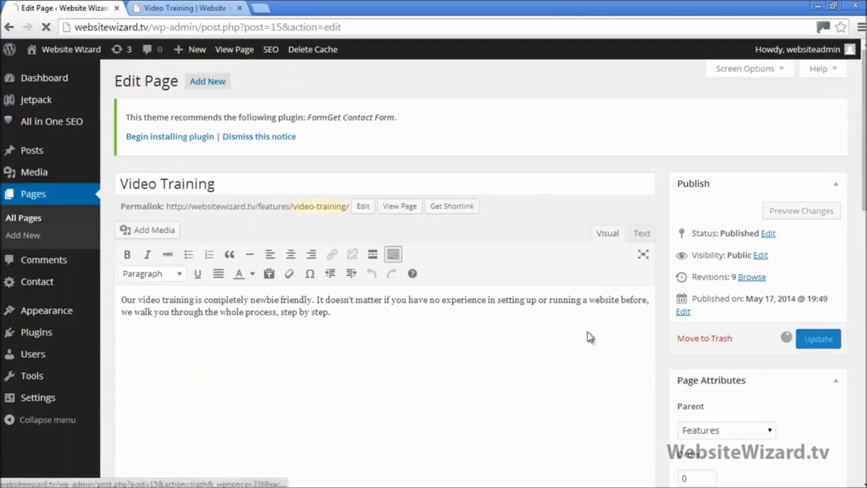
Review the saved description, glance at the Notepad checklist, and re-maximize the browser
{"action": "scroll", "coordinate": [392, 388], "scroll_direction": "down", "scroll_amount": 7}
{"action": "left_click_drag", "start_coordinate": [550, 309], "coordinate": [284, 326]}
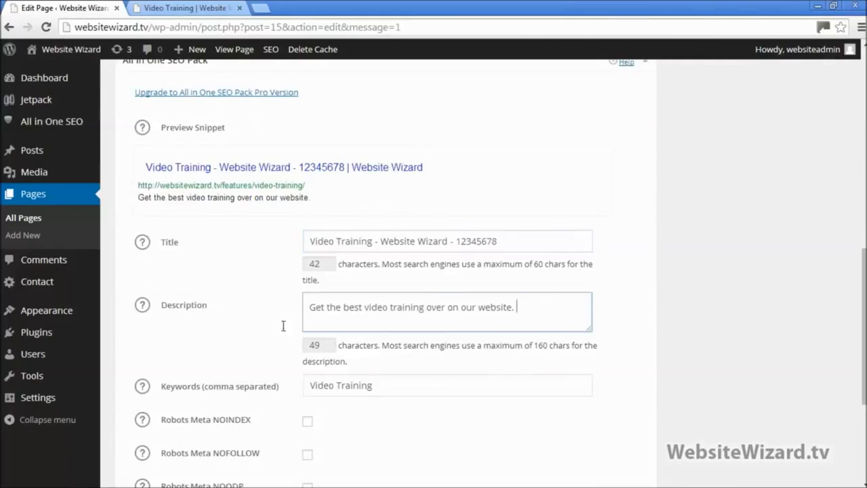
{"action": "key", "text": "ctrl+a"}
{"action": "left_click", "coordinate": [427, 312]}
{"action": "key", "text": "Tab"}
{"action": "left_click_drag", "start_coordinate": [511, 313], "coordinate": [259, 298]}
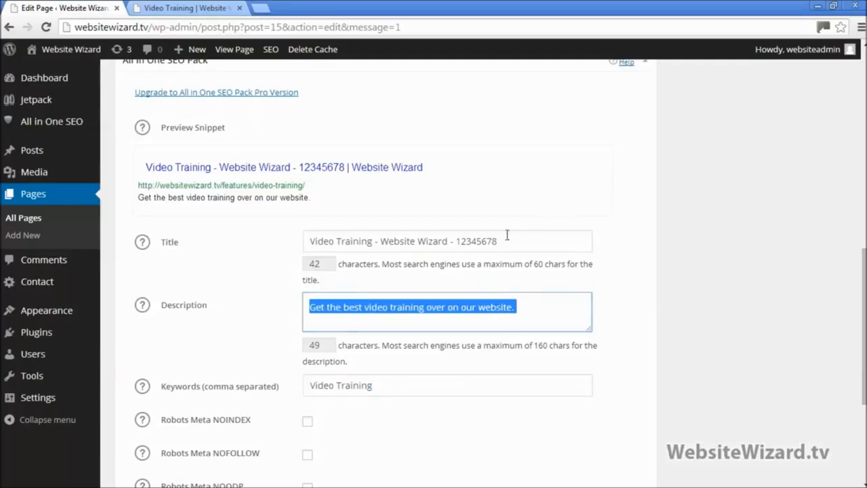
{"action": "key", "text": "shift+Tab"}
{"action": "left_click", "coordinate": [405, 306]}
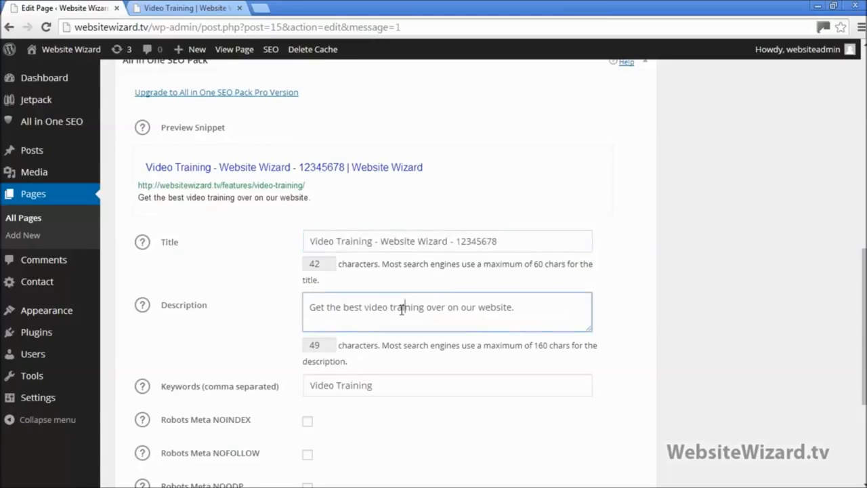
{"action": "scroll", "coordinate": [394, 306], "scroll_direction": "up", "scroll_amount": 4}
{"action": "scroll", "coordinate": [394, 306], "scroll_direction": "up", "scroll_amount": 5}
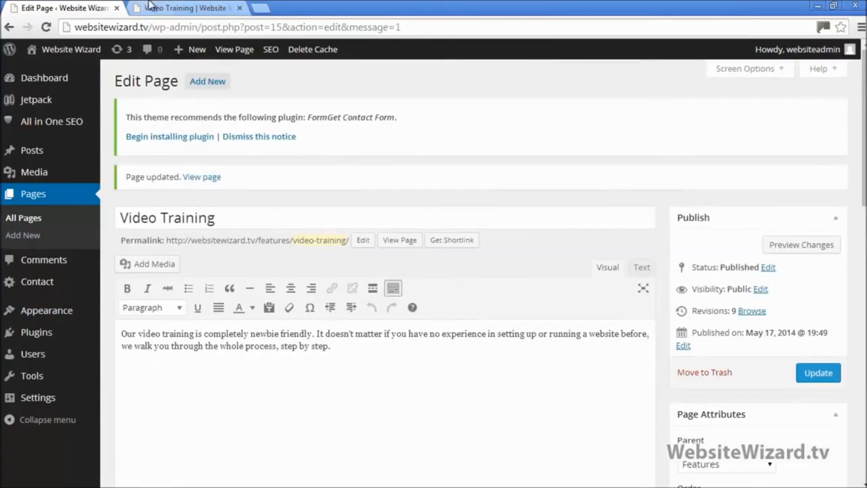
{"action": "left_click", "coordinate": [834, 5]}
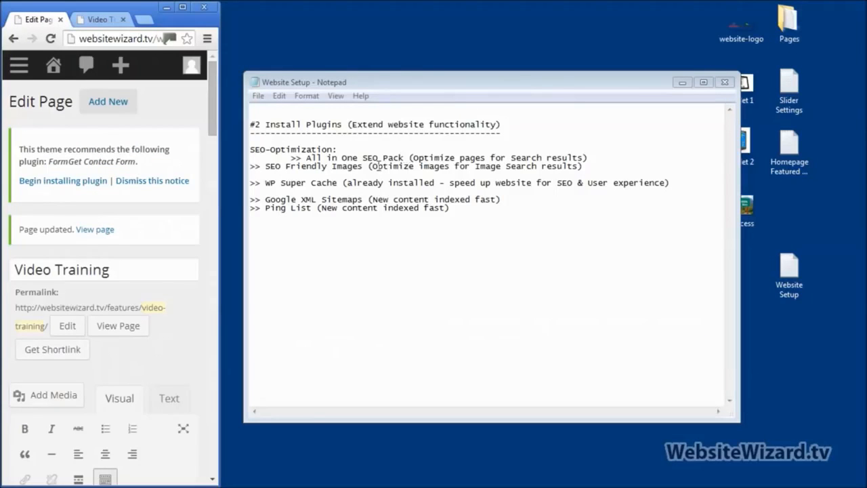
{"action": "left_click", "coordinate": [251, 168]}
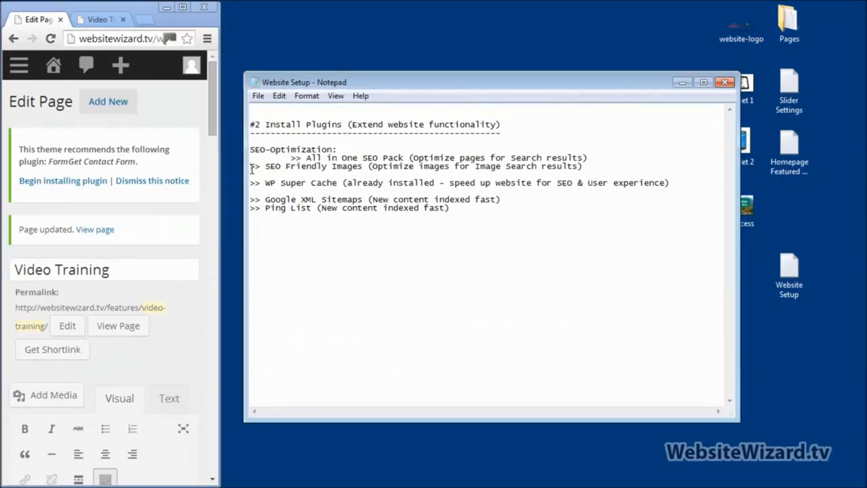
{"action": "left_click", "coordinate": [182, 7]}
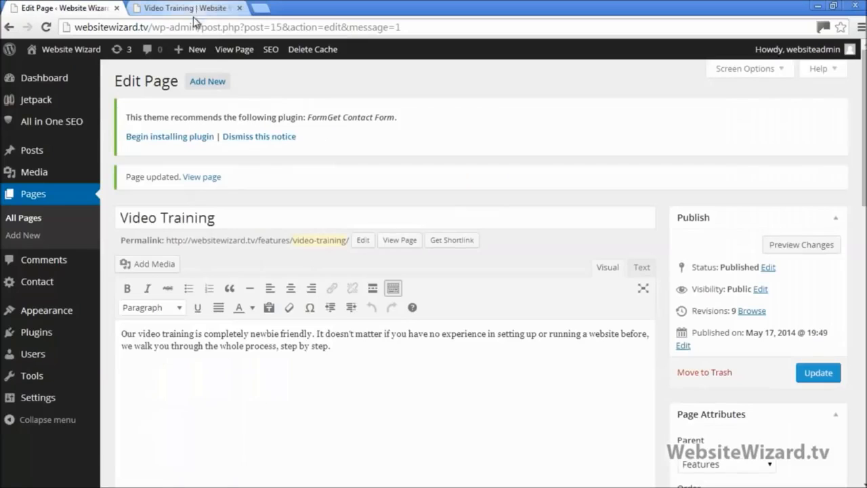
Install and activate SEO Friendly Images 2.7.6 from the 'seo friendly images' search
{"action": "mouse_move", "coordinate": [33, 332]}
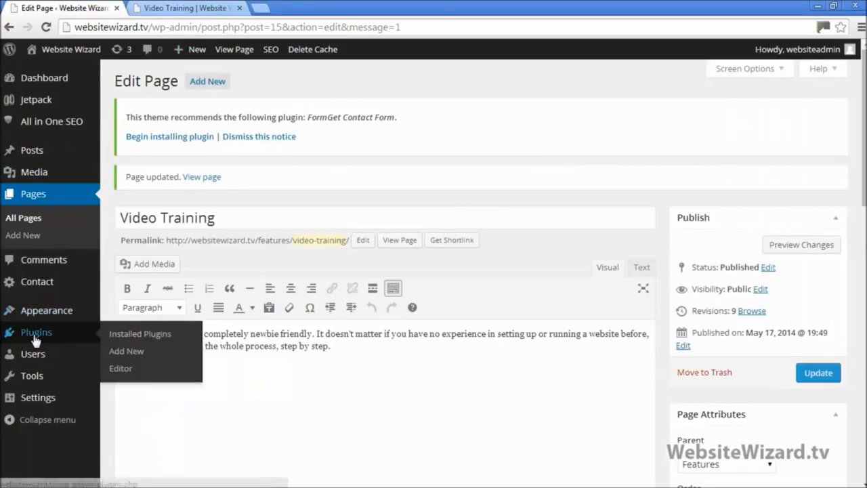
{"action": "left_click", "coordinate": [139, 352]}
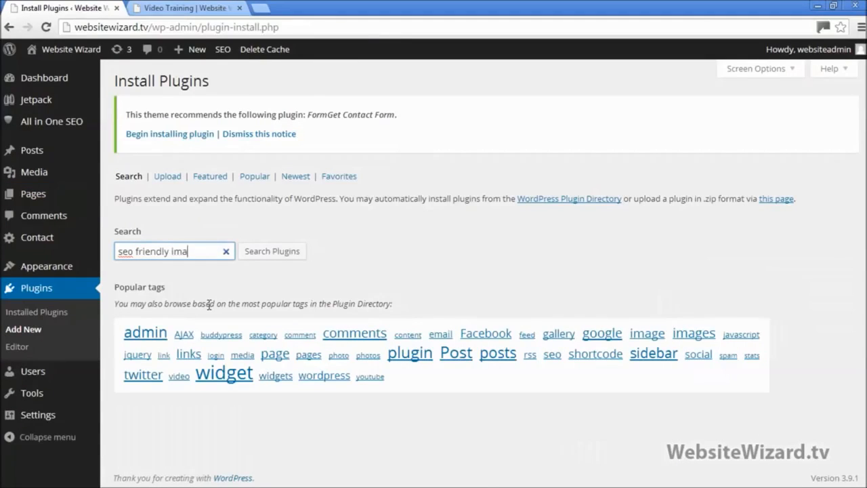
{"action": "left_click", "coordinate": [285, 250]}
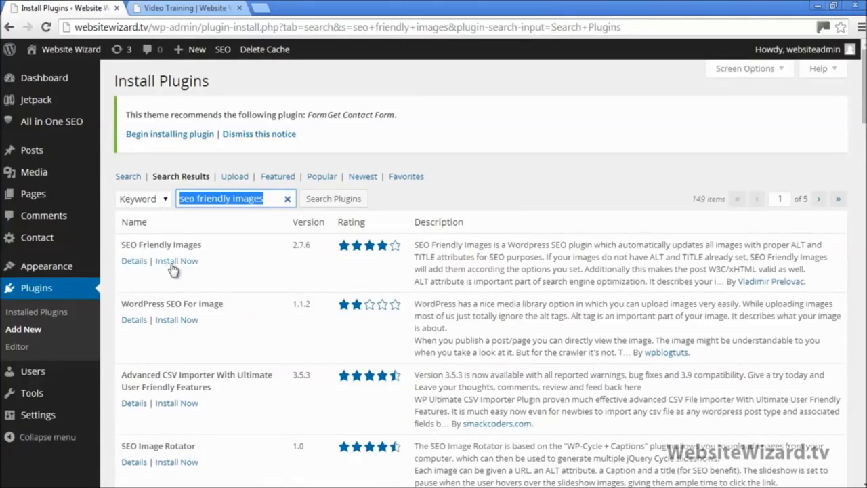
{"action": "left_click", "coordinate": [188, 267]}
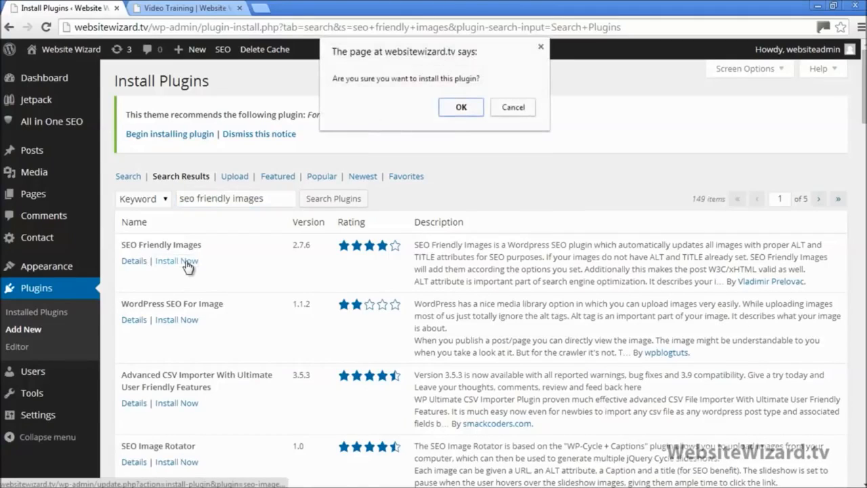
{"action": "left_click", "coordinate": [462, 109]}
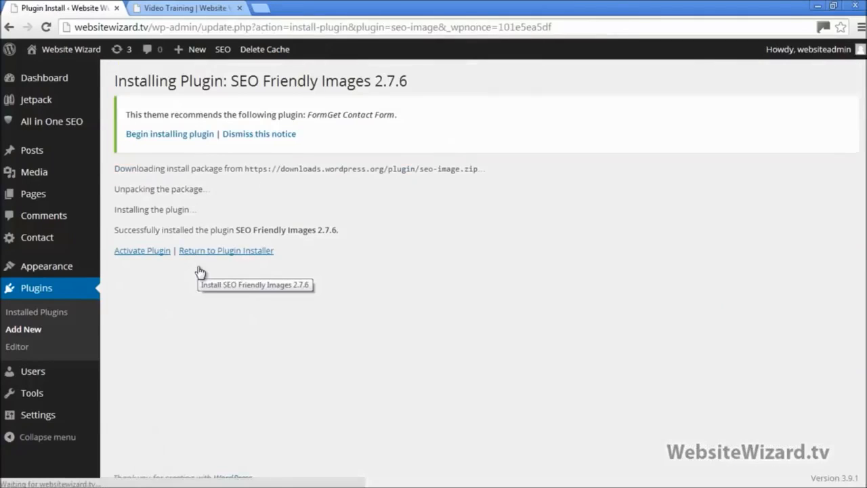
{"action": "left_click", "coordinate": [151, 252]}
{"action": "scroll", "coordinate": [151, 256], "scroll_direction": "down", "scroll_amount": 2}
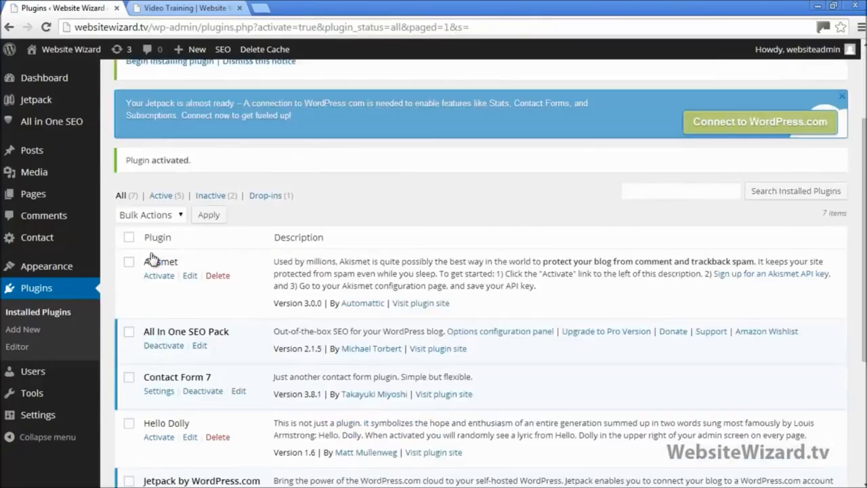
{"action": "scroll", "coordinate": [151, 257], "scroll_direction": "down", "scroll_amount": 3}
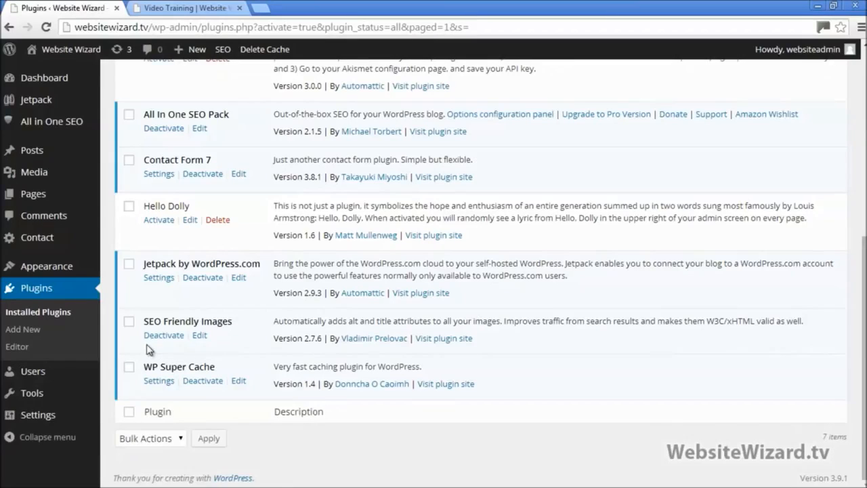
{"action": "mouse_move", "coordinate": [48, 415]}
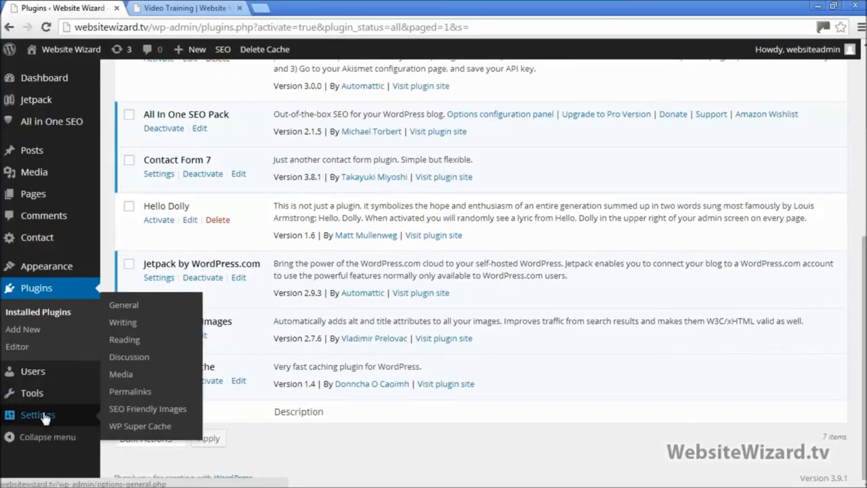
Open the SEO Friendly Images settings (ALT '%name %title', TITLE '%title') and check the Video Training page
{"action": "left_click", "coordinate": [143, 409]}
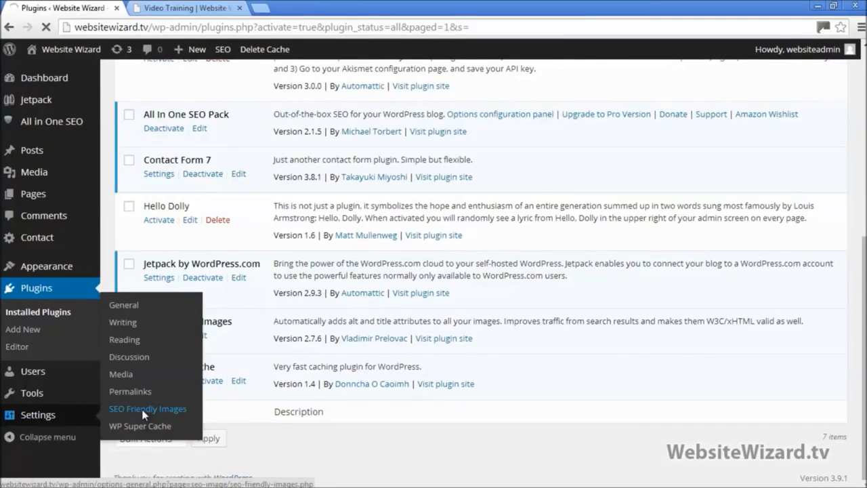
{"action": "scroll", "coordinate": [223, 354], "scroll_direction": "down", "scroll_amount": 3}
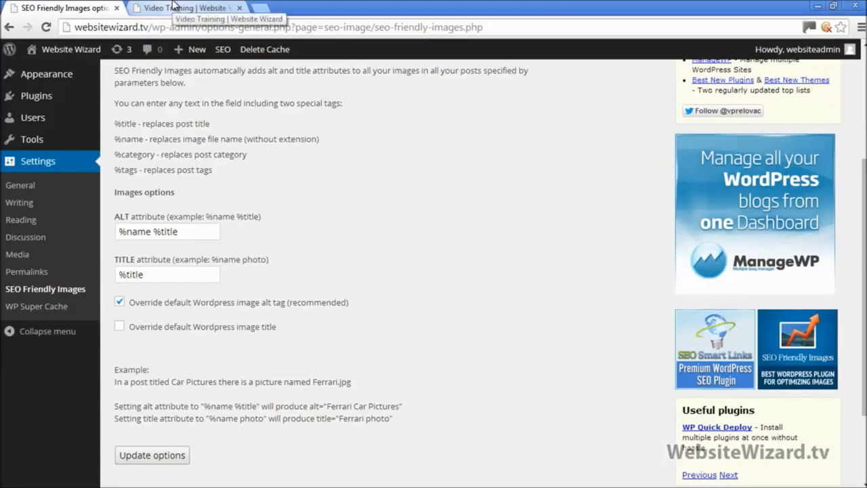
{"action": "left_click", "coordinate": [173, 5]}
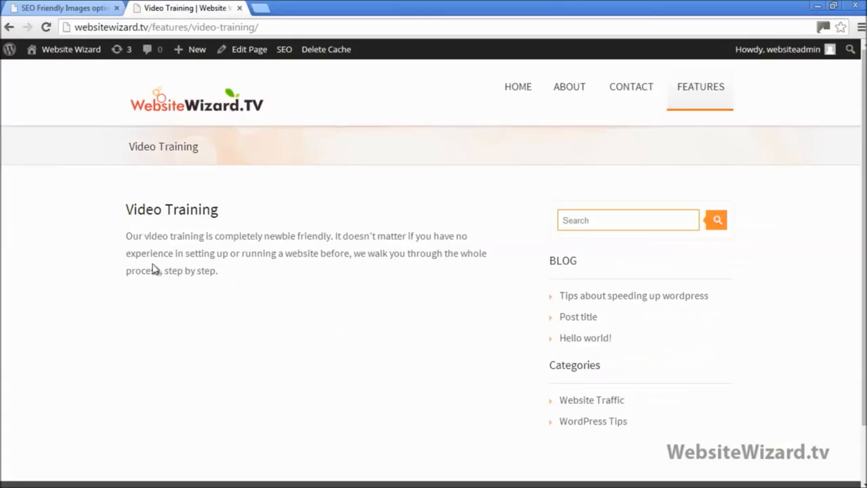
{"action": "left_click", "coordinate": [88, 9]}
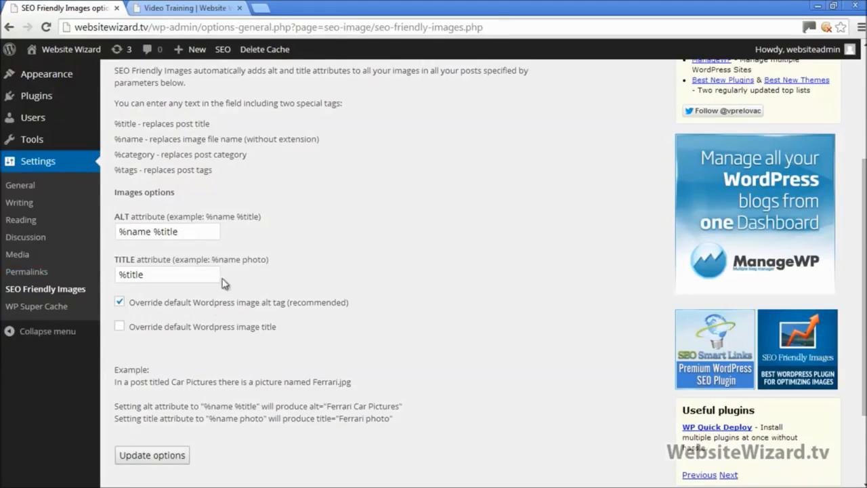
{"action": "left_click", "coordinate": [180, 8]}
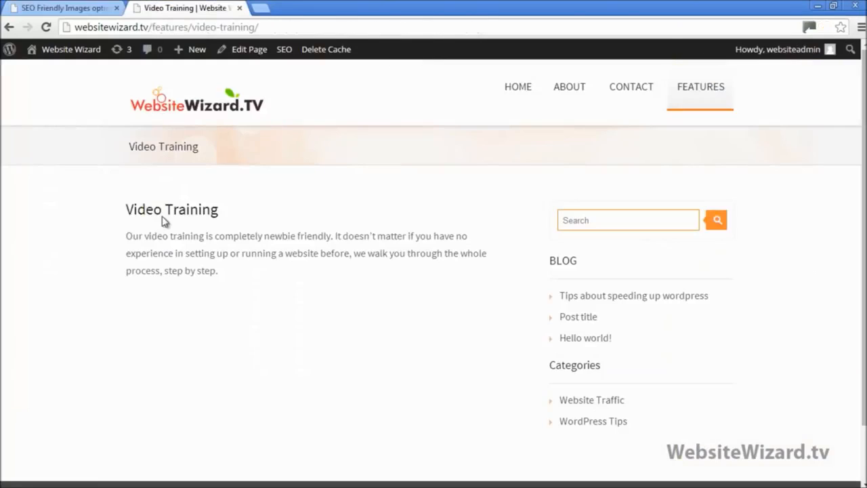
{"action": "left_click_drag", "start_coordinate": [127, 208], "coordinate": [206, 237]}
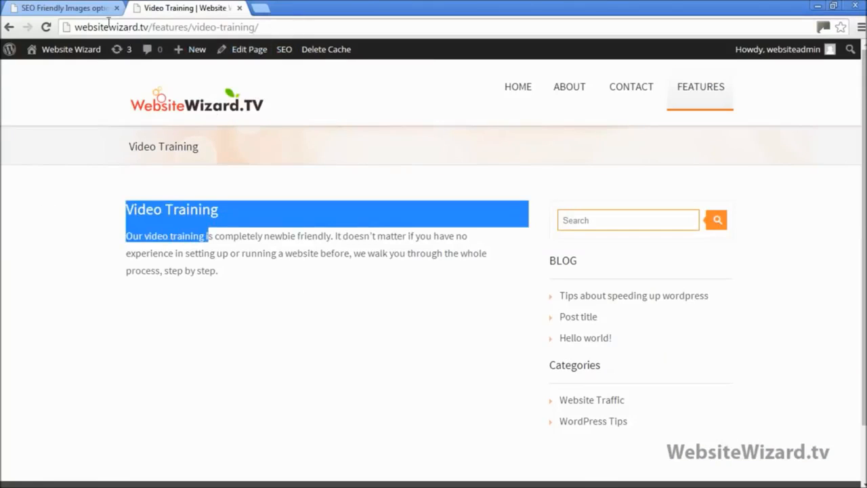
Cross-check the settings against the Video Training page again, then restore the browser down beside Notepad
{"action": "left_click", "coordinate": [71, 8]}
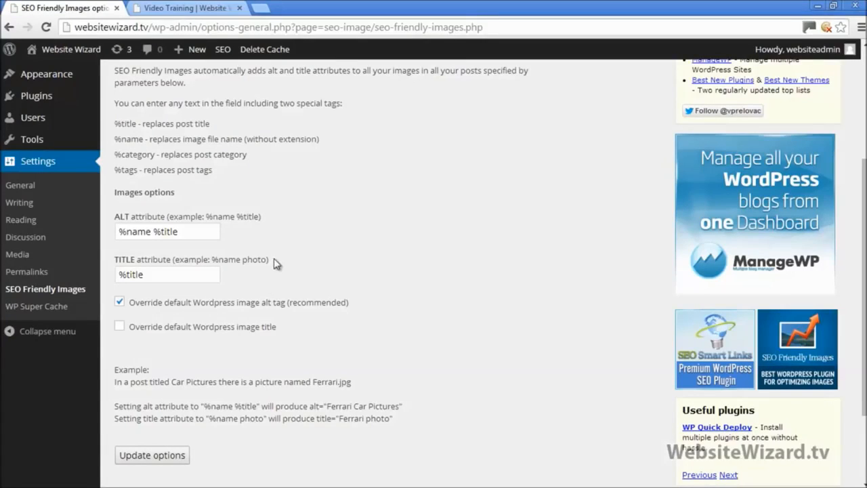
{"action": "left_click_drag", "start_coordinate": [275, 263], "coordinate": [260, 265]}
{"action": "left_click", "coordinate": [284, 267]}
{"action": "left_click", "coordinate": [183, 7]}
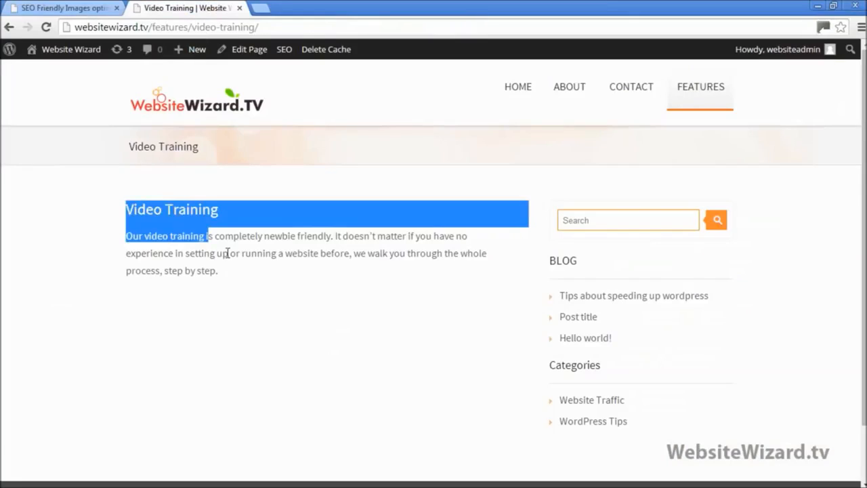
{"action": "left_click_drag", "start_coordinate": [218, 209], "coordinate": [133, 210]}
{"action": "left_click", "coordinate": [97, 7]}
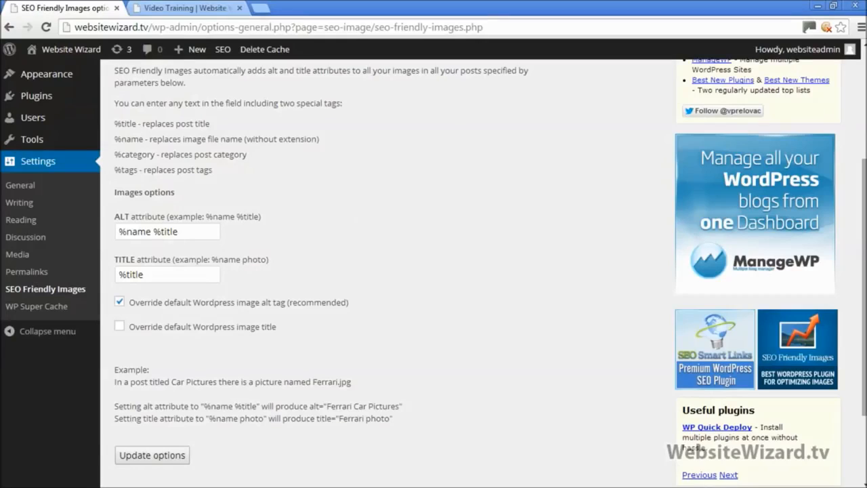
{"action": "left_click", "coordinate": [834, 5]}
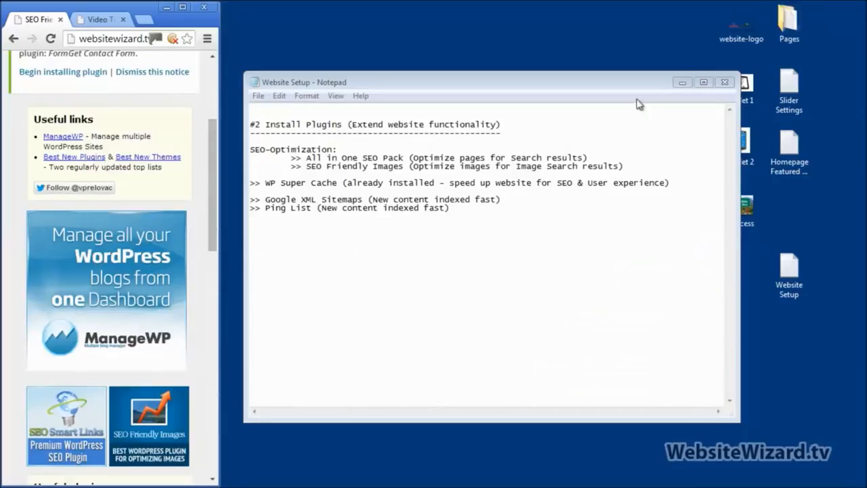
Indent the WP Super Cache line under the SEO entries in the Notepad notes
{"action": "left_click", "coordinate": [252, 184]}
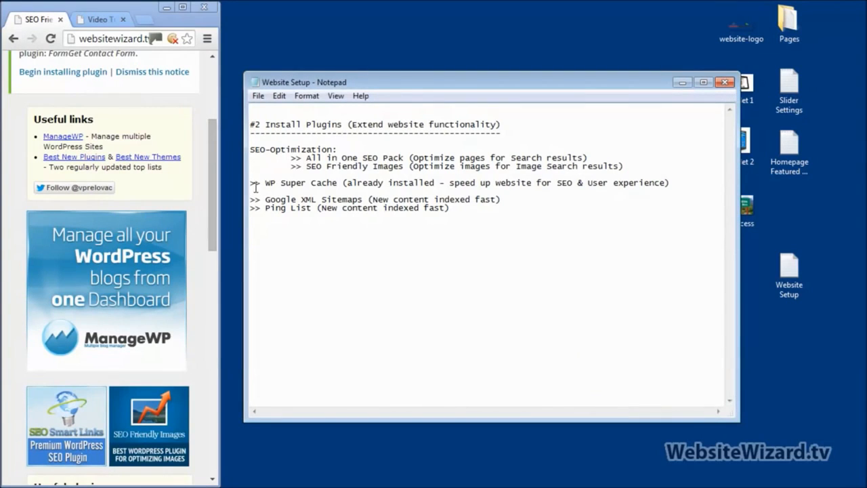
{"action": "key", "text": "Tab"}
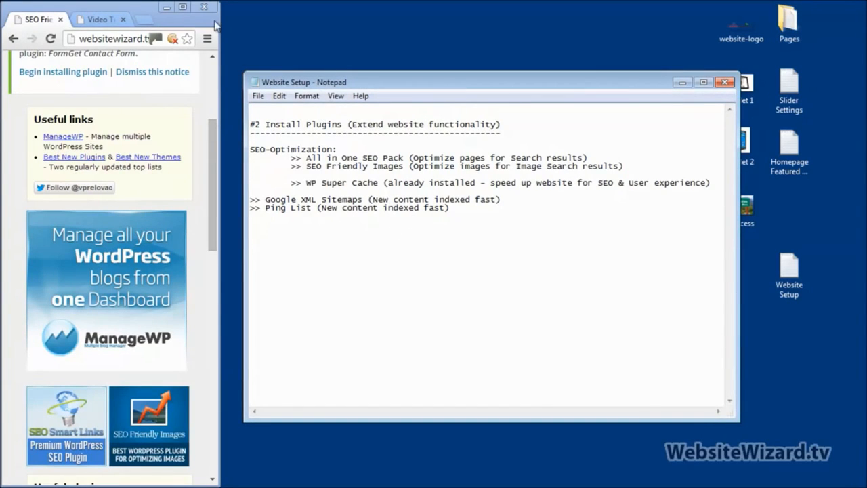
{"action": "left_click", "coordinate": [182, 7]}
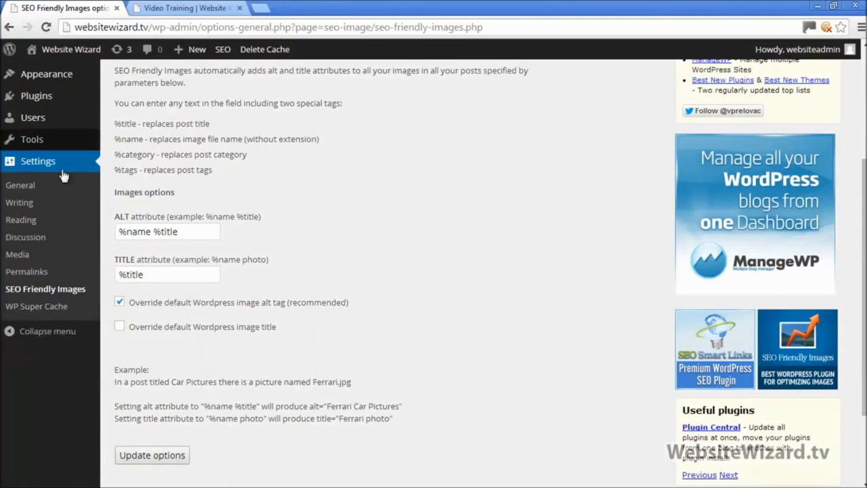
Review the Installed Plugins list and the site front end, then restore the browser down
{"action": "scroll", "coordinate": [41, 183], "scroll_direction": "up", "scroll_amount": 3}
{"action": "mouse_move", "coordinate": [44, 290]}
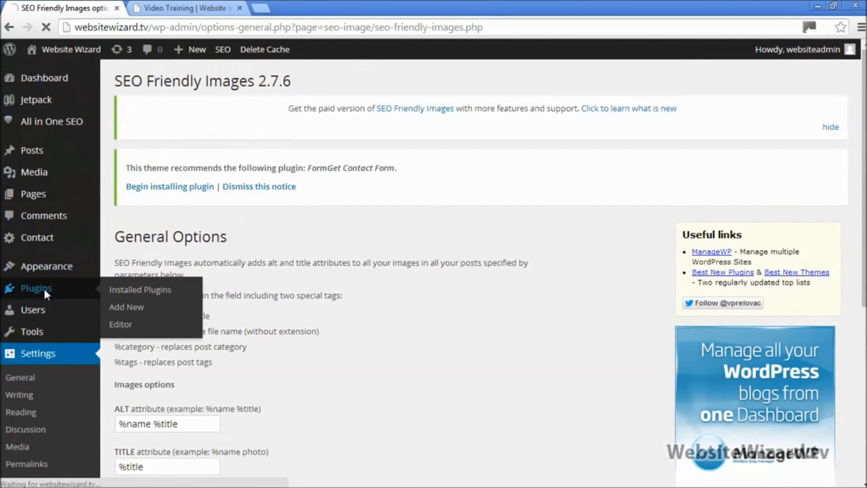
{"action": "left_click", "coordinate": [159, 289]}
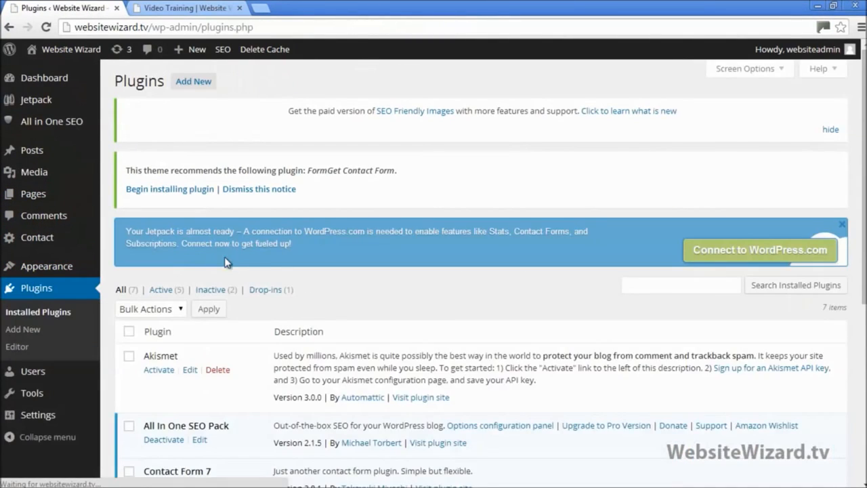
{"action": "scroll", "coordinate": [266, 299], "scroll_direction": "down", "scroll_amount": 5}
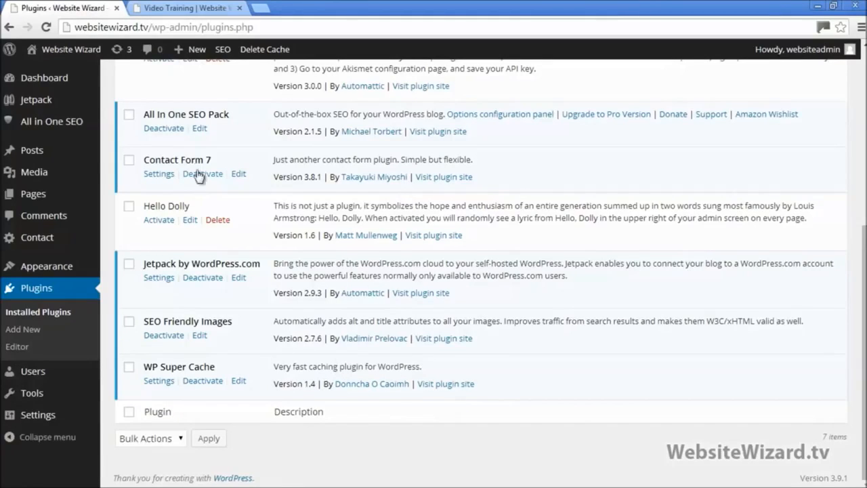
{"action": "left_click", "coordinate": [186, 8]}
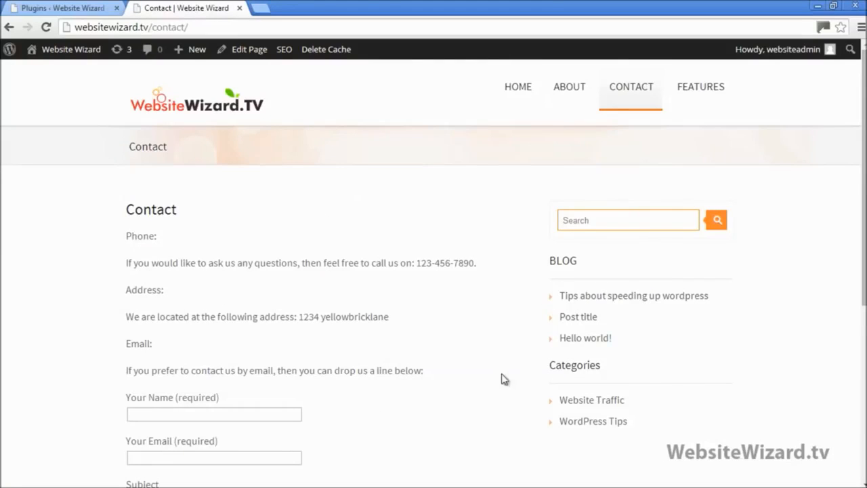
{"action": "left_click", "coordinate": [81, 6]}
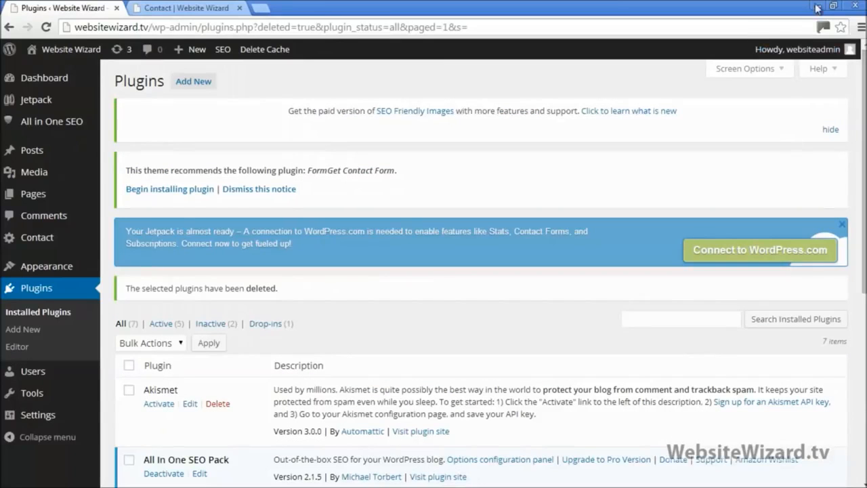
{"action": "left_click", "coordinate": [832, 7]}
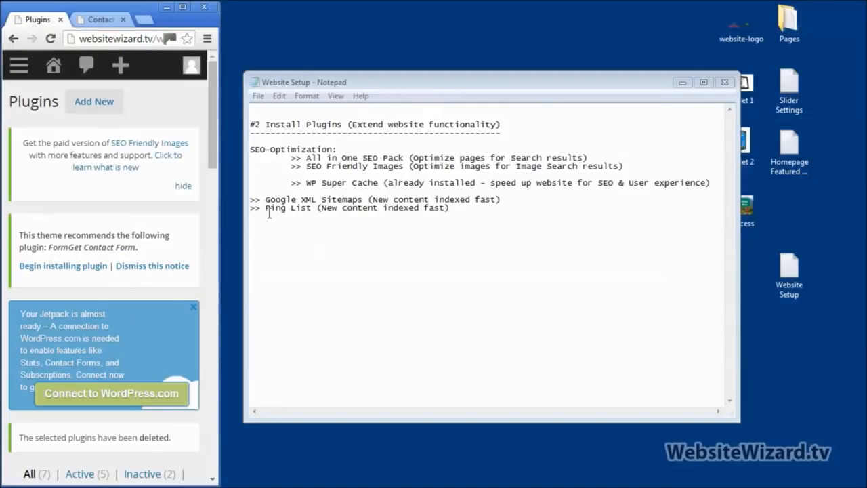
Indent the Google XML Sitemaps line under SEO-Optimization in the Notepad notes
{"action": "left_click", "coordinate": [252, 200]}
{"action": "key", "text": "Tab"}
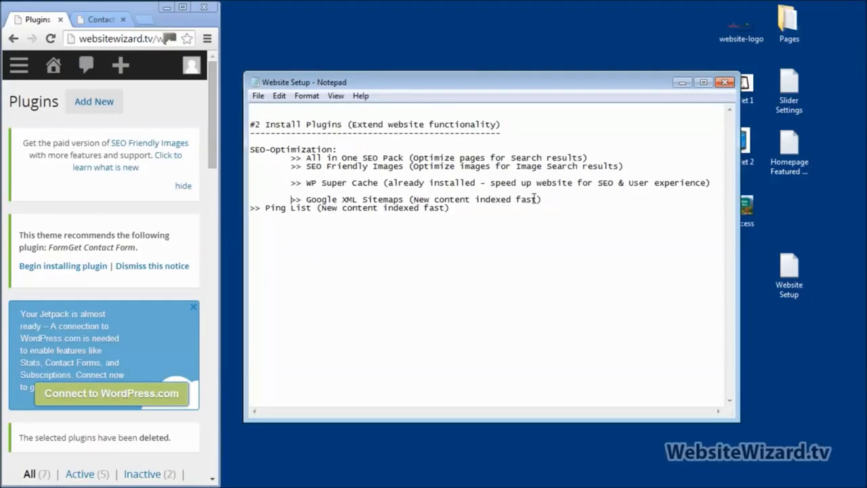
{"action": "left_click_drag", "start_coordinate": [538, 200], "coordinate": [415, 200]}
{"action": "left_click", "coordinate": [477, 218]}
{"action": "left_click", "coordinate": [183, 6]}
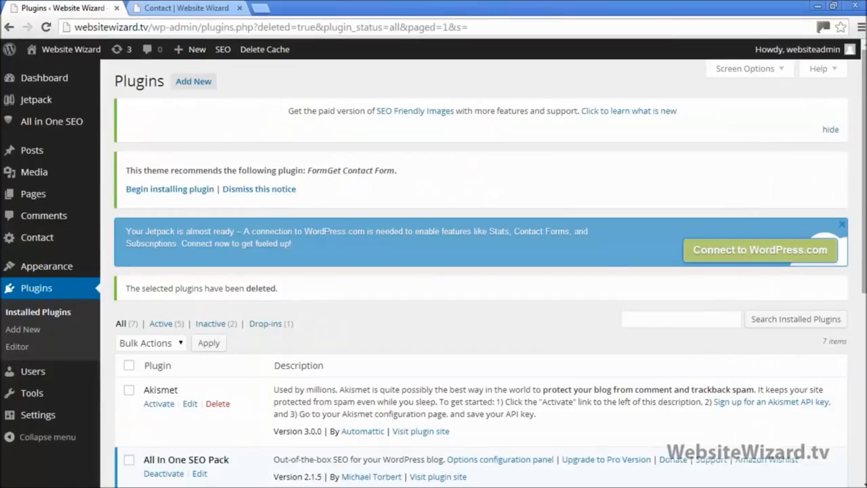
Search for 'google xml sitemaps', then install and activate the Google XML Sitemaps 4.0.4 plugin
{"action": "left_click", "coordinate": [23, 331]}
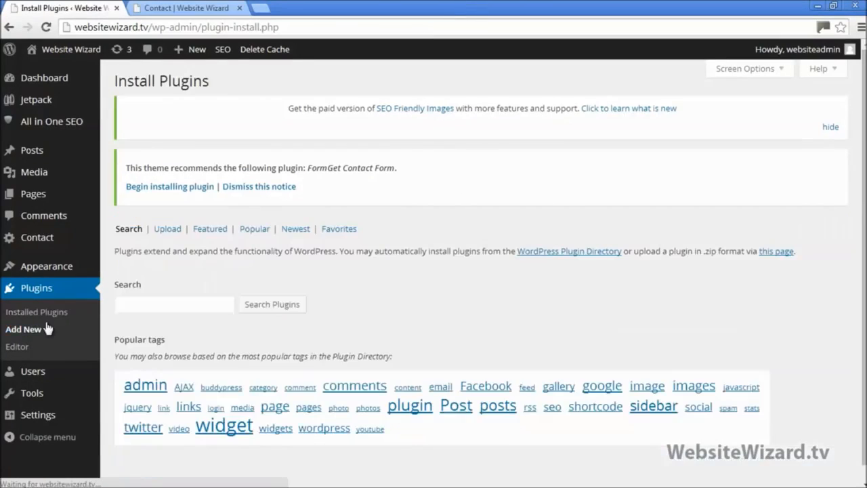
{"action": "type", "text": "google "}
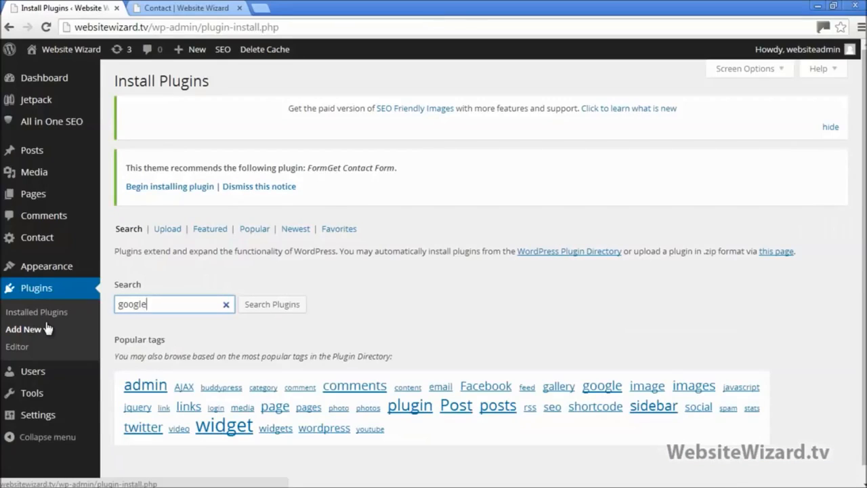
{"action": "type", "text": "xml sitemaps"}
{"action": "key", "text": "Return"}
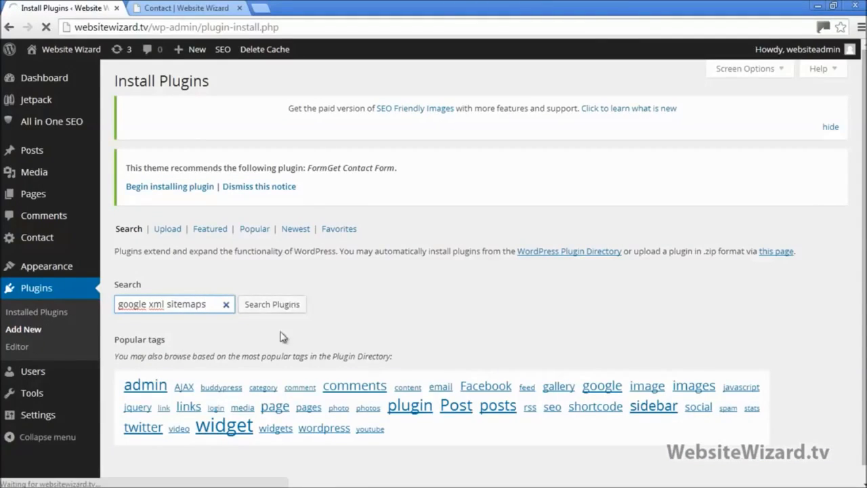
{"action": "left_click", "coordinate": [288, 307]}
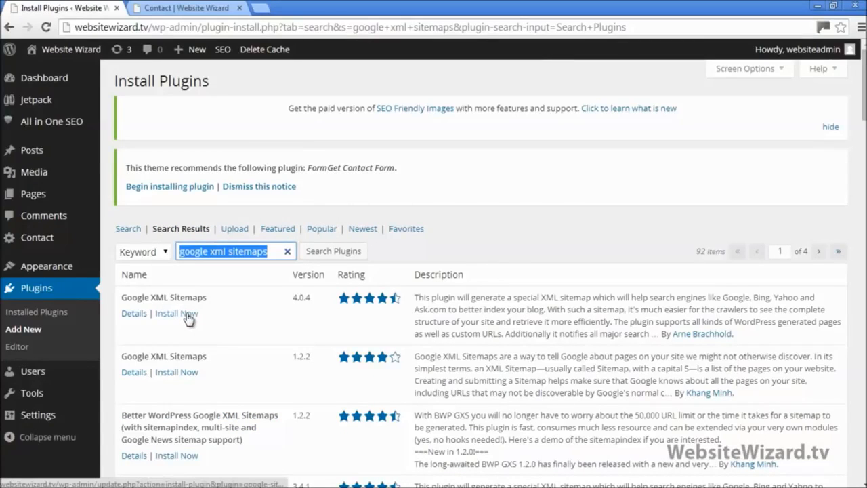
{"action": "left_click", "coordinate": [177, 313]}
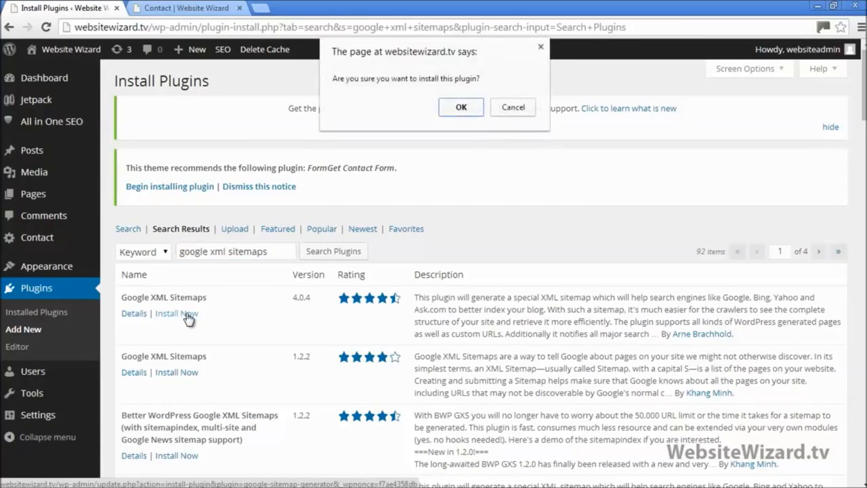
{"action": "left_click", "coordinate": [461, 109]}
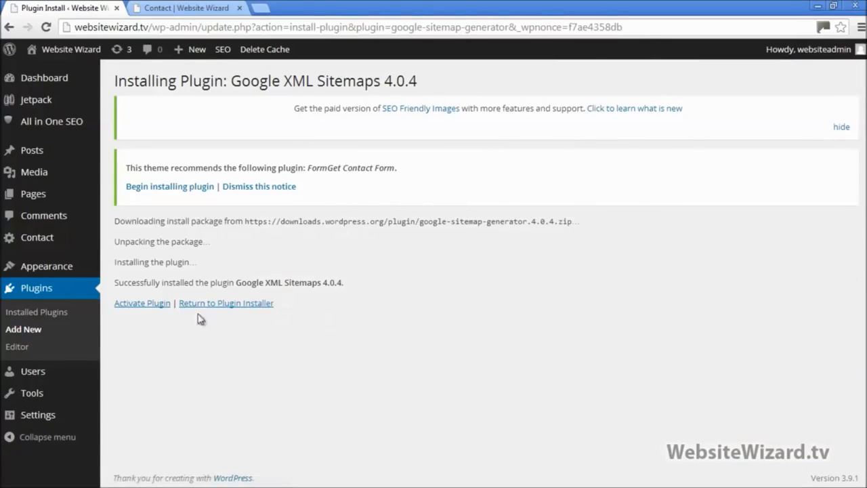
{"action": "left_click", "coordinate": [164, 305]}
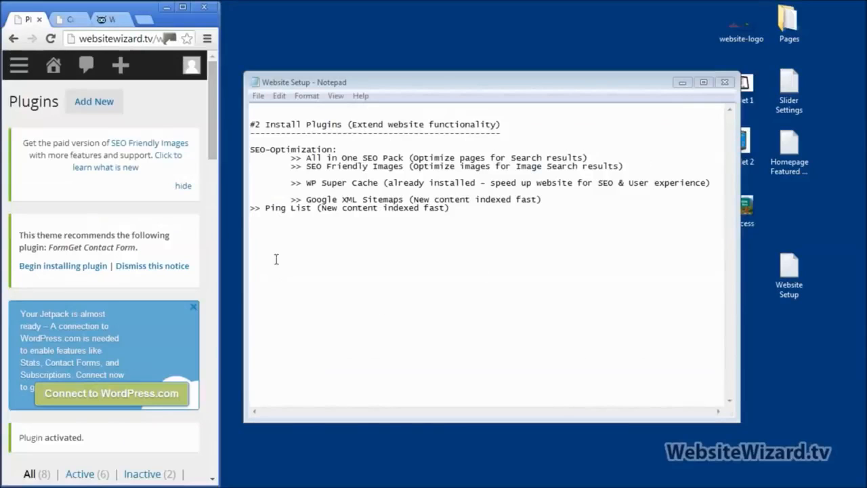
Clear all text from the Notepad setup notes
{"action": "left_click", "coordinate": [251, 210]}
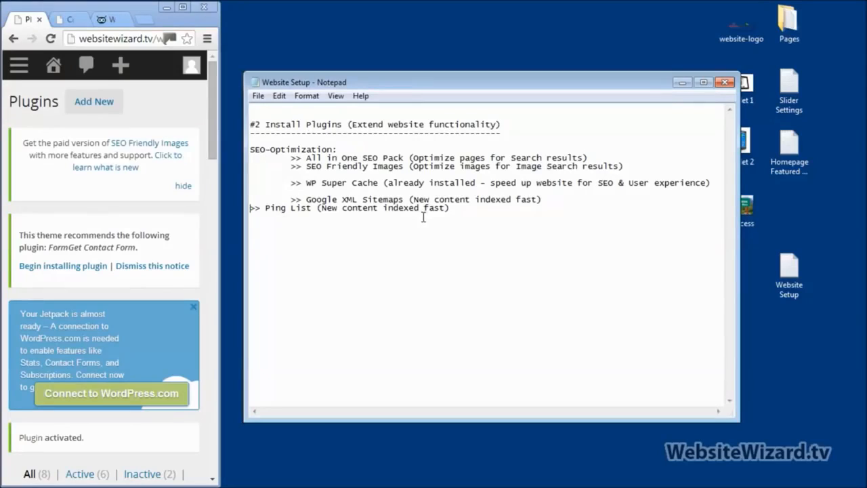
{"action": "key", "text": "ctrl+a"}
{"action": "key", "text": "Delete"}
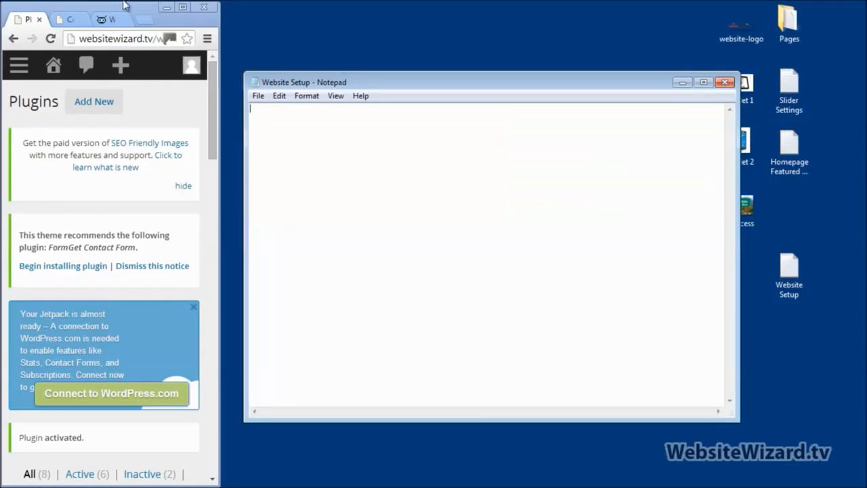
{"action": "left_click", "coordinate": [182, 7]}
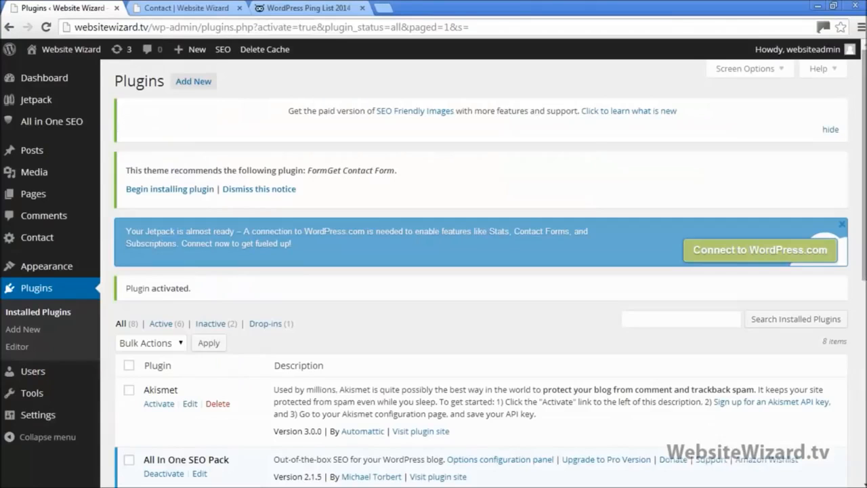
Open Settings > Writing and scroll down to the Update Services box
{"action": "mouse_move", "coordinate": [45, 418]}
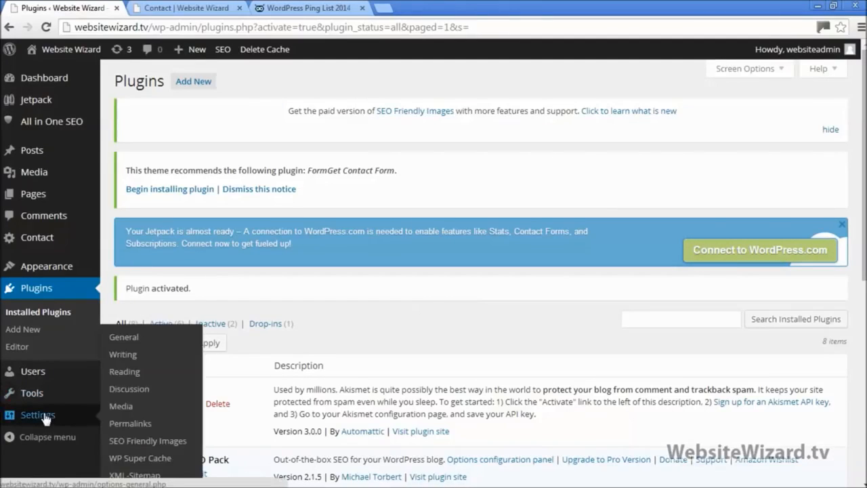
{"action": "left_click", "coordinate": [123, 355]}
{"action": "scroll", "coordinate": [256, 334], "scroll_direction": "down", "scroll_amount": 2}
{"action": "scroll", "coordinate": [255, 334], "scroll_direction": "down", "scroll_amount": 4}
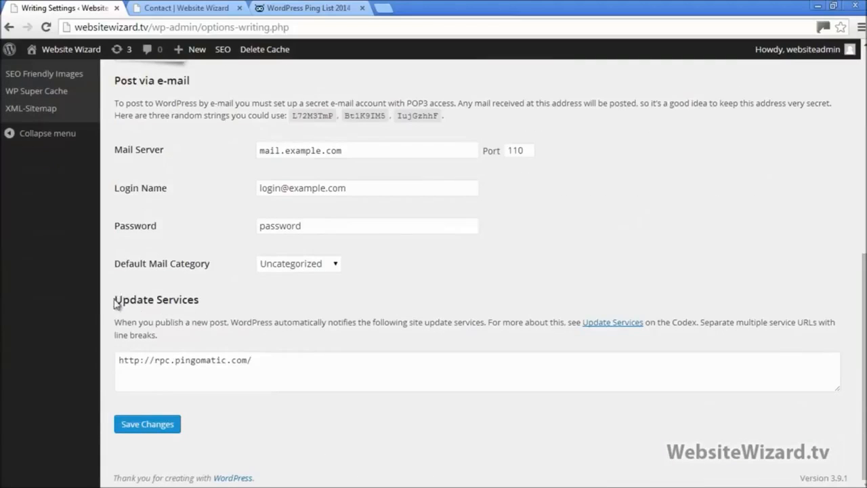
{"action": "left_click_drag", "start_coordinate": [115, 299], "coordinate": [208, 296]}
{"action": "left_click", "coordinate": [218, 311]}
{"action": "left_click_drag", "start_coordinate": [275, 358], "coordinate": [117, 359]}
{"action": "left_click", "coordinate": [235, 368]}
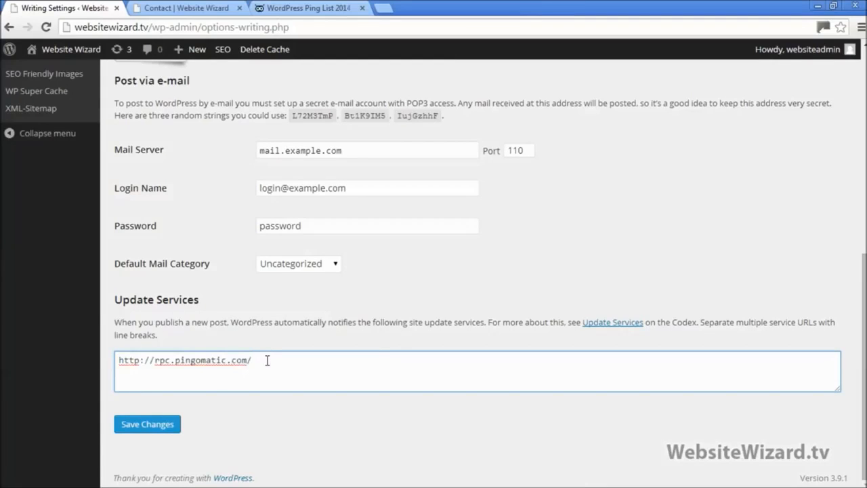
{"action": "left_click_drag", "start_coordinate": [251, 360], "coordinate": [114, 360]}
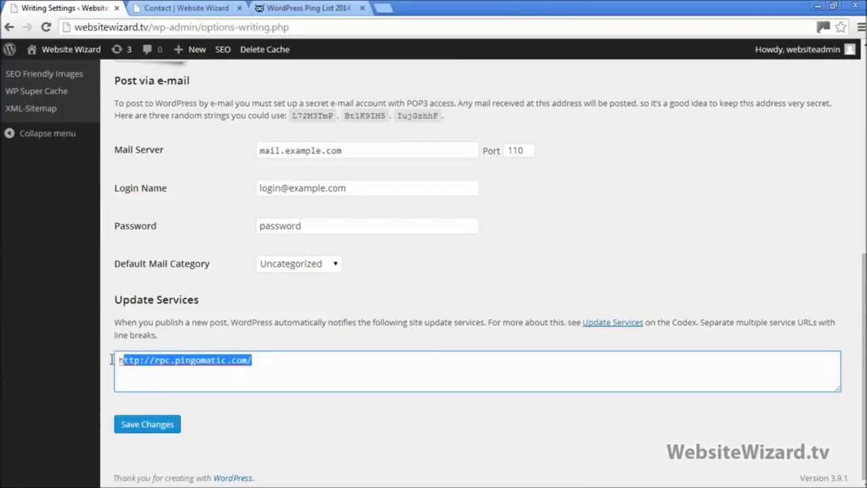
{"action": "left_click", "coordinate": [271, 357]}
{"action": "left_click_drag", "start_coordinate": [273, 358], "coordinate": [115, 364]}
{"action": "left_click", "coordinate": [268, 358]}
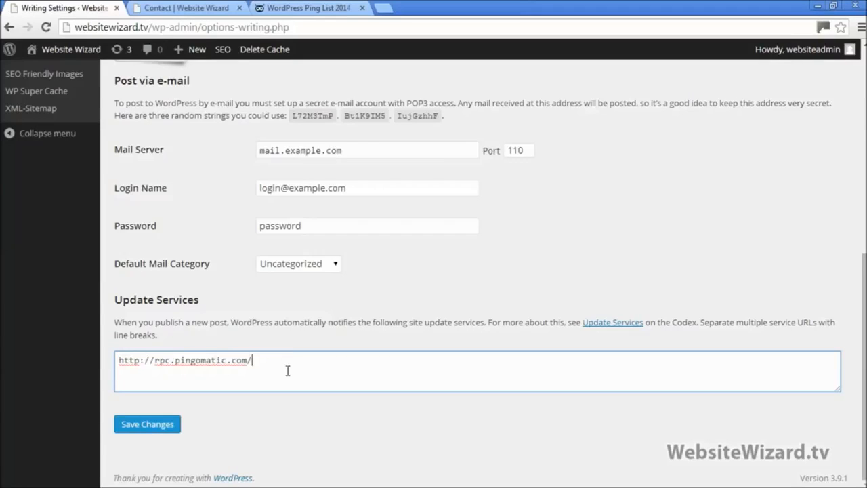
{"action": "left_click_drag", "start_coordinate": [284, 361], "coordinate": [107, 375]}
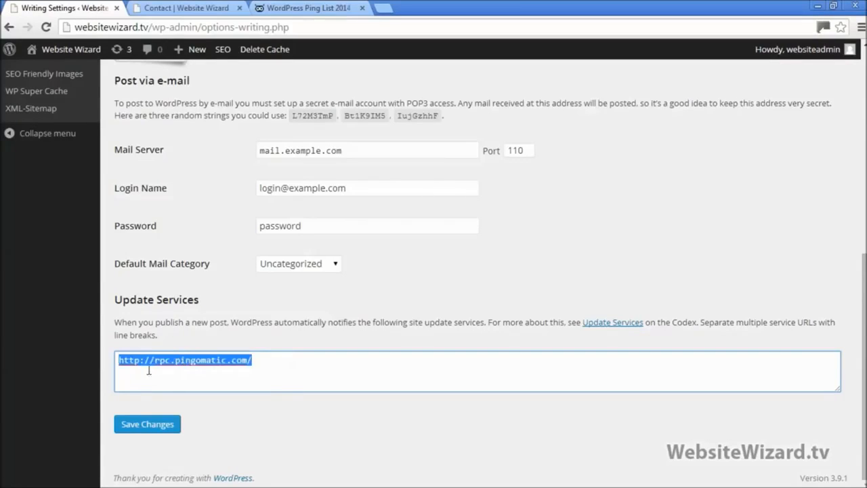
{"action": "left_click", "coordinate": [266, 364]}
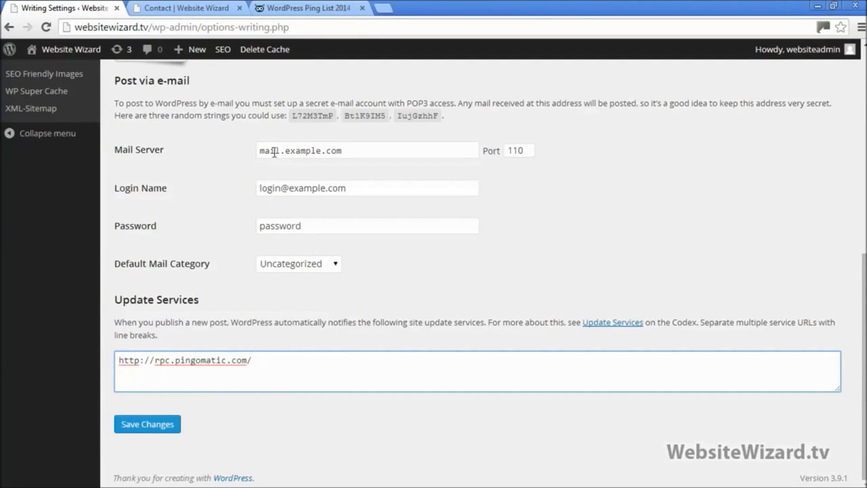
Select the full list of ping URLs on the WordPress Ping List 2014 page
{"action": "left_click", "coordinate": [280, 7]}
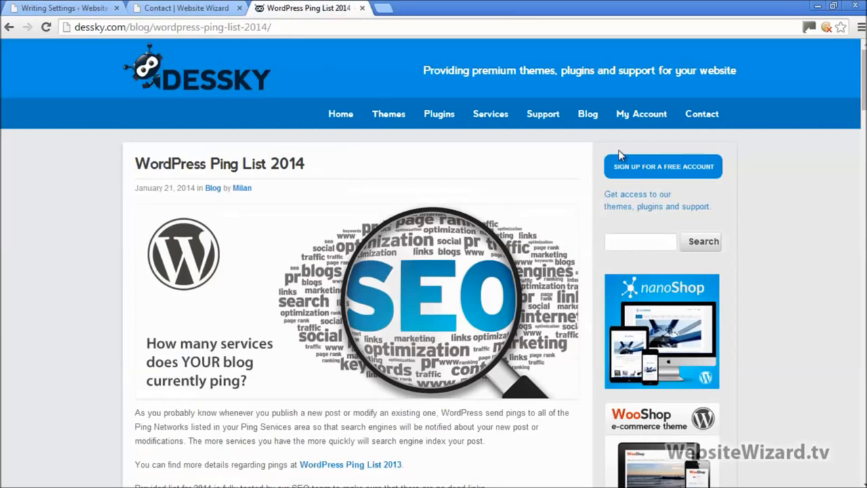
{"action": "scroll", "coordinate": [434, 271], "scroll_direction": "down", "scroll_amount": 5}
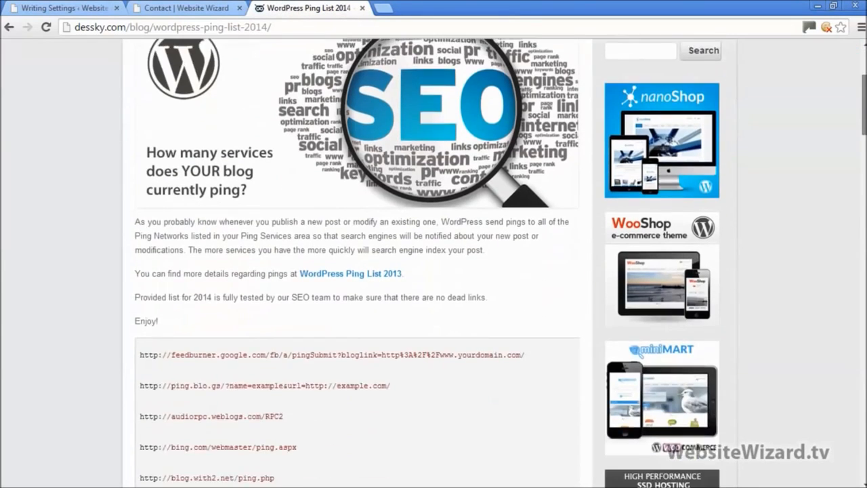
{"action": "scroll", "coordinate": [433, 271], "scroll_direction": "down", "scroll_amount": 2}
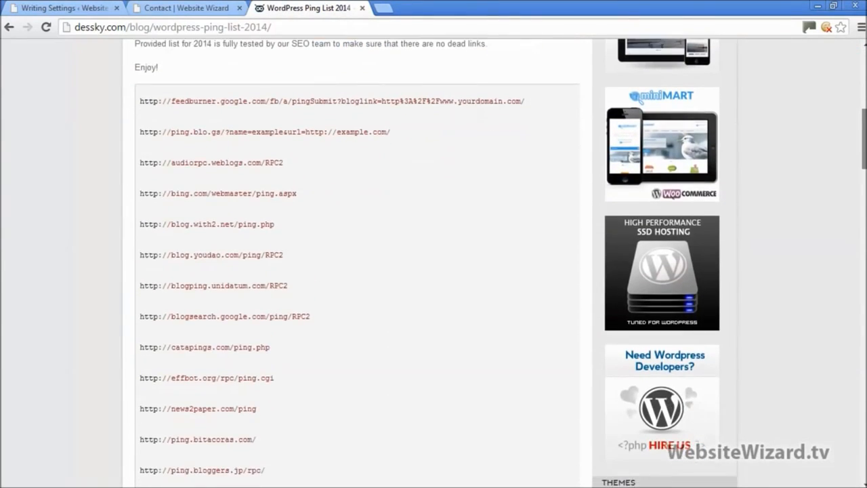
{"action": "left_click_drag", "start_coordinate": [865, 141], "coordinate": [864, 143]}
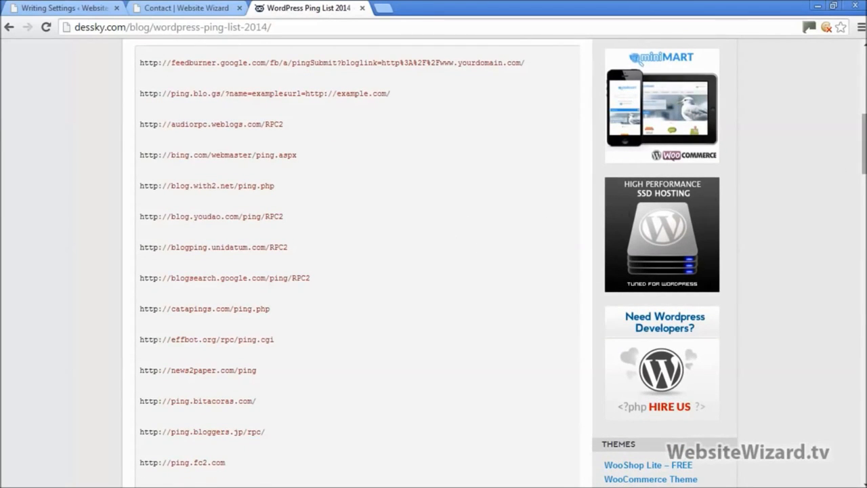
{"action": "left_click_drag", "start_coordinate": [865, 144], "coordinate": [864, 222]}
{"action": "left_click_drag", "start_coordinate": [302, 318], "coordinate": [142, 241]}
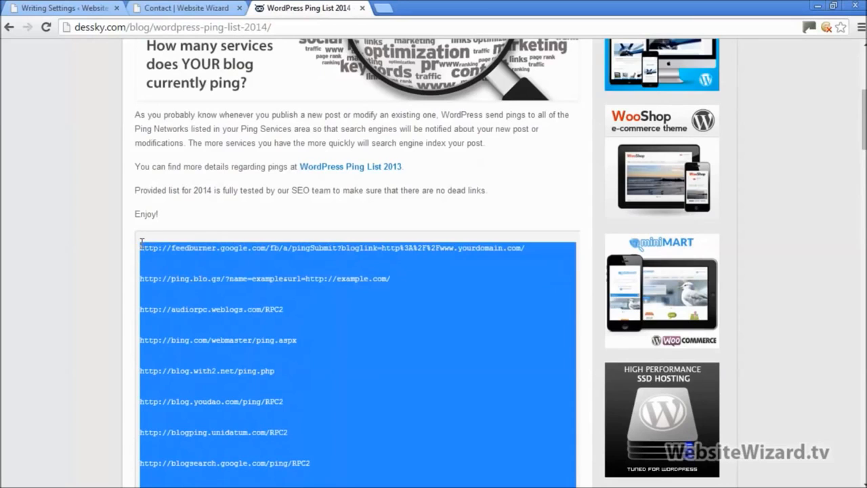
Paste the ping URLs into Update Services below pingomatic and save the Writing settings
{"action": "left_click", "coordinate": [65, 8]}
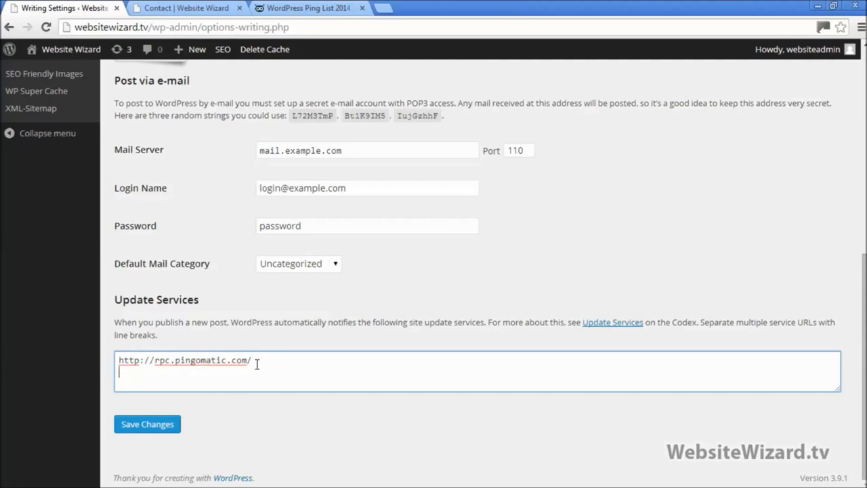
{"action": "key", "text": "ctrl+v"}
{"action": "left_click", "coordinate": [143, 424]}
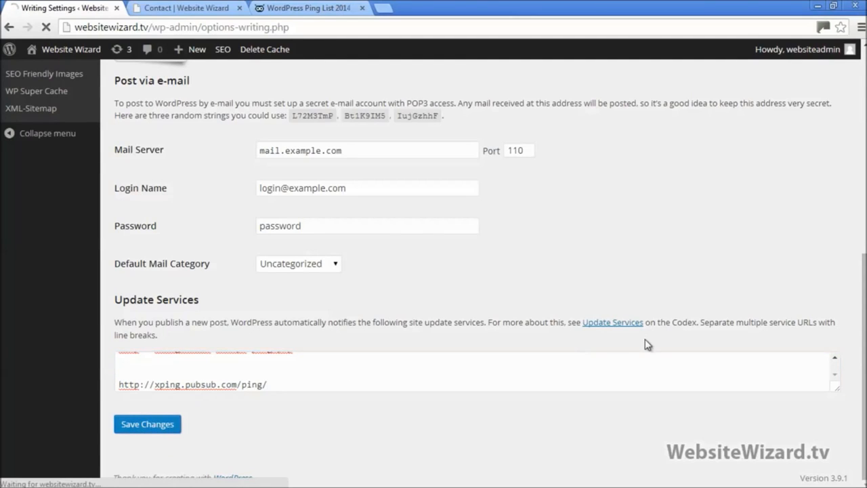